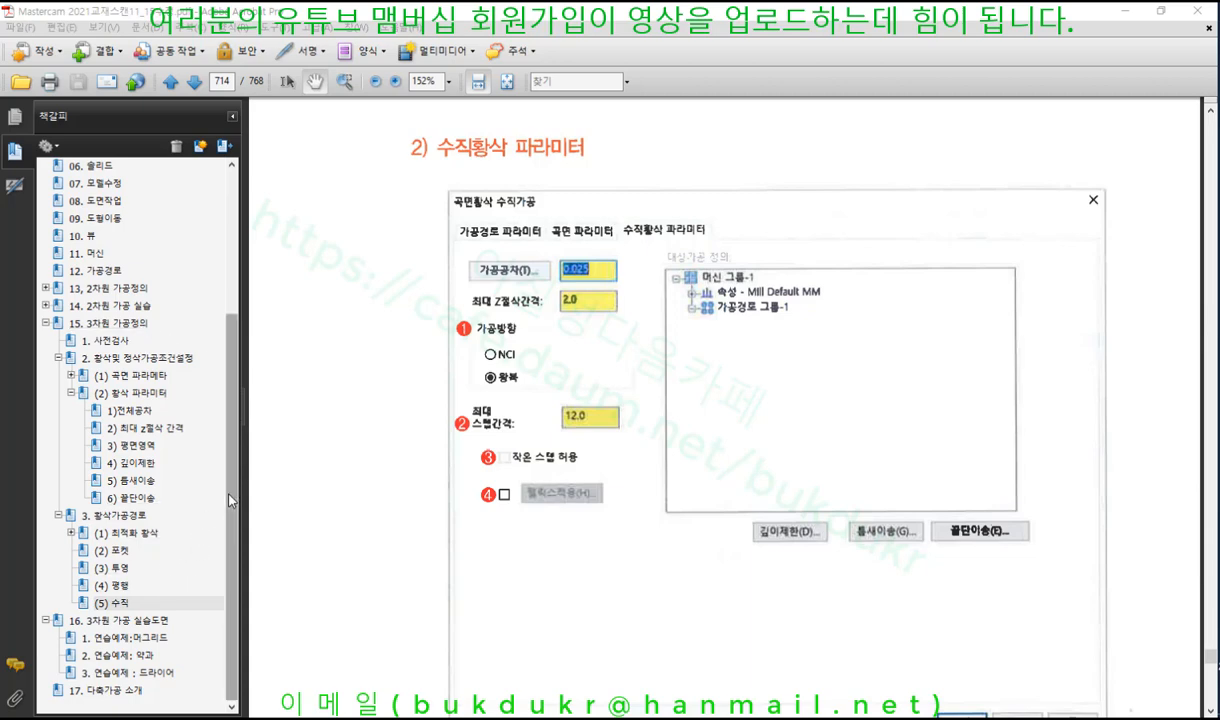
Step: Go to section (5) 수직 of the document and look through its description, dialog figure and 그리드 explanation
{"action": "scroll", "coordinate": [229, 500], "scroll_direction": "up", "scroll_amount": 1}
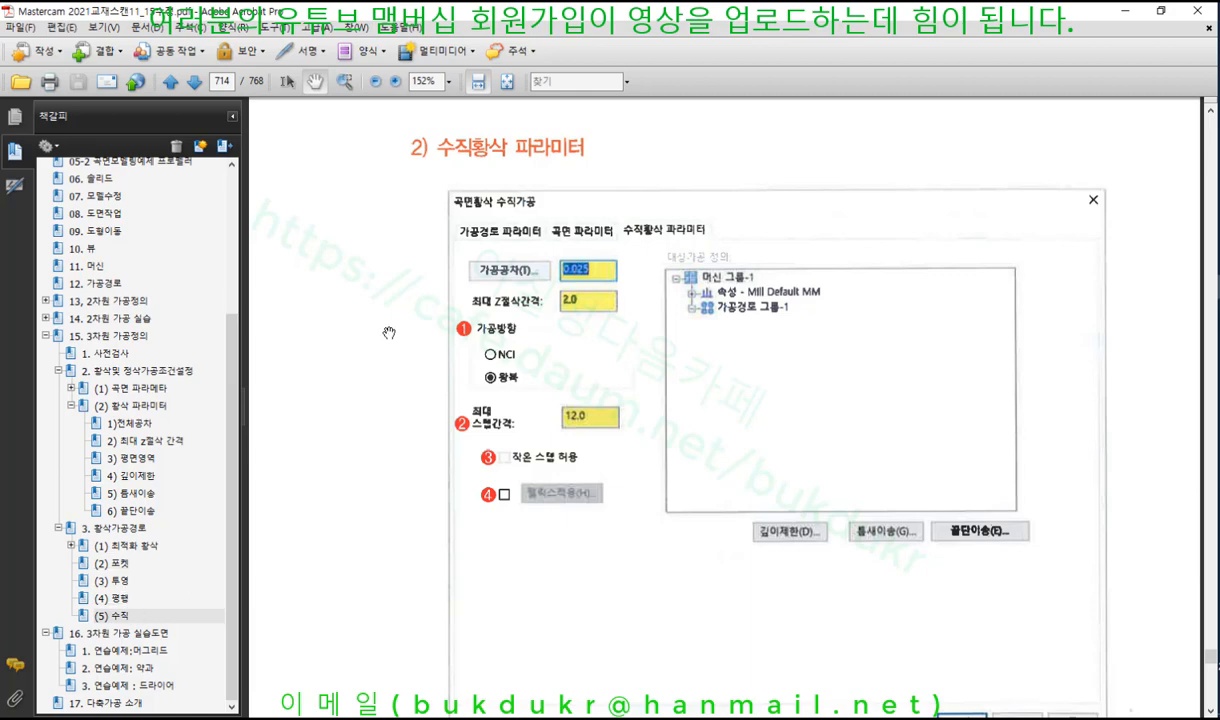
{"action": "left_click", "coordinate": [120, 617]}
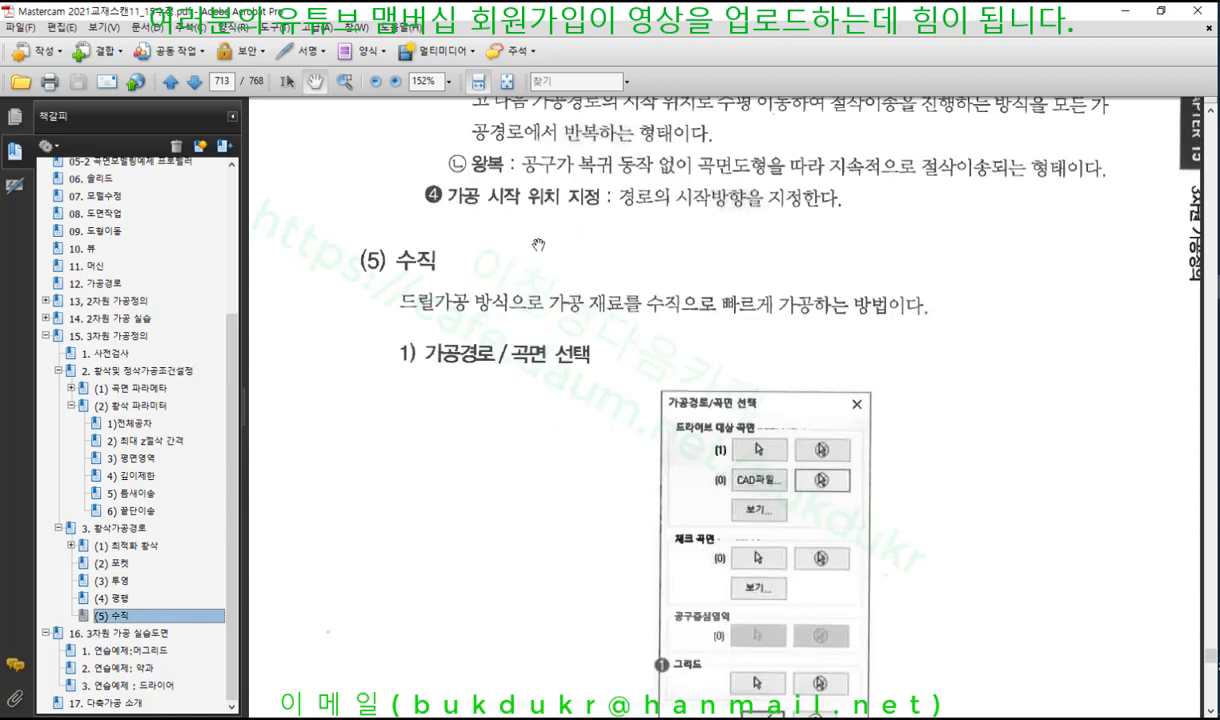
{"action": "scroll", "coordinate": [520, 281], "scroll_direction": "up", "scroll_amount": 5}
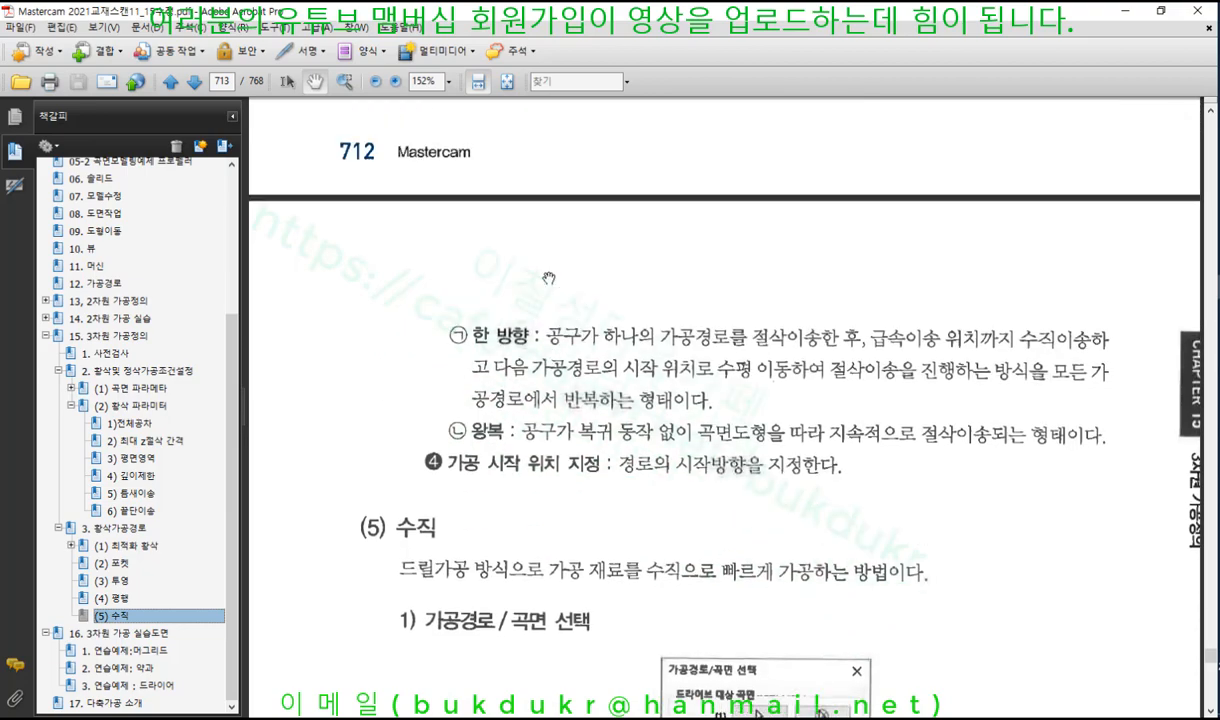
{"action": "scroll", "coordinate": [549, 274], "scroll_direction": "down", "scroll_amount": 20}
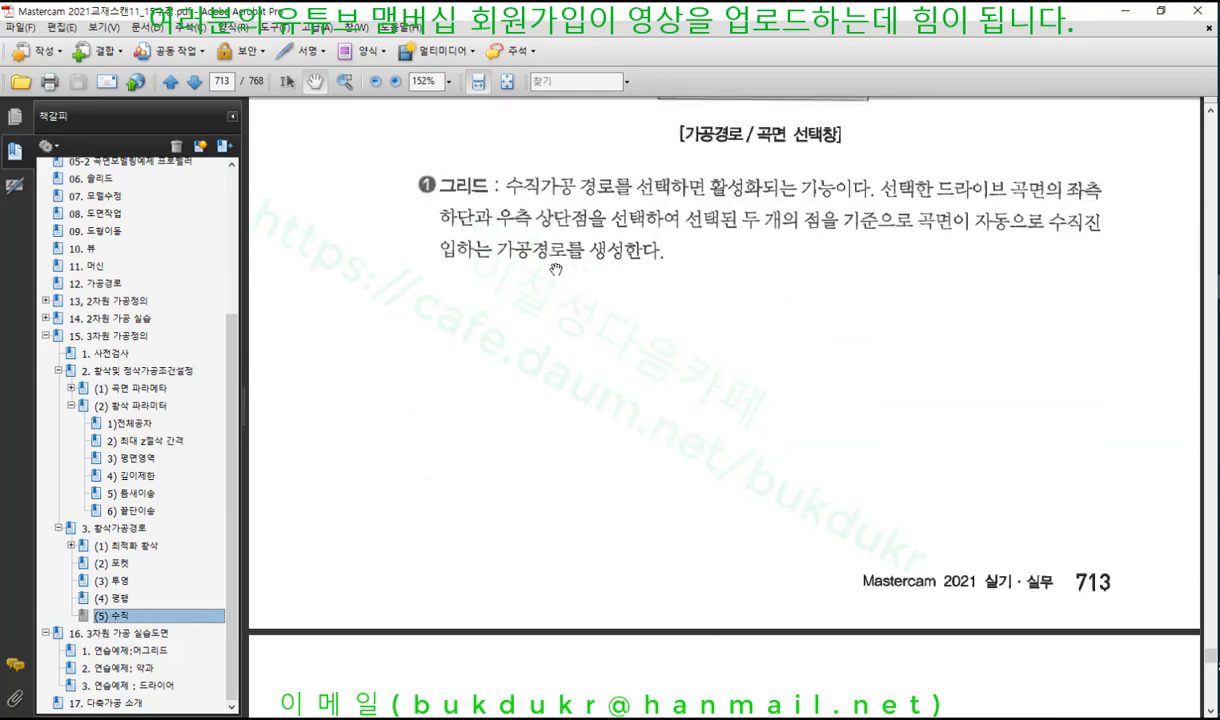
{"action": "scroll", "coordinate": [557, 268], "scroll_direction": "up", "scroll_amount": 18}
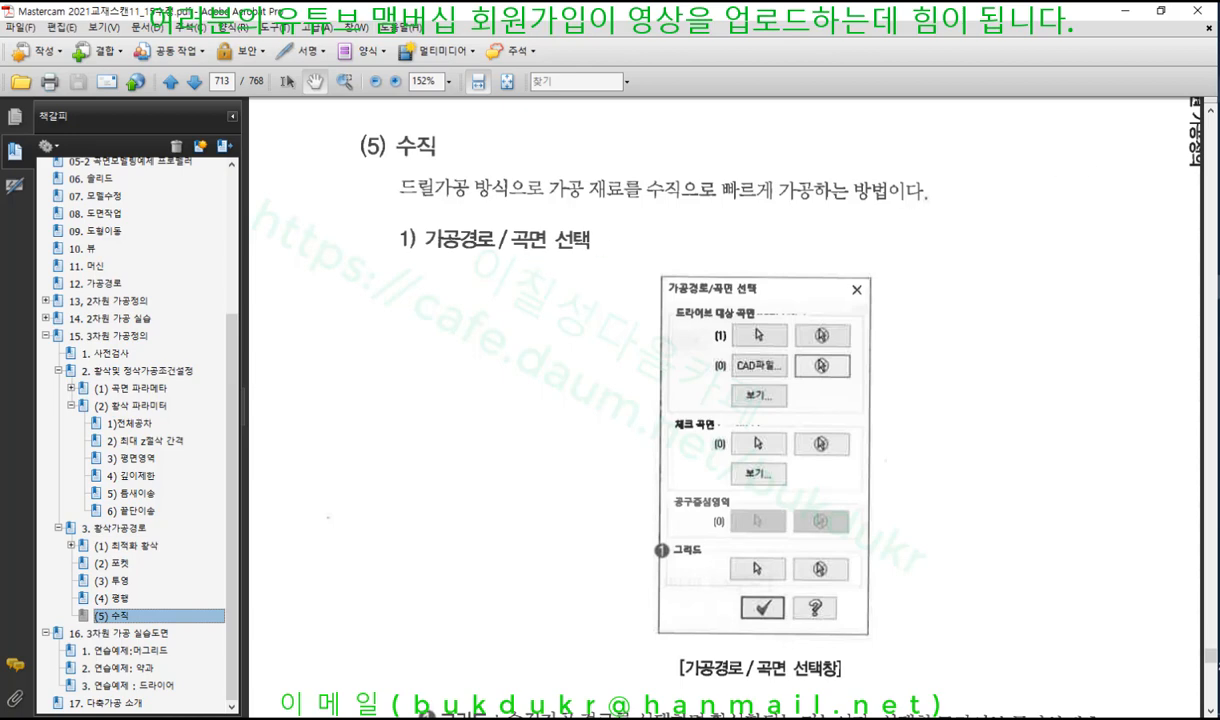
Step: Sketch a domed part inside a rectangular stock block beside the dialog figure in red pen, and hatch the surrounding material
{"action": "left_click", "coordinate": [1161, 84]}
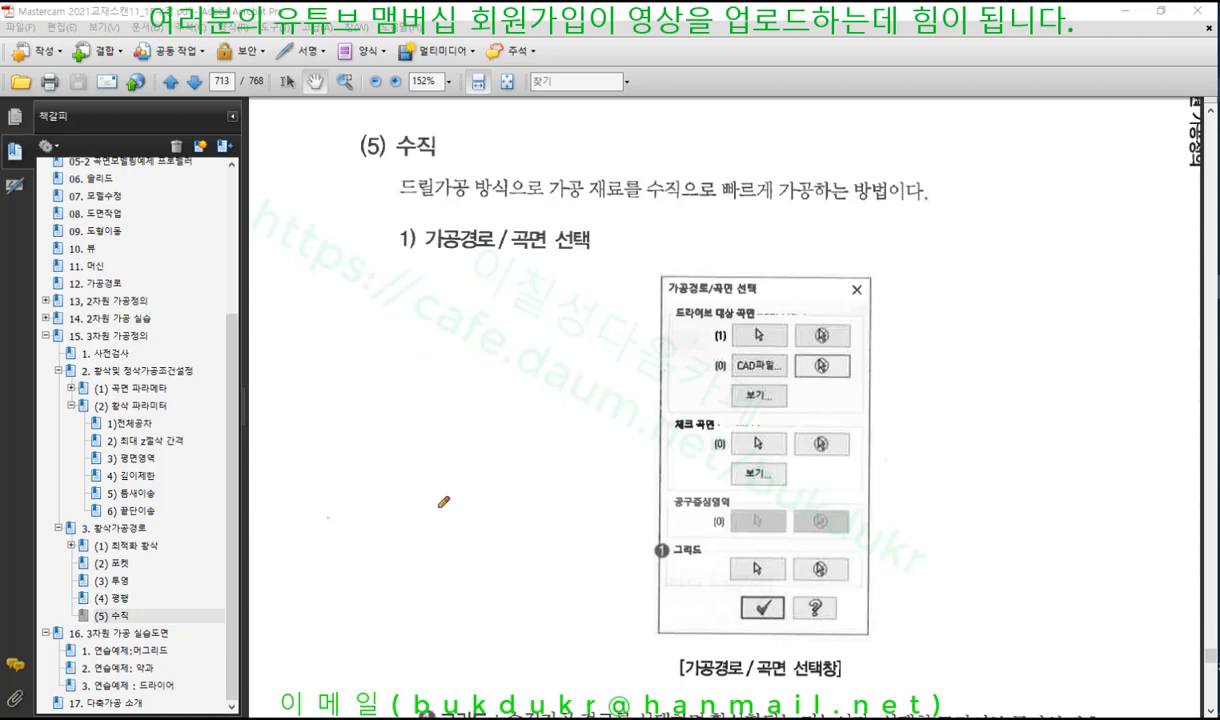
{"action": "mouse_move", "coordinate": [388, 557]}
{"action": "left_mouse_down"}
{"action": "mouse_move", "coordinate": [388, 500]}
{"action": "mouse_move", "coordinate": [460, 376]}
{"action": "mouse_move", "coordinate": [543, 465]}
{"action": "mouse_move", "coordinate": [563, 528]}
{"action": "mouse_move", "coordinate": [672, 531]}
{"action": "left_mouse_up"}
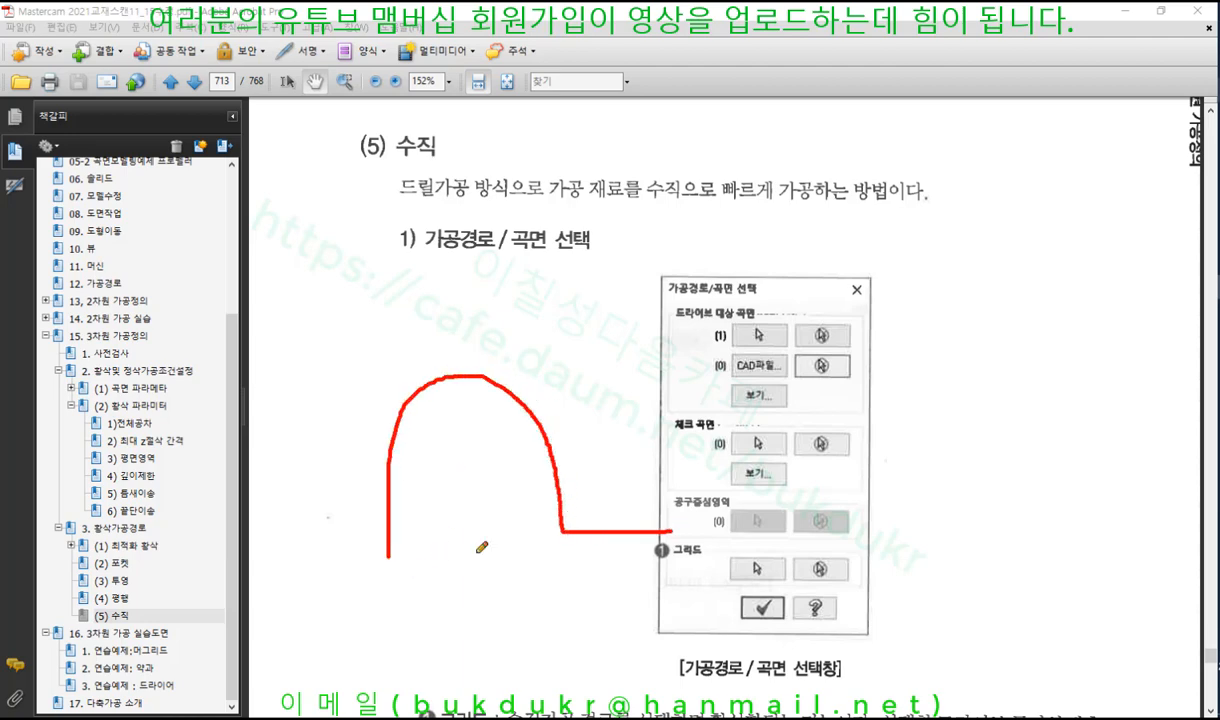
{"action": "mouse_move", "coordinate": [391, 557]}
{"action": "left_mouse_down"}
{"action": "mouse_move", "coordinate": [288, 559]}
{"action": "mouse_move", "coordinate": [294, 606]}
{"action": "mouse_move", "coordinate": [645, 586]}
{"action": "mouse_move", "coordinate": [682, 530]}
{"action": "mouse_move", "coordinate": [662, 528]}
{"action": "left_mouse_up"}
{"action": "mouse_move", "coordinate": [291, 551]}
{"action": "left_mouse_down"}
{"action": "mouse_move", "coordinate": [278, 458]}
{"action": "mouse_move", "coordinate": [295, 308]}
{"action": "mouse_move", "coordinate": [659, 301]}
{"action": "mouse_move", "coordinate": [665, 527]}
{"action": "left_mouse_up"}
{"action": "left_click_drag", "start_coordinate": [640, 362], "coordinate": [601, 421]}
{"action": "left_click_drag", "start_coordinate": [574, 336], "coordinate": [538, 387]}
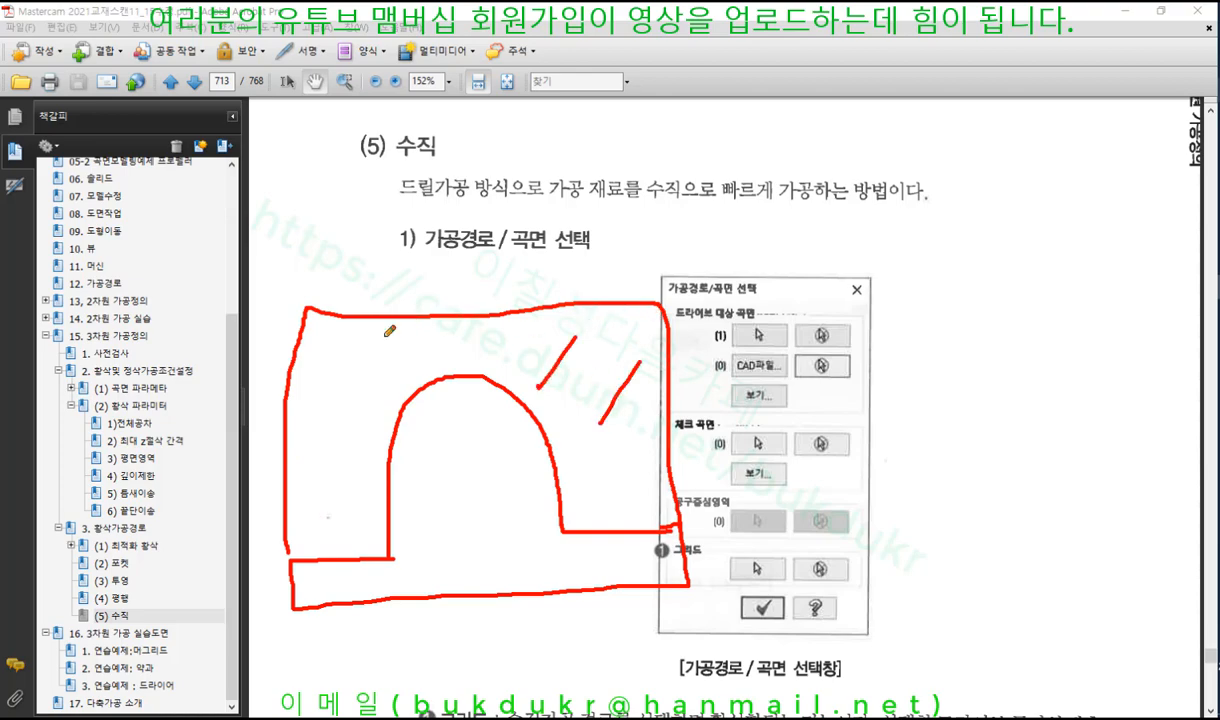
{"action": "left_click_drag", "start_coordinate": [363, 338], "coordinate": [329, 387]}
{"action": "left_click_drag", "start_coordinate": [344, 456], "coordinate": [322, 514]}
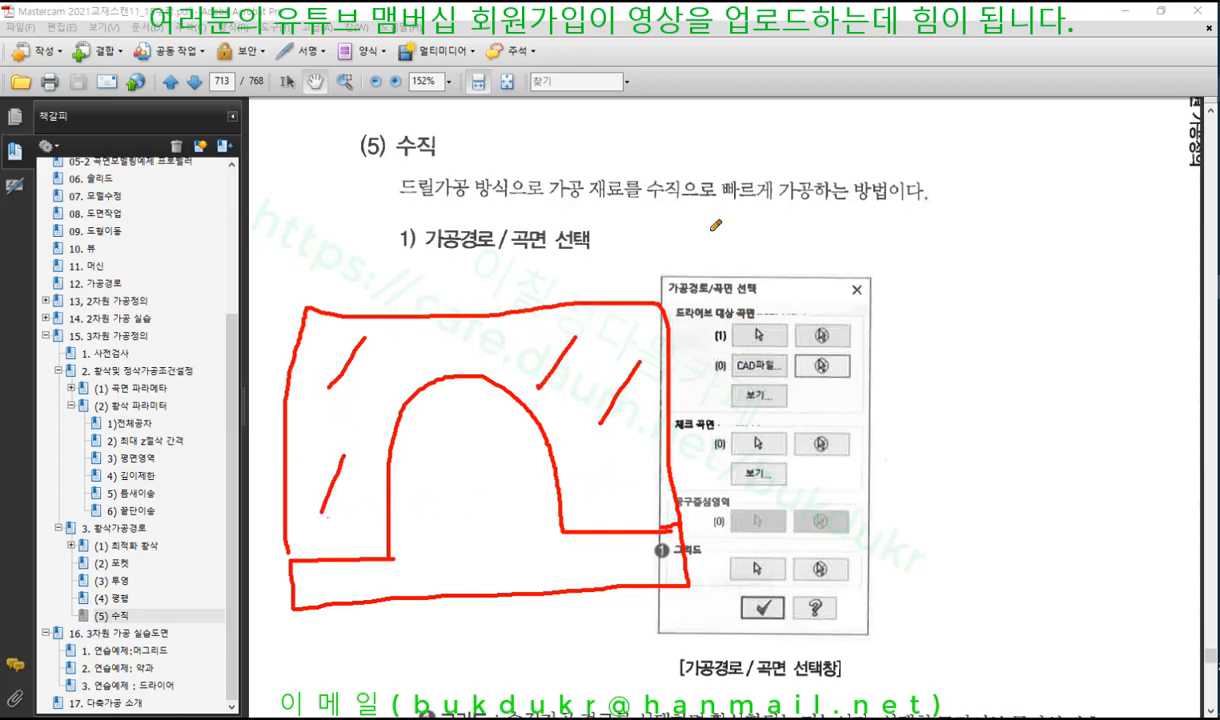
Step: Draw a cutting tool with a sideways feed arrow beside the block, and horizontal cut layers through the stock right of the dome
{"action": "mouse_move", "coordinate": [708, 213]}
{"action": "left_mouse_down"}
{"action": "mouse_move", "coordinate": [711, 315]}
{"action": "mouse_move", "coordinate": [760, 324]}
{"action": "mouse_move", "coordinate": [766, 204]}
{"action": "left_mouse_up"}
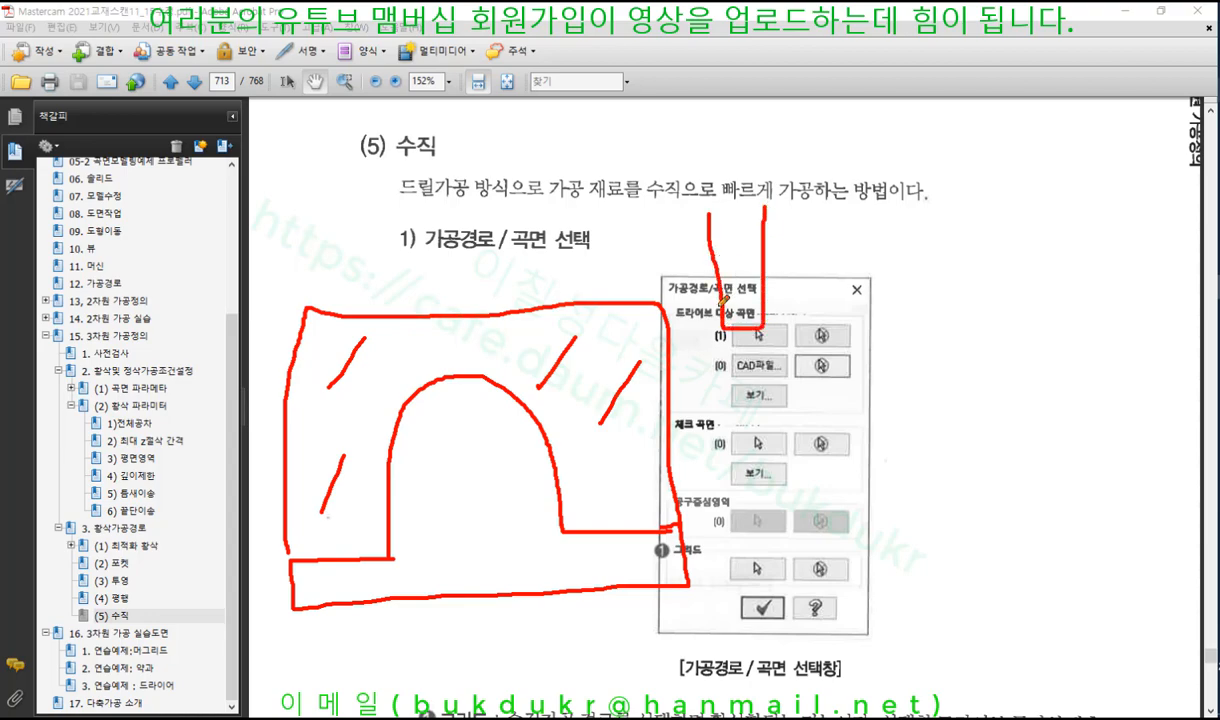
{"action": "mouse_move", "coordinate": [720, 308]}
{"action": "left_mouse_down"}
{"action": "mouse_move", "coordinate": [530, 339]}
{"action": "mouse_move", "coordinate": [288, 349]}
{"action": "left_mouse_up"}
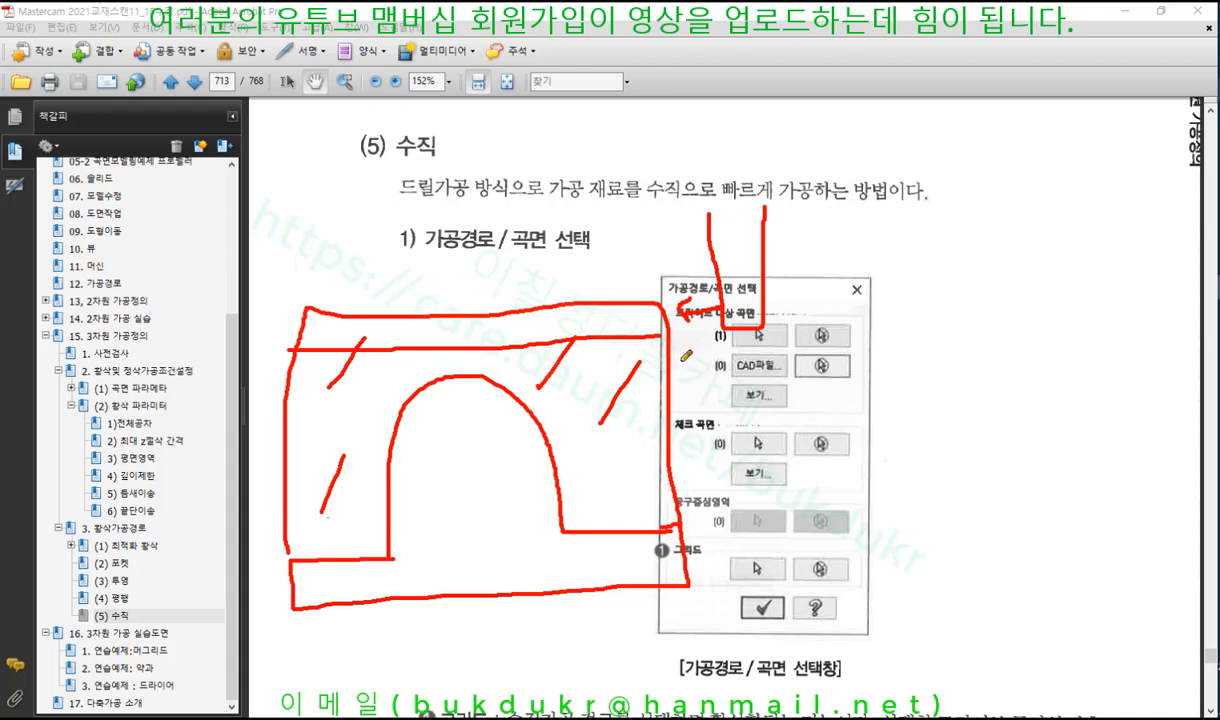
{"action": "left_click_drag", "start_coordinate": [672, 362], "coordinate": [535, 380]}
{"action": "left_click_drag", "start_coordinate": [668, 396], "coordinate": [561, 401]}
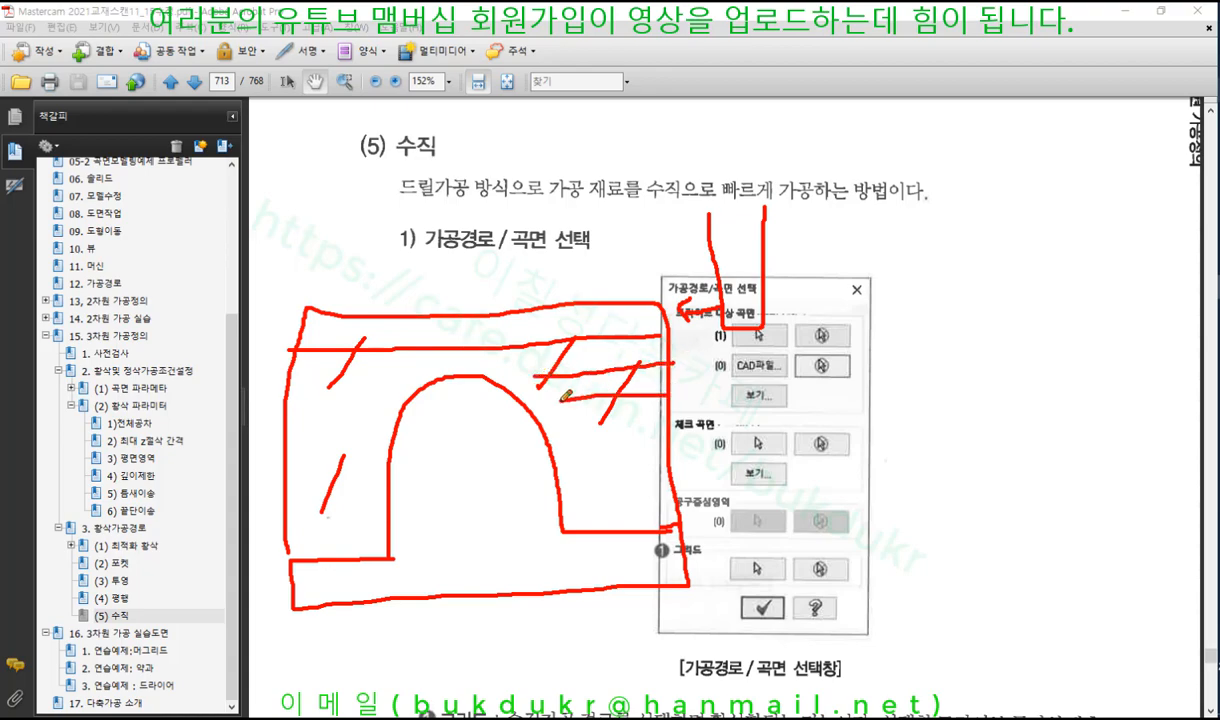
{"action": "left_click_drag", "start_coordinate": [670, 424], "coordinate": [572, 435]}
{"action": "left_click_drag", "start_coordinate": [650, 458], "coordinate": [575, 463]}
{"action": "left_click_drag", "start_coordinate": [640, 487], "coordinate": [593, 489]}
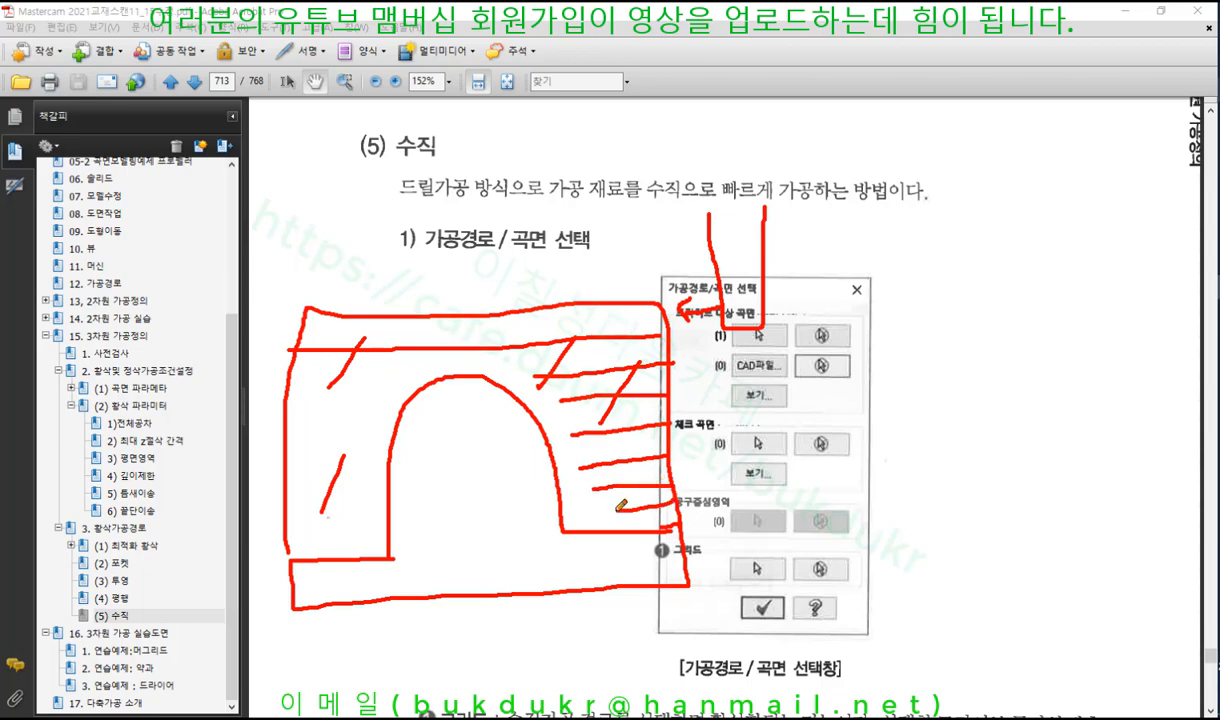
Step: Draw horizontal cut layers through the stock left of the dome, and trace an offset machining contour around the dome
{"action": "left_click_drag", "start_coordinate": [285, 541], "coordinate": [378, 540]}
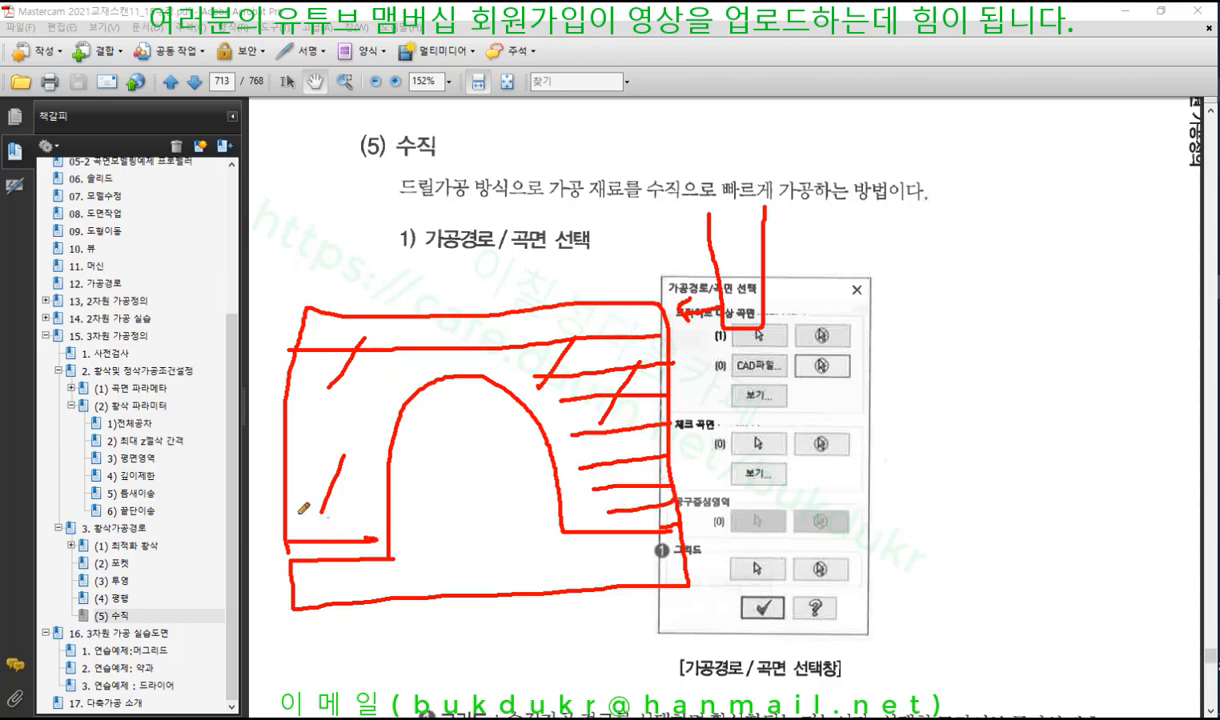
{"action": "left_click_drag", "start_coordinate": [285, 502], "coordinate": [361, 501]}
{"action": "left_click_drag", "start_coordinate": [285, 461], "coordinate": [356, 460]}
{"action": "left_click_drag", "start_coordinate": [282, 423], "coordinate": [370, 421]}
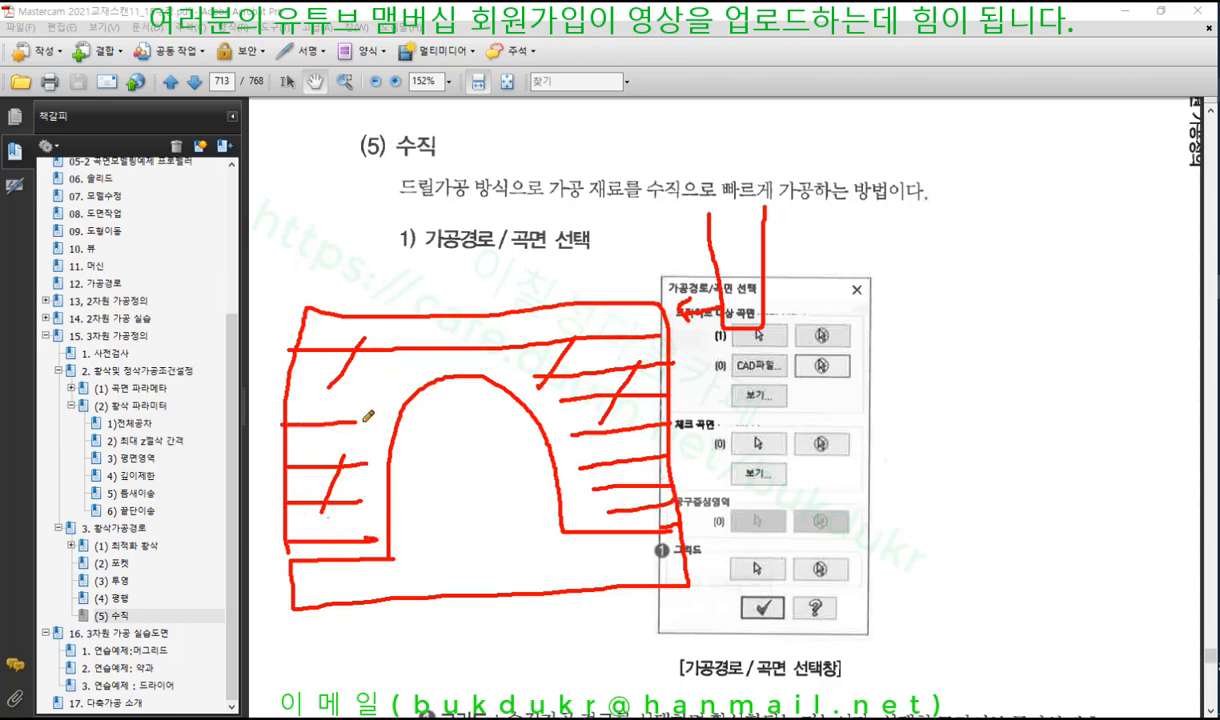
{"action": "left_click_drag", "start_coordinate": [282, 362], "coordinate": [391, 358]}
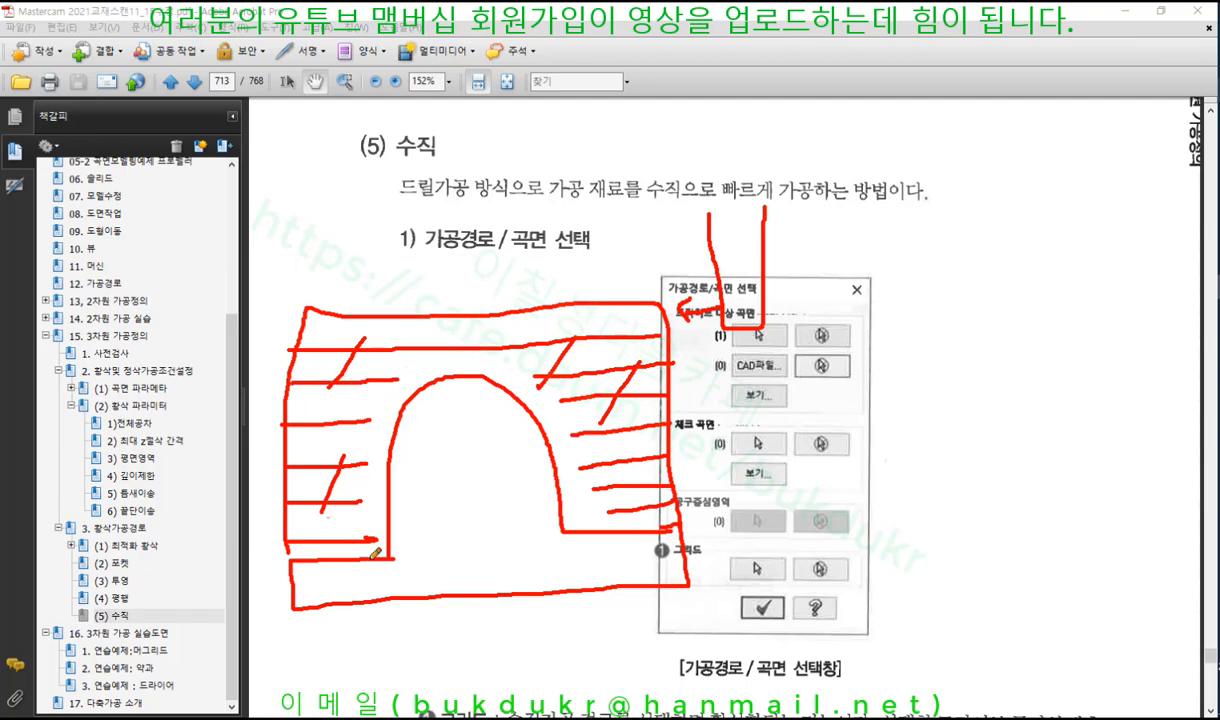
{"action": "mouse_move", "coordinate": [375, 553]}
{"action": "left_mouse_down"}
{"action": "mouse_move", "coordinate": [388, 392]}
{"action": "mouse_move", "coordinate": [442, 371]}
{"action": "mouse_move", "coordinate": [538, 378]}
{"action": "mouse_move", "coordinate": [566, 478]}
{"action": "mouse_move", "coordinate": [627, 508]}
{"action": "mouse_move", "coordinate": [683, 507]}
{"action": "left_mouse_up"}
{"action": "left_click_drag", "start_coordinate": [281, 380], "coordinate": [379, 394]}
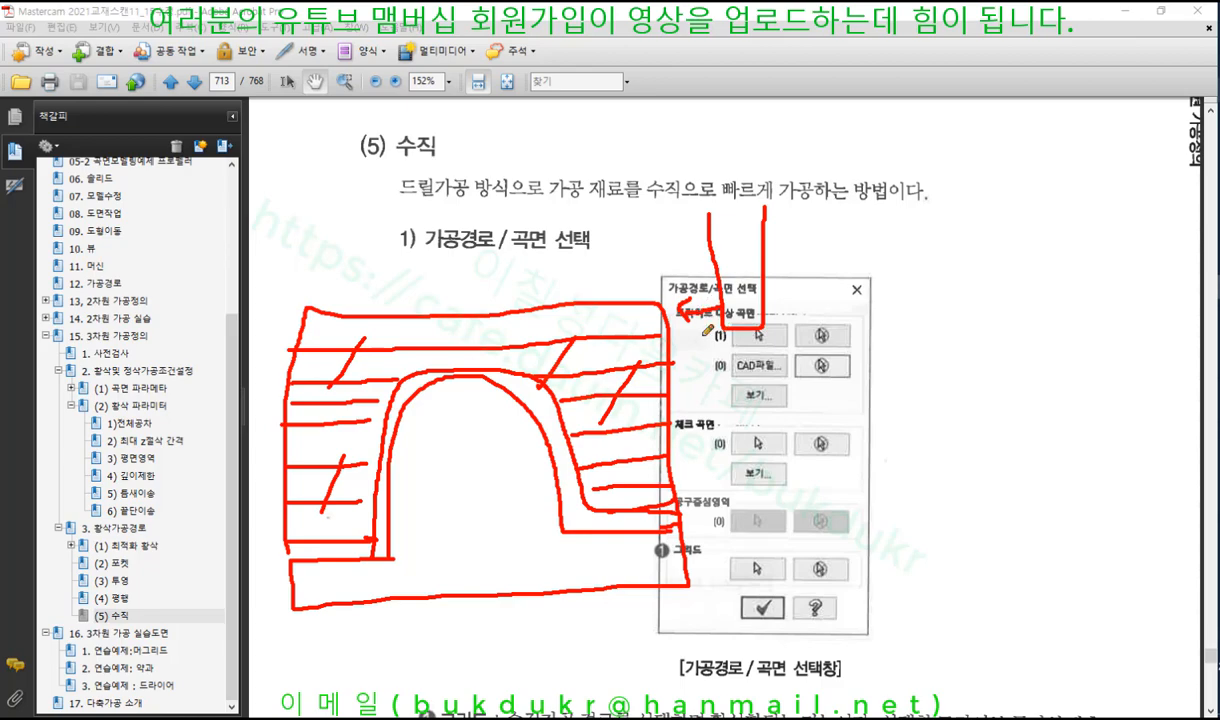
Step: Mark the first tool's sideways cut, and draw a plunging tool with corner inserts above the block, underlining the heading 수직
{"action": "left_click_drag", "start_coordinate": [672, 336], "coordinate": [762, 331]}
{"action": "mouse_move", "coordinate": [841, 306]}
{"action": "left_mouse_down"}
{"action": "mouse_move", "coordinate": [780, 316]}
{"action": "mouse_move", "coordinate": [791, 323]}
{"action": "left_mouse_up"}
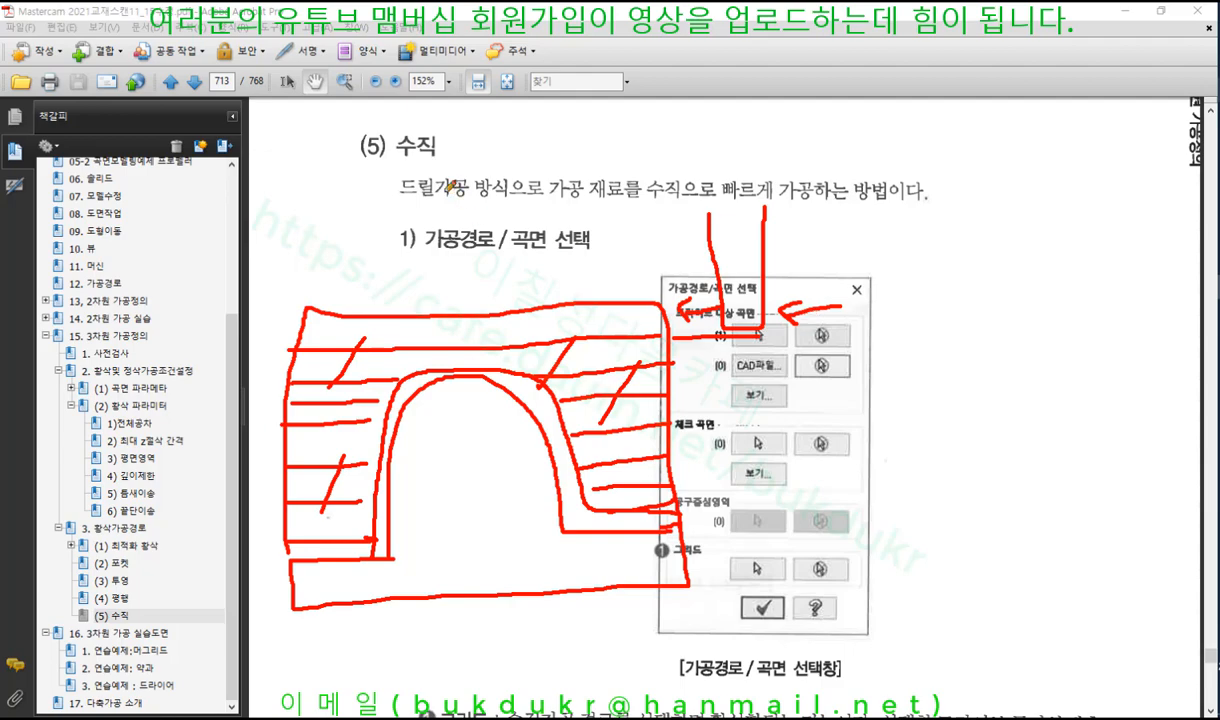
{"action": "left_click_drag", "start_coordinate": [378, 157], "coordinate": [436, 152]}
{"action": "mouse_move", "coordinate": [598, 110]}
{"action": "left_mouse_down"}
{"action": "mouse_move", "coordinate": [612, 253]}
{"action": "mouse_move", "coordinate": [650, 235]}
{"action": "mouse_move", "coordinate": [643, 105]}
{"action": "left_mouse_up"}
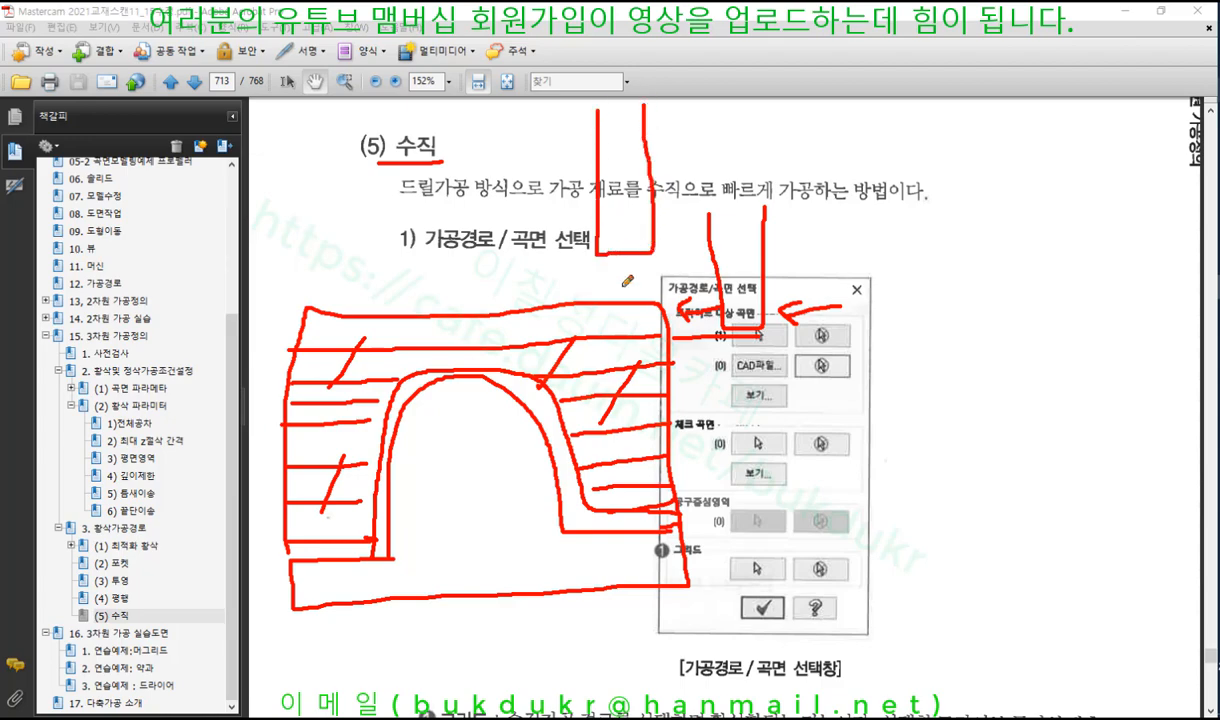
{"action": "mouse_move", "coordinate": [629, 253]}
{"action": "left_mouse_down"}
{"action": "mouse_move", "coordinate": [628, 293]}
{"action": "mouse_move", "coordinate": [643, 272]}
{"action": "left_mouse_up"}
{"action": "mouse_move", "coordinate": [614, 242]}
{"action": "left_mouse_down"}
{"action": "mouse_move", "coordinate": [603, 251]}
{"action": "mouse_move", "coordinate": [656, 247]}
{"action": "left_mouse_up"}
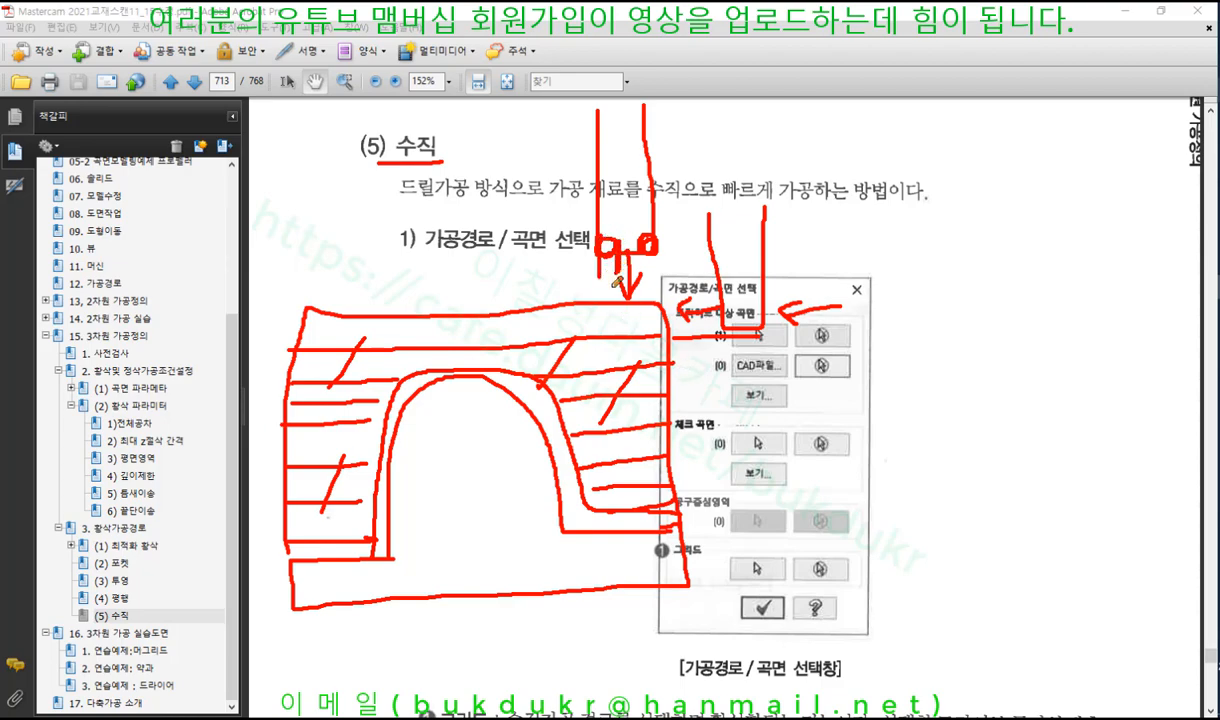
Step: Draw an enlarged tool outline beside the dialog figure, with rounded corner inserts joined by a line and a center dot
{"action": "mouse_move", "coordinate": [863, 143]}
{"action": "left_mouse_down"}
{"action": "mouse_move", "coordinate": [858, 330]}
{"action": "mouse_move", "coordinate": [831, 465]}
{"action": "mouse_move", "coordinate": [909, 483]}
{"action": "left_mouse_up"}
{"action": "mouse_move", "coordinate": [865, 398]}
{"action": "left_mouse_down"}
{"action": "mouse_move", "coordinate": [832, 445]}
{"action": "mouse_move", "coordinate": [912, 427]}
{"action": "mouse_move", "coordinate": [980, 450]}
{"action": "mouse_move", "coordinate": [1063, 447]}
{"action": "mouse_move", "coordinate": [1068, 470]}
{"action": "mouse_move", "coordinate": [1152, 448]}
{"action": "mouse_move", "coordinate": [1102, 340]}
{"action": "mouse_move", "coordinate": [1078, 118]}
{"action": "mouse_move", "coordinate": [995, 150]}
{"action": "mouse_move", "coordinate": [862, 142]}
{"action": "left_mouse_up"}
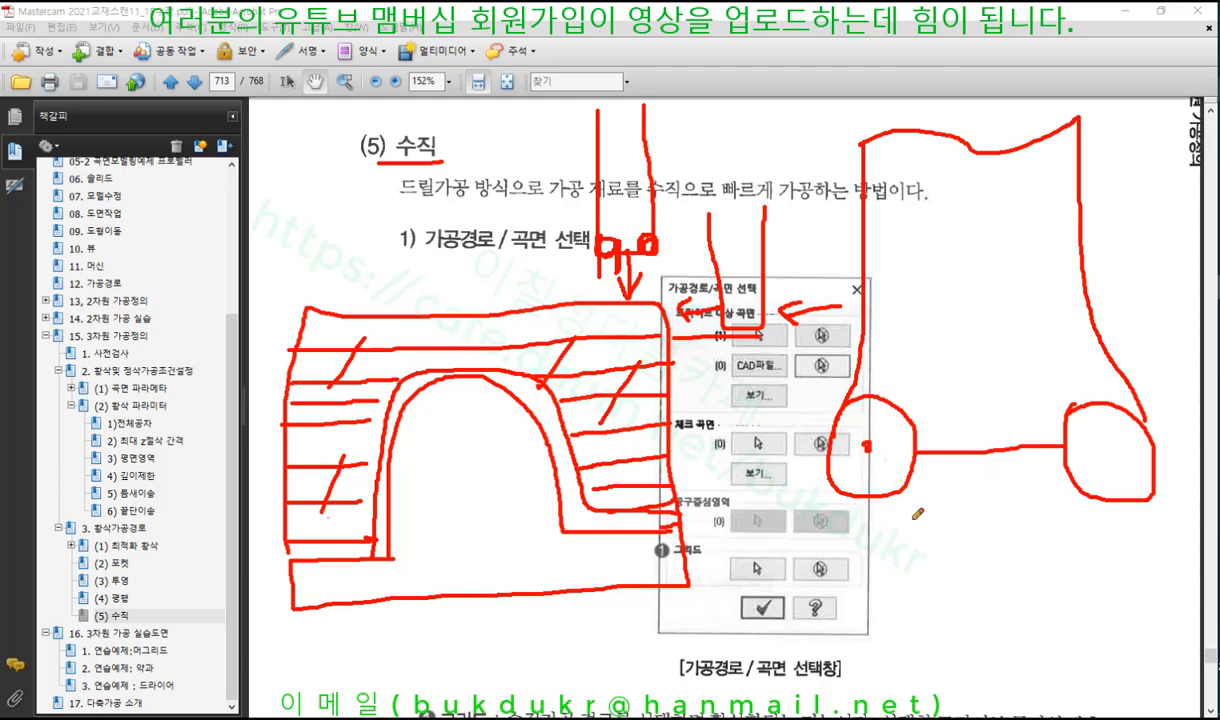
{"action": "left_click", "coordinate": [867, 447]}
Step: Draw successive vertical plunge columns below the enlarged tool's insert, extending toward the block, and hatch the material inside them
{"action": "left_click_drag", "start_coordinate": [909, 485], "coordinate": [906, 648]}
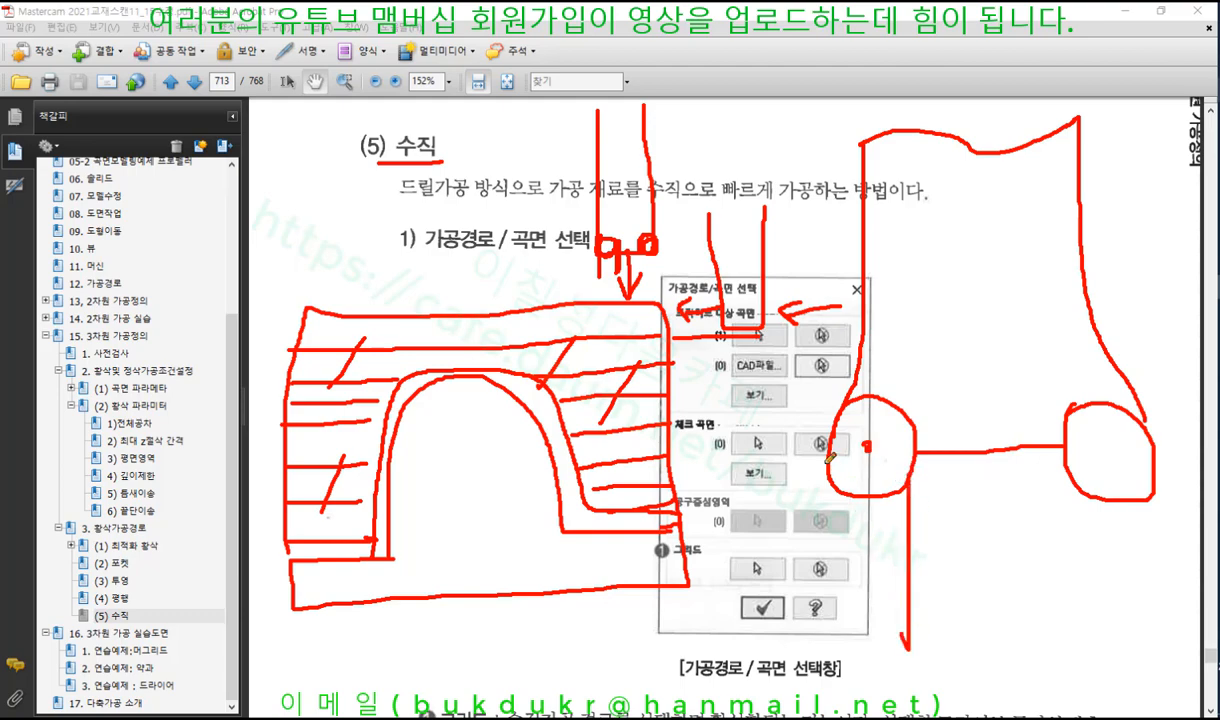
{"action": "left_click_drag", "start_coordinate": [828, 459], "coordinate": [594, 474]}
{"action": "left_click_drag", "start_coordinate": [830, 475], "coordinate": [845, 688]}
{"action": "left_click_drag", "start_coordinate": [887, 502], "coordinate": [873, 636]}
{"action": "left_click_drag", "start_coordinate": [908, 620], "coordinate": [875, 686]}
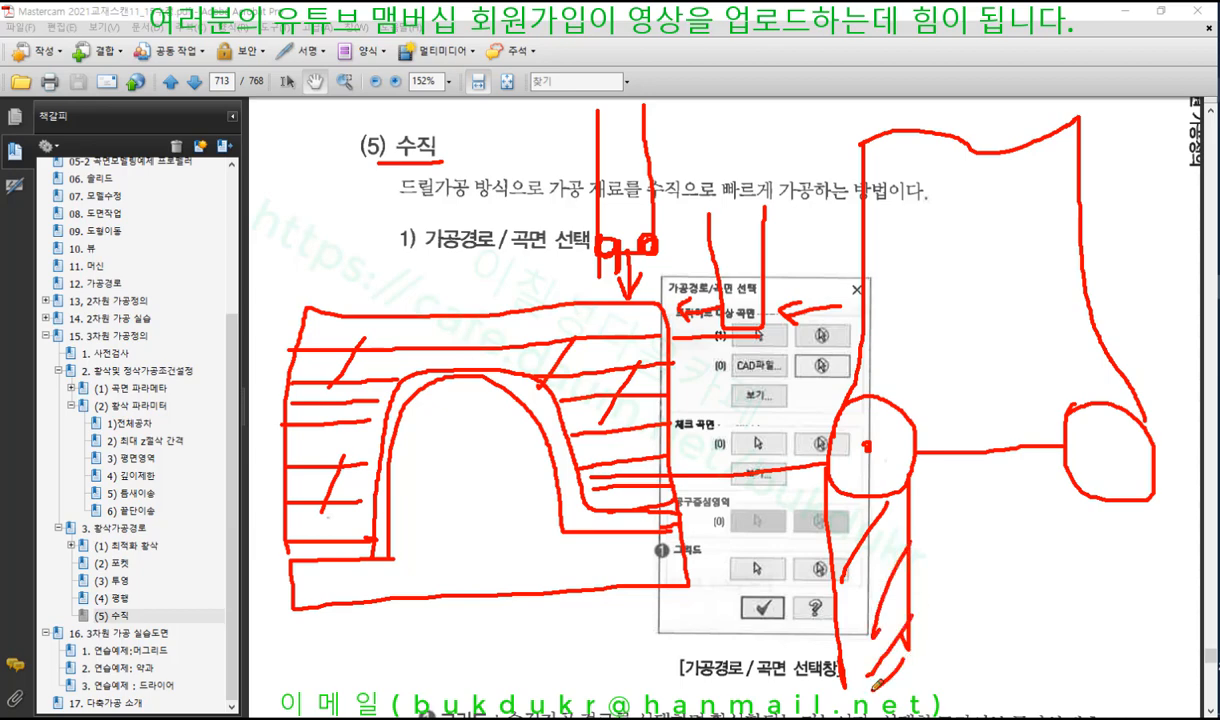
{"action": "left_click_drag", "start_coordinate": [756, 471], "coordinate": [772, 686]}
{"action": "left_click_drag", "start_coordinate": [815, 467], "coordinate": [773, 538]}
{"action": "left_click_drag", "start_coordinate": [821, 520], "coordinate": [768, 606]}
{"action": "left_click_drag", "start_coordinate": [827, 580], "coordinate": [794, 649]}
{"action": "left_click_drag", "start_coordinate": [668, 455], "coordinate": [686, 665]}
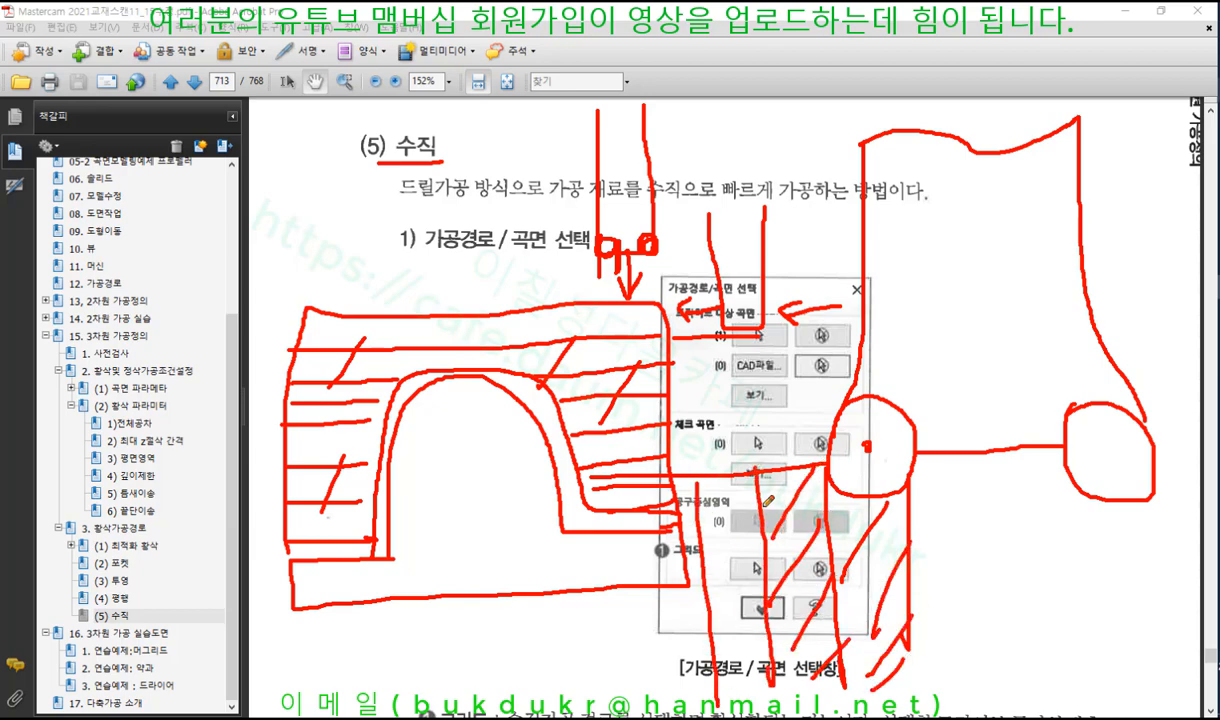
{"action": "left_click_drag", "start_coordinate": [738, 473], "coordinate": [692, 558]}
{"action": "left_click_drag", "start_coordinate": [724, 583], "coordinate": [690, 642]}
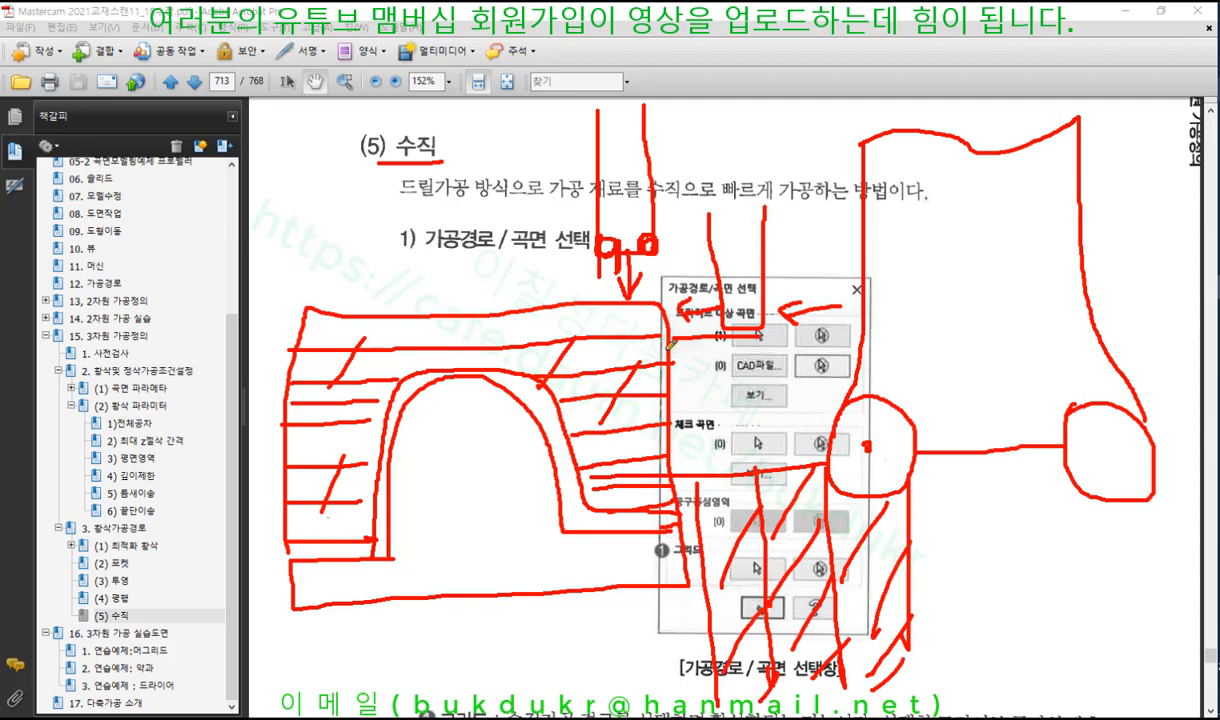
Step: Draw vertical plunge strokes across the block down to a contour around the dome, and clear all pen markings from the page
{"action": "mouse_move", "coordinate": [616, 290]}
{"action": "left_mouse_down"}
{"action": "mouse_move", "coordinate": [614, 510]}
{"action": "mouse_move", "coordinate": [593, 505]}
{"action": "left_mouse_up"}
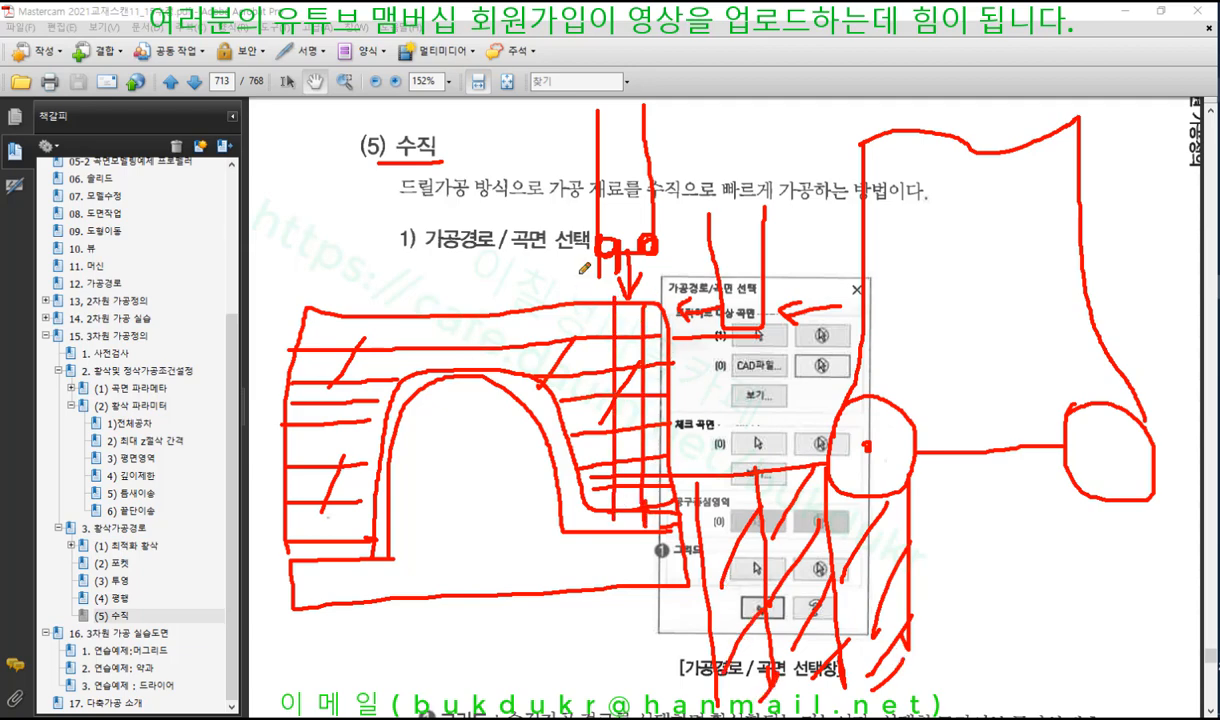
{"action": "mouse_move", "coordinate": [589, 294]}
{"action": "left_mouse_down"}
{"action": "mouse_move", "coordinate": [593, 494]}
{"action": "mouse_move", "coordinate": [560, 393]}
{"action": "mouse_move", "coordinate": [561, 412]}
{"action": "left_mouse_up"}
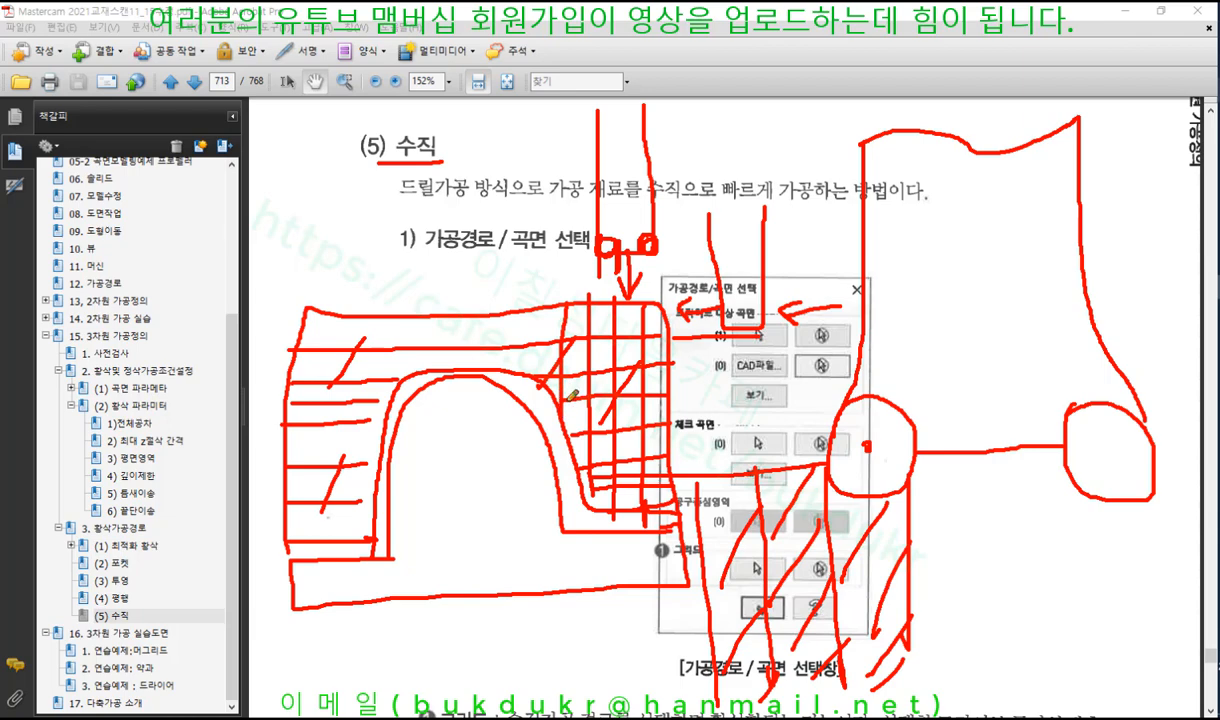
{"action": "mouse_move", "coordinate": [405, 372]}
{"action": "left_mouse_down"}
{"action": "mouse_move", "coordinate": [467, 343]}
{"action": "mouse_move", "coordinate": [520, 361]}
{"action": "mouse_move", "coordinate": [599, 494]}
{"action": "mouse_move", "coordinate": [662, 466]}
{"action": "left_mouse_up"}
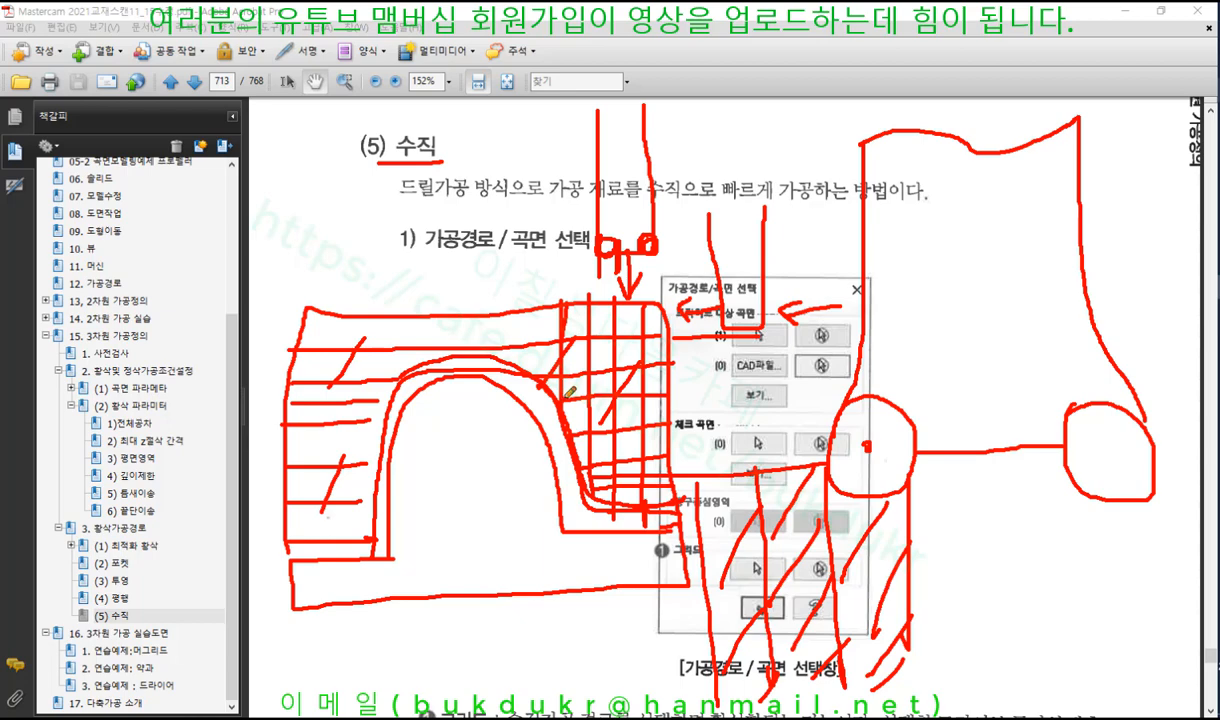
{"action": "mouse_move", "coordinate": [515, 268]}
{"action": "left_mouse_down"}
{"action": "mouse_move", "coordinate": [513, 356]}
{"action": "mouse_move", "coordinate": [493, 352]}
{"action": "left_mouse_up"}
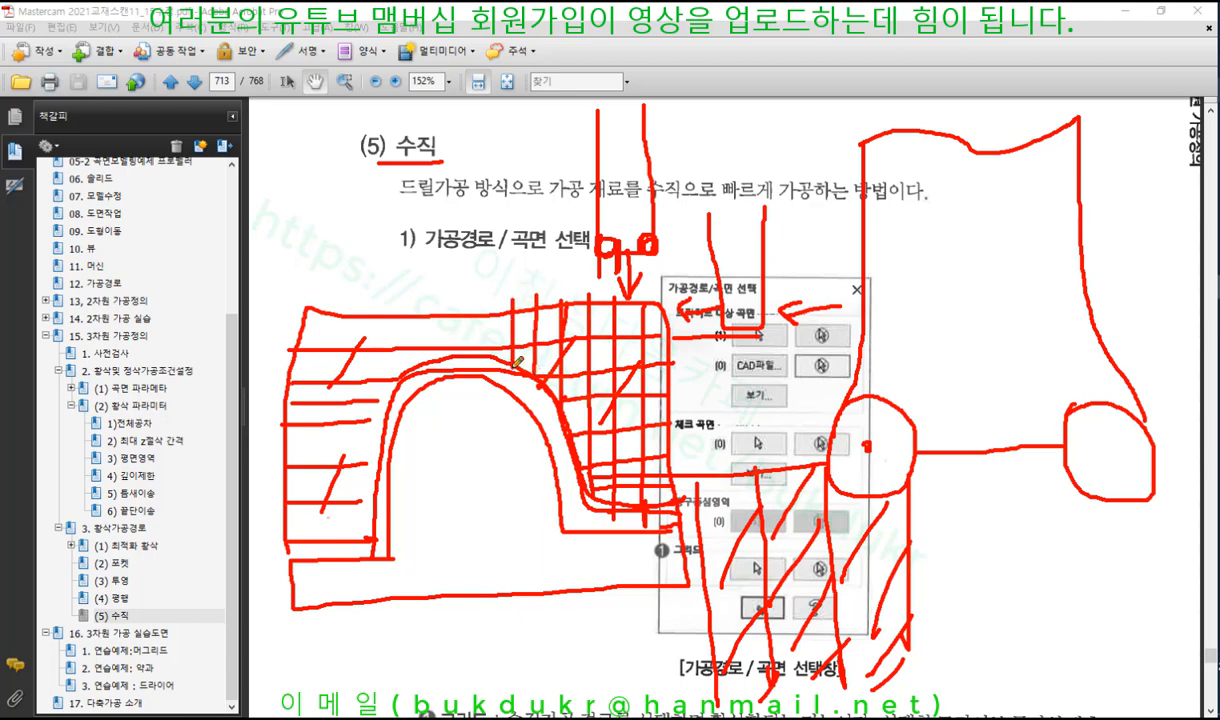
{"action": "mouse_move", "coordinate": [476, 268]}
{"action": "left_mouse_down"}
{"action": "mouse_move", "coordinate": [469, 330]}
{"action": "mouse_move", "coordinate": [451, 345]}
{"action": "left_mouse_up"}
{"action": "mouse_move", "coordinate": [434, 288]}
{"action": "left_mouse_down"}
{"action": "mouse_move", "coordinate": [432, 340]}
{"action": "mouse_move", "coordinate": [411, 340]}
{"action": "left_mouse_up"}
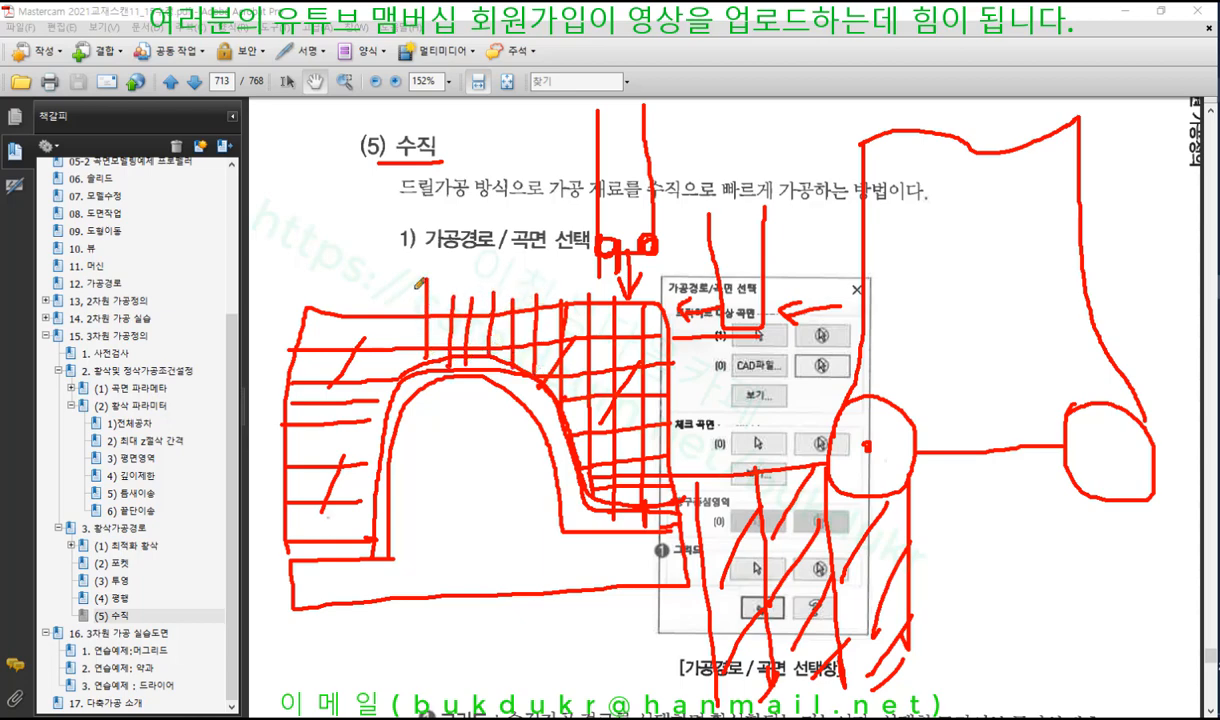
{"action": "left_click_drag", "start_coordinate": [396, 288], "coordinate": [394, 352]}
{"action": "left_click_drag", "start_coordinate": [377, 275], "coordinate": [375, 360]}
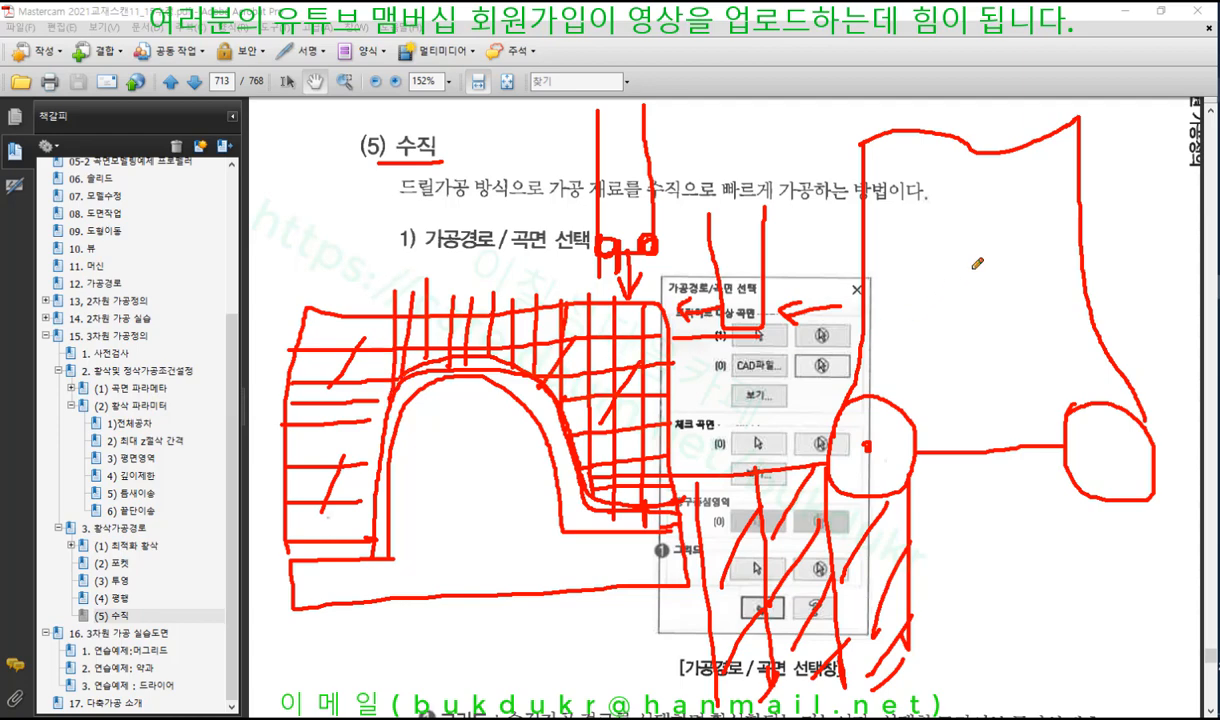
{"action": "right_click", "coordinate": [930, 260]}
{"action": "left_click", "coordinate": [1000, 418]}
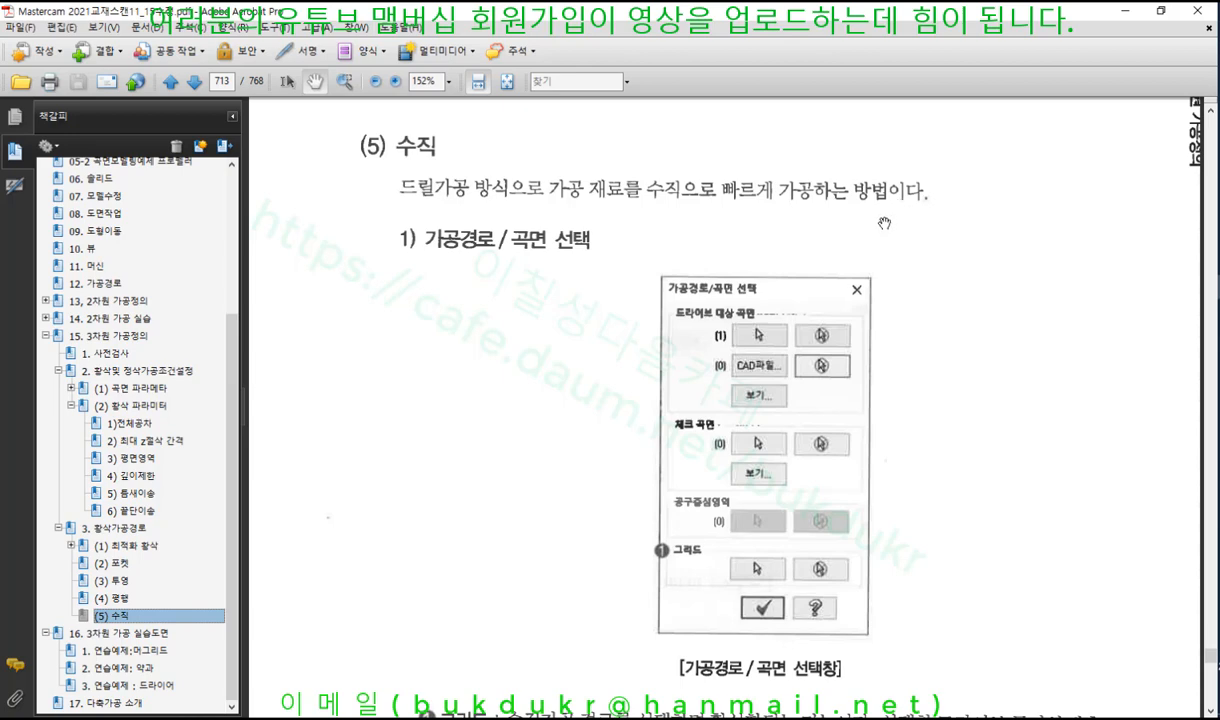
Step: Draw a red frame around the 그리드 section in the 가공경로/곡면 선택 dialog figure
{"action": "scroll", "coordinate": [899, 302], "scroll_direction": "down", "scroll_amount": 2}
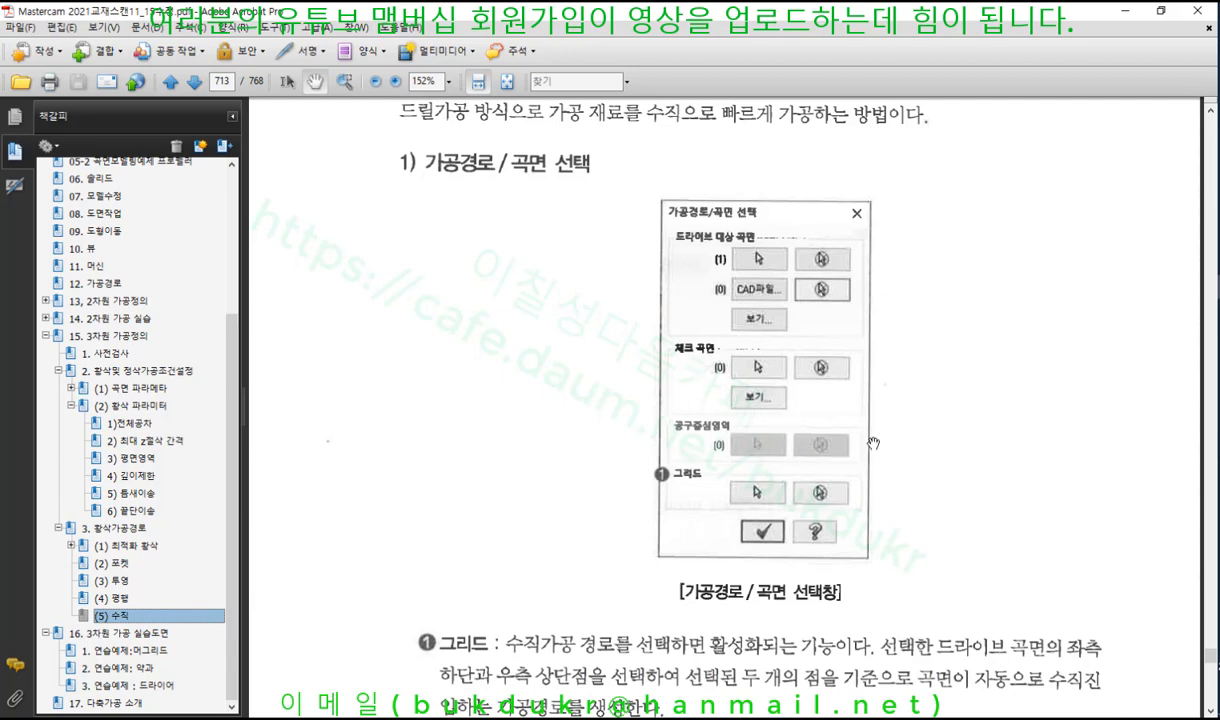
{"action": "left_click", "coordinate": [1217, 80]}
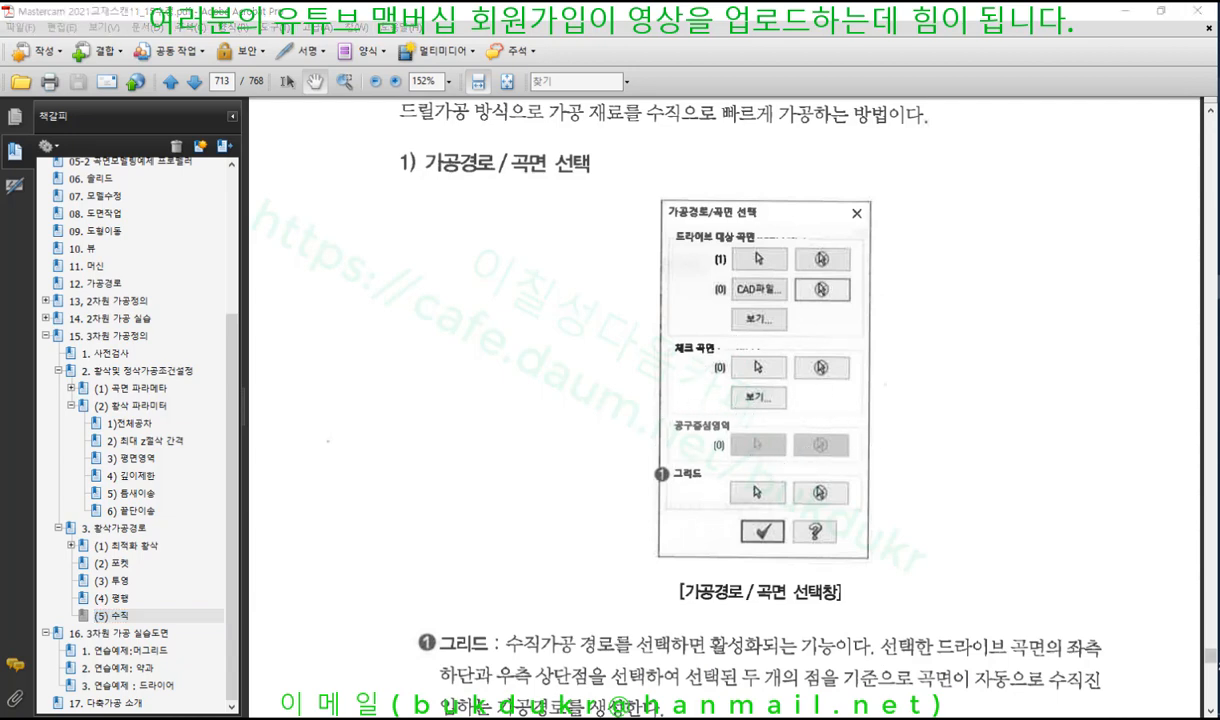
{"action": "mouse_move", "coordinate": [670, 515]}
{"action": "left_mouse_down"}
{"action": "mouse_move", "coordinate": [876, 490]}
{"action": "mouse_move", "coordinate": [660, 470]}
{"action": "mouse_move", "coordinate": [645, 510]}
{"action": "mouse_move", "coordinate": [683, 512]}
{"action": "left_mouse_up"}
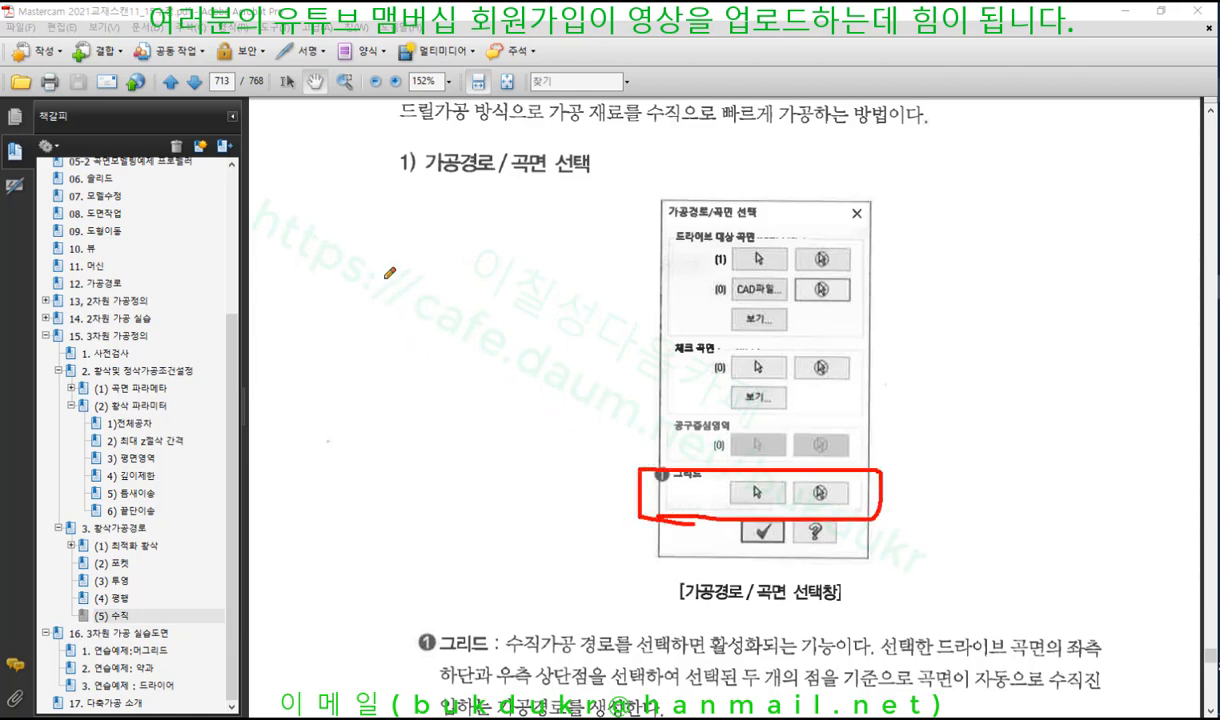
Step: Draw a circle inside a large square beside the dialog figure, and add horizontal grid lines from the square's left edge
{"action": "mouse_move", "coordinate": [443, 434]}
{"action": "left_mouse_down"}
{"action": "mouse_move", "coordinate": [438, 286]}
{"action": "mouse_move", "coordinate": [540, 430]}
{"action": "mouse_move", "coordinate": [415, 405]}
{"action": "left_mouse_up"}
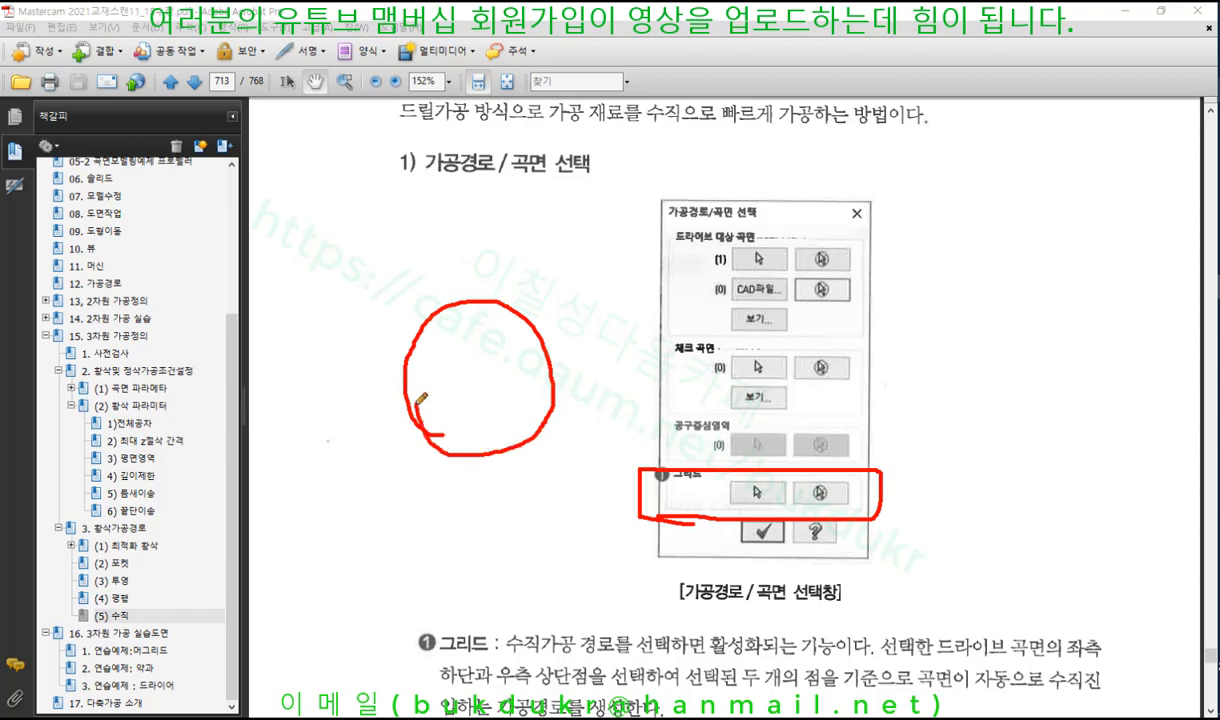
{"action": "mouse_move", "coordinate": [349, 256]}
{"action": "left_mouse_down"}
{"action": "mouse_move", "coordinate": [600, 241]}
{"action": "mouse_move", "coordinate": [615, 495]}
{"action": "mouse_move", "coordinate": [312, 526]}
{"action": "mouse_move", "coordinate": [318, 252]}
{"action": "mouse_move", "coordinate": [583, 258]}
{"action": "left_mouse_up"}
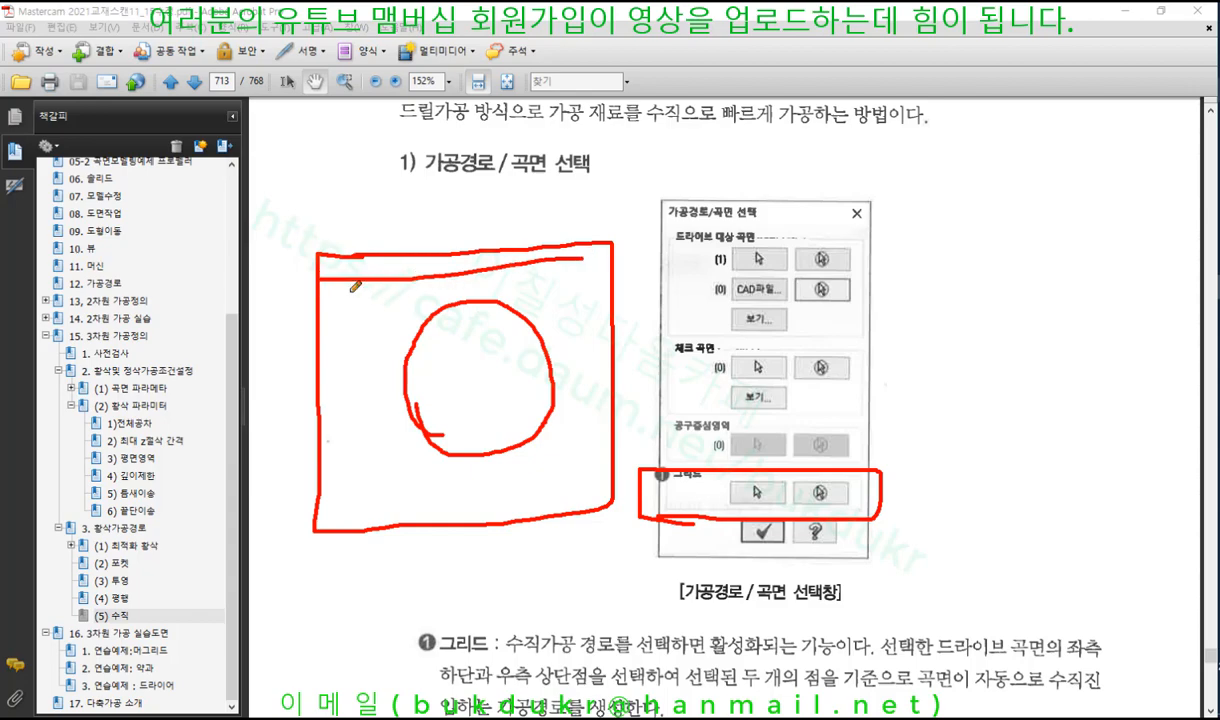
{"action": "left_click_drag", "start_coordinate": [318, 296], "coordinate": [413, 296]}
{"action": "left_click_drag", "start_coordinate": [312, 324], "coordinate": [405, 324]}
{"action": "left_click_drag", "start_coordinate": [318, 385], "coordinate": [395, 384]}
{"action": "left_click_drag", "start_coordinate": [323, 413], "coordinate": [418, 411]}
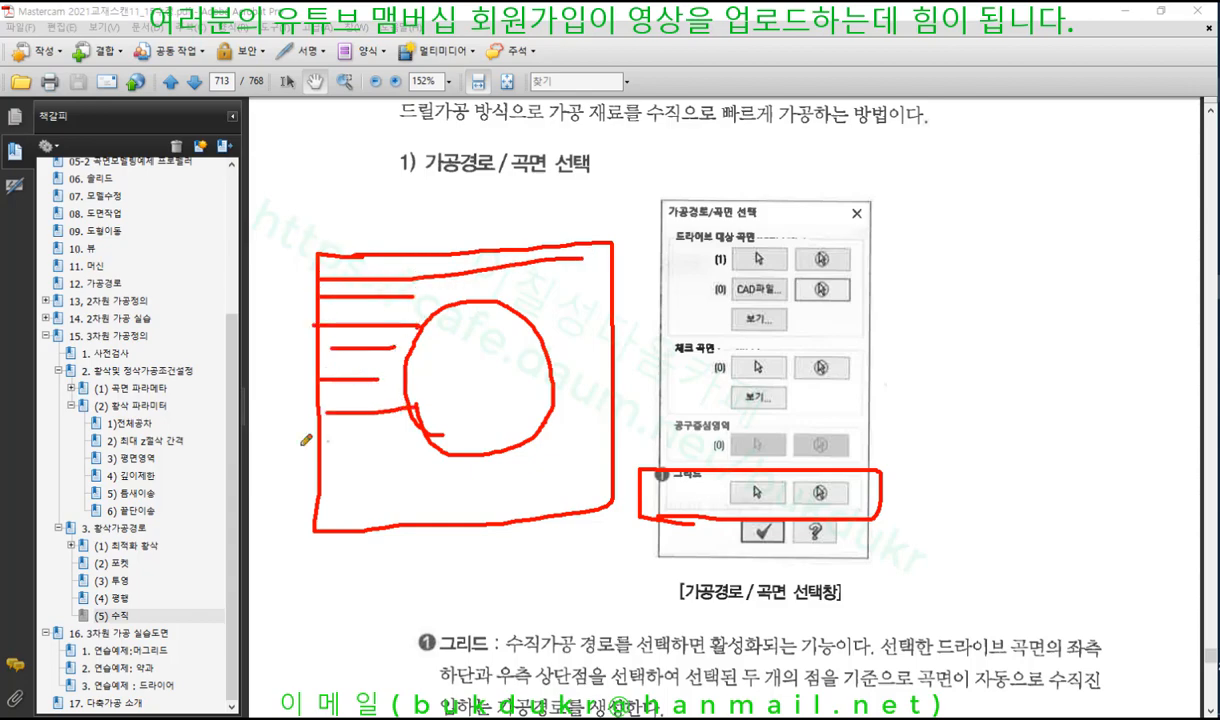
{"action": "left_click_drag", "start_coordinate": [305, 447], "coordinate": [387, 446]}
{"action": "left_click_drag", "start_coordinate": [333, 477], "coordinate": [410, 477]}
{"action": "left_click_drag", "start_coordinate": [316, 510], "coordinate": [416, 510]}
Step: Draw vertical grid lines down through the square and the circle, spaced from the left side to the right side
{"action": "left_click_drag", "start_coordinate": [349, 268], "coordinate": [348, 545]}
{"action": "left_click_drag", "start_coordinate": [388, 222], "coordinate": [388, 578]}
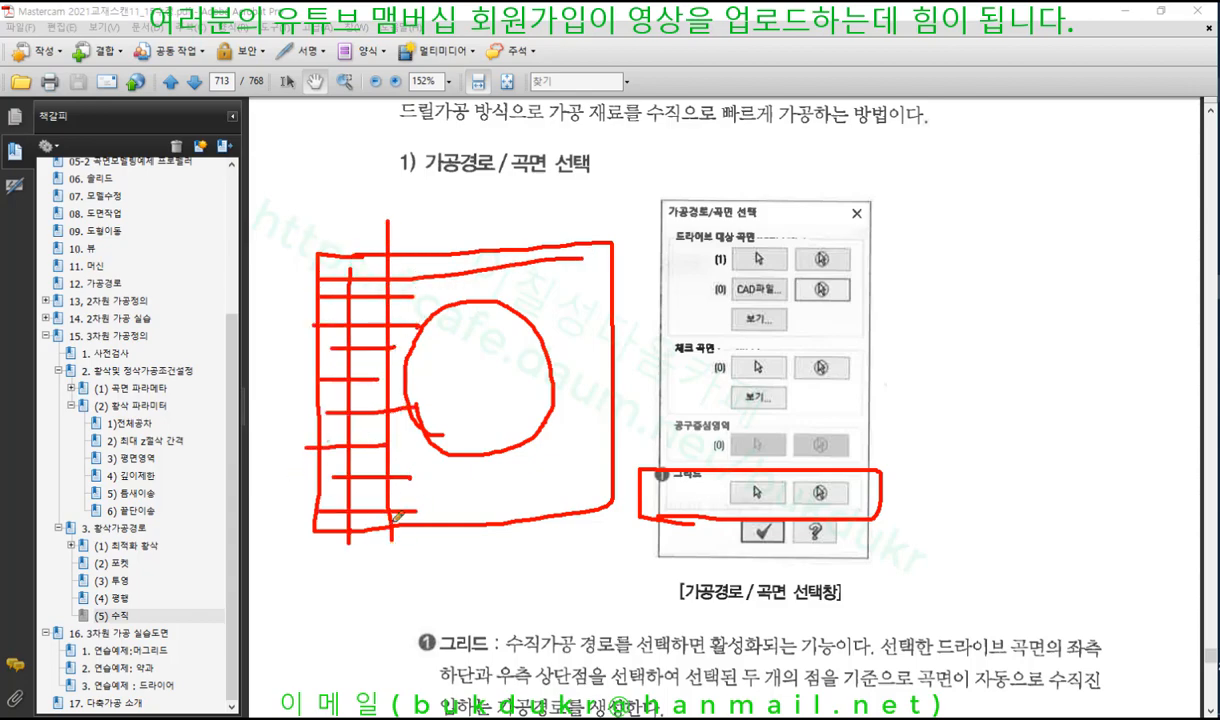
{"action": "mouse_move", "coordinate": [422, 264]}
{"action": "left_mouse_down"}
{"action": "mouse_move", "coordinate": [423, 620]}
{"action": "mouse_move", "coordinate": [453, 602]}
{"action": "left_mouse_up"}
{"action": "mouse_move", "coordinate": [518, 270]}
{"action": "left_mouse_down"}
{"action": "mouse_move", "coordinate": [496, 565]}
{"action": "mouse_move", "coordinate": [514, 614]}
{"action": "left_mouse_up"}
{"action": "left_click_drag", "start_coordinate": [594, 297], "coordinate": [593, 576]}
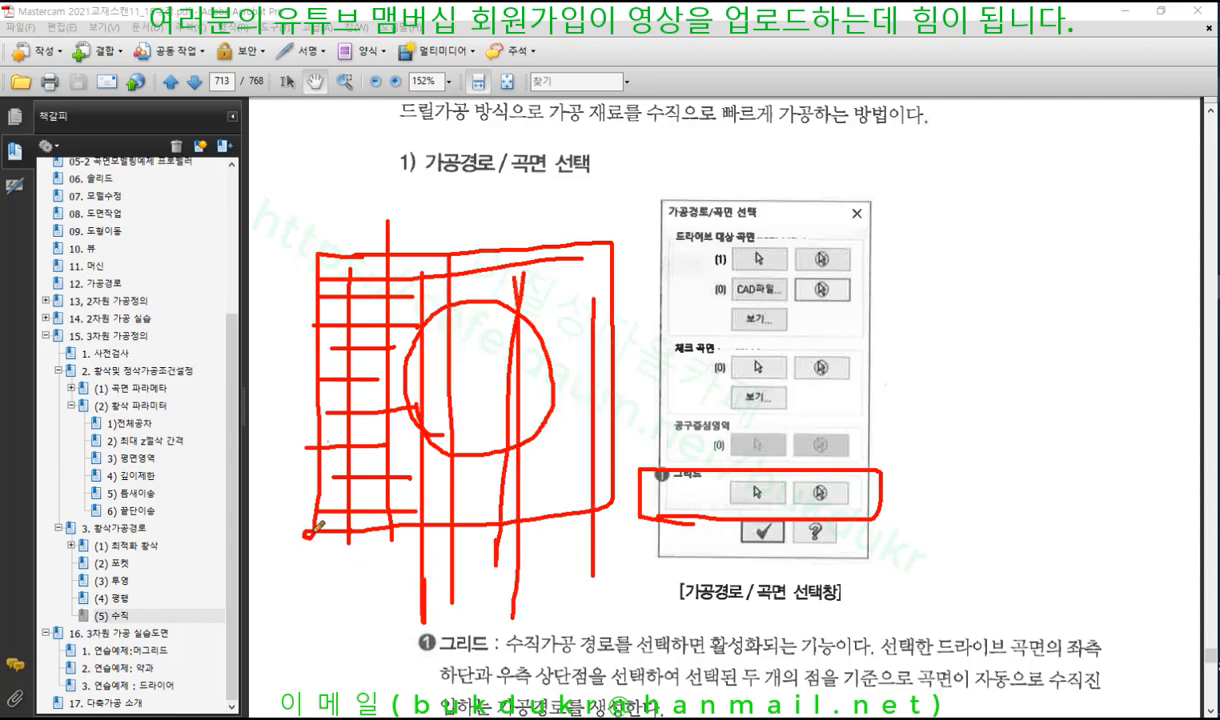
Step: Mark the lower-left grid intersections with small circles and ticks, and frame the 그리드 section in the dialog figure again
{"action": "left_click_drag", "start_coordinate": [315, 508], "coordinate": [315, 481]}
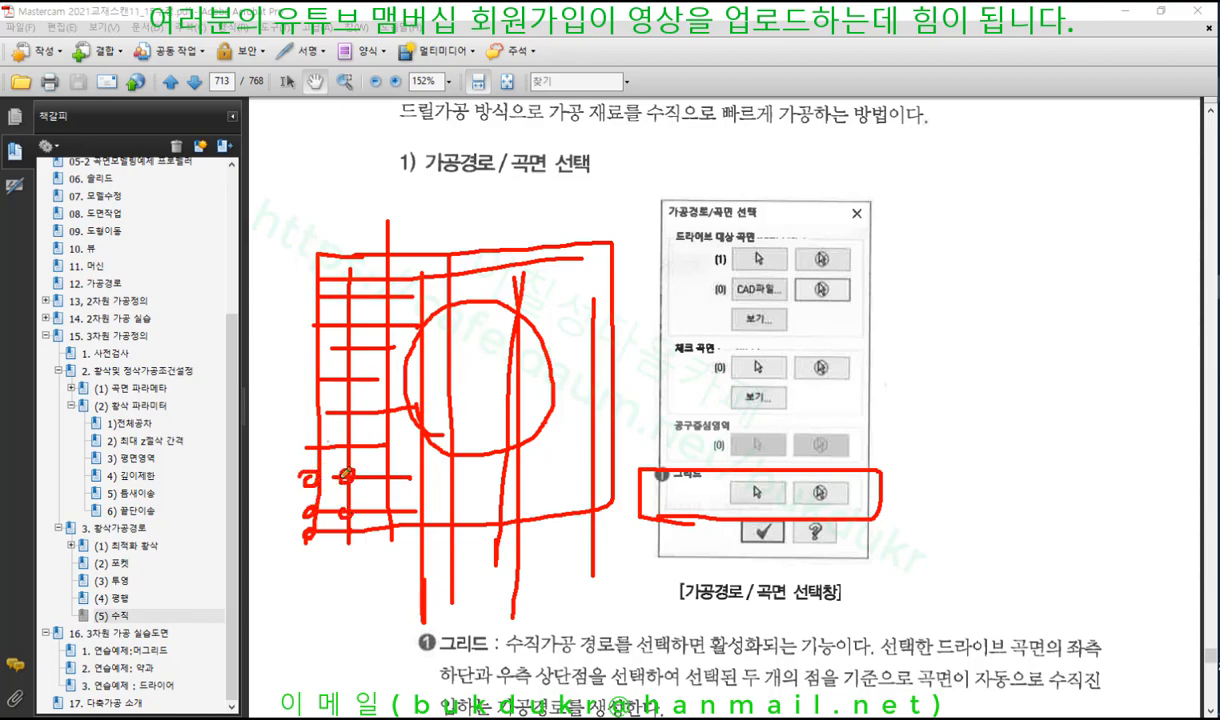
{"action": "left_click_drag", "start_coordinate": [346, 516], "coordinate": [354, 530]}
{"action": "mouse_move", "coordinate": [315, 461]}
{"action": "left_mouse_down"}
{"action": "mouse_move", "coordinate": [310, 428]}
{"action": "mouse_move", "coordinate": [328, 410]}
{"action": "mouse_move", "coordinate": [359, 419]}
{"action": "mouse_move", "coordinate": [330, 410]}
{"action": "mouse_move", "coordinate": [355, 406]}
{"action": "left_mouse_up"}
{"action": "mouse_move", "coordinate": [655, 520]}
{"action": "left_mouse_down"}
{"action": "mouse_move", "coordinate": [880, 511]}
{"action": "mouse_move", "coordinate": [882, 469]}
{"action": "mouse_move", "coordinate": [660, 466]}
{"action": "mouse_move", "coordinate": [641, 480]}
{"action": "left_mouse_up"}
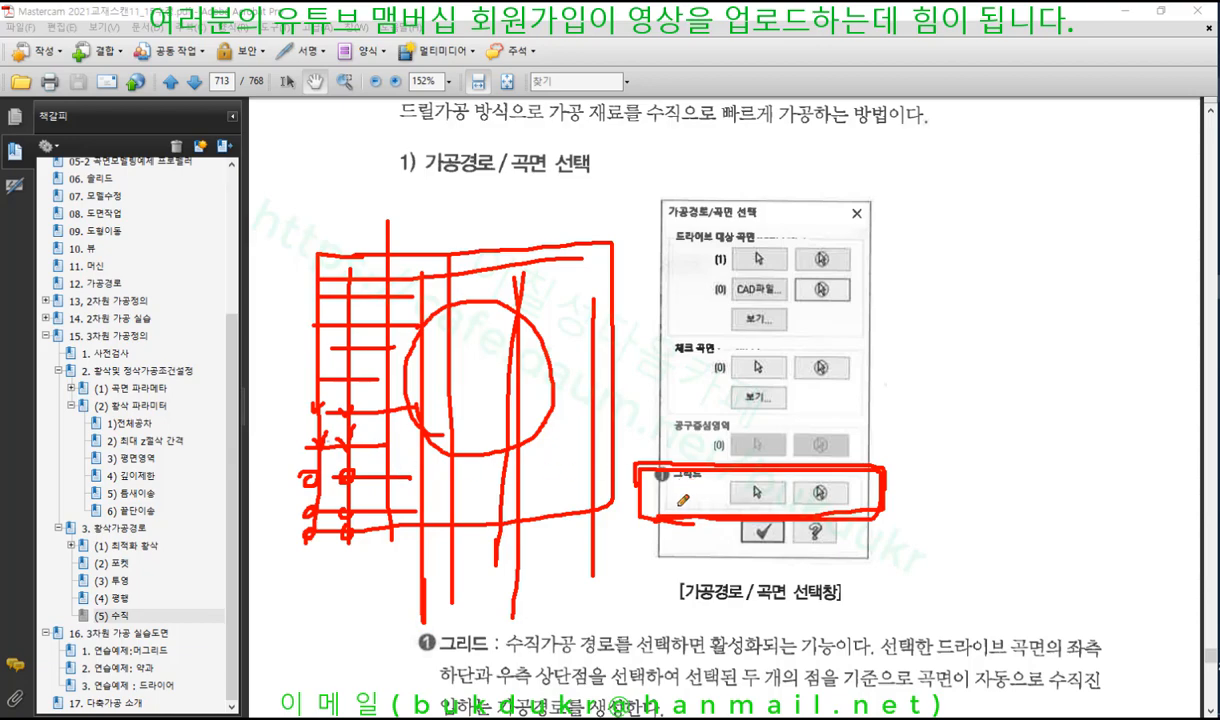
Step: Circle the square's lower-left and upper-right corners, and draw a rightward arrow below it and an upward arrow beside it
{"action": "left_click_drag", "start_coordinate": [304, 522], "coordinate": [306, 534]}
{"action": "mouse_move", "coordinate": [620, 238]}
{"action": "left_mouse_down"}
{"action": "mouse_move", "coordinate": [592, 226]}
{"action": "mouse_move", "coordinate": [613, 240]}
{"action": "left_mouse_up"}
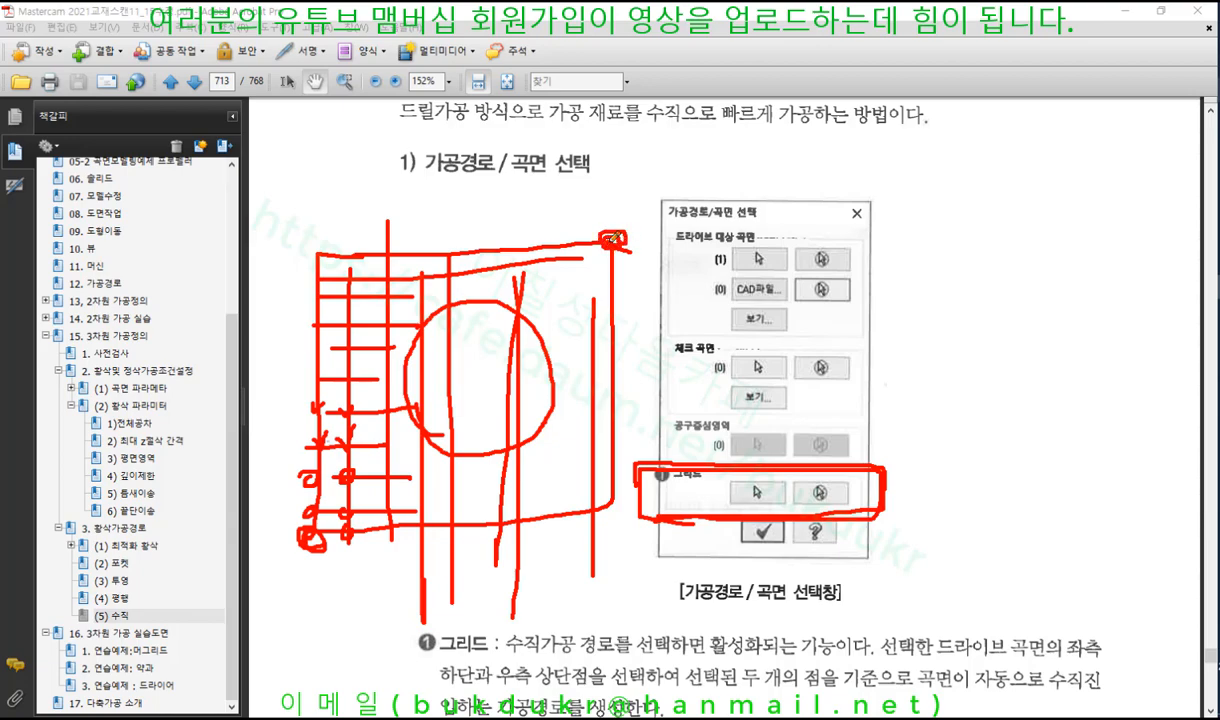
{"action": "mouse_move", "coordinate": [420, 582]}
{"action": "left_mouse_down"}
{"action": "mouse_move", "coordinate": [588, 578]}
{"action": "mouse_move", "coordinate": [562, 590]}
{"action": "left_mouse_up"}
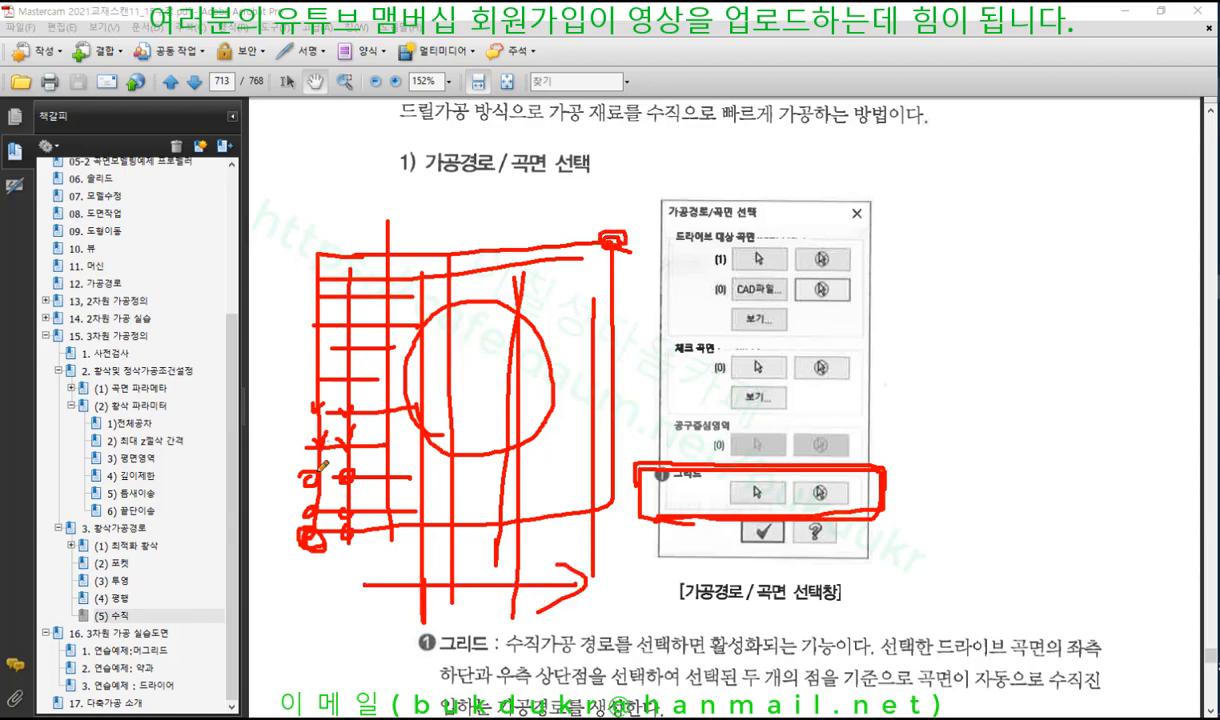
{"action": "left_click_drag", "start_coordinate": [257, 515], "coordinate": [242, 186]}
{"action": "left_click_drag", "start_coordinate": [200, 240], "coordinate": [278, 212]}
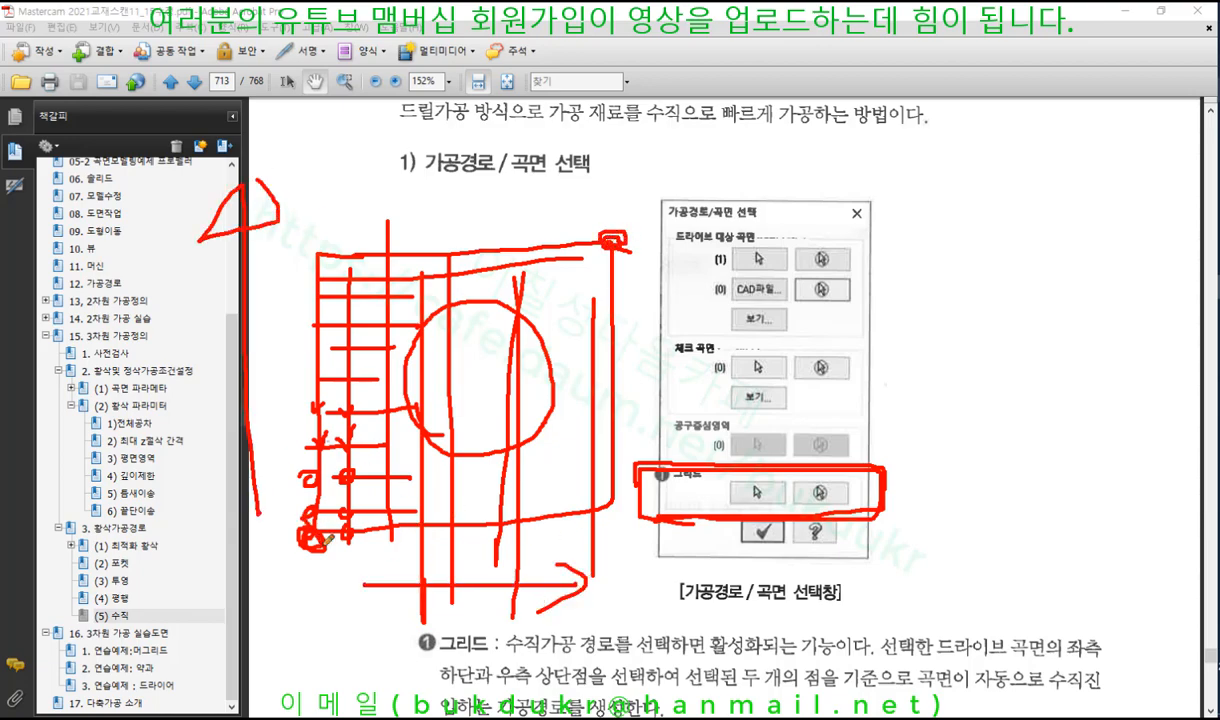
Step: Retrace the rectangular area spanned by the two marked corners, and clear all pen markings from the page
{"action": "left_click_drag", "start_coordinate": [607, 212], "coordinate": [612, 238]}
{"action": "left_click_drag", "start_coordinate": [320, 537], "coordinate": [310, 492]}
{"action": "mouse_move", "coordinate": [305, 240]}
{"action": "left_mouse_down"}
{"action": "mouse_move", "coordinate": [441, 238]}
{"action": "mouse_move", "coordinate": [598, 378]}
{"action": "mouse_move", "coordinate": [494, 486]}
{"action": "mouse_move", "coordinate": [310, 487]}
{"action": "mouse_move", "coordinate": [330, 512]}
{"action": "left_mouse_up"}
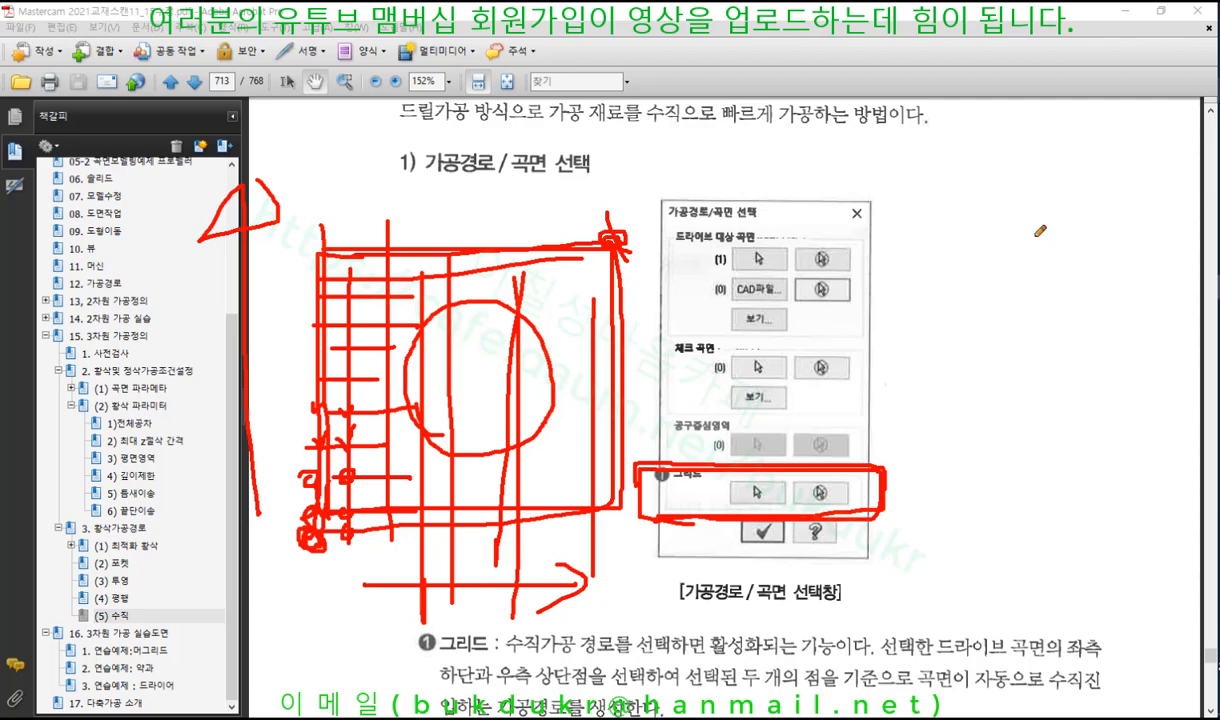
{"action": "right_click", "coordinate": [986, 216]}
{"action": "left_click", "coordinate": [1027, 388]}
Step: Underline the first sentence of the 그리드 description and the opening words of the second up to 하단
{"action": "scroll", "coordinate": [1012, 349], "scroll_direction": "down", "scroll_amount": 4}
{"action": "scroll", "coordinate": [1012, 349], "scroll_direction": "down", "scroll_amount": 5}
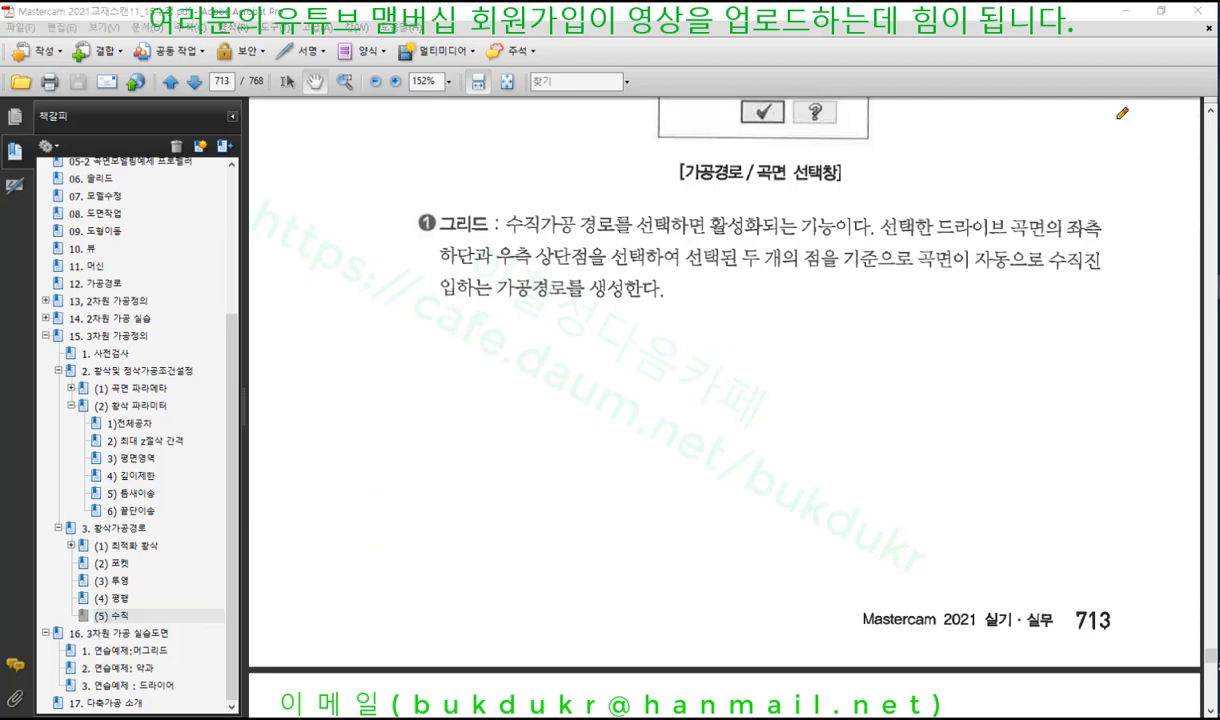
{"action": "left_click_drag", "start_coordinate": [495, 240], "coordinate": [1100, 229]}
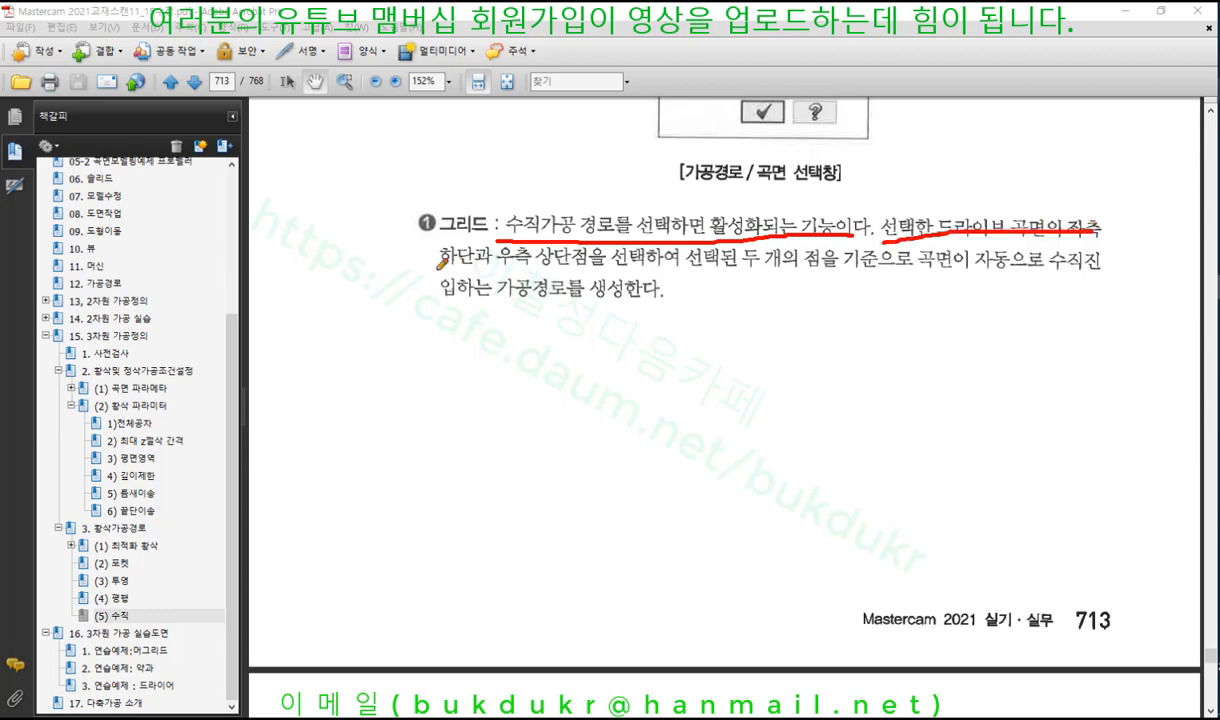
{"action": "left_click_drag", "start_coordinate": [440, 268], "coordinate": [465, 268]}
Step: Draw a square below the 그리드 description and circle its lower-left and upper-right corners
{"action": "mouse_move", "coordinate": [477, 398]}
{"action": "left_mouse_down"}
{"action": "mouse_move", "coordinate": [477, 464]}
{"action": "mouse_move", "coordinate": [602, 544]}
{"action": "left_mouse_up"}
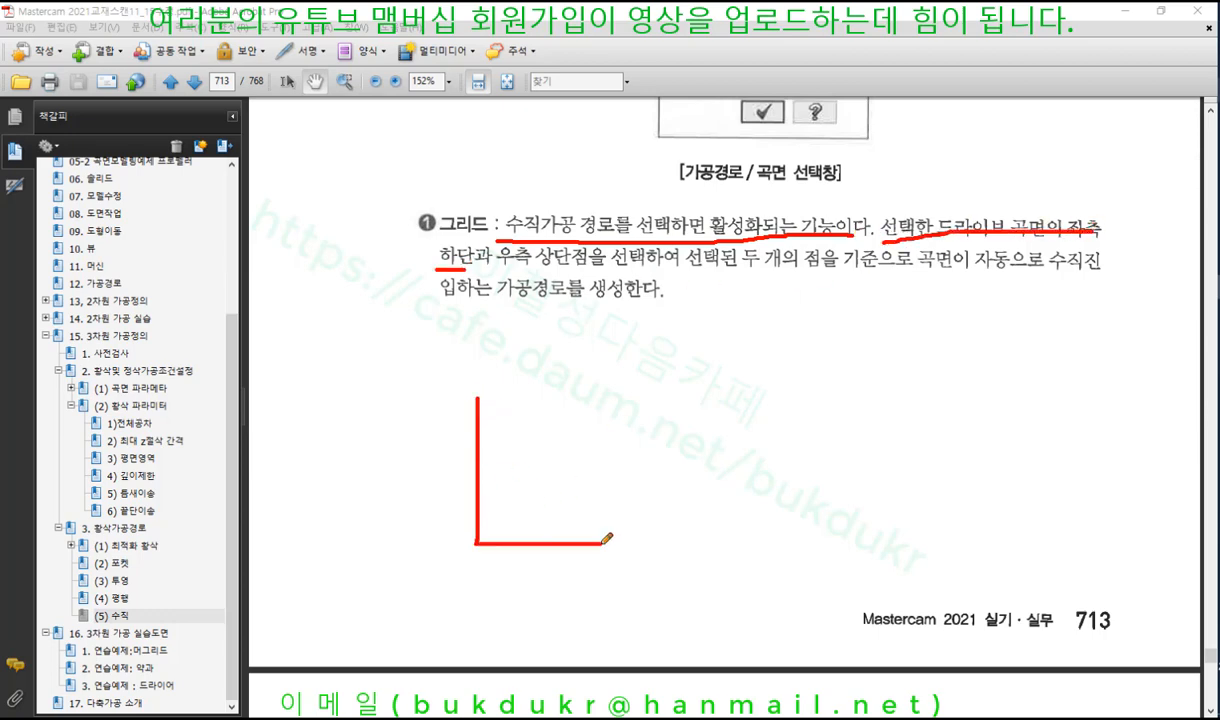
{"action": "mouse_move", "coordinate": [468, 546]}
{"action": "left_mouse_down"}
{"action": "mouse_move", "coordinate": [455, 566]}
{"action": "mouse_move", "coordinate": [474, 568]}
{"action": "left_mouse_up"}
{"action": "mouse_move", "coordinate": [479, 400]}
{"action": "left_mouse_down"}
{"action": "mouse_move", "coordinate": [615, 389]}
{"action": "mouse_move", "coordinate": [596, 545]}
{"action": "left_mouse_up"}
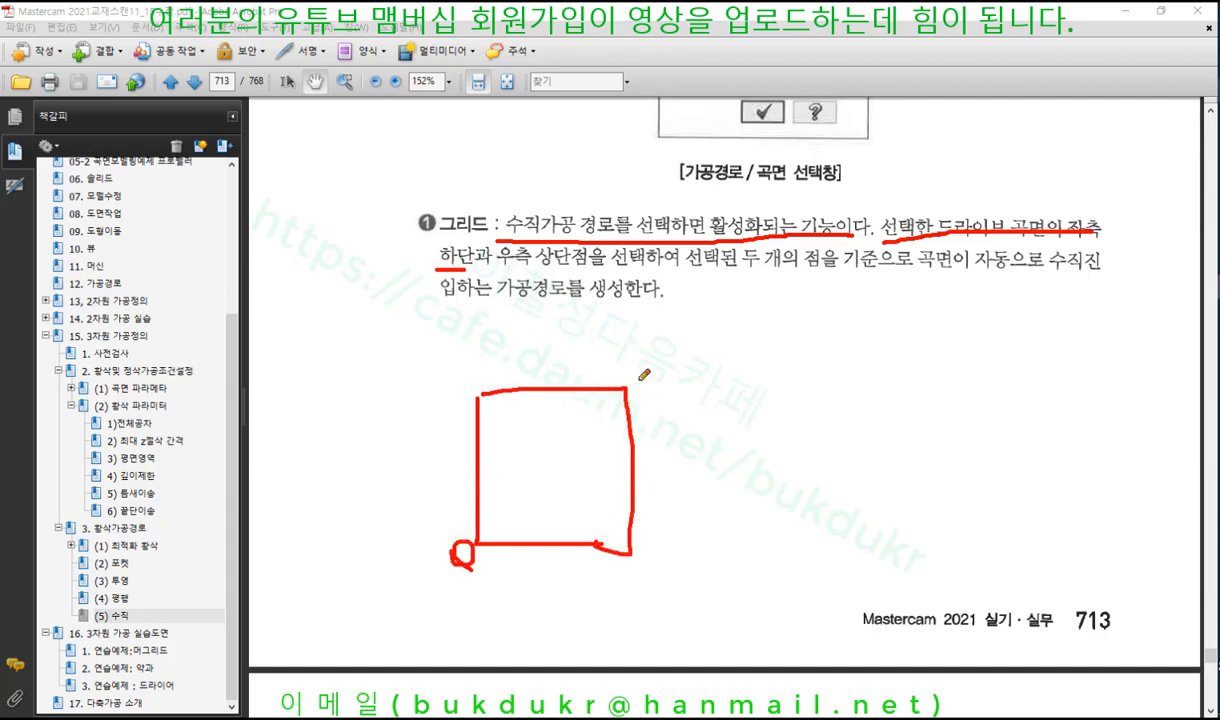
{"action": "mouse_move", "coordinate": [628, 395]}
{"action": "left_mouse_down"}
{"action": "mouse_move", "coordinate": [621, 380]}
{"action": "mouse_move", "coordinate": [630, 398]}
{"action": "left_mouse_up"}
Step: Underline the rest of the 그리드 description from 우측 상단점 to 생성한다, and clear all pen markings
{"action": "left_click_drag", "start_coordinate": [498, 262], "coordinate": [840, 270]}
{"action": "left_click_drag", "start_coordinate": [880, 270], "coordinate": [1099, 264]}
{"action": "left_click_drag", "start_coordinate": [444, 298], "coordinate": [663, 297]}
{"action": "right_click", "coordinate": [805, 390]}
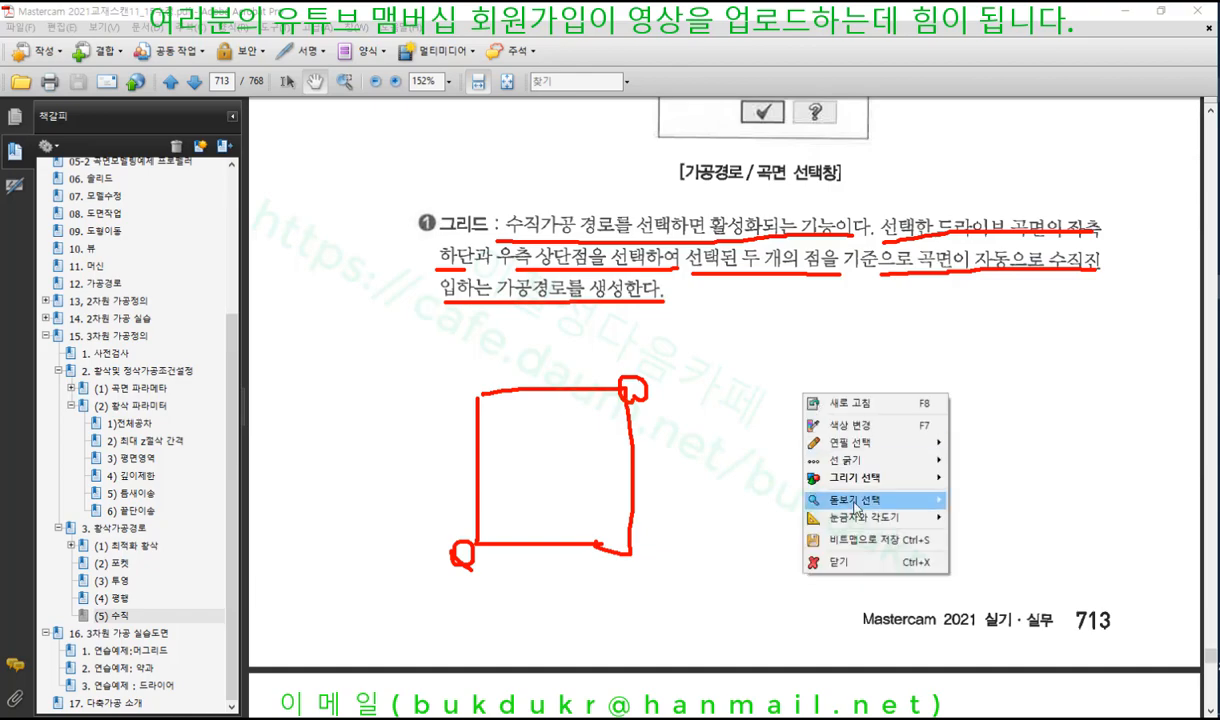
{"action": "left_click", "coordinate": [835, 538]}
Step: Go to the 수직황삭 파라미터 section on page 714 and underline the 가공공차 and 최대 Z절삭간격 fields in its figure
{"action": "scroll", "coordinate": [615, 360], "scroll_direction": "down", "scroll_amount": 5}
{"action": "scroll", "coordinate": [615, 360], "scroll_direction": "down", "scroll_amount": 5}
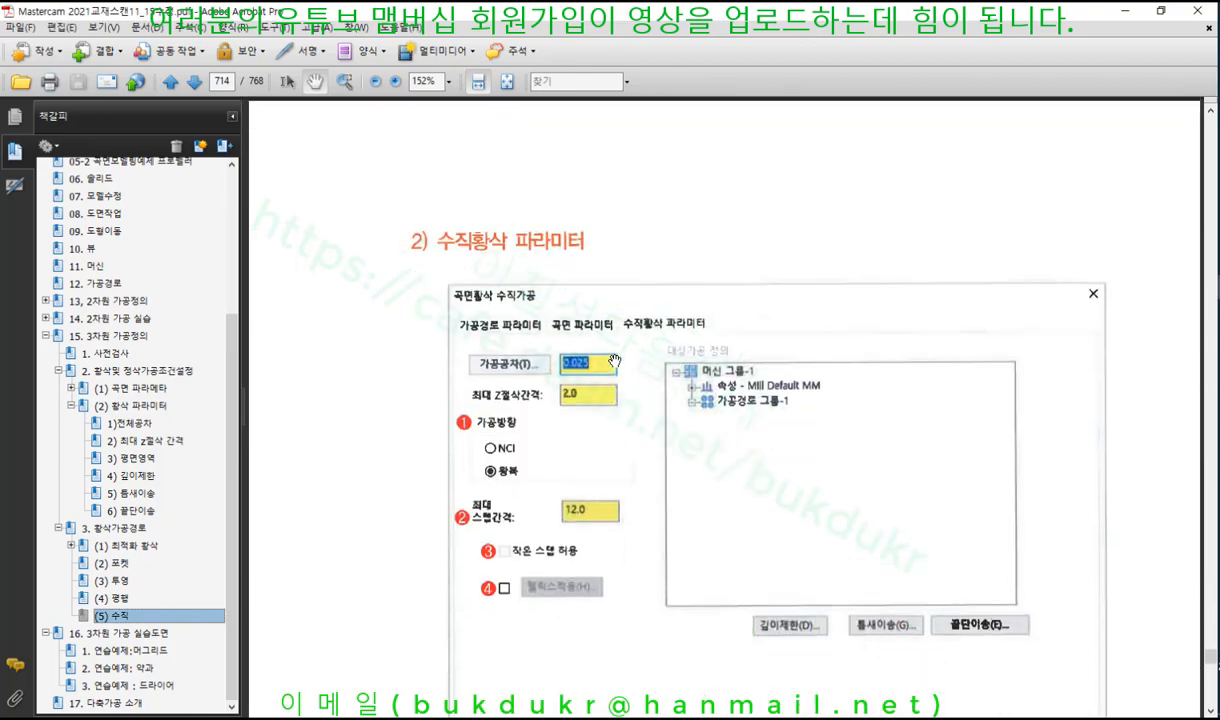
{"action": "scroll", "coordinate": [617, 358], "scroll_direction": "down", "scroll_amount": 2}
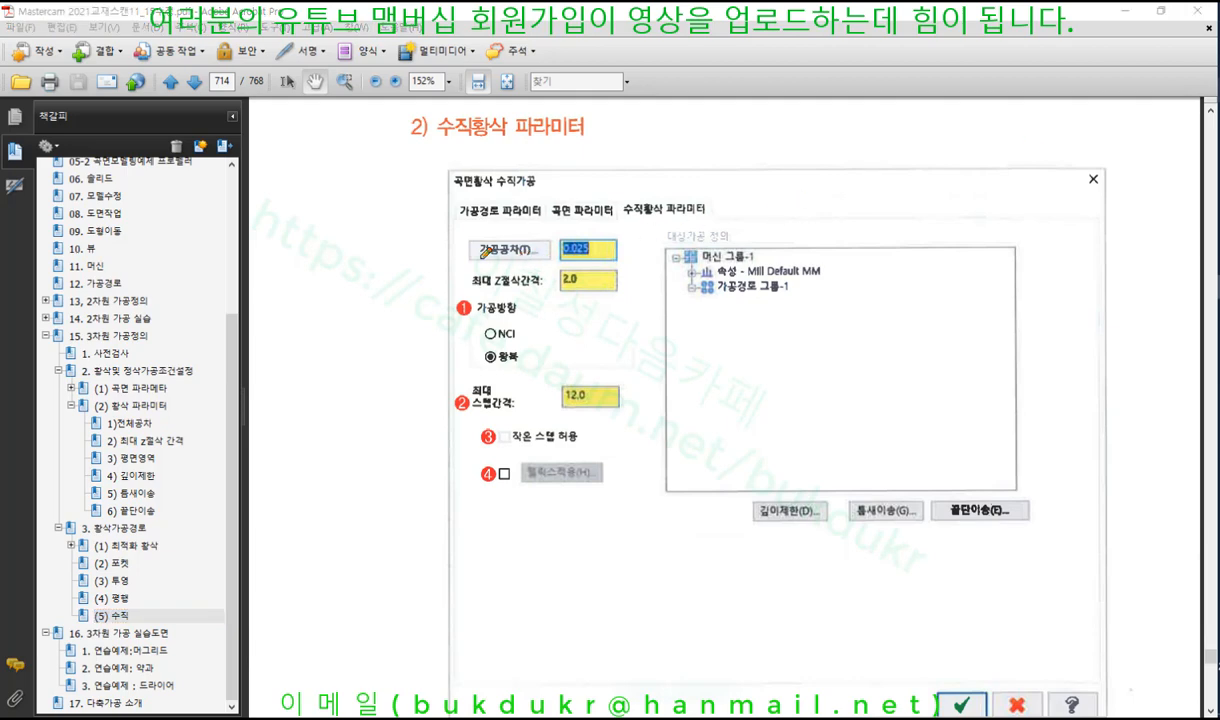
{"action": "left_click_drag", "start_coordinate": [481, 256], "coordinate": [617, 252]}
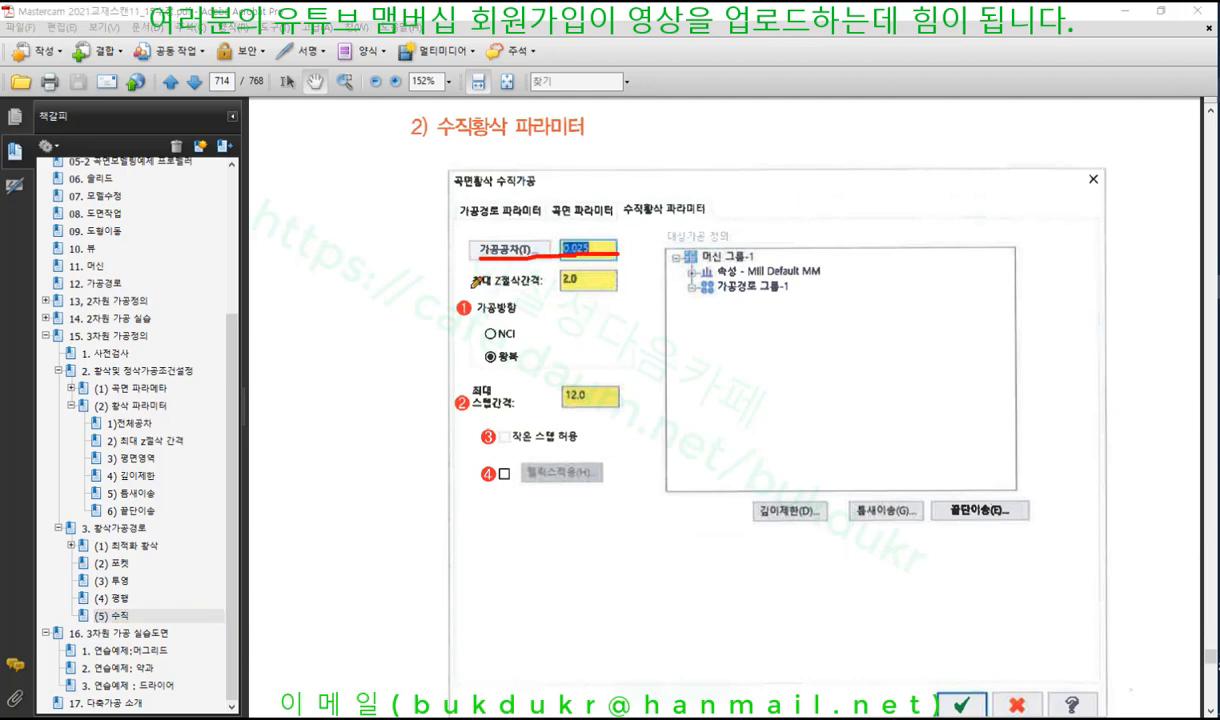
{"action": "left_click_drag", "start_coordinate": [472, 288], "coordinate": [622, 287]}
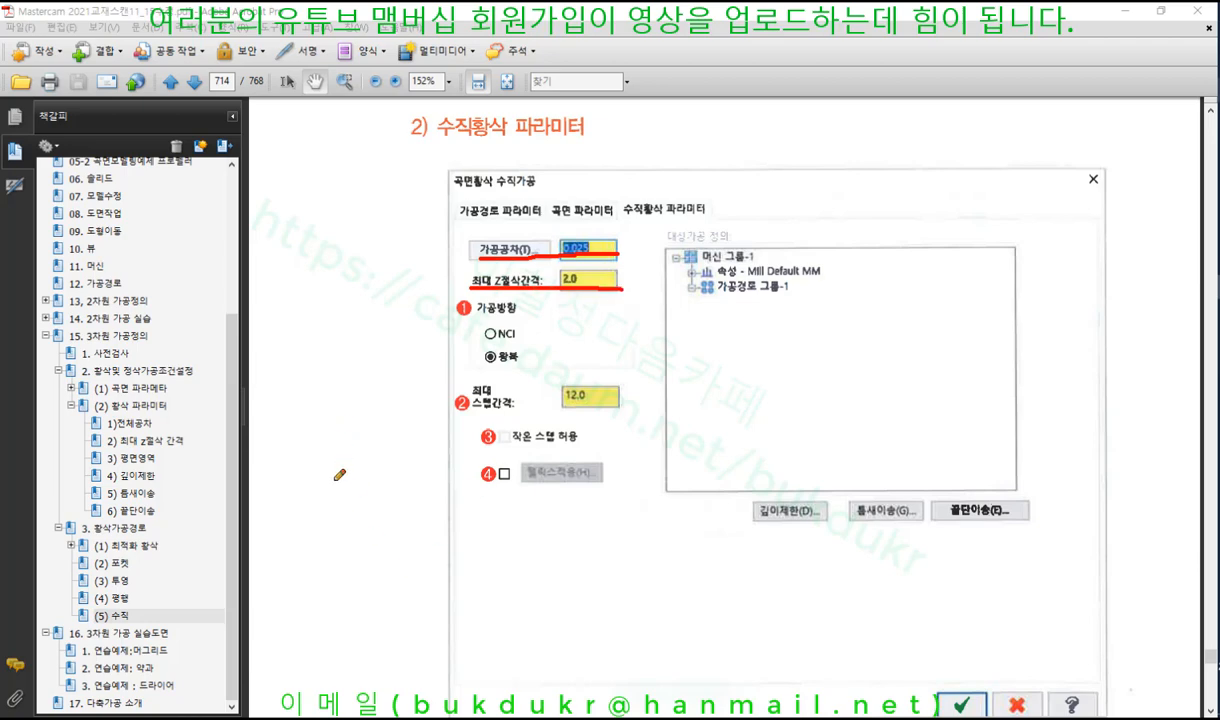
Step: Draw the side profile of a dome on a flat base with a stock block outline around it
{"action": "mouse_move", "coordinate": [317, 542]}
{"action": "left_mouse_down"}
{"action": "mouse_move", "coordinate": [334, 423]}
{"action": "mouse_move", "coordinate": [450, 517]}
{"action": "left_mouse_up"}
{"action": "mouse_move", "coordinate": [250, 528]}
{"action": "left_mouse_down"}
{"action": "mouse_move", "coordinate": [360, 330]}
{"action": "mouse_move", "coordinate": [521, 508]}
{"action": "left_mouse_up"}
{"action": "mouse_move", "coordinate": [317, 530]}
{"action": "left_mouse_down"}
{"action": "mouse_move", "coordinate": [250, 531]}
{"action": "mouse_move", "coordinate": [440, 550]}
{"action": "mouse_move", "coordinate": [537, 520]}
{"action": "mouse_move", "coordinate": [448, 522]}
{"action": "left_mouse_up"}
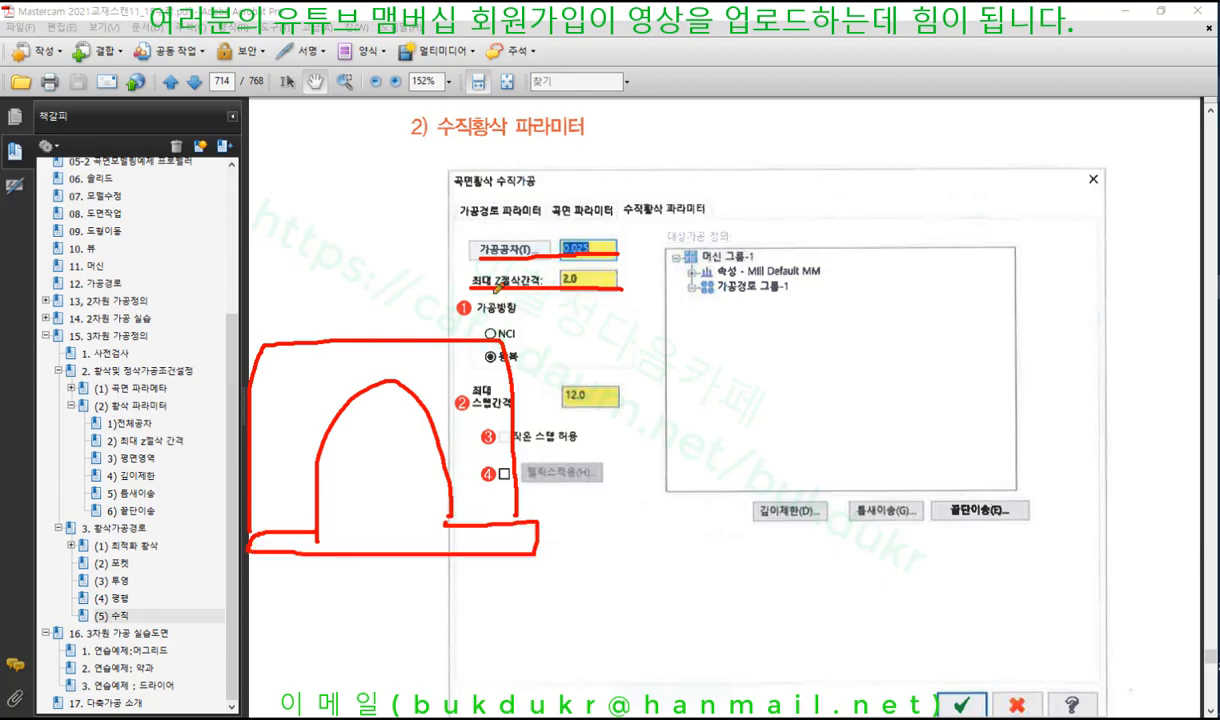
Step: Draw up-and-down plunge strokes between the dome and the block's right side, and underline 최대 Z절삭간격 again
{"action": "mouse_move", "coordinate": [483, 310]}
{"action": "left_mouse_down"}
{"action": "mouse_move", "coordinate": [488, 405]}
{"action": "mouse_move", "coordinate": [470, 309]}
{"action": "left_mouse_up"}
{"action": "mouse_move", "coordinate": [469, 310]}
{"action": "left_mouse_down"}
{"action": "mouse_move", "coordinate": [451, 338]}
{"action": "mouse_move", "coordinate": [483, 333]}
{"action": "mouse_move", "coordinate": [458, 398]}
{"action": "mouse_move", "coordinate": [460, 452]}
{"action": "left_mouse_up"}
{"action": "mouse_move", "coordinate": [460, 452]}
{"action": "left_mouse_down"}
{"action": "mouse_move", "coordinate": [466, 418]}
{"action": "mouse_move", "coordinate": [438, 326]}
{"action": "mouse_move", "coordinate": [413, 348]}
{"action": "mouse_move", "coordinate": [453, 344]}
{"action": "left_mouse_up"}
{"action": "left_click_drag", "start_coordinate": [456, 291], "coordinate": [618, 288]}
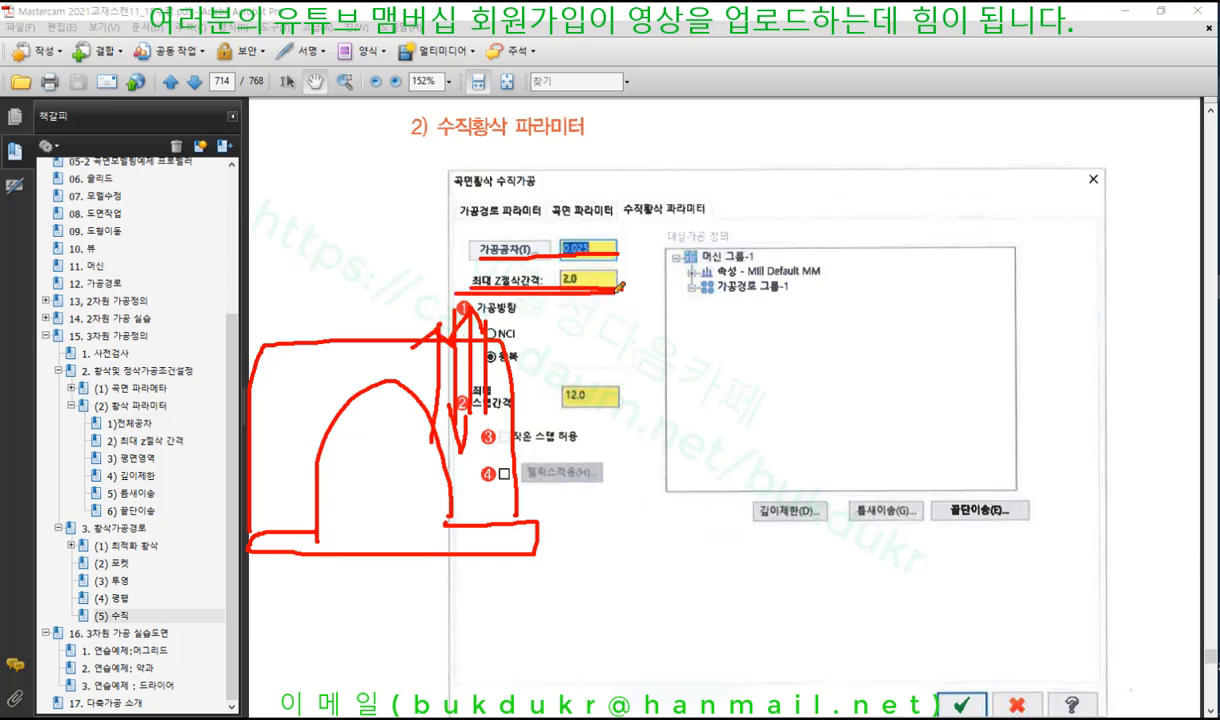
Step: Draw successive vertical plunge strokes from the block's upper-left corner across to the top of the dome
{"action": "mouse_move", "coordinate": [276, 305]}
{"action": "left_mouse_down"}
{"action": "mouse_move", "coordinate": [276, 369]}
{"action": "mouse_move", "coordinate": [244, 386]}
{"action": "mouse_move", "coordinate": [256, 238]}
{"action": "left_mouse_up"}
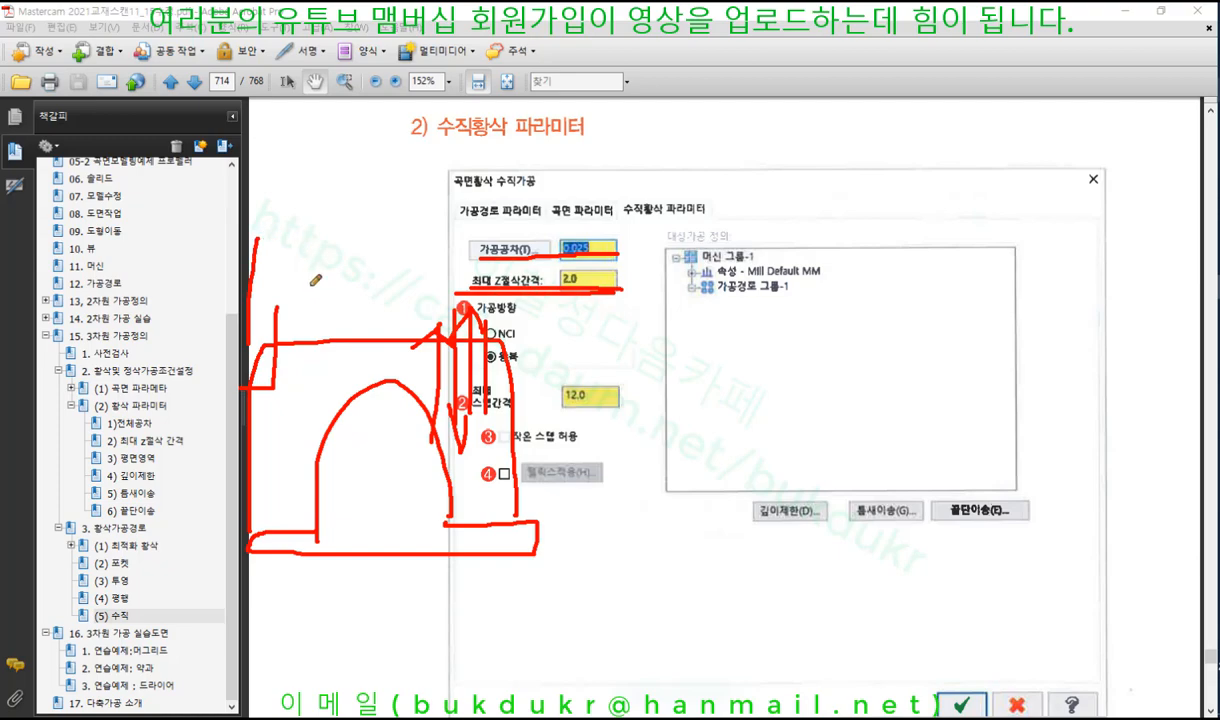
{"action": "mouse_move", "coordinate": [310, 285]}
{"action": "left_mouse_down"}
{"action": "mouse_move", "coordinate": [294, 381]}
{"action": "mouse_move", "coordinate": [291, 250]}
{"action": "mouse_move", "coordinate": [325, 379]}
{"action": "mouse_move", "coordinate": [285, 383]}
{"action": "mouse_move", "coordinate": [319, 254]}
{"action": "left_mouse_up"}
{"action": "mouse_move", "coordinate": [351, 313]}
{"action": "left_mouse_down"}
{"action": "mouse_move", "coordinate": [321, 381]}
{"action": "mouse_move", "coordinate": [352, 248]}
{"action": "left_mouse_up"}
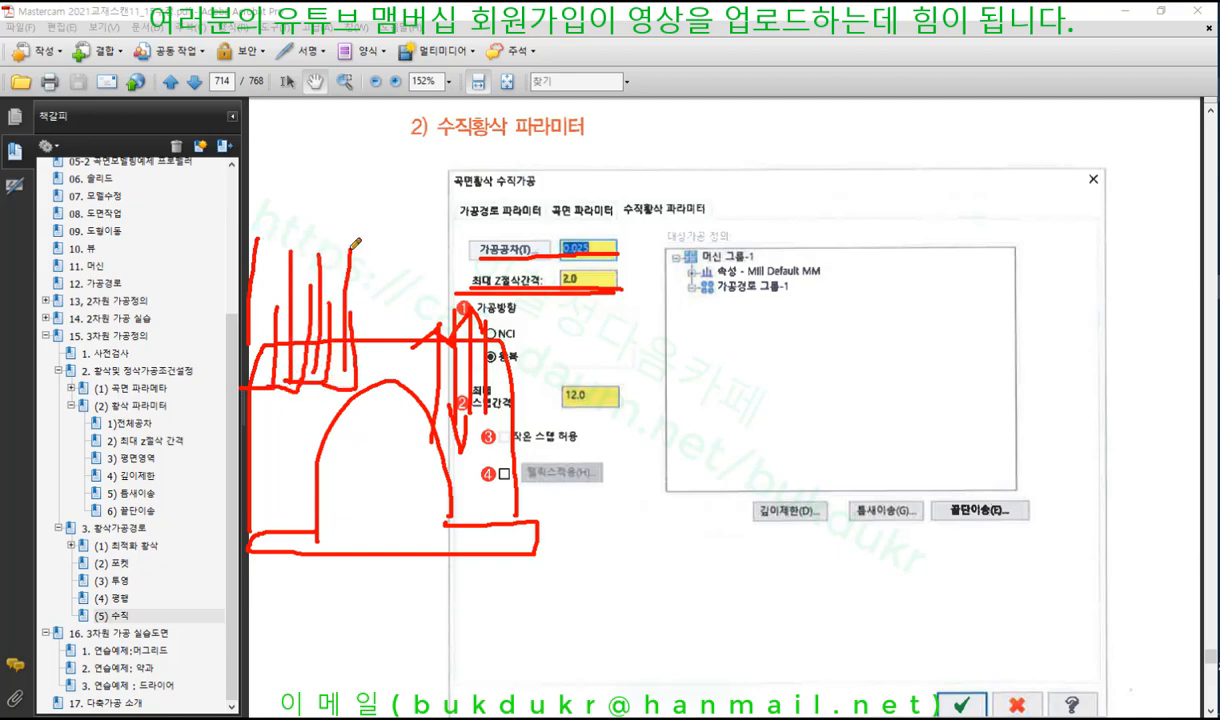
{"action": "mouse_move", "coordinate": [396, 298]}
{"action": "left_mouse_down"}
{"action": "mouse_move", "coordinate": [396, 381]}
{"action": "mouse_move", "coordinate": [347, 372]}
{"action": "mouse_move", "coordinate": [351, 244]}
{"action": "left_mouse_up"}
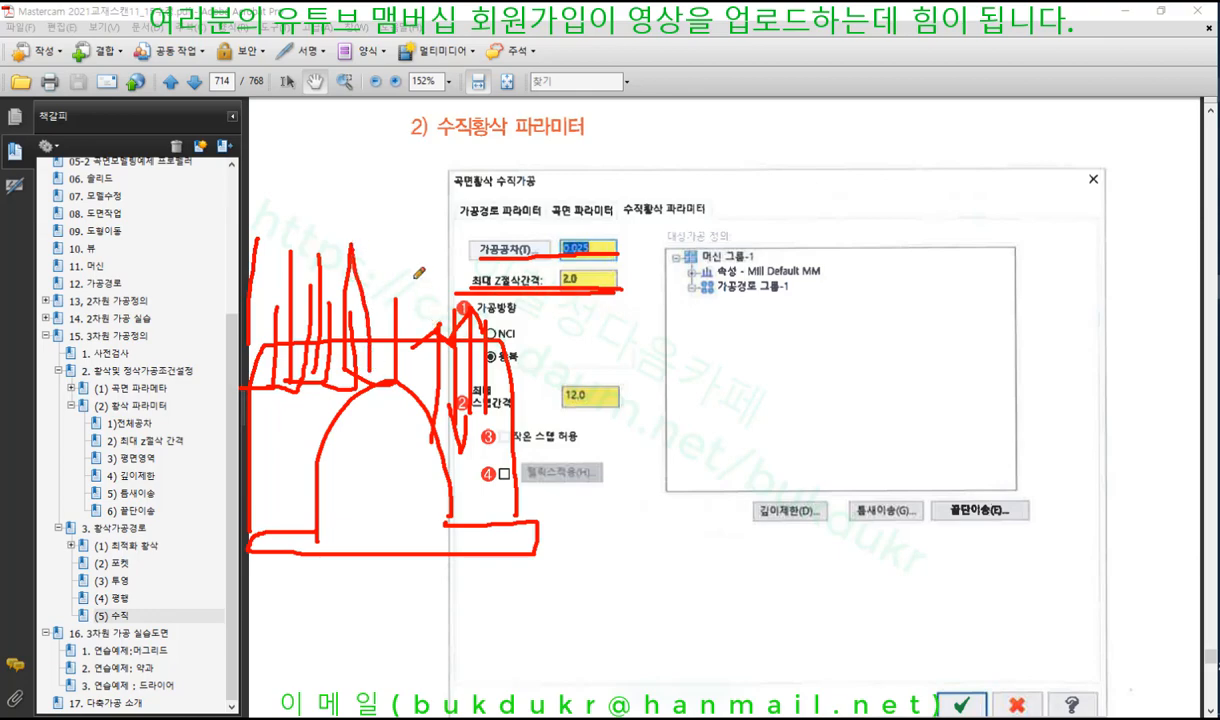
{"action": "mouse_move", "coordinate": [414, 278]}
{"action": "left_mouse_down"}
{"action": "mouse_move", "coordinate": [415, 379]}
{"action": "mouse_move", "coordinate": [388, 382]}
{"action": "left_mouse_up"}
{"action": "left_click_drag", "start_coordinate": [398, 311], "coordinate": [414, 381]}
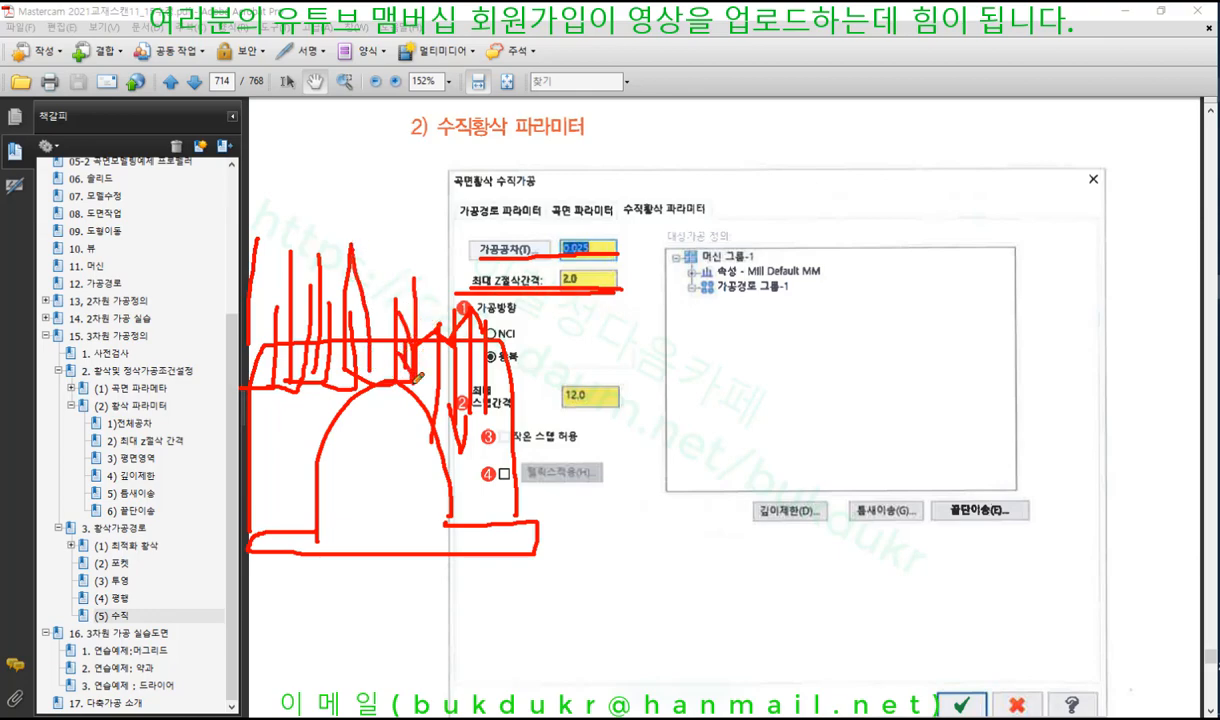
Step: Frame the 최대 Z절삭간격 value, underline 가공방향, and clear all pen markings
{"action": "mouse_move", "coordinate": [553, 289]}
{"action": "left_mouse_down"}
{"action": "mouse_move", "coordinate": [627, 266]}
{"action": "mouse_move", "coordinate": [556, 291]}
{"action": "left_mouse_up"}
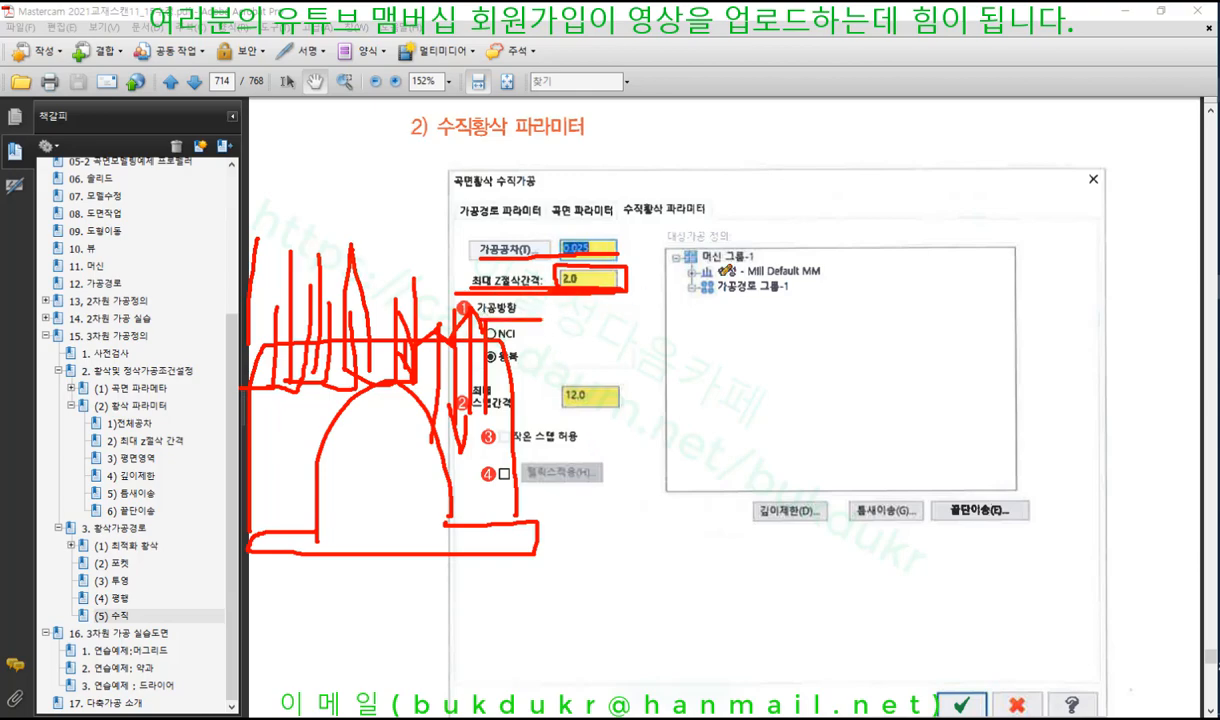
{"action": "right_click", "coordinate": [740, 257]}
{"action": "left_click", "coordinate": [782, 429]}
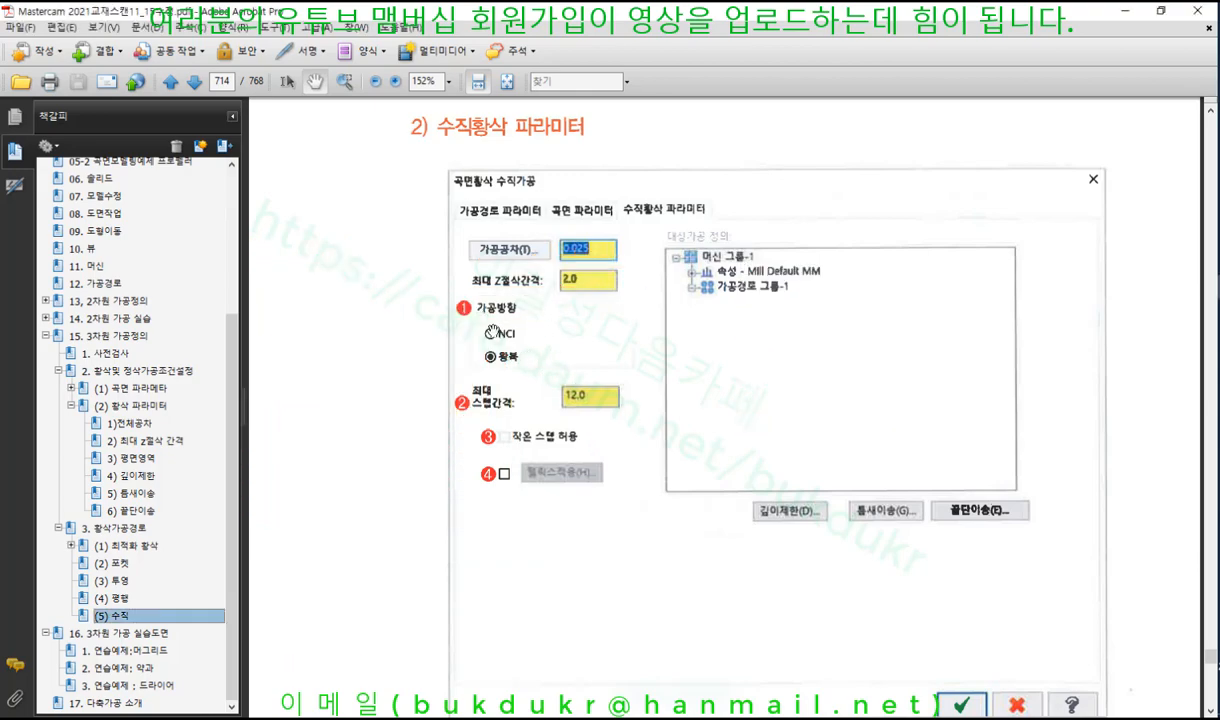
Step: Underline the NCI and 왕복 options, and draw an arrow from NCI to the handwritten word 가공경로
{"action": "left_click", "coordinate": [1218, 90]}
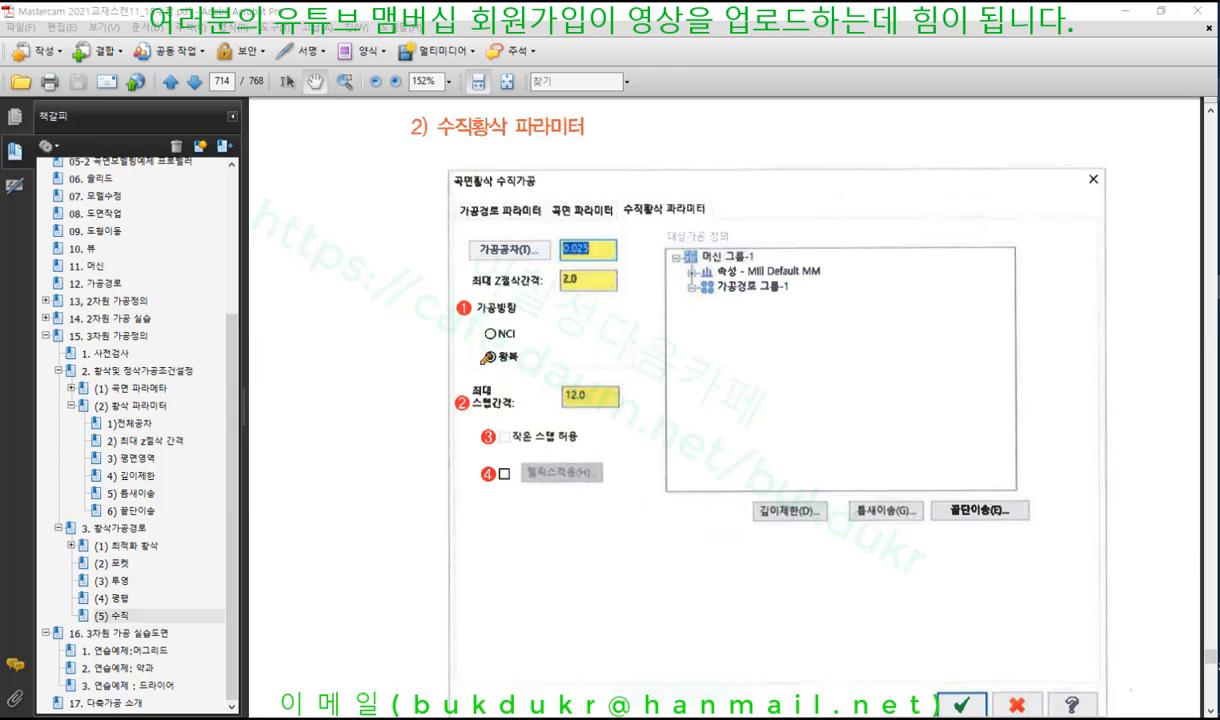
{"action": "mouse_move", "coordinate": [484, 342]}
{"action": "left_mouse_down"}
{"action": "mouse_move", "coordinate": [521, 340]}
{"action": "mouse_move", "coordinate": [527, 366]}
{"action": "mouse_move", "coordinate": [582, 337]}
{"action": "mouse_move", "coordinate": [575, 349]}
{"action": "mouse_move", "coordinate": [637, 350]}
{"action": "left_mouse_up"}
{"action": "mouse_move", "coordinate": [639, 333]}
{"action": "left_mouse_down"}
{"action": "mouse_move", "coordinate": [672, 320]}
{"action": "mouse_move", "coordinate": [664, 341]}
{"action": "left_mouse_up"}
{"action": "mouse_move", "coordinate": [655, 342]}
{"action": "left_mouse_down"}
{"action": "mouse_move", "coordinate": [674, 341]}
{"action": "mouse_move", "coordinate": [664, 351]}
{"action": "mouse_move", "coordinate": [685, 322]}
{"action": "mouse_move", "coordinate": [679, 342]}
{"action": "left_mouse_up"}
{"action": "mouse_move", "coordinate": [680, 332]}
{"action": "left_mouse_down"}
{"action": "mouse_move", "coordinate": [698, 328]}
{"action": "mouse_move", "coordinate": [697, 358]}
{"action": "mouse_move", "coordinate": [744, 335]}
{"action": "mouse_move", "coordinate": [742, 353]}
{"action": "mouse_move", "coordinate": [762, 351]}
{"action": "left_mouse_up"}
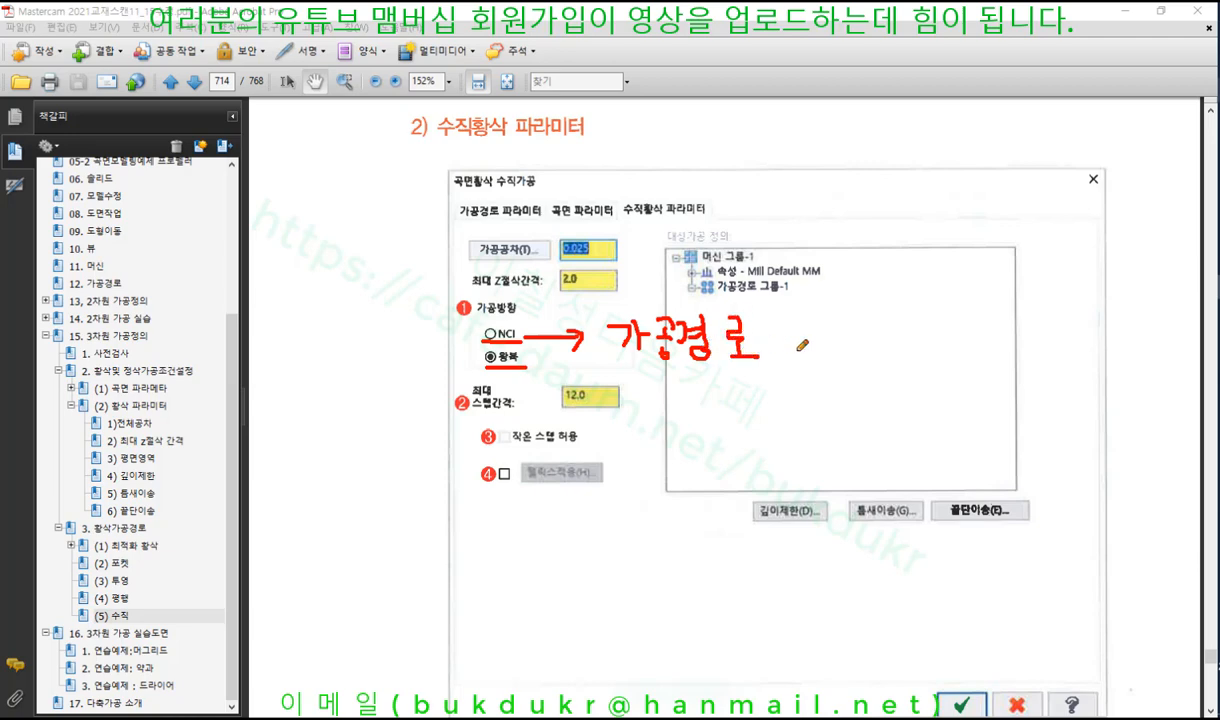
Step: Circle the NCI and 왕복 options and draw a frame around the handwritten 가공경로
{"action": "mouse_move", "coordinate": [500, 324]}
{"action": "left_mouse_down"}
{"action": "mouse_move", "coordinate": [480, 333]}
{"action": "mouse_move", "coordinate": [482, 319]}
{"action": "mouse_move", "coordinate": [532, 344]}
{"action": "left_mouse_up"}
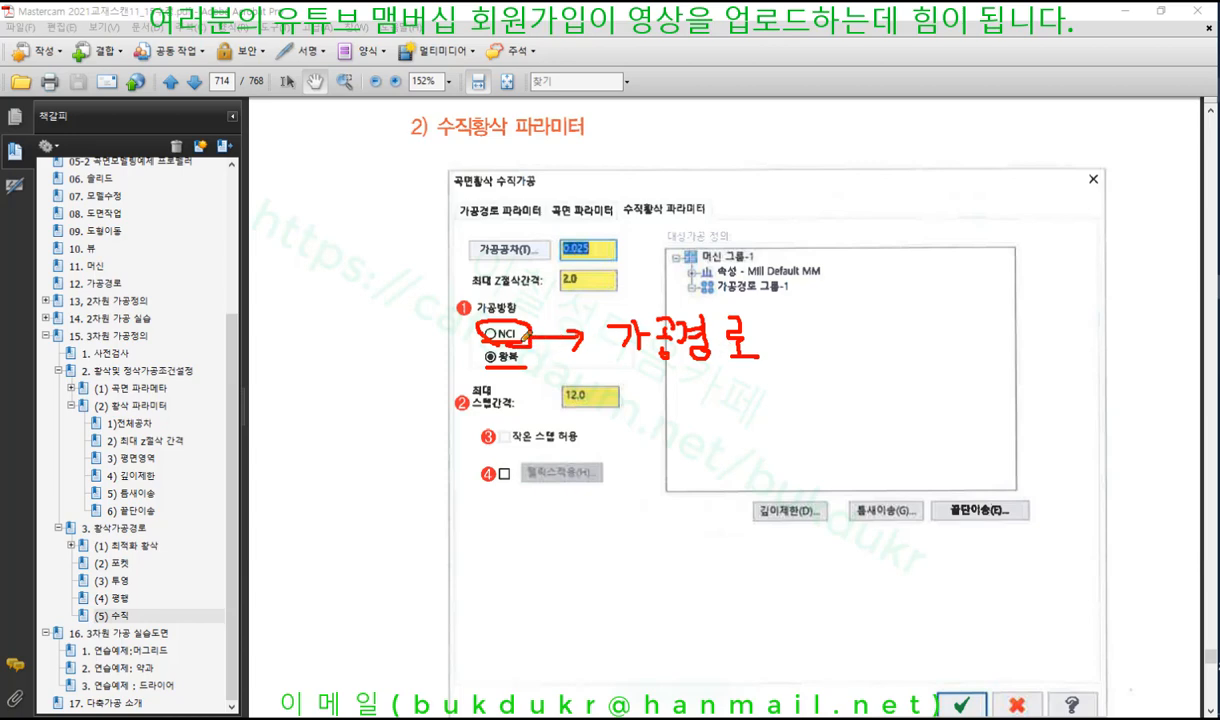
{"action": "mouse_move", "coordinate": [598, 352]}
{"action": "left_mouse_down"}
{"action": "mouse_move", "coordinate": [680, 360]}
{"action": "mouse_move", "coordinate": [776, 306]}
{"action": "mouse_move", "coordinate": [600, 302]}
{"action": "mouse_move", "coordinate": [603, 346]}
{"action": "mouse_move", "coordinate": [627, 356]}
{"action": "left_mouse_up"}
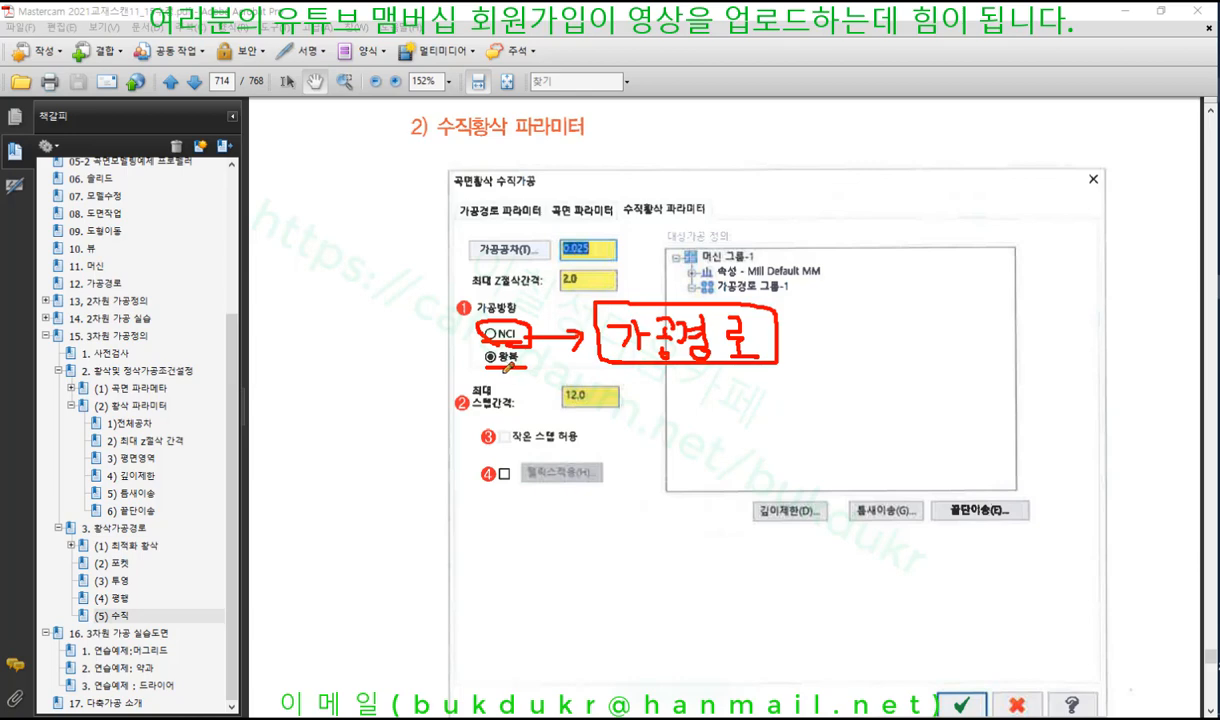
{"action": "mouse_move", "coordinate": [510, 370]}
{"action": "left_mouse_down"}
{"action": "mouse_move", "coordinate": [478, 348]}
{"action": "mouse_move", "coordinate": [512, 340]}
{"action": "mouse_move", "coordinate": [515, 374]}
{"action": "left_mouse_up"}
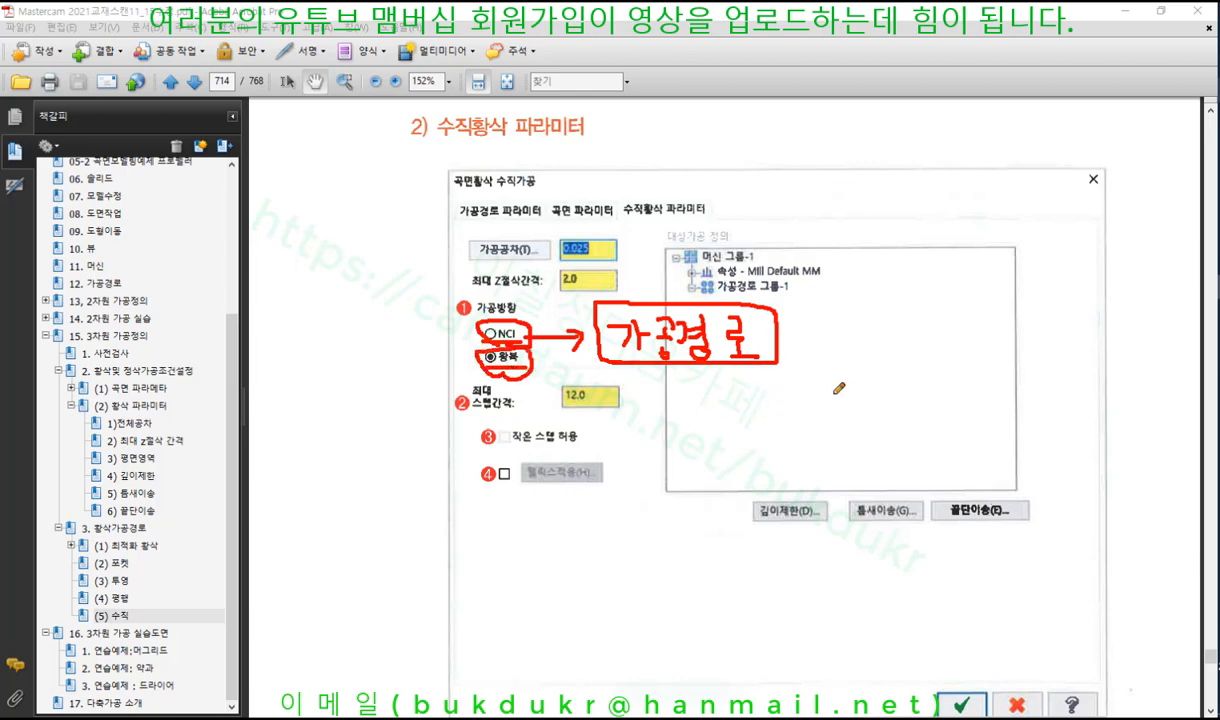
Step: Draw a square beside the framed 가공경로 and cross it with horizontal and vertical lines as a toolpath grid
{"action": "mouse_move", "coordinate": [835, 380]}
{"action": "left_mouse_down"}
{"action": "mouse_move", "coordinate": [997, 305]}
{"action": "mouse_move", "coordinate": [960, 236]}
{"action": "mouse_move", "coordinate": [886, 237]}
{"action": "mouse_move", "coordinate": [831, 335]}
{"action": "mouse_move", "coordinate": [830, 383]}
{"action": "left_mouse_up"}
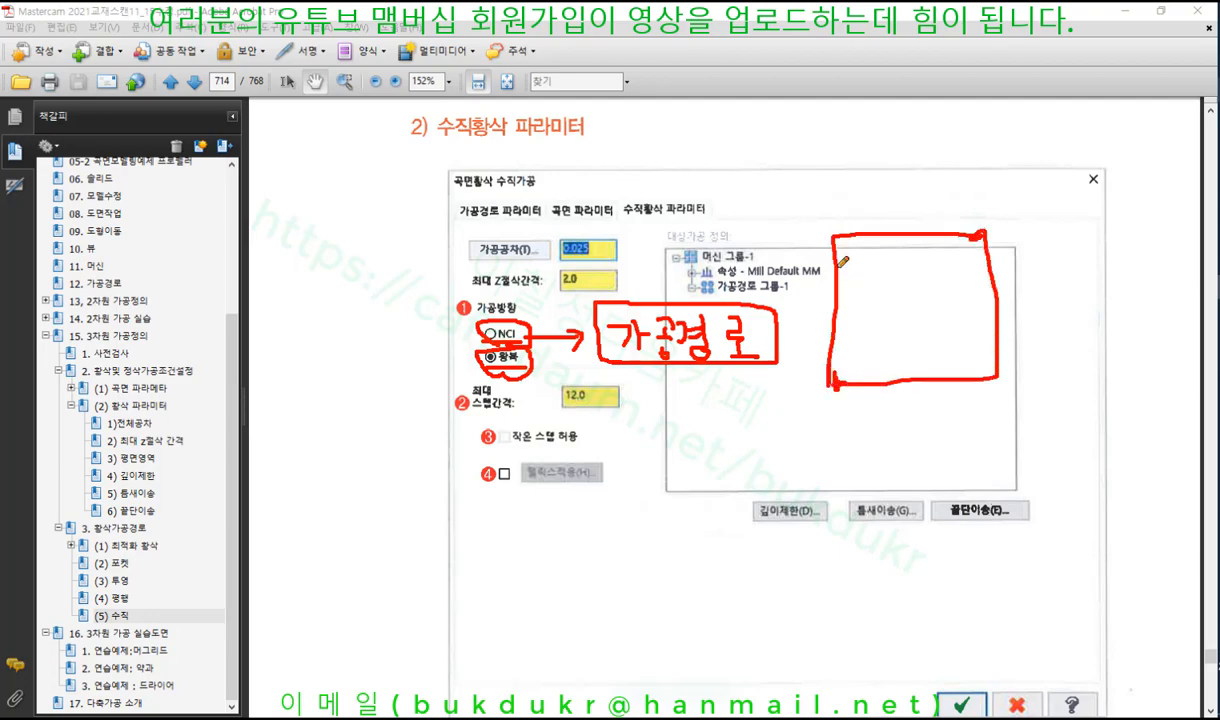
{"action": "left_click_drag", "start_coordinate": [846, 252], "coordinate": [956, 252]}
{"action": "left_click_drag", "start_coordinate": [819, 278], "coordinate": [1002, 278]}
{"action": "left_click_drag", "start_coordinate": [847, 310], "coordinate": [979, 310]}
{"action": "left_click_drag", "start_coordinate": [774, 351], "coordinate": [952, 351]}
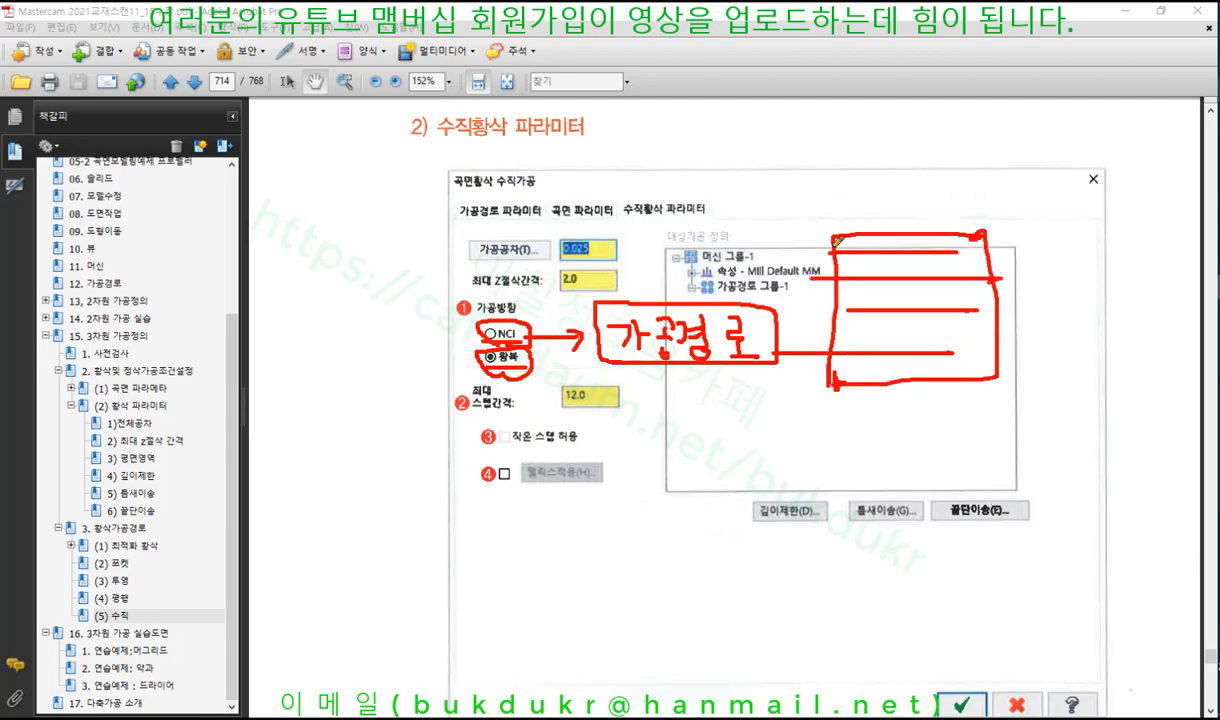
{"action": "left_click_drag", "start_coordinate": [835, 244], "coordinate": [837, 390]}
{"action": "left_click_drag", "start_coordinate": [868, 223], "coordinate": [868, 385]}
{"action": "mouse_move", "coordinate": [881, 243]}
{"action": "left_mouse_down"}
{"action": "mouse_move", "coordinate": [881, 423]}
{"action": "mouse_move", "coordinate": [908, 409]}
{"action": "left_mouse_up"}
{"action": "mouse_move", "coordinate": [951, 262]}
{"action": "left_mouse_down"}
{"action": "mouse_move", "coordinate": [951, 437]}
{"action": "mouse_move", "coordinate": [976, 403]}
{"action": "left_mouse_up"}
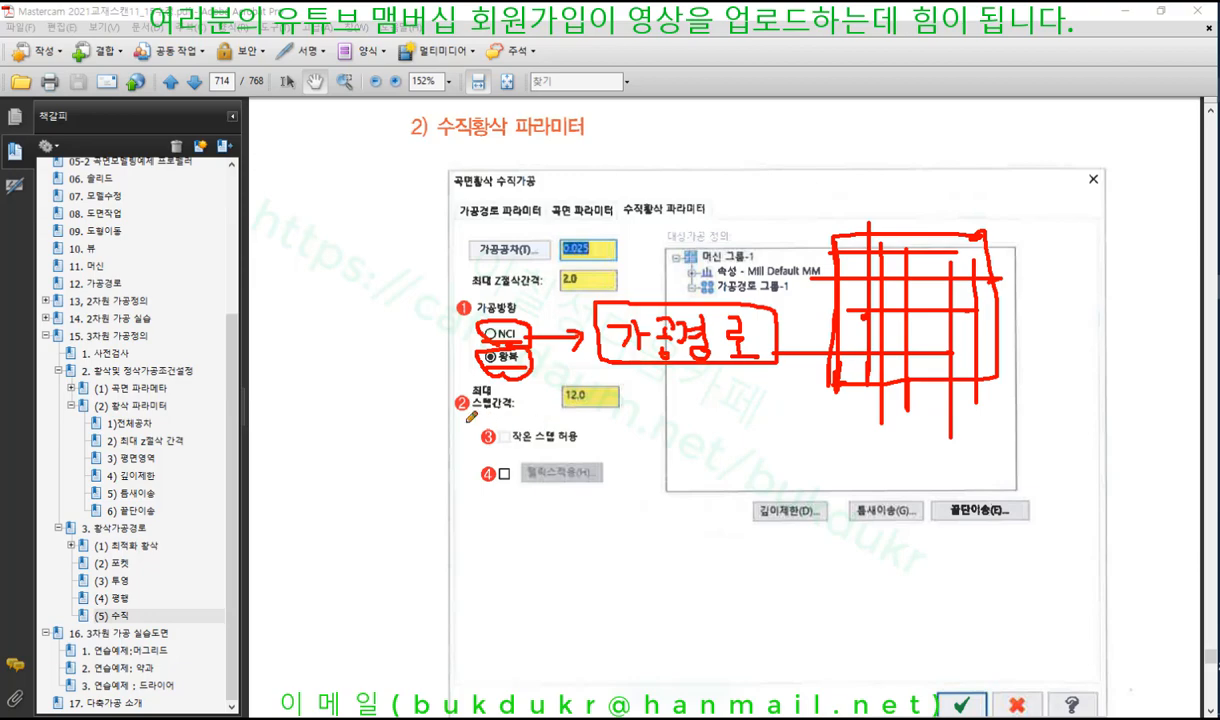
Step: Frame the 최대 스텝간격 setting and draw an arrow from its value to a dimension sketched between two vertical grid lines
{"action": "mouse_move", "coordinate": [468, 422]}
{"action": "left_mouse_down"}
{"action": "mouse_move", "coordinate": [598, 421]}
{"action": "mouse_move", "coordinate": [588, 372]}
{"action": "mouse_move", "coordinate": [442, 405]}
{"action": "mouse_move", "coordinate": [470, 418]}
{"action": "left_mouse_up"}
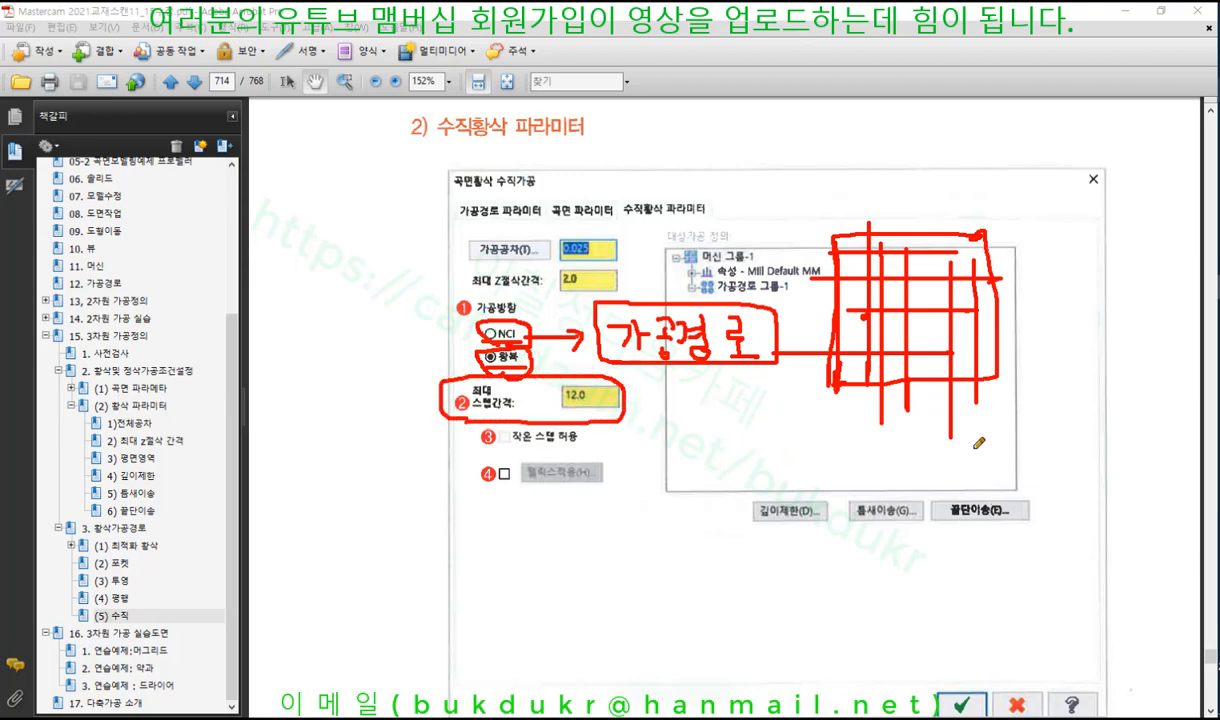
{"action": "left_click_drag", "start_coordinate": [908, 412], "coordinate": [908, 510]}
{"action": "left_click_drag", "start_coordinate": [951, 438], "coordinate": [951, 508]}
{"action": "left_click_drag", "start_coordinate": [875, 477], "coordinate": [1007, 476]}
{"action": "left_click_drag", "start_coordinate": [896, 466], "coordinate": [908, 479]}
{"action": "left_click_drag", "start_coordinate": [908, 479], "coordinate": [894, 501]}
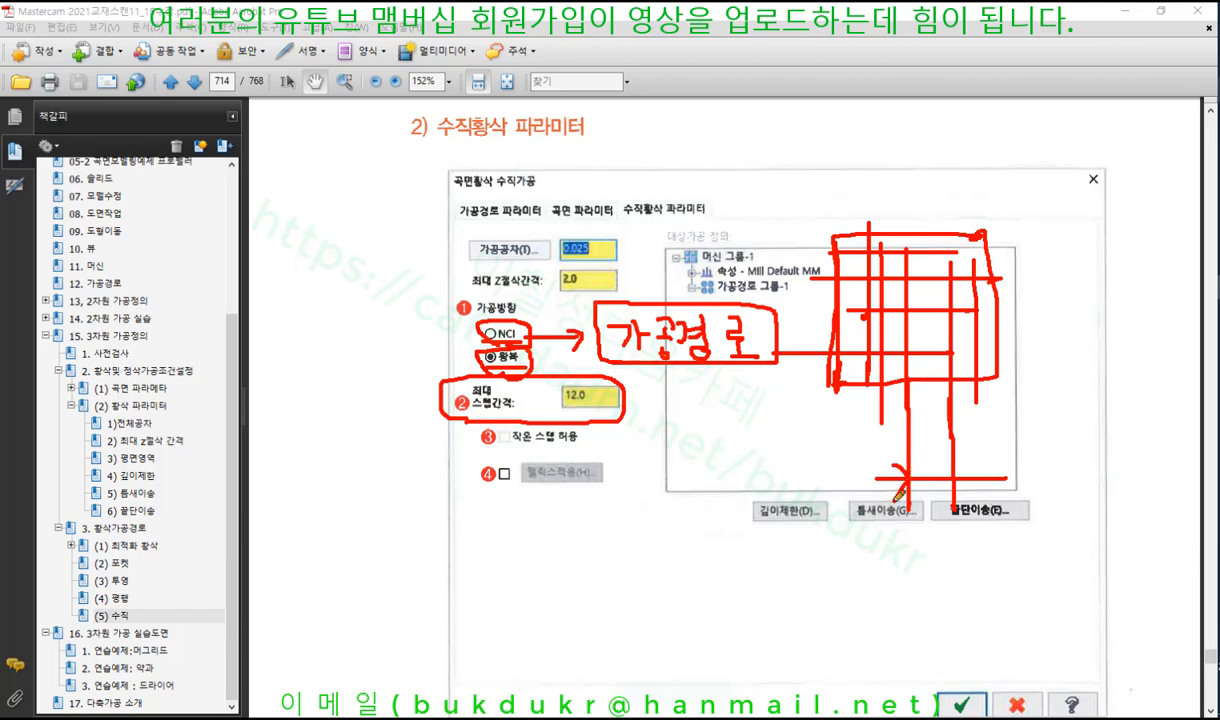
{"action": "left_click_drag", "start_coordinate": [967, 463], "coordinate": [954, 478]}
{"action": "left_click_drag", "start_coordinate": [954, 478], "coordinate": [969, 489]}
{"action": "mouse_move", "coordinate": [568, 393]}
{"action": "left_mouse_down"}
{"action": "mouse_move", "coordinate": [605, 415]}
{"action": "mouse_move", "coordinate": [880, 422]}
{"action": "mouse_move", "coordinate": [926, 459]}
{"action": "left_mouse_up"}
{"action": "left_click_drag", "start_coordinate": [926, 459], "coordinate": [936, 447]}
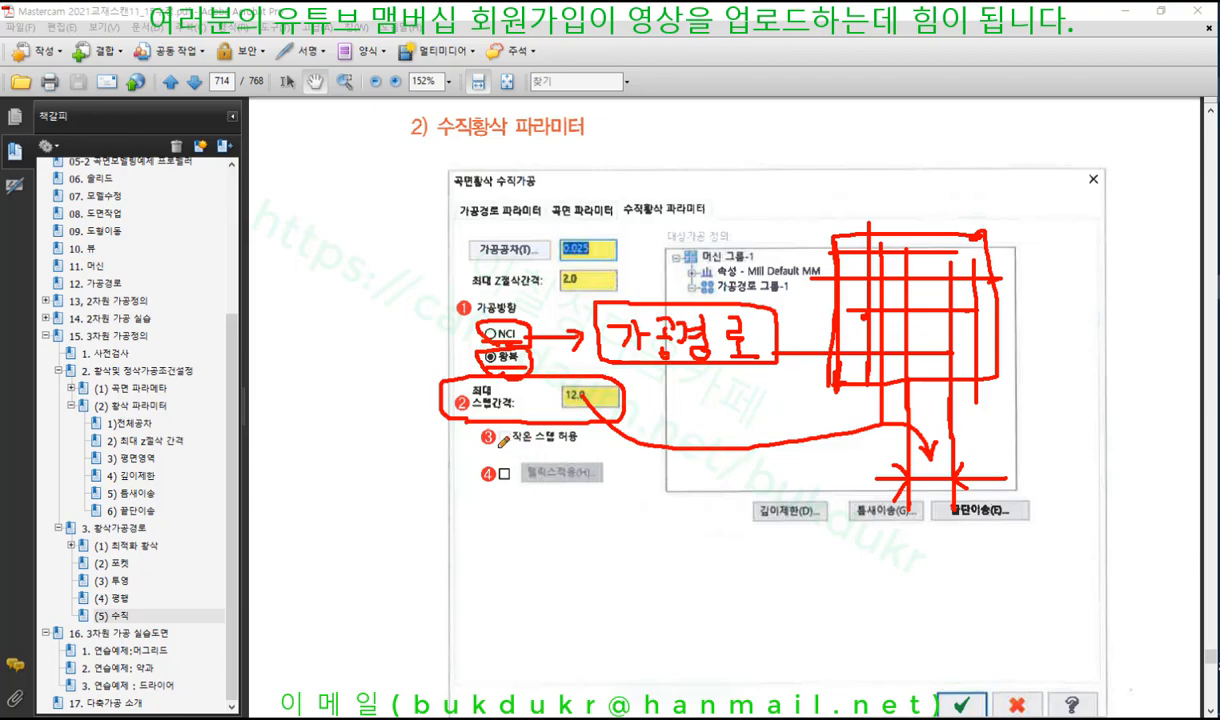
Step: Underline 작은 스텝 허용, frame the 헬릭스적용 option, and clear all pen markings
{"action": "left_click_drag", "start_coordinate": [499, 445], "coordinate": [586, 441]}
{"action": "mouse_move", "coordinate": [492, 488]}
{"action": "left_mouse_down"}
{"action": "mouse_move", "coordinate": [605, 489]}
{"action": "mouse_move", "coordinate": [565, 460]}
{"action": "mouse_move", "coordinate": [462, 472]}
{"action": "mouse_move", "coordinate": [520, 489]}
{"action": "left_mouse_up"}
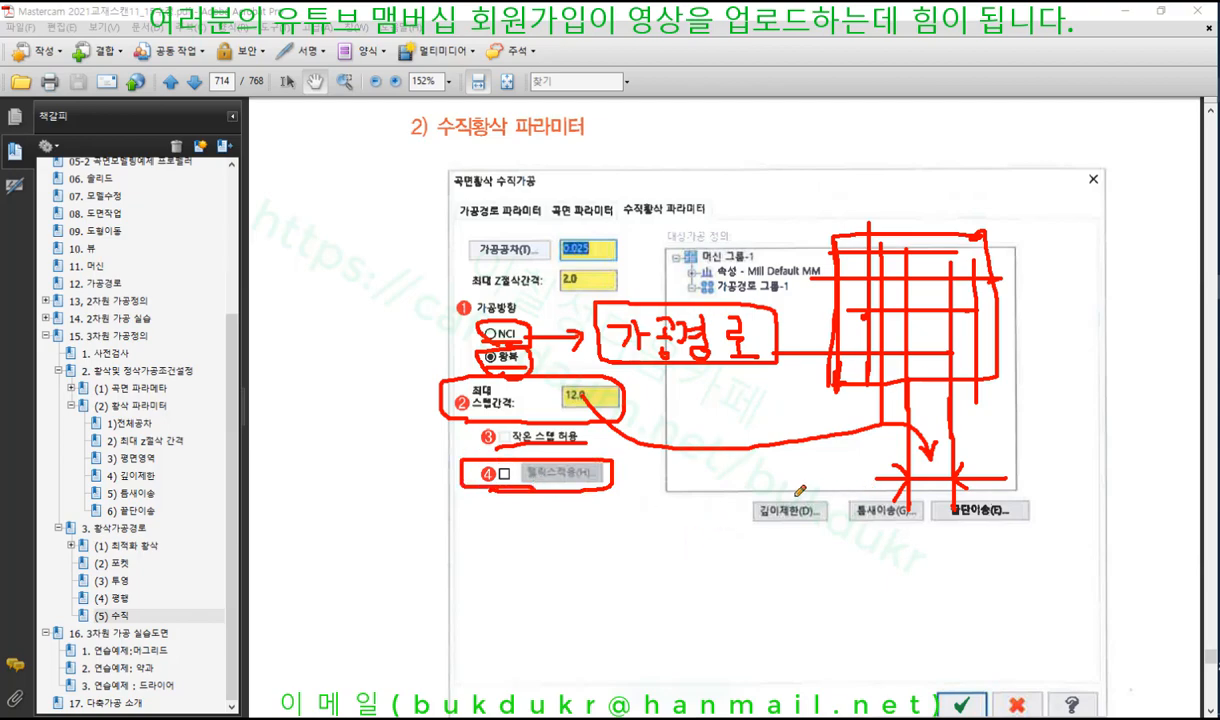
{"action": "right_click", "coordinate": [957, 201]}
{"action": "left_click", "coordinate": [985, 382]}
Step: Underline the 최대 스텝 간격 heading and the 작은 스텝 허용 explanation, circling the phrase NCI 파일로 설정했을 경우
{"action": "scroll", "coordinate": [878, 377], "scroll_direction": "down", "scroll_amount": 5}
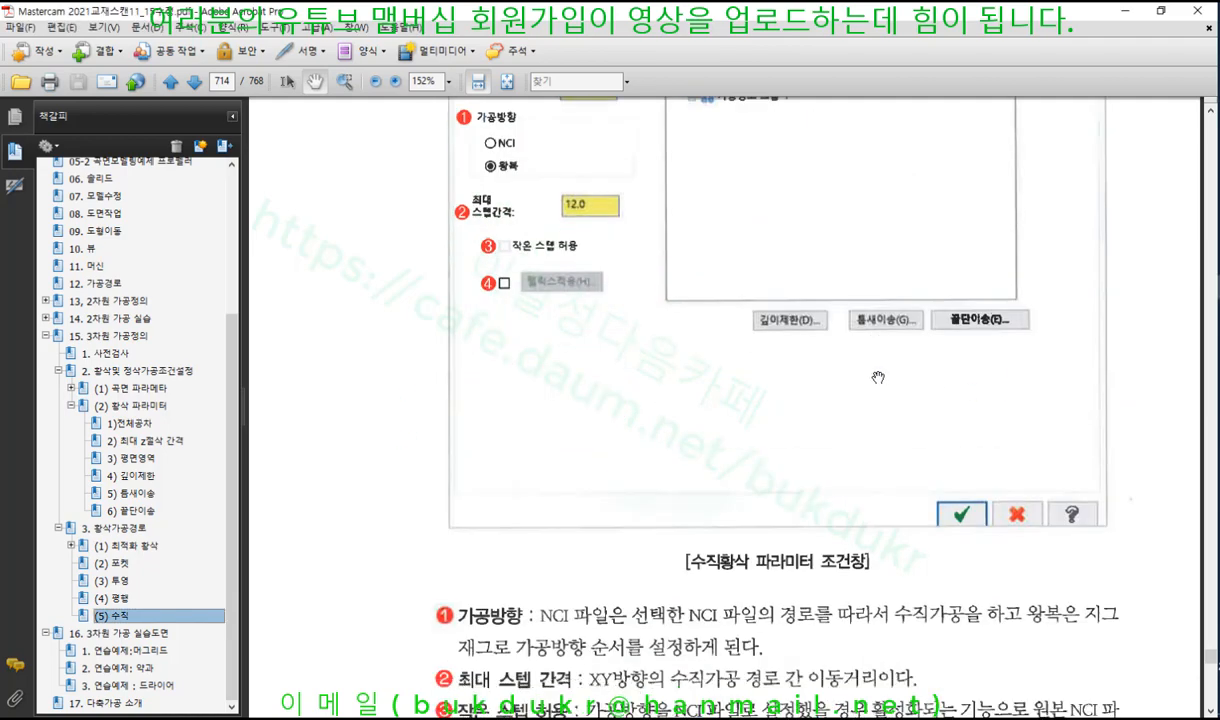
{"action": "scroll", "coordinate": [878, 377], "scroll_direction": "down", "scroll_amount": 4}
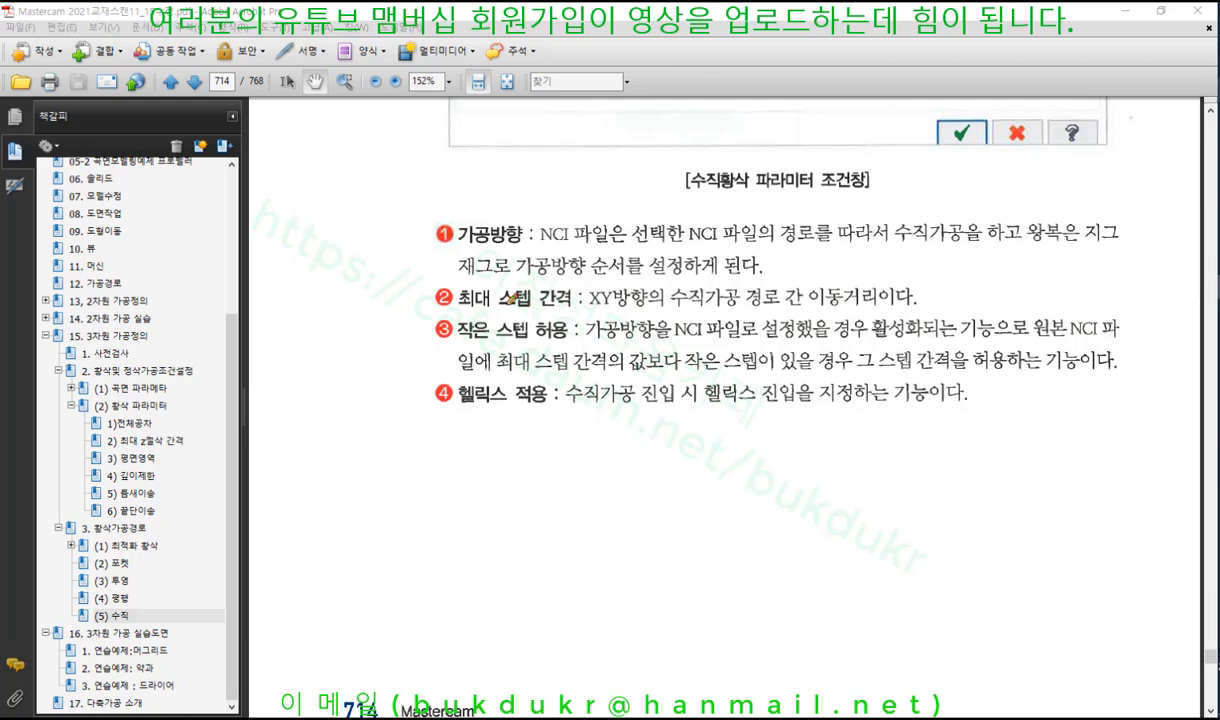
{"action": "left_click_drag", "start_coordinate": [460, 304], "coordinate": [590, 299]}
{"action": "mouse_move", "coordinate": [458, 341]}
{"action": "left_mouse_down"}
{"action": "mouse_move", "coordinate": [654, 330]}
{"action": "mouse_move", "coordinate": [680, 305]}
{"action": "mouse_move", "coordinate": [843, 307]}
{"action": "mouse_move", "coordinate": [848, 336]}
{"action": "mouse_move", "coordinate": [687, 340]}
{"action": "left_mouse_up"}
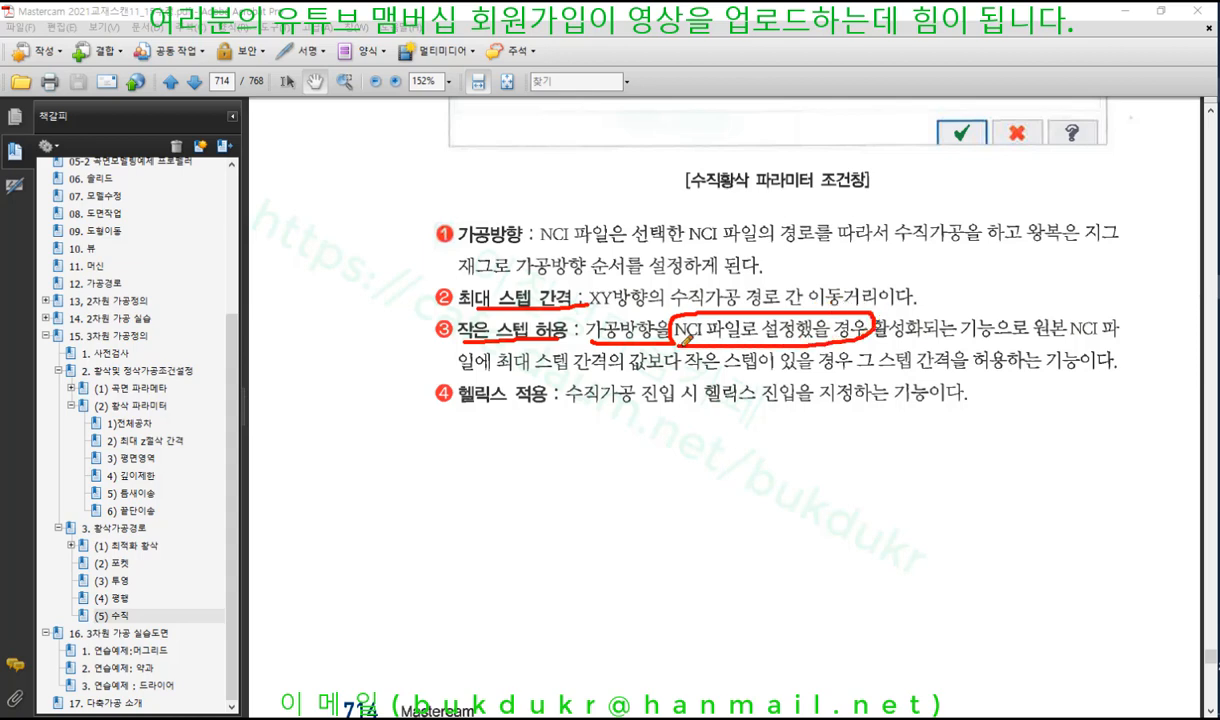
{"action": "left_click_drag", "start_coordinate": [880, 336], "coordinate": [1130, 331]}
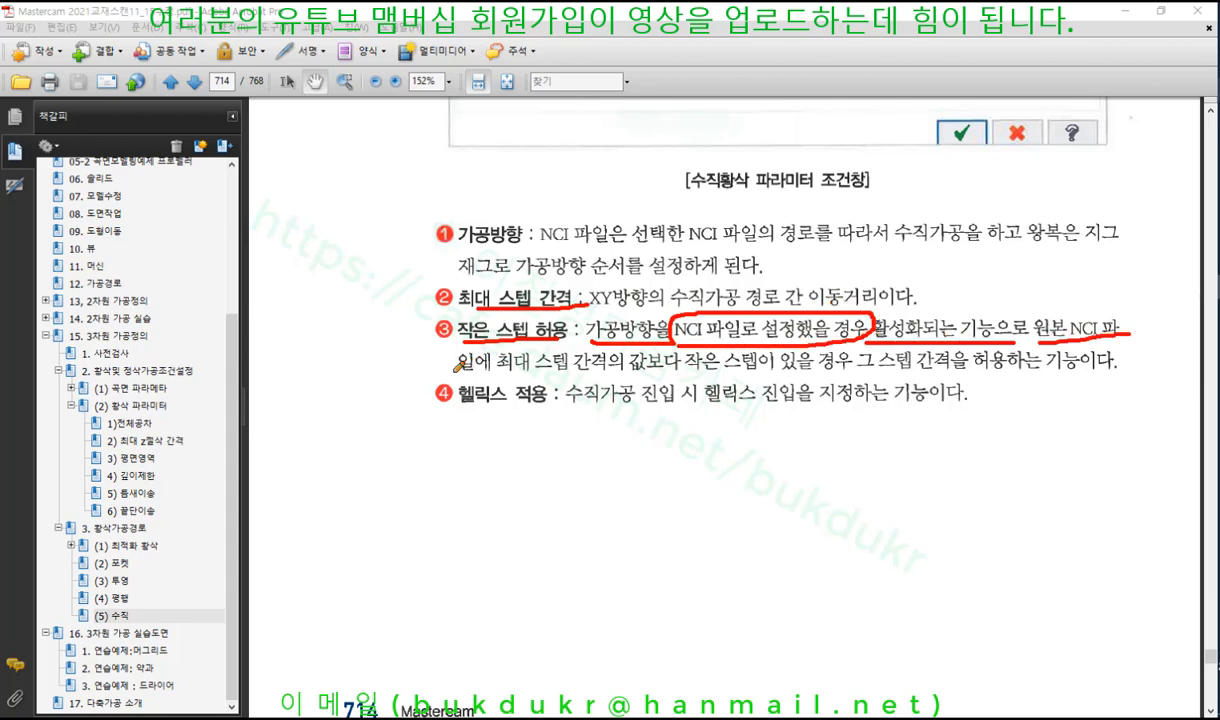
{"action": "left_click_drag", "start_coordinate": [456, 370], "coordinate": [1083, 368]}
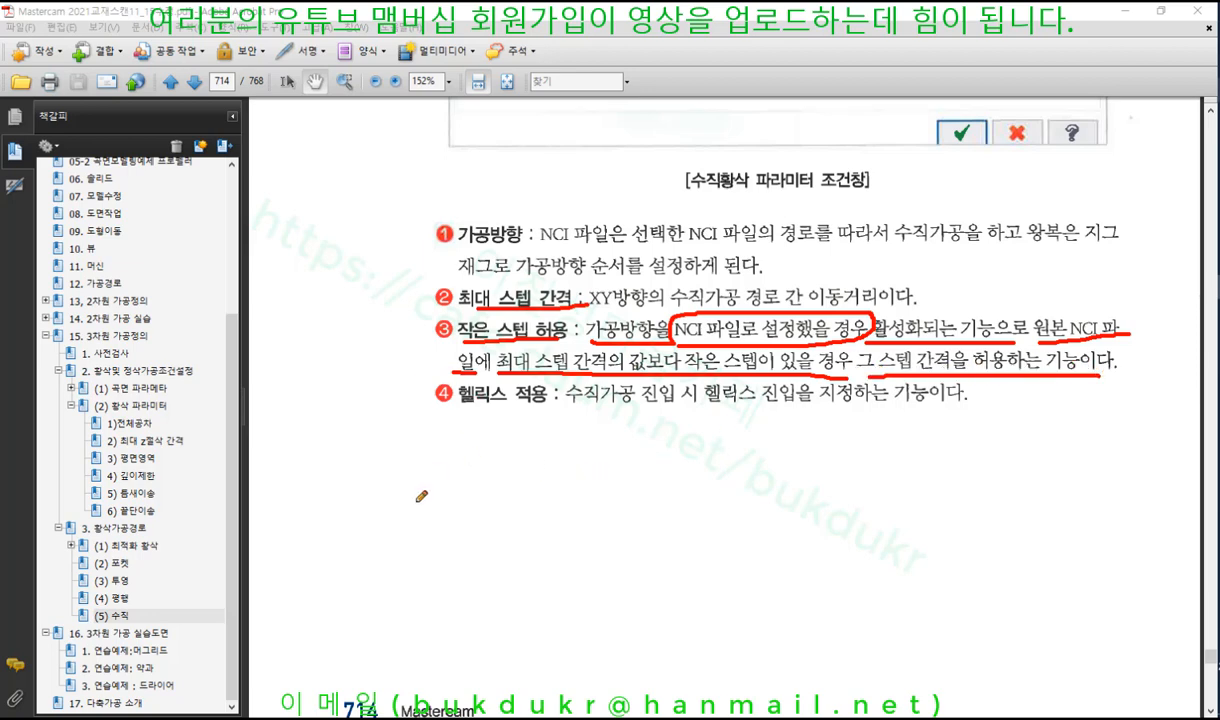
Step: Handwrite NCI below the parameter descriptions and sketch the profile of a dome on a flat block beside it
{"action": "mouse_move", "coordinate": [408, 512]}
{"action": "left_mouse_down"}
{"action": "mouse_move", "coordinate": [409, 466]}
{"action": "mouse_move", "coordinate": [421, 462]}
{"action": "mouse_move", "coordinate": [457, 499]}
{"action": "mouse_move", "coordinate": [497, 505]}
{"action": "left_mouse_up"}
{"action": "left_click", "coordinate": [493, 454]}
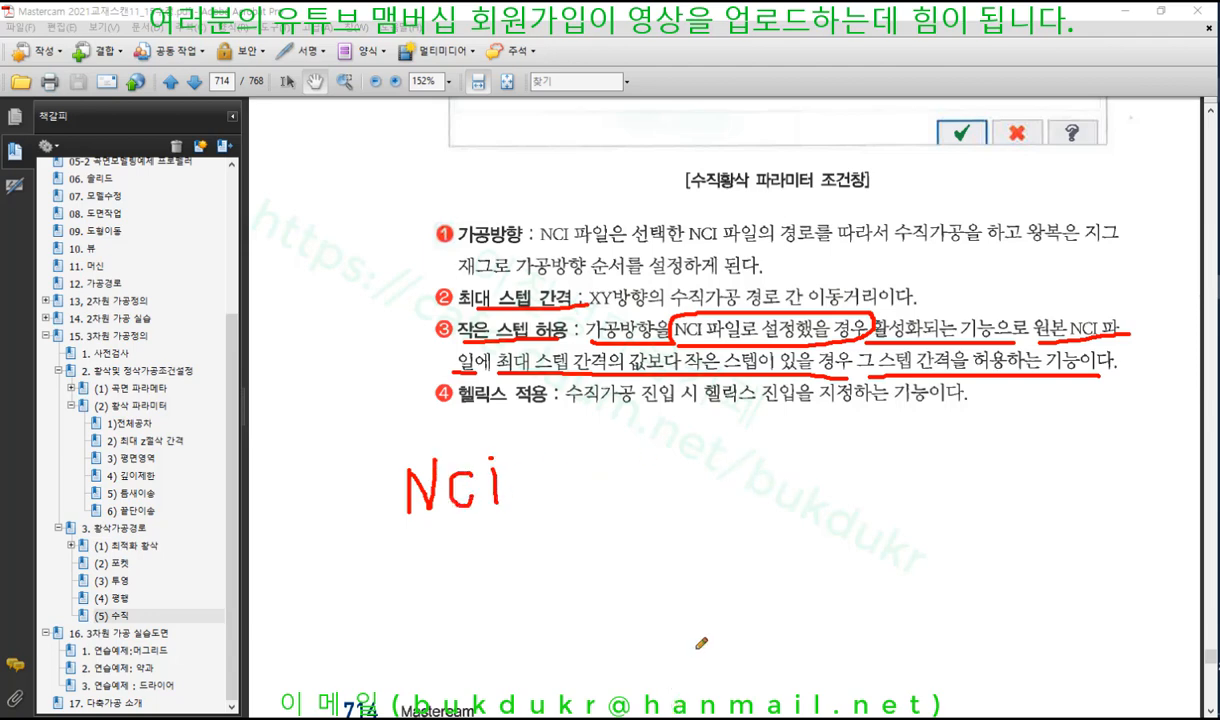
{"action": "mouse_move", "coordinate": [695, 632]}
{"action": "left_mouse_down"}
{"action": "mouse_move", "coordinate": [842, 556]}
{"action": "mouse_move", "coordinate": [1050, 582]}
{"action": "left_mouse_up"}
{"action": "mouse_move", "coordinate": [706, 597]}
{"action": "left_mouse_down"}
{"action": "mouse_move", "coordinate": [623, 638]}
{"action": "mouse_move", "coordinate": [940, 640]}
{"action": "mouse_move", "coordinate": [970, 592]}
{"action": "left_mouse_up"}
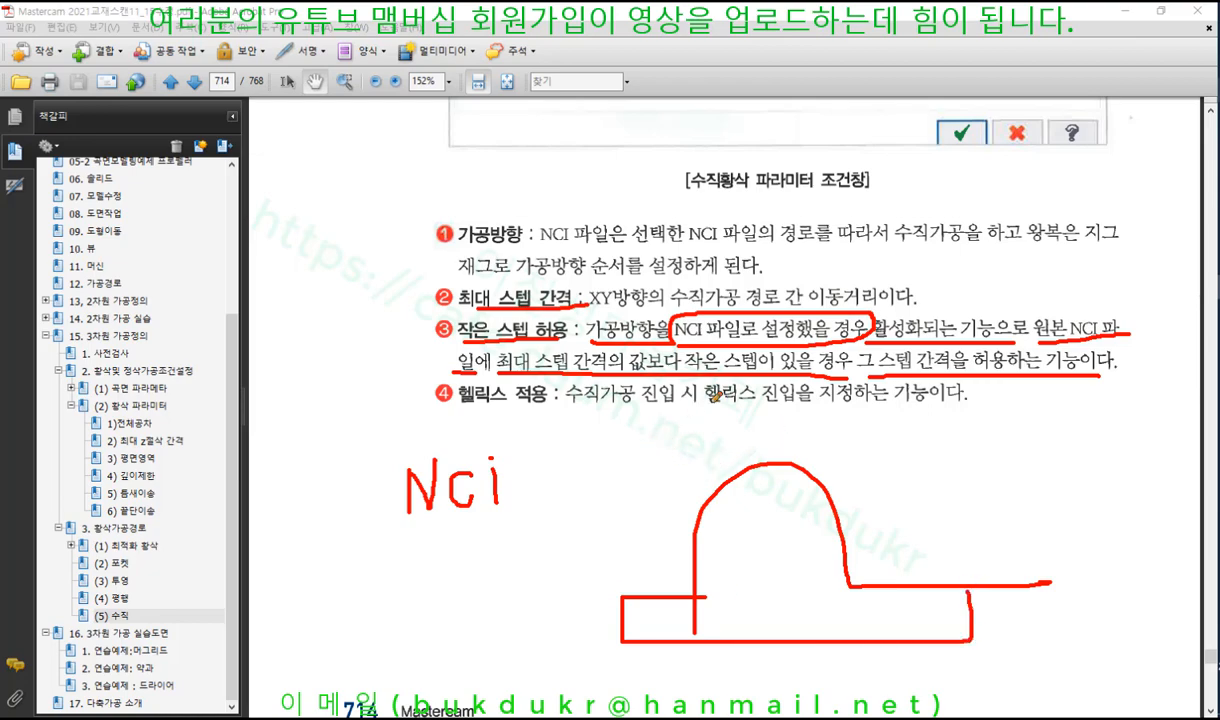
Step: Sketch a zigzag toolpath above the dome and add vertical plunge strokes and arrows descending from it
{"action": "mouse_move", "coordinate": [716, 396]}
{"action": "left_mouse_down"}
{"action": "mouse_move", "coordinate": [652, 455]}
{"action": "mouse_move", "coordinate": [741, 423]}
{"action": "mouse_move", "coordinate": [687, 477]}
{"action": "mouse_move", "coordinate": [743, 449]}
{"action": "mouse_move", "coordinate": [733, 332]}
{"action": "left_mouse_up"}
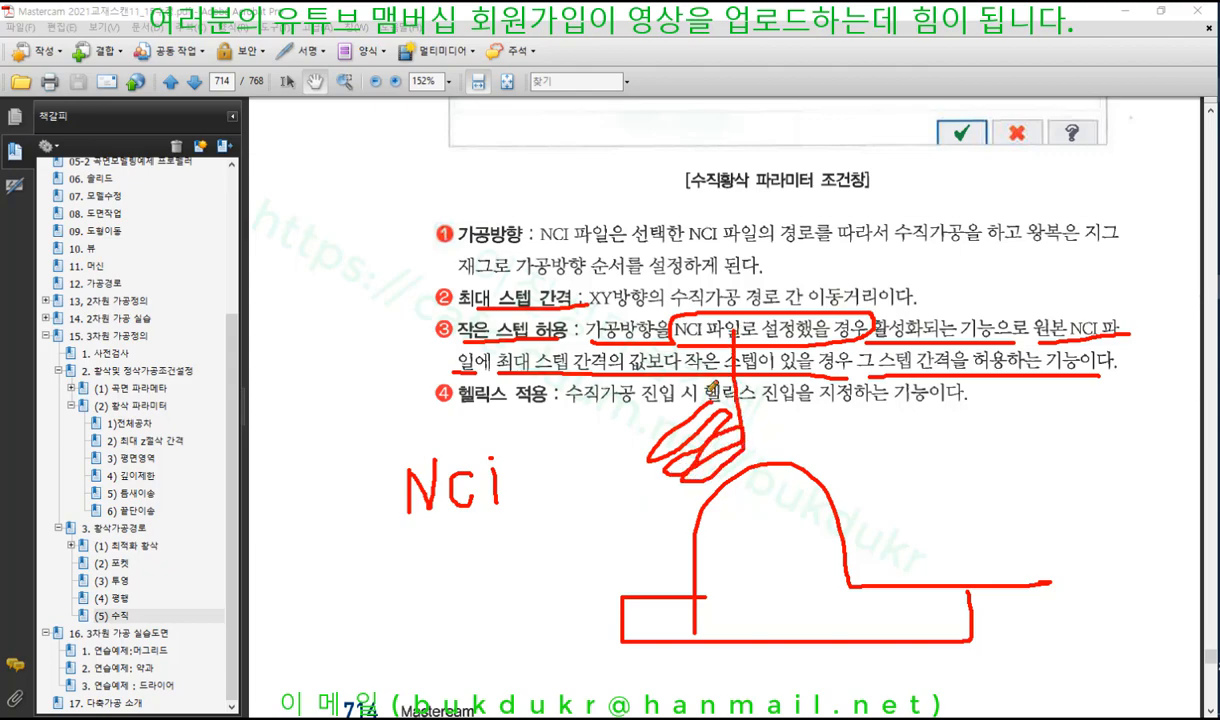
{"action": "mouse_move", "coordinate": [658, 493]}
{"action": "left_mouse_down"}
{"action": "mouse_move", "coordinate": [657, 587]}
{"action": "mouse_move", "coordinate": [669, 553]}
{"action": "left_mouse_up"}
{"action": "left_click_drag", "start_coordinate": [744, 440], "coordinate": [750, 497]}
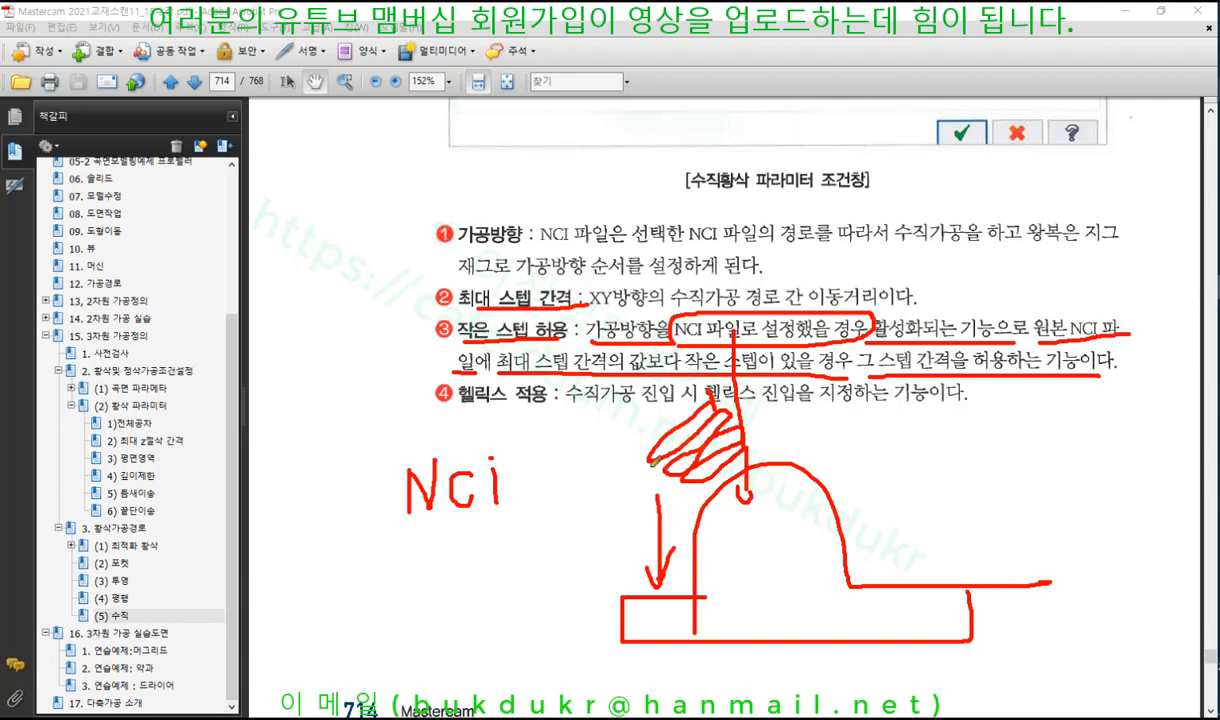
{"action": "mouse_move", "coordinate": [651, 462]}
{"action": "left_mouse_down"}
{"action": "mouse_move", "coordinate": [652, 507]}
{"action": "mouse_move", "coordinate": [667, 507]}
{"action": "left_mouse_up"}
{"action": "left_click_drag", "start_coordinate": [674, 474], "coordinate": [675, 516]}
{"action": "mouse_move", "coordinate": [693, 460]}
{"action": "left_mouse_down"}
{"action": "mouse_move", "coordinate": [695, 516]}
{"action": "mouse_move", "coordinate": [718, 519]}
{"action": "left_mouse_up"}
{"action": "left_click_drag", "start_coordinate": [730, 455], "coordinate": [731, 518]}
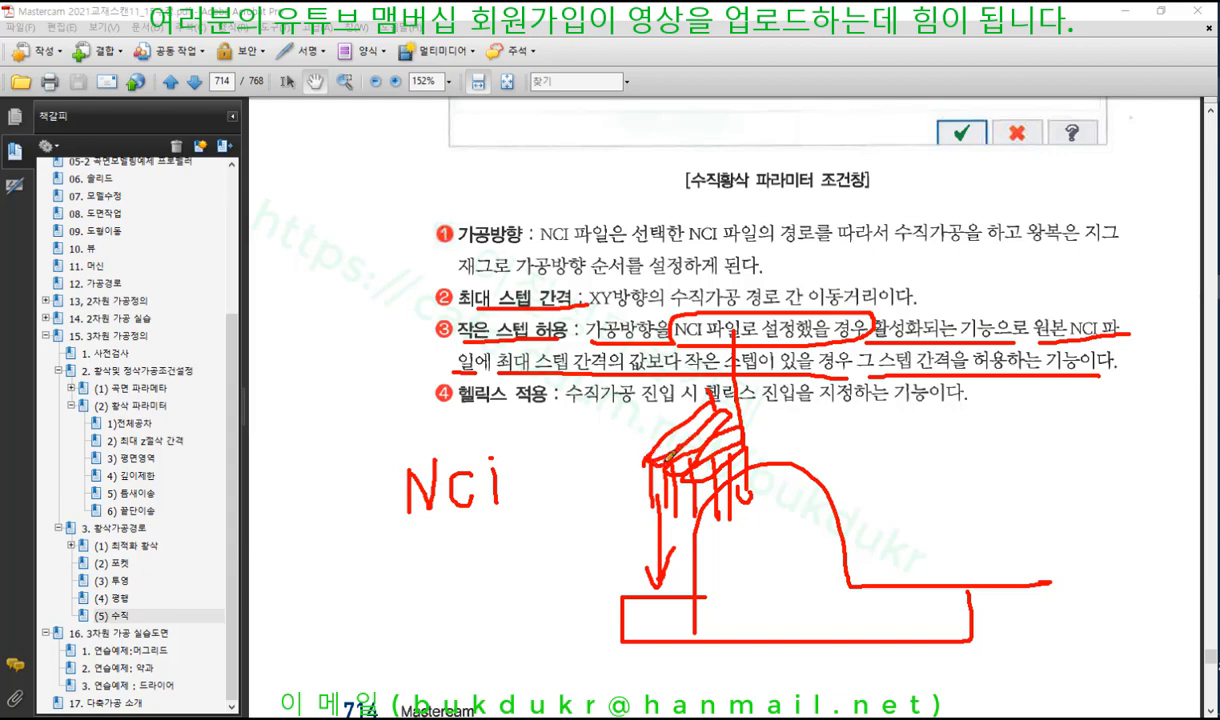
Step: Frame the handwritten NCI and the headings 최대 스텝 간격 and 작은 스텝 허용
{"action": "mouse_move", "coordinate": [370, 520]}
{"action": "left_mouse_down"}
{"action": "mouse_move", "coordinate": [516, 497]}
{"action": "mouse_move", "coordinate": [398, 448]}
{"action": "mouse_move", "coordinate": [397, 514]}
{"action": "left_mouse_up"}
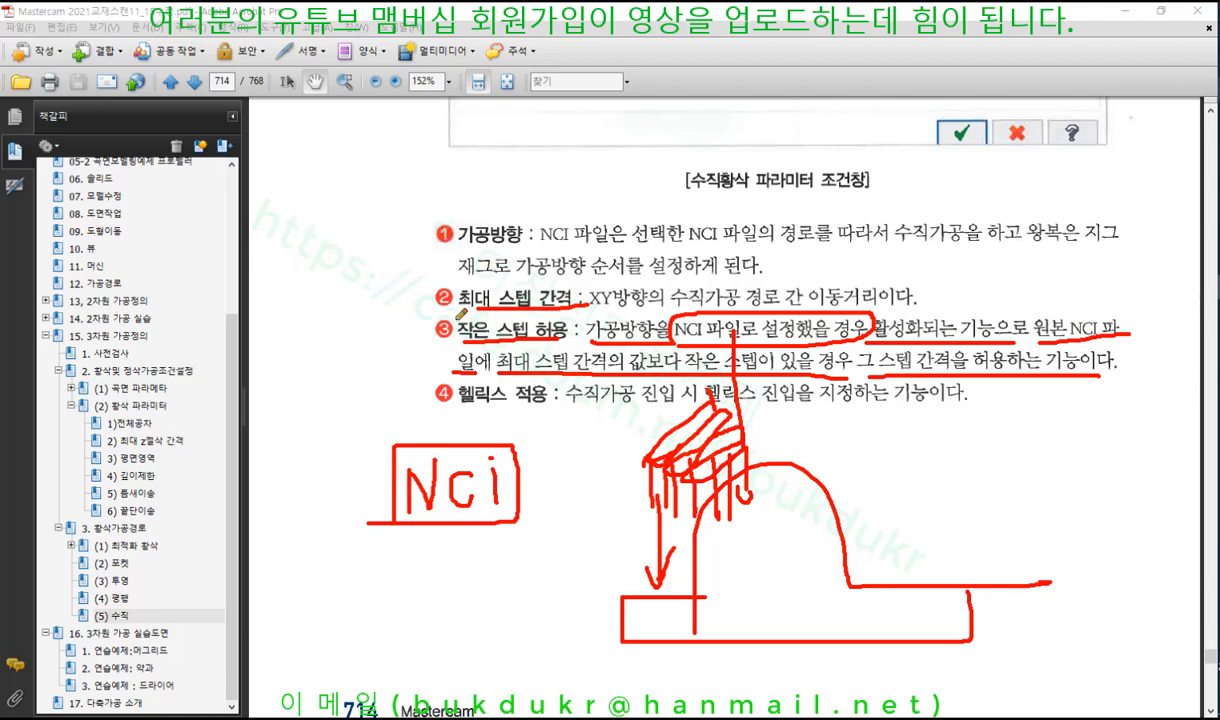
{"action": "mouse_move", "coordinate": [428, 292]}
{"action": "left_mouse_down"}
{"action": "mouse_move", "coordinate": [556, 280]}
{"action": "mouse_move", "coordinate": [445, 305]}
{"action": "mouse_move", "coordinate": [430, 292]}
{"action": "left_mouse_up"}
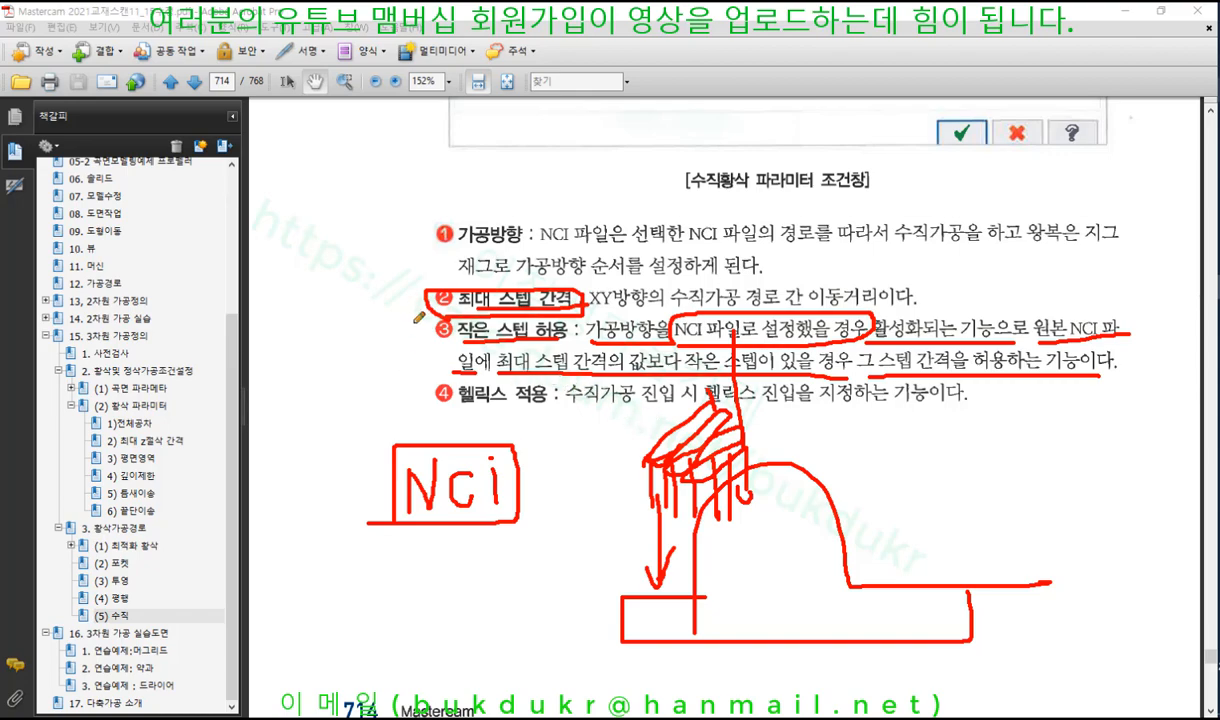
{"action": "mouse_move", "coordinate": [454, 326]}
{"action": "left_mouse_down"}
{"action": "mouse_move", "coordinate": [424, 318]}
{"action": "mouse_move", "coordinate": [518, 296]}
{"action": "mouse_move", "coordinate": [553, 316]}
{"action": "mouse_move", "coordinate": [437, 342]}
{"action": "left_mouse_up"}
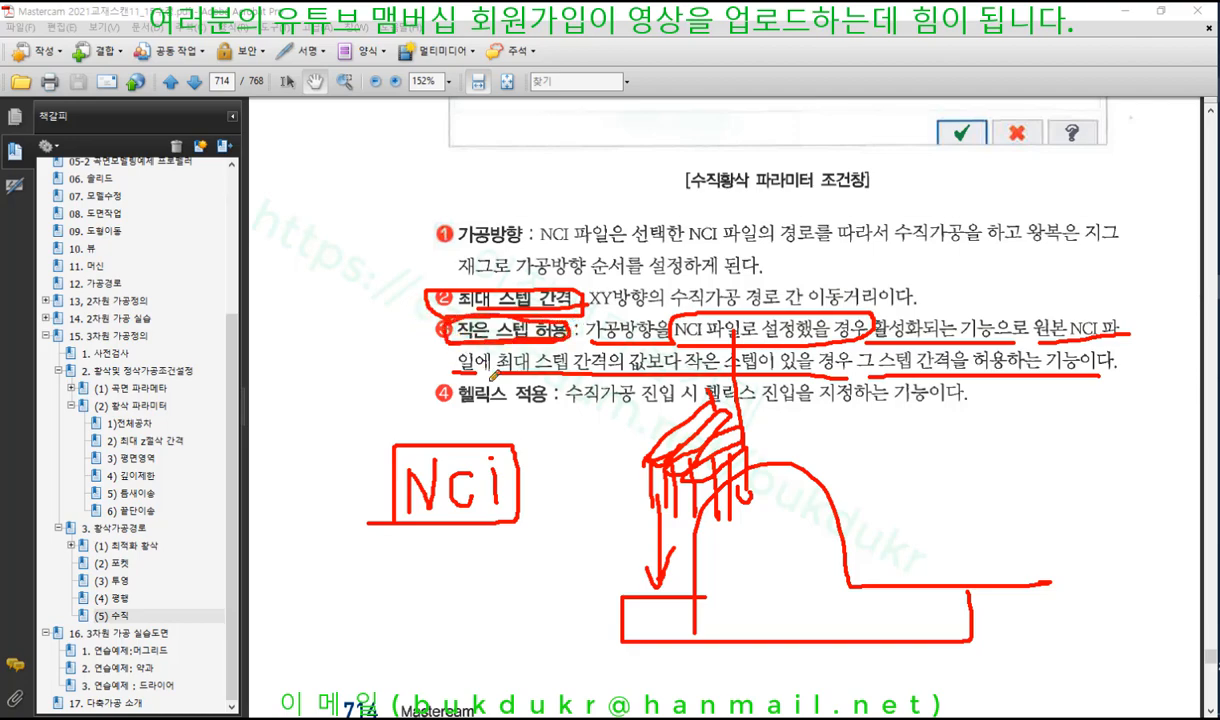
Step: Underline the 헬릭스 적용 description and sketch two vertical plunge lines and a helical entry beside the dome
{"action": "left_click_drag", "start_coordinate": [456, 410], "coordinate": [677, 409]}
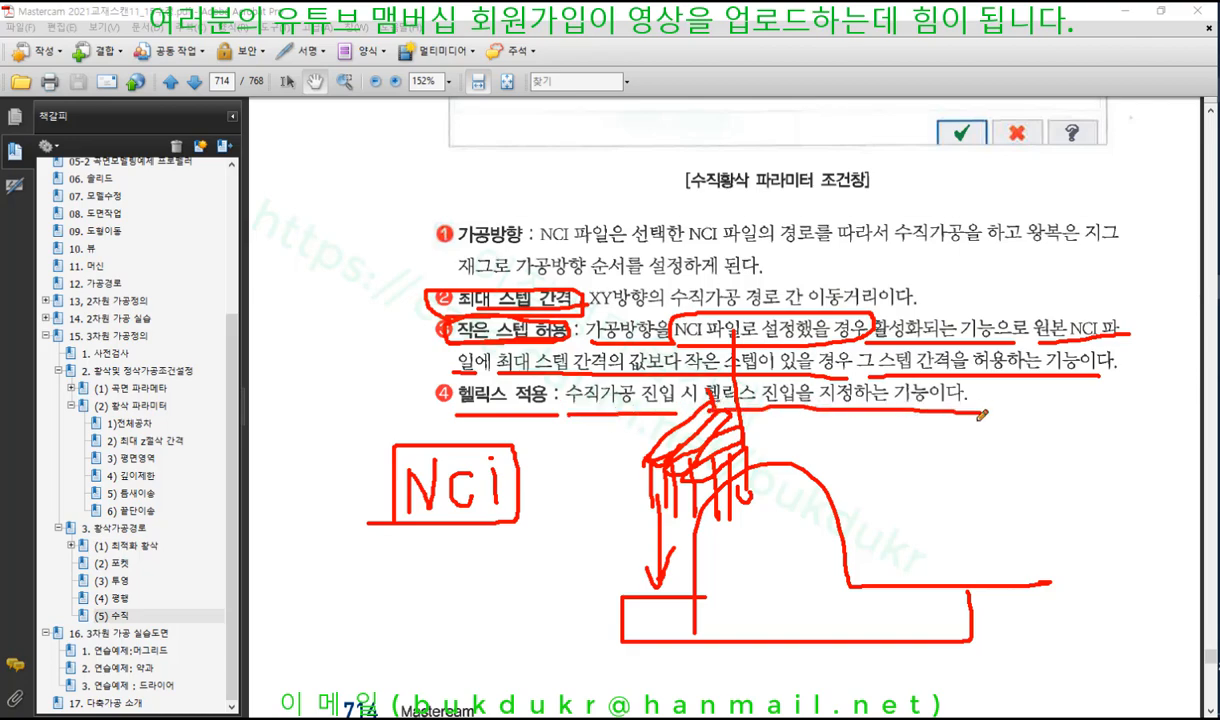
{"action": "mouse_move", "coordinate": [812, 420]}
{"action": "left_mouse_down"}
{"action": "mouse_move", "coordinate": [816, 508]}
{"action": "mouse_move", "coordinate": [850, 535]}
{"action": "left_mouse_up"}
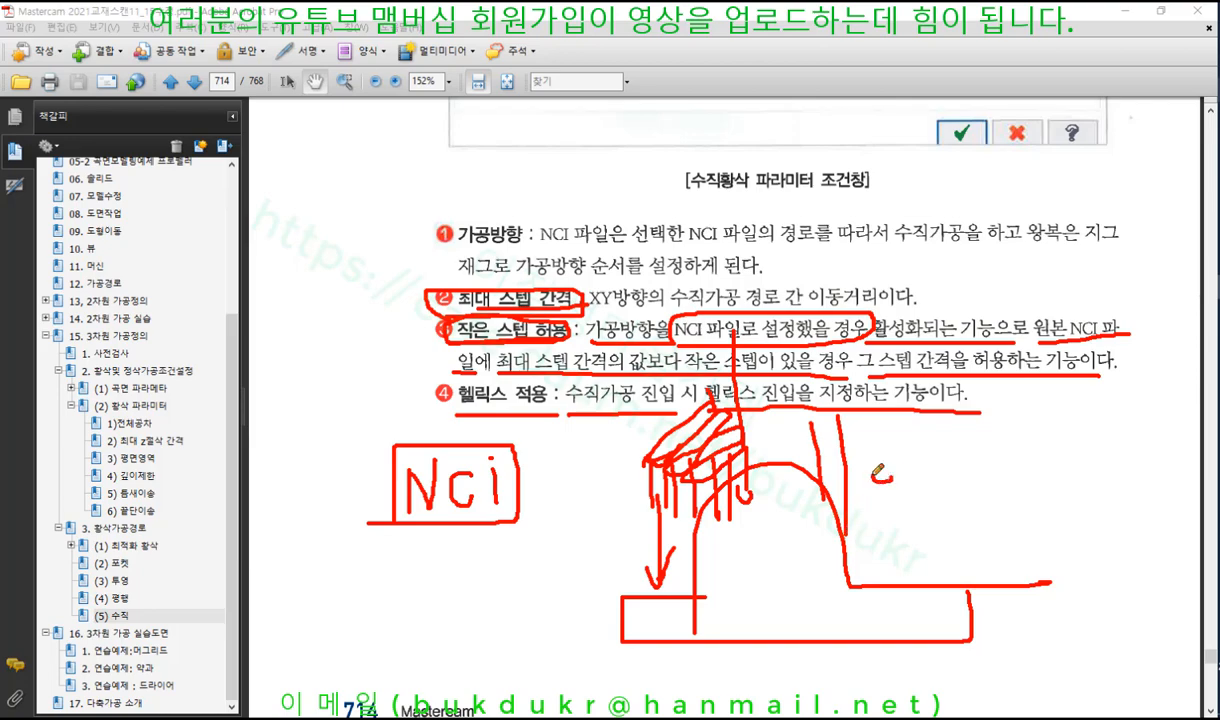
{"action": "left_click_drag", "start_coordinate": [874, 477], "coordinate": [925, 535]}
Step: Frame the 헬릭스 적용 heading and clear all pen markings
{"action": "left_click_drag", "start_coordinate": [440, 380], "coordinate": [437, 402]}
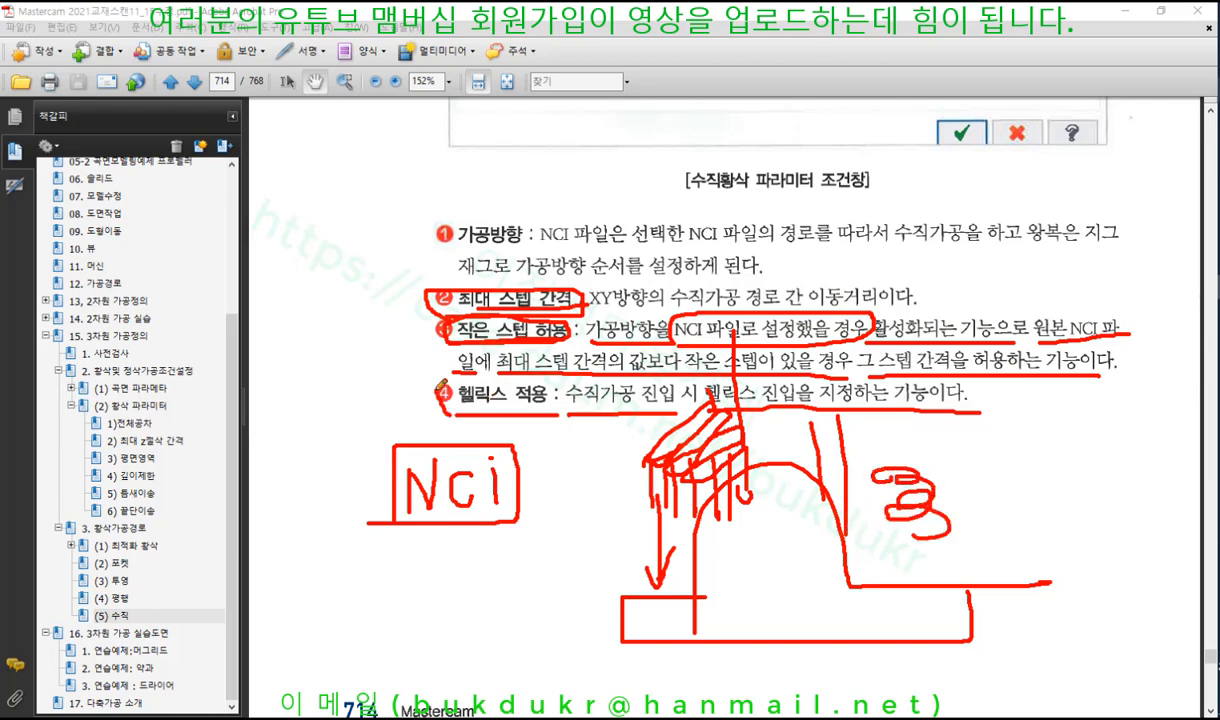
{"action": "right_click", "coordinate": [906, 384]}
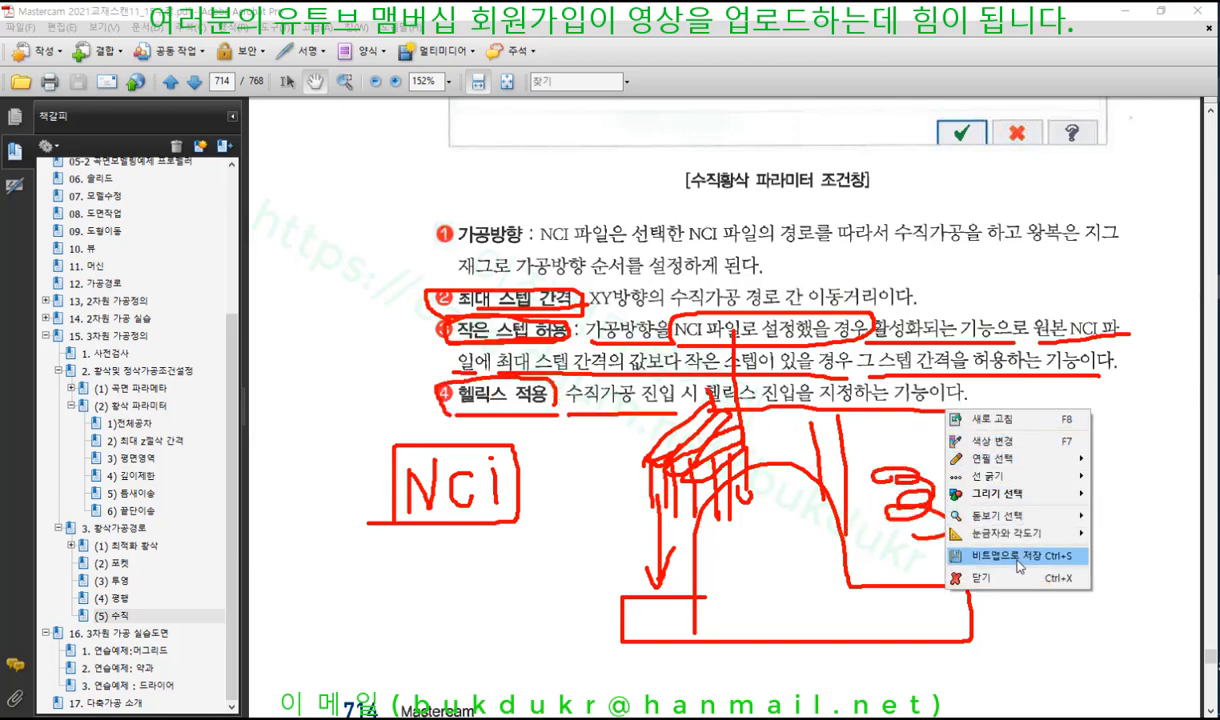
{"action": "left_click", "coordinate": [995, 538]}
{"action": "scroll", "coordinate": [1008, 573], "scroll_direction": "down", "scroll_amount": 6}
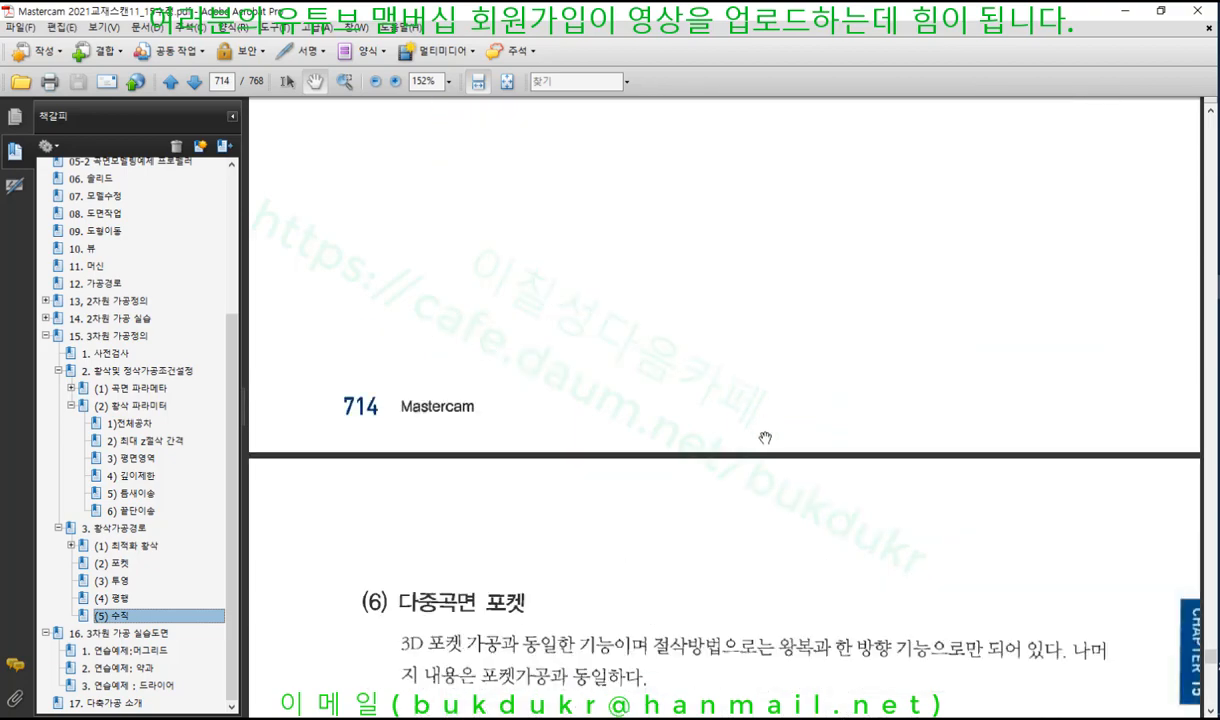
{"action": "scroll", "coordinate": [765, 436], "scroll_direction": "up", "scroll_amount": 8}
{"action": "scroll", "coordinate": [767, 447], "scroll_direction": "up", "scroll_amount": 8}
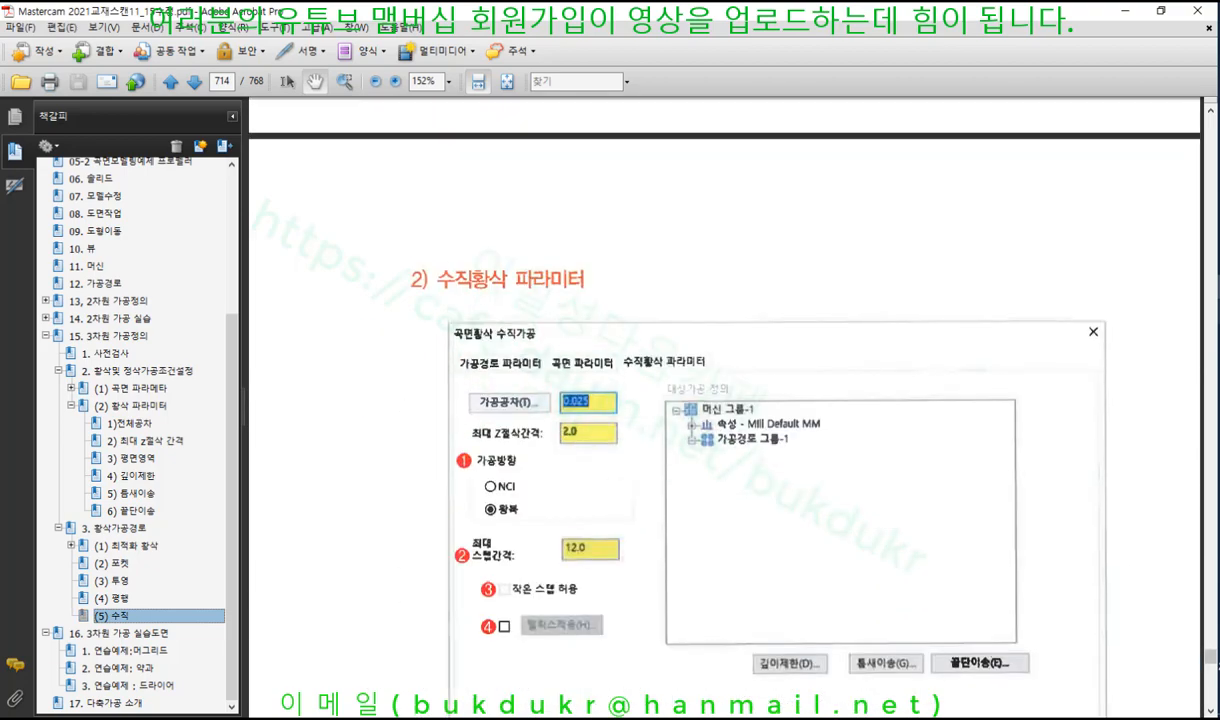
Step: Switch to Mastercam and create a solid sphere centred on the origin with a radius of 50 mm
{"action": "key", "text": "alt+Tab"}
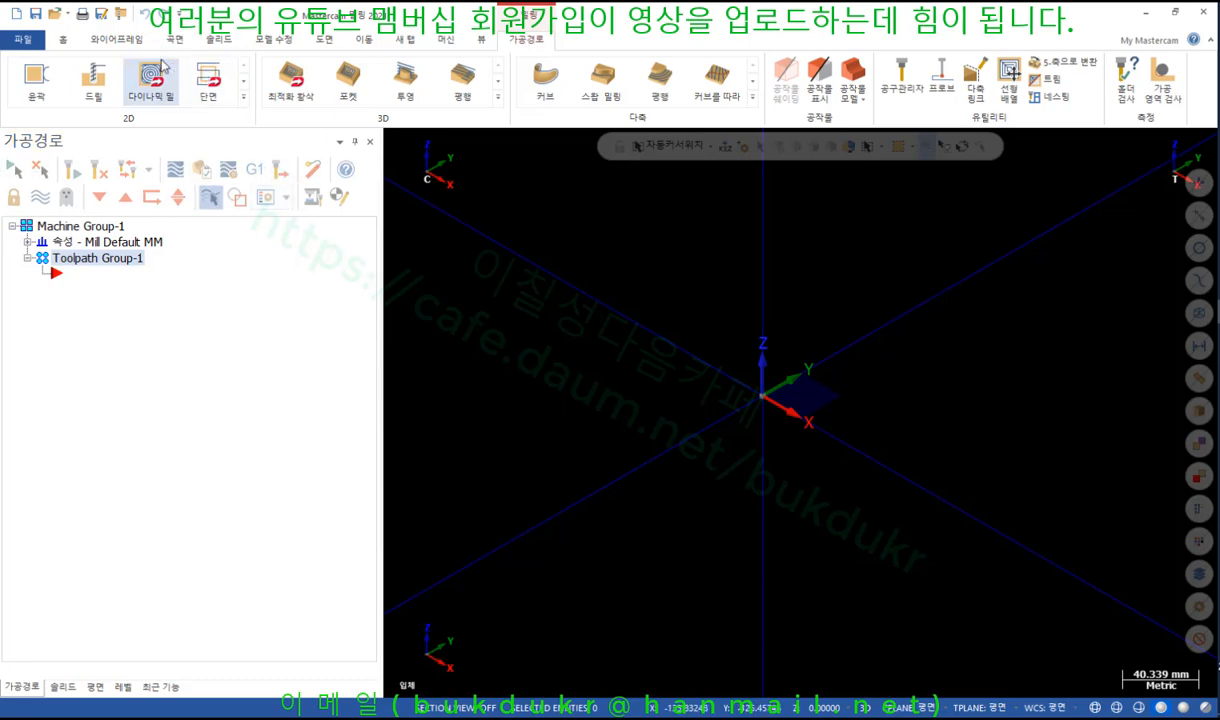
{"action": "left_click", "coordinate": [214, 40]}
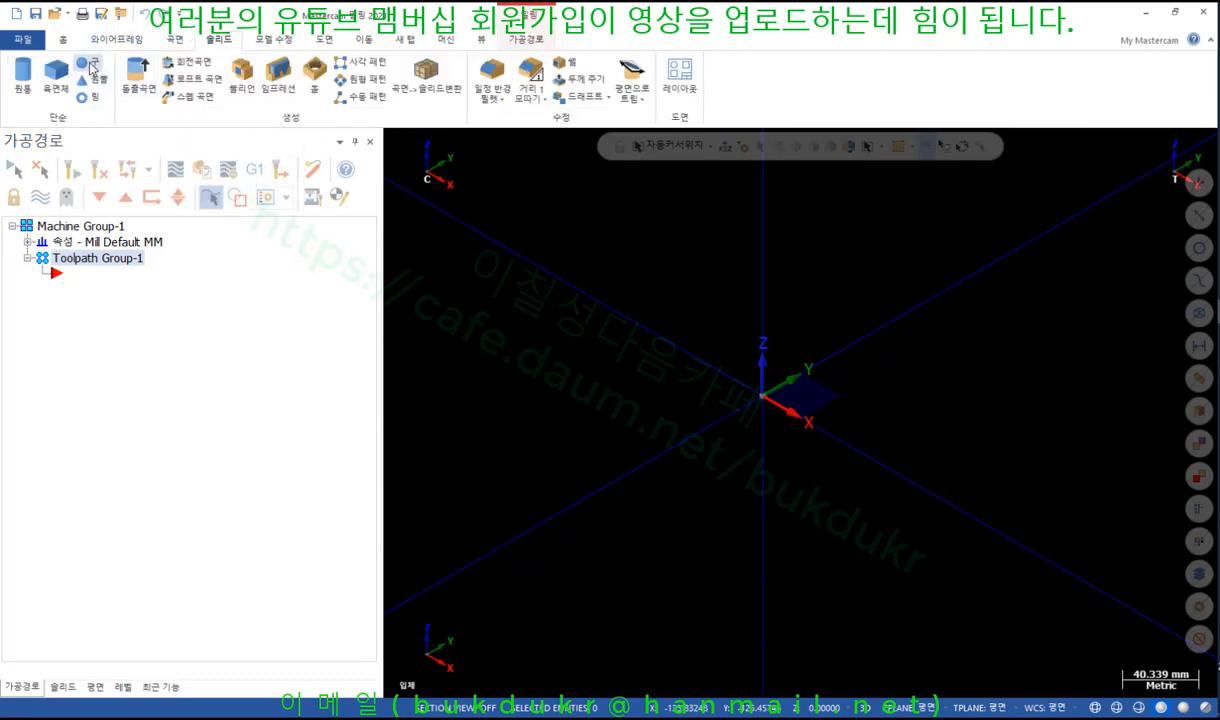
{"action": "left_click", "coordinate": [90, 67]}
{"action": "left_click", "coordinate": [912, 397]}
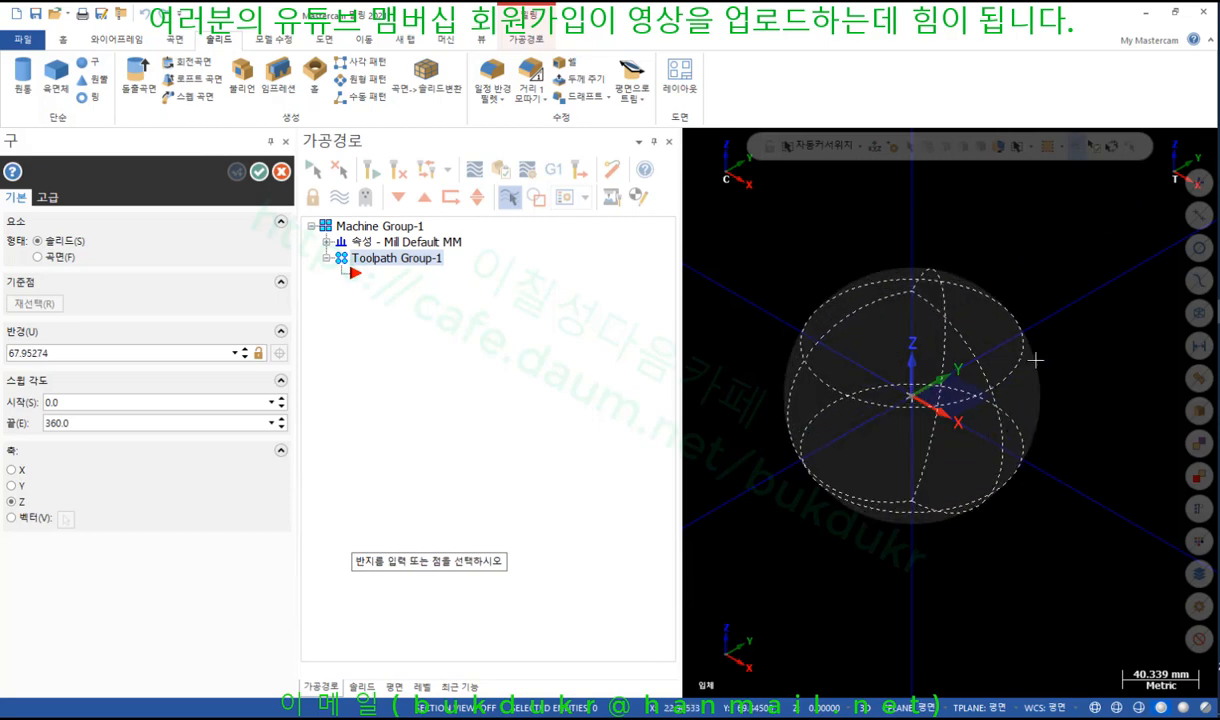
{"action": "left_click", "coordinate": [1035, 358]}
{"action": "left_click", "coordinate": [127, 352]}
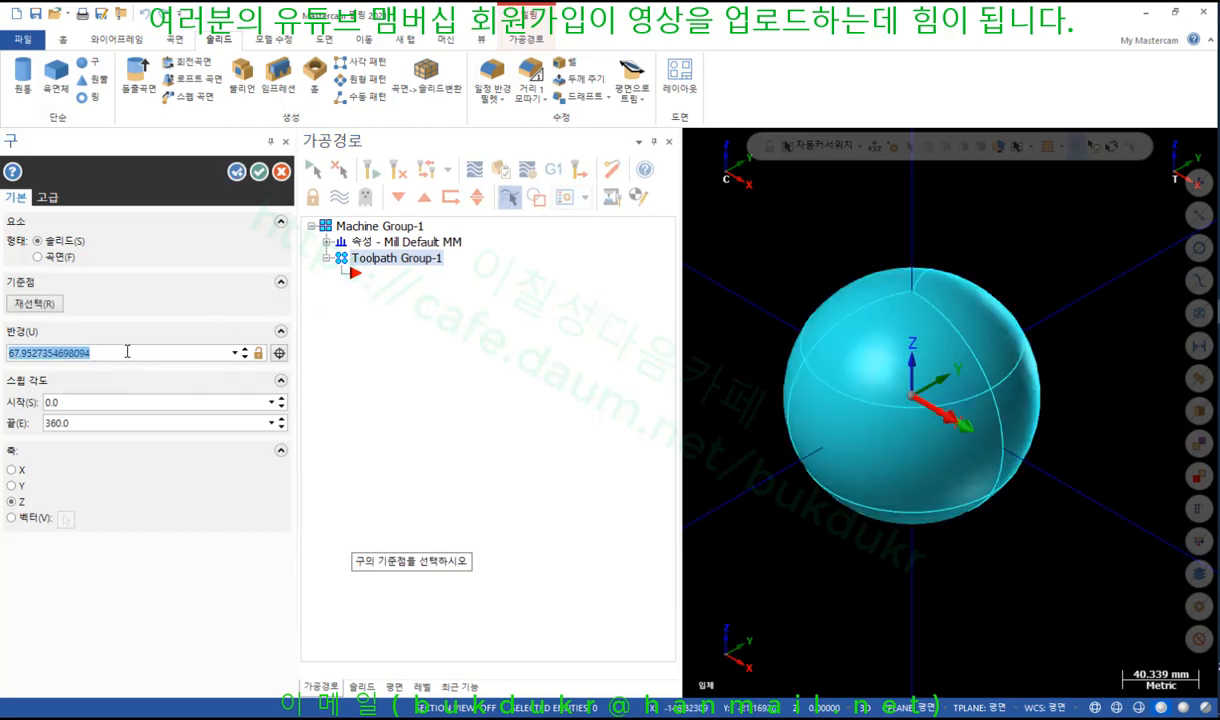
{"action": "type", "text": "50"}
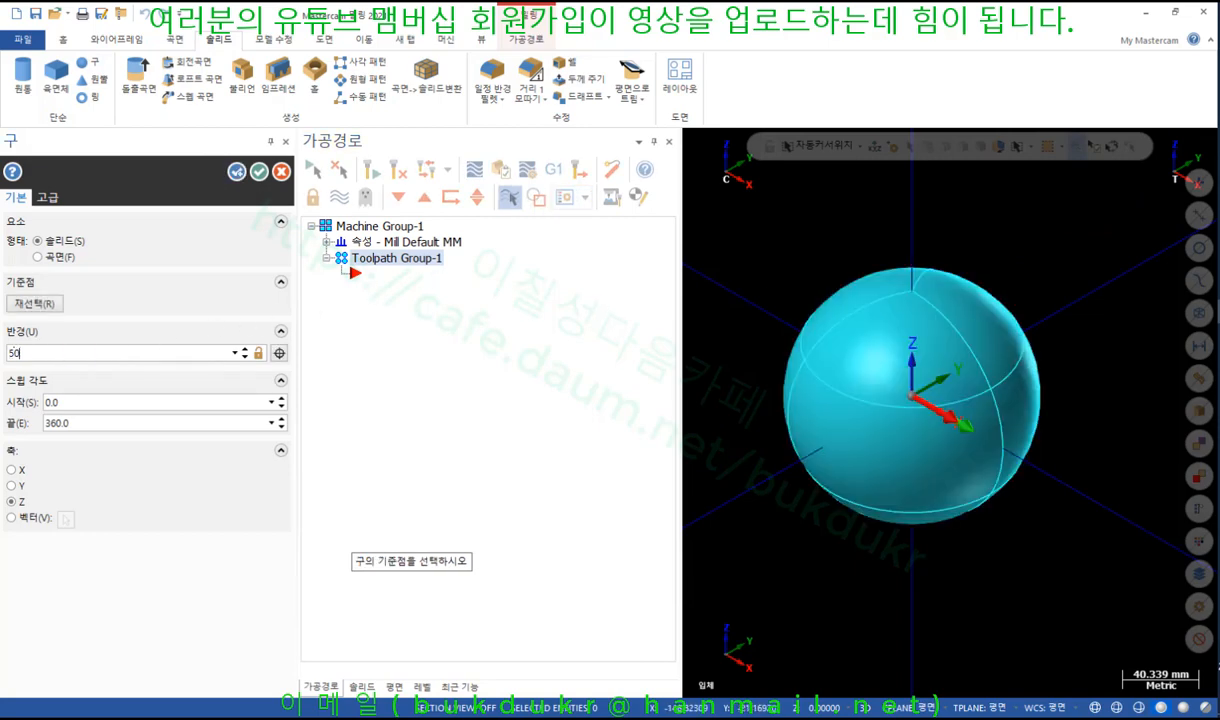
{"action": "key", "text": "Return"}
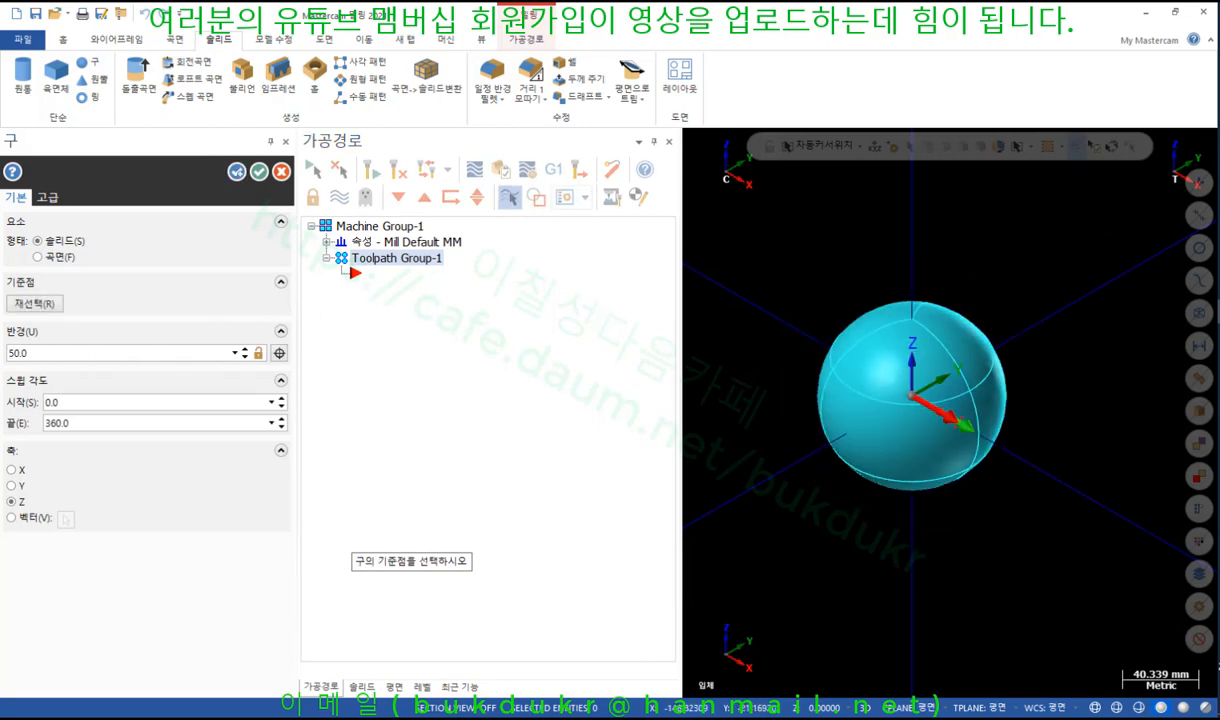
{"action": "left_click", "coordinate": [258, 172]}
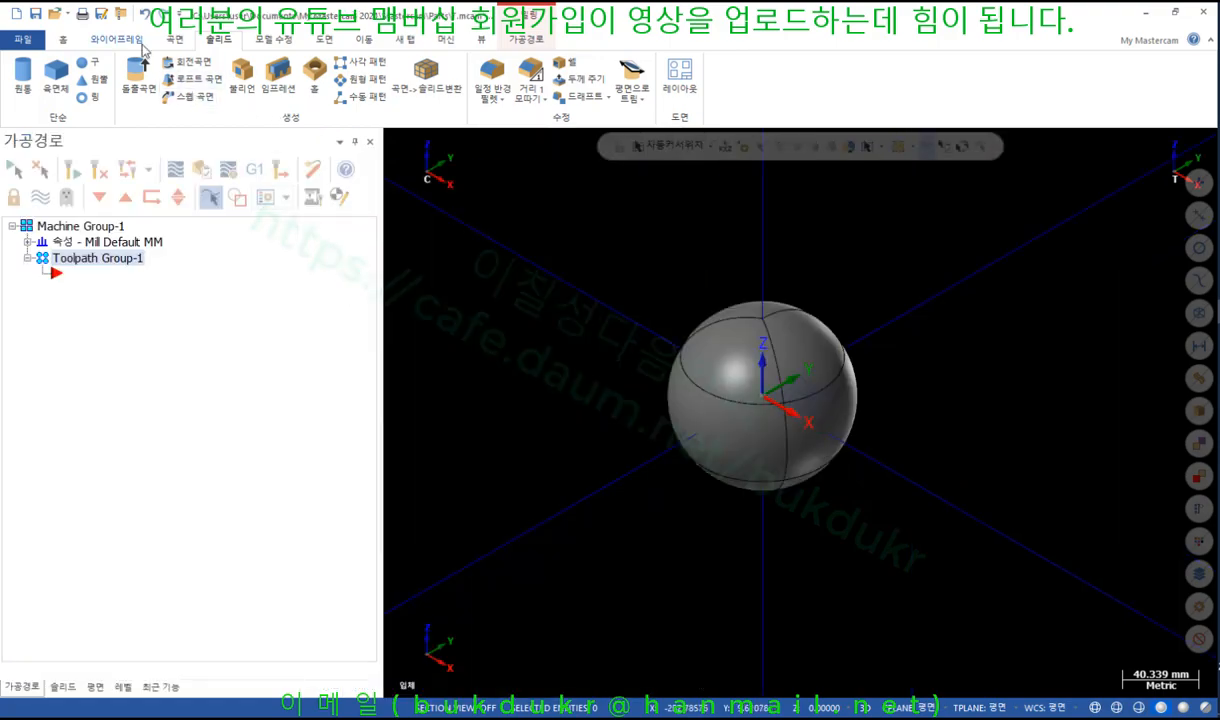
Step: Create a solid block centred on the origin, extending downward, about 235 mm long, 189 mm wide and 76 mm high
{"action": "left_click", "coordinate": [57, 73]}
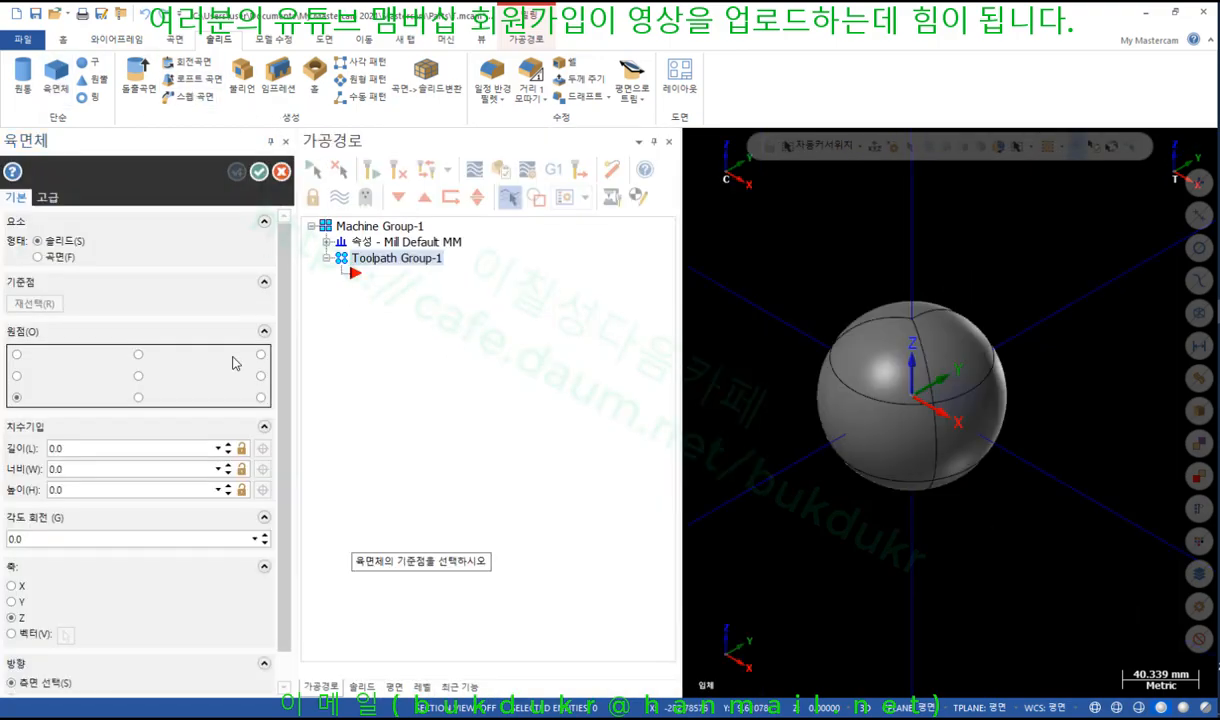
{"action": "left_click", "coordinate": [139, 376]}
{"action": "left_click", "coordinate": [912, 396]}
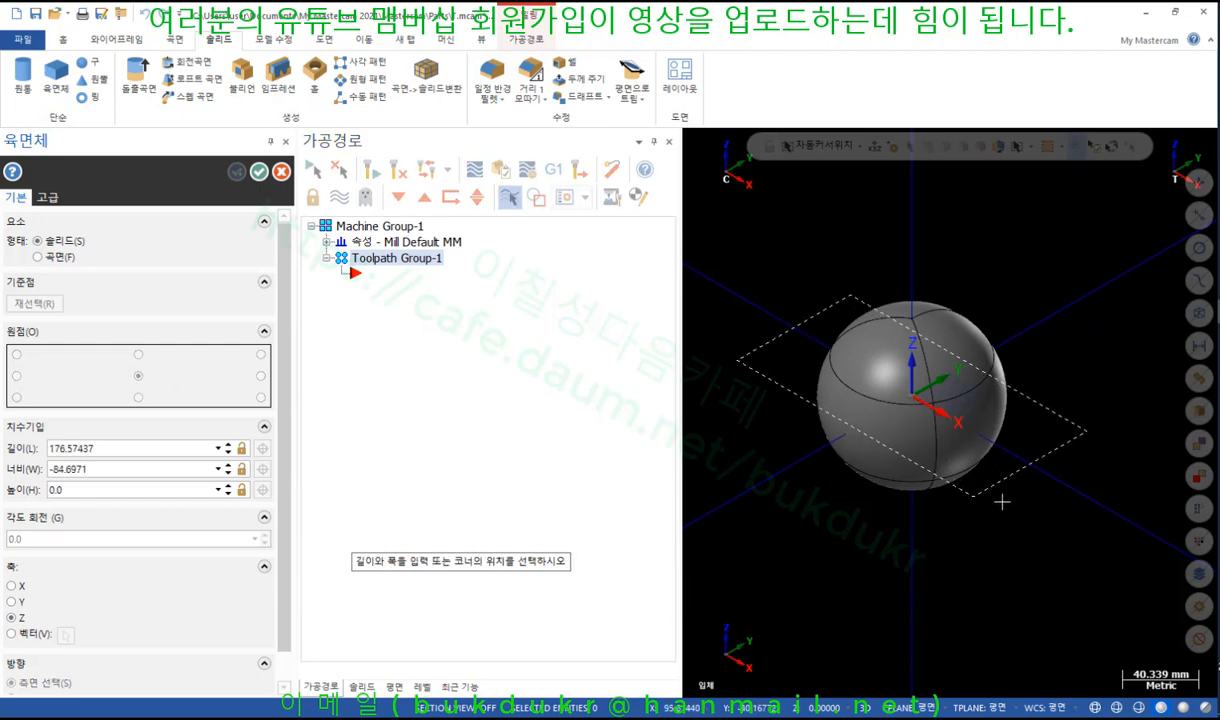
{"action": "left_click", "coordinate": [941, 556]}
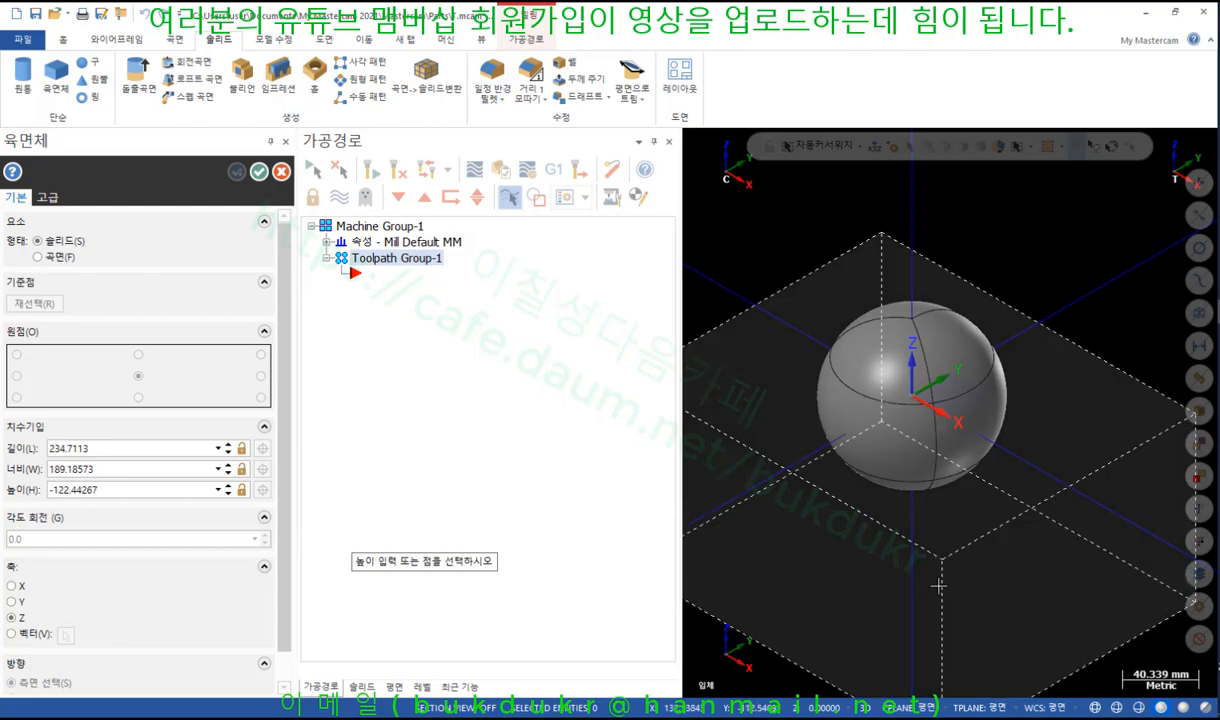
{"action": "left_click", "coordinate": [798, 509]}
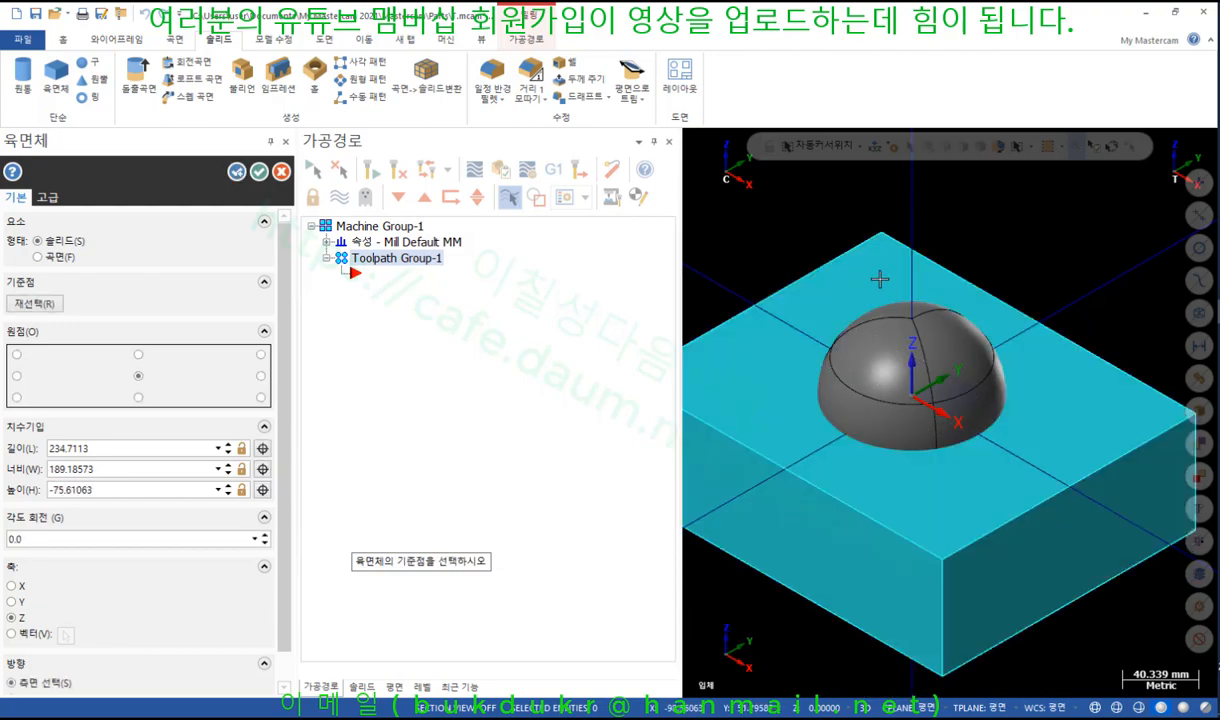
Step: Set the block's length and width to 200 mm and its height to -50 mm, and finish the block
{"action": "scroll", "coordinate": [880, 279], "scroll_direction": "down", "scroll_amount": 3}
{"action": "middle_click_drag", "start_coordinate": [900, 280], "coordinate": [980, 281]}
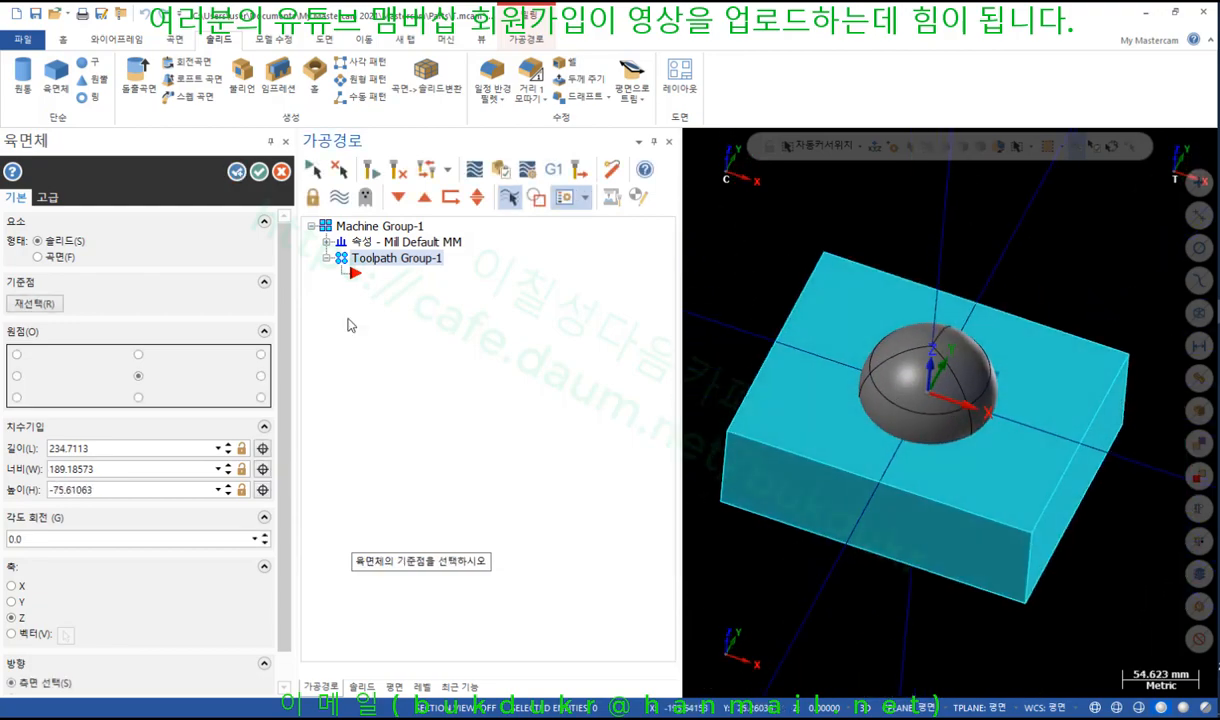
{"action": "left_click", "coordinate": [124, 446]}
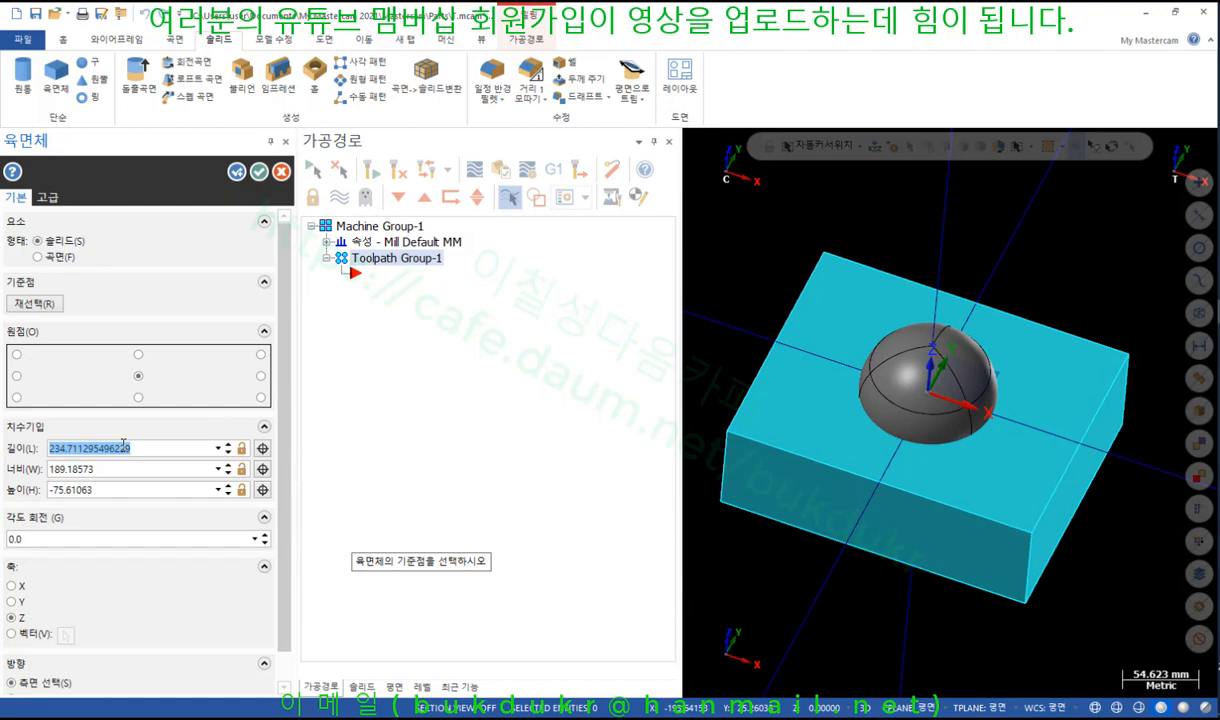
{"action": "type", "text": "2"}
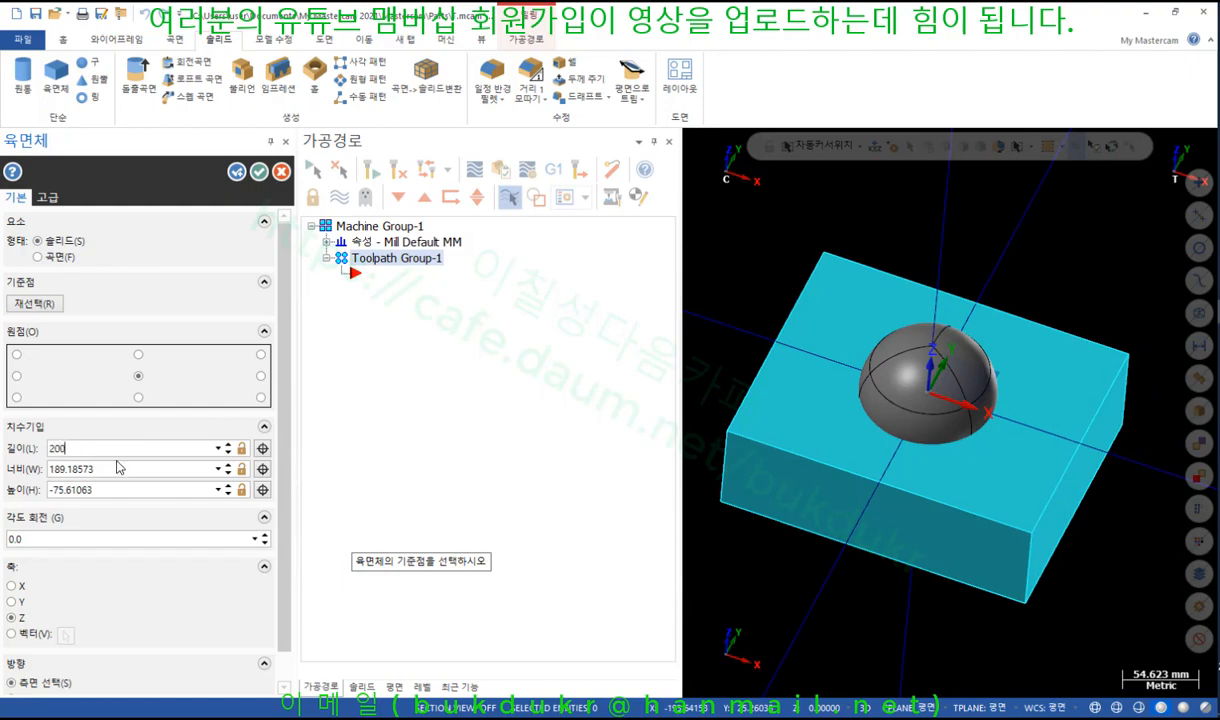
{"action": "type", "text": "00"}
{"action": "left_click", "coordinate": [129, 469]}
{"action": "type", "text": "200"}
{"action": "key", "text": "Return"}
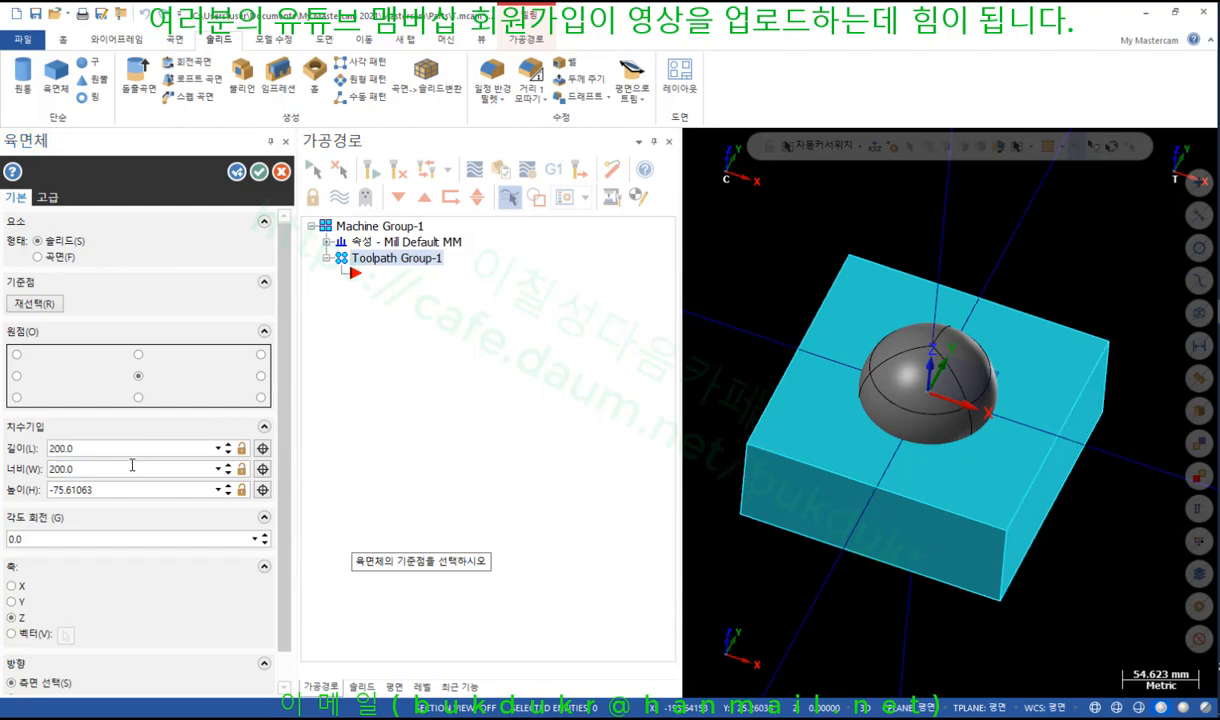
{"action": "left_click", "coordinate": [123, 490]}
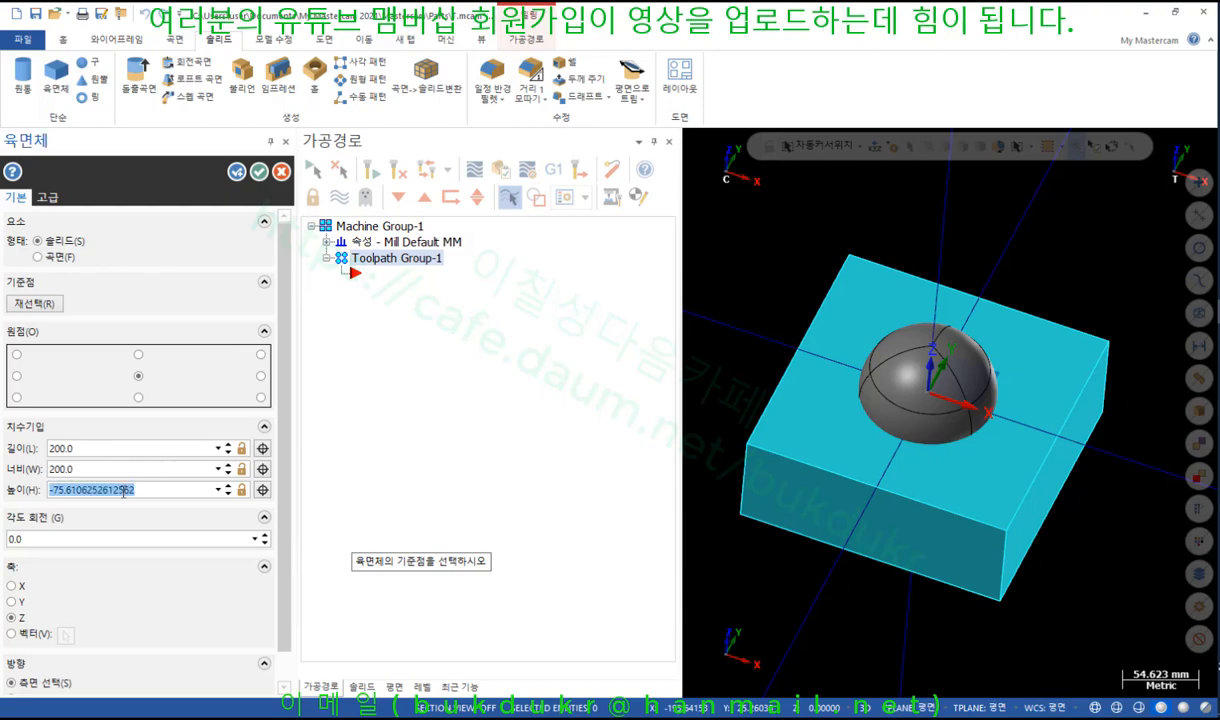
{"action": "type", "text": "-50"}
{"action": "key", "text": "Return"}
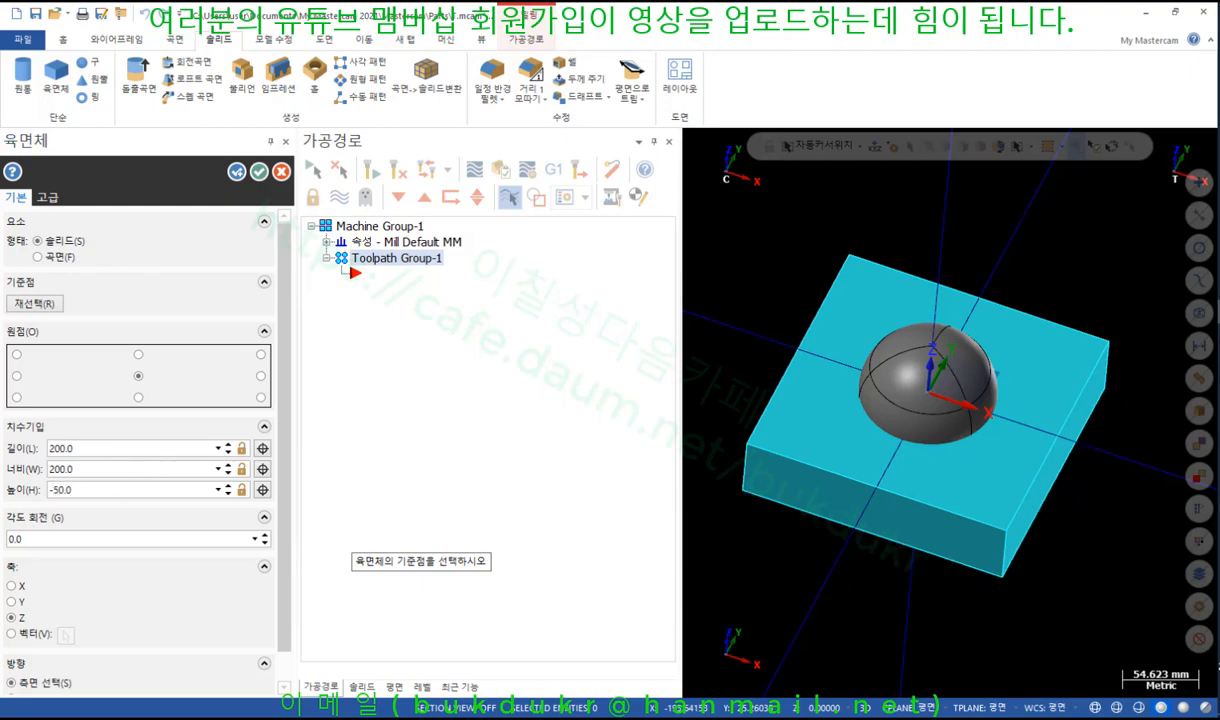
{"action": "left_click", "coordinate": [259, 174]}
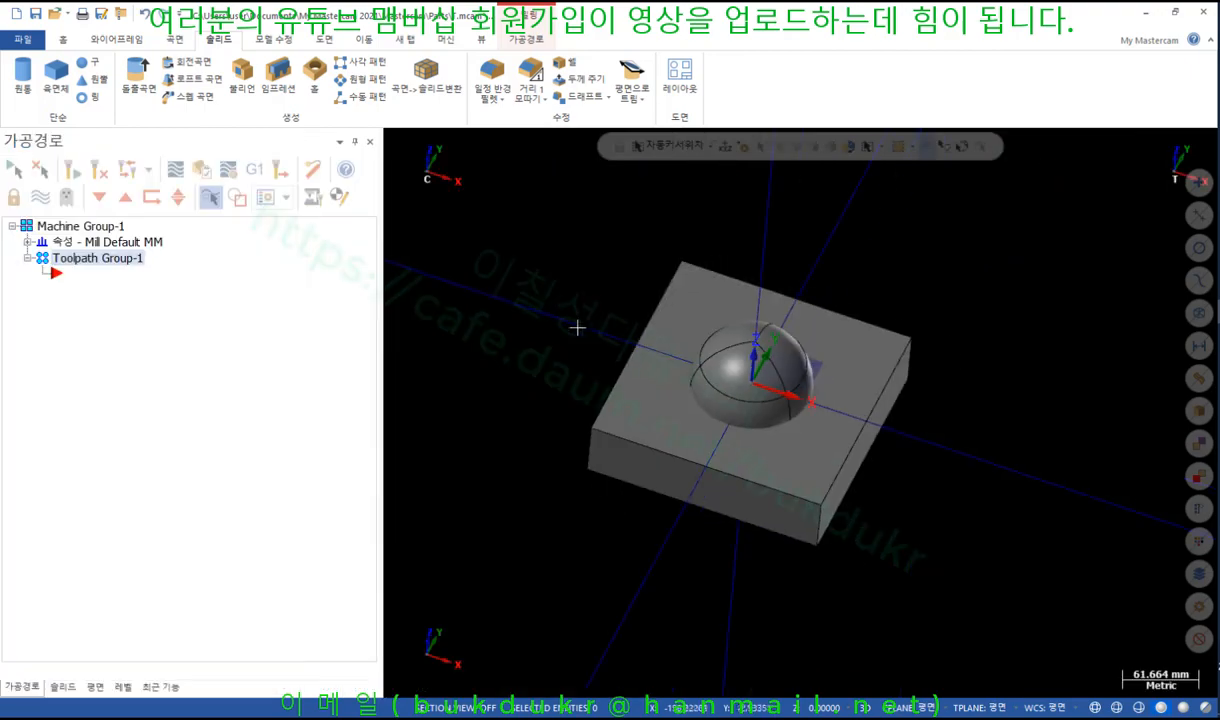
Step: Join the block and the sphere into one solid with a Boolean add (추가)
{"action": "middle_click_drag", "start_coordinate": [577, 329], "coordinate": [603, 280]}
{"action": "scroll", "coordinate": [716, 438], "scroll_direction": "up", "scroll_amount": 5}
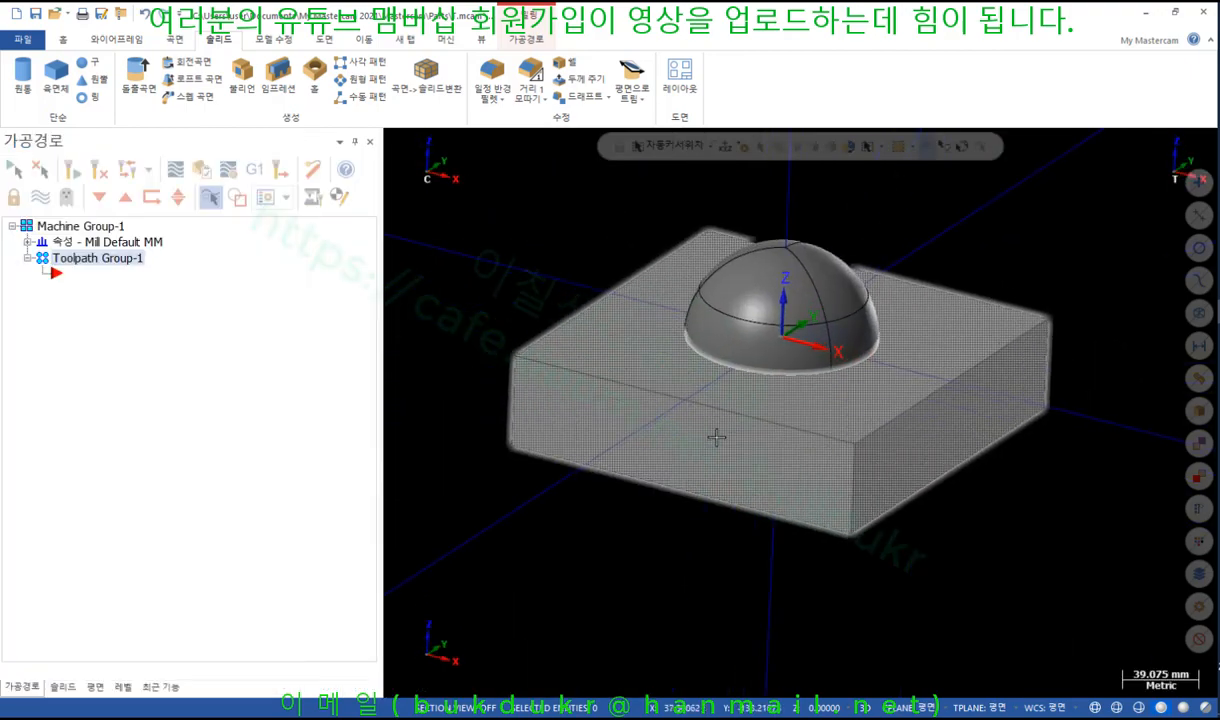
{"action": "middle_click_drag", "start_coordinate": [754, 304], "coordinate": [724, 223]}
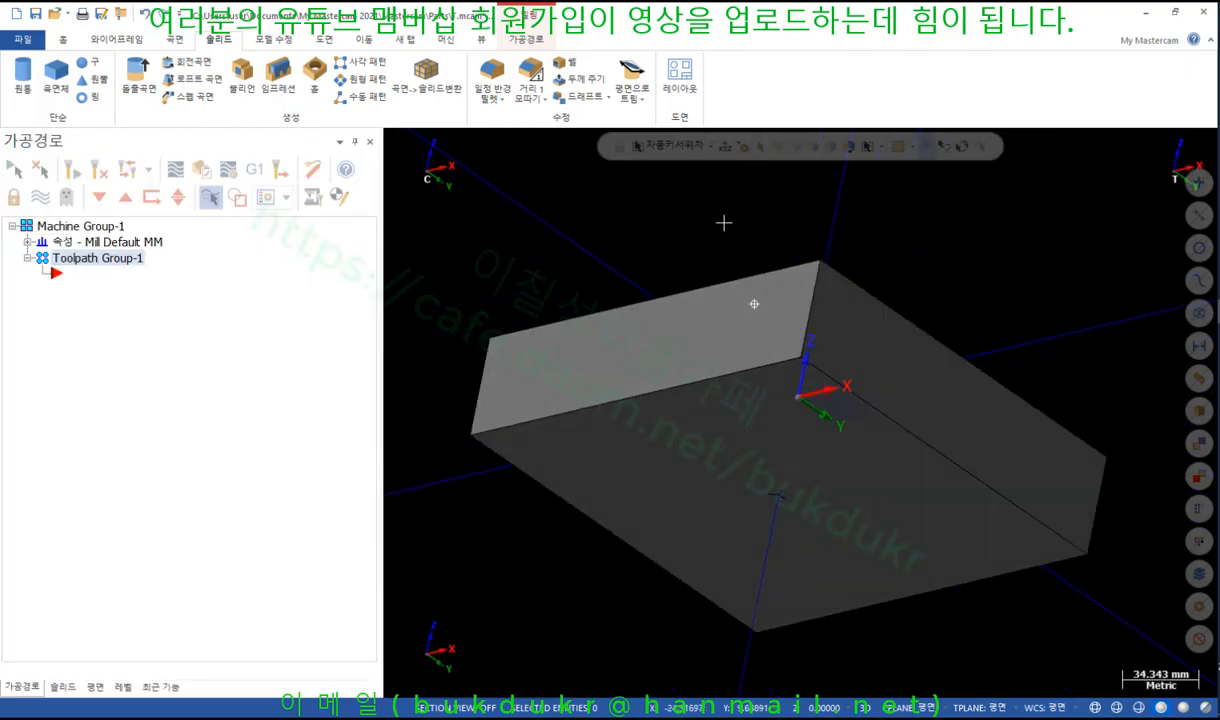
{"action": "scroll", "coordinate": [743, 501], "scroll_direction": "up", "scroll_amount": 7}
{"action": "middle_click_drag", "start_coordinate": [808, 382], "coordinate": [748, 569]}
{"action": "scroll", "coordinate": [748, 569], "scroll_direction": "down", "scroll_amount": 2}
{"action": "scroll", "coordinate": [748, 569], "scroll_direction": "down", "scroll_amount": 5}
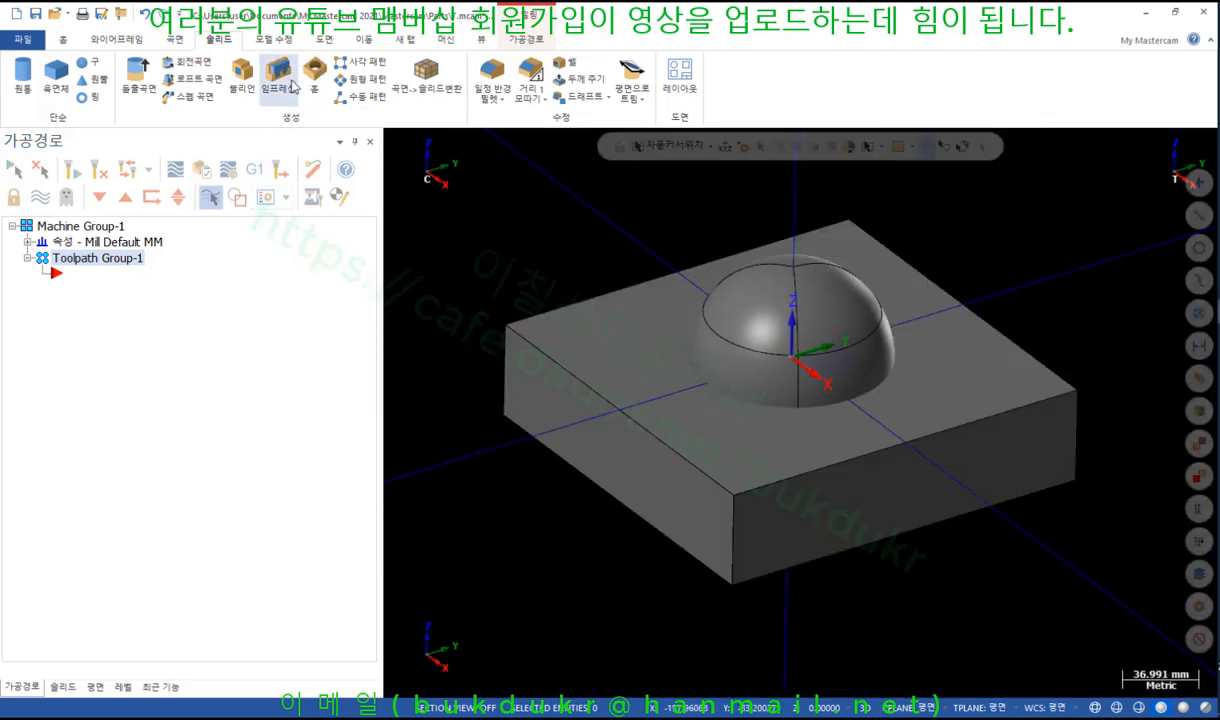
{"action": "left_click", "coordinate": [242, 72]}
{"action": "left_click", "coordinate": [903, 333]}
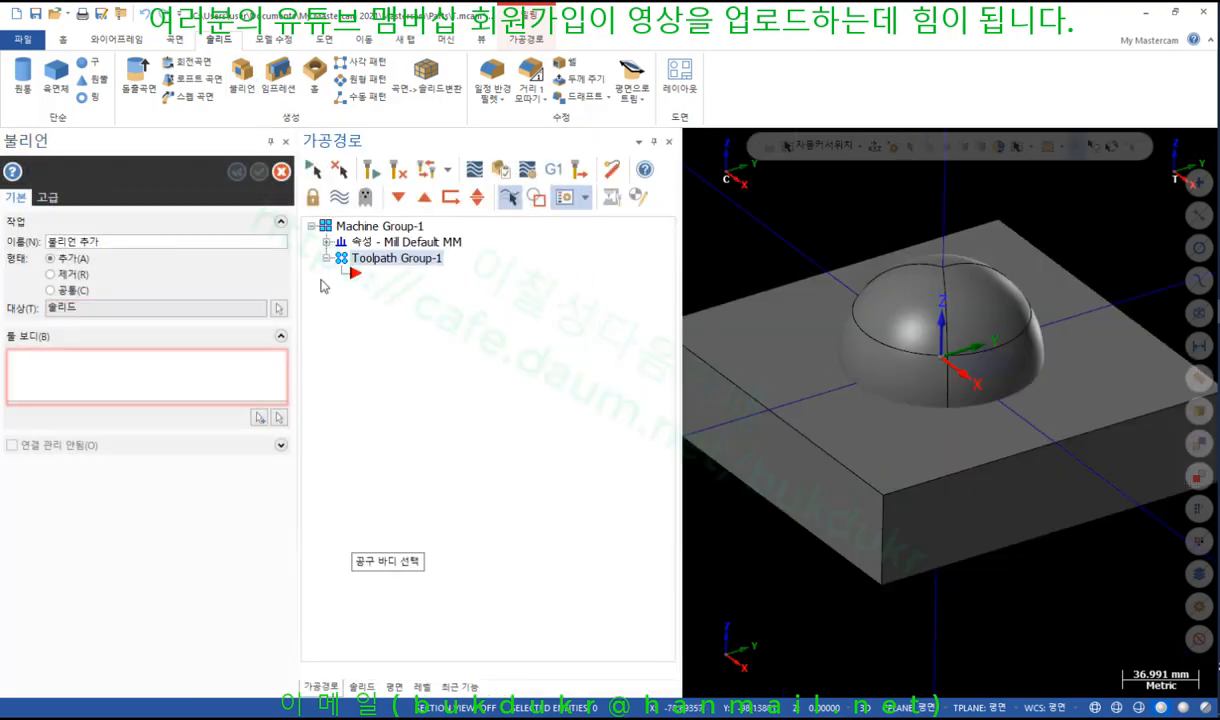
{"action": "left_click", "coordinate": [259, 417]}
{"action": "left_click", "coordinate": [812, 400]}
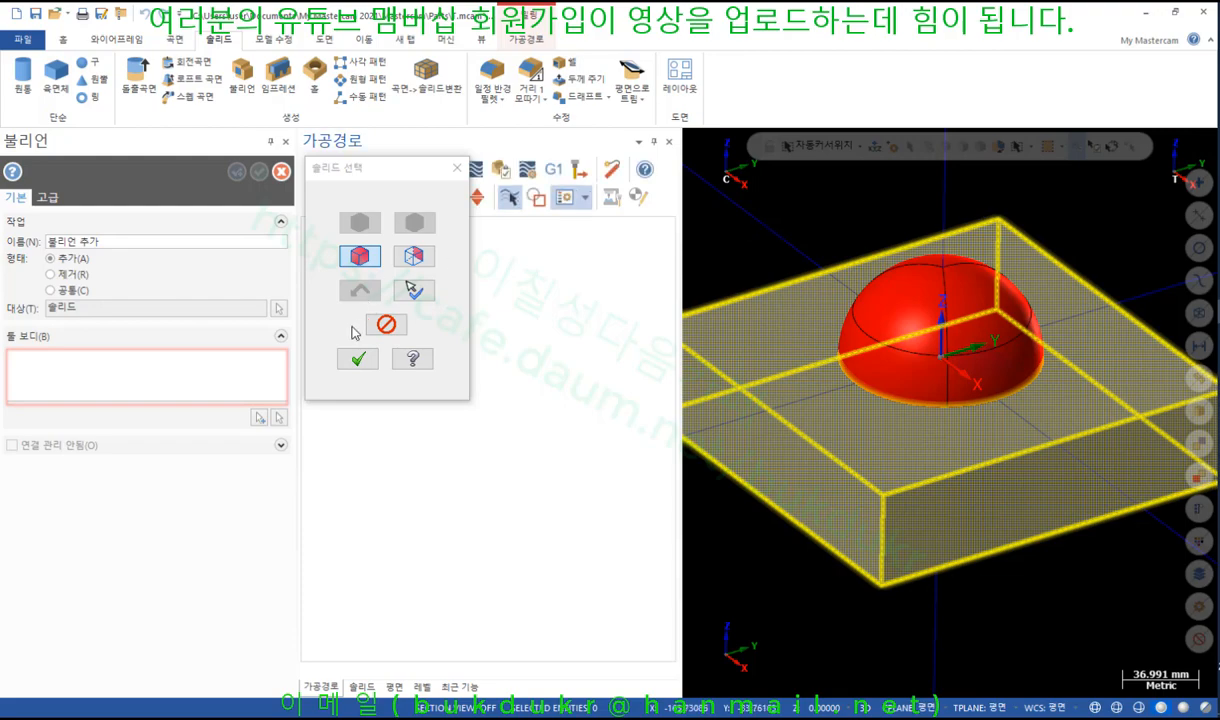
{"action": "left_click", "coordinate": [352, 356]}
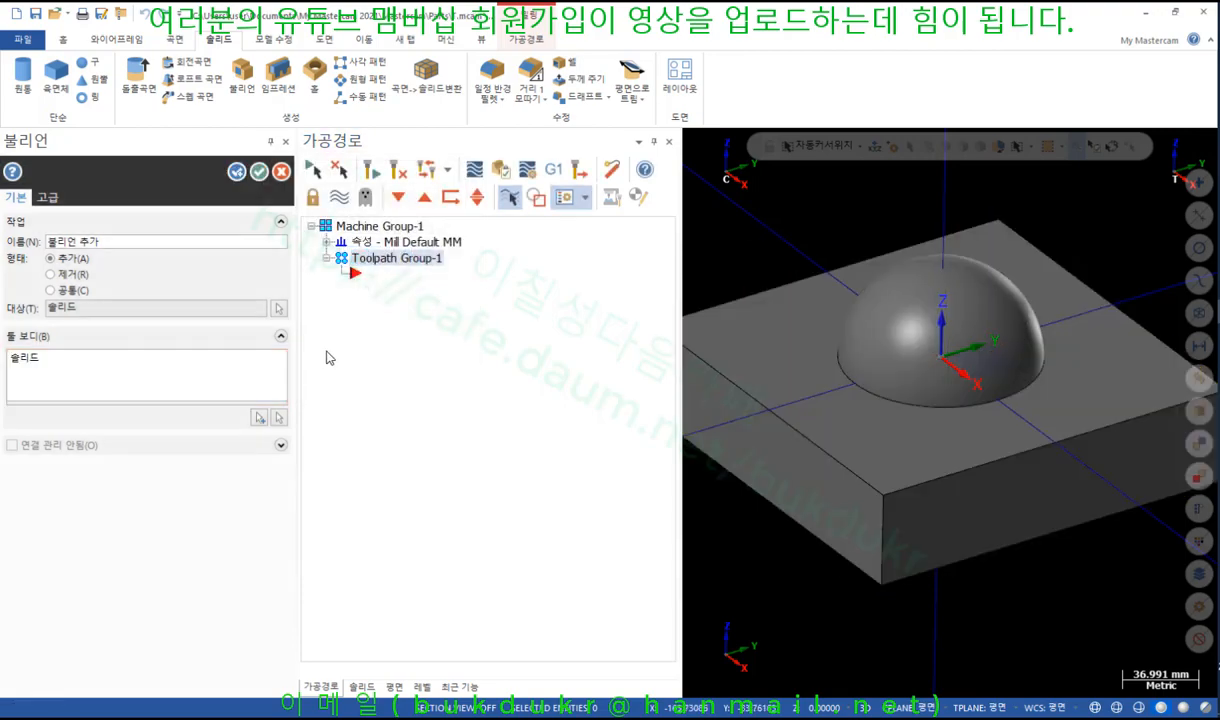
{"action": "left_click", "coordinate": [259, 172]}
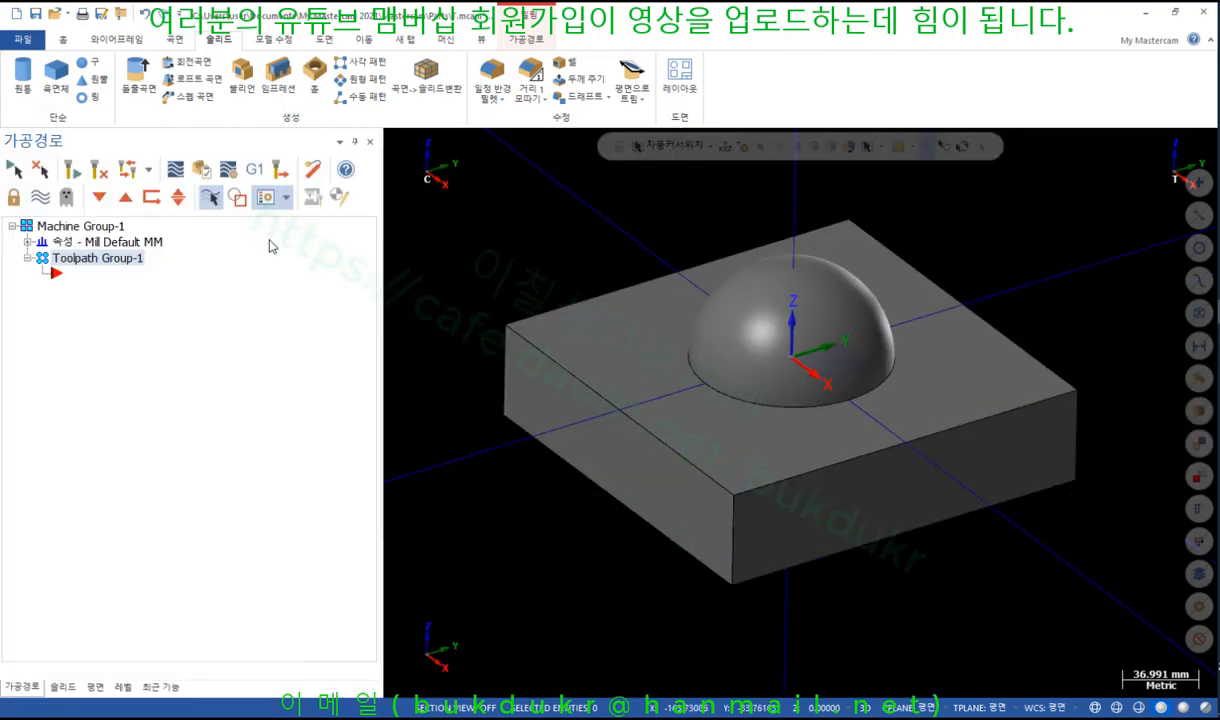
Step: Start a 3D vertical plunge roughing (수직) toolpath and select the entire solid body as the drive geometry
{"action": "scroll", "coordinate": [1043, 272], "scroll_direction": "down", "scroll_amount": 1}
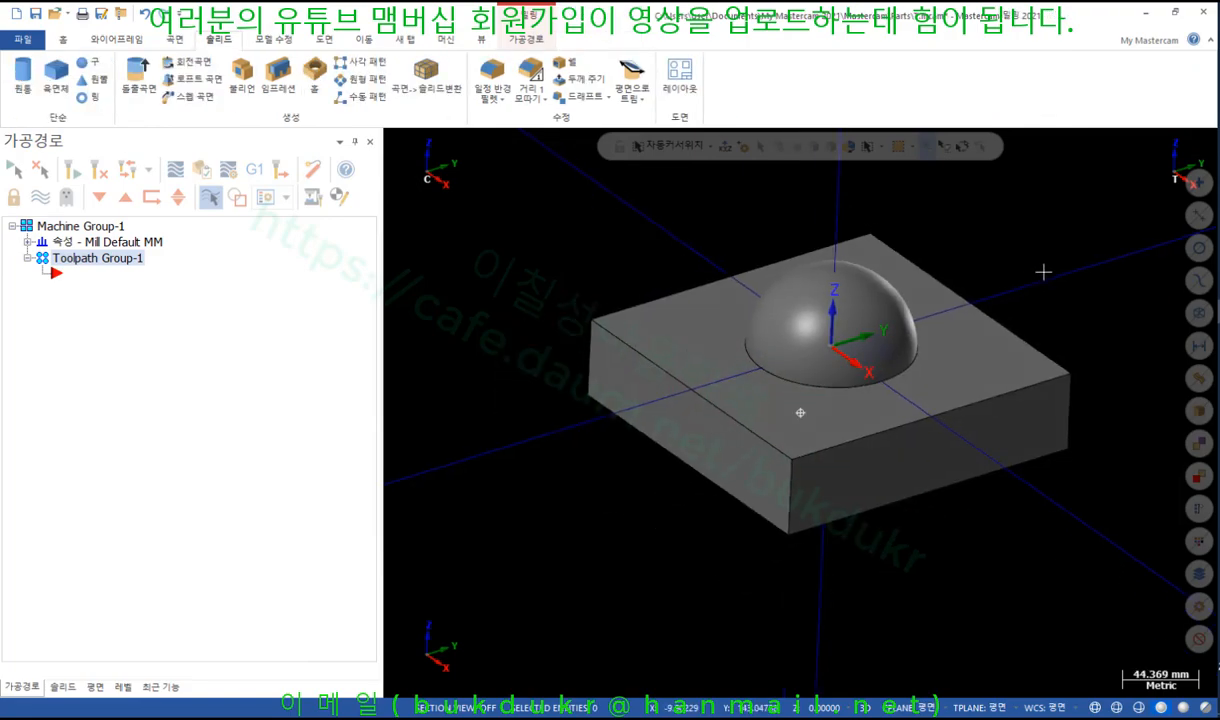
{"action": "middle_click_drag", "start_coordinate": [1043, 272], "coordinate": [1067, 301]}
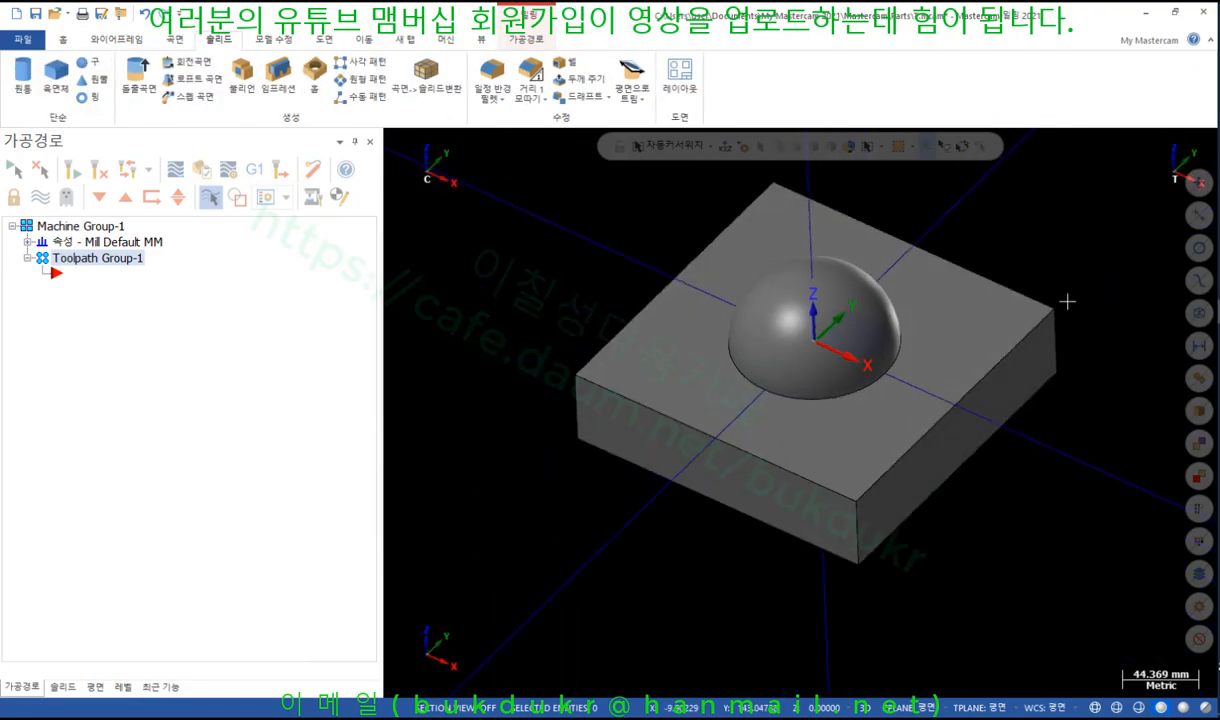
{"action": "scroll", "coordinate": [1051, 253], "scroll_direction": "up", "scroll_amount": 1}
{"action": "scroll", "coordinate": [907, 300], "scroll_direction": "down", "scroll_amount": 1}
{"action": "middle_click_drag", "start_coordinate": [907, 300], "coordinate": [939, 262]}
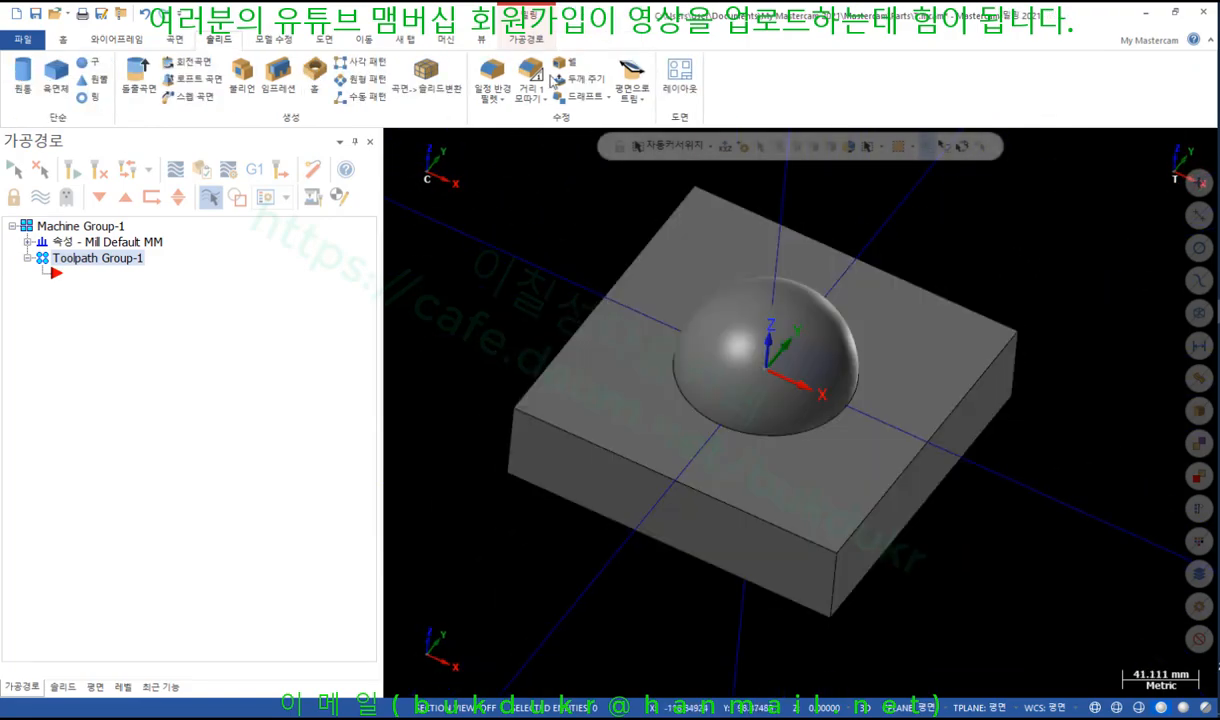
{"action": "left_click", "coordinate": [526, 40]}
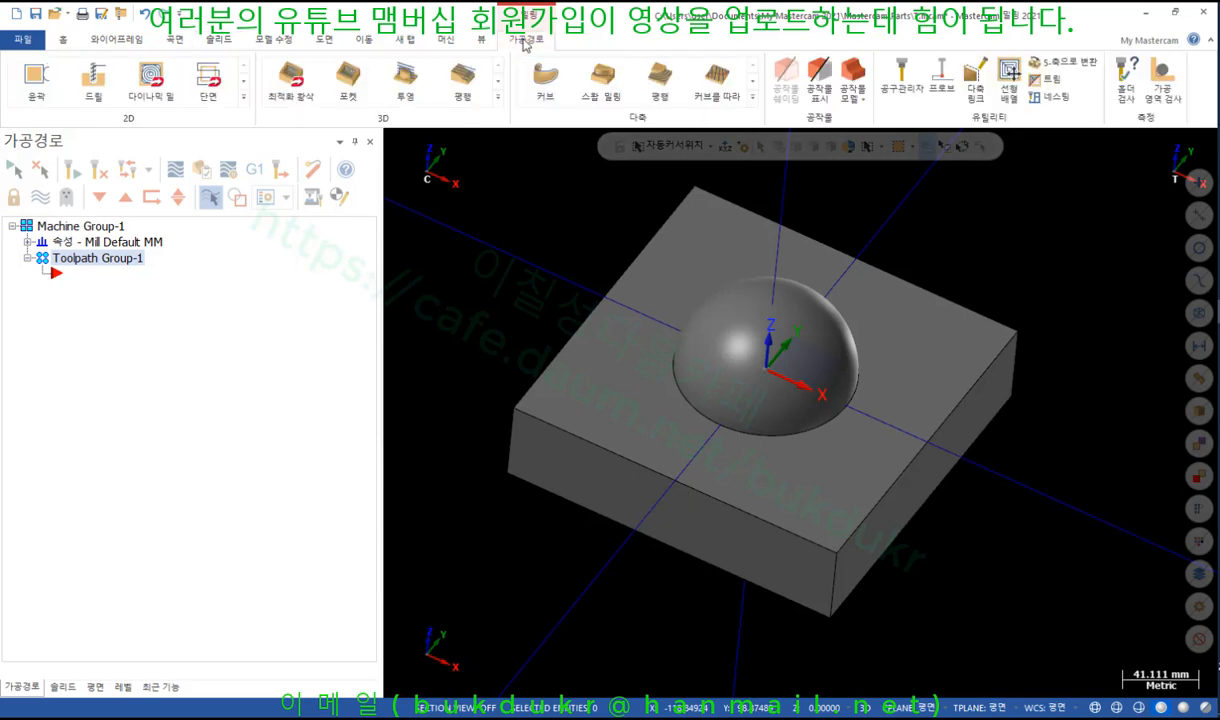
{"action": "left_click", "coordinate": [496, 96]}
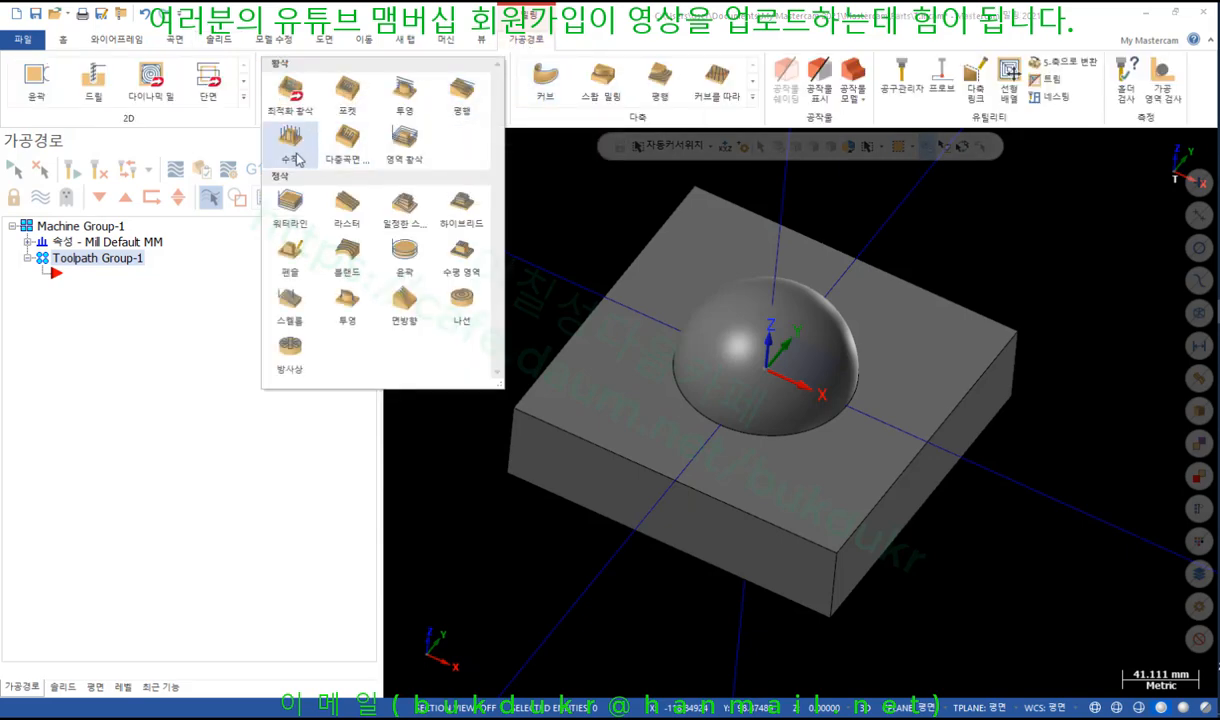
{"action": "left_click", "coordinate": [290, 145]}
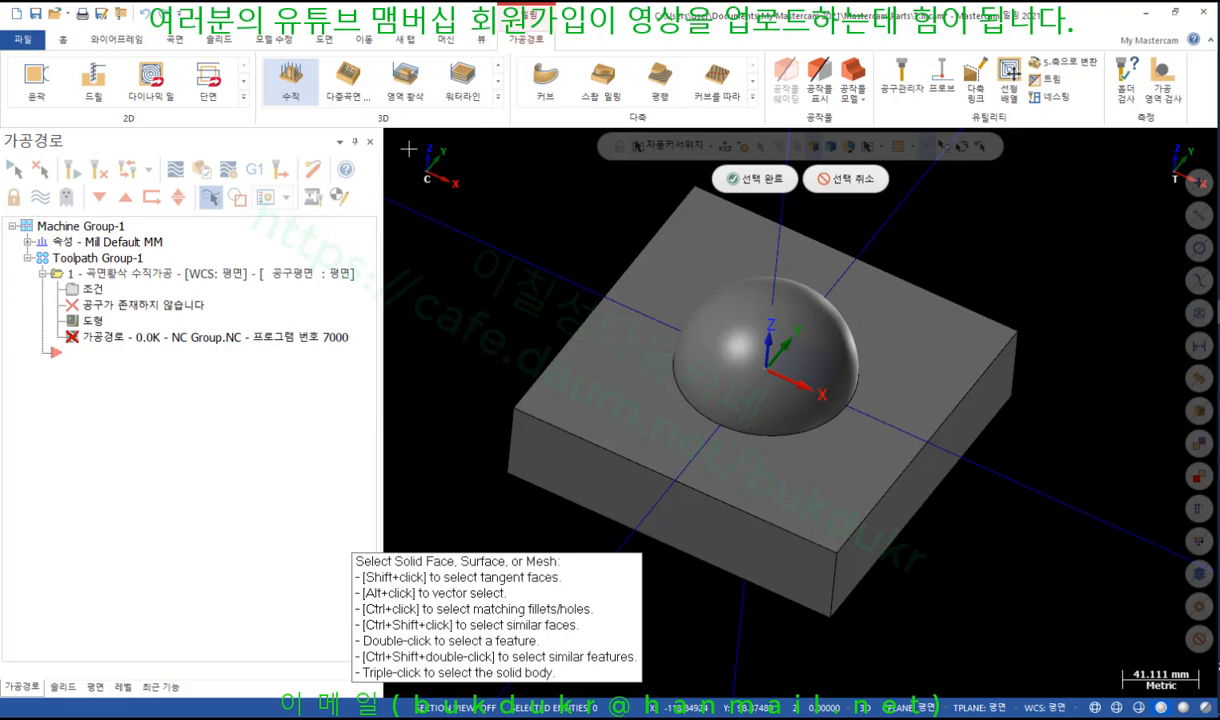
{"action": "middle_click_drag", "start_coordinate": [408, 148], "coordinate": [937, 272]}
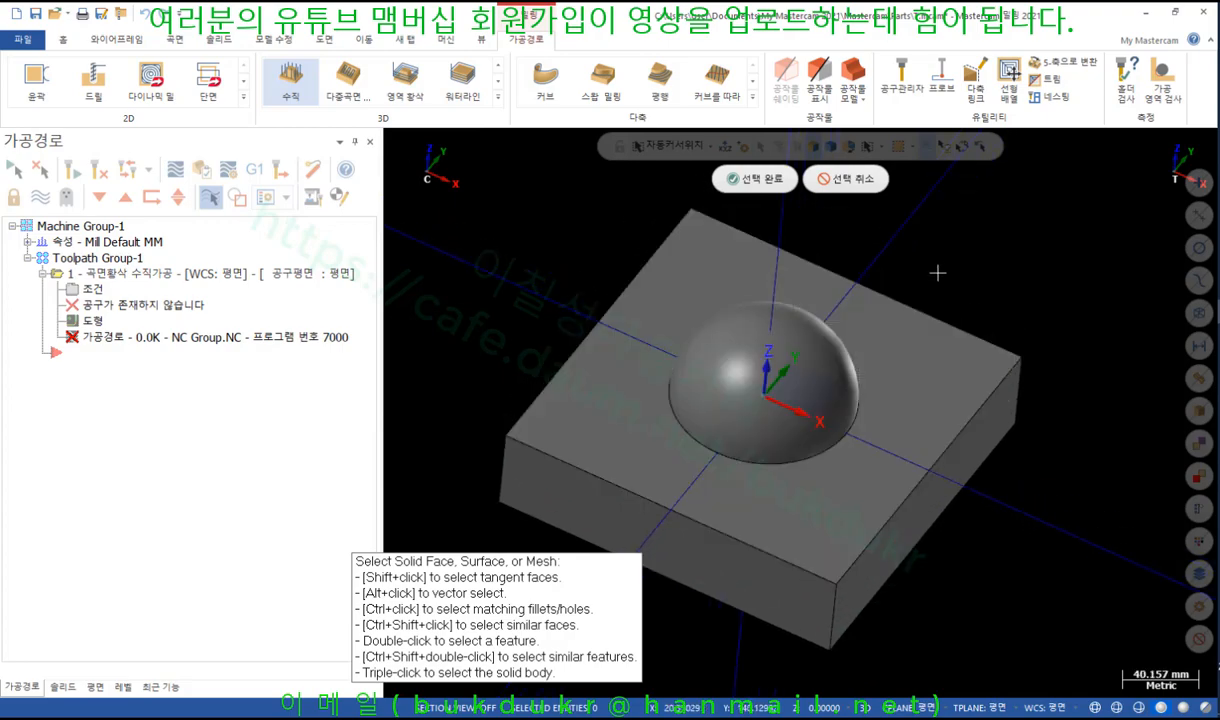
{"action": "triple_click", "coordinate": [910, 350]}
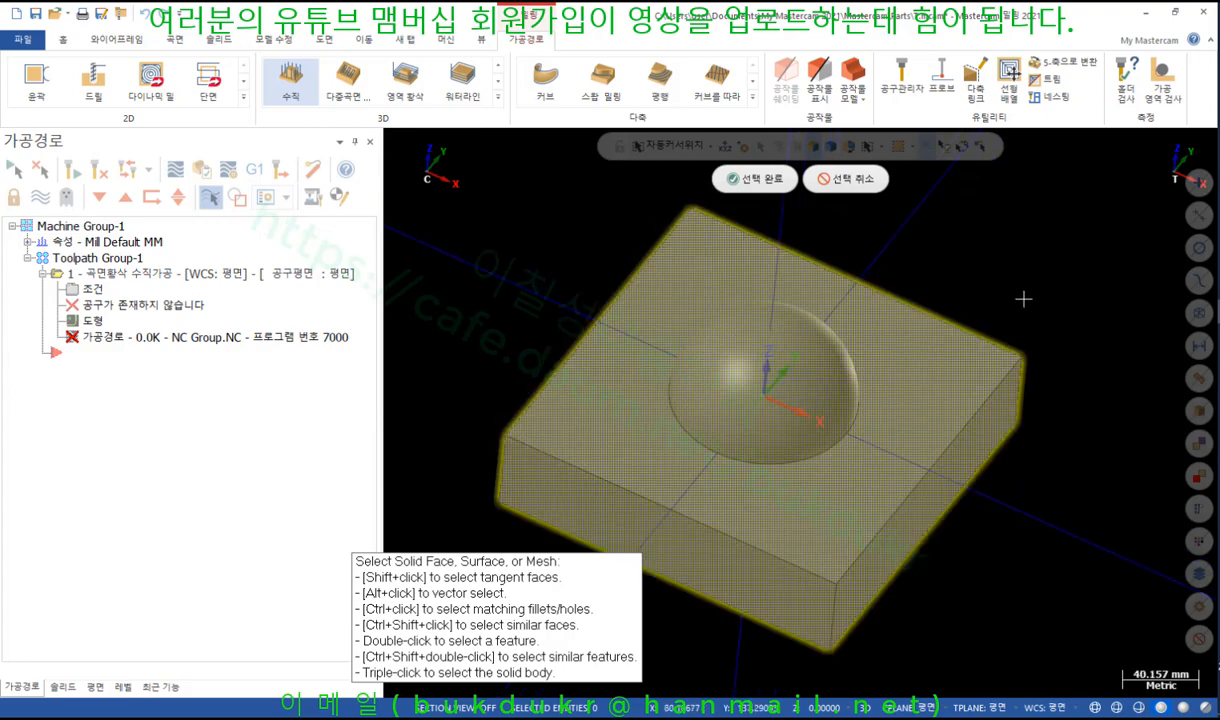
{"action": "left_click", "coordinate": [733, 177]}
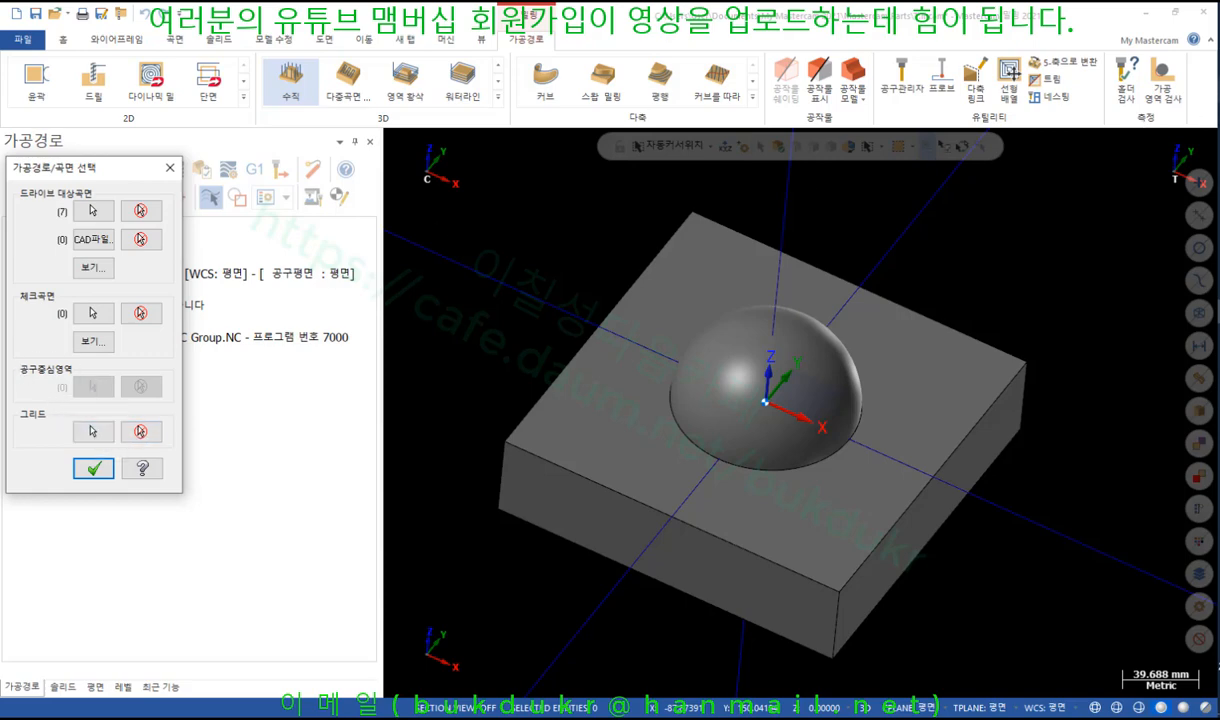
Step: Frame the 공구중심영역 and 그리드 sections of the toolpath surface selection with the red pen, and exit the annotation
{"action": "mouse_move", "coordinate": [67, 389]}
{"action": "left_mouse_down"}
{"action": "mouse_move", "coordinate": [25, 348]}
{"action": "mouse_move", "coordinate": [135, 343]}
{"action": "mouse_move", "coordinate": [55, 378]}
{"action": "mouse_move", "coordinate": [68, 390]}
{"action": "left_mouse_up"}
{"action": "mouse_move", "coordinate": [16, 400]}
{"action": "left_mouse_down"}
{"action": "mouse_move", "coordinate": [125, 435]}
{"action": "mouse_move", "coordinate": [168, 390]}
{"action": "mouse_move", "coordinate": [12, 378]}
{"action": "mouse_move", "coordinate": [14, 392]}
{"action": "left_mouse_up"}
{"action": "right_click", "coordinate": [400, 307]}
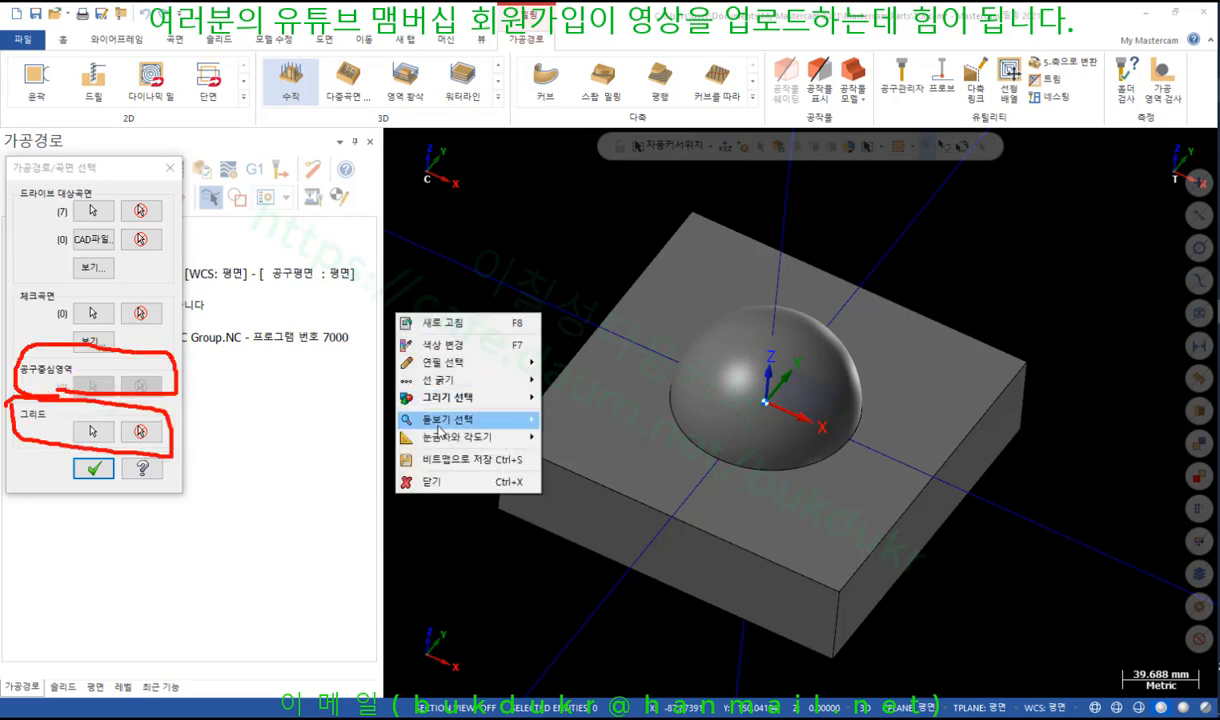
{"action": "left_click", "coordinate": [430, 461]}
Step: Define the plunge grid by two diagonally opposite corners of the block's top face and accept the surface selection
{"action": "left_click", "coordinate": [92, 431]}
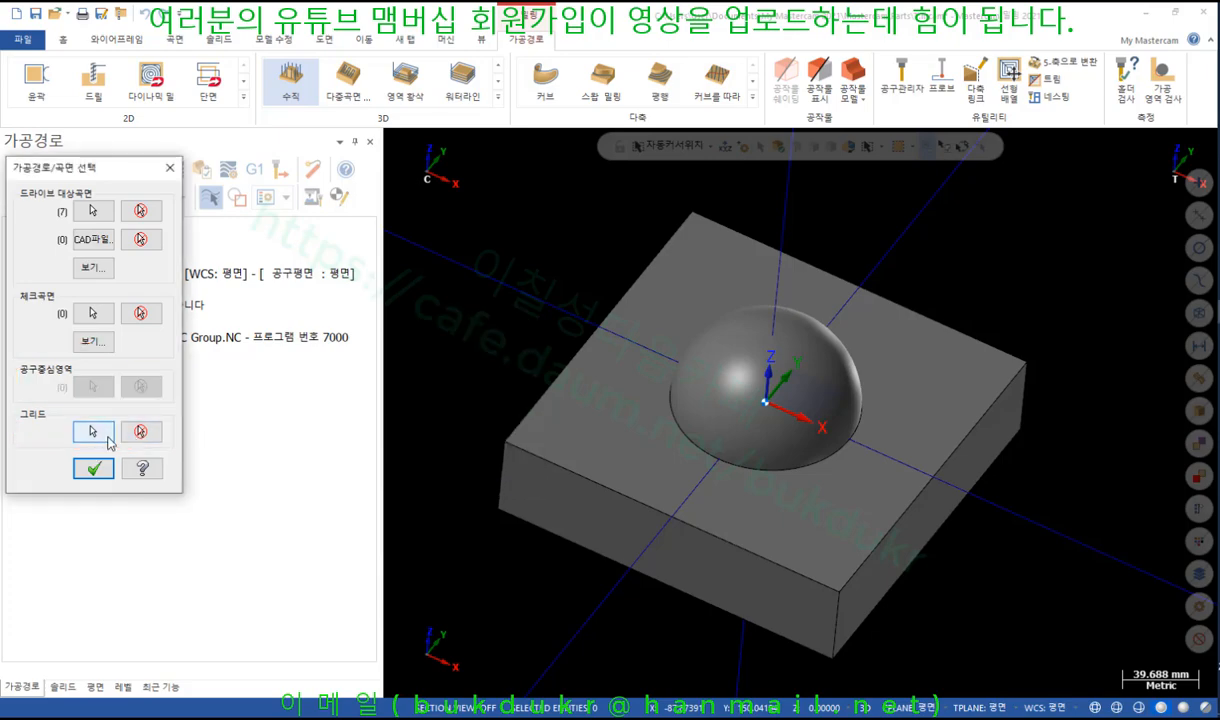
{"action": "left_click", "coordinate": [504, 441]}
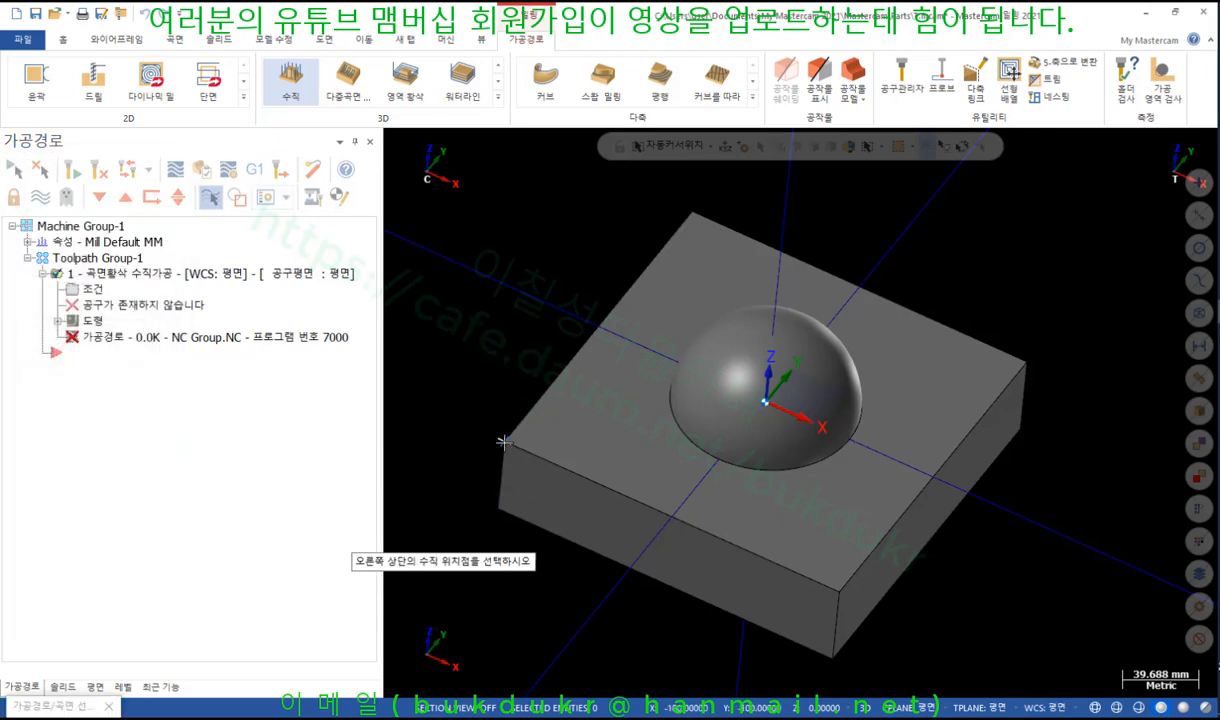
{"action": "left_click", "coordinate": [1026, 361]}
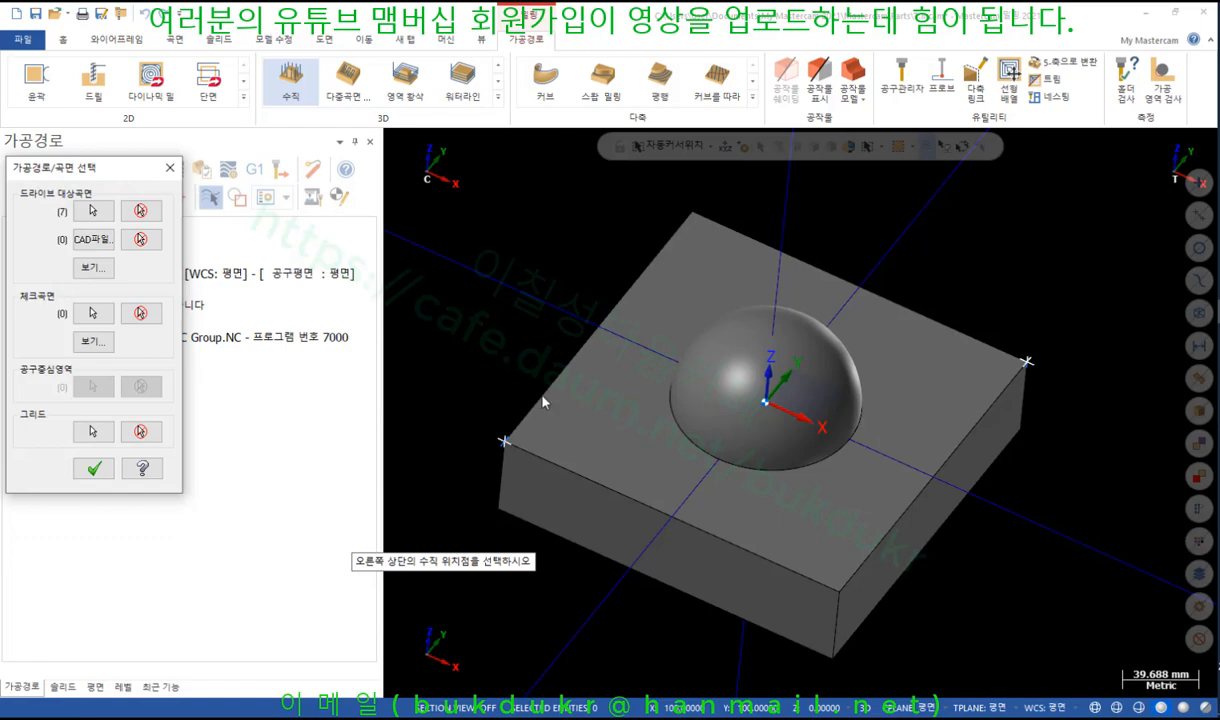
{"action": "left_click", "coordinate": [93, 468]}
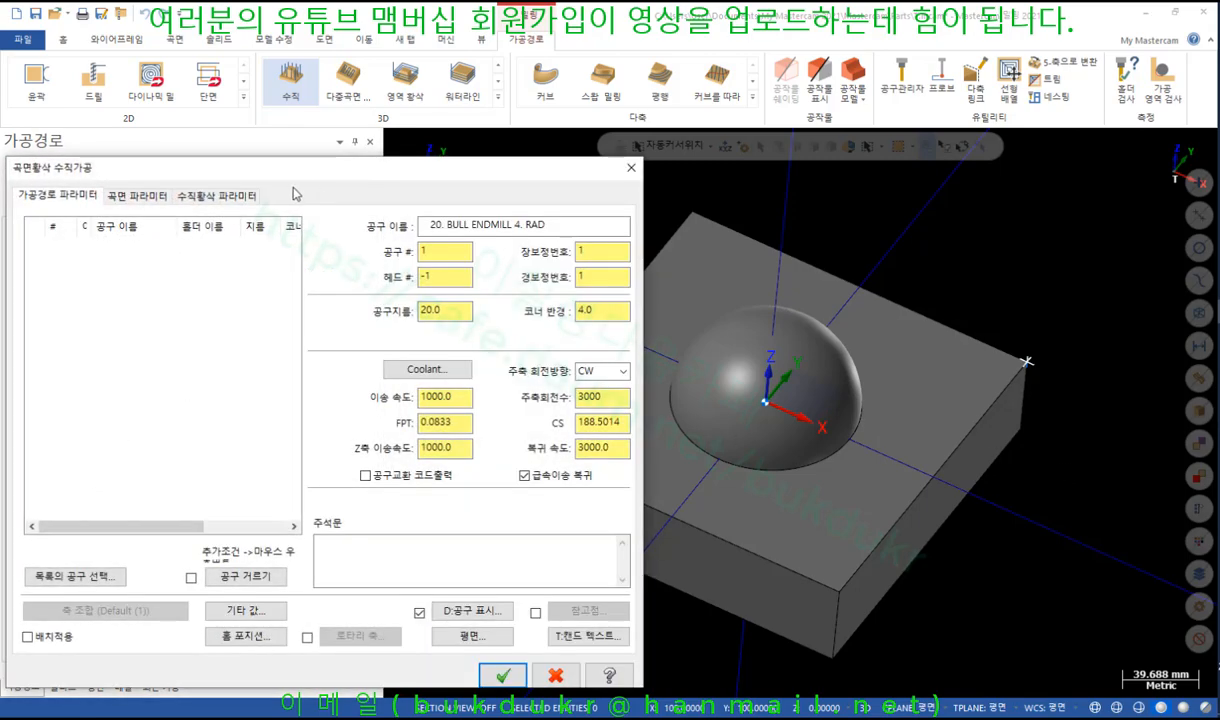
Step: Filter the tool library to bull-nose end mills and load the 20 mm end mill with a 2 mm corner radius
{"action": "left_click_drag", "start_coordinate": [279, 170], "coordinate": [462, 73]}
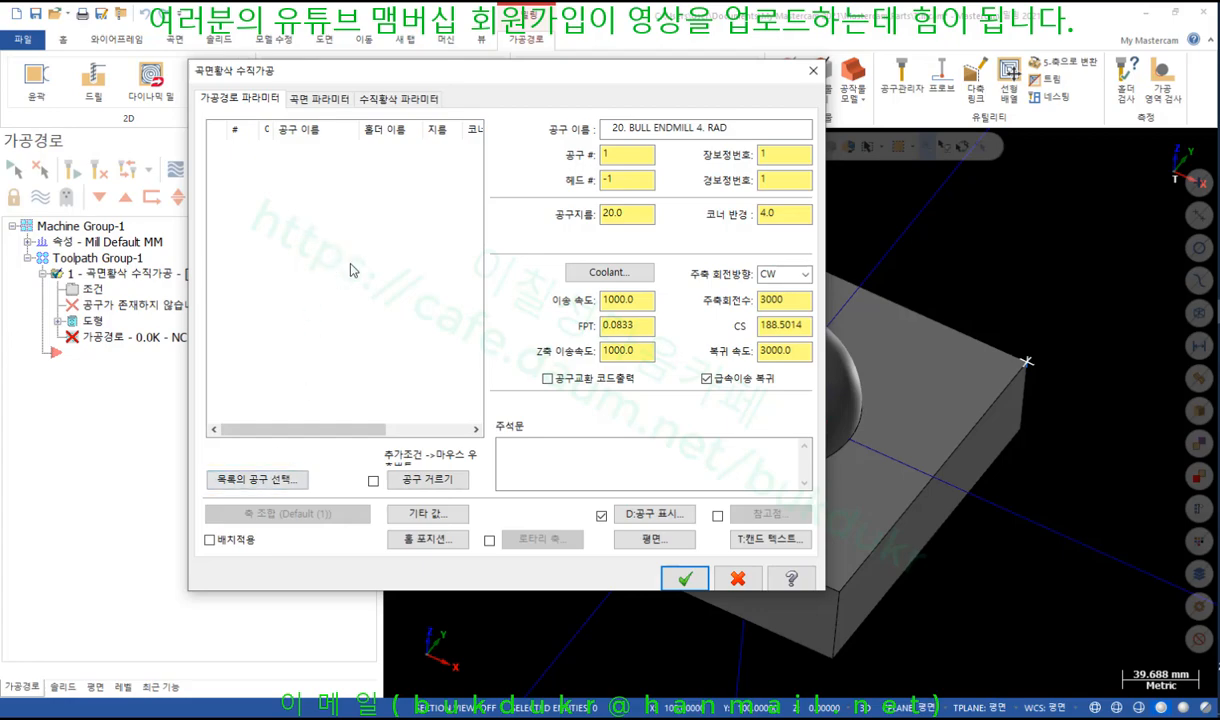
{"action": "left_click", "coordinate": [272, 481]}
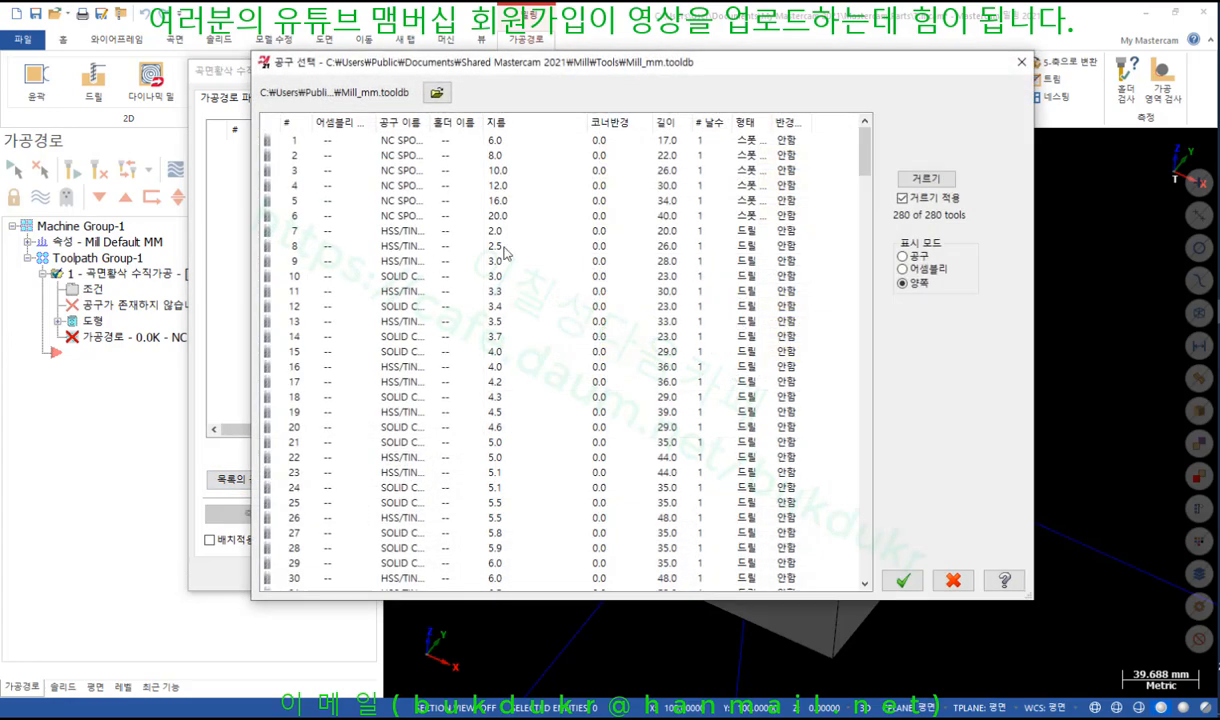
{"action": "left_click", "coordinate": [900, 180]}
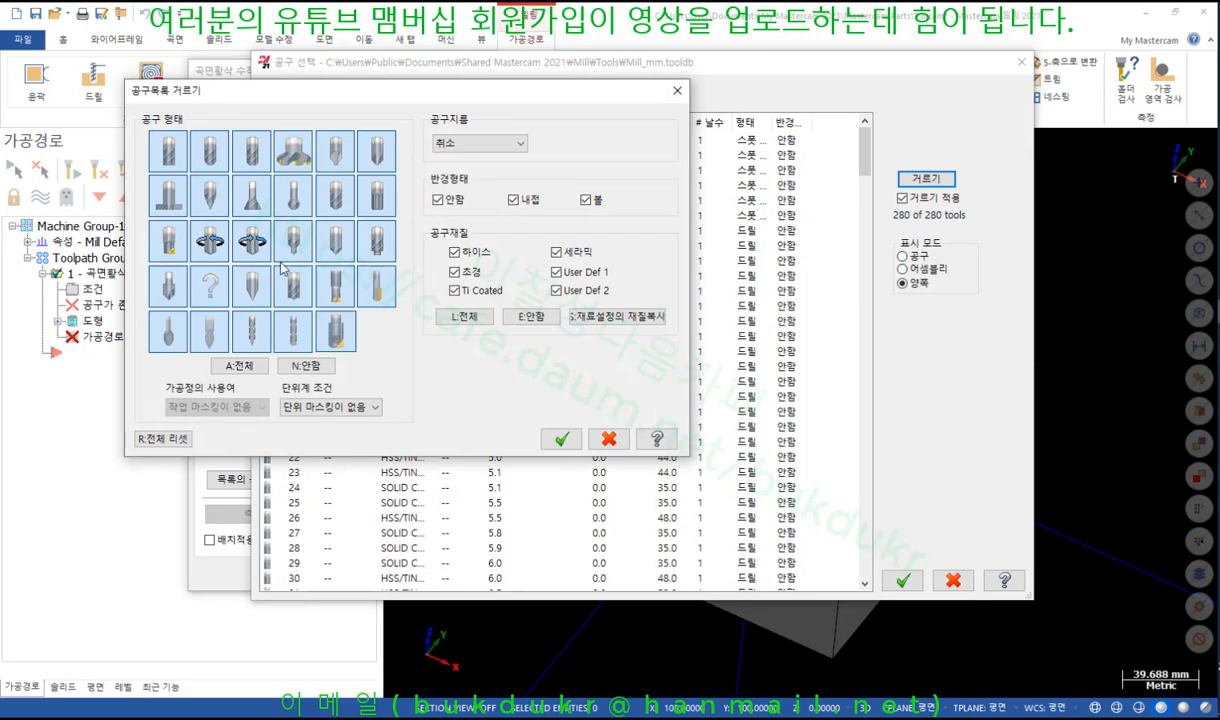
{"action": "left_click", "coordinate": [252, 152]}
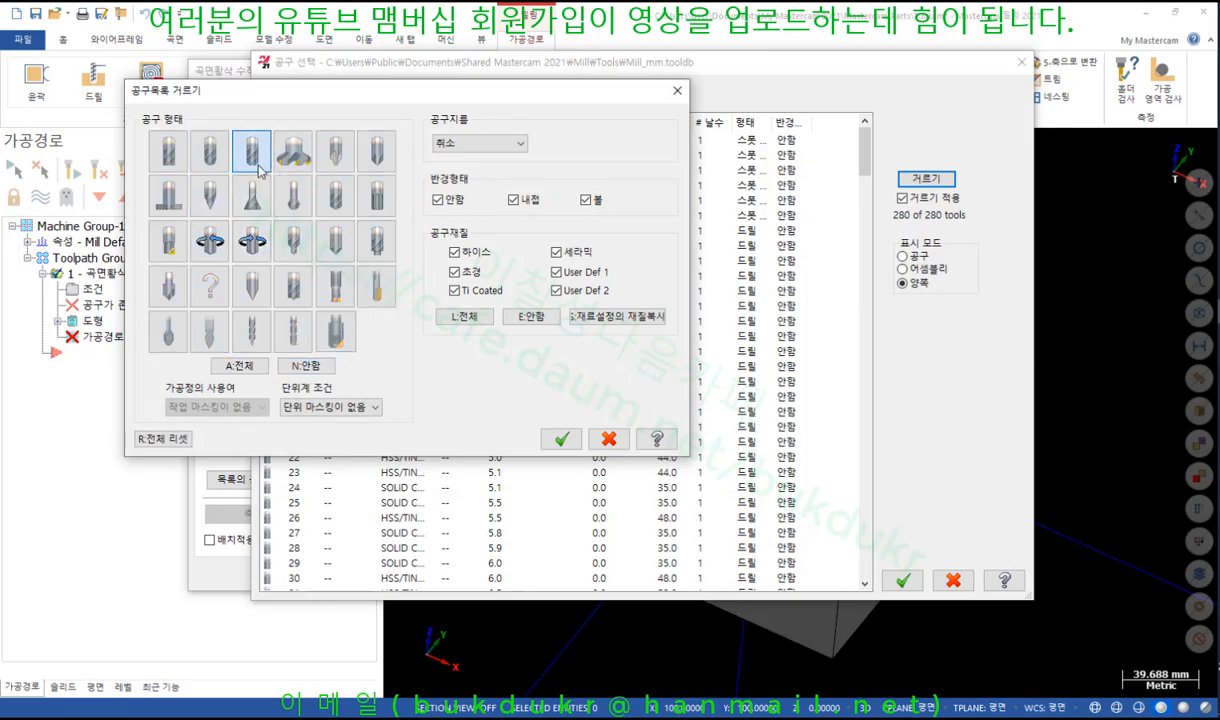
{"action": "left_click", "coordinate": [561, 438]}
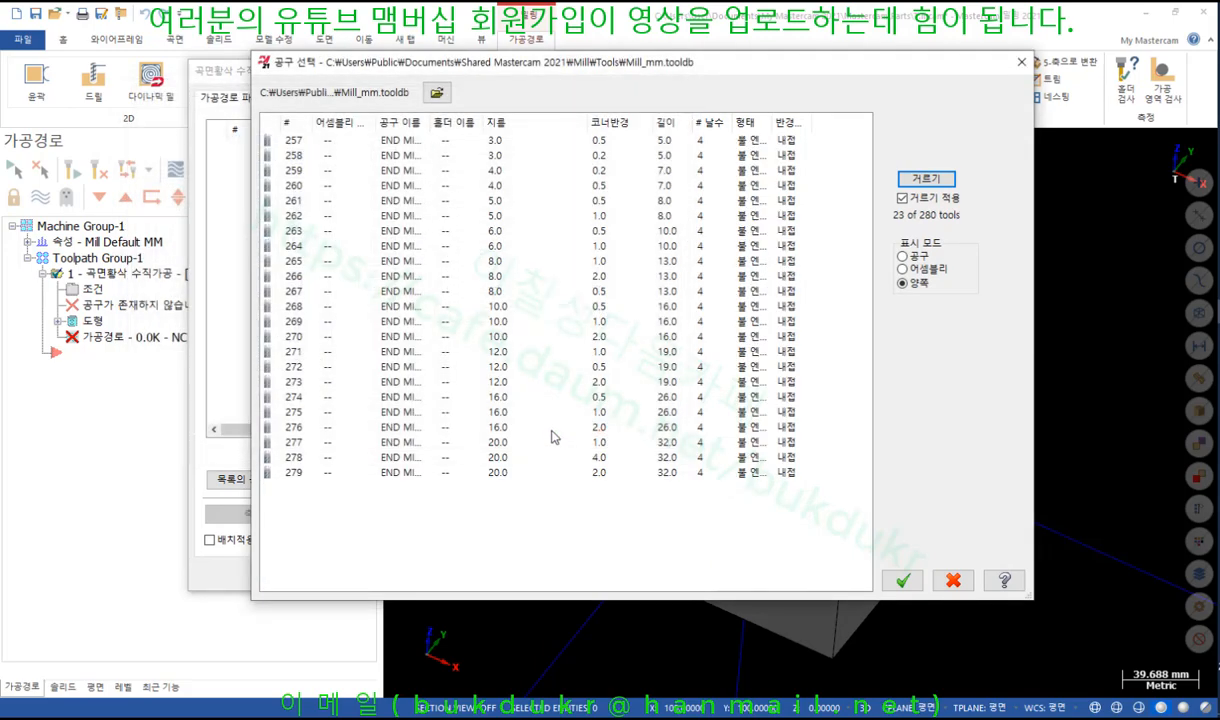
{"action": "double_click", "coordinate": [478, 475]}
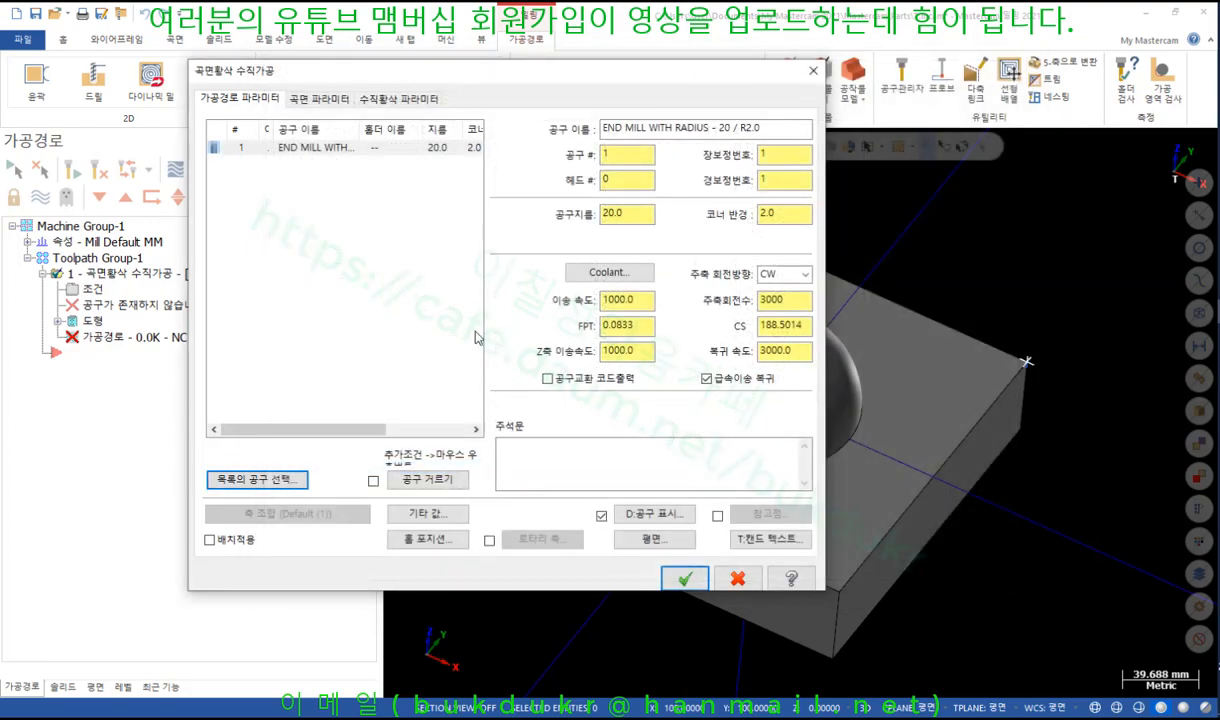
Step: Open the loaded end mill's geometry definition and mark its corner radius value and both rounded bottom corners with the red pen
{"action": "left_click", "coordinate": [313, 148]}
{"action": "double_click", "coordinate": [313, 148]}
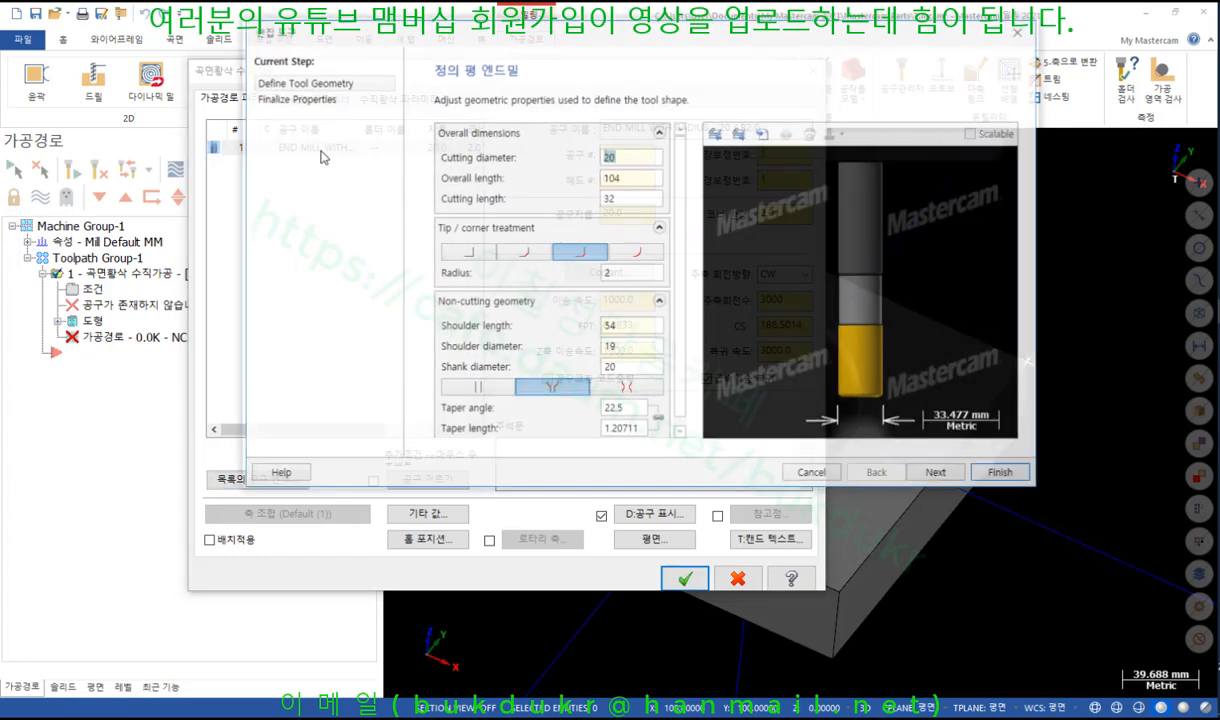
{"action": "scroll", "coordinate": [845, 418], "scroll_direction": "up", "scroll_amount": 5}
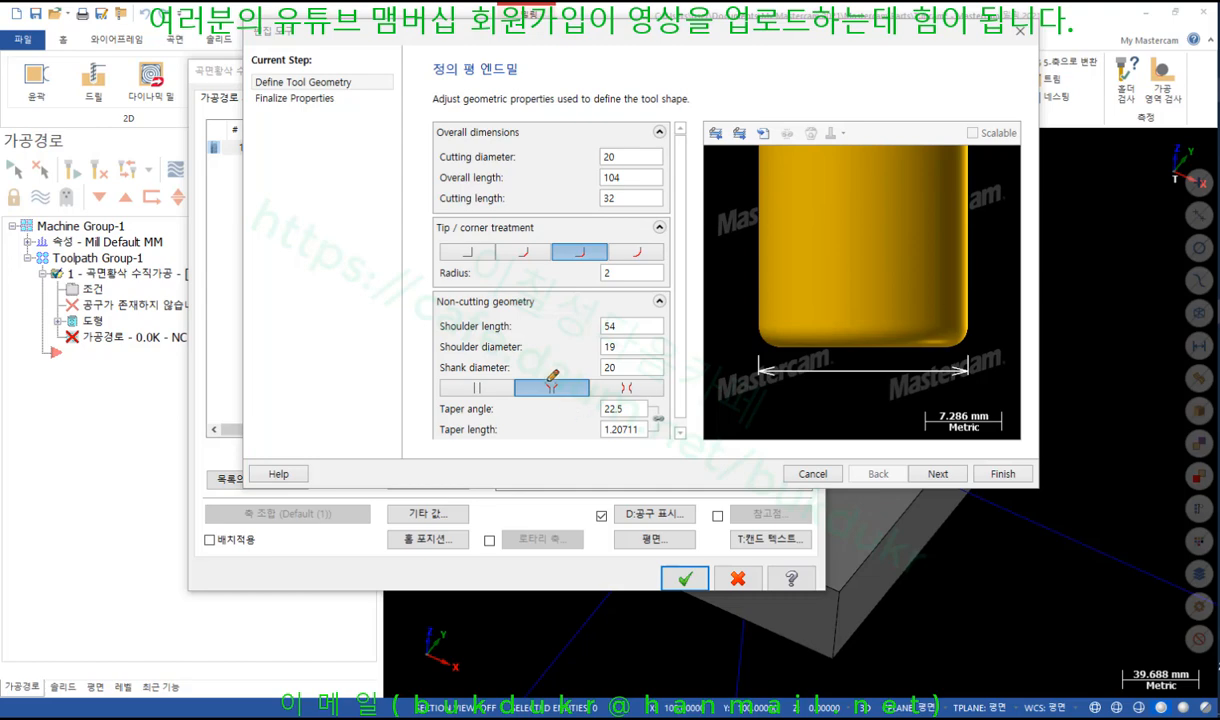
{"action": "mouse_move", "coordinate": [611, 291]}
{"action": "left_mouse_down"}
{"action": "mouse_move", "coordinate": [597, 262]}
{"action": "mouse_move", "coordinate": [611, 291]}
{"action": "left_mouse_up"}
{"action": "left_click_drag", "start_coordinate": [758, 321], "coordinate": [772, 341]}
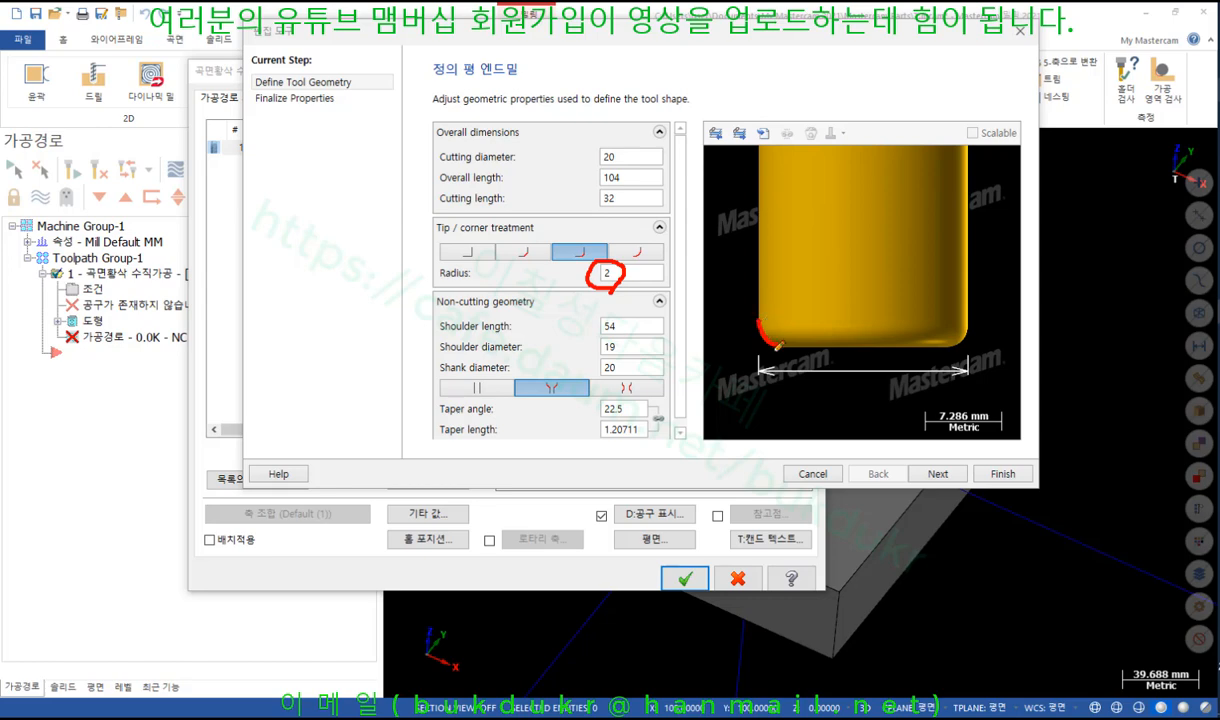
{"action": "mouse_move", "coordinate": [777, 344]}
{"action": "left_mouse_down"}
{"action": "mouse_move", "coordinate": [793, 346]}
{"action": "mouse_move", "coordinate": [804, 280]}
{"action": "mouse_move", "coordinate": [803, 255]}
{"action": "mouse_move", "coordinate": [788, 252]}
{"action": "mouse_move", "coordinate": [767, 260]}
{"action": "mouse_move", "coordinate": [765, 330]}
{"action": "mouse_move", "coordinate": [800, 343]}
{"action": "left_mouse_up"}
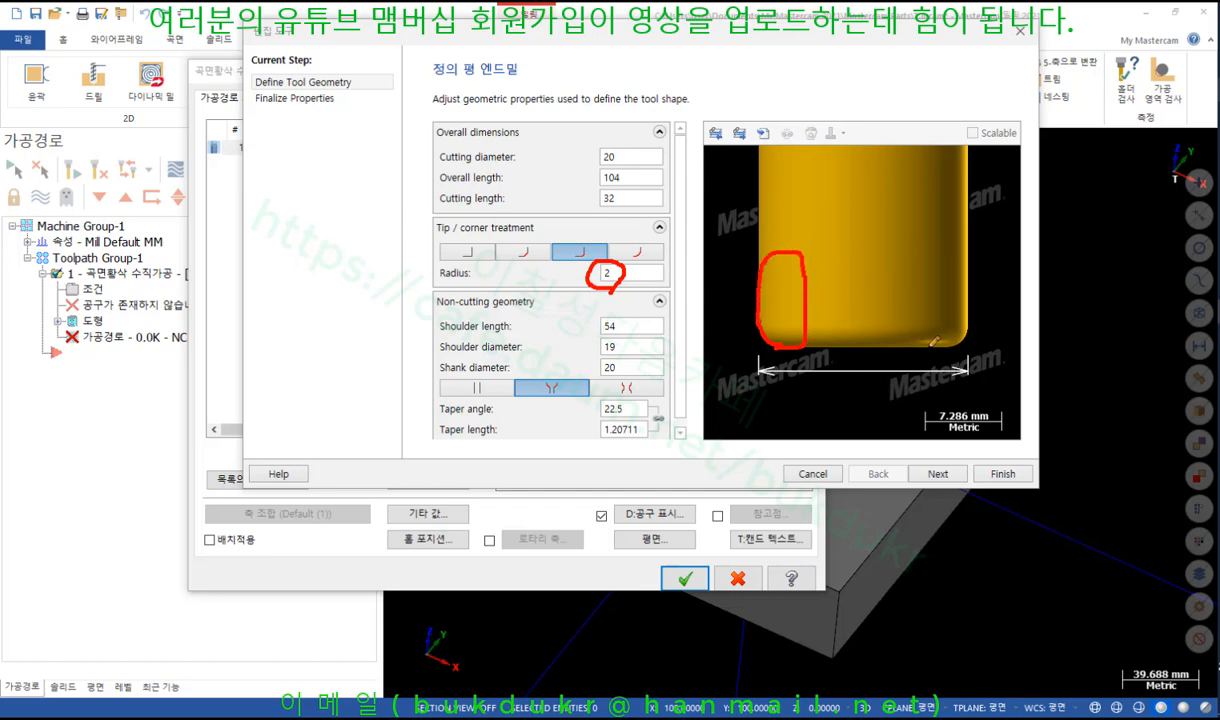
{"action": "mouse_move", "coordinate": [934, 277]}
{"action": "left_mouse_down"}
{"action": "mouse_move", "coordinate": [966, 272]}
{"action": "mouse_move", "coordinate": [966, 322]}
{"action": "mouse_move", "coordinate": [941, 347]}
{"action": "left_mouse_up"}
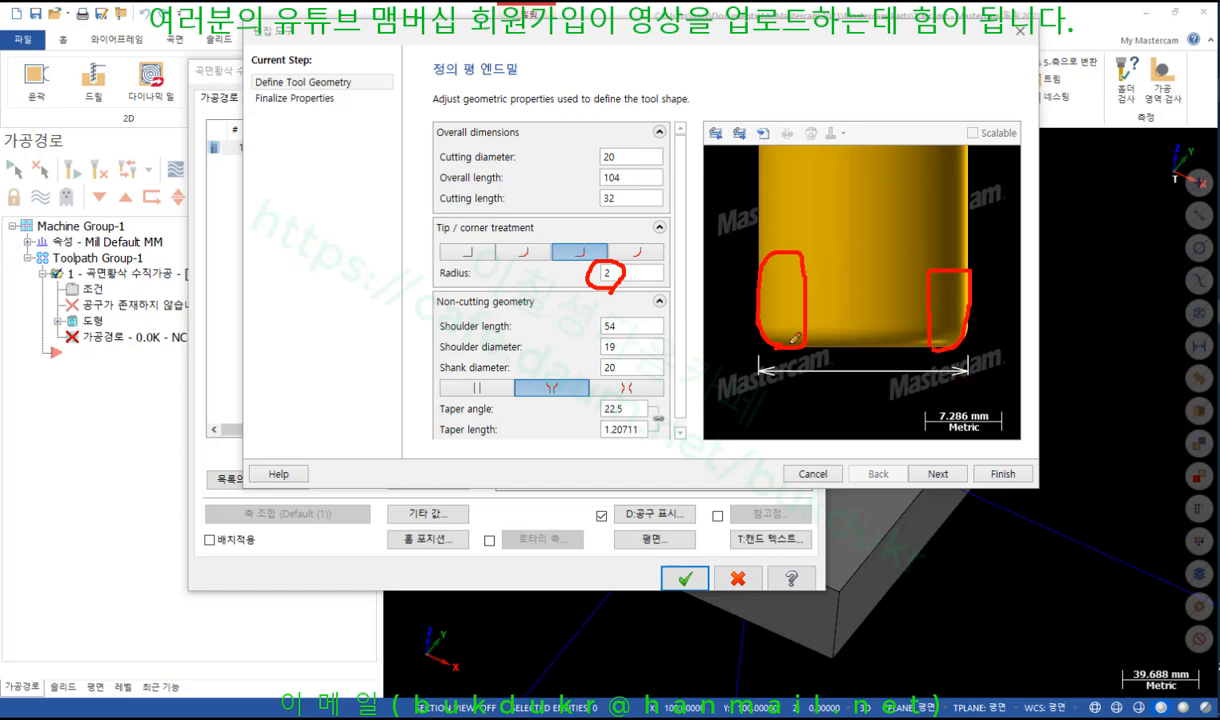
Step: Circle the insert areas at both tool corners, underline the radius, link the circles with a red line, and exit the annotation
{"action": "mouse_move", "coordinate": [781, 338]}
{"action": "left_mouse_down"}
{"action": "mouse_move", "coordinate": [760, 330]}
{"action": "mouse_move", "coordinate": [770, 295]}
{"action": "mouse_move", "coordinate": [800, 300]}
{"action": "mouse_move", "coordinate": [815, 333]}
{"action": "left_mouse_up"}
{"action": "left_click_drag", "start_coordinate": [596, 290], "coordinate": [631, 290]}
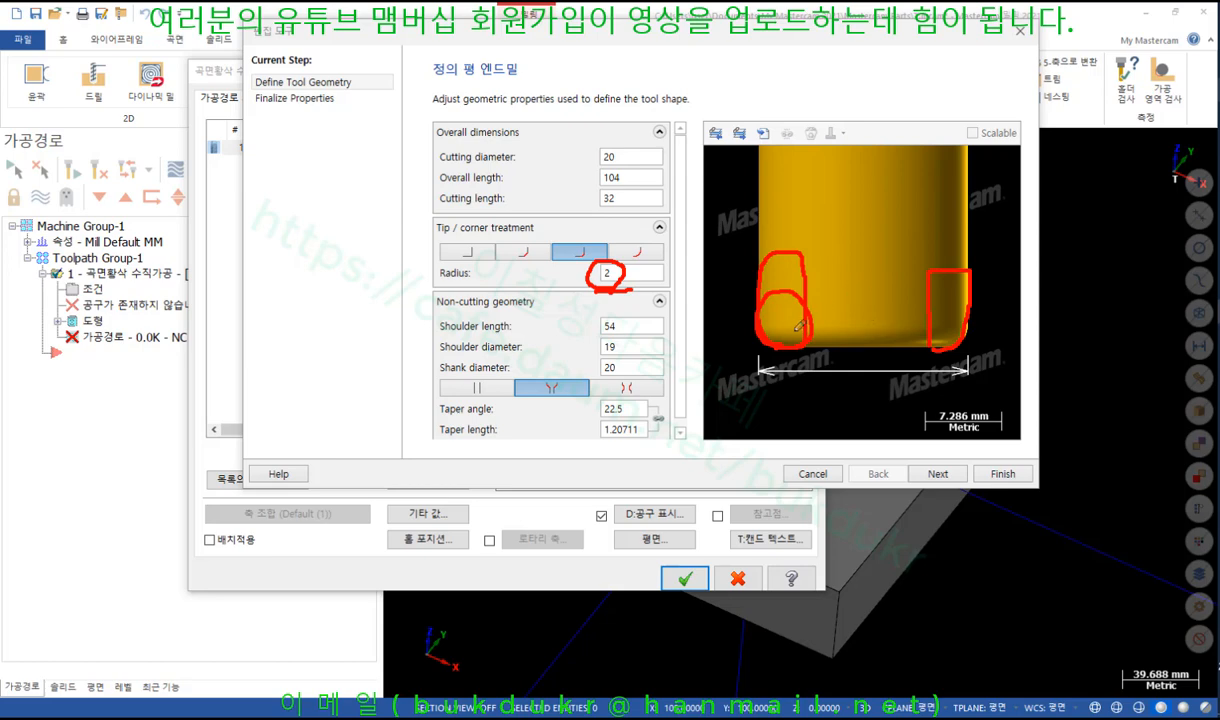
{"action": "left_click_drag", "start_coordinate": [784, 322], "coordinate": [782, 405]}
{"action": "mouse_move", "coordinate": [782, 347]}
{"action": "left_mouse_down"}
{"action": "mouse_move", "coordinate": [755, 320]}
{"action": "mouse_move", "coordinate": [803, 331]}
{"action": "mouse_move", "coordinate": [794, 342]}
{"action": "left_mouse_up"}
{"action": "mouse_move", "coordinate": [931, 337]}
{"action": "left_mouse_down"}
{"action": "mouse_move", "coordinate": [908, 345]}
{"action": "mouse_move", "coordinate": [935, 294]}
{"action": "mouse_move", "coordinate": [960, 332]}
{"action": "mouse_move", "coordinate": [941, 292]}
{"action": "mouse_move", "coordinate": [948, 325]}
{"action": "left_mouse_up"}
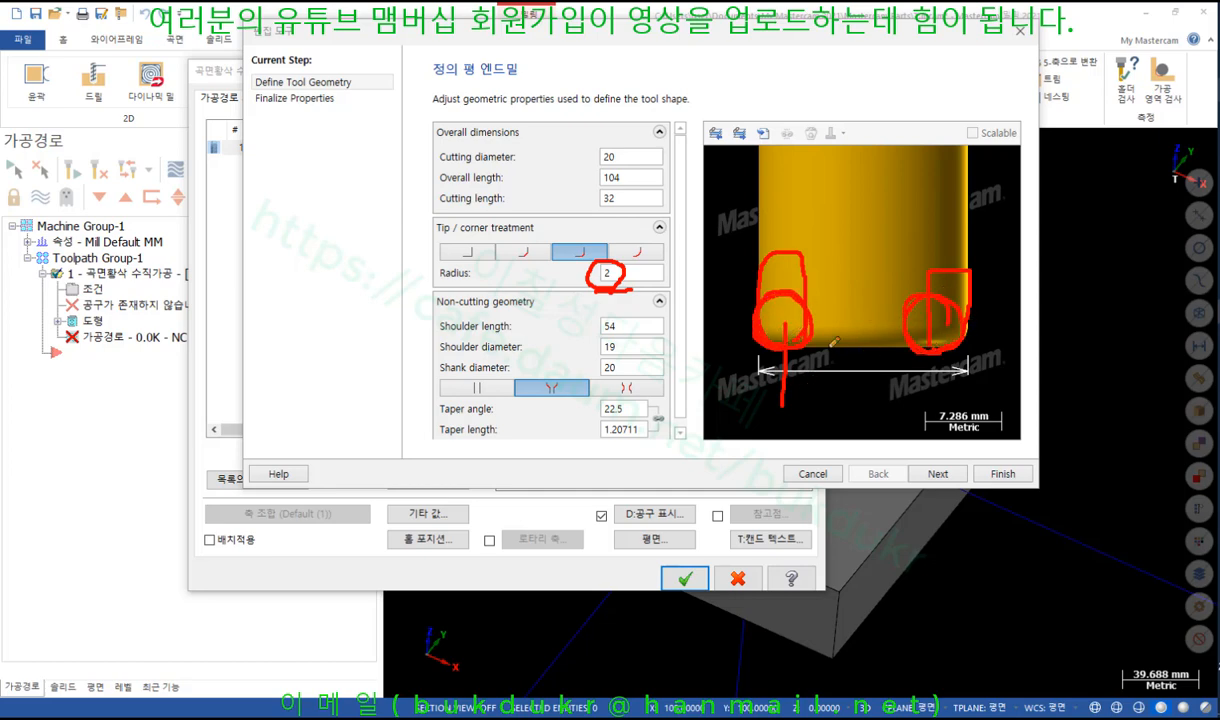
{"action": "mouse_move", "coordinate": [792, 340]}
{"action": "left_mouse_down"}
{"action": "mouse_move", "coordinate": [856, 327]}
{"action": "mouse_move", "coordinate": [902, 335]}
{"action": "left_mouse_up"}
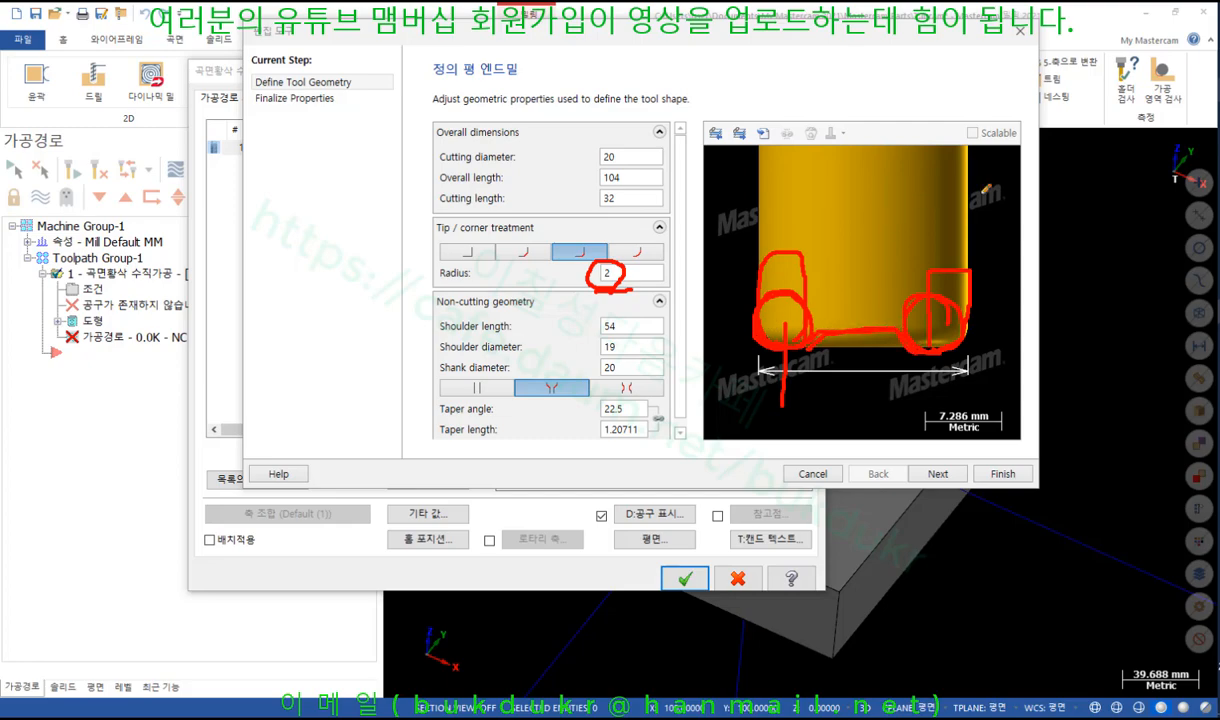
{"action": "right_click", "coordinate": [936, 178]}
{"action": "left_click", "coordinate": [972, 349]}
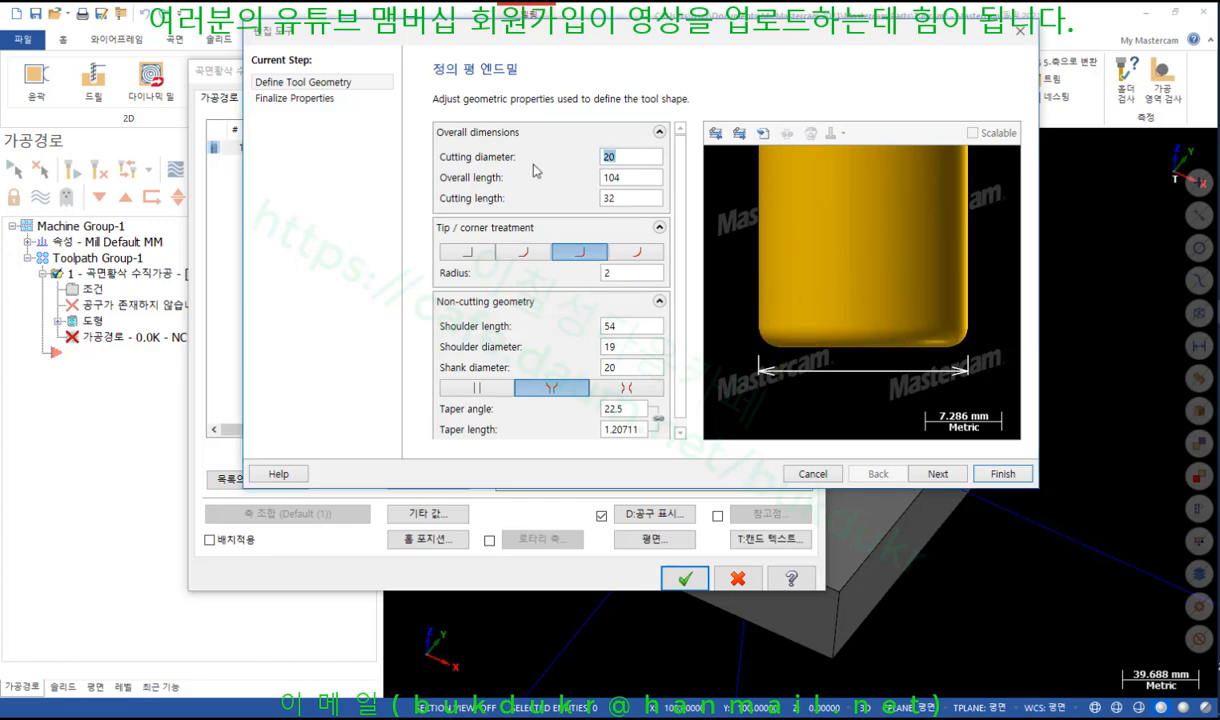
Step: Set the tool's cutting diameter to 80 and its corner radius to 10
{"action": "type", "text": "80"}
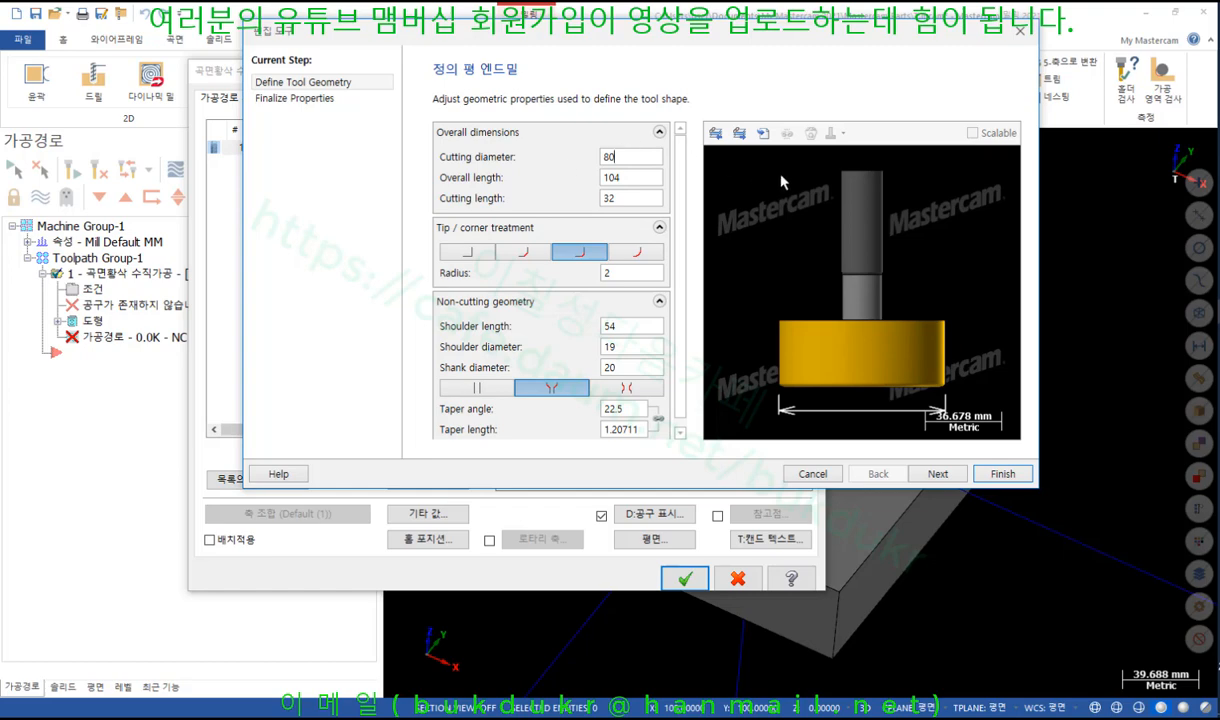
{"action": "left_click", "coordinate": [608, 178]}
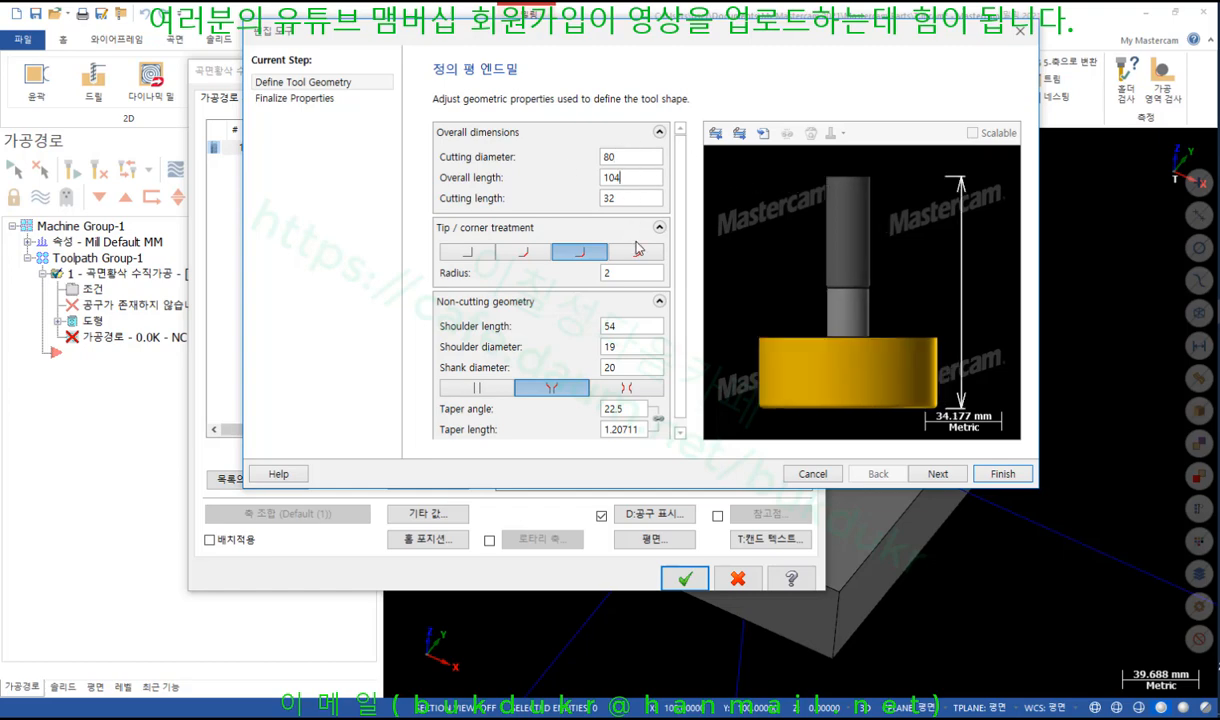
{"action": "left_click", "coordinate": [634, 272]}
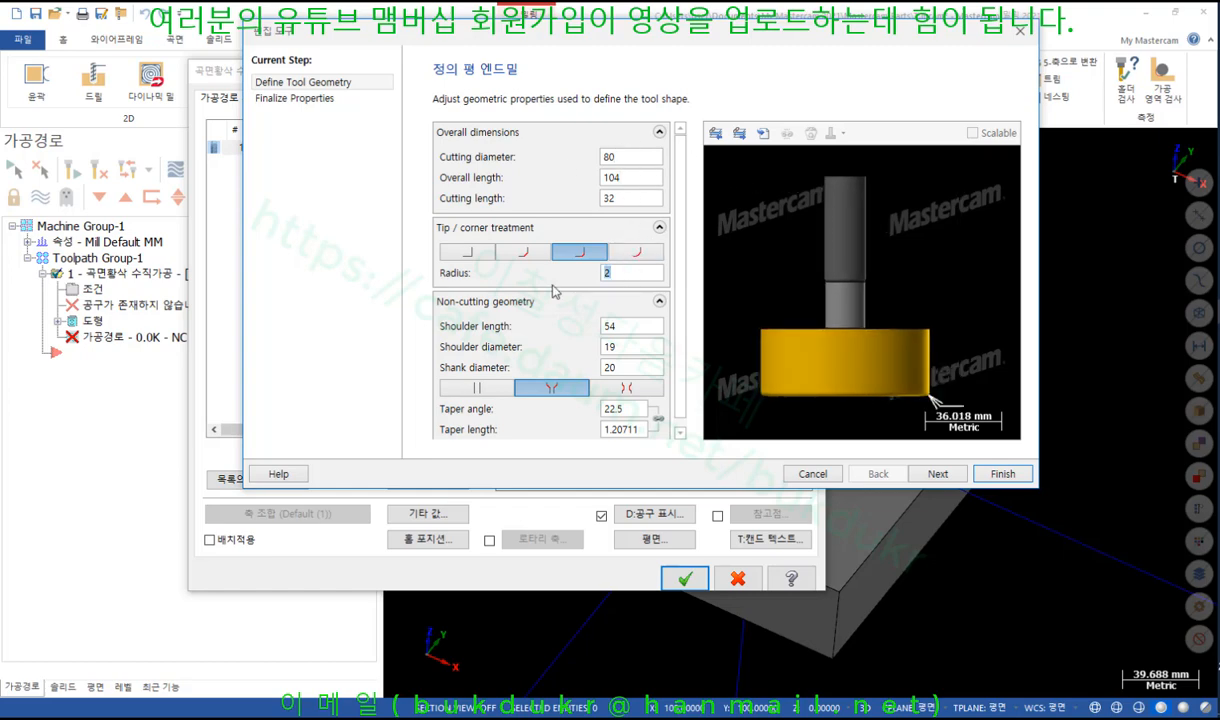
{"action": "type", "text": "10"}
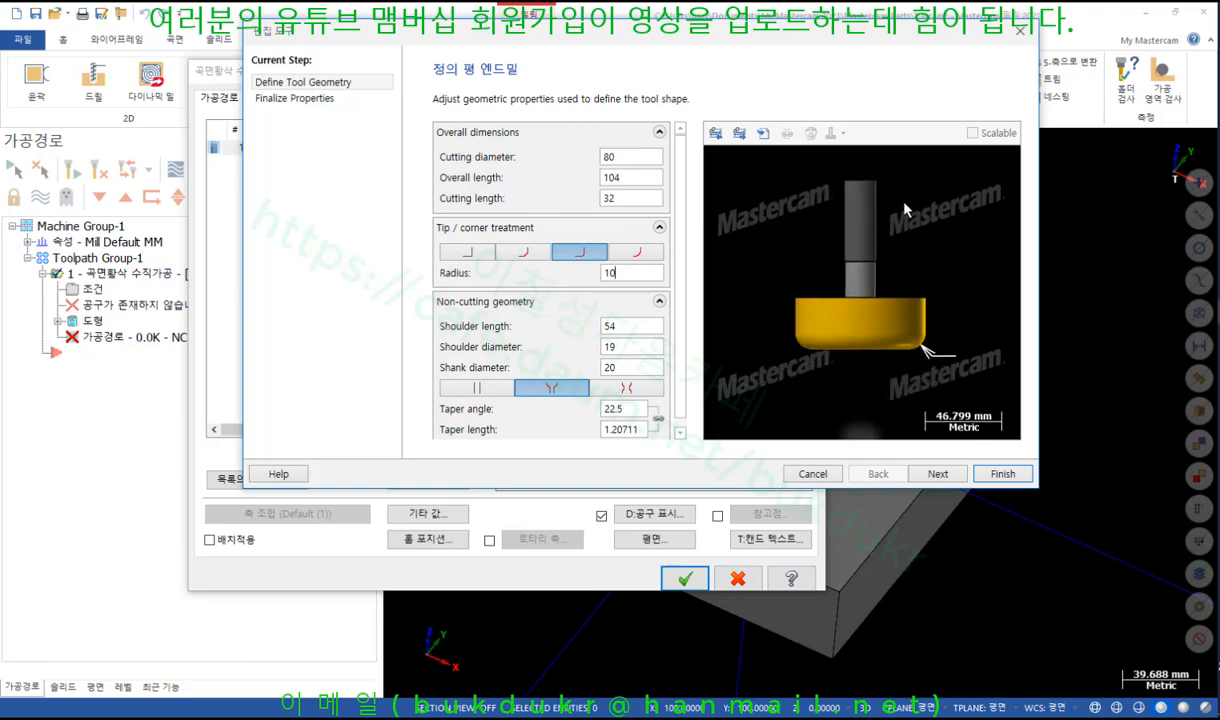
{"action": "scroll", "coordinate": [806, 349], "scroll_direction": "up", "scroll_amount": 3}
{"action": "scroll", "coordinate": [842, 260], "scroll_direction": "down", "scroll_amount": 1}
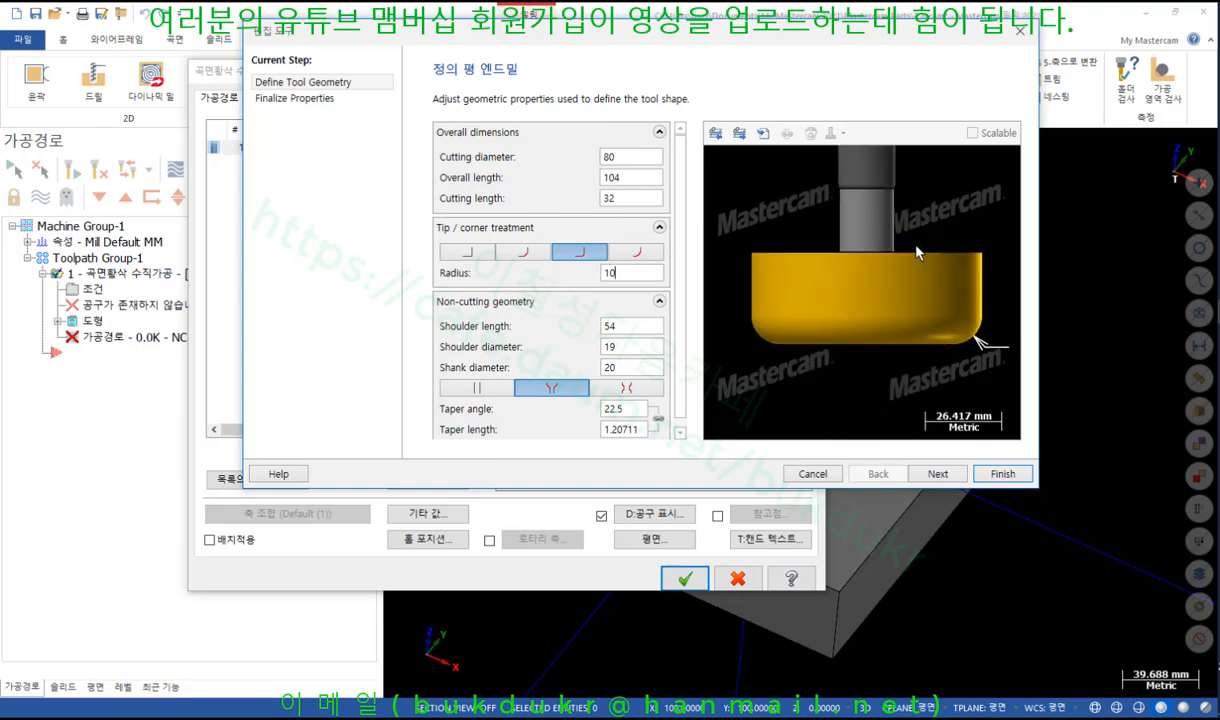
{"action": "scroll", "coordinate": [917, 253], "scroll_direction": "down", "scroll_amount": 2}
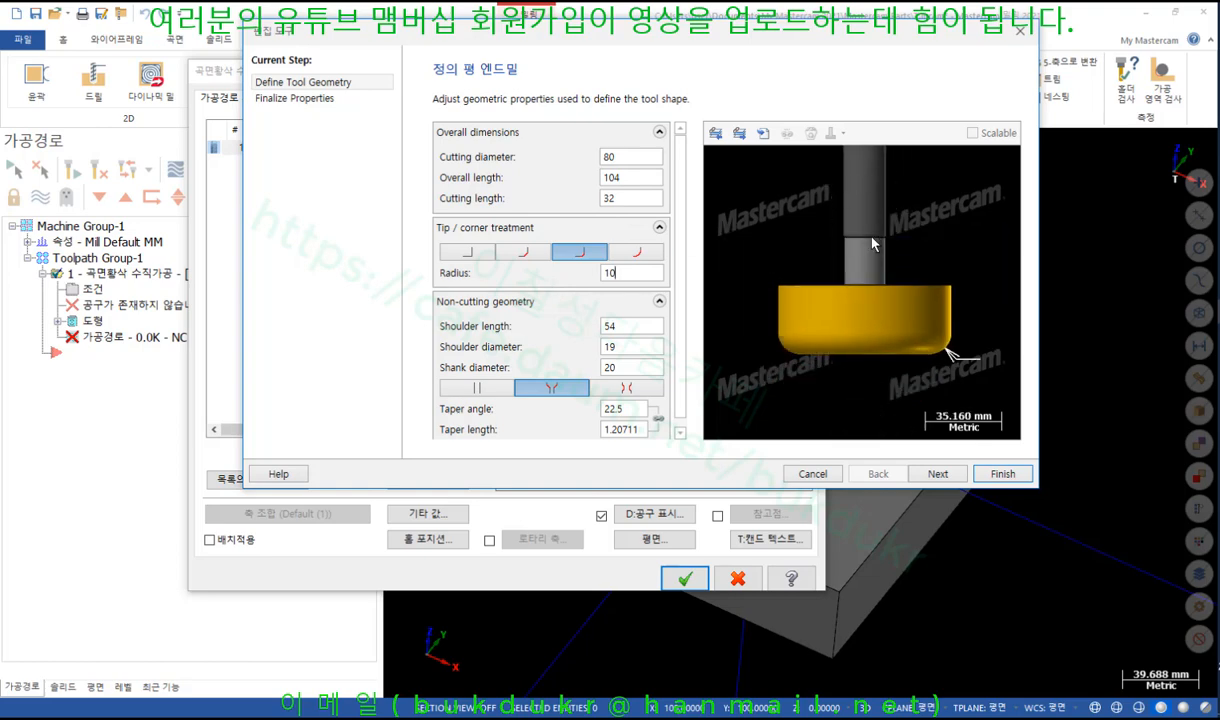
{"action": "scroll", "coordinate": [860, 330], "scroll_direction": "up", "scroll_amount": 2}
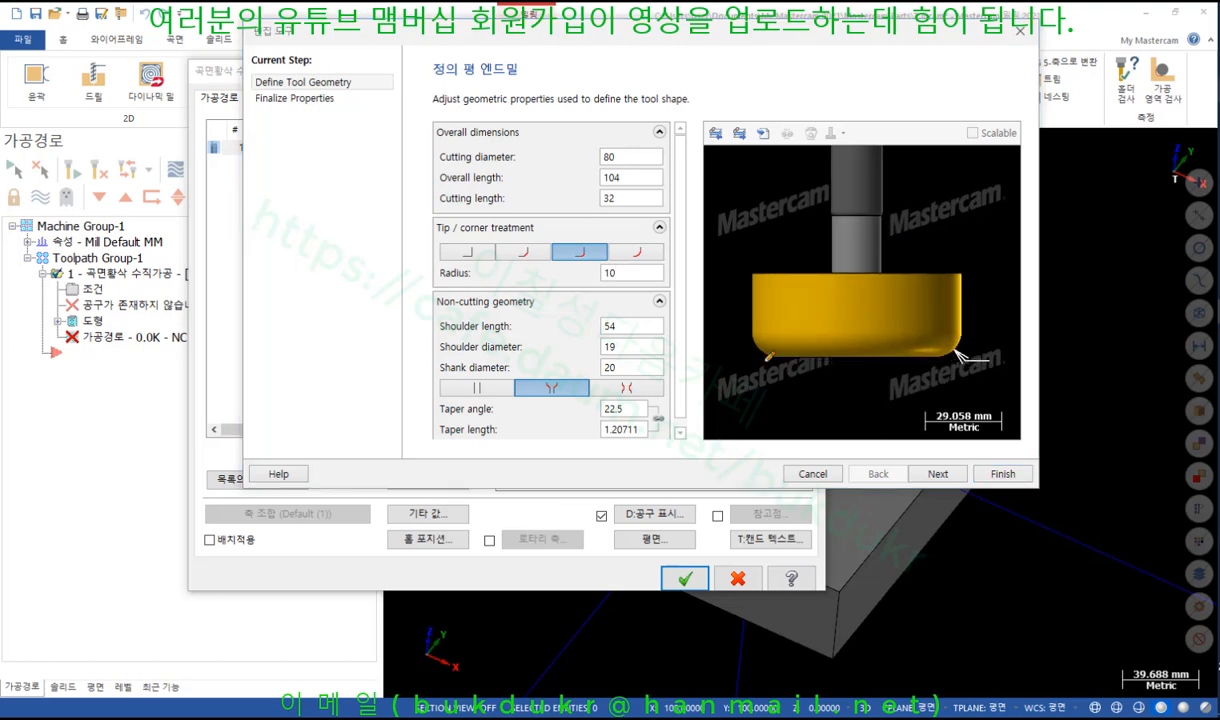
Step: Mark the corner inserts, flat underside, plunge direction and cutter body on the tool preview in red, and exit the annotation
{"action": "mouse_move", "coordinate": [768, 357]}
{"action": "left_mouse_down"}
{"action": "mouse_move", "coordinate": [753, 336]}
{"action": "mouse_move", "coordinate": [781, 314]}
{"action": "mouse_move", "coordinate": [753, 330]}
{"action": "mouse_move", "coordinate": [760, 352]}
{"action": "mouse_move", "coordinate": [797, 348]}
{"action": "mouse_move", "coordinate": [766, 339]}
{"action": "mouse_move", "coordinate": [913, 333]}
{"action": "mouse_move", "coordinate": [935, 356]}
{"action": "mouse_move", "coordinate": [958, 342]}
{"action": "mouse_move", "coordinate": [941, 320]}
{"action": "mouse_move", "coordinate": [927, 354]}
{"action": "left_mouse_up"}
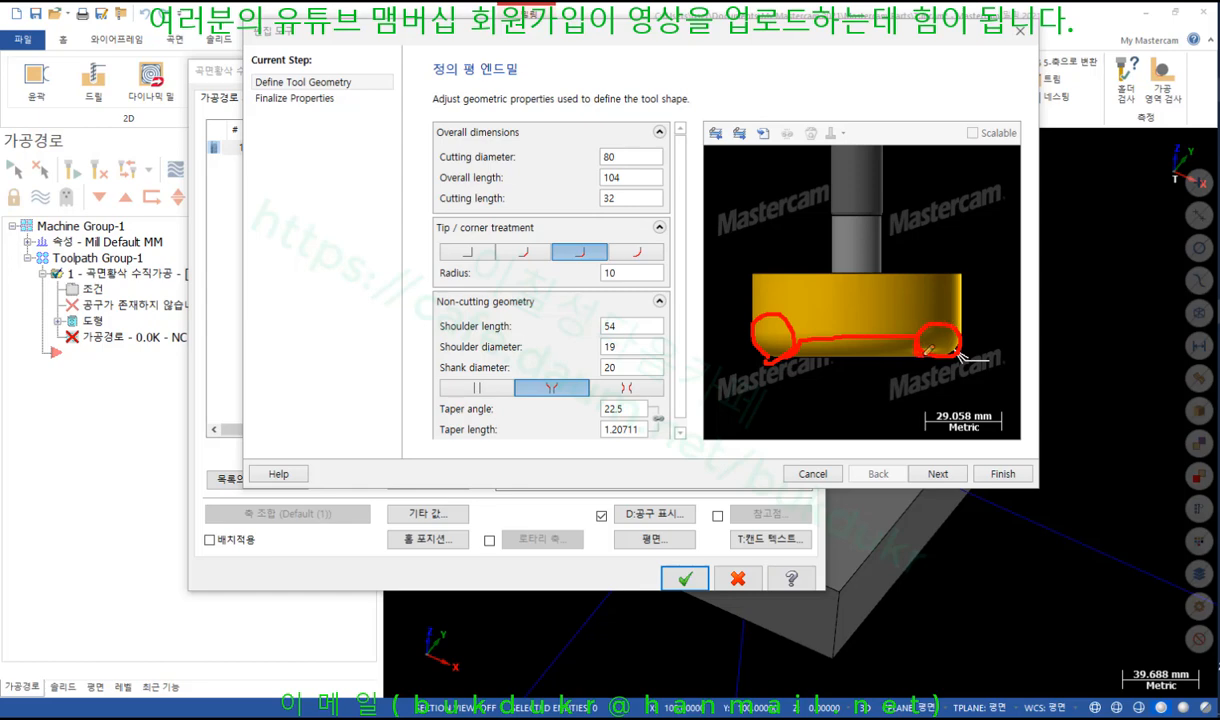
{"action": "left_click_drag", "start_coordinate": [791, 339], "coordinate": [918, 344]}
{"action": "left_click_drag", "start_coordinate": [802, 342], "coordinate": [922, 344]}
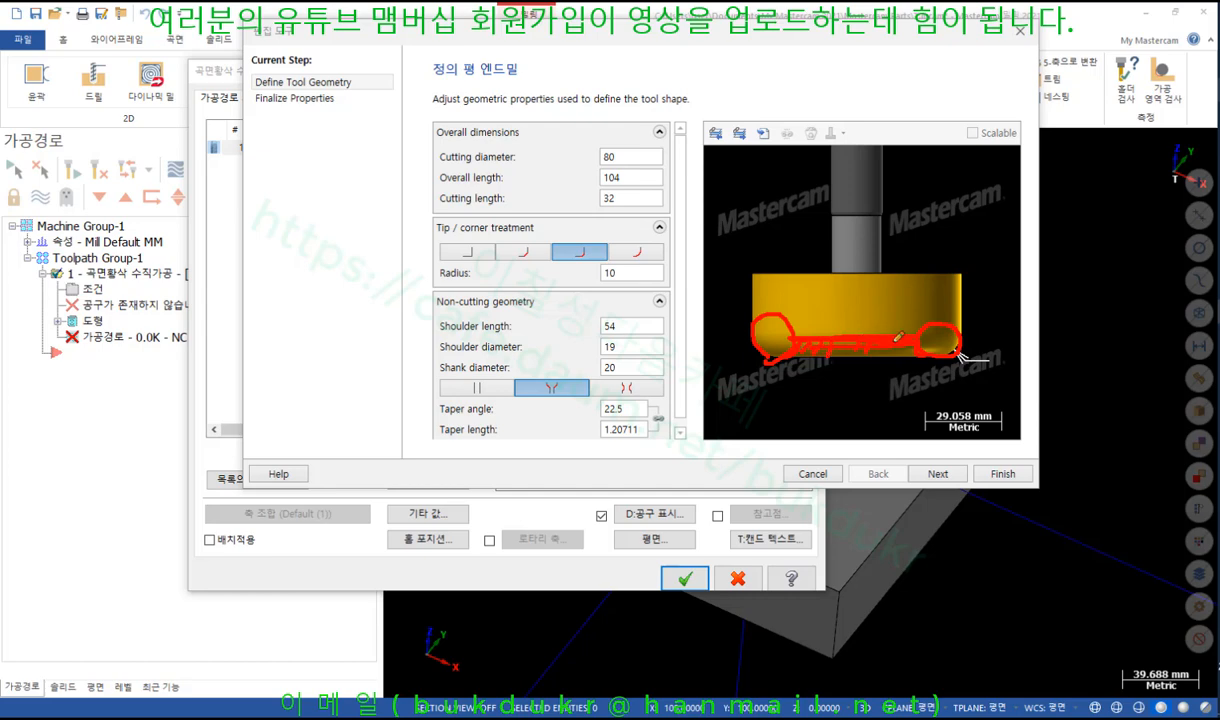
{"action": "mouse_move", "coordinate": [850, 346]}
{"action": "left_mouse_down"}
{"action": "mouse_move", "coordinate": [848, 400]}
{"action": "mouse_move", "coordinate": [879, 377]}
{"action": "left_mouse_up"}
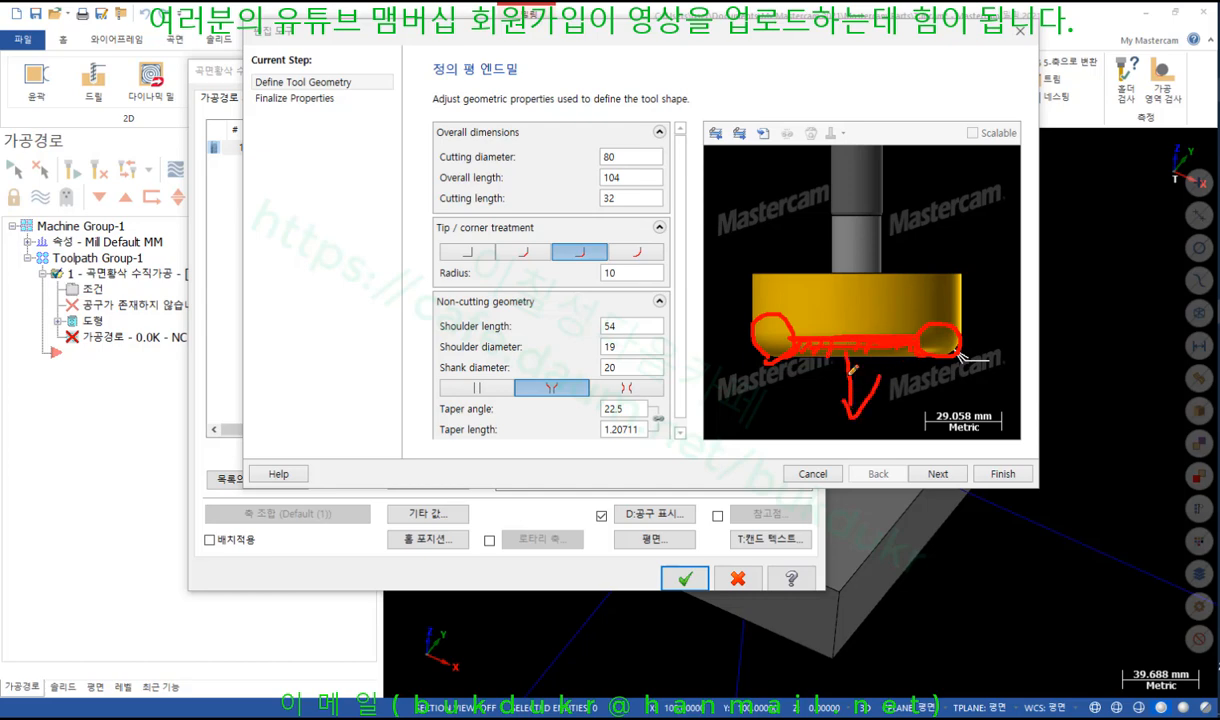
{"action": "mouse_move", "coordinate": [787, 352]}
{"action": "left_mouse_down"}
{"action": "mouse_move", "coordinate": [928, 352]}
{"action": "mouse_move", "coordinate": [817, 361]}
{"action": "left_mouse_up"}
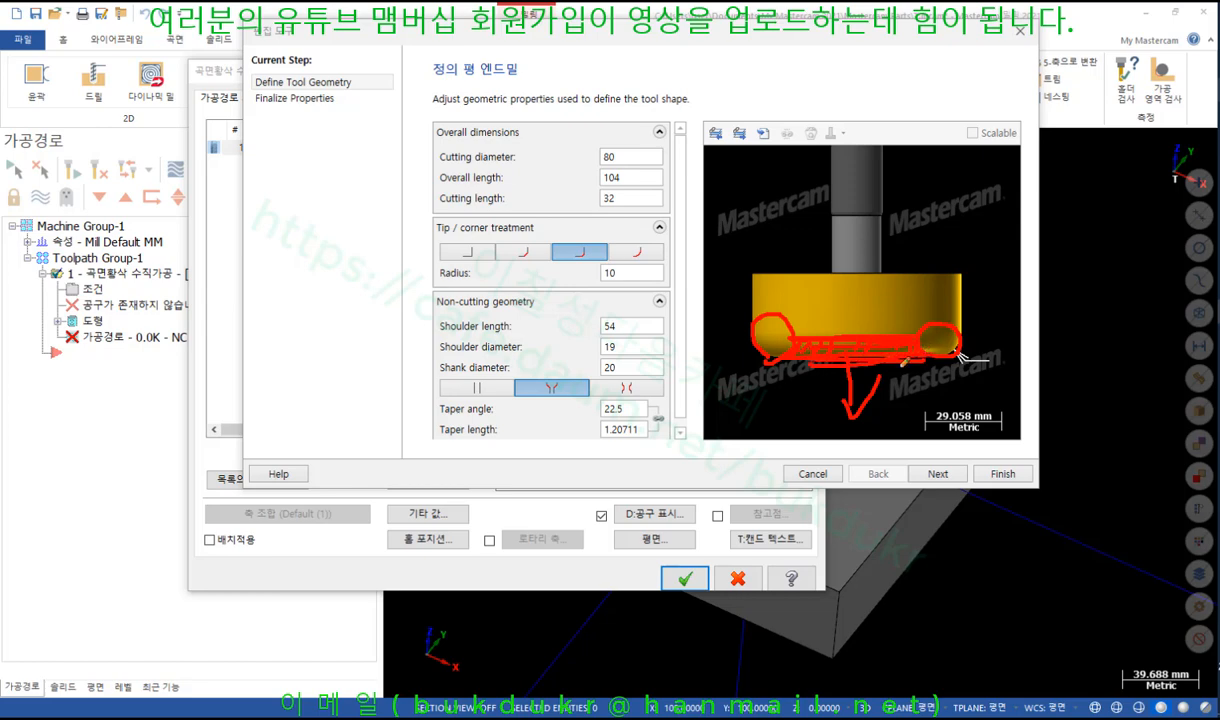
{"action": "mouse_move", "coordinate": [757, 316]}
{"action": "left_mouse_down"}
{"action": "mouse_move", "coordinate": [752, 282]}
{"action": "mouse_move", "coordinate": [963, 272]}
{"action": "mouse_move", "coordinate": [968, 333]}
{"action": "left_mouse_up"}
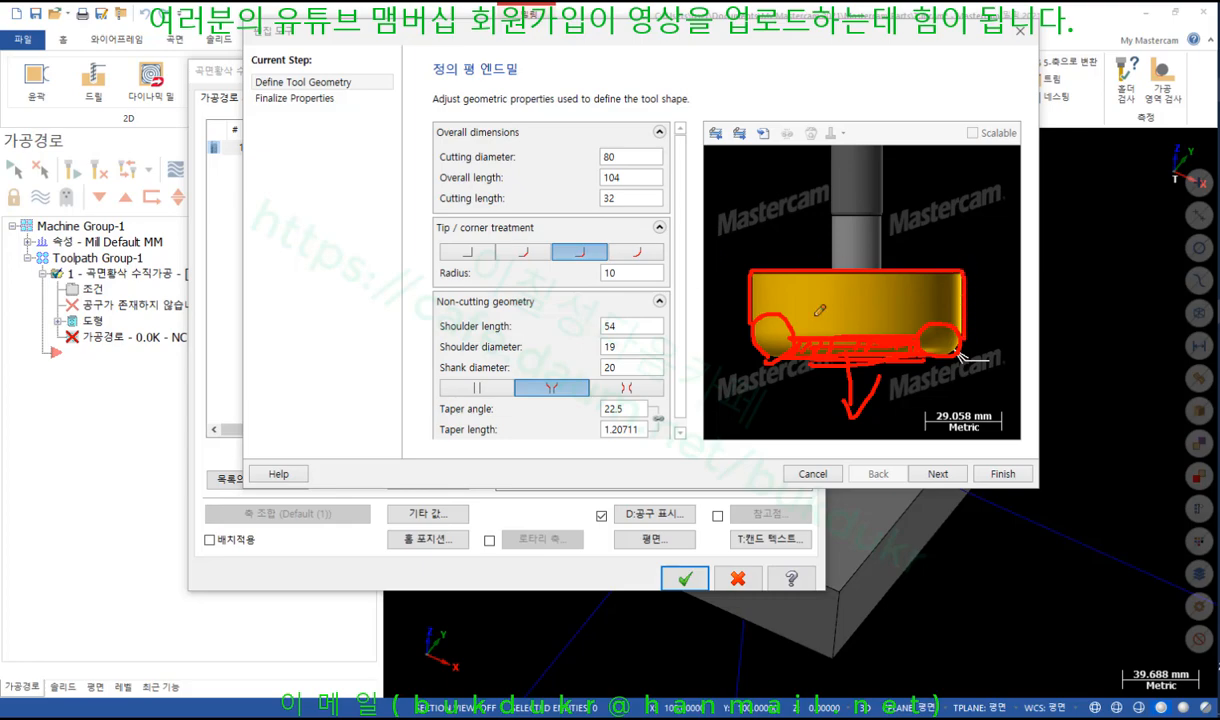
{"action": "right_click", "coordinate": [697, 183]}
{"action": "left_click", "coordinate": [755, 365]}
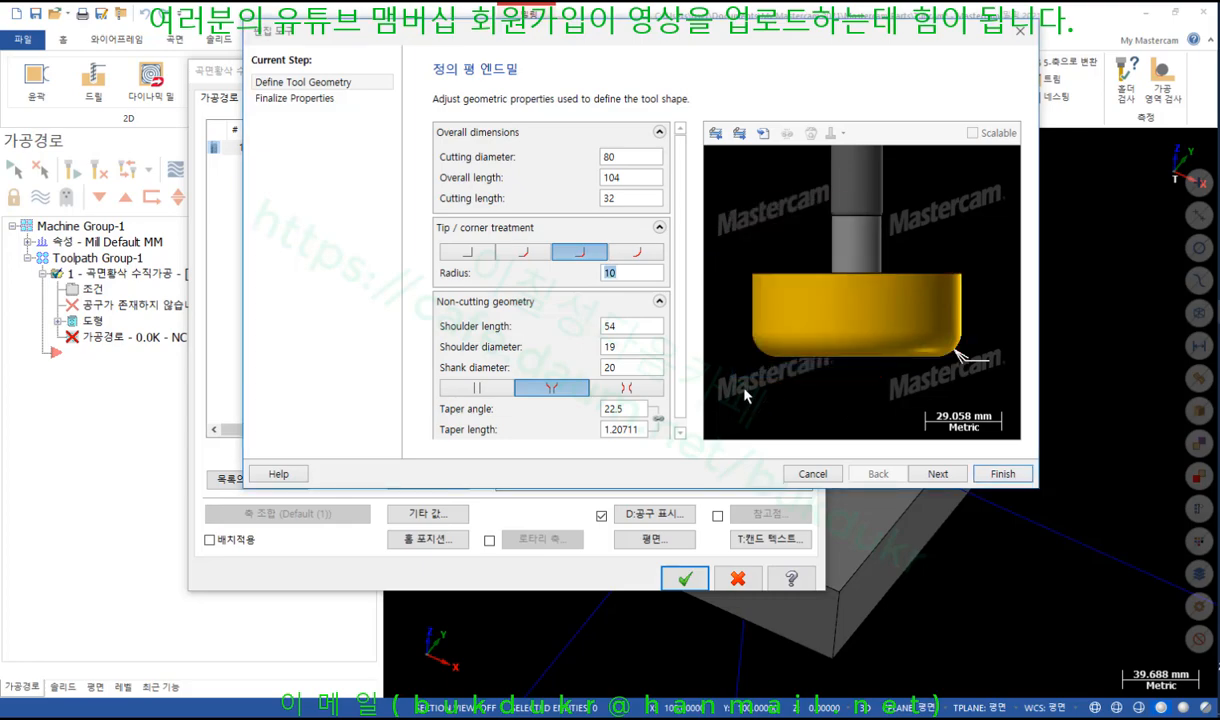
Step: Name the tool d8010r and finish the tool definition
{"action": "left_click", "coordinate": [937, 473]}
{"action": "left_click", "coordinate": [898, 154]}
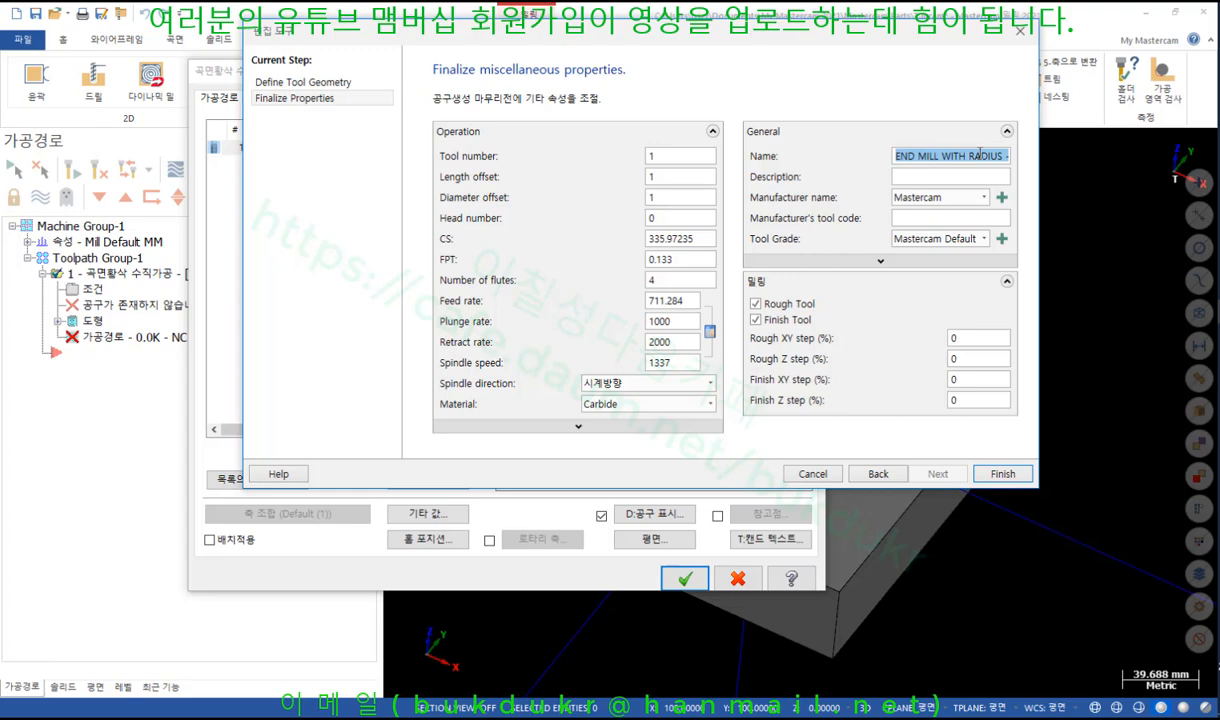
{"action": "type", "text": "d8010r"}
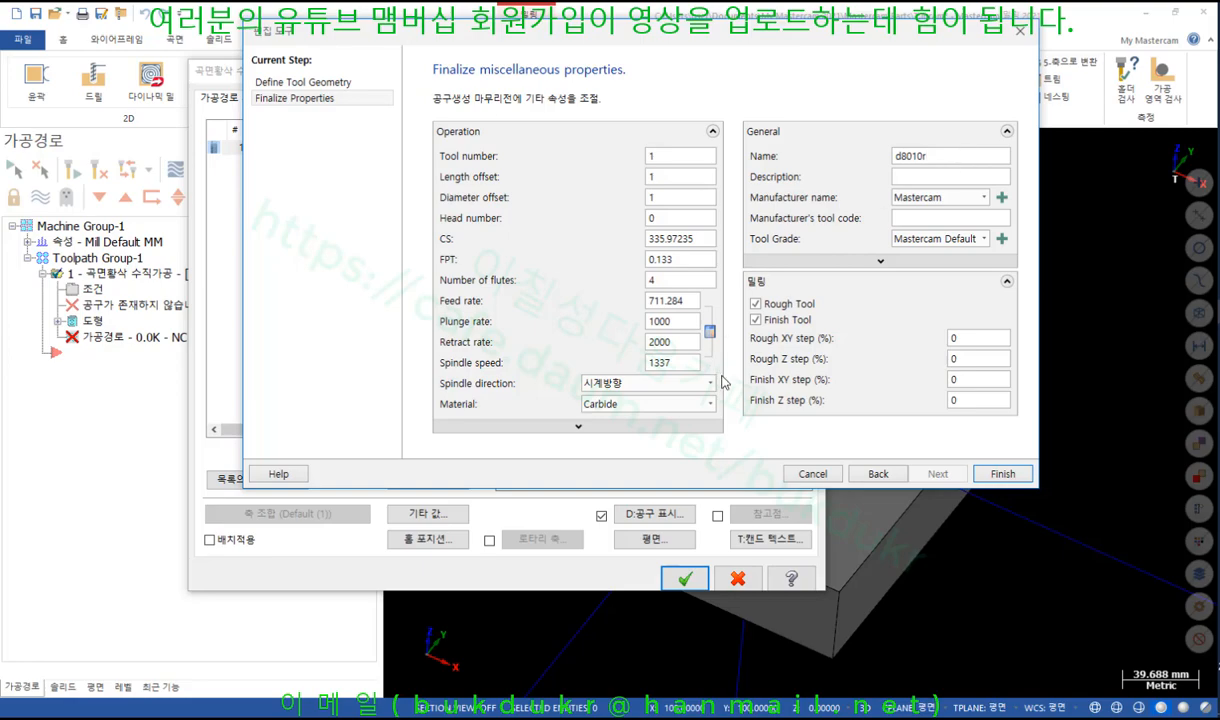
{"action": "left_click", "coordinate": [1003, 474]}
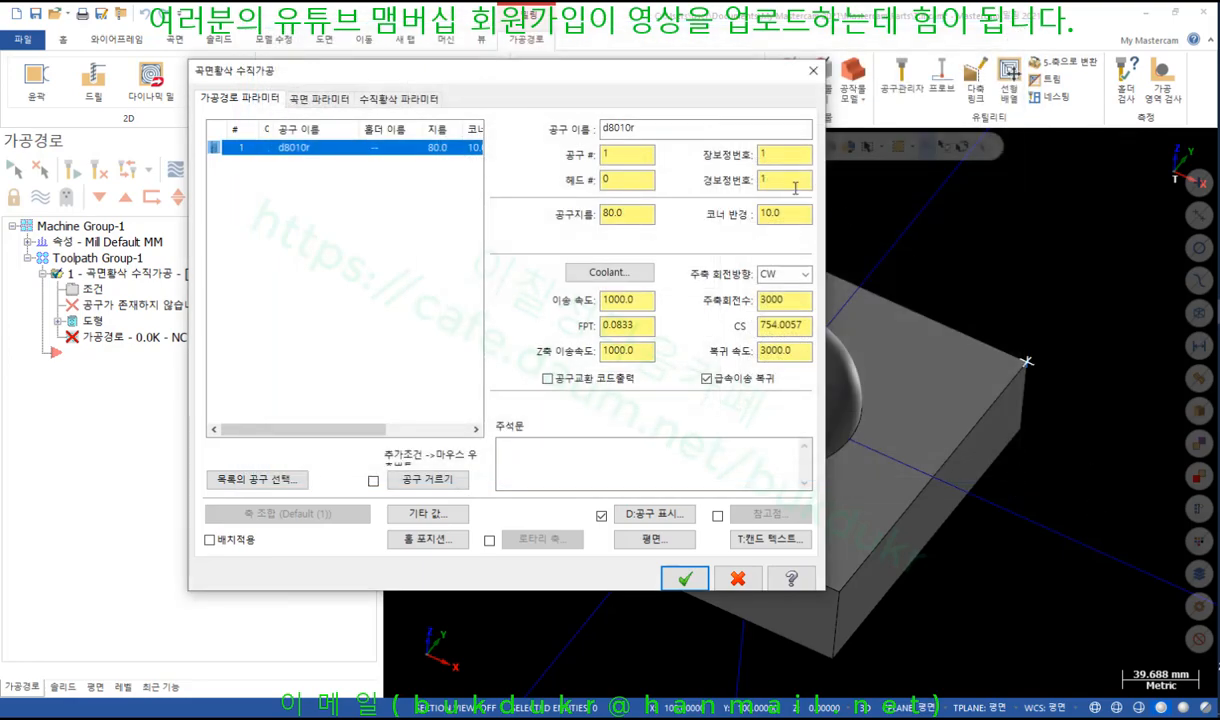
Step: Set the stock allowance on the drive surfaces (가공여유 대상곡면) to 0.5 in the surface parameters
{"action": "left_click", "coordinate": [311, 97]}
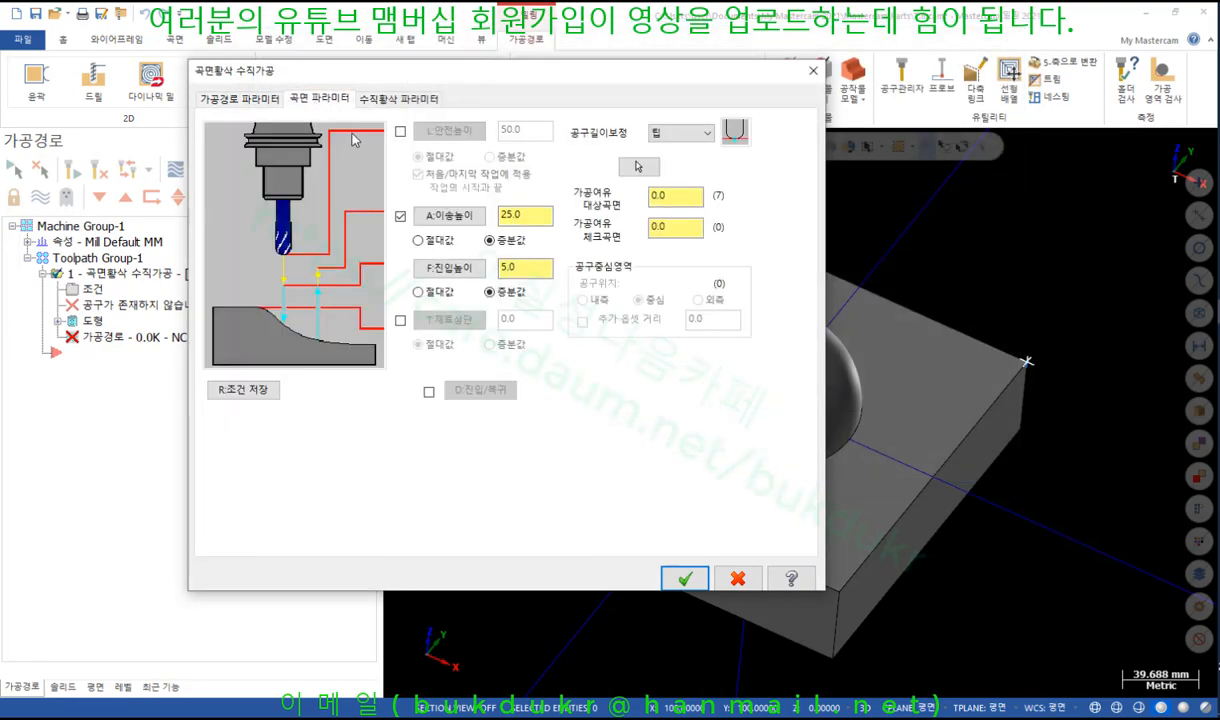
{"action": "left_click", "coordinate": [691, 199]}
{"action": "type", "text": ".5"}
{"action": "left_click", "coordinate": [665, 226]}
Step: In the vertical roughing parameters, set the tolerance (가공공차) to 0.1, the maximum Z step to 10 and the maximum stepover to 10
{"action": "left_click", "coordinate": [400, 98]}
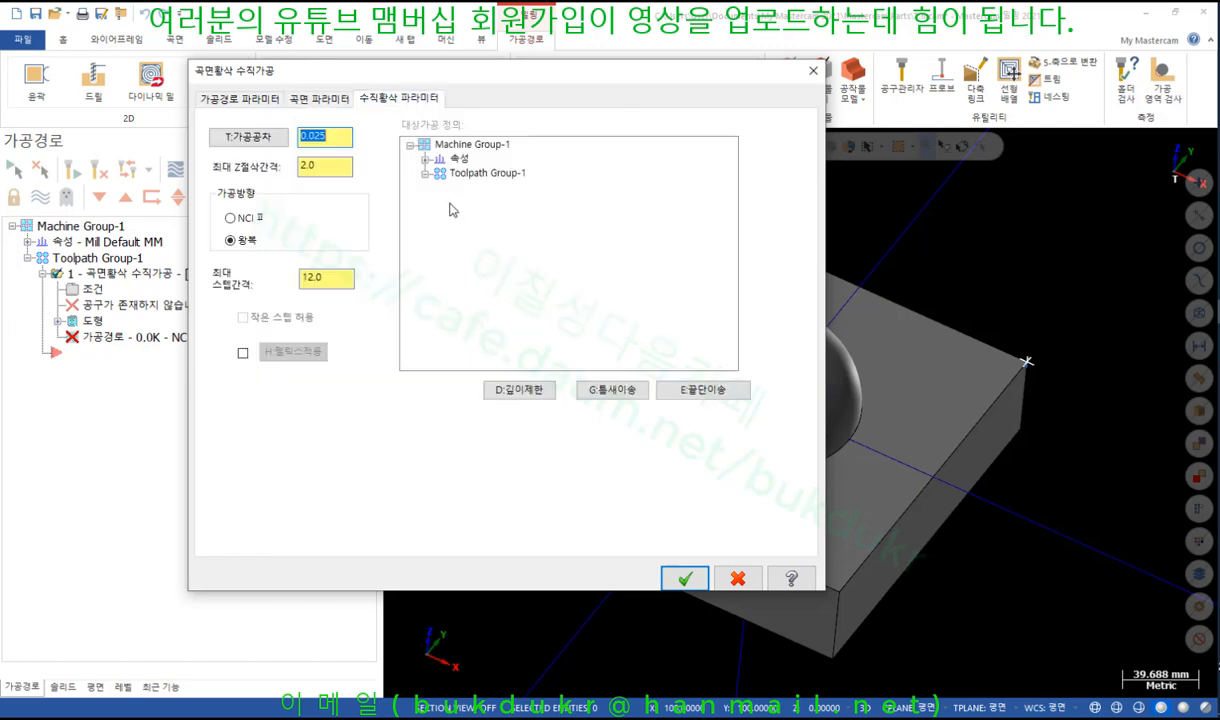
{"action": "type", "text": "0.1"}
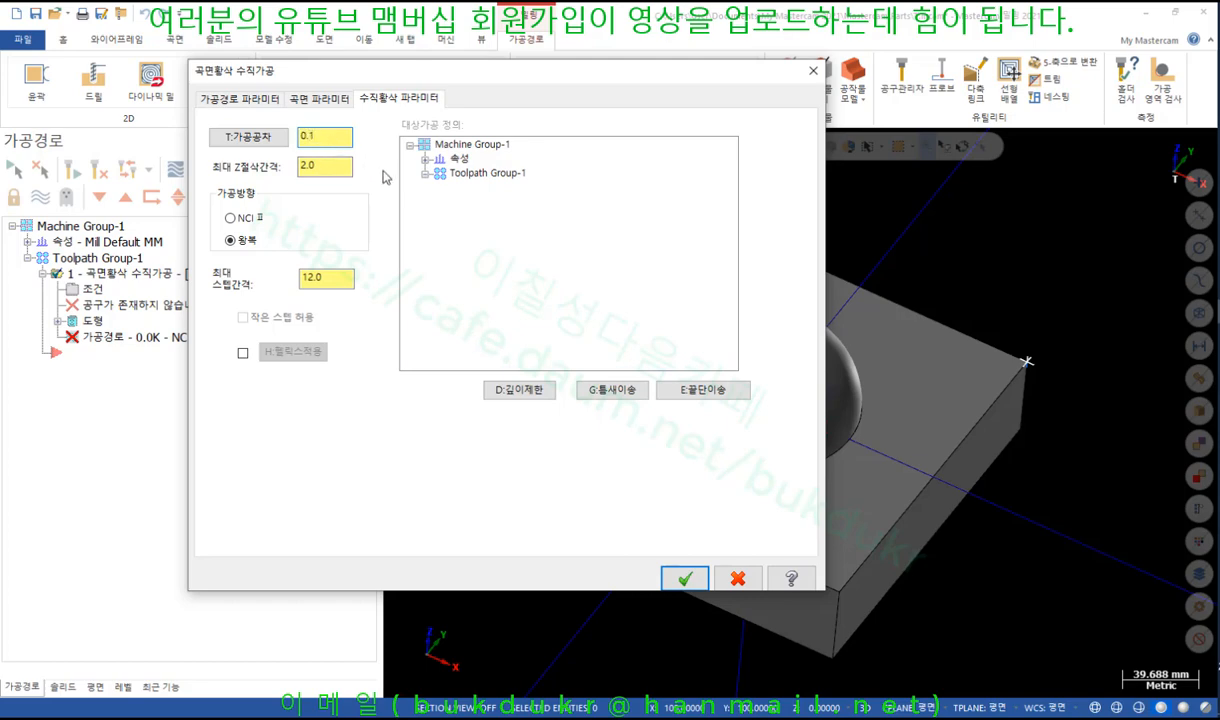
{"action": "left_click", "coordinate": [323, 171]}
{"action": "double_click", "coordinate": [336, 168]}
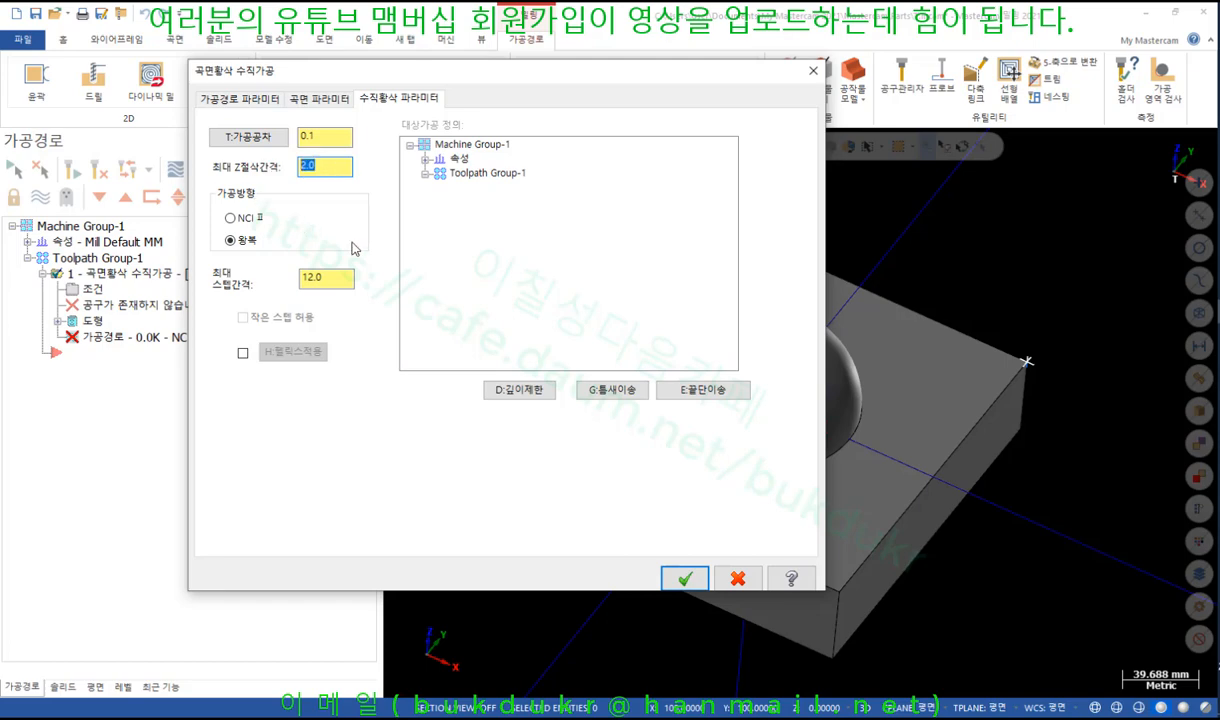
{"action": "type", "text": "10"}
{"action": "left_click", "coordinate": [333, 280]}
{"action": "left_click_drag", "start_coordinate": [333, 280], "coordinate": [290, 292]}
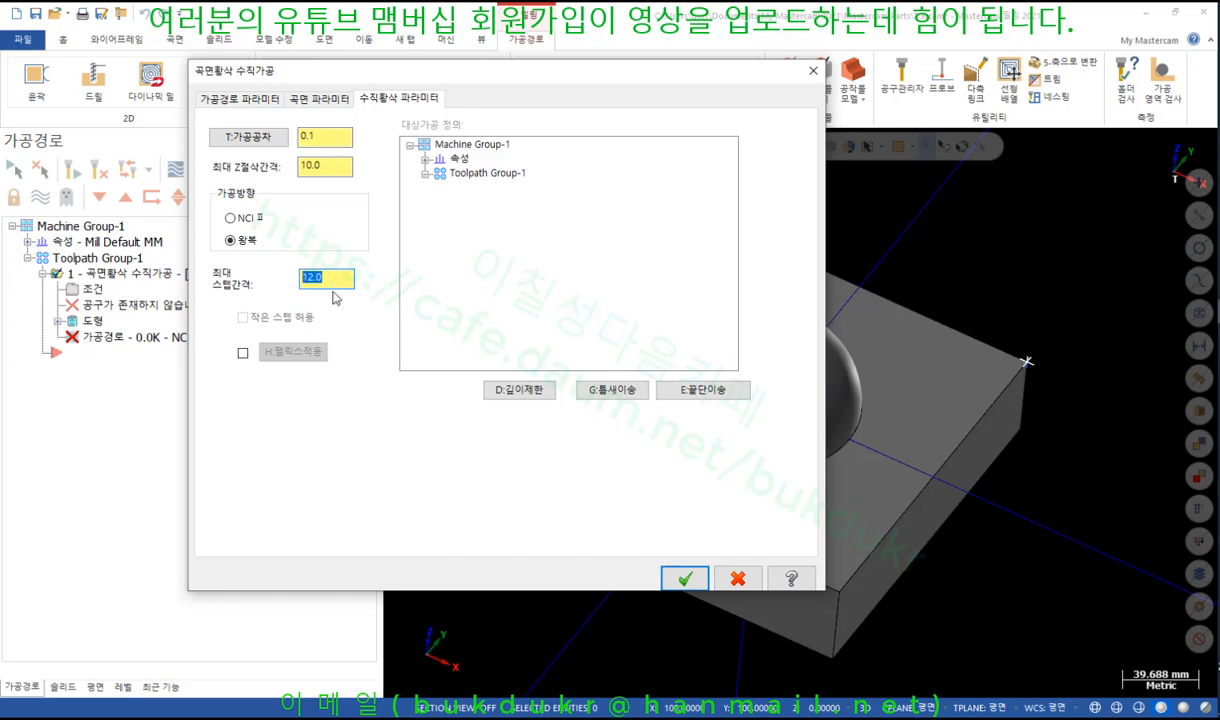
{"action": "type", "text": "10"}
Step: Set both incremental depth limit adjustments (상단 and 최종 가공깊이 조절량) to 0 and generate the toolpath
{"action": "left_click", "coordinate": [519, 389]}
{"action": "left_click_drag", "start_coordinate": [865, 310], "coordinate": [813, 309]}
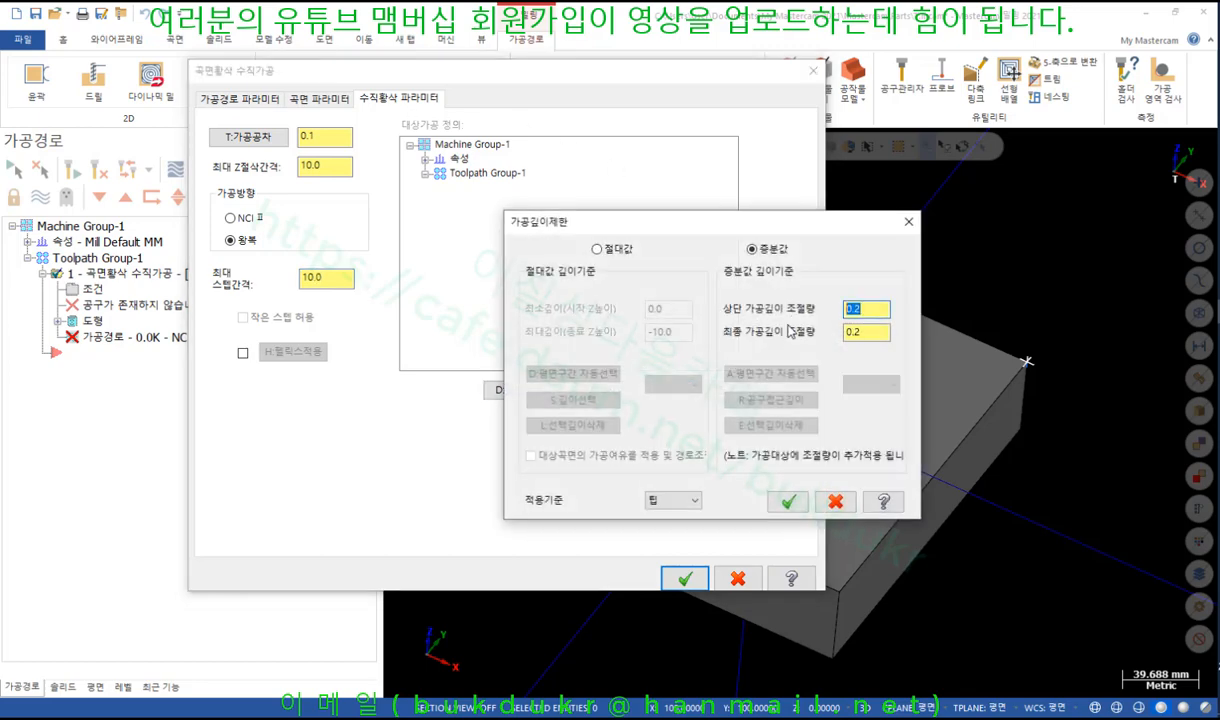
{"action": "type", "text": "0.0"}
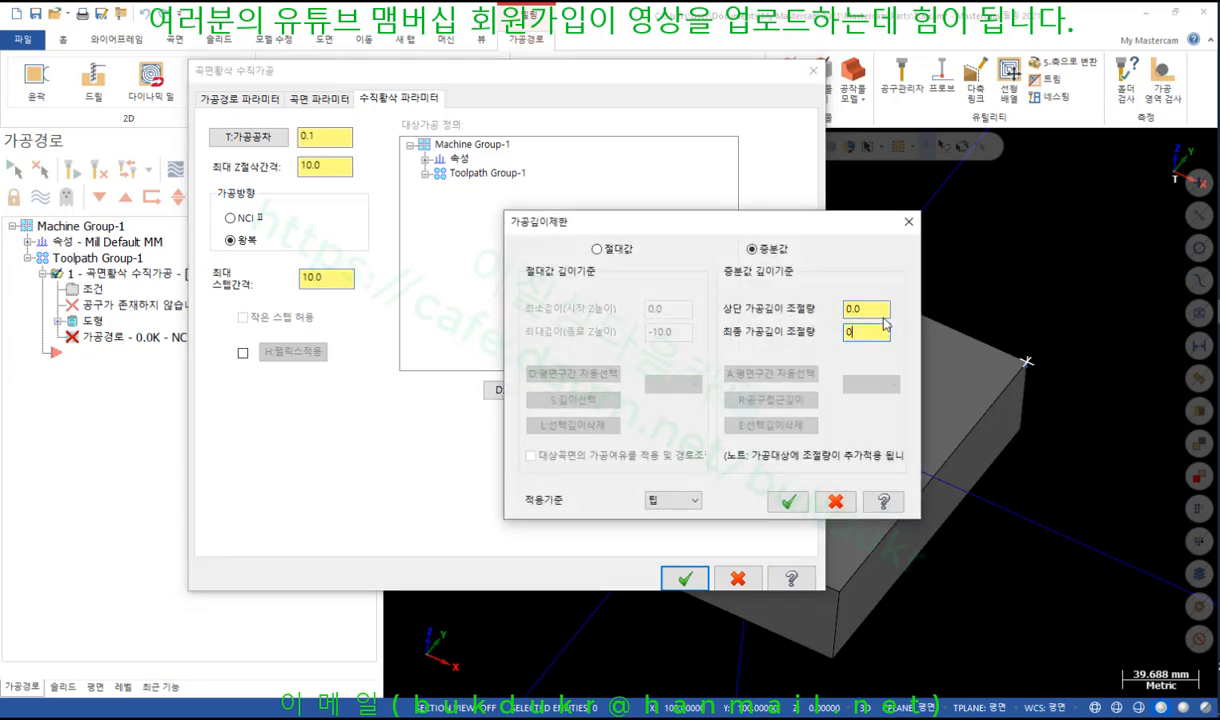
{"action": "left_click", "coordinate": [788, 501]}
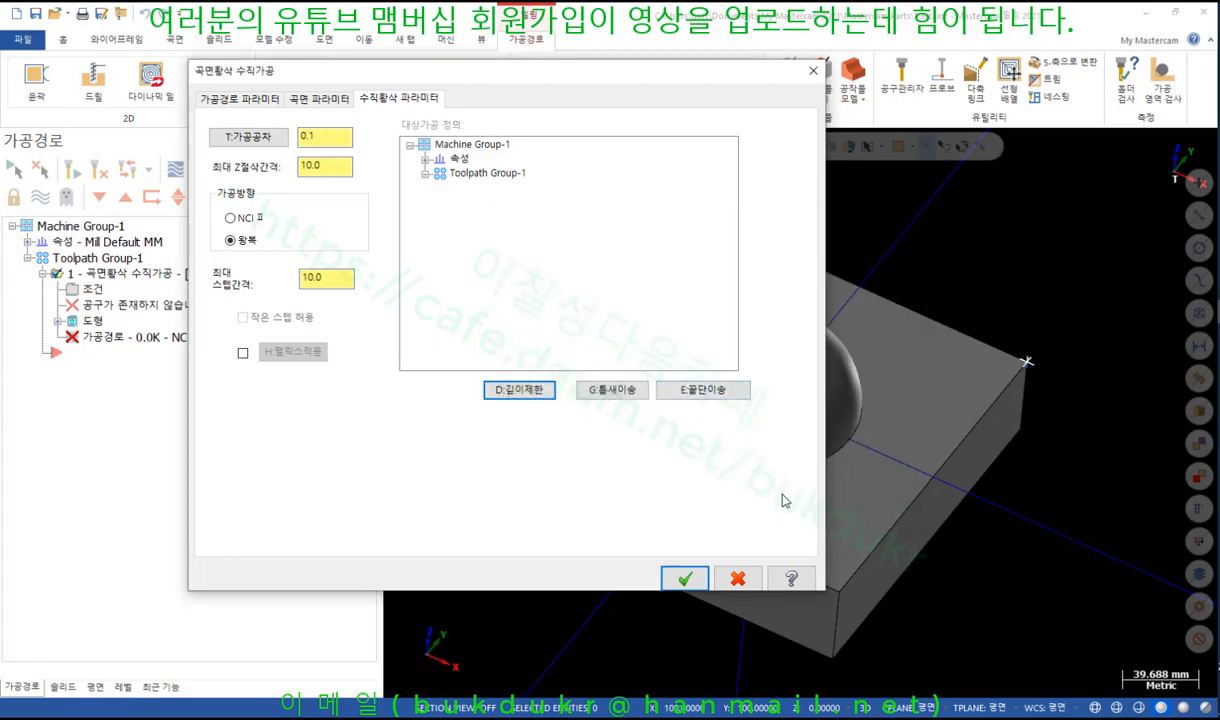
{"action": "left_click", "coordinate": [686, 579]}
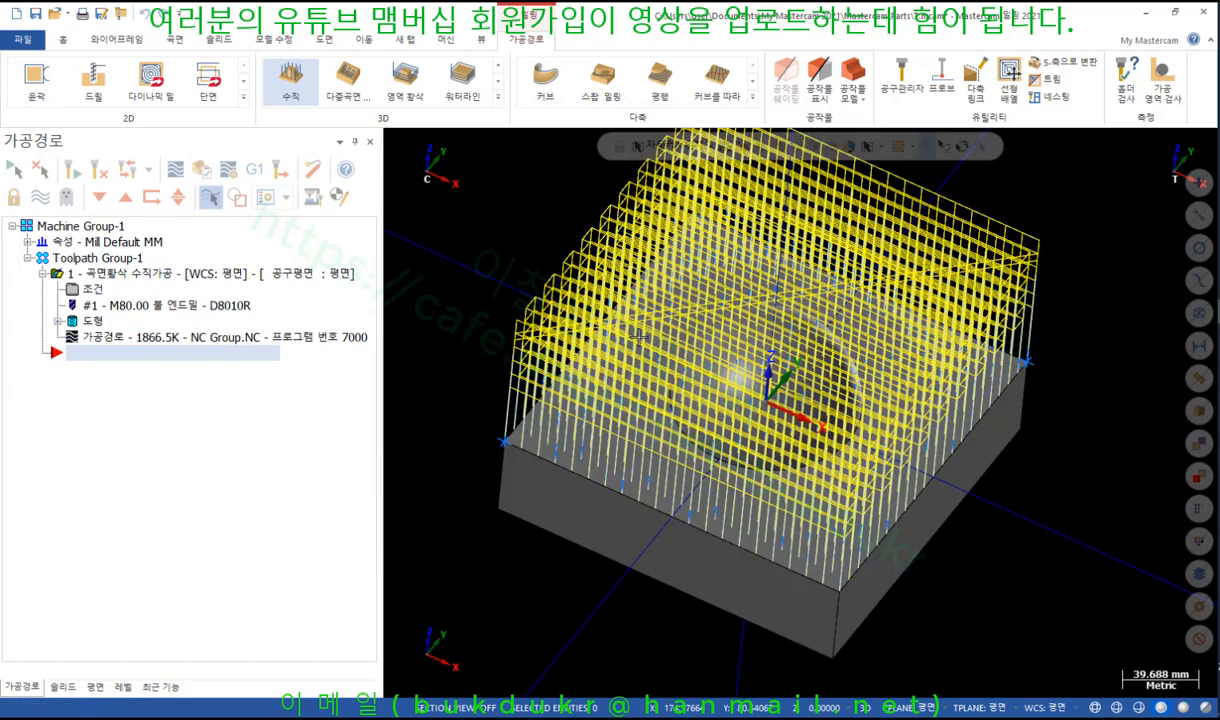
Step: View the vertical roughing toolpath from the front and briefly check the cutter in the backplot
{"action": "scroll", "coordinate": [640, 338], "scroll_direction": "down", "scroll_amount": 2}
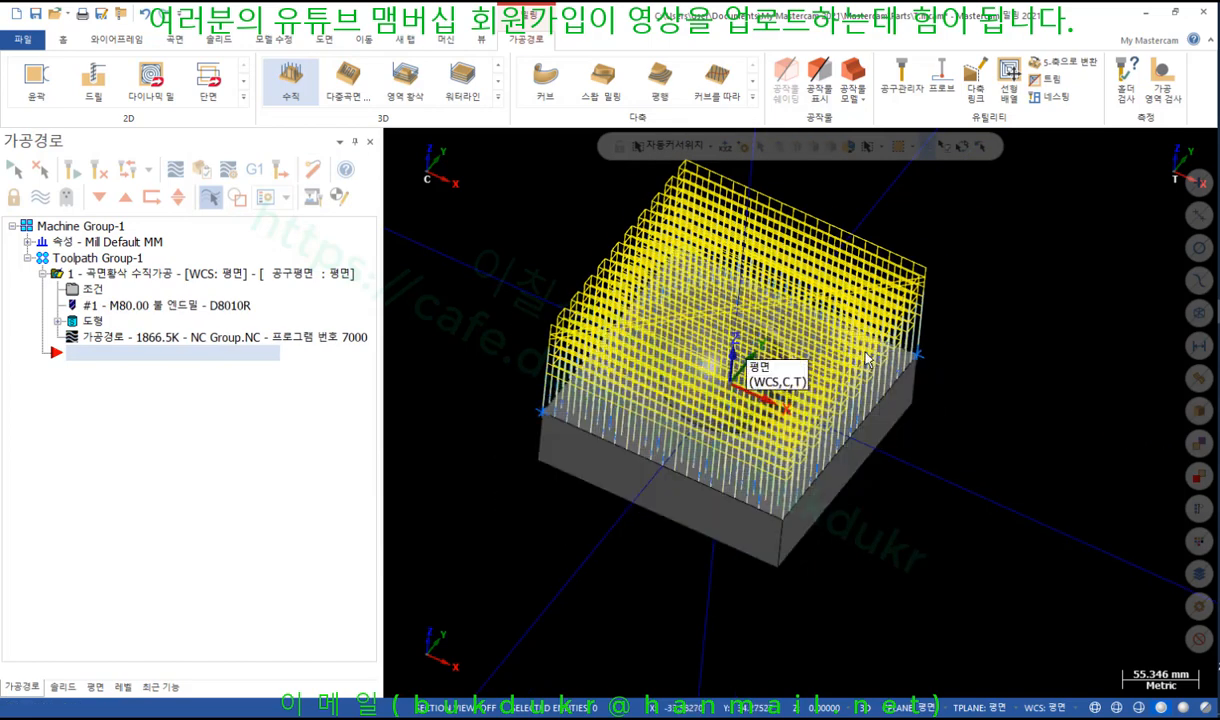
{"action": "right_click", "coordinate": [980, 266]}
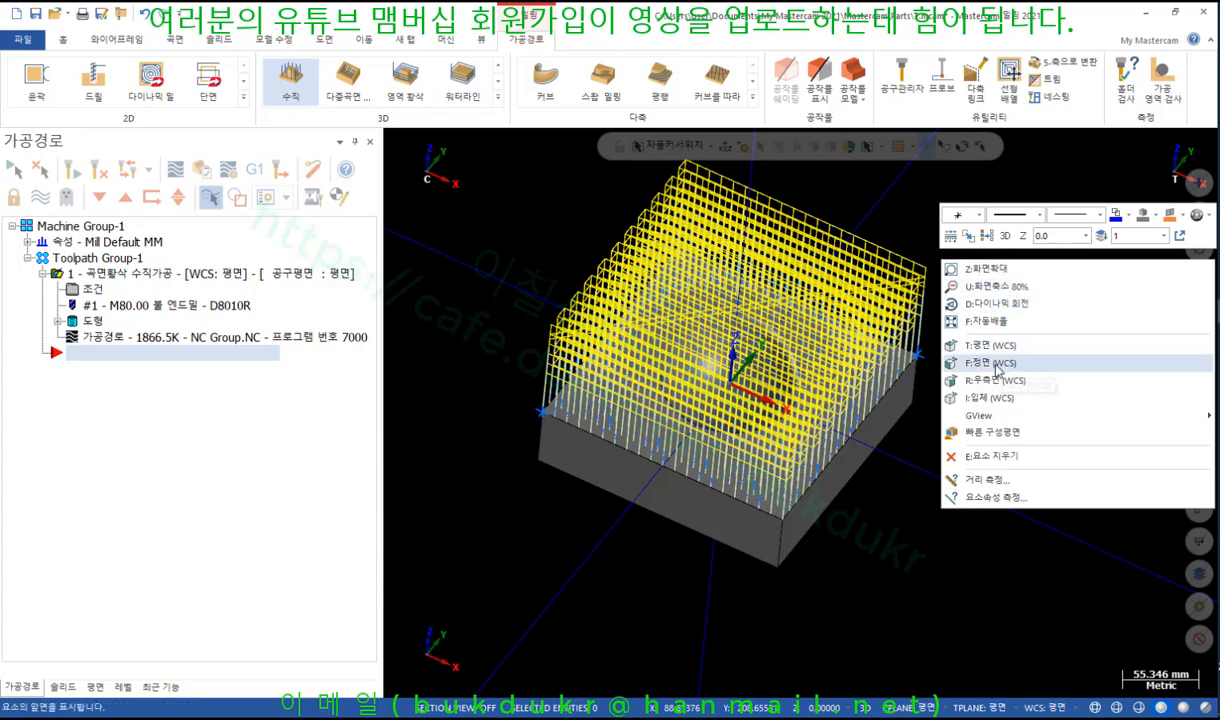
{"action": "left_click", "coordinate": [952, 350]}
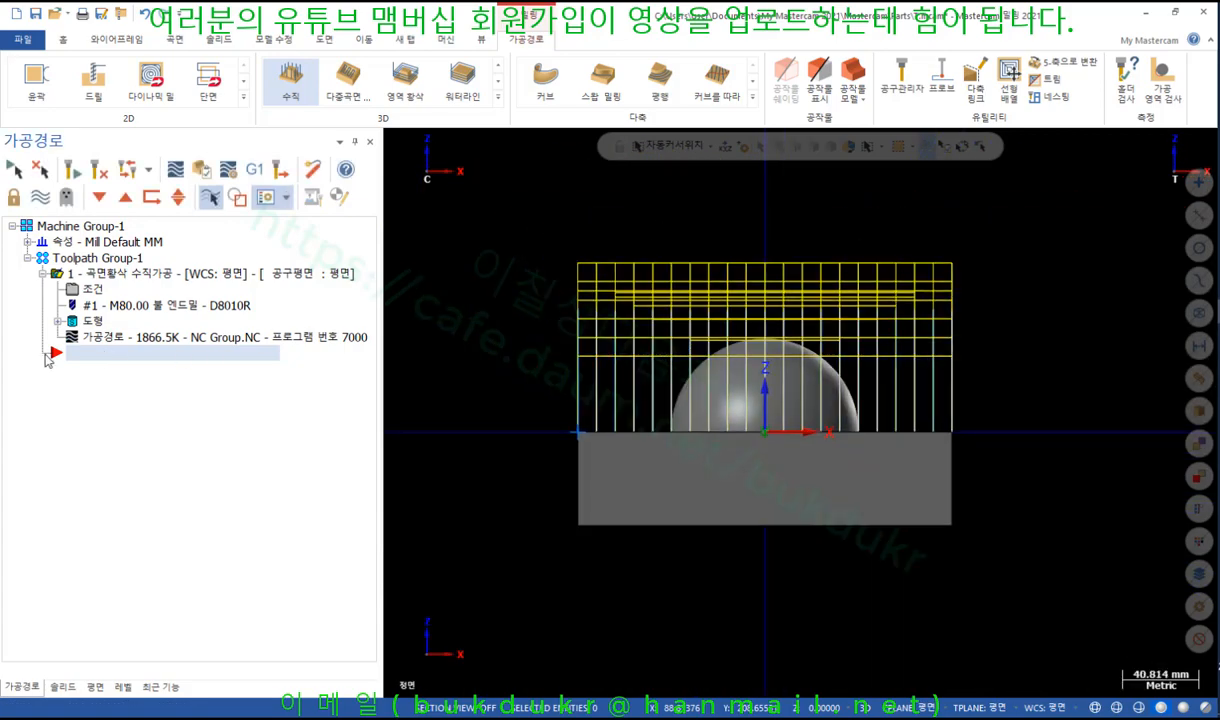
{"action": "left_click", "coordinate": [87, 342]}
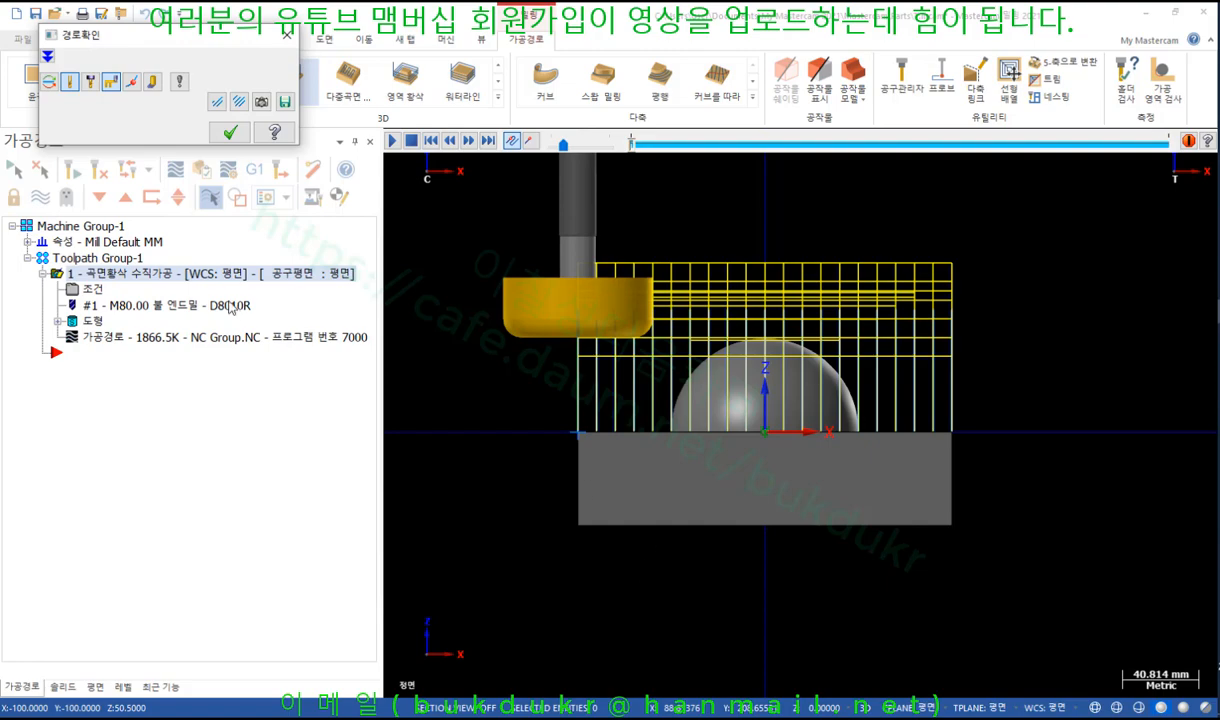
{"action": "left_click", "coordinate": [230, 133]}
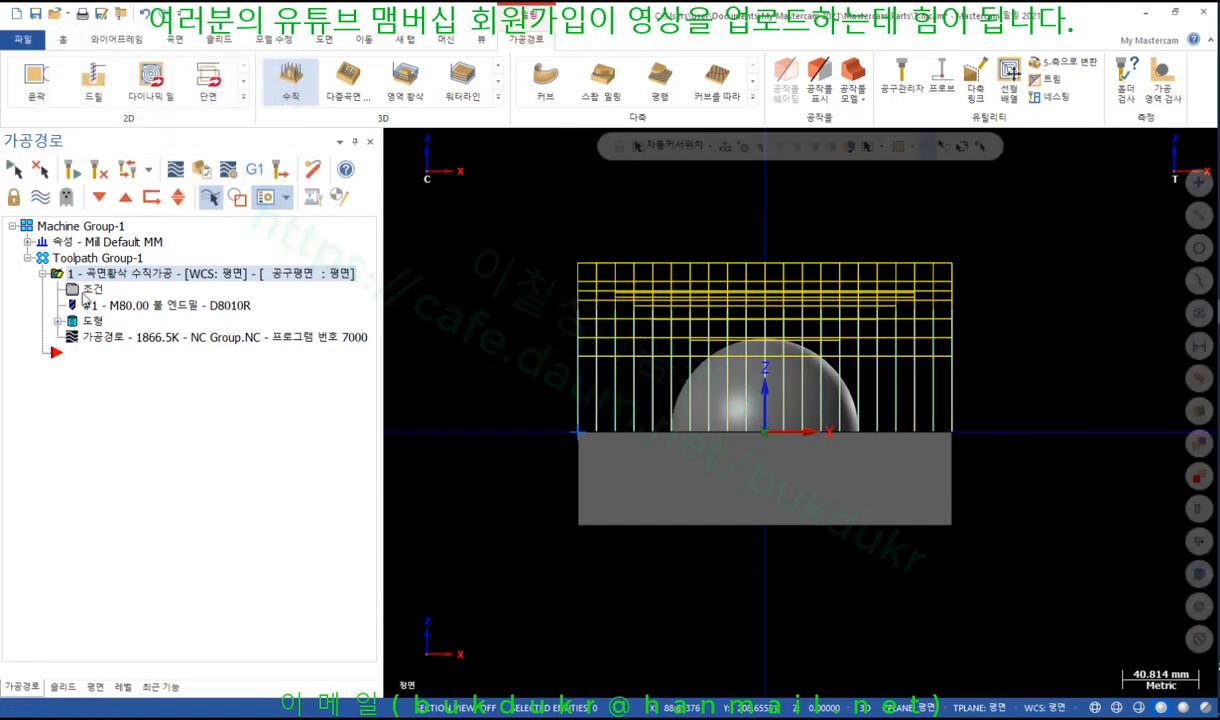
Step: Define rectangular stock from all solids, with a Z height of 102 and the stock origin Z at 50+2
{"action": "left_click", "coordinate": [28, 241]}
{"action": "left_click", "coordinate": [101, 290]}
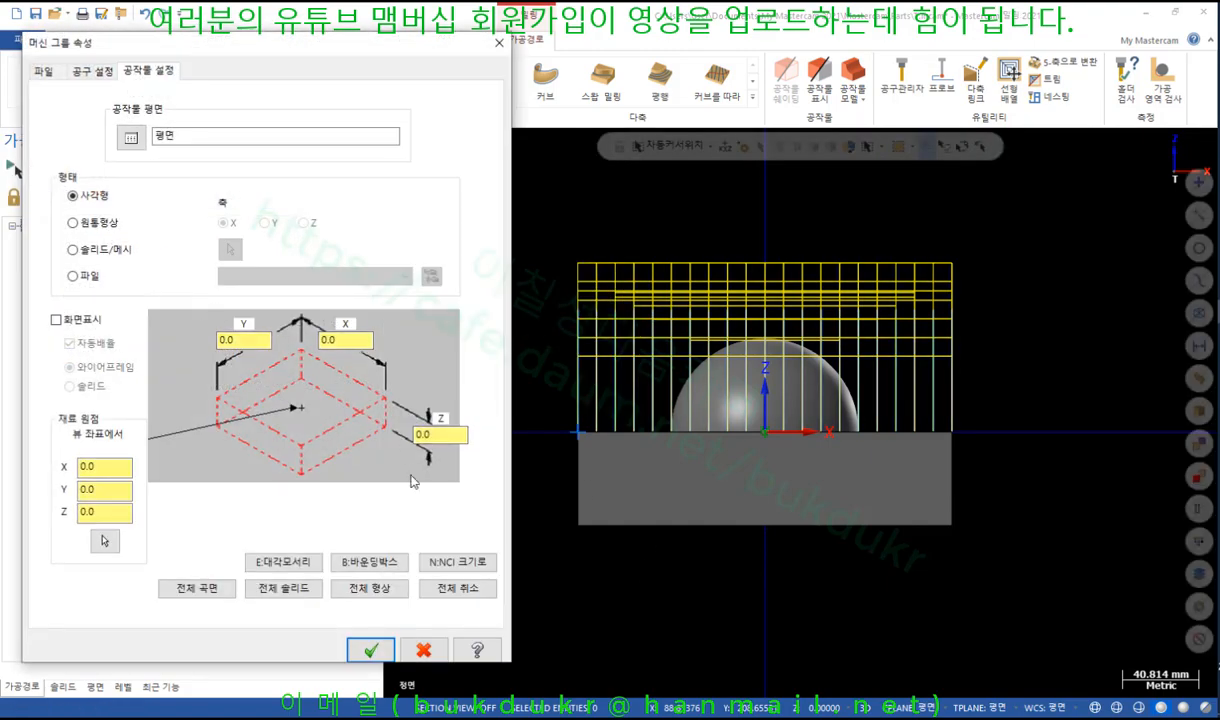
{"action": "left_click", "coordinate": [283, 586]}
{"action": "left_click", "coordinate": [451, 436]}
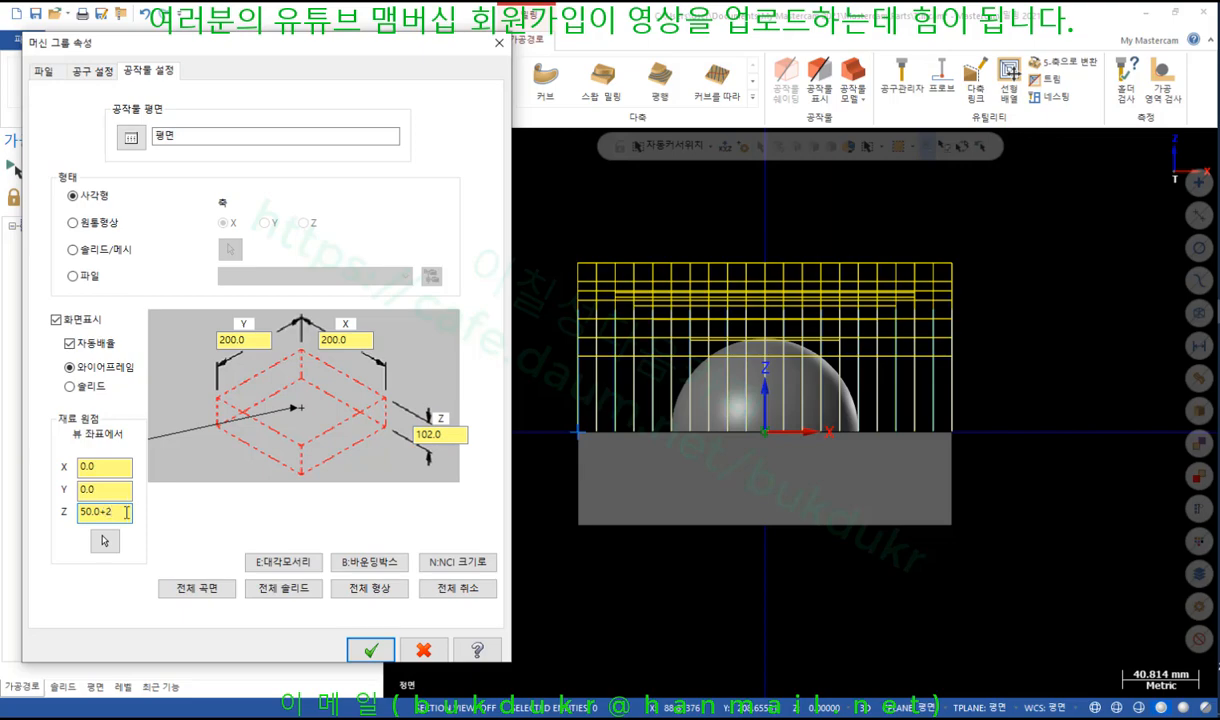
{"action": "left_click", "coordinate": [370, 650]}
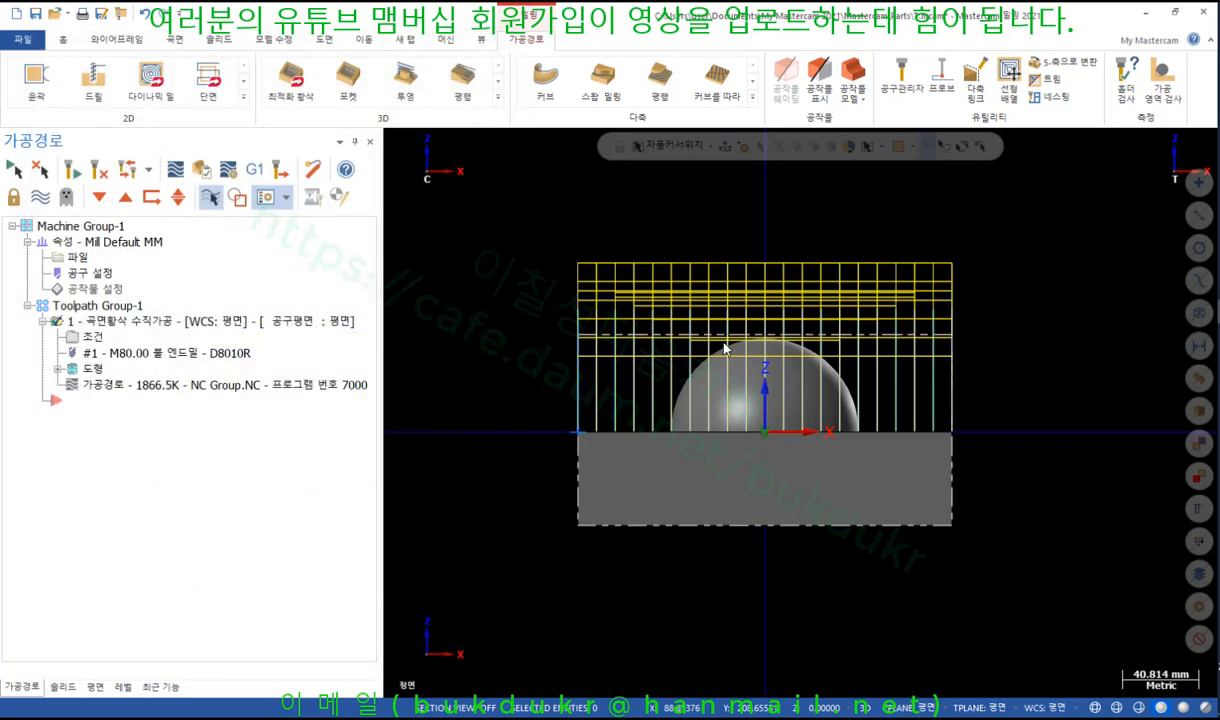
Step: Turn on stock shading and inspect the stock left above the top of the dome
{"action": "left_click", "coordinate": [786, 80]}
{"action": "scroll", "coordinate": [750, 360], "scroll_direction": "up", "scroll_amount": 1}
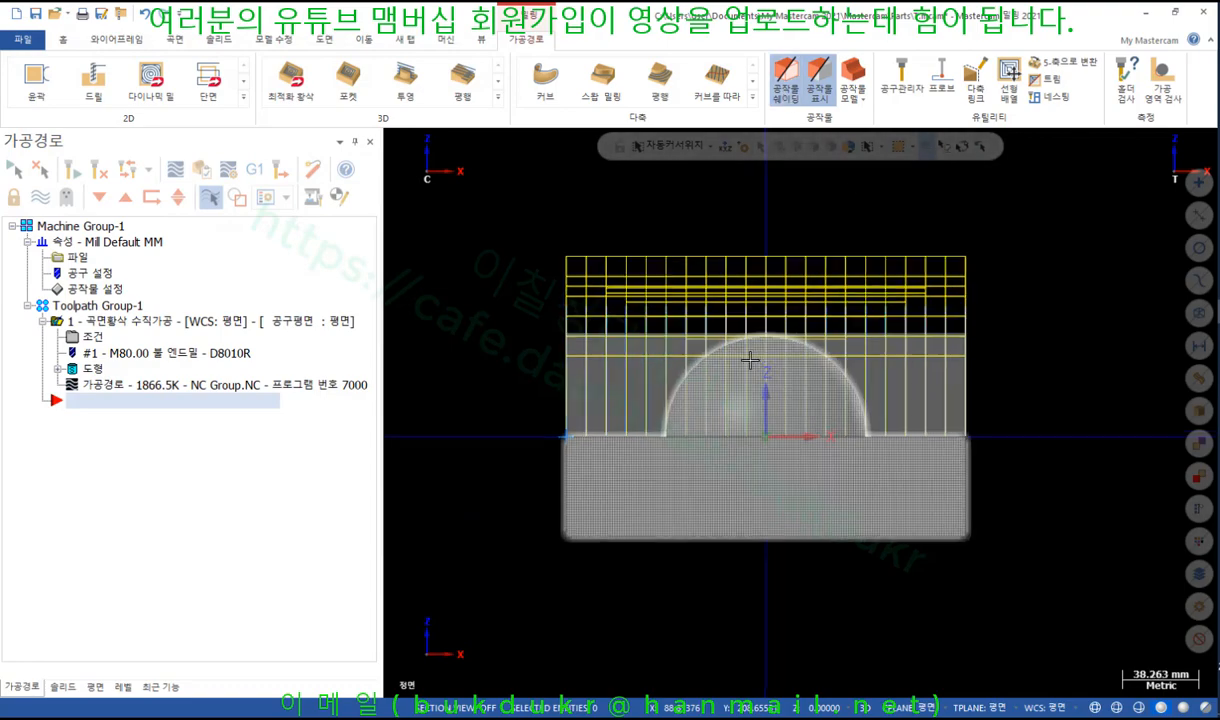
{"action": "scroll", "coordinate": [750, 360], "scroll_direction": "up", "scroll_amount": 10}
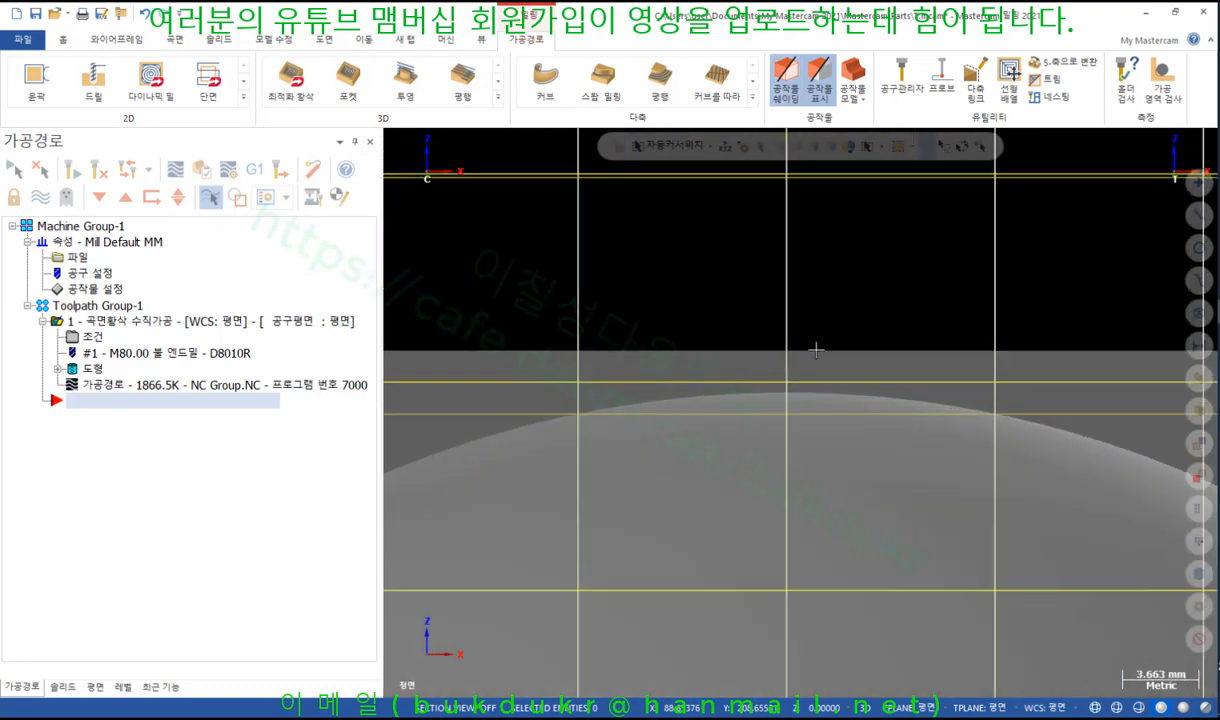
{"action": "scroll", "coordinate": [790, 290], "scroll_direction": "down", "scroll_amount": 10}
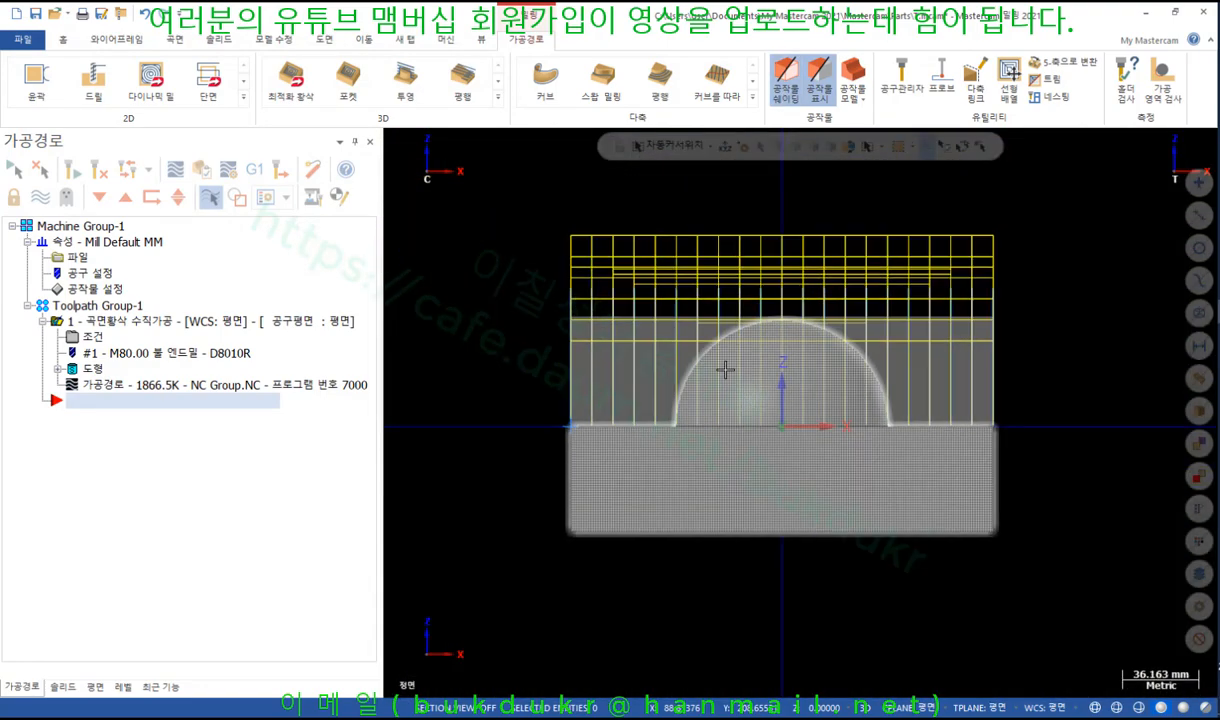
Step: Backplot the toolpath with expanded details, checking the cycle times and the Z coordinate of the first moves
{"action": "left_click", "coordinate": [88, 385]}
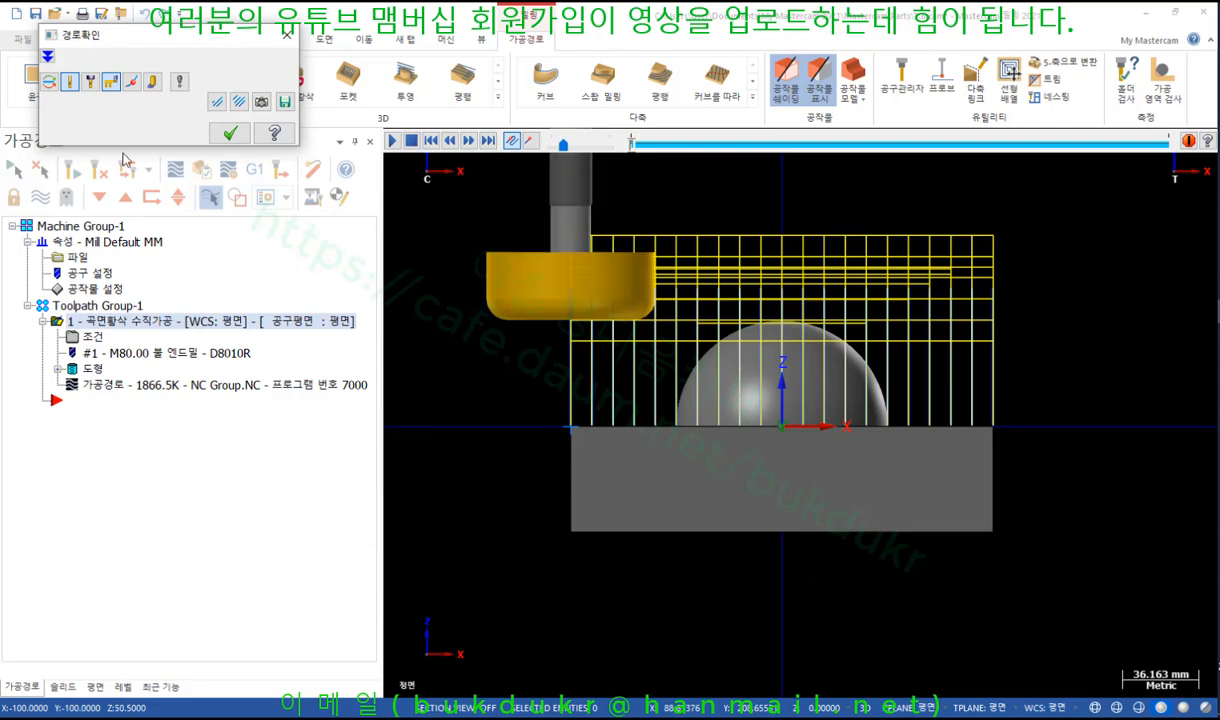
{"action": "left_click", "coordinate": [47, 56]}
{"action": "left_click", "coordinate": [90, 263]}
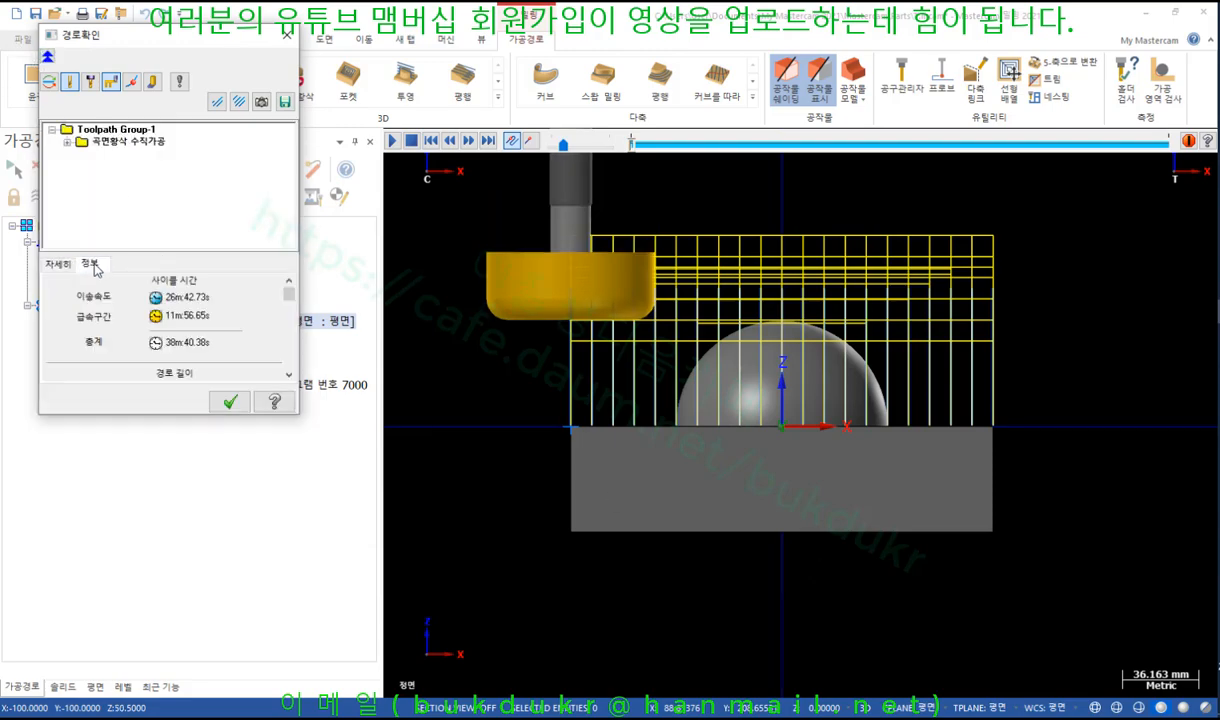
{"action": "left_click", "coordinate": [62, 262]}
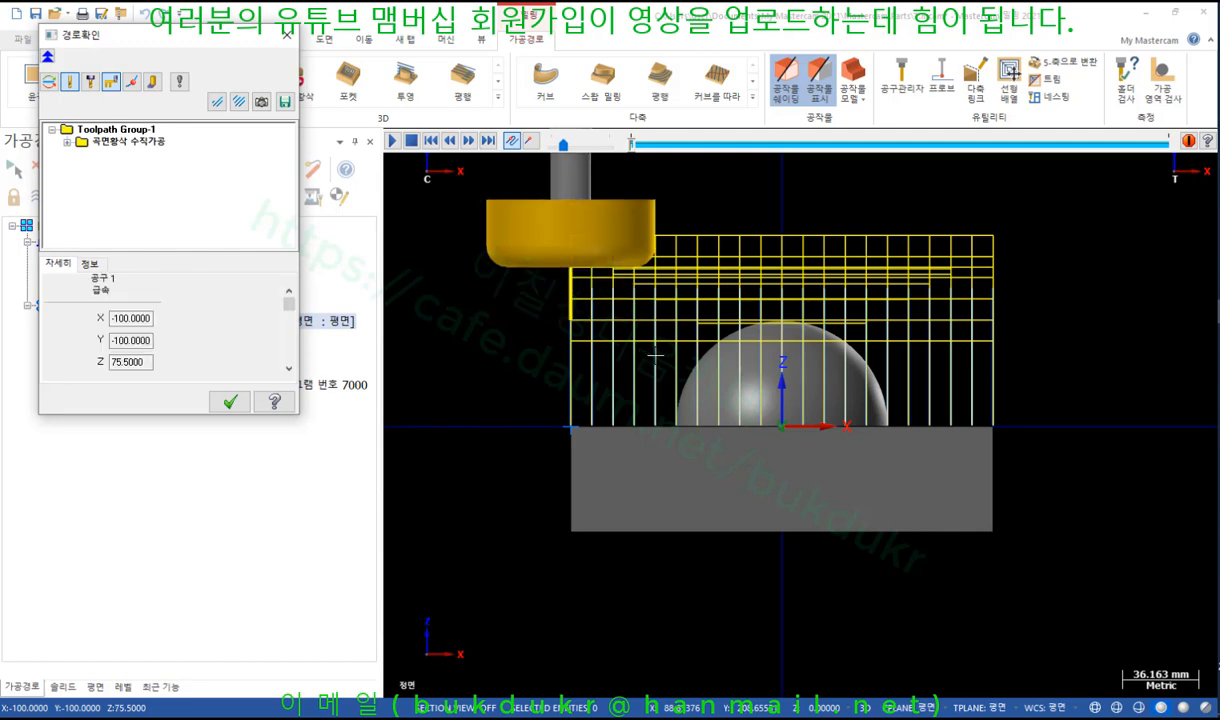
{"action": "double_click", "coordinate": [130, 361]}
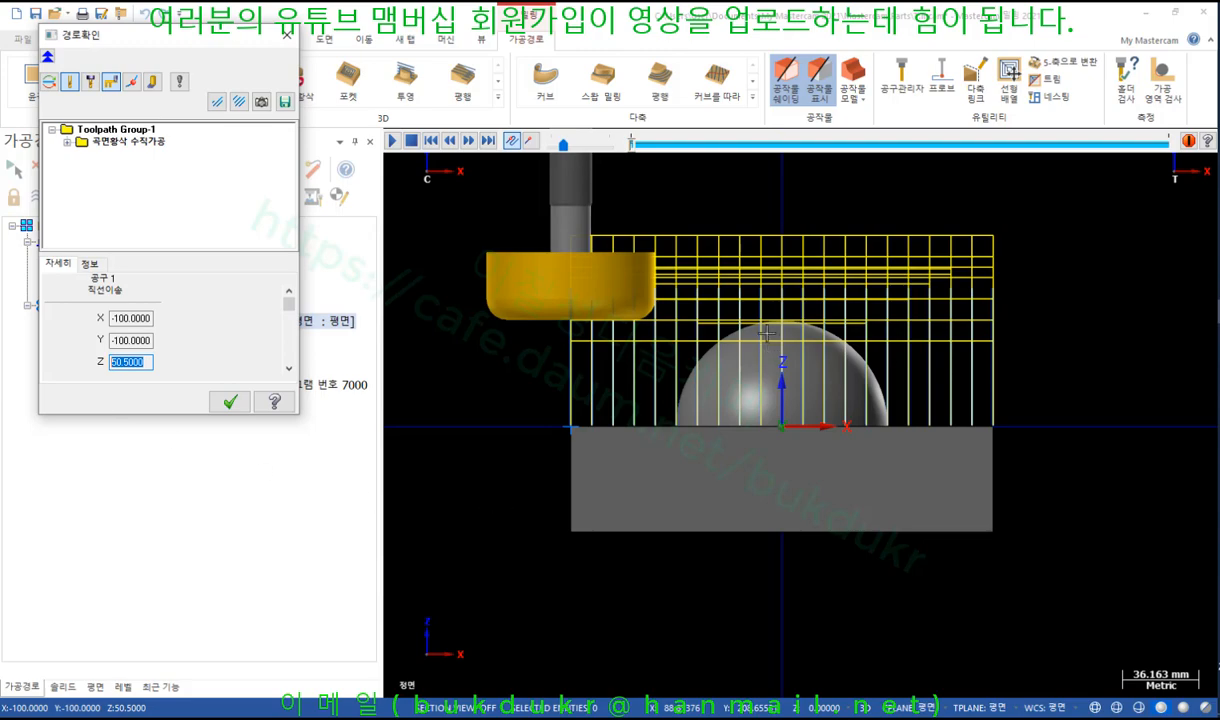
Step: Examine the cutter's plunge and retract heights relative to the dome, view the path in 3D, and close the backplot
{"action": "scroll", "coordinate": [742, 317], "scroll_direction": "up", "scroll_amount": 3}
{"action": "scroll", "coordinate": [769, 346], "scroll_direction": "up", "scroll_amount": 1}
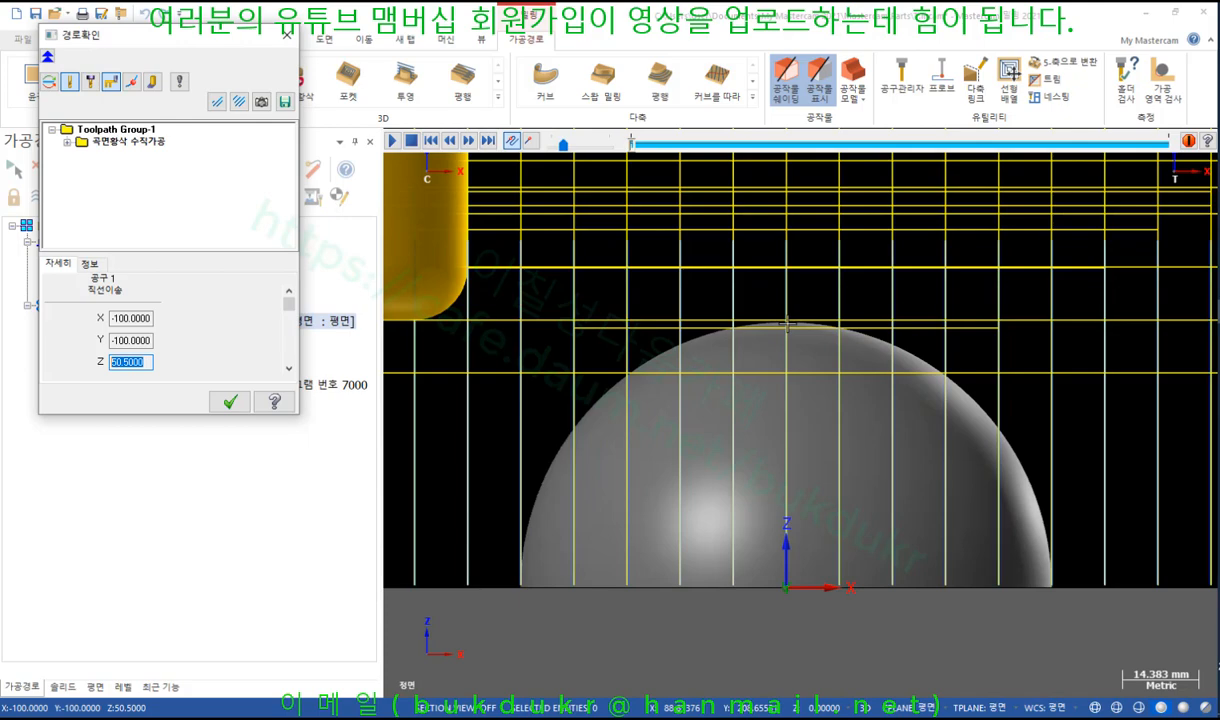
{"action": "scroll", "coordinate": [837, 298], "scroll_direction": "down", "scroll_amount": 2}
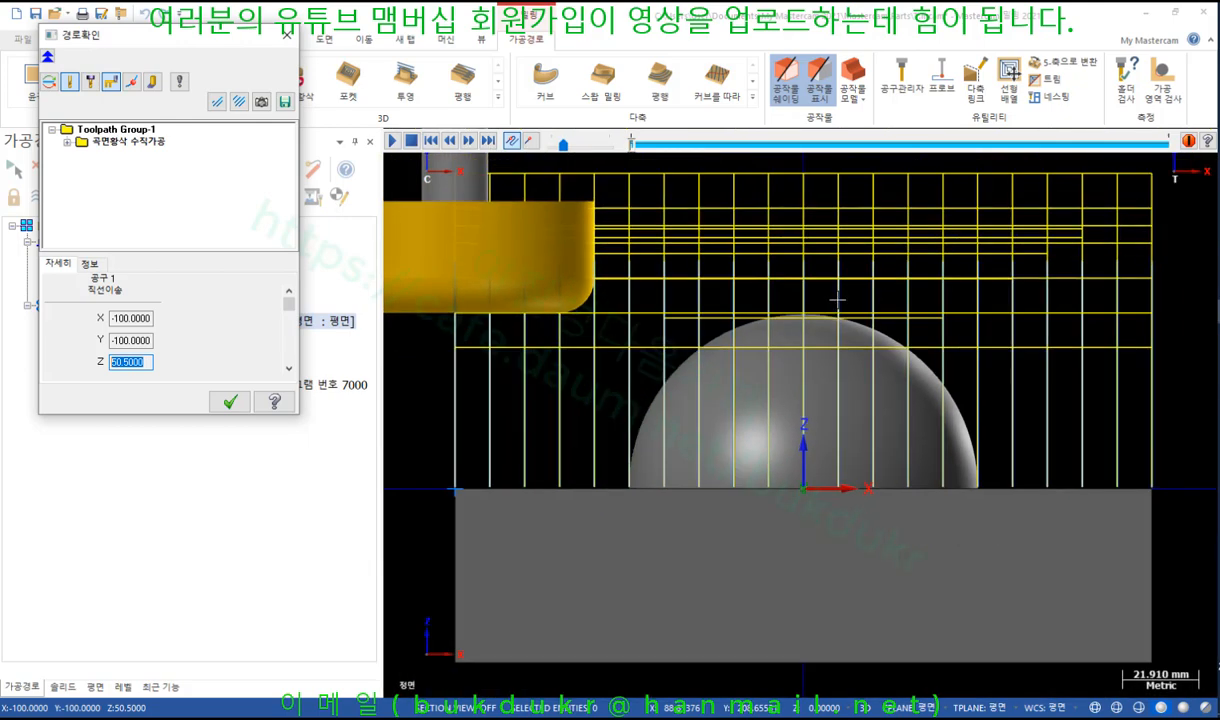
{"action": "scroll", "coordinate": [837, 298], "scroll_direction": "down", "scroll_amount": 1}
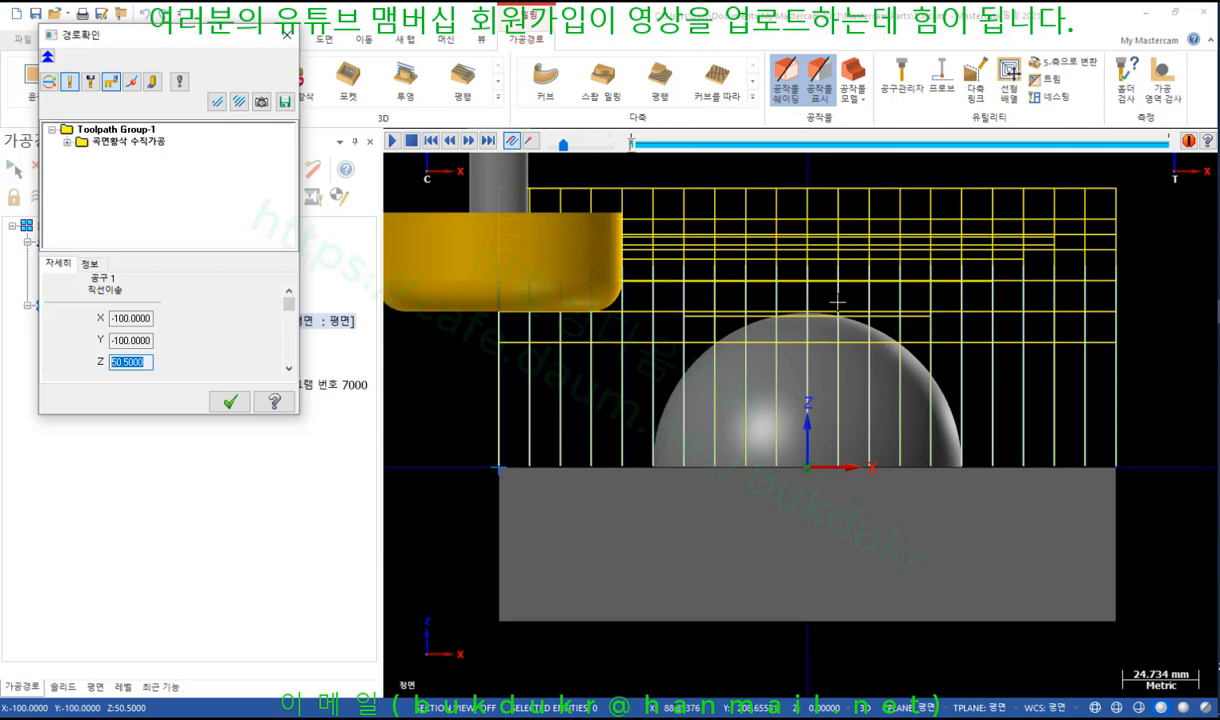
{"action": "left_click", "coordinate": [140, 362]}
{"action": "left_click", "coordinate": [463, 376]}
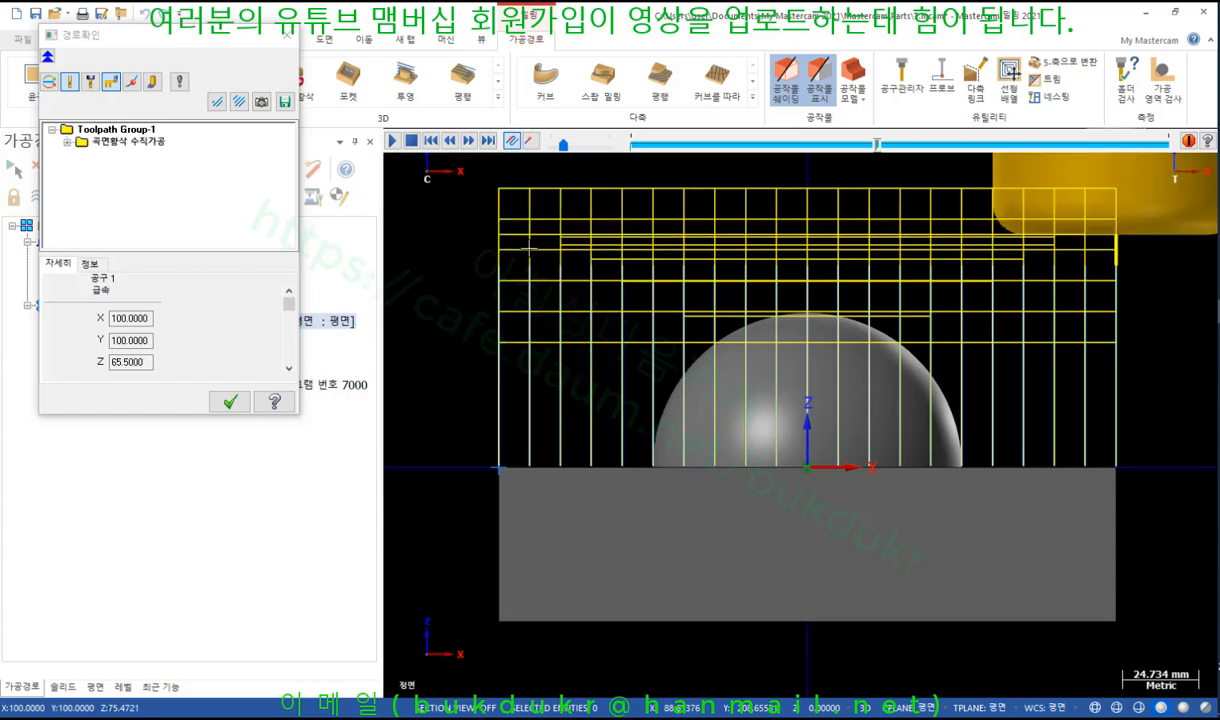
{"action": "scroll", "coordinate": [620, 358], "scroll_direction": "down", "scroll_amount": 4}
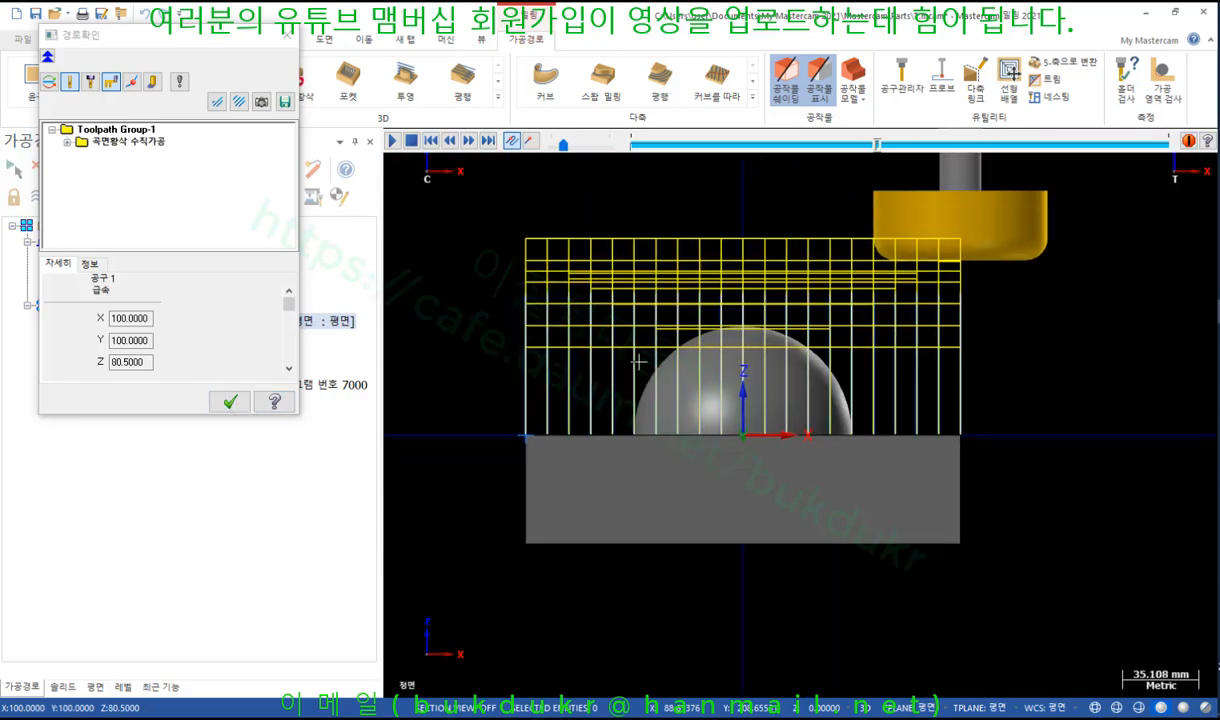
{"action": "middle_click_drag", "start_coordinate": [643, 360], "coordinate": [570, 413]}
{"action": "scroll", "coordinate": [570, 413], "scroll_direction": "down", "scroll_amount": 2}
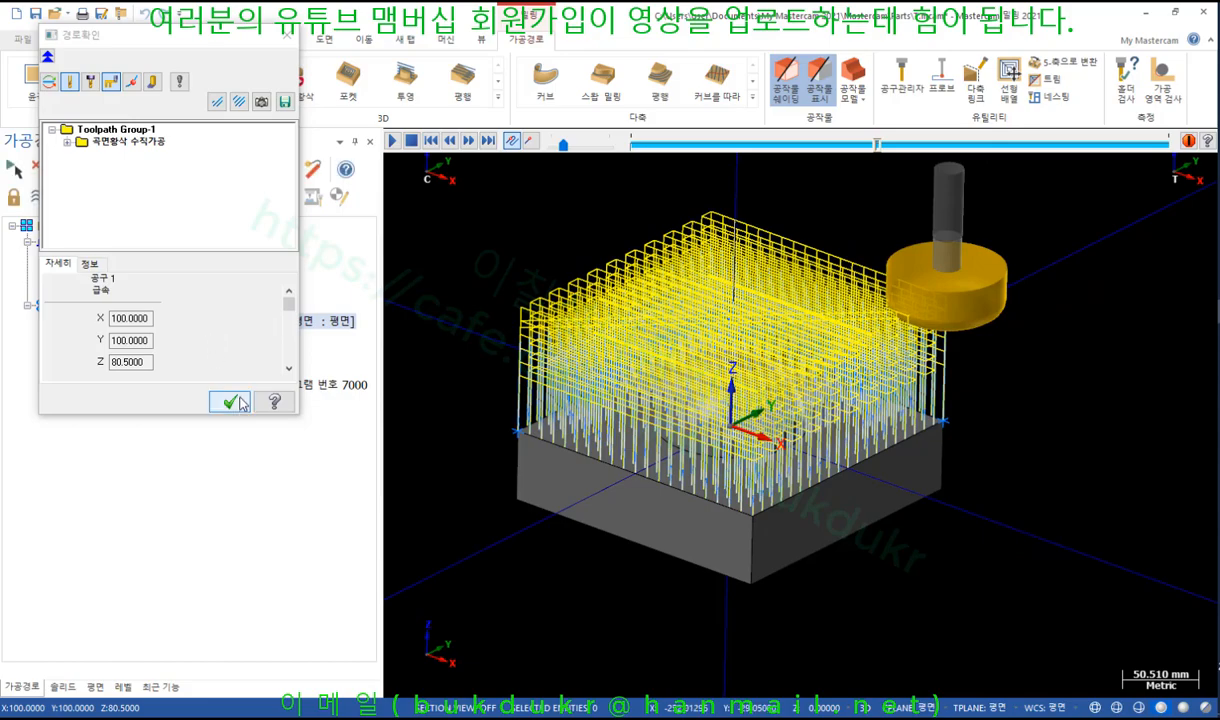
{"action": "left_click", "coordinate": [238, 403]}
Step: Backplot the toolpath from the top view and examine the cutter at the block's starting corner up close
{"action": "right_click", "coordinate": [523, 218]}
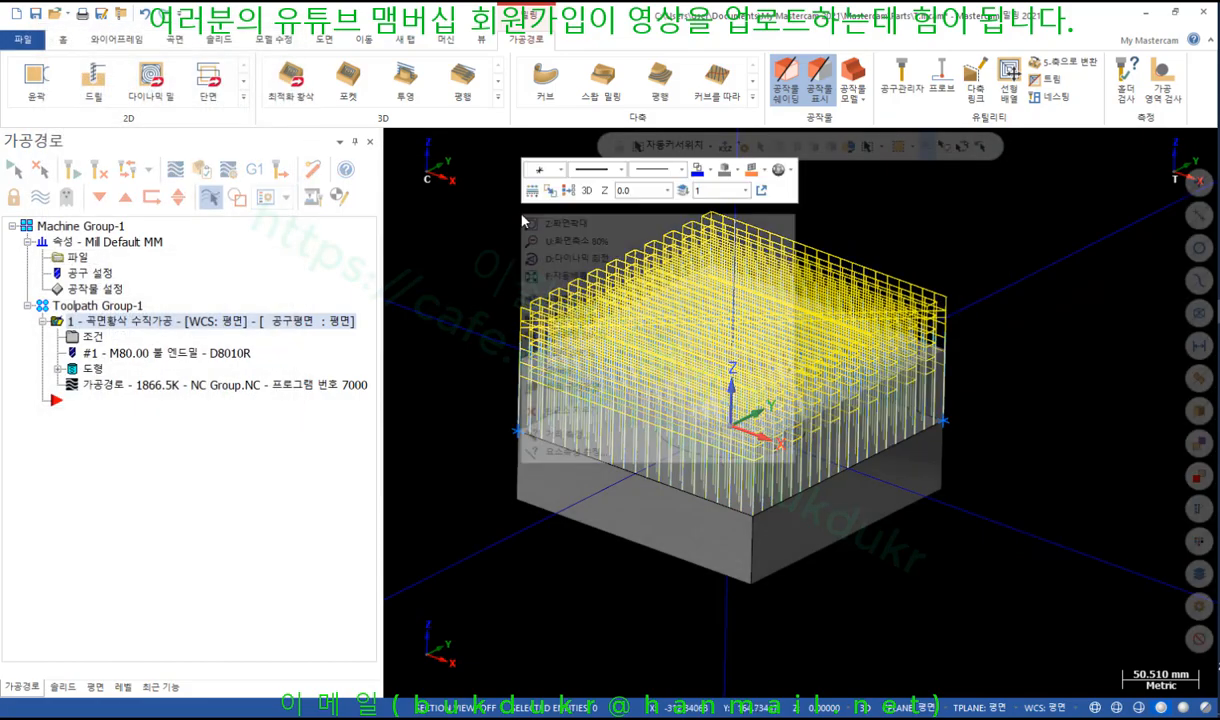
{"action": "left_click", "coordinate": [570, 300]}
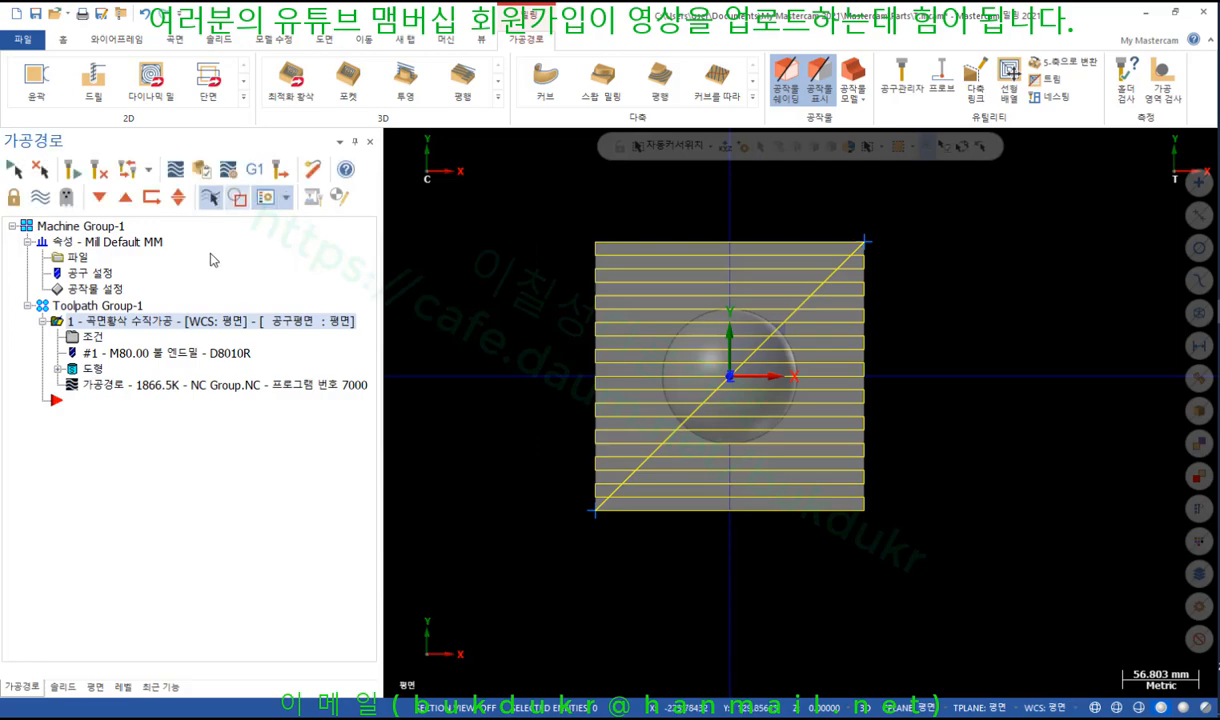
{"action": "left_click", "coordinate": [153, 386]}
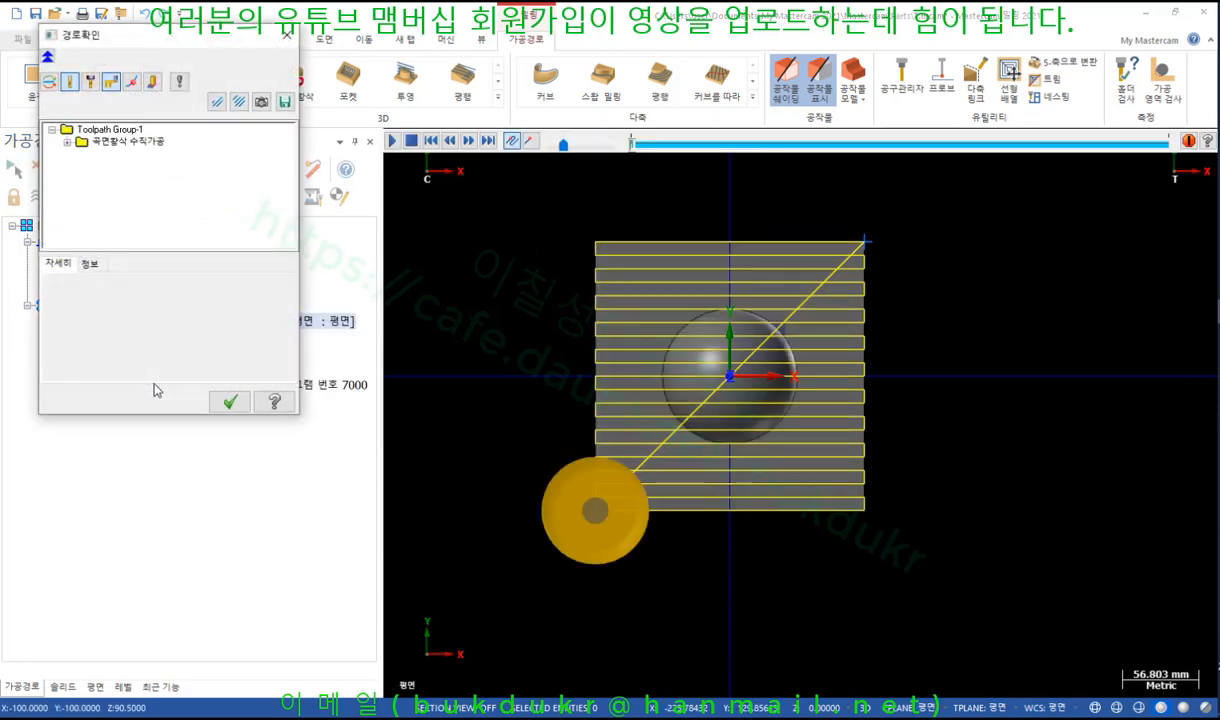
{"action": "scroll", "coordinate": [565, 520], "scroll_direction": "up", "scroll_amount": 5}
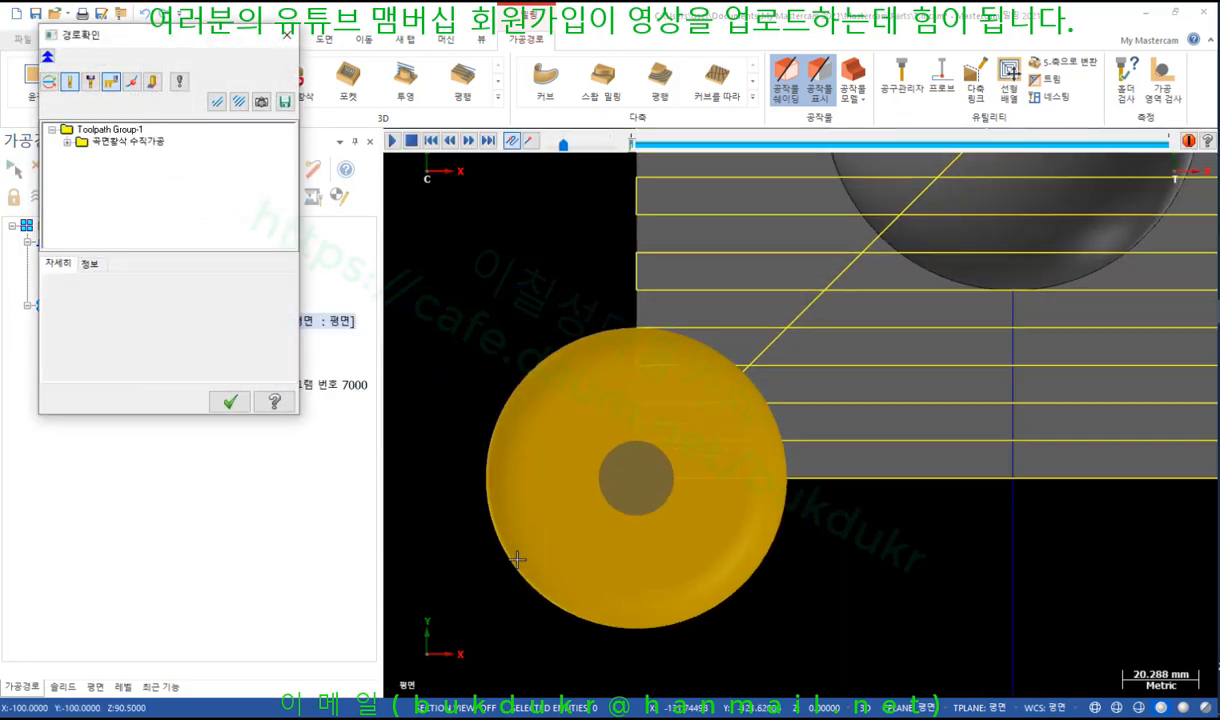
{"action": "scroll", "coordinate": [517, 560], "scroll_direction": "up", "scroll_amount": 1}
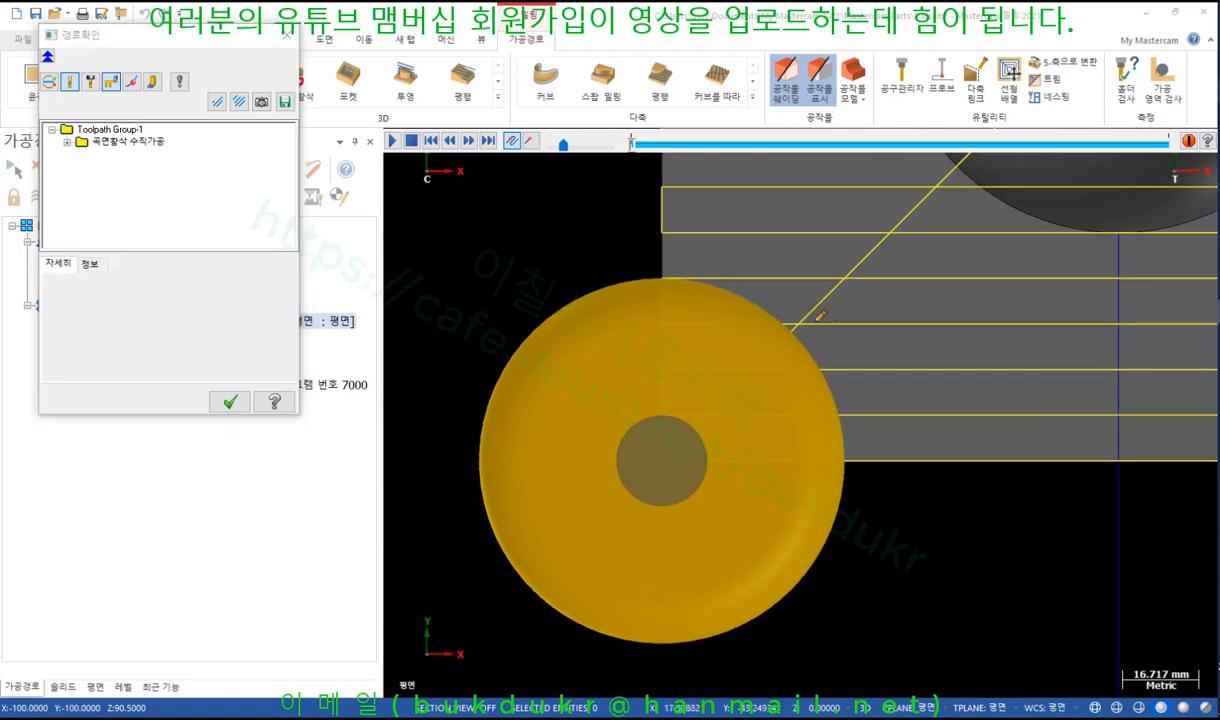
Step: Mark the cutter's round insert, its cutting arc and its contact area in red, discard the markings and close the backplot
{"action": "mouse_move", "coordinate": [655, 281]}
{"action": "left_mouse_down"}
{"action": "mouse_move", "coordinate": [668, 281]}
{"action": "mouse_move", "coordinate": [665, 331]}
{"action": "mouse_move", "coordinate": [649, 292]}
{"action": "mouse_move", "coordinate": [674, 279]}
{"action": "mouse_move", "coordinate": [693, 312]}
{"action": "mouse_move", "coordinate": [702, 288]}
{"action": "mouse_move", "coordinate": [693, 301]}
{"action": "mouse_move", "coordinate": [738, 336]}
{"action": "mouse_move", "coordinate": [800, 430]}
{"action": "mouse_move", "coordinate": [762, 563]}
{"action": "left_mouse_up"}
{"action": "left_click_drag", "start_coordinate": [611, 368], "coordinate": [699, 346]}
{"action": "left_click_drag", "start_coordinate": [667, 404], "coordinate": [733, 370]}
{"action": "left_click_drag", "start_coordinate": [703, 442], "coordinate": [753, 408]}
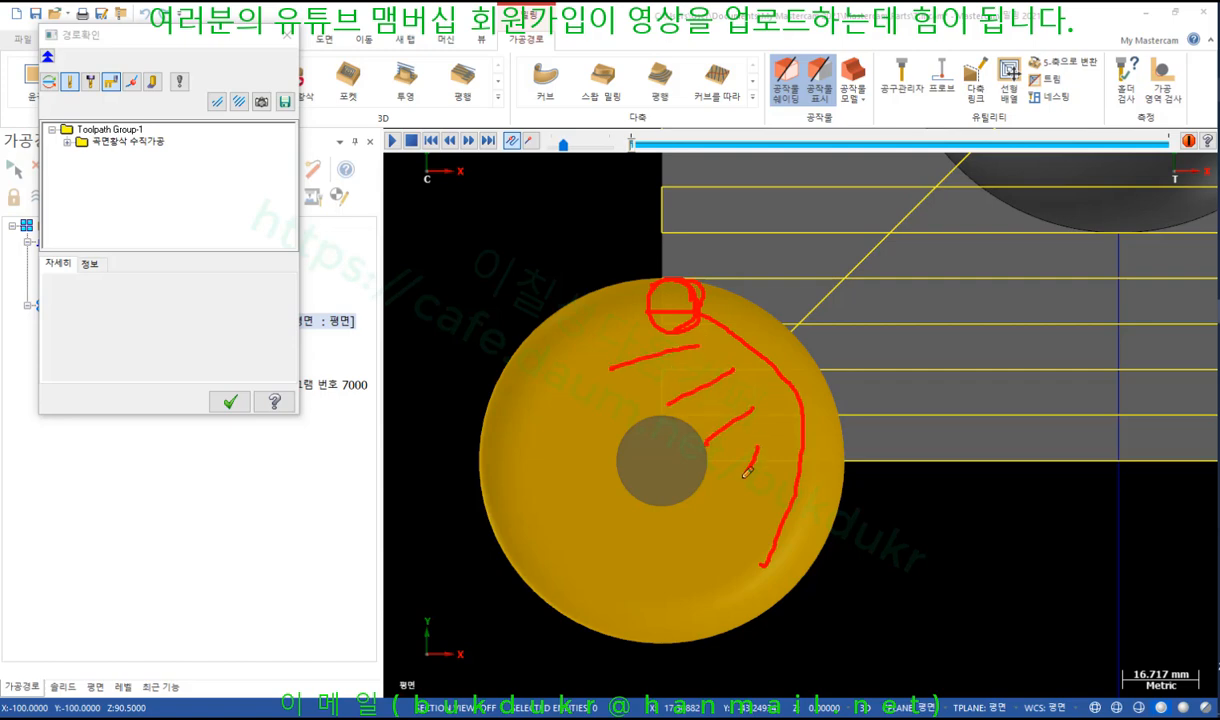
{"action": "left_click_drag", "start_coordinate": [699, 510], "coordinate": [757, 446]}
{"action": "left_click_drag", "start_coordinate": [640, 560], "coordinate": [736, 526]}
{"action": "left_click_drag", "start_coordinate": [606, 550], "coordinate": [672, 566]}
{"action": "mouse_move", "coordinate": [668, 310]}
{"action": "left_mouse_down"}
{"action": "mouse_move", "coordinate": [668, 449]}
{"action": "mouse_move", "coordinate": [808, 465]}
{"action": "left_mouse_up"}
{"action": "mouse_move", "coordinate": [701, 337]}
{"action": "left_mouse_down"}
{"action": "mouse_move", "coordinate": [788, 400]}
{"action": "mouse_move", "coordinate": [798, 468]}
{"action": "mouse_move", "coordinate": [678, 397]}
{"action": "left_mouse_up"}
{"action": "left_click_drag", "start_coordinate": [728, 365], "coordinate": [708, 434]}
{"action": "left_click_drag", "start_coordinate": [741, 359], "coordinate": [716, 437]}
{"action": "mouse_move", "coordinate": [740, 381]}
{"action": "left_mouse_down"}
{"action": "mouse_move", "coordinate": [712, 432]}
{"action": "mouse_move", "coordinate": [748, 447]}
{"action": "left_mouse_up"}
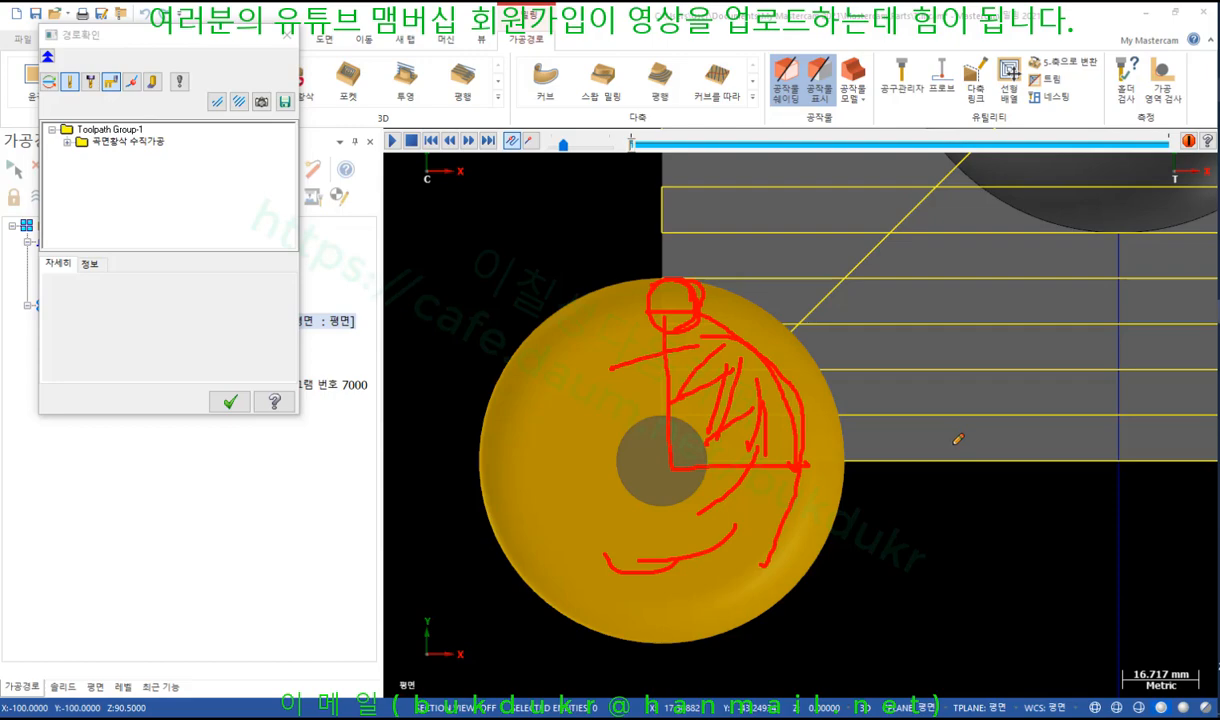
{"action": "right_click", "coordinate": [430, 277]}
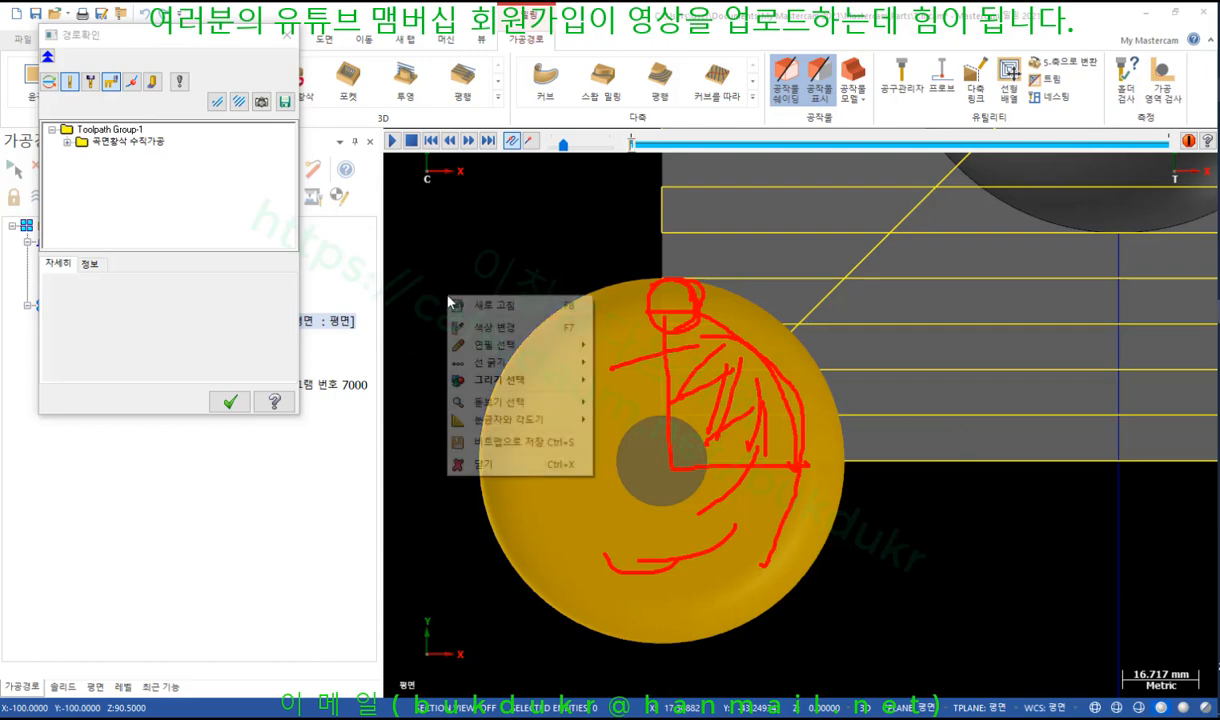
{"action": "left_click", "coordinate": [480, 431]}
{"action": "left_click", "coordinate": [230, 401]}
{"action": "scroll", "coordinate": [625, 512], "scroll_direction": "down", "scroll_amount": 5}
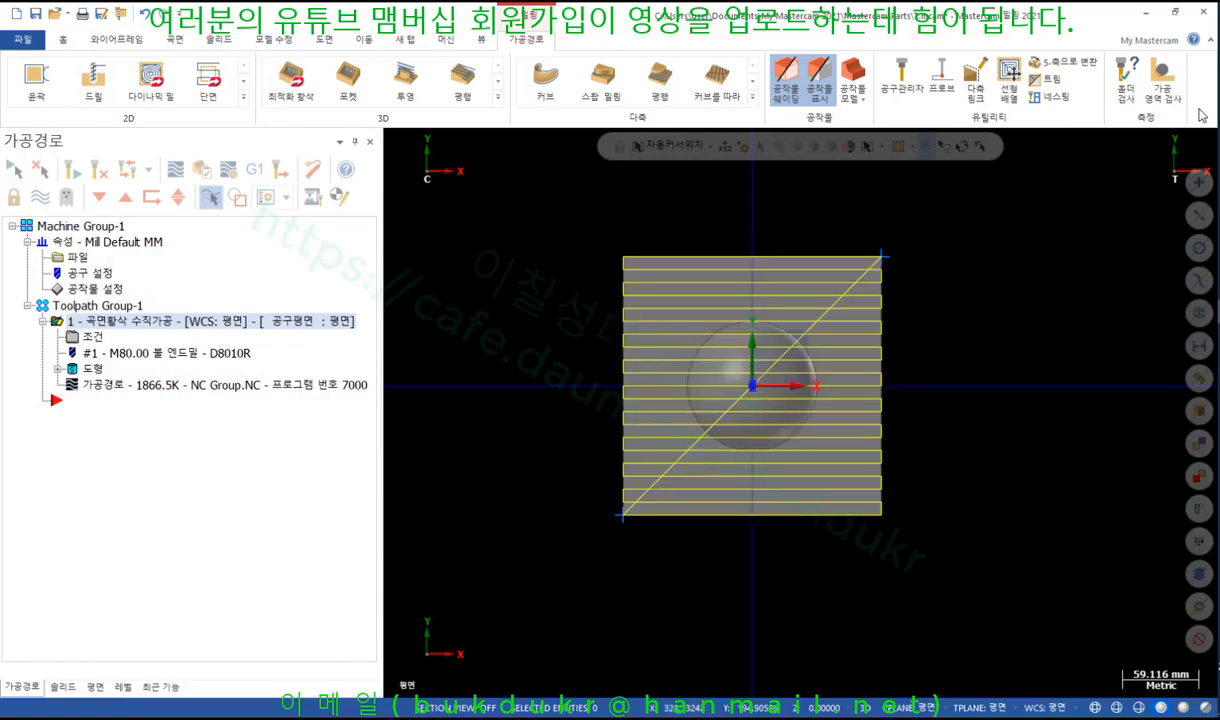
Step: Open the vertical roughing operation's parameters and review its gap settings
{"action": "scroll", "coordinate": [920, 338], "scroll_direction": "down", "scroll_amount": 1}
{"action": "middle_click_drag", "start_coordinate": [829, 400], "coordinate": [790, 349]}
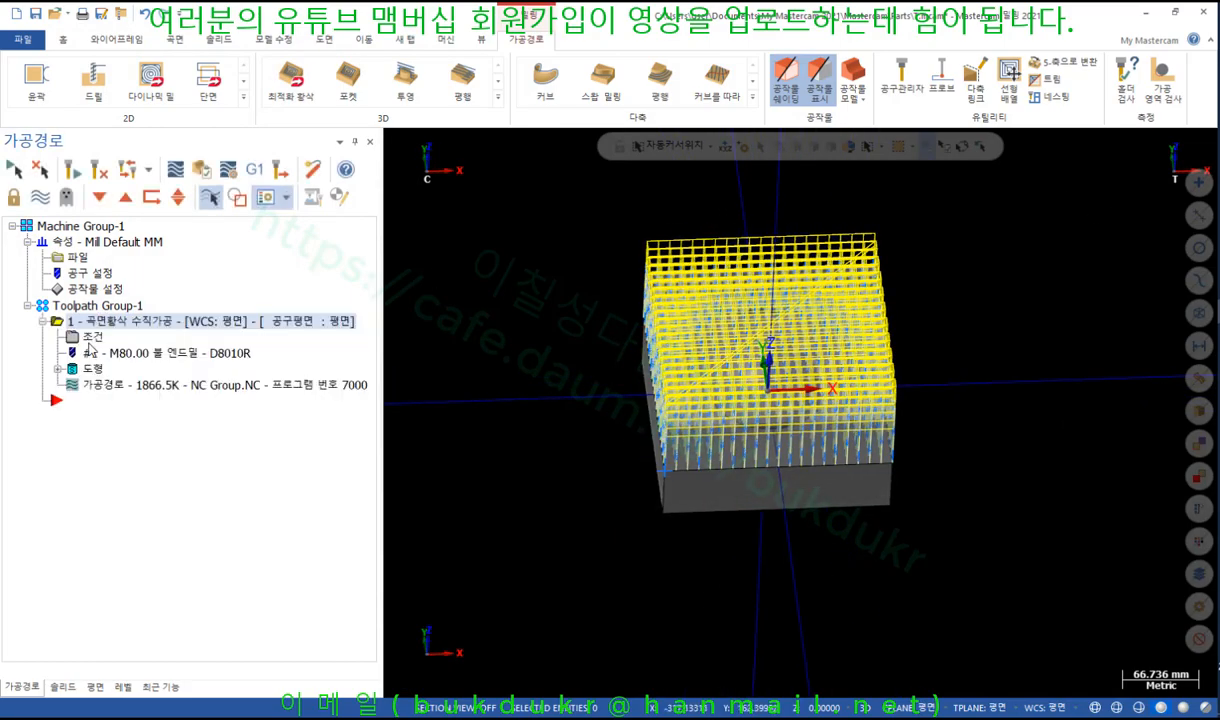
{"action": "left_click", "coordinate": [90, 336]}
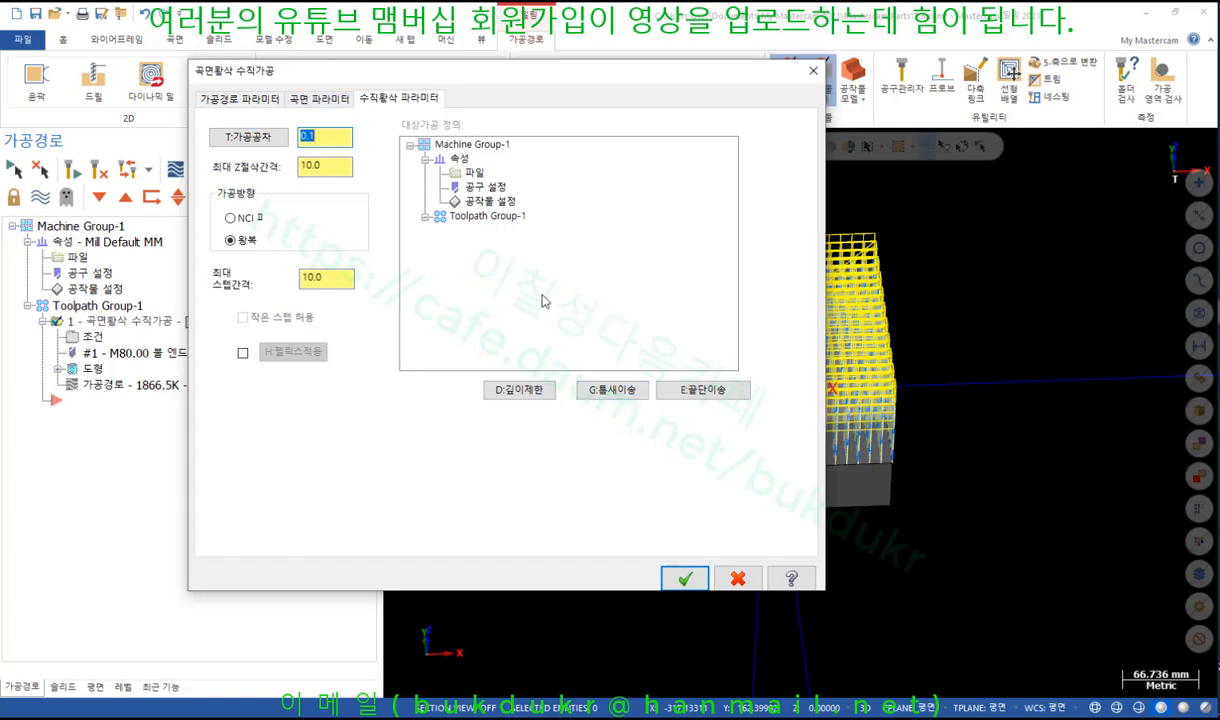
{"action": "left_click", "coordinate": [625, 397]}
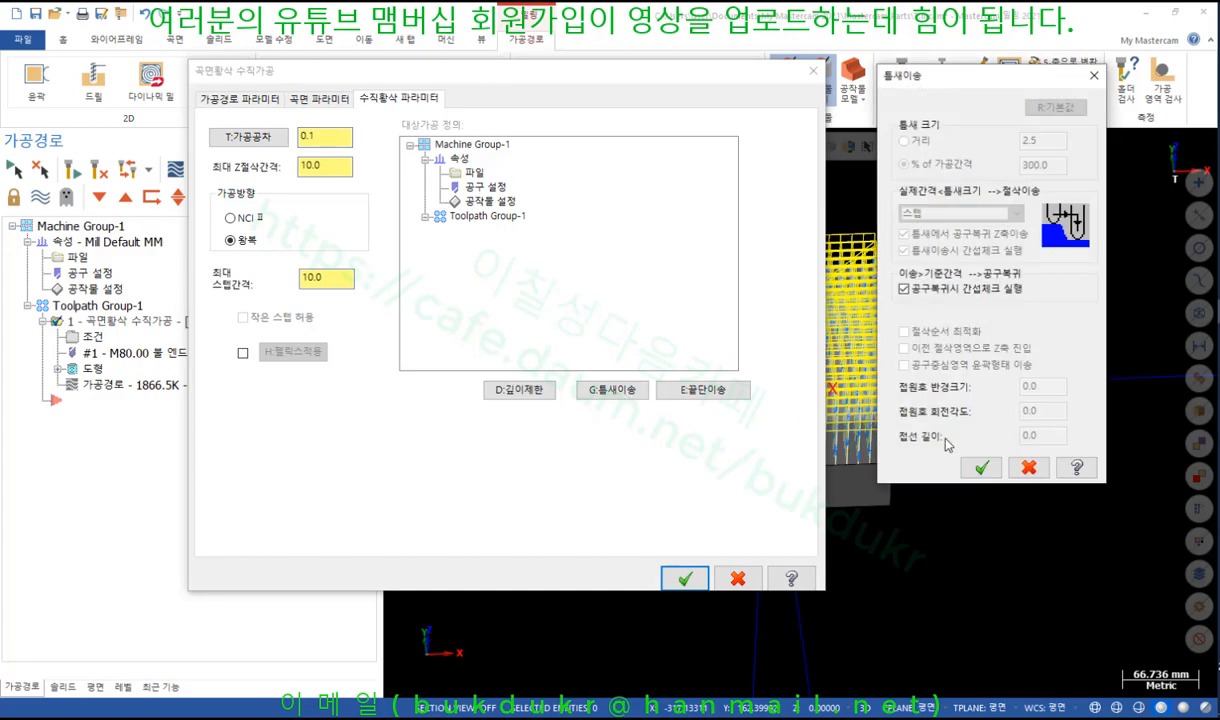
{"action": "left_click", "coordinate": [981, 467]}
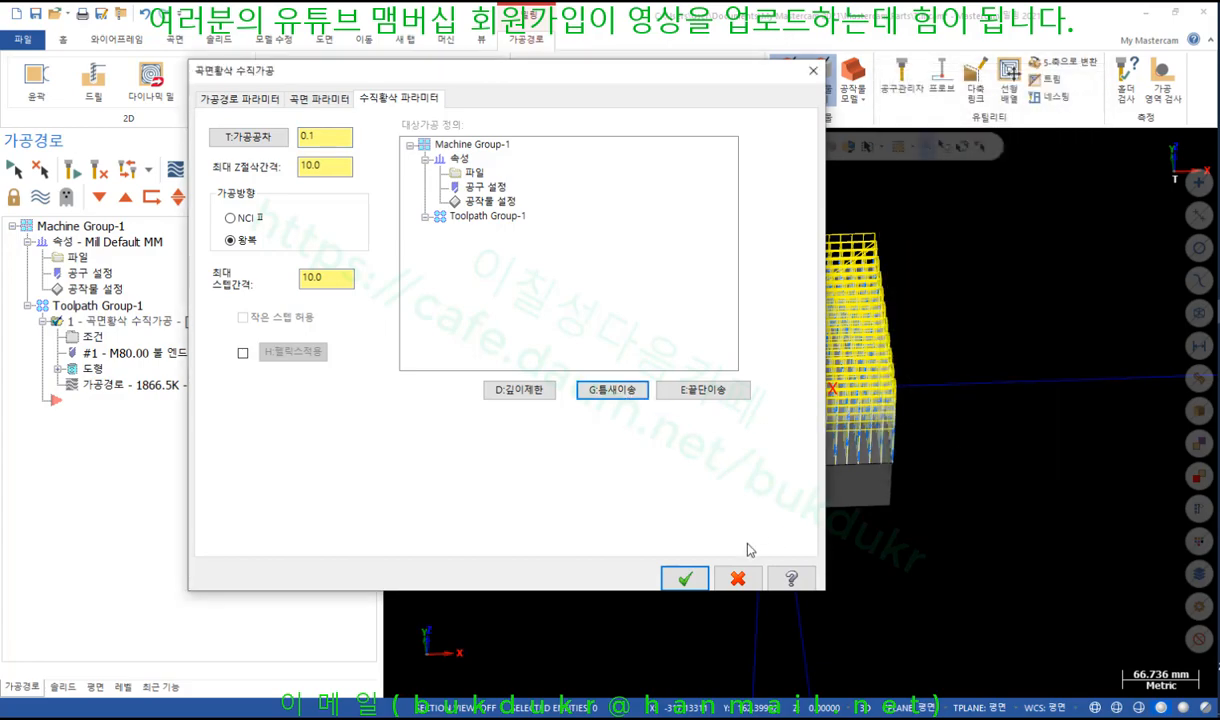
Step: Redefine the plunge grid with its lower-left point offset -30 mm in Y from the block's lower-left corner
{"action": "left_click", "coordinate": [320, 99]}
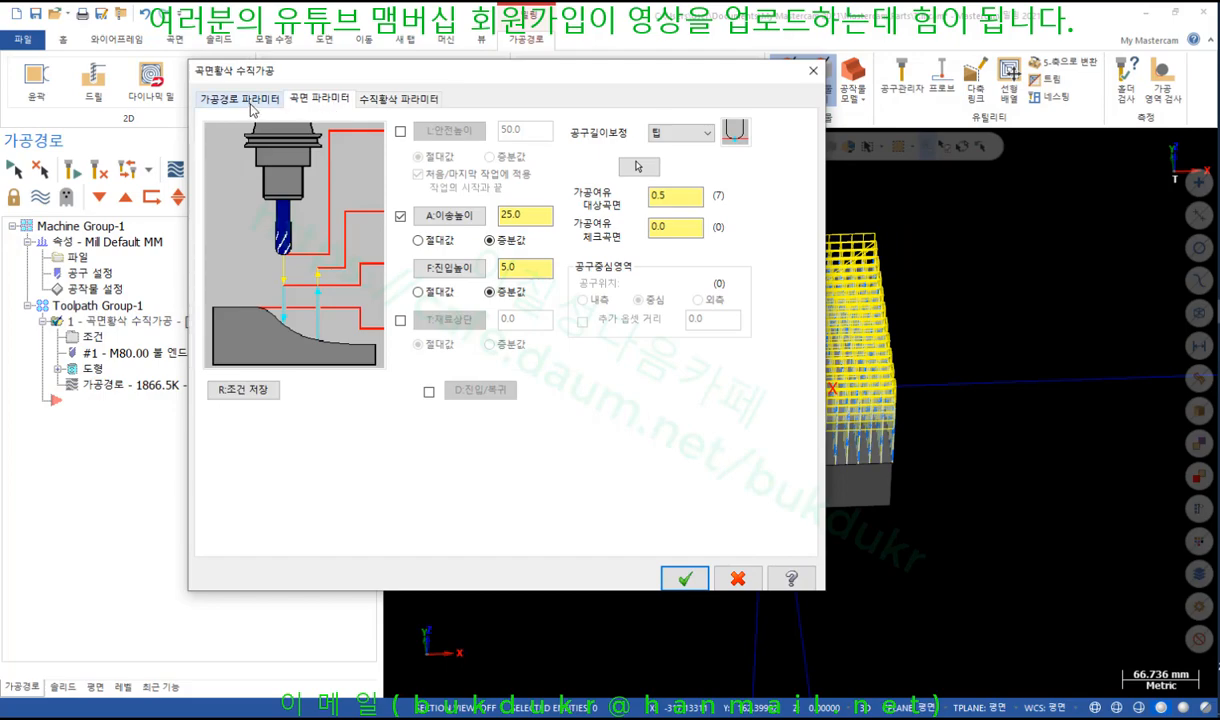
{"action": "left_click", "coordinate": [638, 166]}
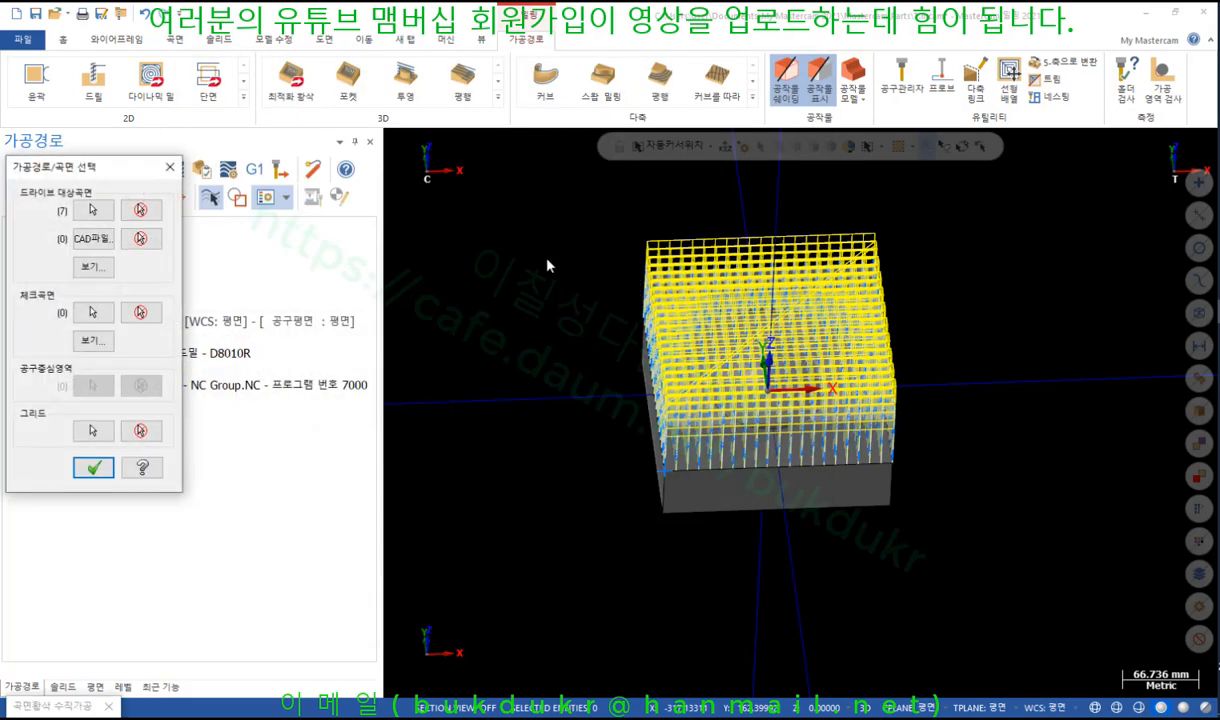
{"action": "left_click", "coordinate": [107, 438]}
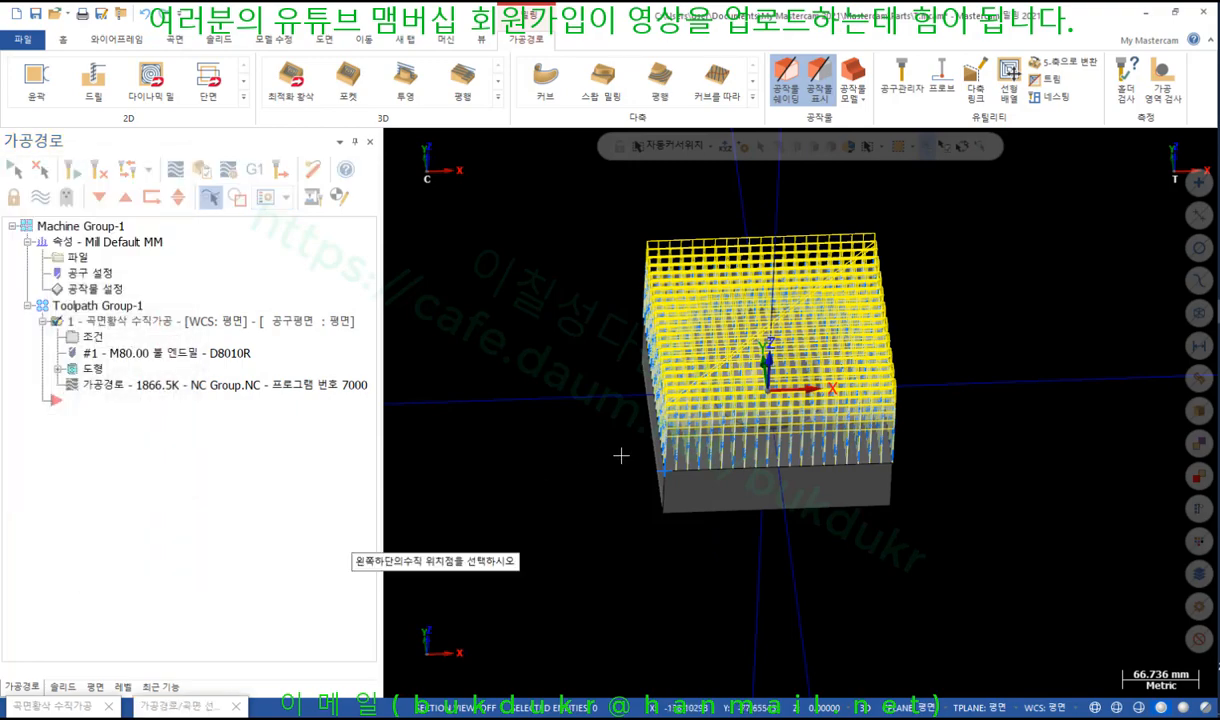
{"action": "scroll", "coordinate": [672, 490], "scroll_direction": "up", "scroll_amount": 5}
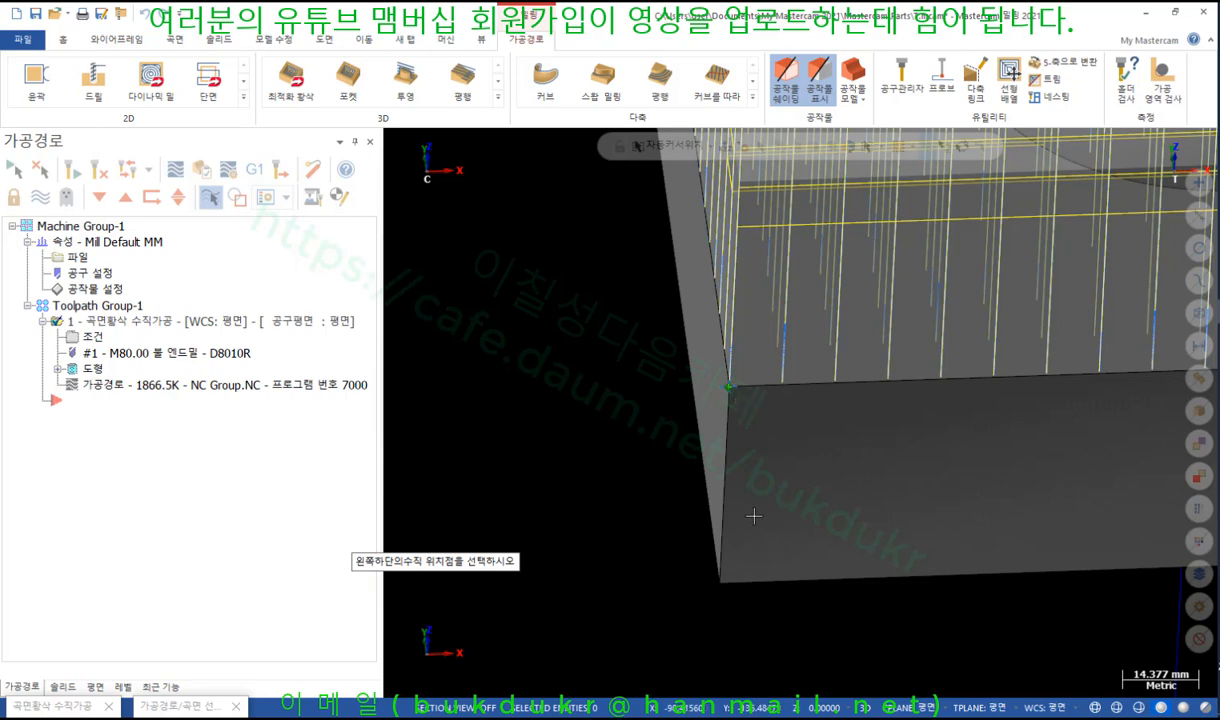
{"action": "left_click", "coordinate": [730, 387]}
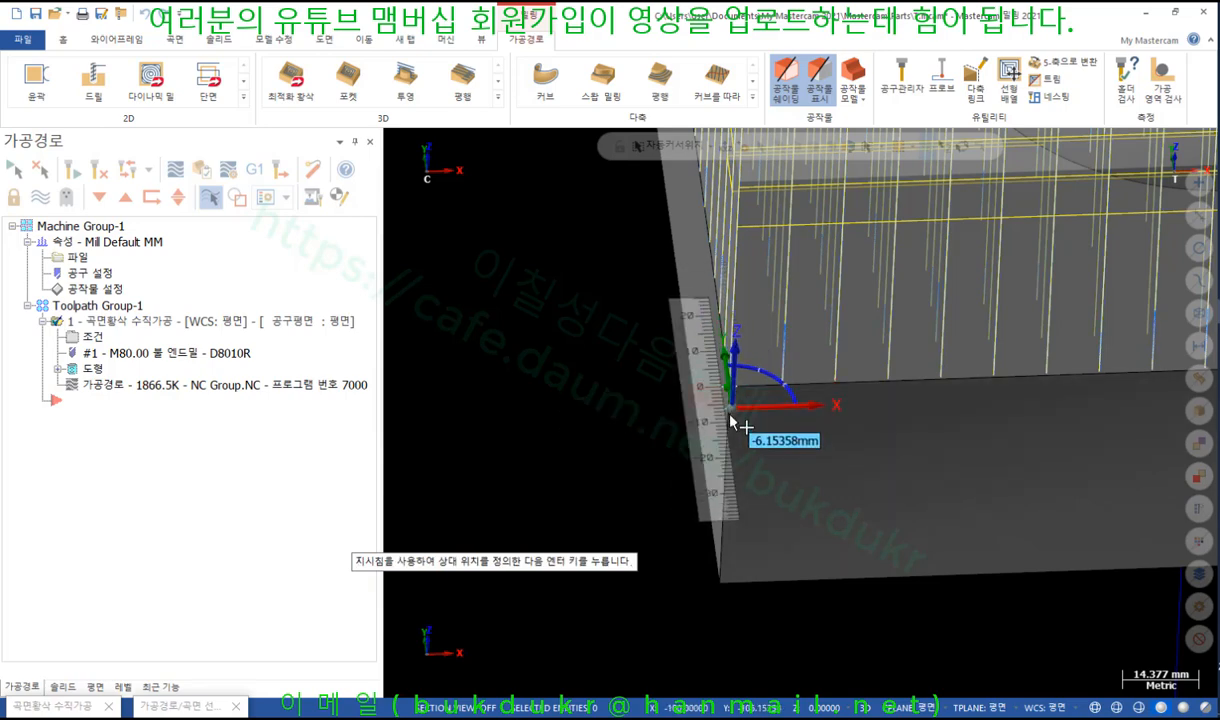
{"action": "type", "text": "-30"}
{"action": "key", "text": "Return"}
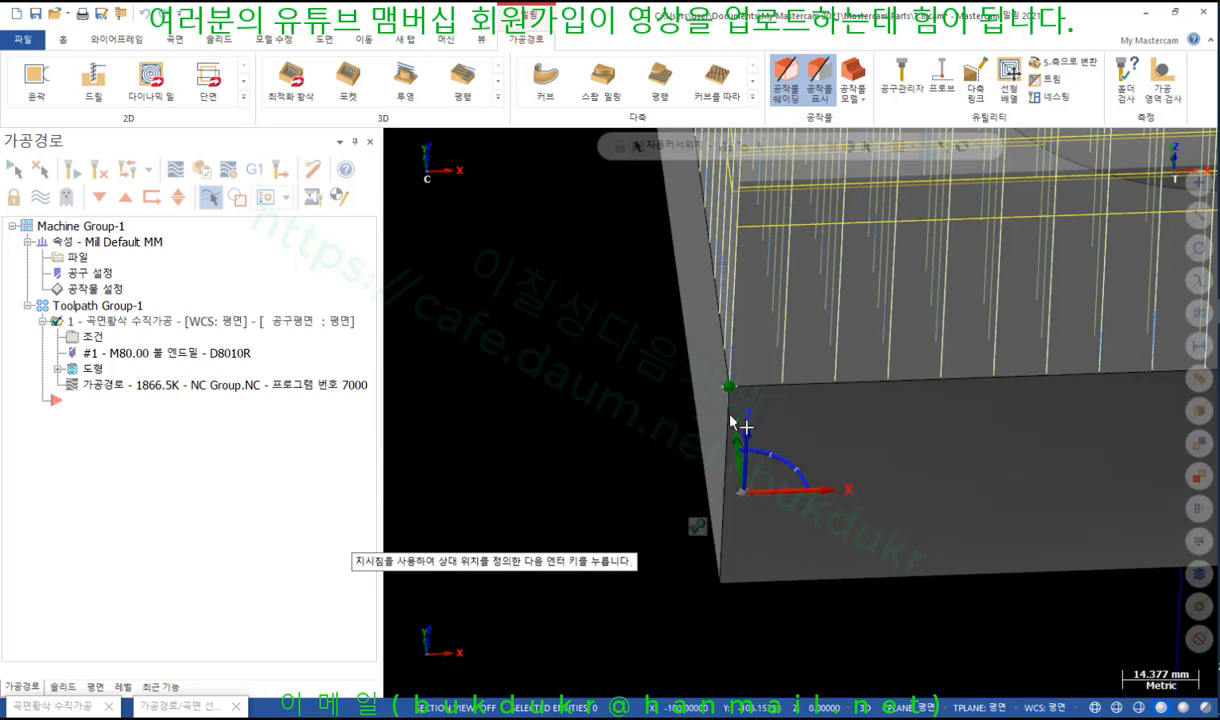
{"action": "key", "text": "Return"}
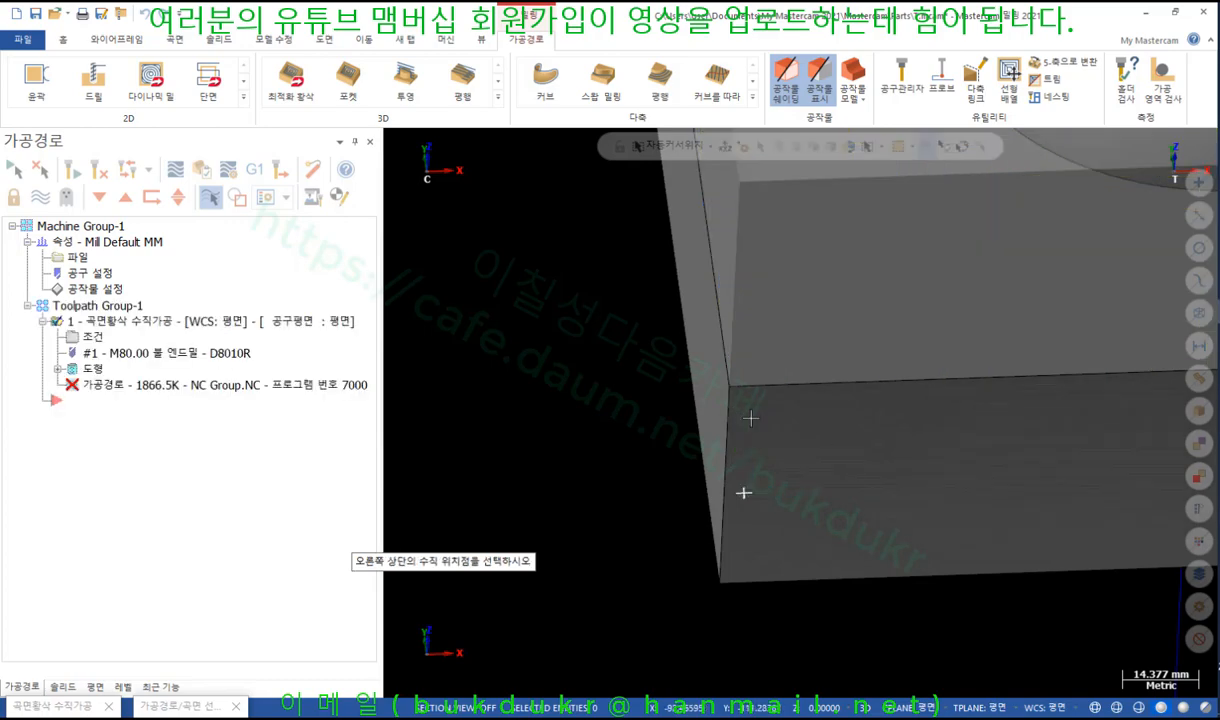
Step: Set the grid's upper-right point on the block's opposite corner, accept the parameters and regenerate the toolpath
{"action": "scroll", "coordinate": [609, 392], "scroll_direction": "down", "scroll_amount": 3}
{"action": "middle_click_drag", "start_coordinate": [609, 392], "coordinate": [672, 394]}
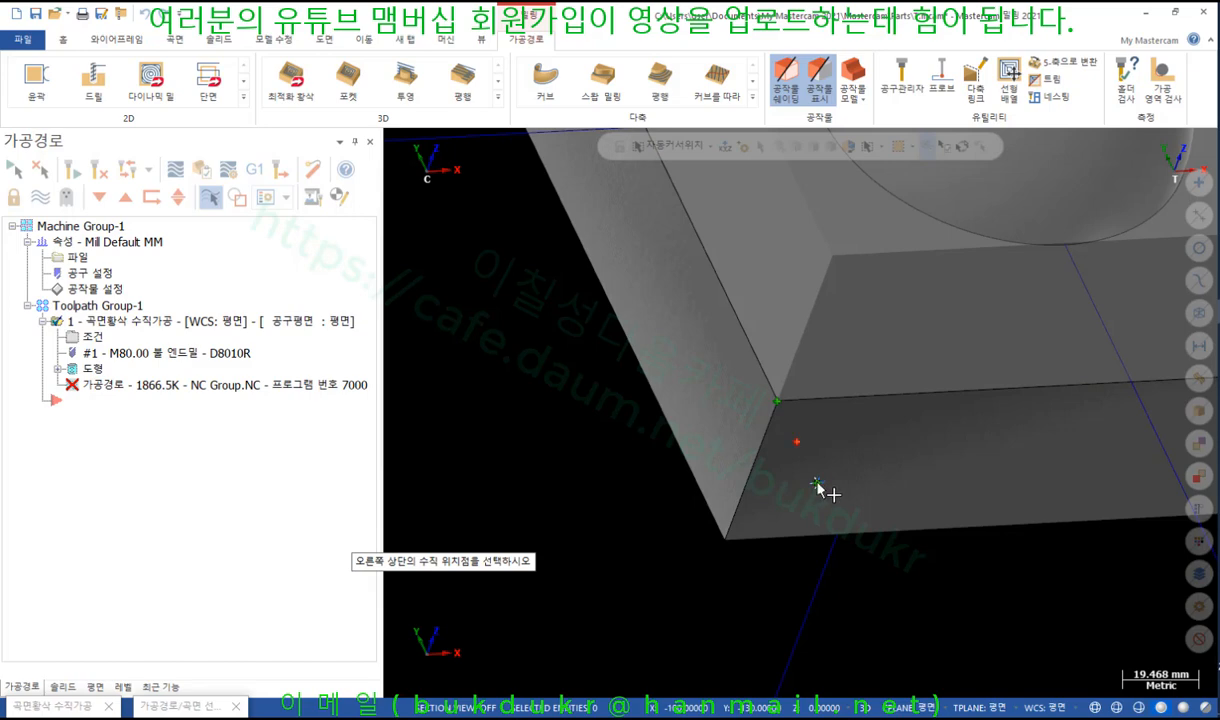
{"action": "scroll", "coordinate": [826, 457], "scroll_direction": "up", "scroll_amount": 2}
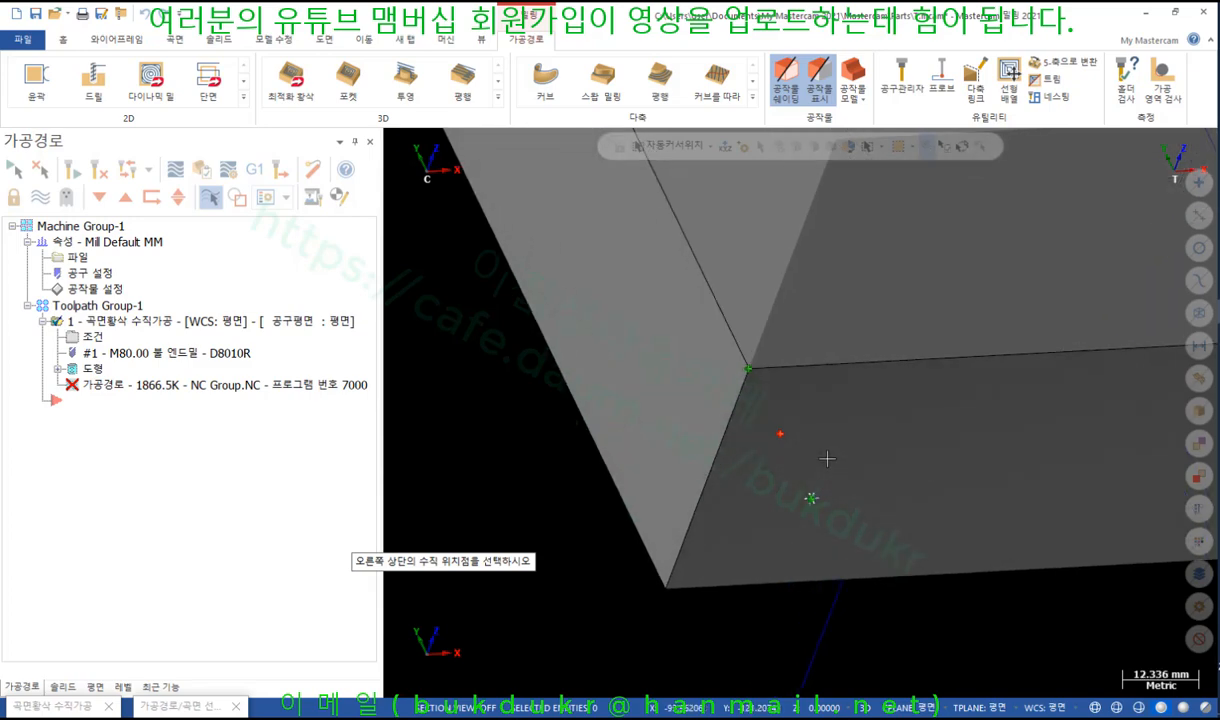
{"action": "scroll", "coordinate": [826, 458], "scroll_direction": "up", "scroll_amount": 2}
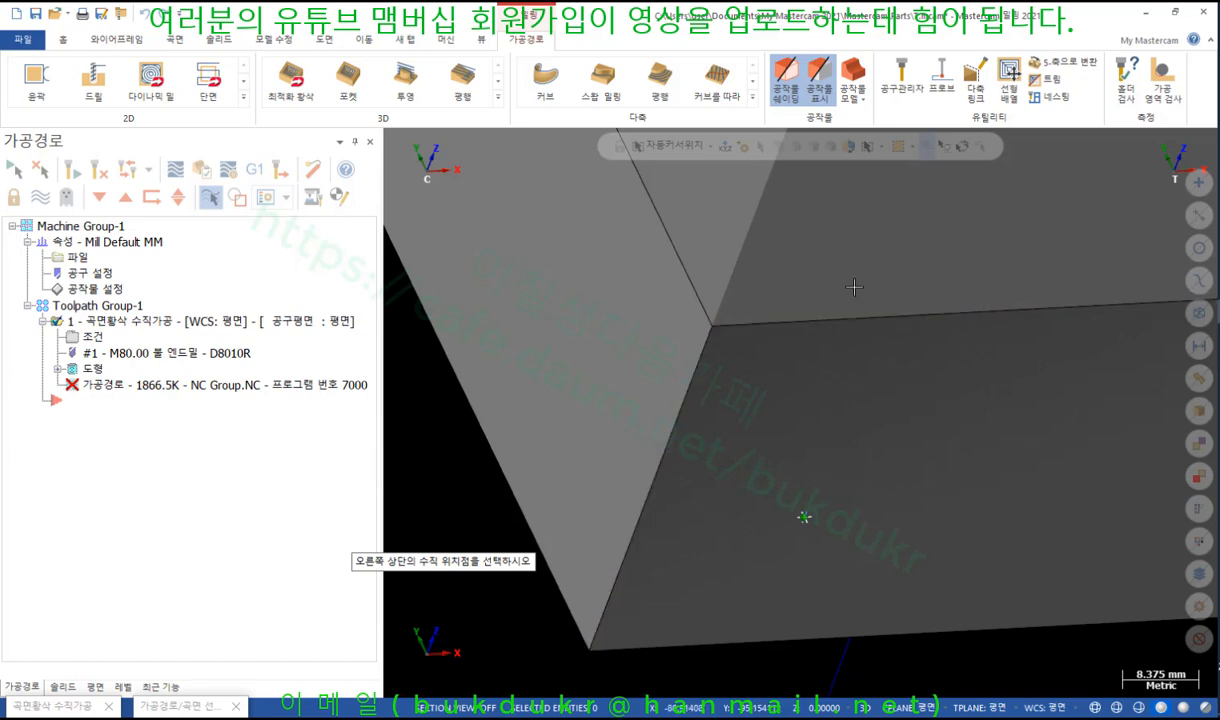
{"action": "scroll", "coordinate": [771, 320], "scroll_direction": "down", "scroll_amount": 4}
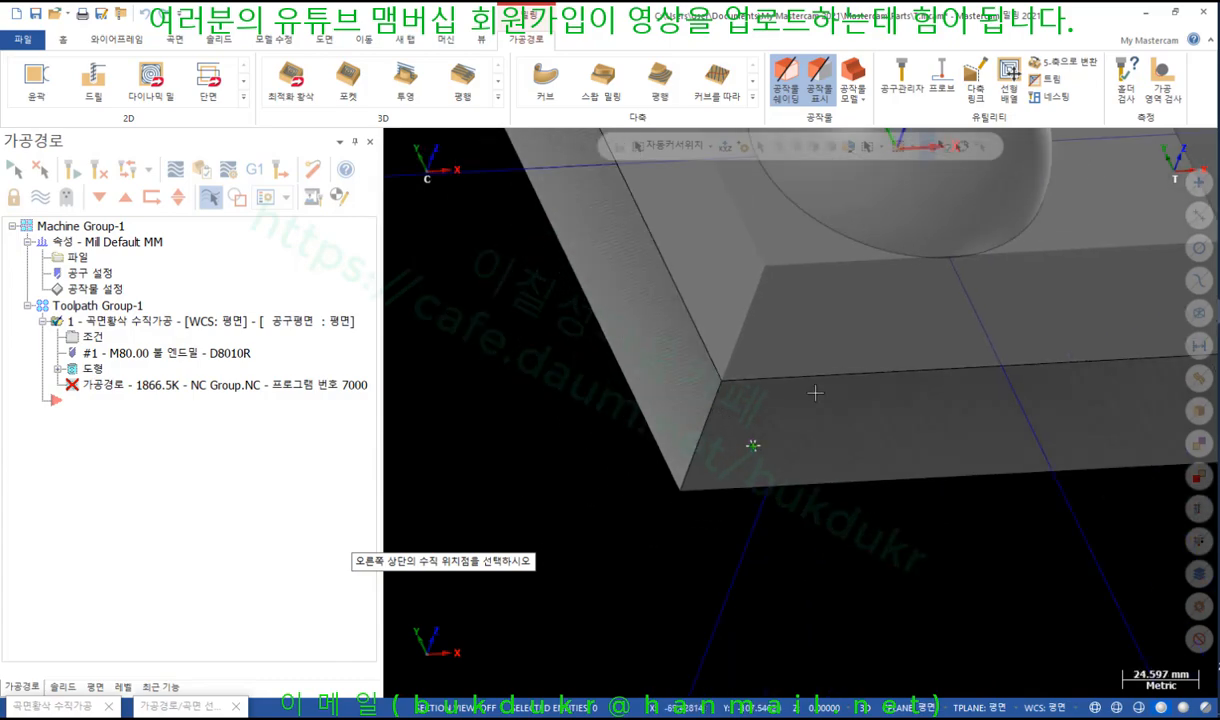
{"action": "scroll", "coordinate": [690, 337], "scroll_direction": "down", "scroll_amount": 2}
{"action": "middle_click_drag", "start_coordinate": [738, 360], "coordinate": [678, 321]}
{"action": "scroll", "coordinate": [537, 497], "scroll_direction": "down", "scroll_amount": 1}
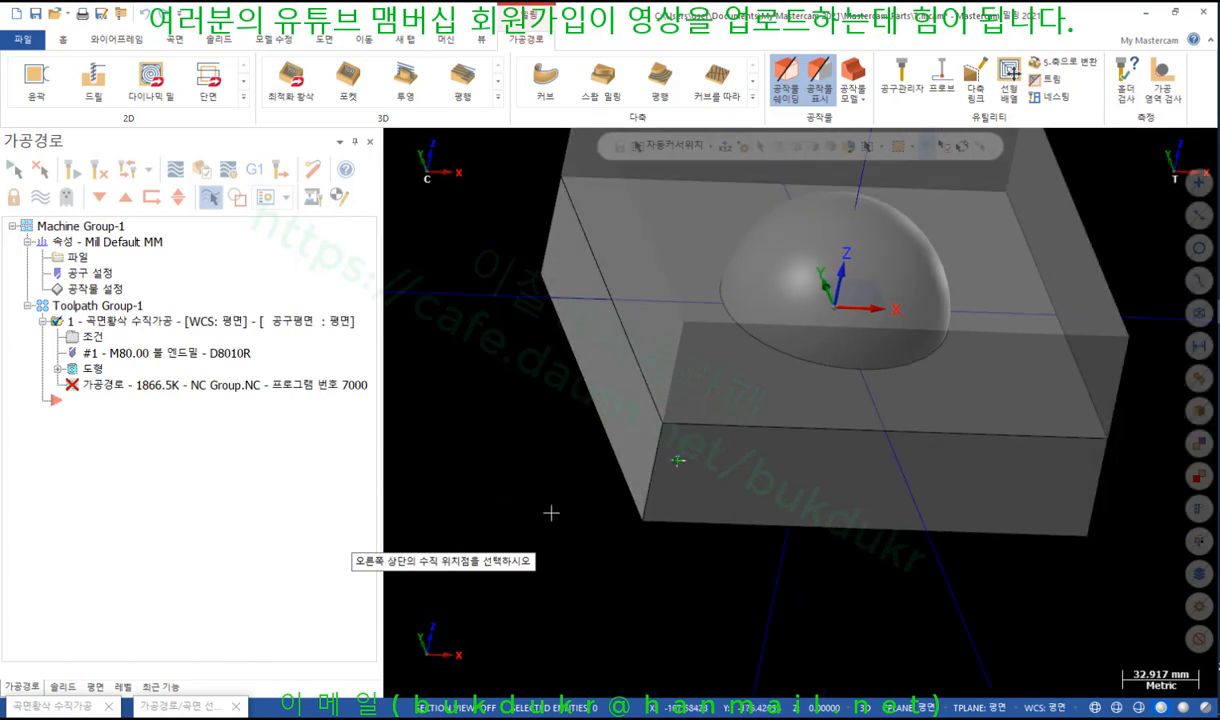
{"action": "scroll", "coordinate": [544, 521], "scroll_direction": "down", "scroll_amount": 4}
{"action": "scroll", "coordinate": [656, 407], "scroll_direction": "up", "scroll_amount": 1}
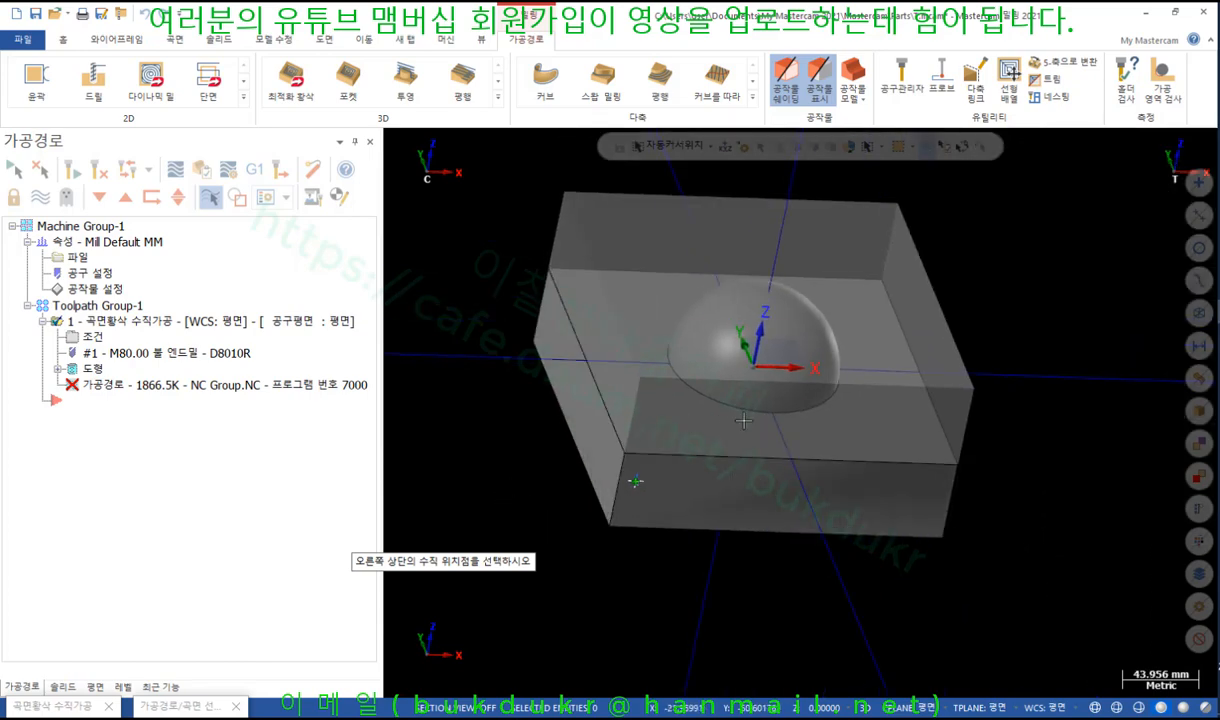
{"action": "middle_click_drag", "start_coordinate": [766, 413], "coordinate": [679, 406]}
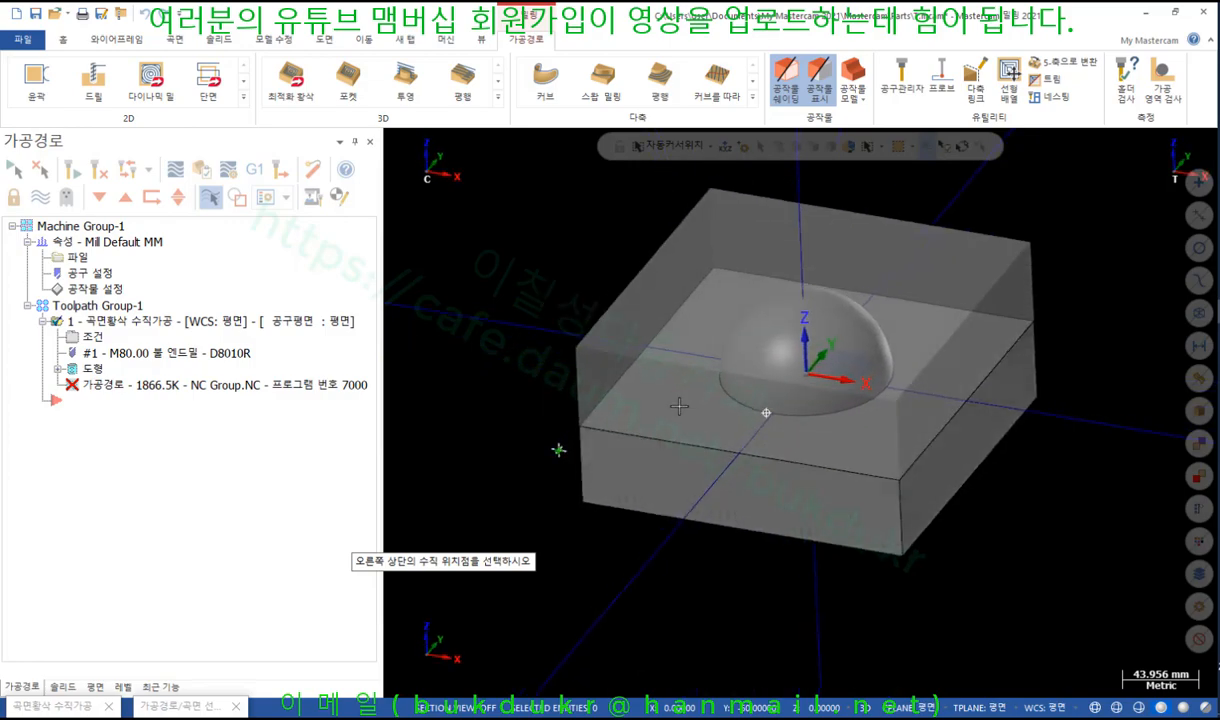
{"action": "left_click", "coordinate": [1037, 323]}
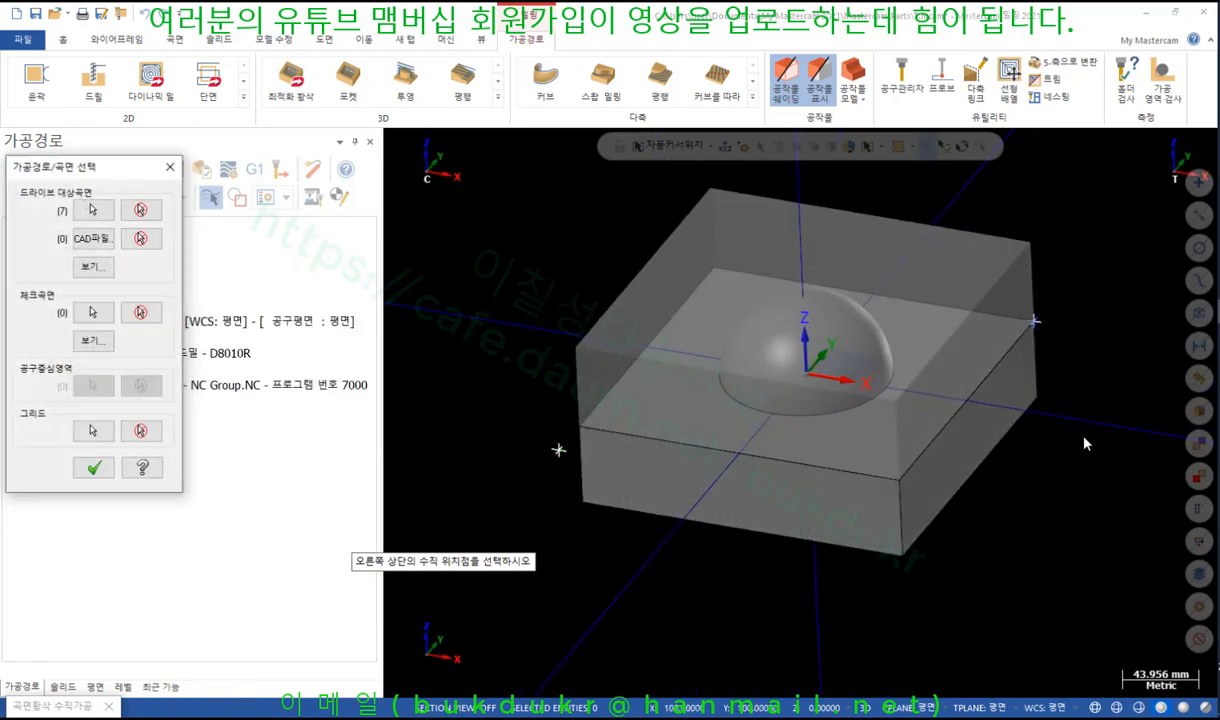
{"action": "left_click", "coordinate": [93, 470]}
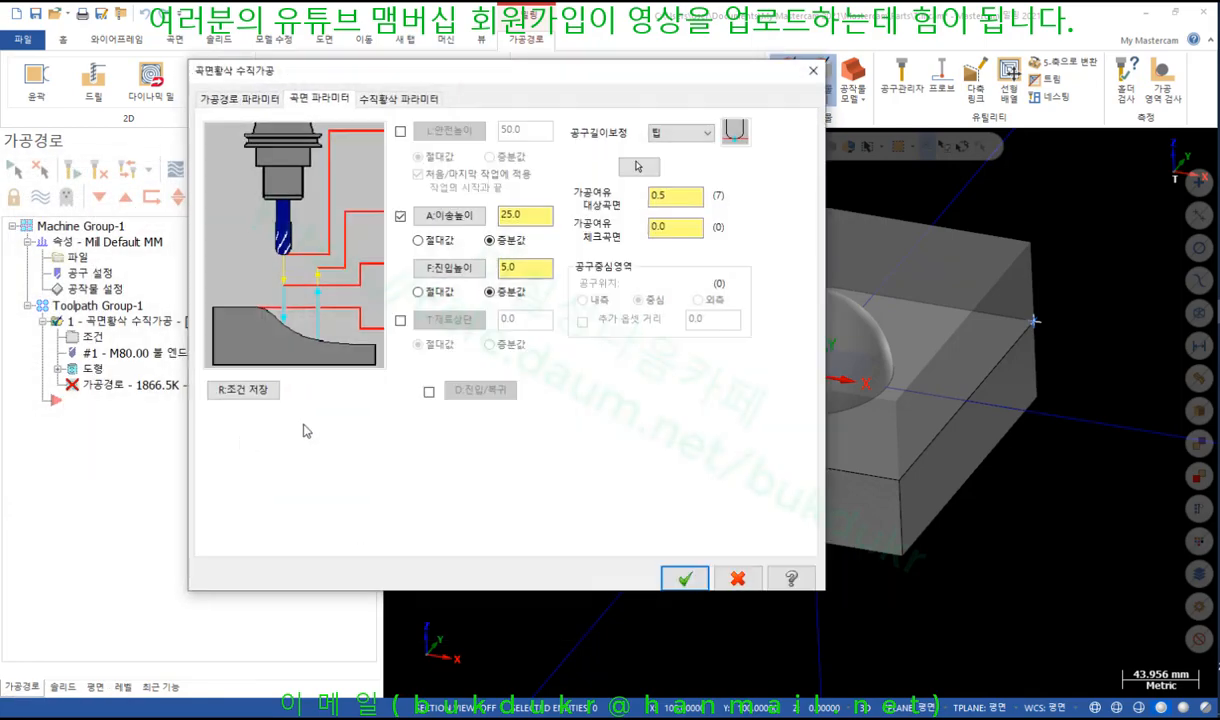
{"action": "left_click", "coordinate": [684, 576]}
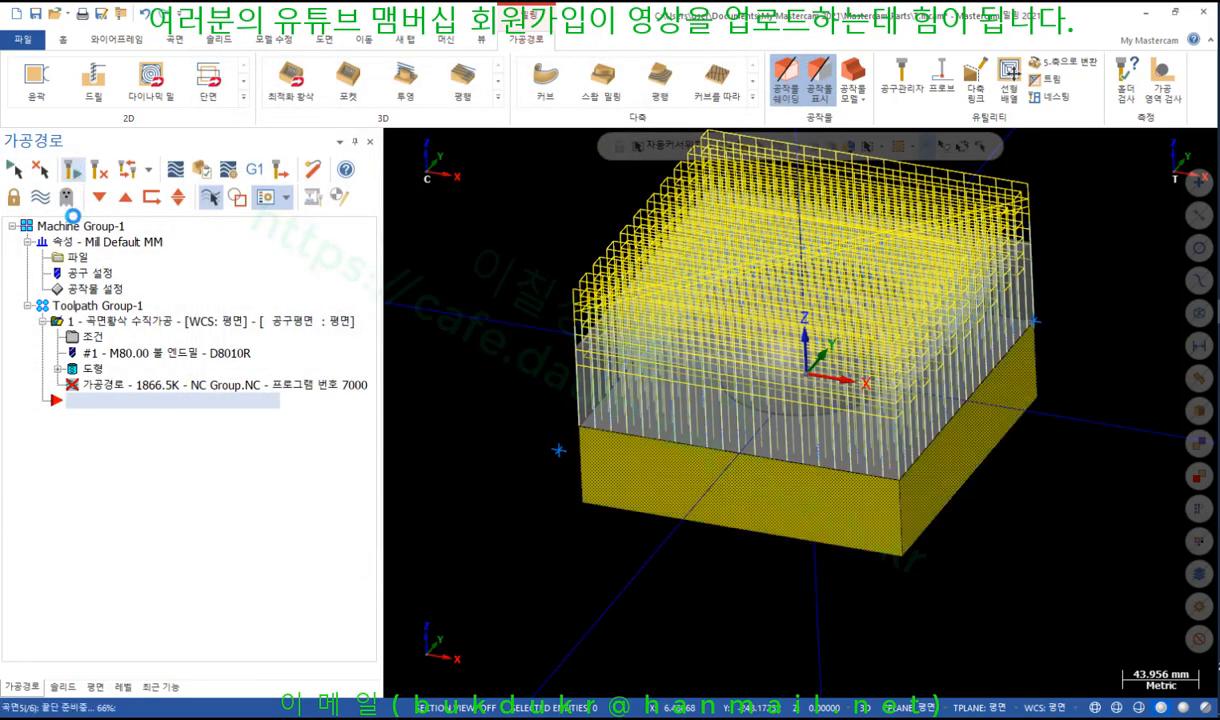
Step: Backplot the regenerated toolpath from the top view, examine the cutter's overlap and coordinates at the starting corner, and close the backplot
{"action": "right_click", "coordinate": [540, 283]}
{"action": "left_click", "coordinate": [549, 305]}
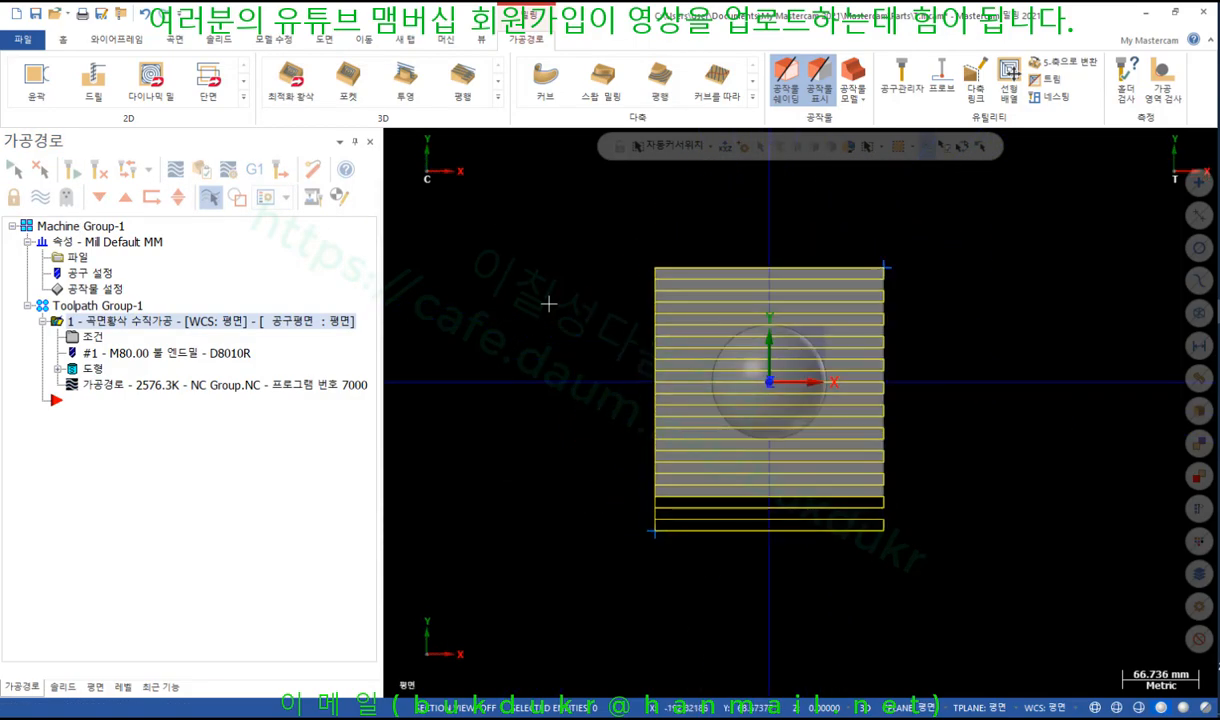
{"action": "left_click", "coordinate": [76, 387]}
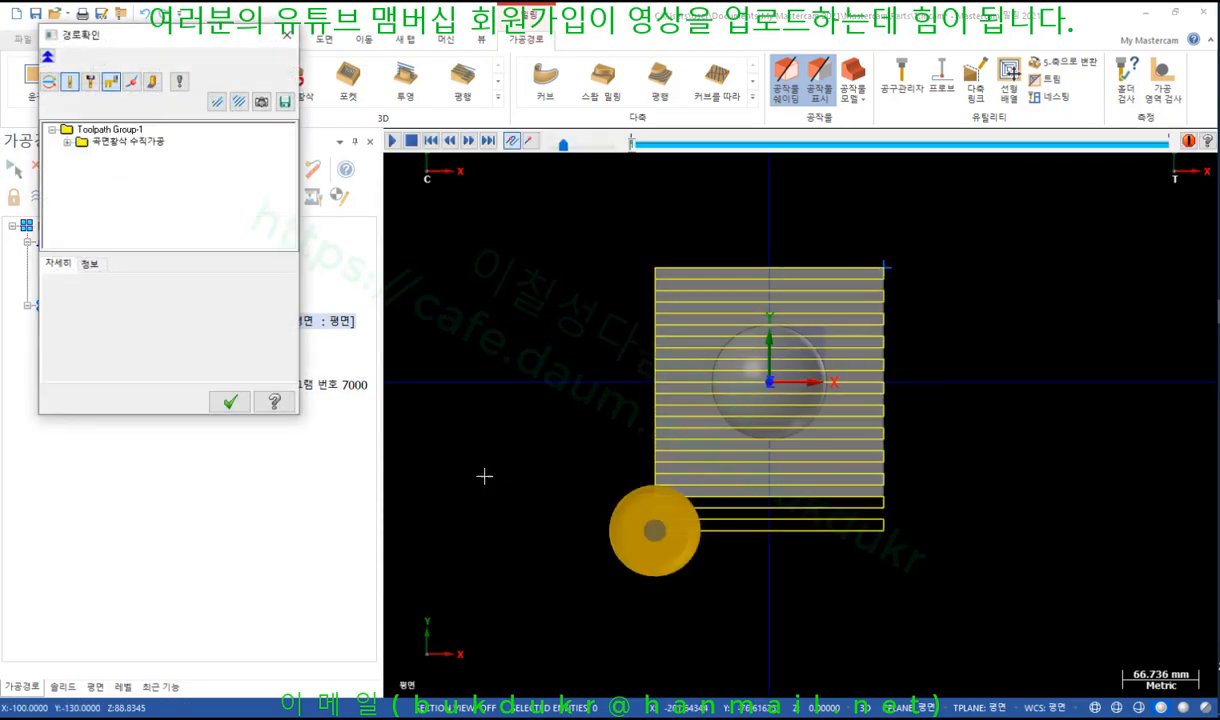
{"action": "scroll", "coordinate": [694, 572], "scroll_direction": "up", "scroll_amount": 4}
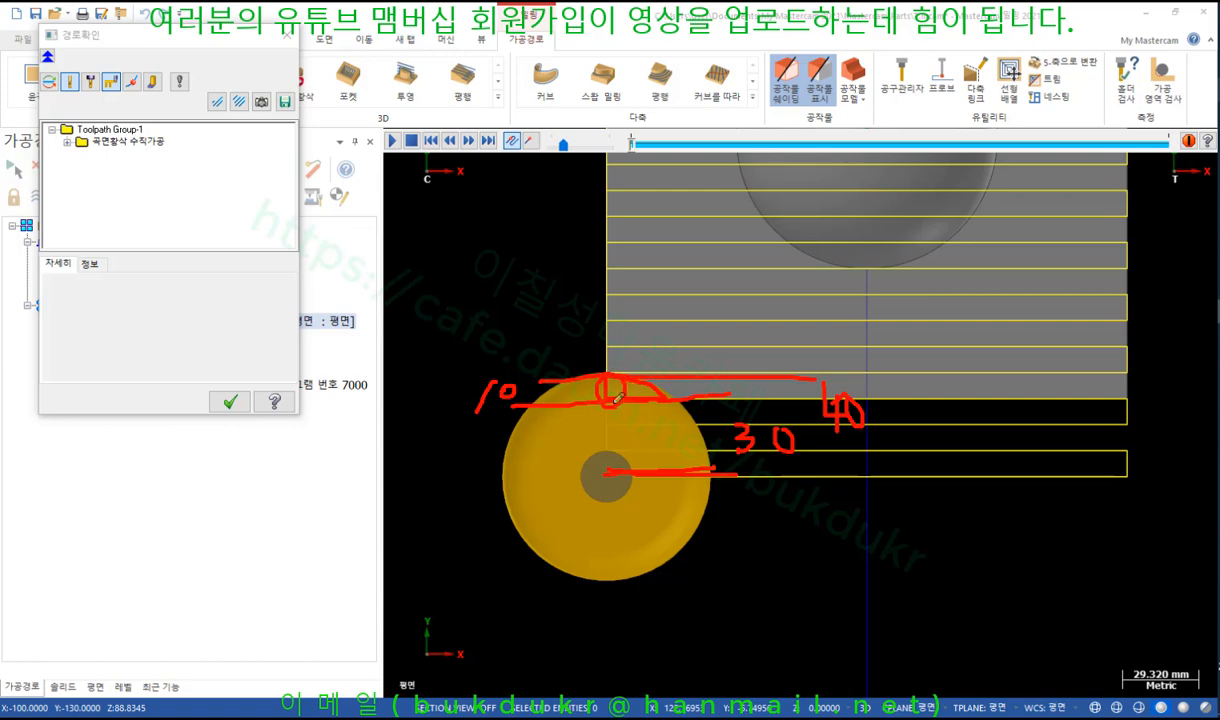
{"action": "right_click", "coordinate": [533, 258]}
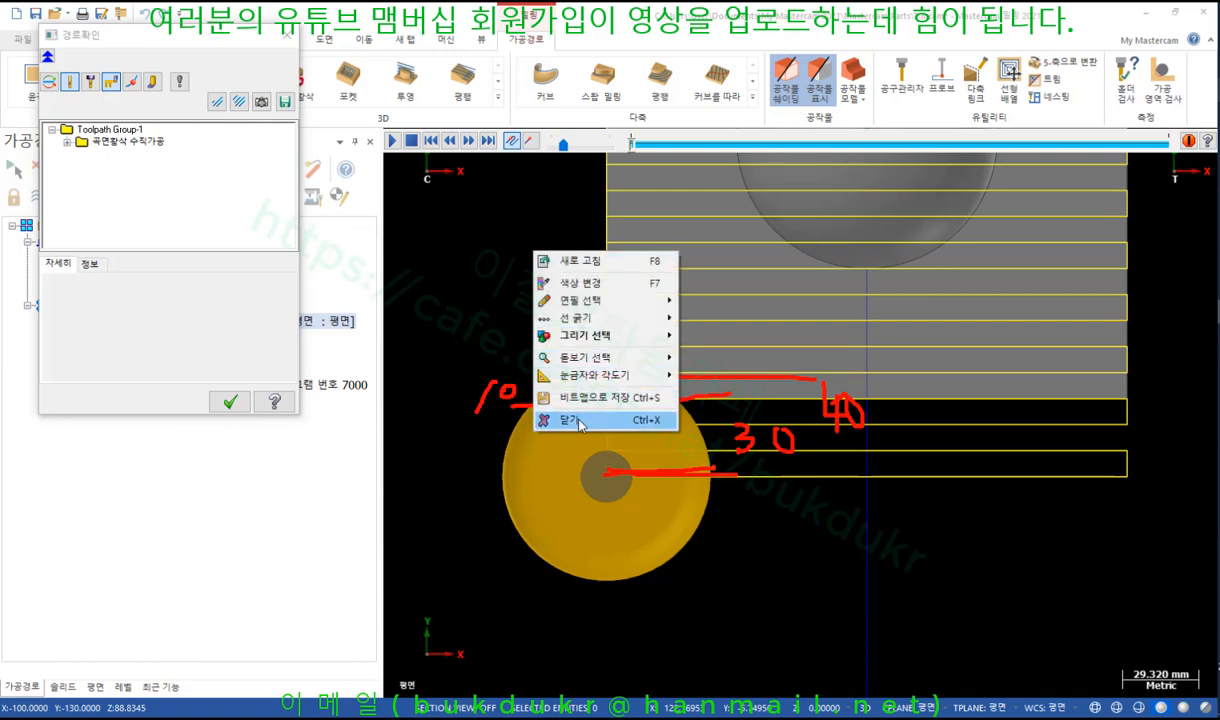
{"action": "left_click", "coordinate": [571, 420]}
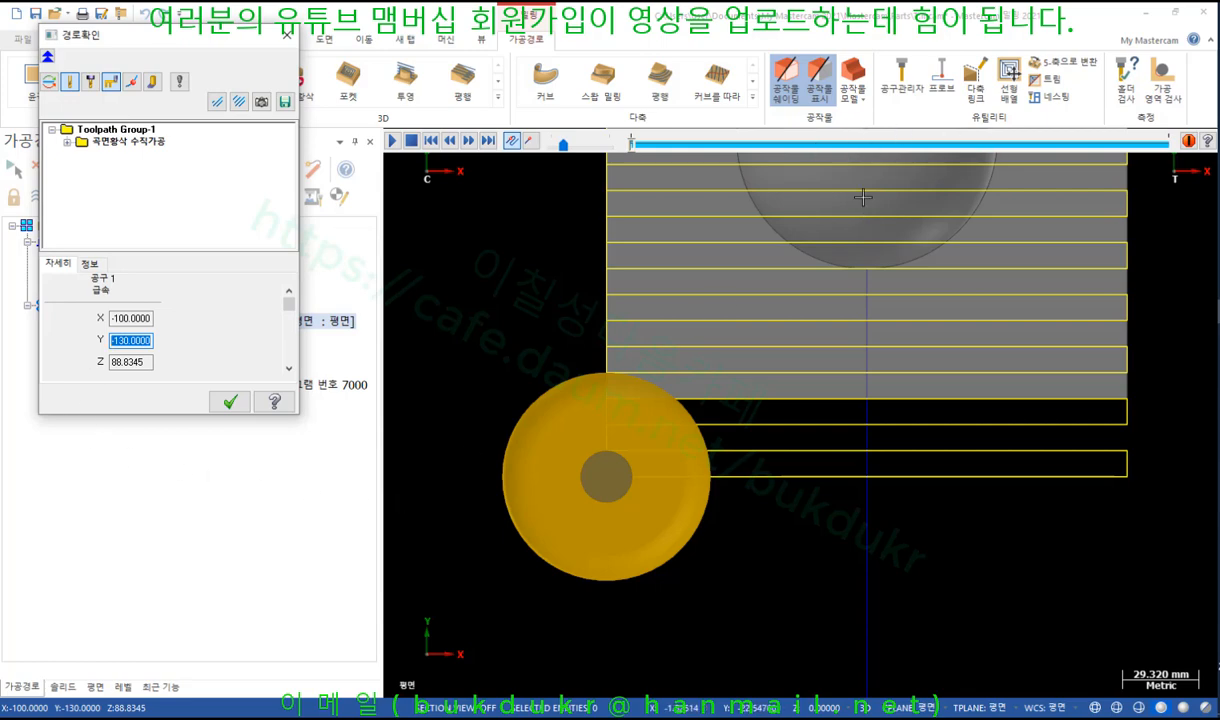
{"action": "scroll", "coordinate": [863, 197], "scroll_direction": "down", "scroll_amount": 2}
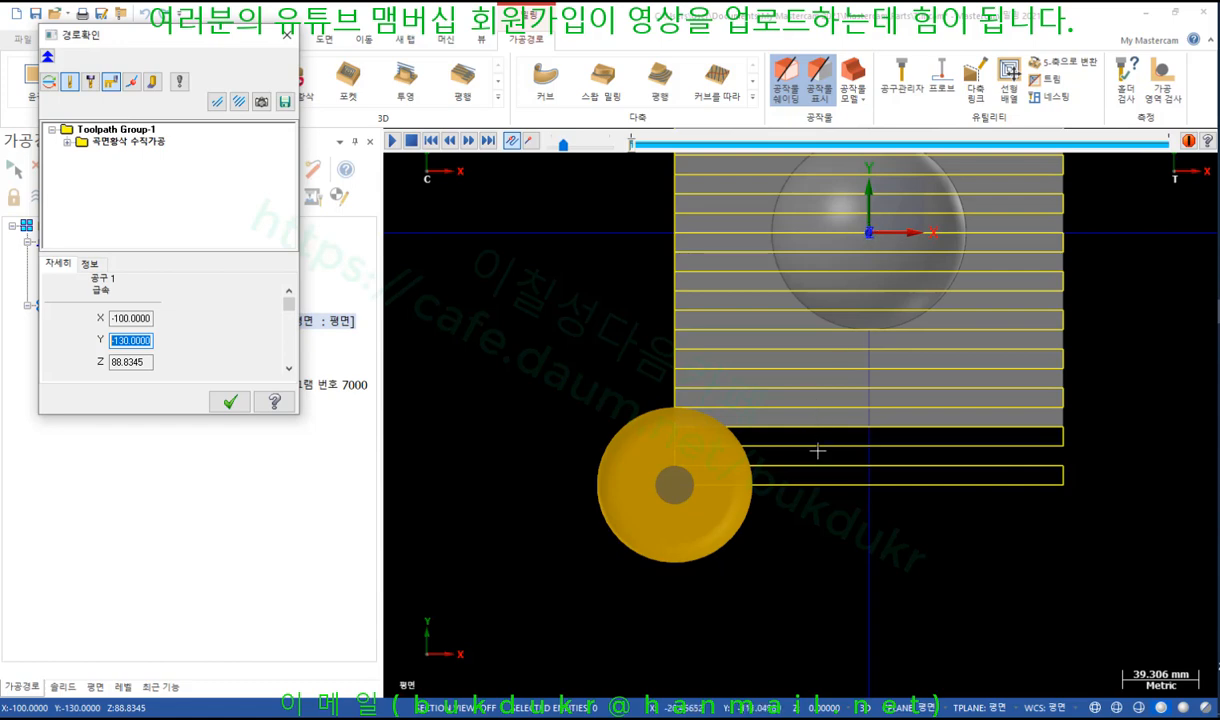
{"action": "left_click", "coordinate": [287, 37]}
Step: Verify the toolpath on the solid stock, stepping through the first moves to examine the initial plunge cut at the corner
{"action": "scroll", "coordinate": [555, 547], "scroll_direction": "down", "scroll_amount": 3}
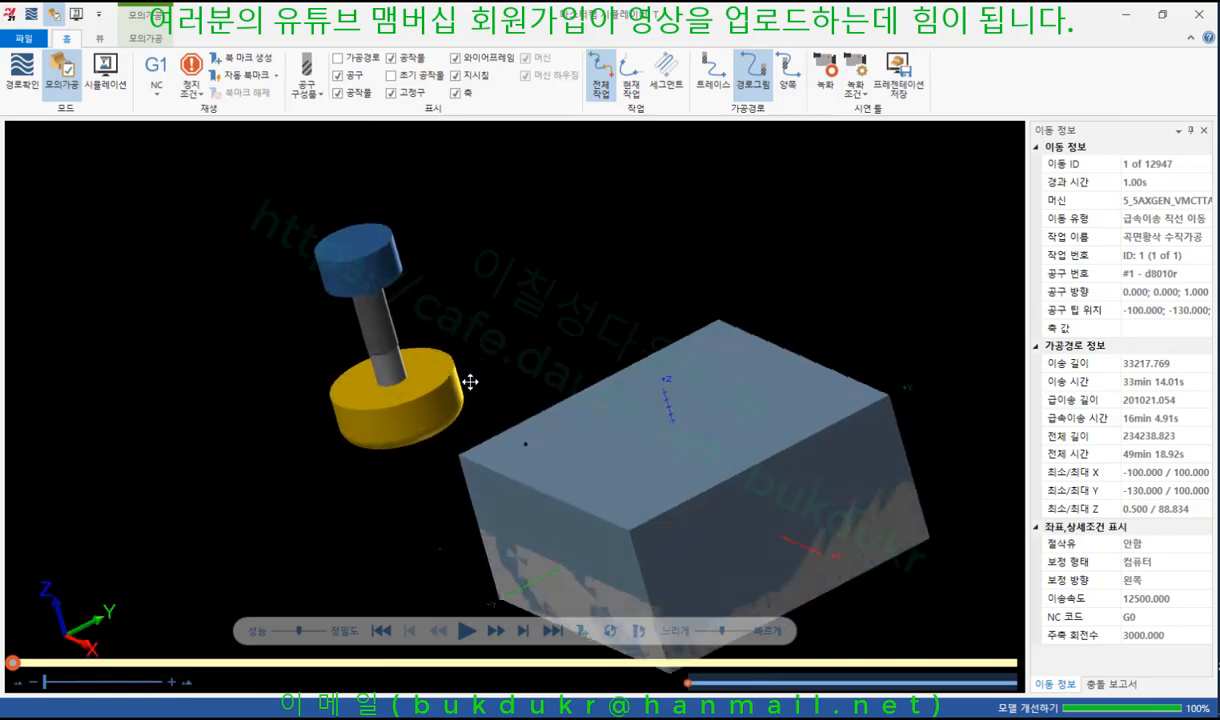
{"action": "middle_click_drag", "start_coordinate": [470, 382], "coordinate": [474, 384]}
{"action": "scroll", "coordinate": [591, 498], "scroll_direction": "down", "scroll_amount": 1}
{"action": "scroll", "coordinate": [672, 488], "scroll_direction": "up", "scroll_amount": 2}
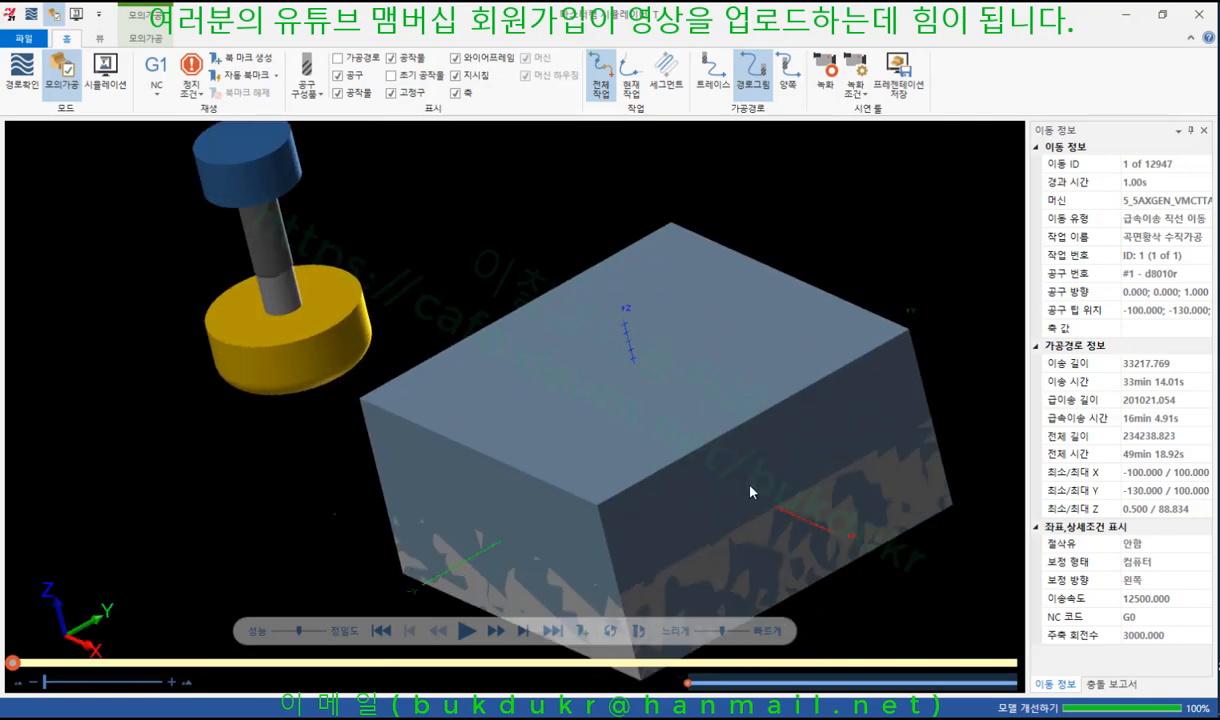
{"action": "key", "text": "s"}
{"action": "key", "text": "s"}
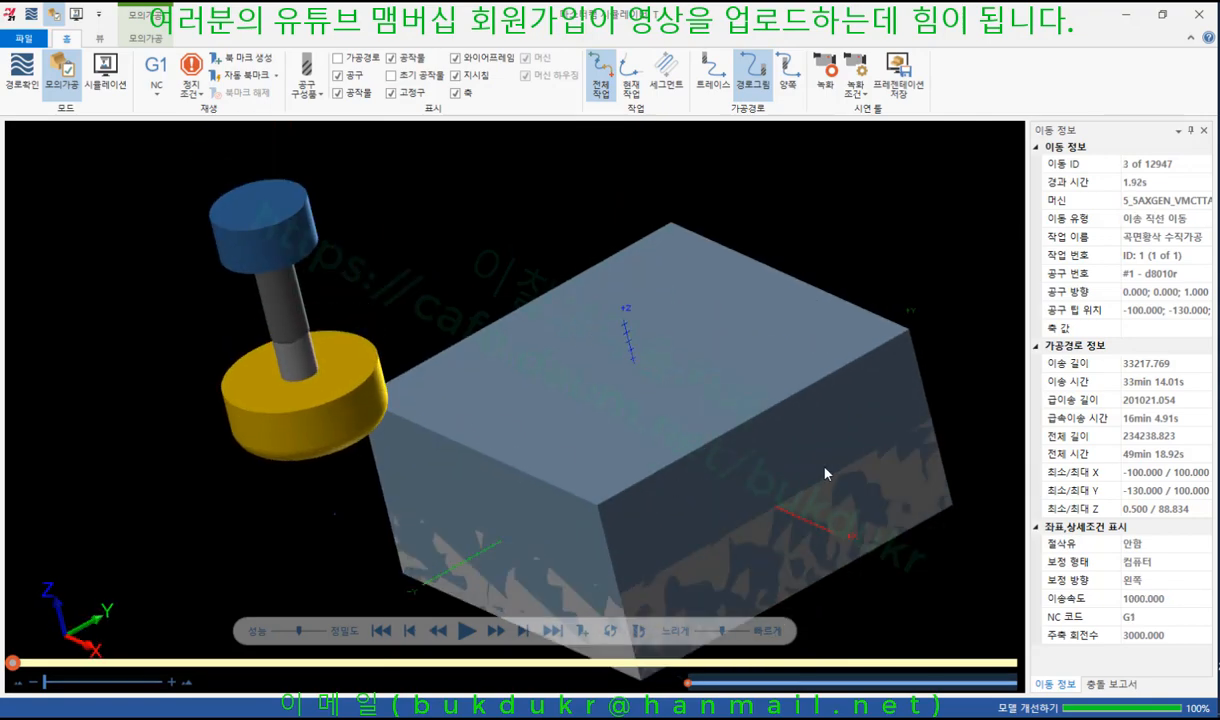
{"action": "key", "text": "s"}
{"action": "key", "text": "s"}
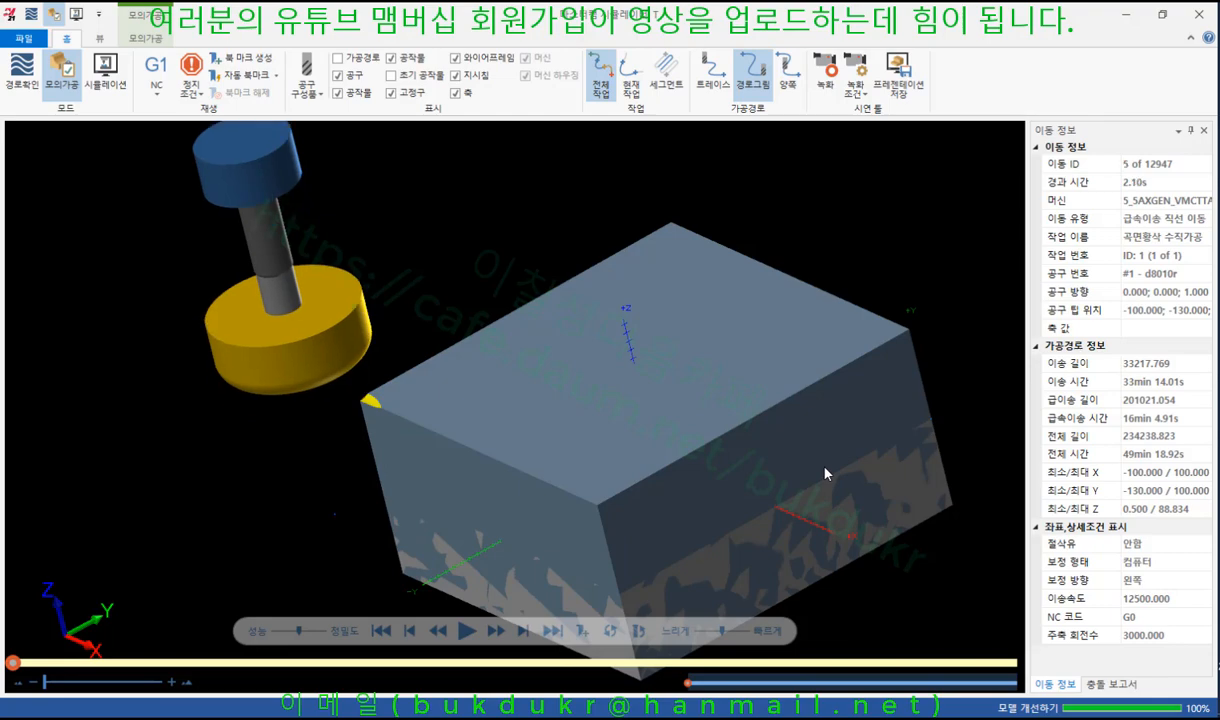
Step: Step the verification through the first row of plunges to examine how the cutter engages along the block's starting edge
{"action": "key", "text": "s"}
{"action": "key", "text": "s"}
{"action": "key", "text": "s"}
{"action": "key", "text": "s"}
{"action": "key", "text": "s"}
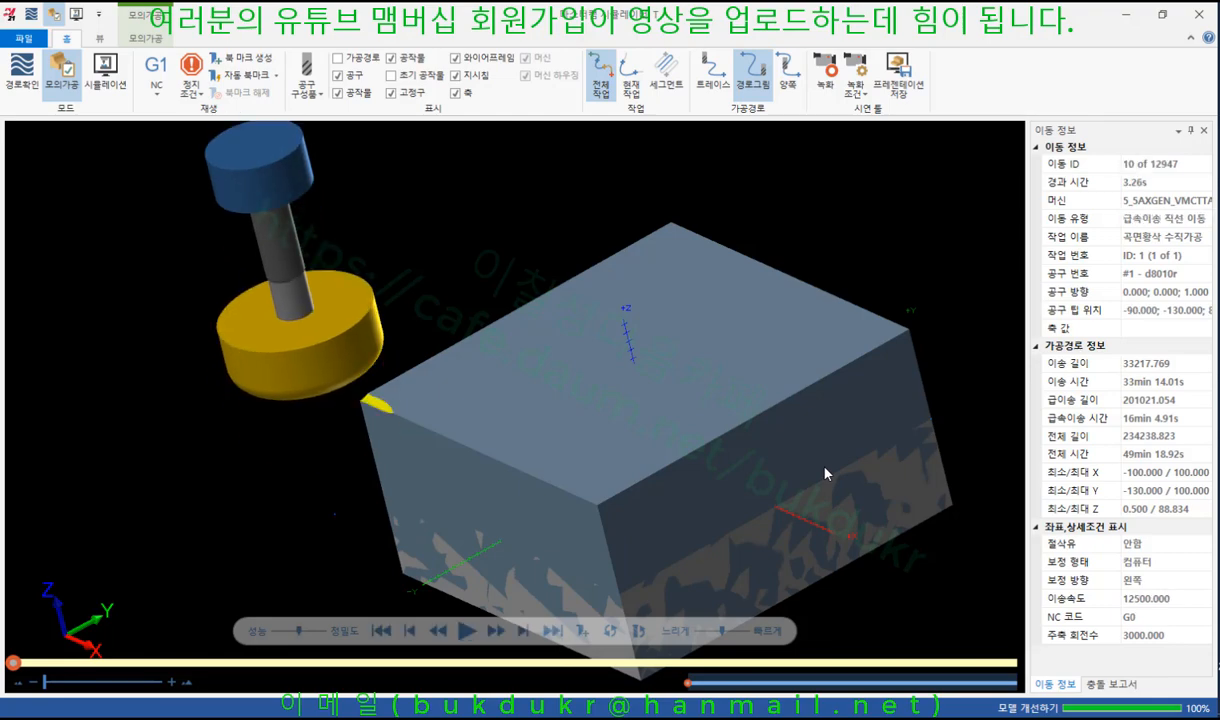
{"action": "key", "text": "s"}
{"action": "key", "text": "s"}
{"action": "key", "text": "s"}
{"action": "key", "text": "s"}
{"action": "key", "text": "s"}
{"action": "key", "text": "s"}
{"action": "key", "text": "s"}
{"action": "key", "text": "s"}
{"action": "key", "text": "s"}
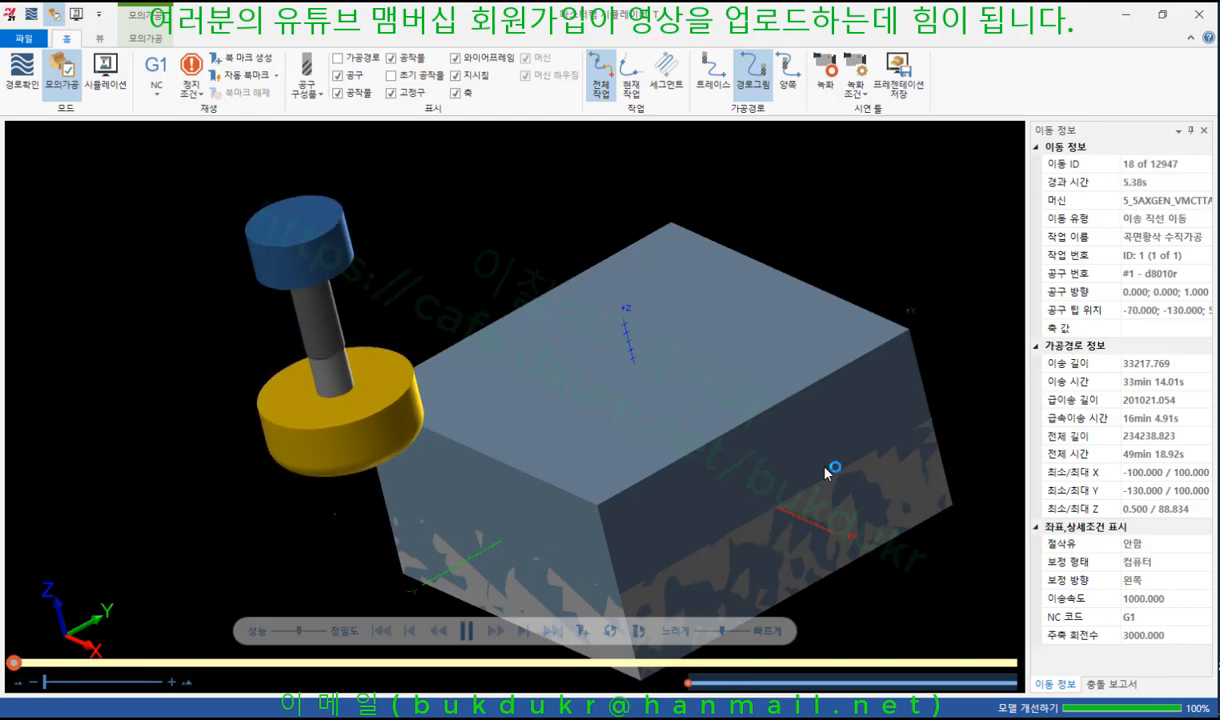
{"action": "key", "text": "s"}
{"action": "key", "text": "s"}
{"action": "key", "text": "s"}
{"action": "key", "text": "s"}
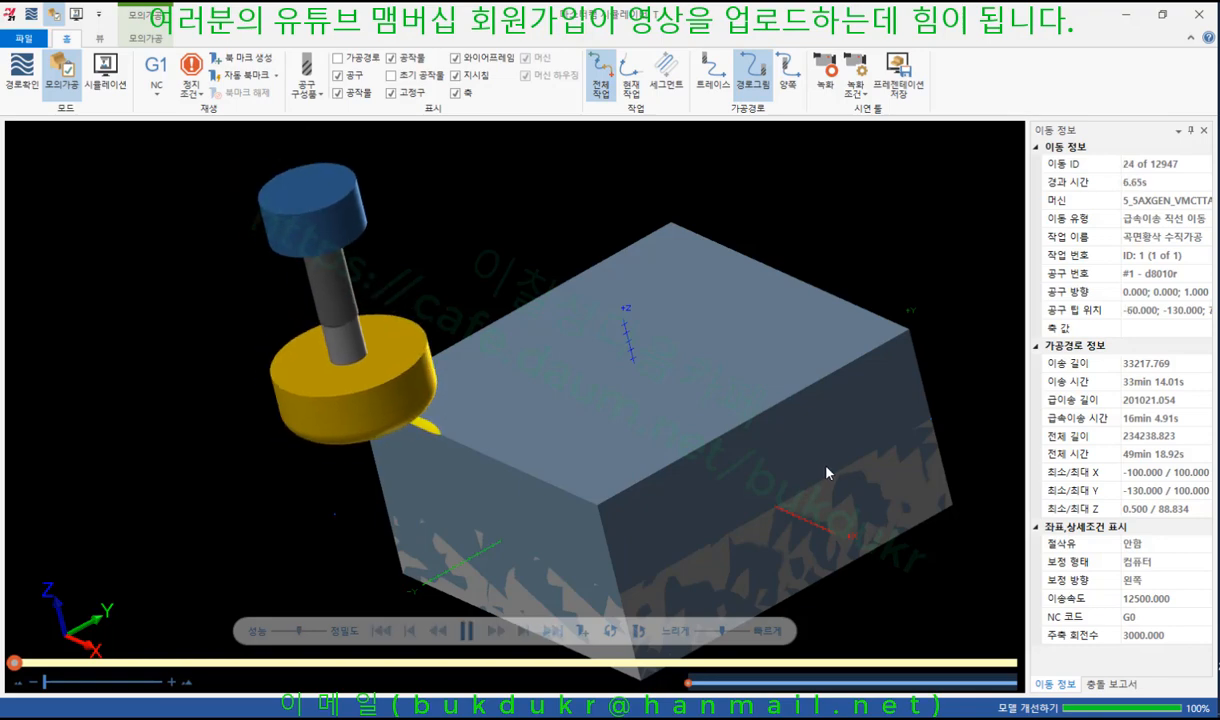
{"action": "key", "text": "s"}
{"action": "key", "text": "s"}
{"action": "key", "text": "s"}
{"action": "key", "text": "s"}
{"action": "key", "text": "s"}
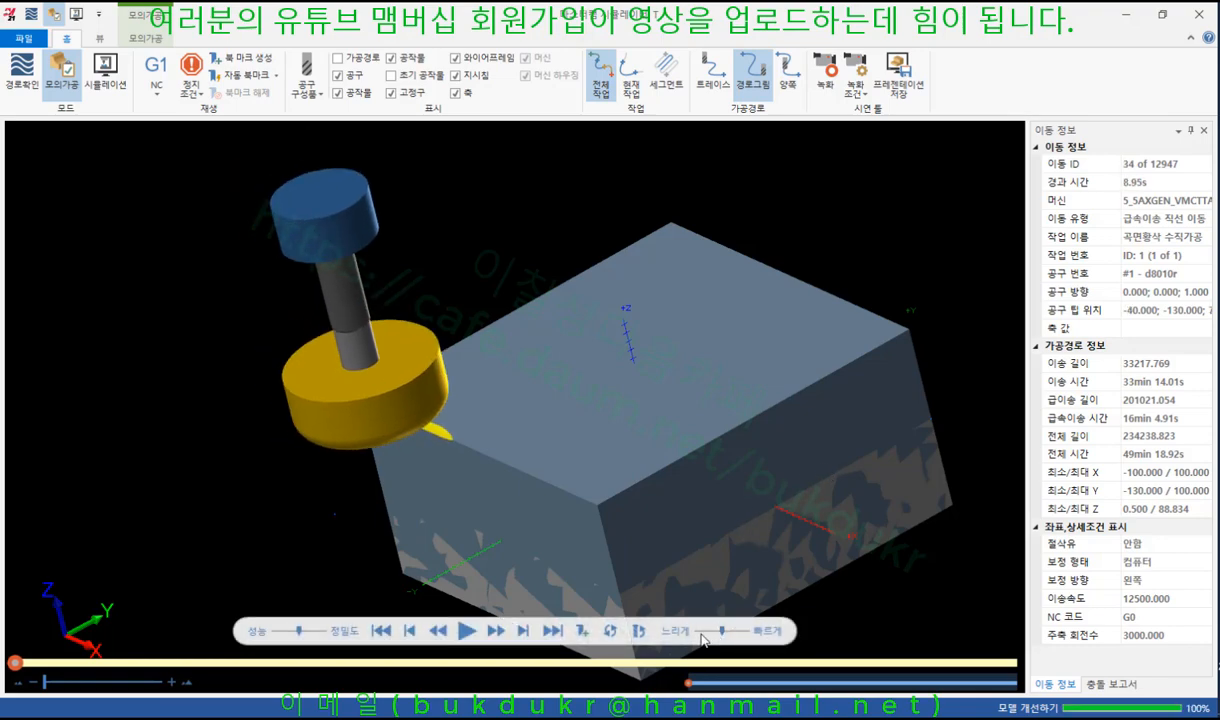
Step: Play the stock verification and examine the block's surface and starting edge as the upper levels are cut
{"action": "left_click", "coordinate": [466, 632]}
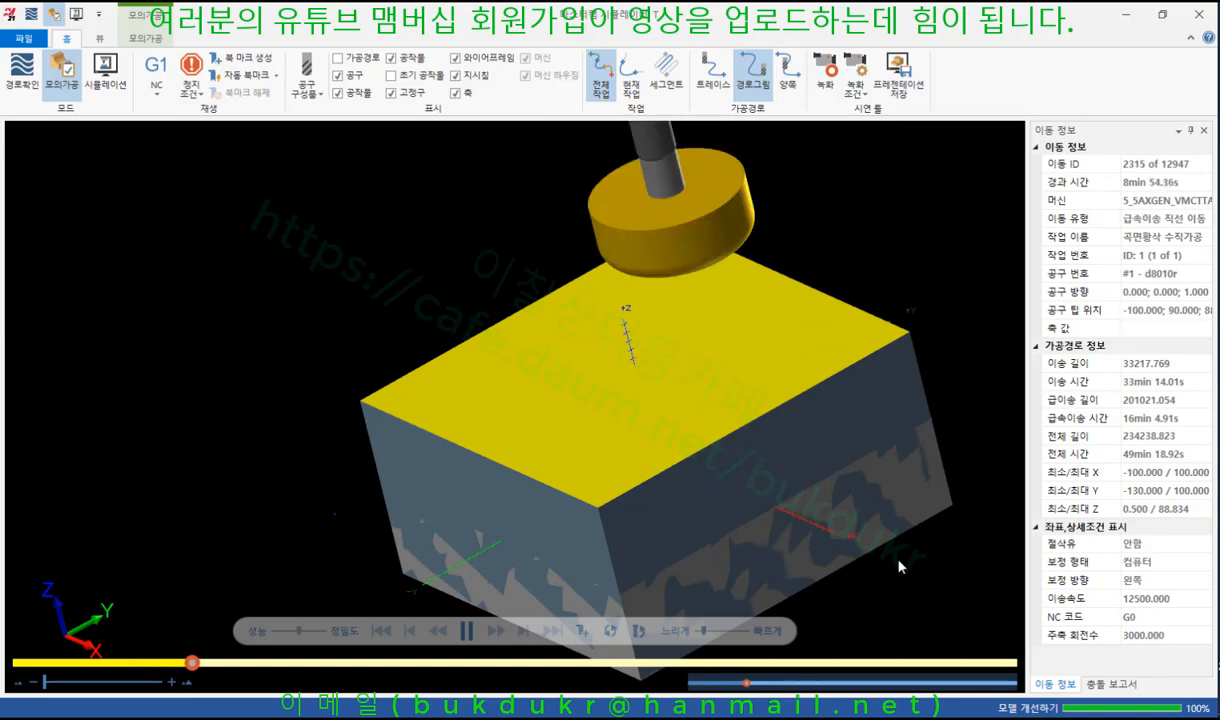
{"action": "scroll", "coordinate": [966, 259], "scroll_direction": "up", "scroll_amount": 3}
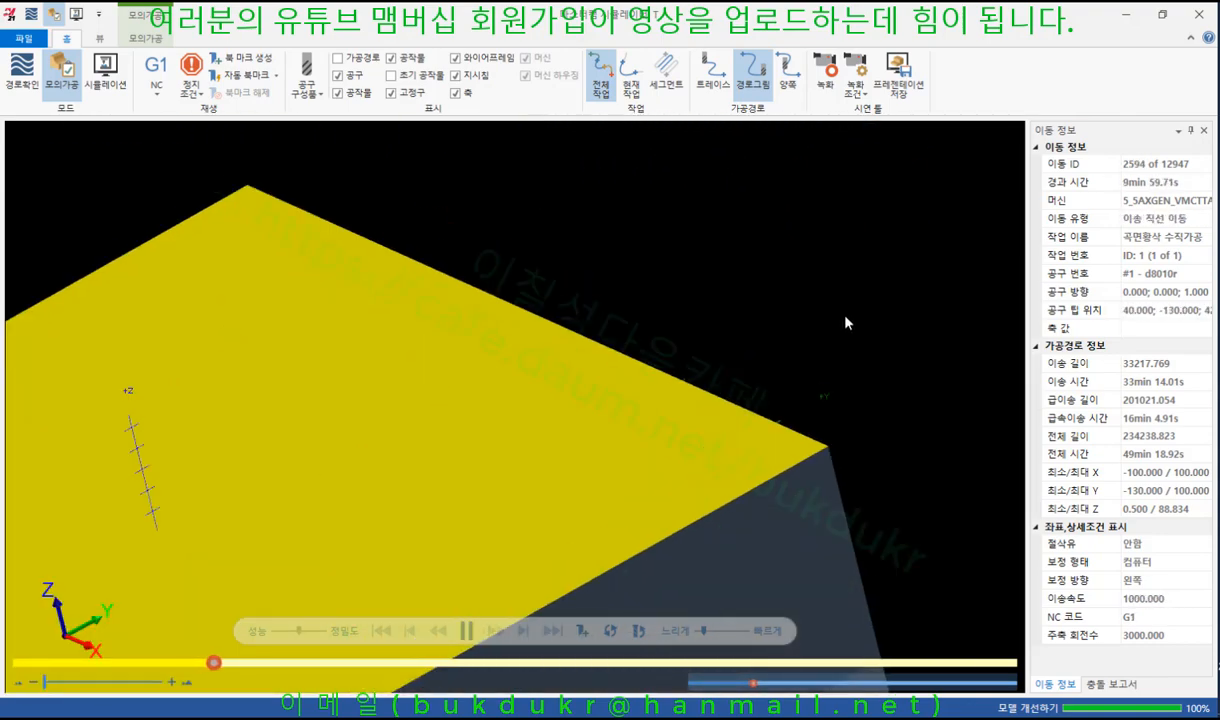
{"action": "scroll", "coordinate": [822, 344], "scroll_direction": "down", "scroll_amount": 3}
{"action": "scroll", "coordinate": [822, 344], "scroll_direction": "down", "scroll_amount": 2}
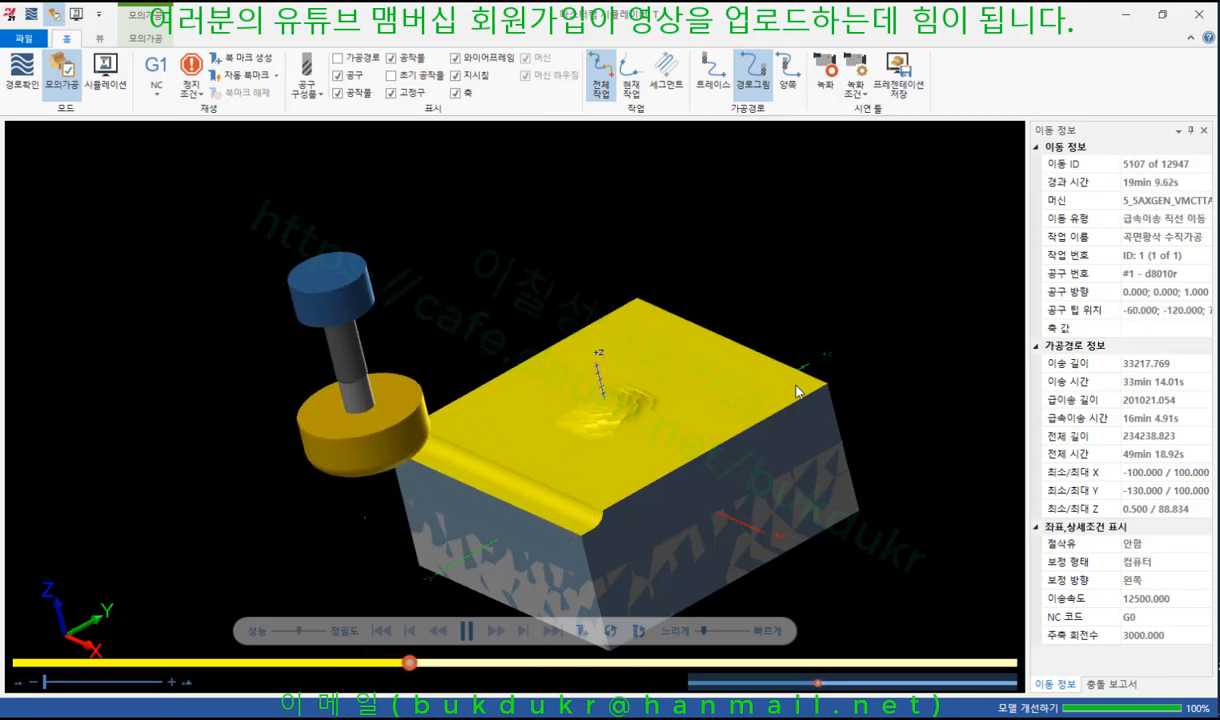
{"action": "scroll", "coordinate": [545, 560], "scroll_direction": "up", "scroll_amount": 5}
{"action": "scroll", "coordinate": [553, 560], "scroll_direction": "down", "scroll_amount": 3}
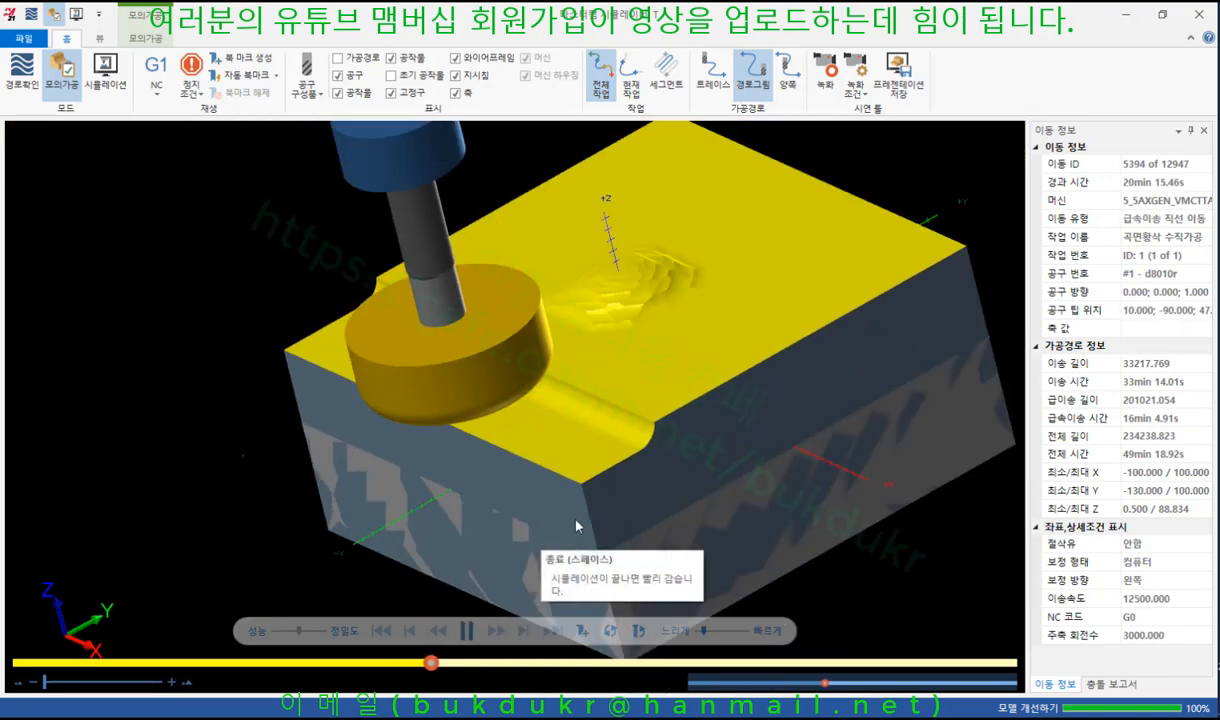
Step: Watch the deeper levels from several sides, speed up playback to the end and examine the roughed dome
{"action": "middle_click_drag", "start_coordinate": [577, 526], "coordinate": [576, 484]}
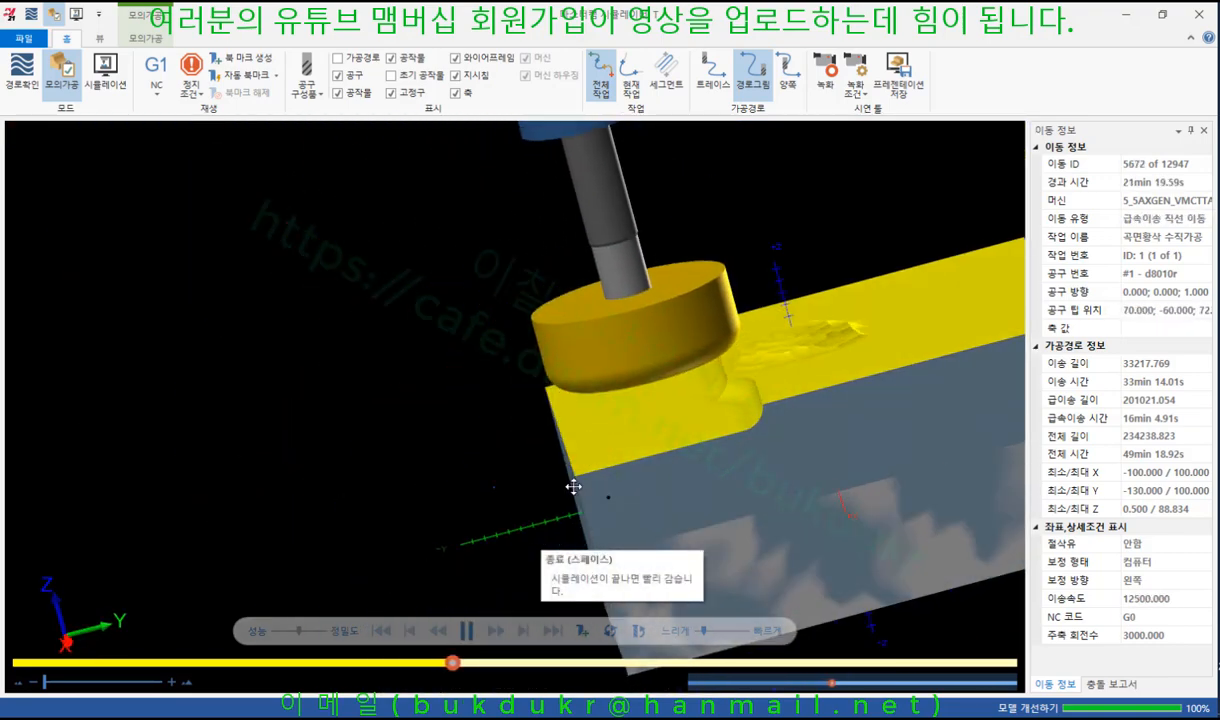
{"action": "scroll", "coordinate": [406, 458], "scroll_direction": "down", "scroll_amount": 5}
{"action": "scroll", "coordinate": [625, 451], "scroll_direction": "up", "scroll_amount": 3}
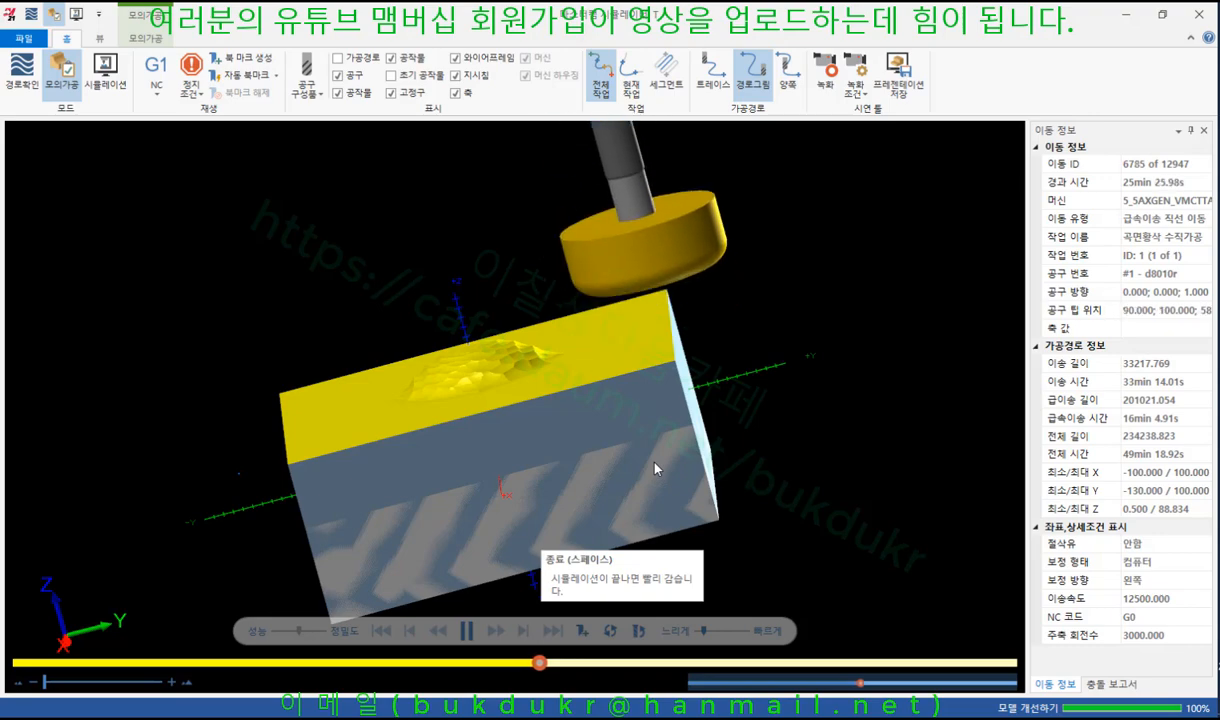
{"action": "scroll", "coordinate": [584, 409], "scroll_direction": "down", "scroll_amount": 3}
{"action": "scroll", "coordinate": [586, 408], "scroll_direction": "up", "scroll_amount": 4}
{"action": "middle_click_drag", "start_coordinate": [622, 384], "coordinate": [656, 398]}
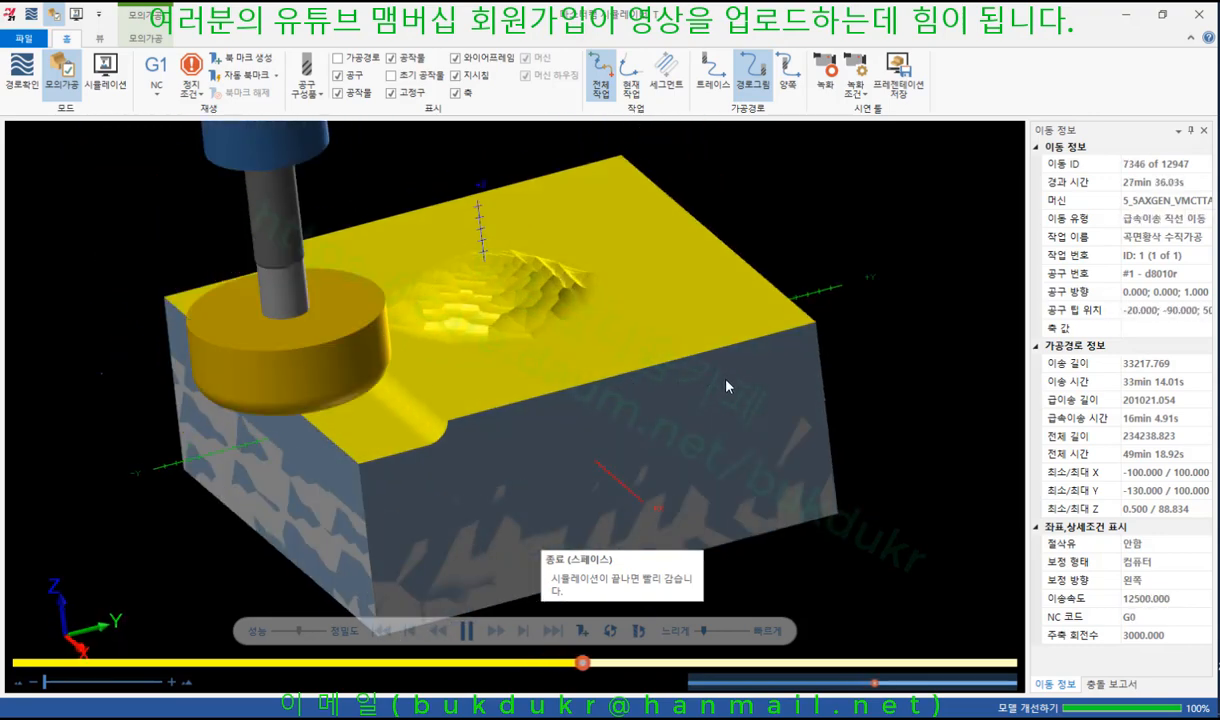
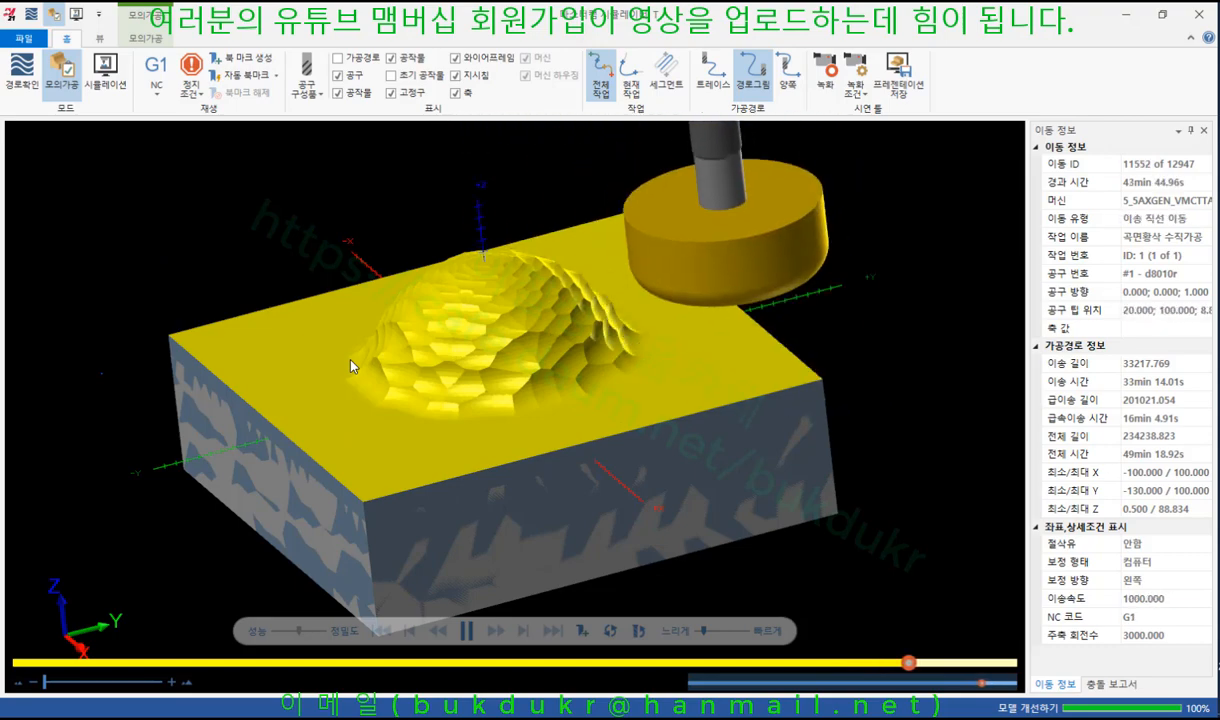
{"action": "left_click_drag", "start_coordinate": [704, 631], "coordinate": [722, 632]}
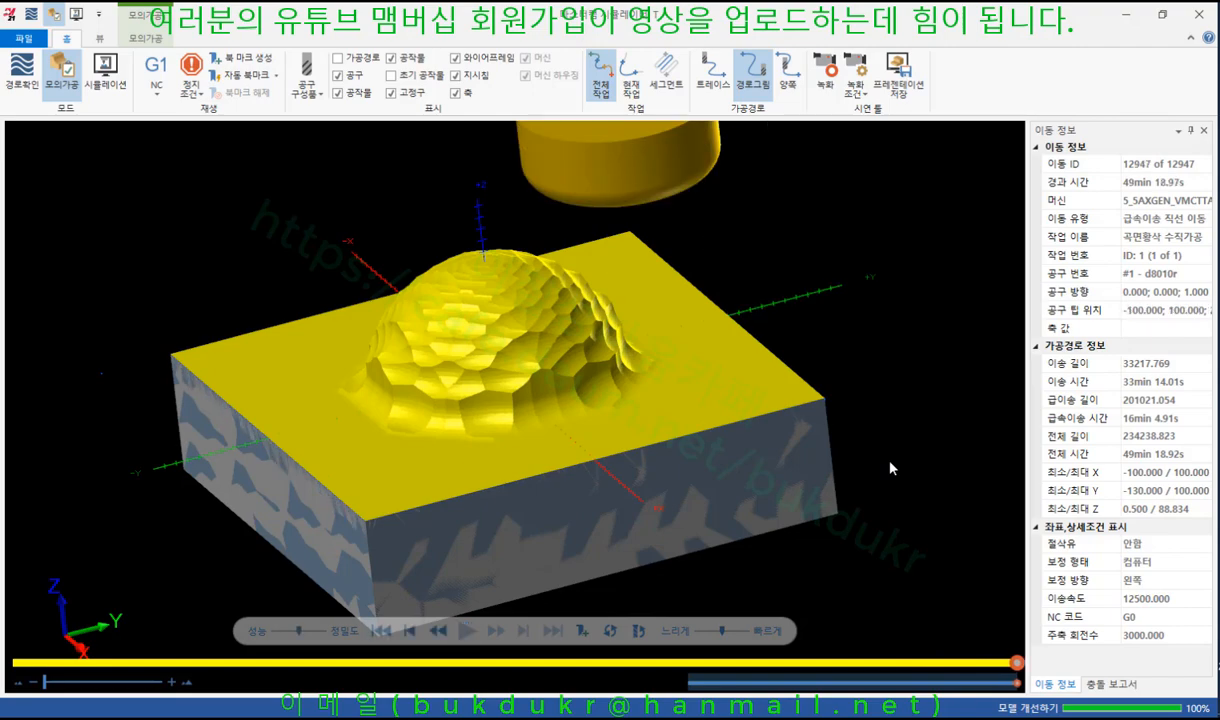
{"action": "middle_click_drag", "start_coordinate": [850, 350], "coordinate": [645, 414]}
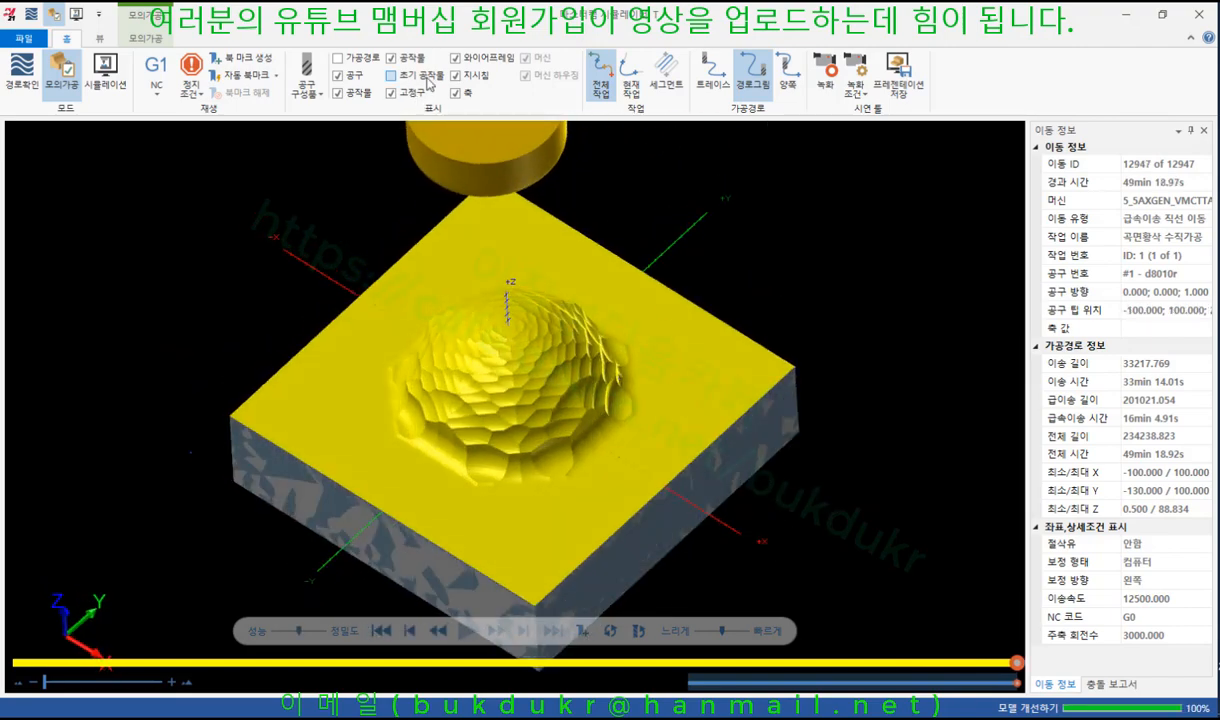
Step: Clip the verified stock with the ZX clipping plane and examine the cross-section over the dome surface
{"action": "left_click", "coordinate": [148, 39]}
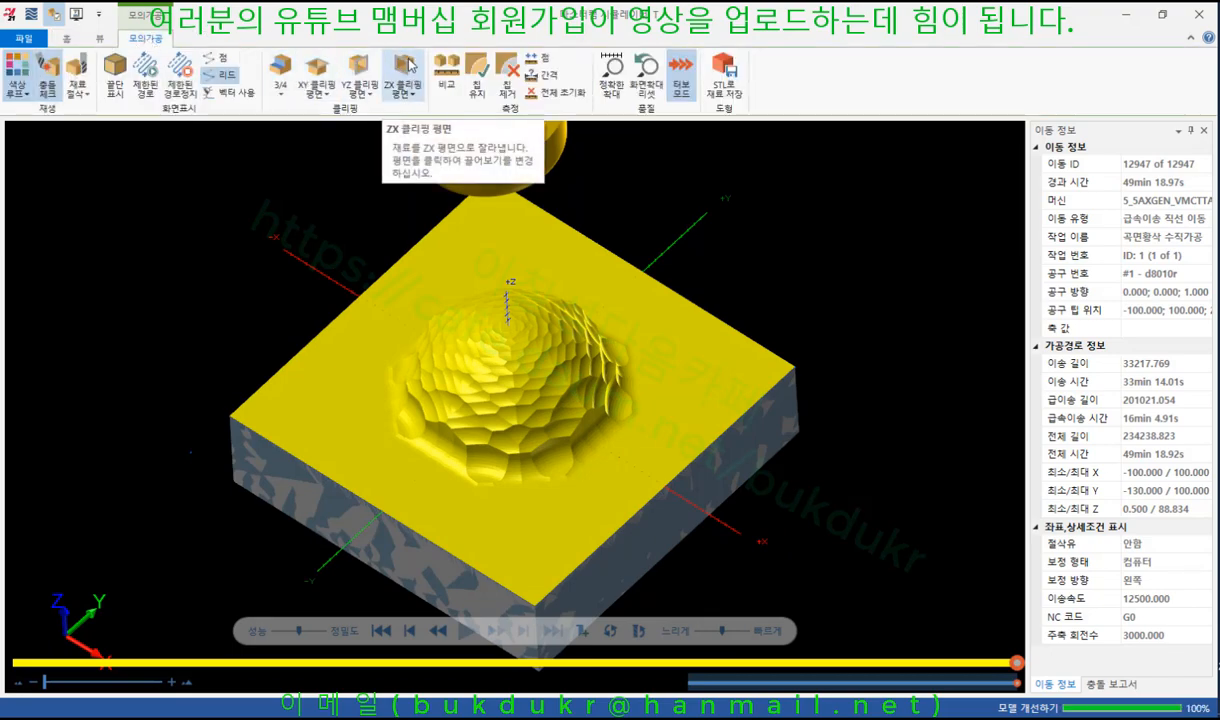
{"action": "left_click", "coordinate": [421, 114]}
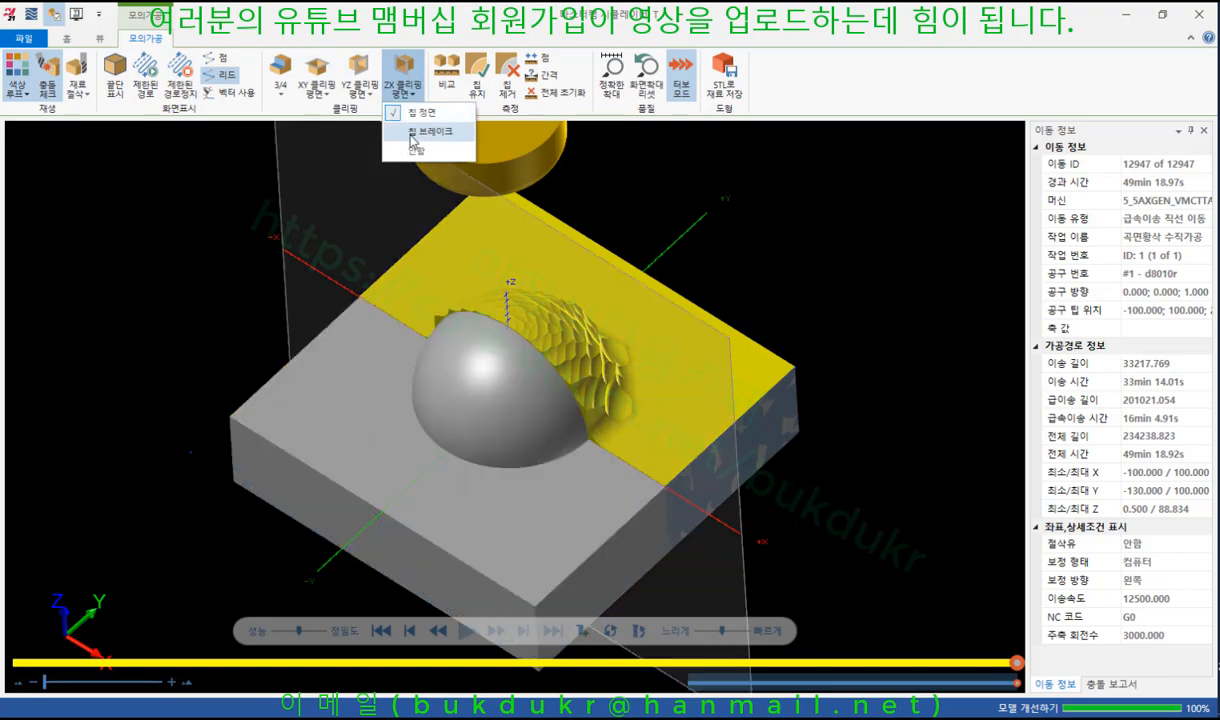
{"action": "scroll", "coordinate": [514, 351], "scroll_direction": "up", "scroll_amount": 2}
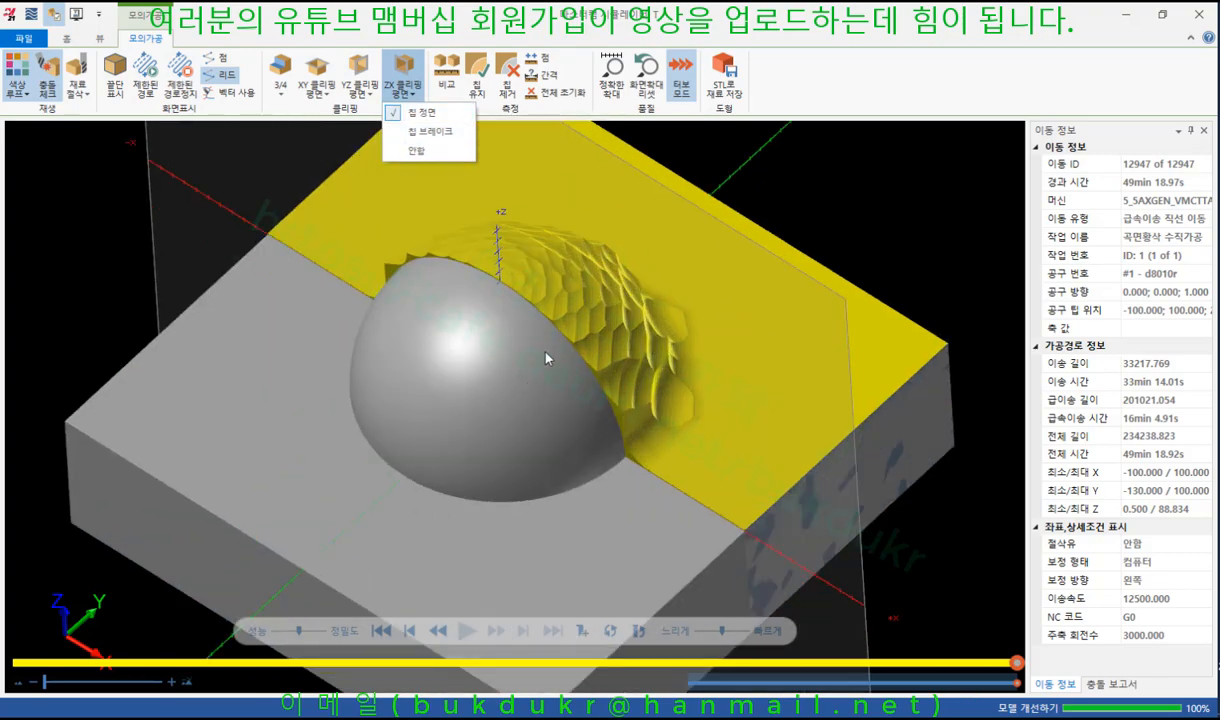
{"action": "middle_click_drag", "start_coordinate": [555, 350], "coordinate": [598, 324]}
{"action": "scroll", "coordinate": [391, 329], "scroll_direction": "up", "scroll_amount": 5}
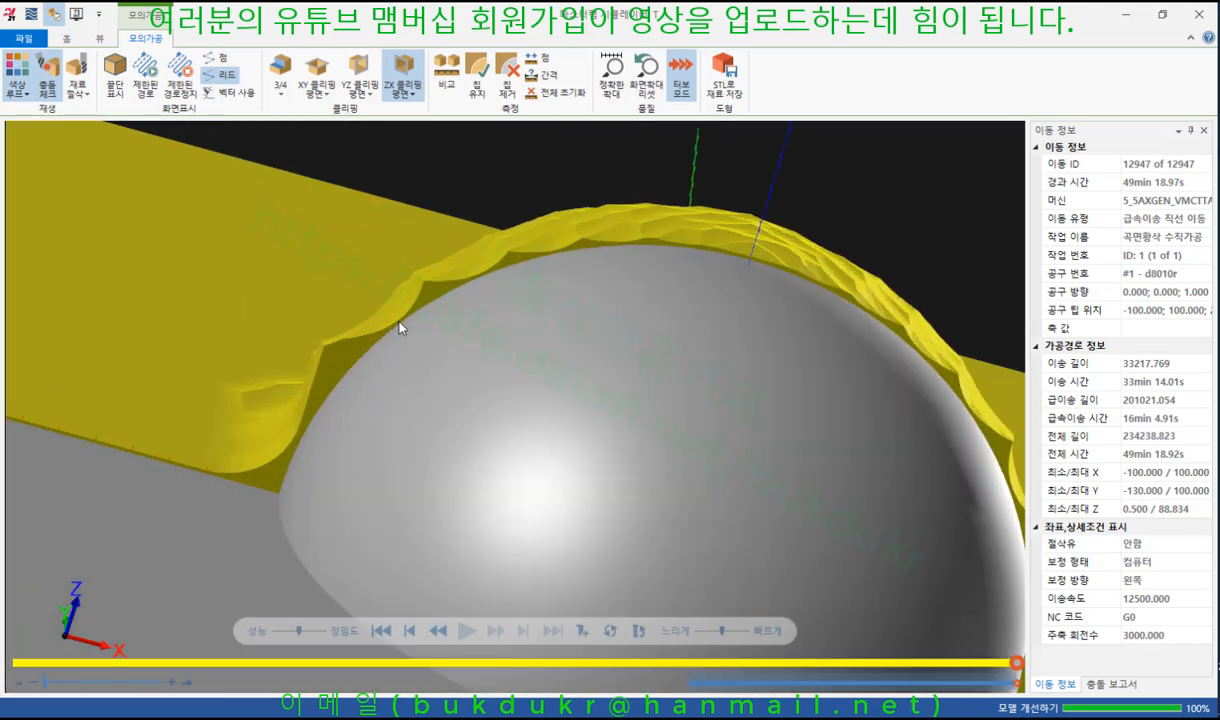
Step: Examine the leftover stock thickness between the scalloped cuts and the finished dome from the front and up close
{"action": "middle_click_drag", "start_coordinate": [400, 325], "coordinate": [428, 311]}
{"action": "scroll", "coordinate": [397, 313], "scroll_direction": "down", "scroll_amount": 2}
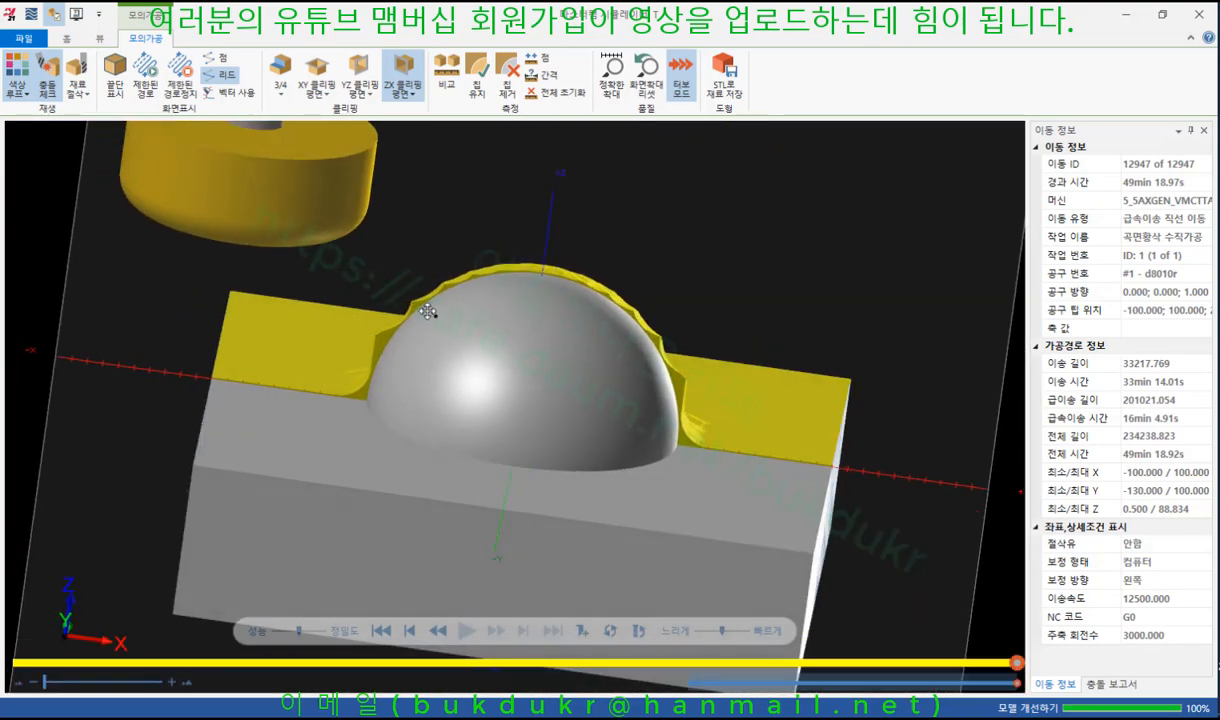
{"action": "scroll", "coordinate": [780, 468], "scroll_direction": "up", "scroll_amount": 6}
{"action": "middle_click_drag", "start_coordinate": [856, 442], "coordinate": [858, 430]}
{"action": "scroll", "coordinate": [858, 430], "scroll_direction": "down", "scroll_amount": 6}
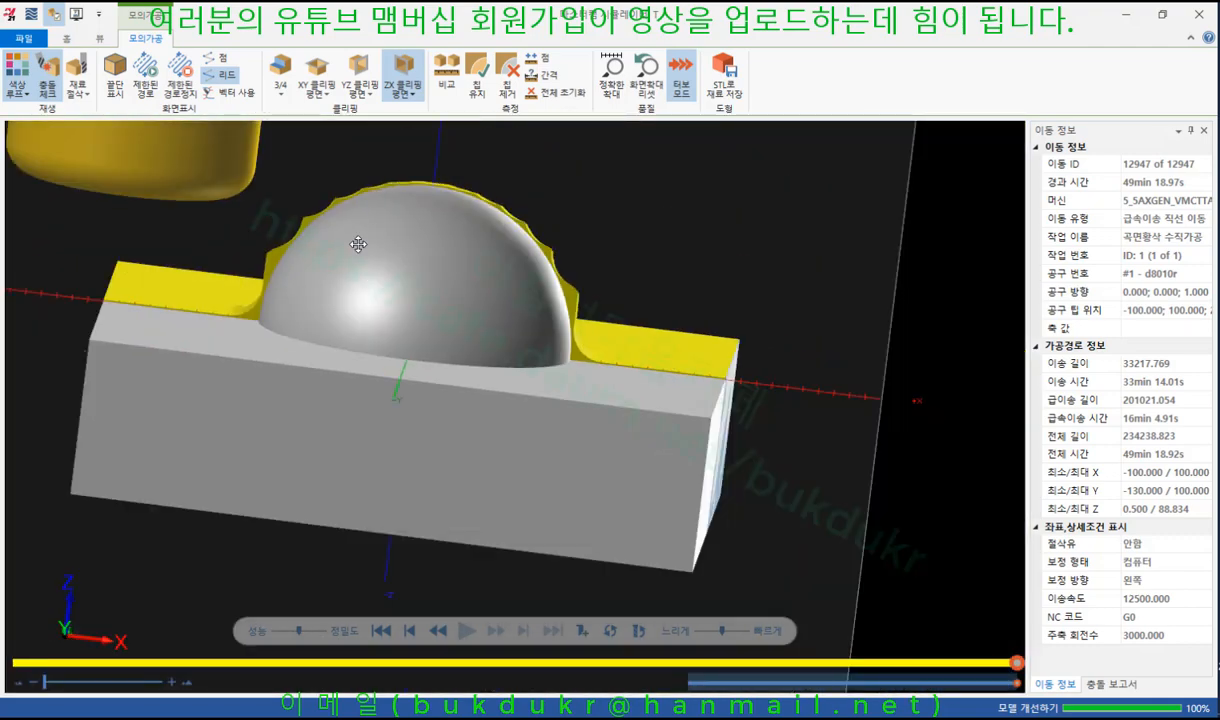
{"action": "middle_click_drag", "start_coordinate": [358, 244], "coordinate": [222, 194]}
{"action": "scroll", "coordinate": [309, 244], "scroll_direction": "up", "scroll_amount": 2}
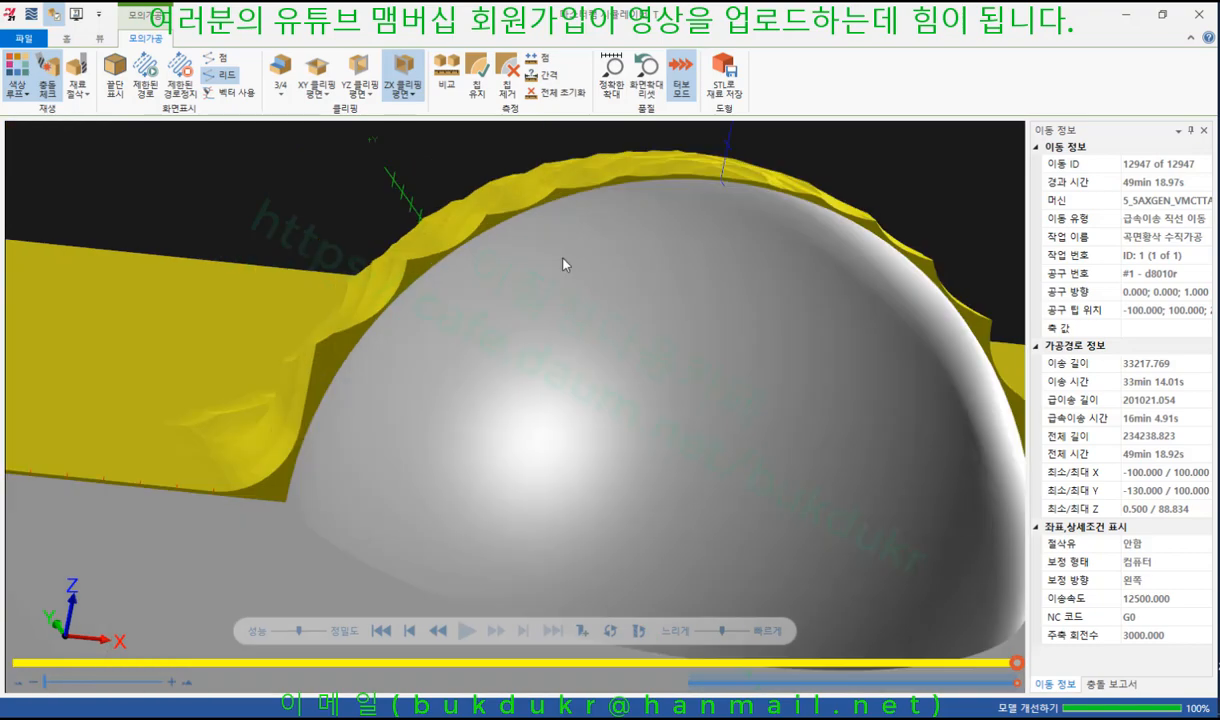
{"action": "mouse_move", "coordinate": [510, 183]}
{"action": "left_mouse_down"}
{"action": "mouse_move", "coordinate": [468, 212]}
{"action": "mouse_move", "coordinate": [435, 200]}
{"action": "mouse_move", "coordinate": [322, 333]}
{"action": "mouse_move", "coordinate": [283, 462]}
{"action": "mouse_move", "coordinate": [242, 458]}
{"action": "mouse_move", "coordinate": [372, 226]}
{"action": "mouse_move", "coordinate": [565, 183]}
{"action": "mouse_move", "coordinate": [378, 308]}
{"action": "mouse_move", "coordinate": [293, 468]}
{"action": "left_mouse_up"}
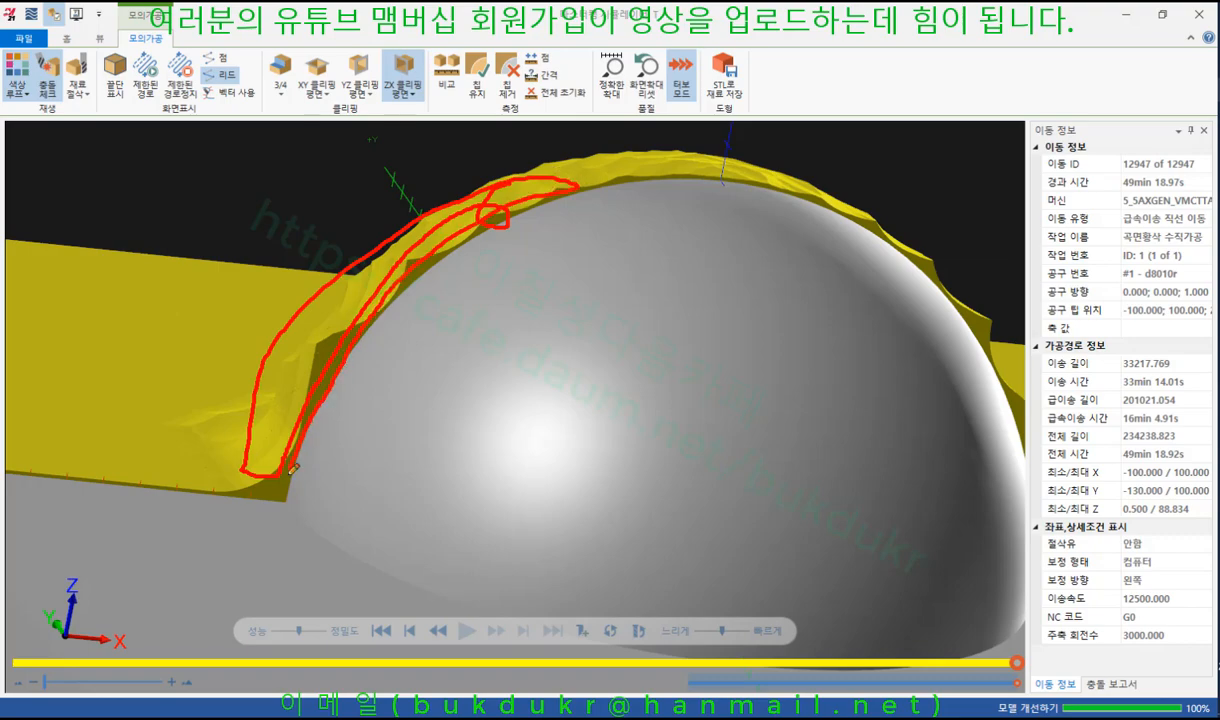
{"action": "right_click", "coordinate": [522, 224]}
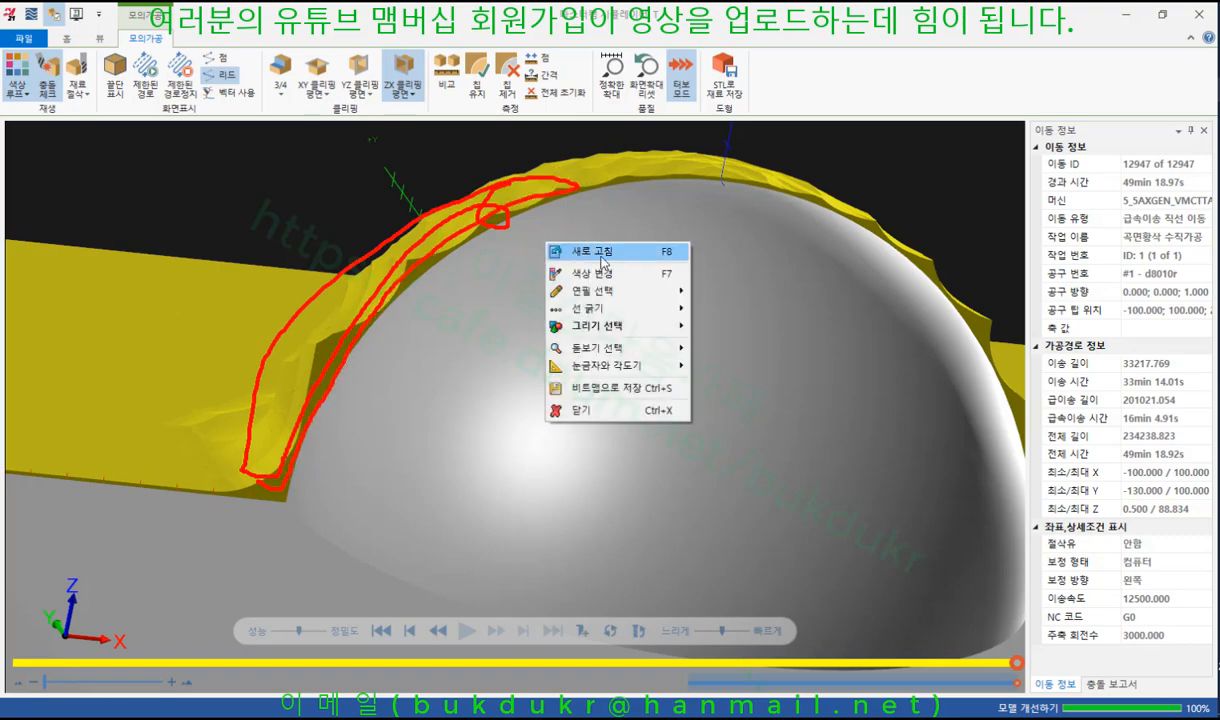
{"action": "left_click", "coordinate": [560, 393]}
Step: Examine the stepped scallops remaining along the dome's side wall on the clipped stock
{"action": "middle_click_drag", "start_coordinate": [549, 288], "coordinate": [505, 290]}
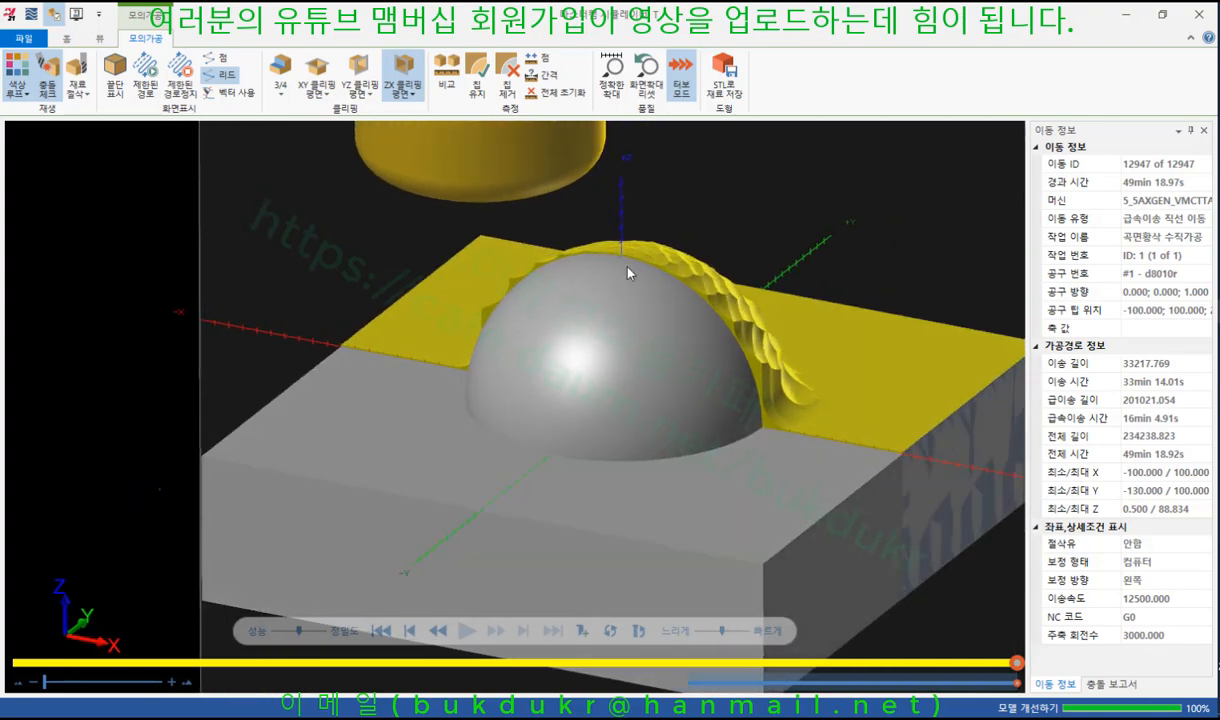
{"action": "middle_click_drag", "start_coordinate": [628, 272], "coordinate": [624, 245]}
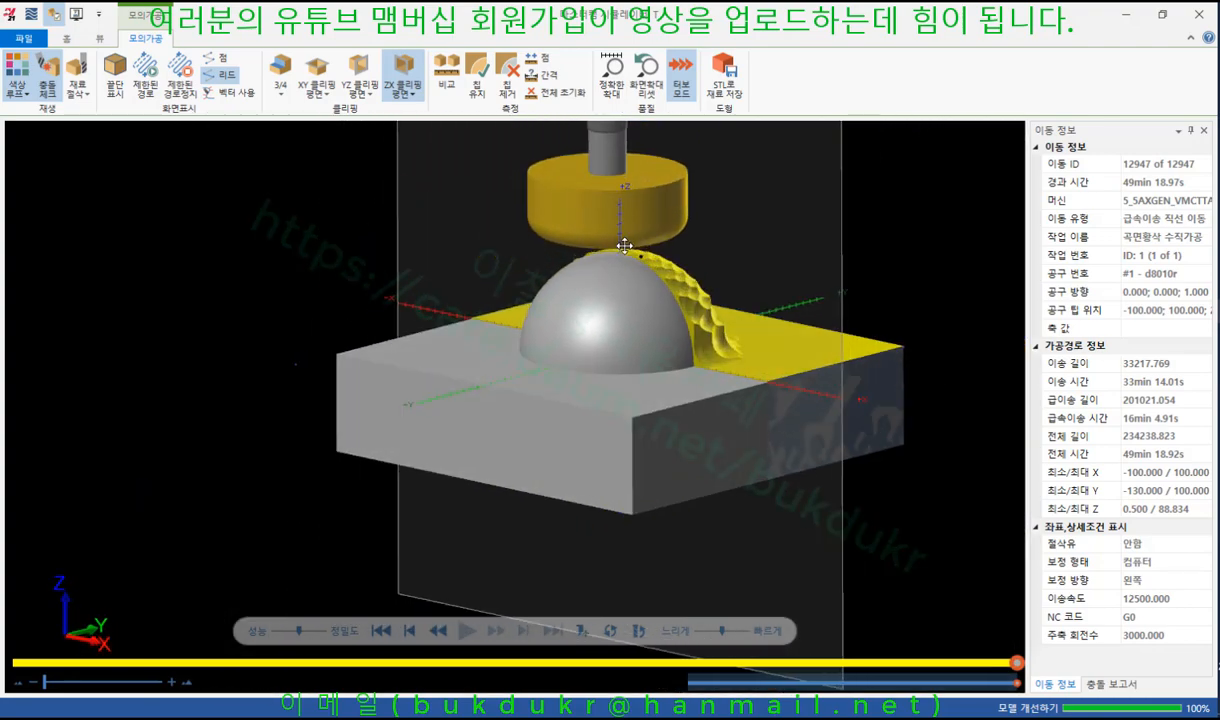
{"action": "scroll", "coordinate": [690, 295], "scroll_direction": "up", "scroll_amount": 5}
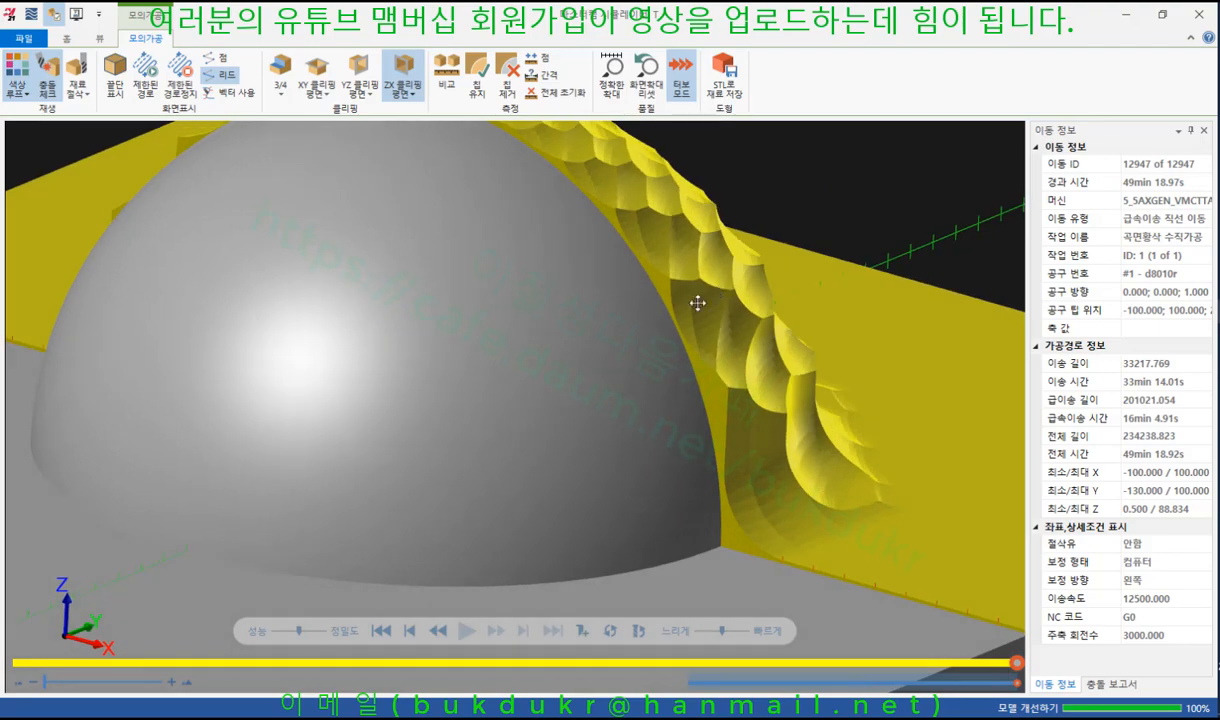
{"action": "scroll", "coordinate": [698, 303], "scroll_direction": "down", "scroll_amount": 5}
{"action": "mouse_move", "coordinate": [653, 278]}
{"action": "middle_mouse_down"}
{"action": "mouse_move", "coordinate": [692, 283]}
{"action": "mouse_move", "coordinate": [659, 288]}
{"action": "middle_mouse_up"}
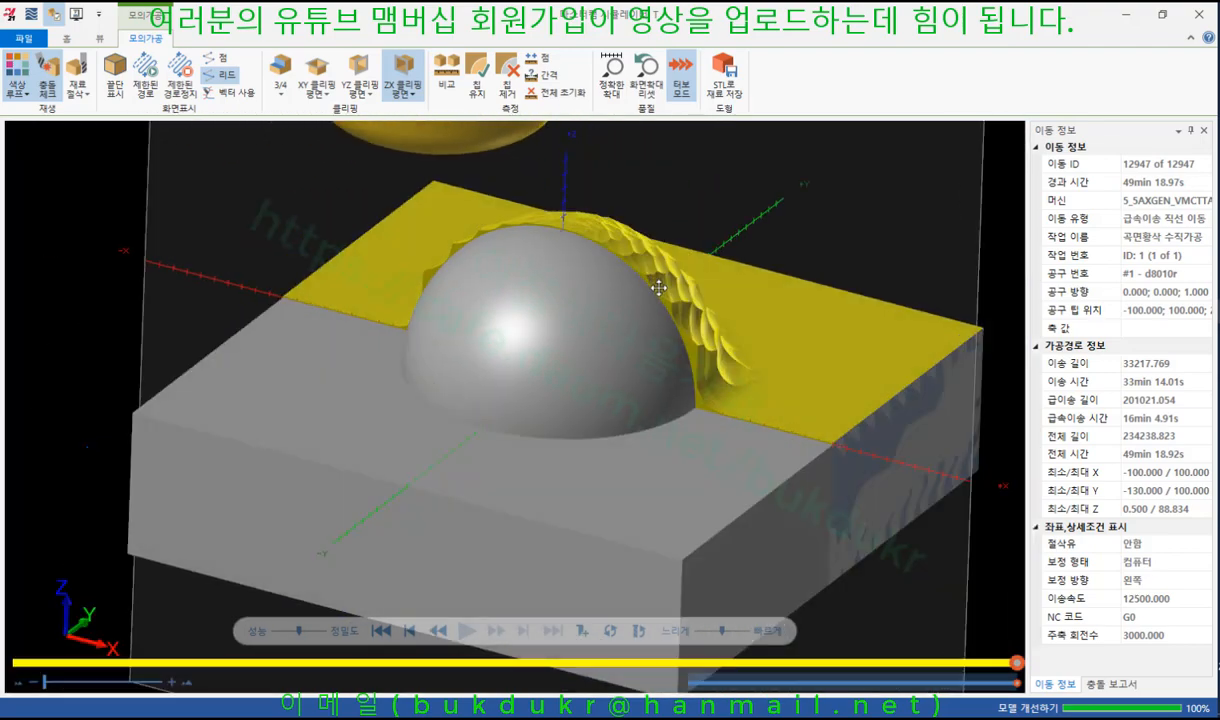
{"action": "scroll", "coordinate": [680, 300], "scroll_direction": "down", "scroll_amount": 3}
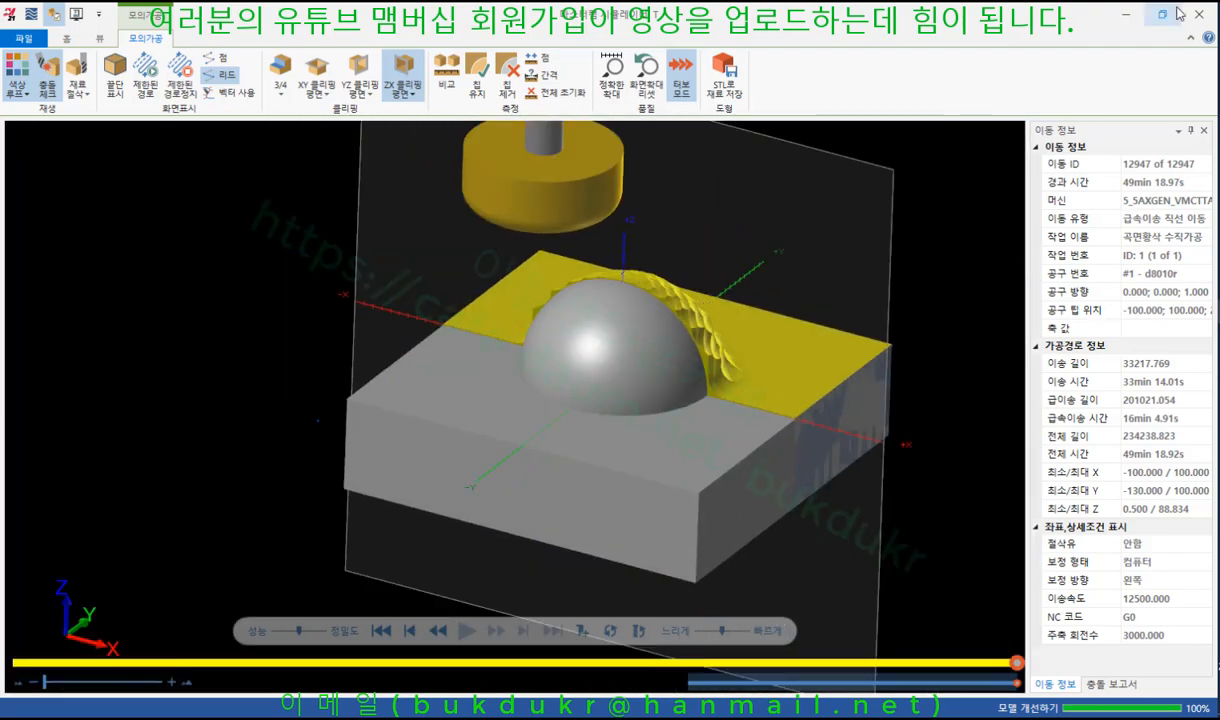
Step: Return to the part window, reopen the plunge roughing operation's parameters and set the maximum Z stepdown to 50
{"action": "left_click", "coordinate": [1126, 14]}
{"action": "scroll", "coordinate": [650, 425], "scroll_direction": "up", "scroll_amount": 4}
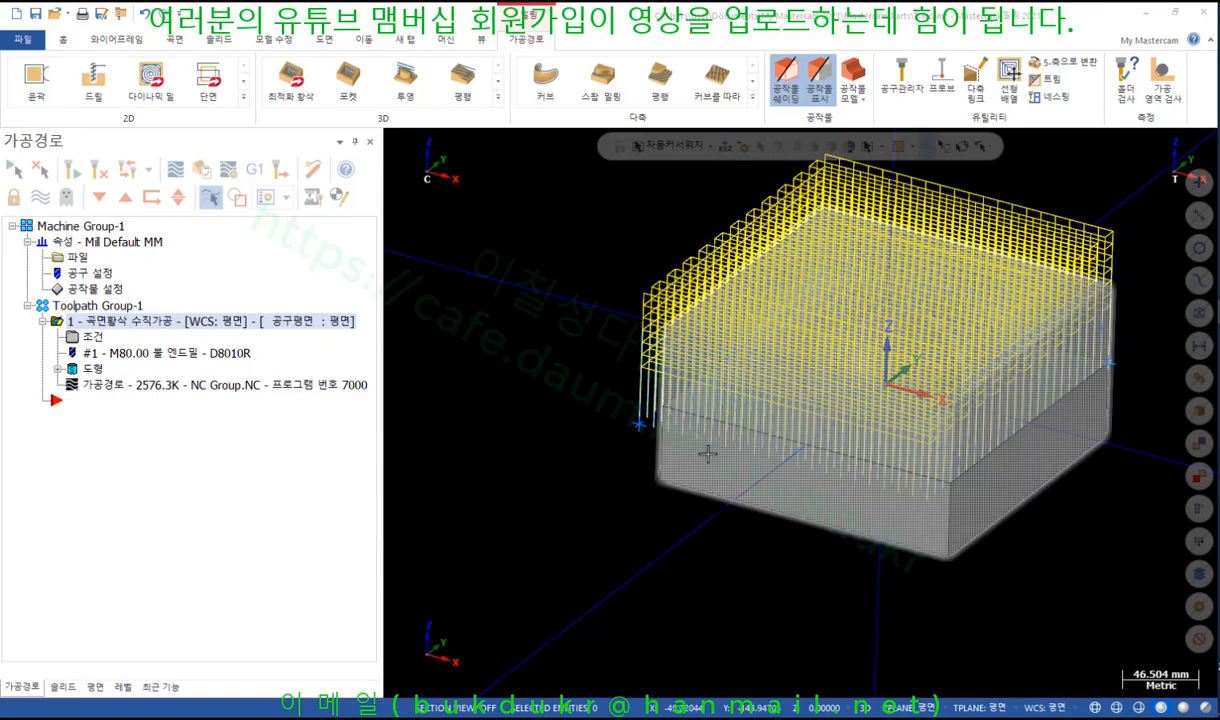
{"action": "left_click", "coordinate": [93, 337]}
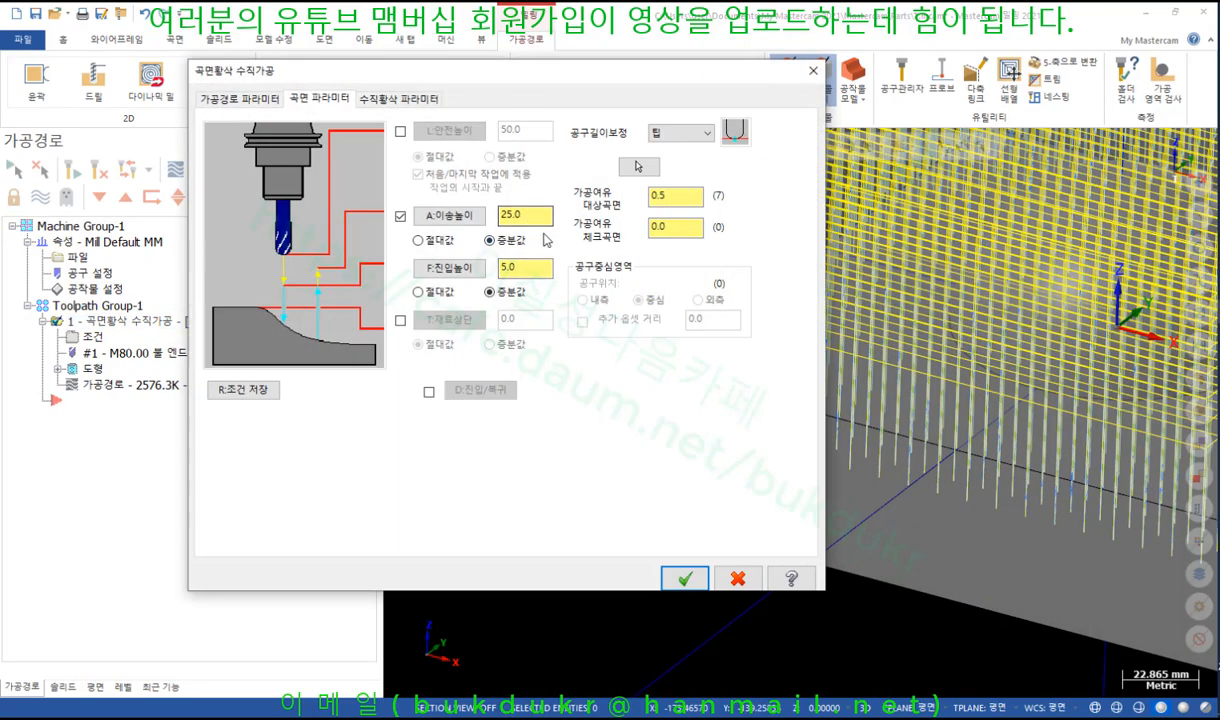
{"action": "left_click", "coordinate": [386, 103]}
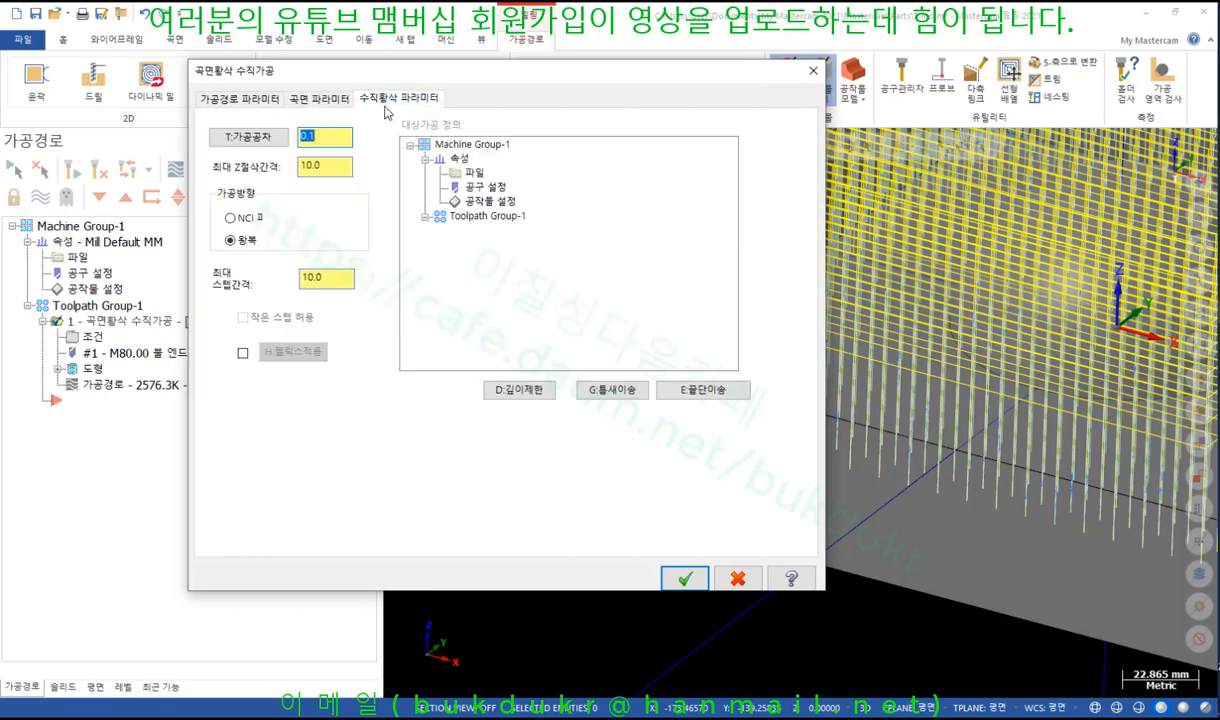
{"action": "left_click", "coordinate": [342, 168]}
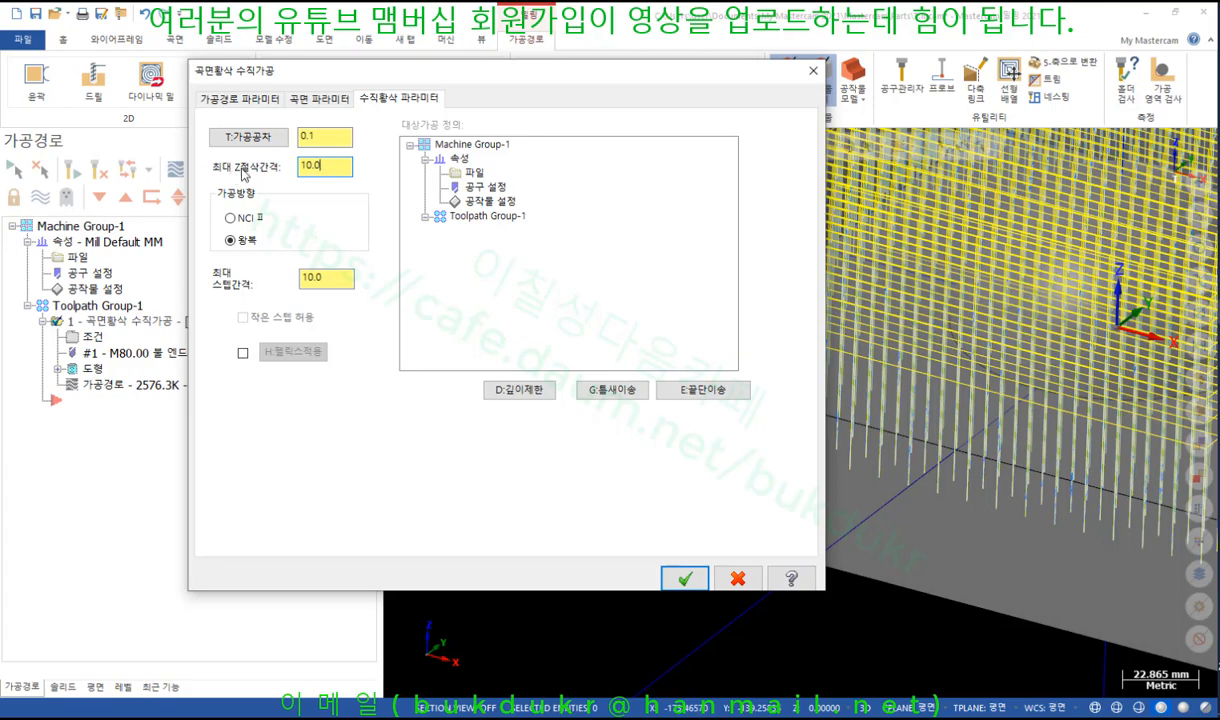
{"action": "left_click_drag", "start_coordinate": [333, 168], "coordinate": [270, 175]}
{"action": "type", "text": "50"}
Step: Set the incremental top cut depth adjustment to 50 in the depth limits, accept the parameters and regenerate the toolpath
{"action": "left_click", "coordinate": [525, 386]}
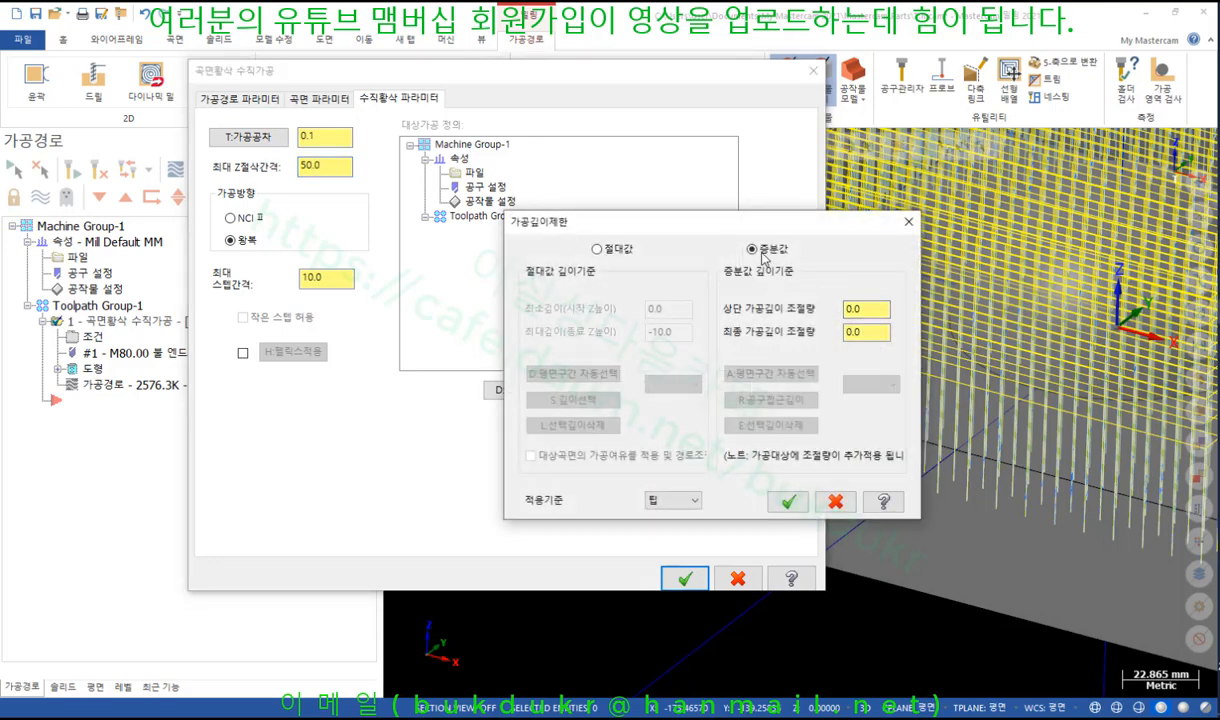
{"action": "left_click_drag", "start_coordinate": [871, 311], "coordinate": [764, 322]}
{"action": "type", "text": "50"}
{"action": "left_click", "coordinate": [789, 502]}
{"action": "left_click", "coordinate": [686, 579]}
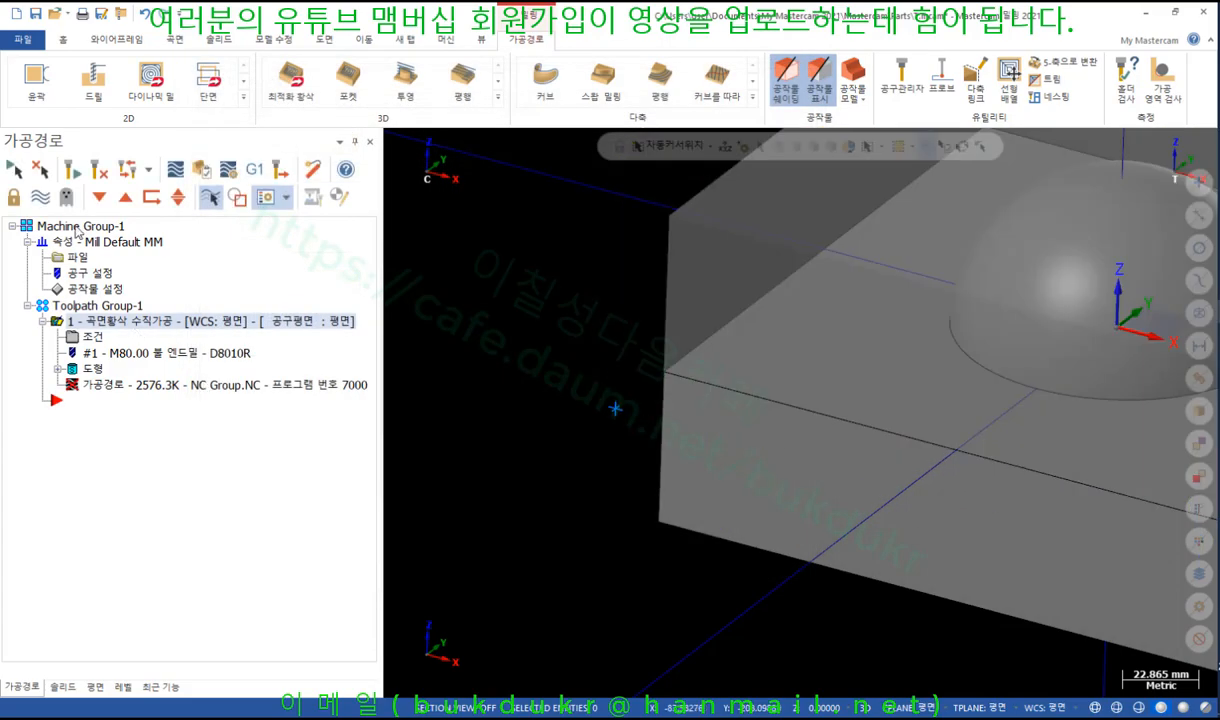
{"action": "scroll", "coordinate": [520, 363], "scroll_direction": "down", "scroll_amount": 2}
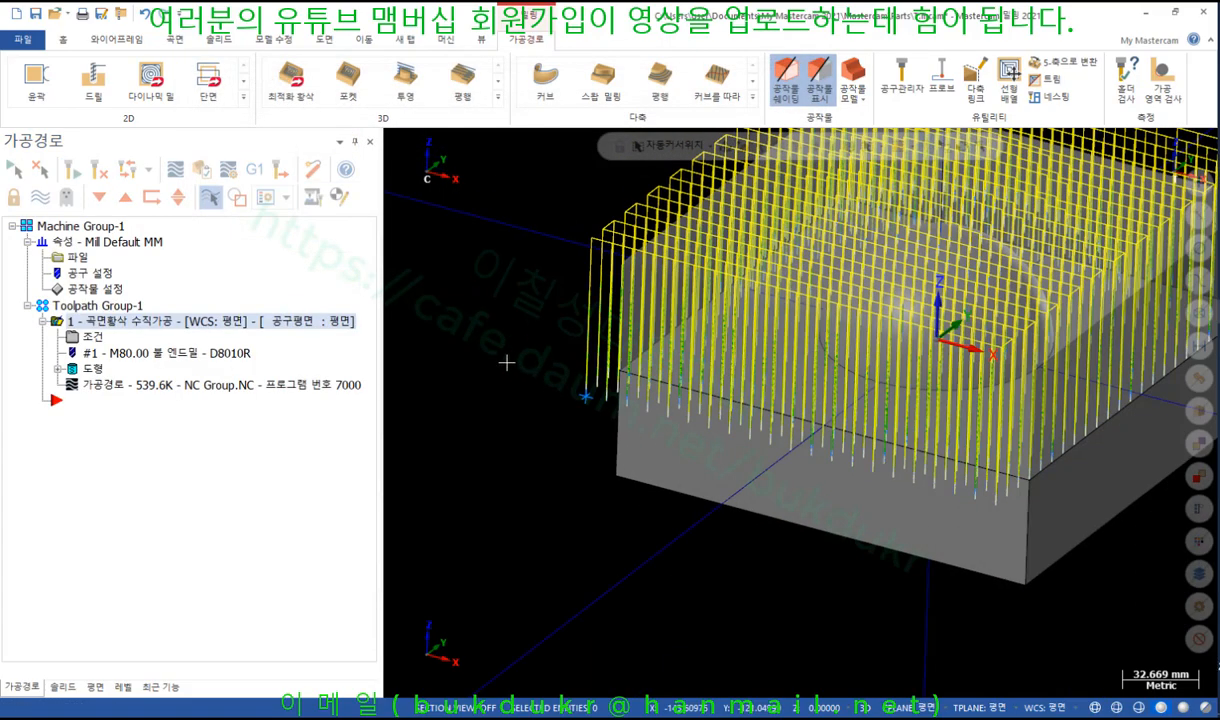
Step: Open the regenerated plunge roughing toolpath in verification and set the ZX clipping plane to 안함 so the whole stock shows
{"action": "scroll", "coordinate": [506, 363], "scroll_direction": "down", "scroll_amount": 2}
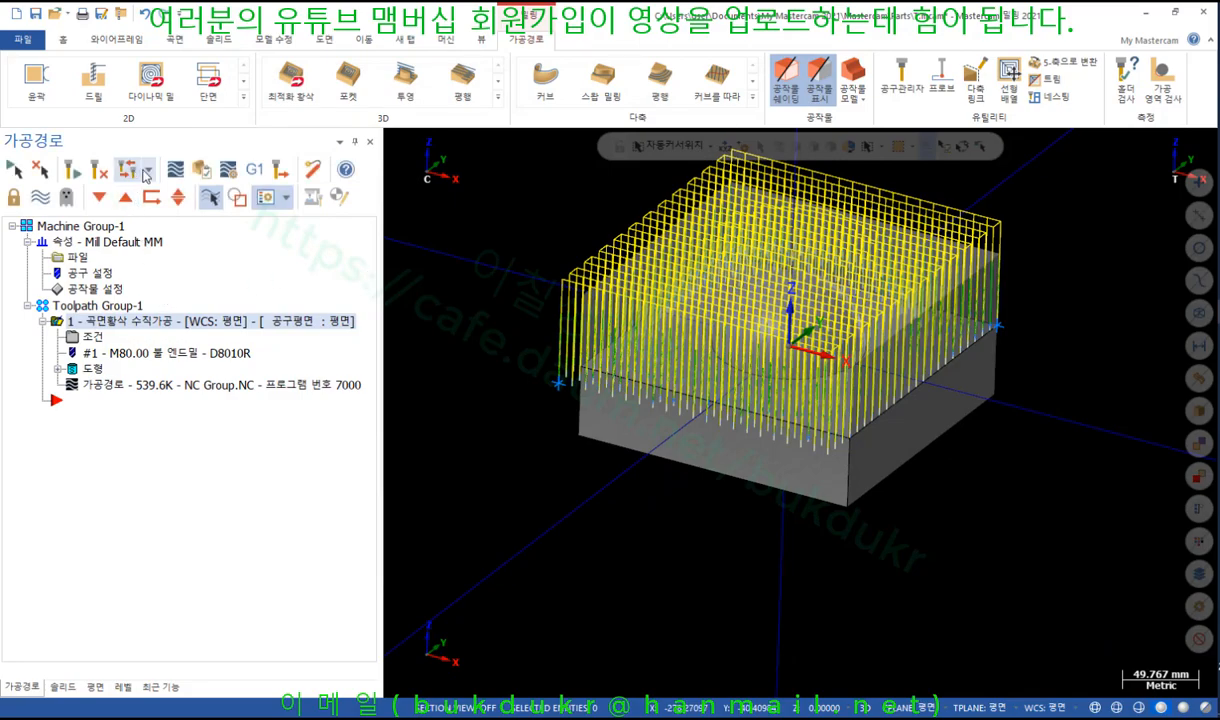
{"action": "left_click", "coordinate": [200, 170]}
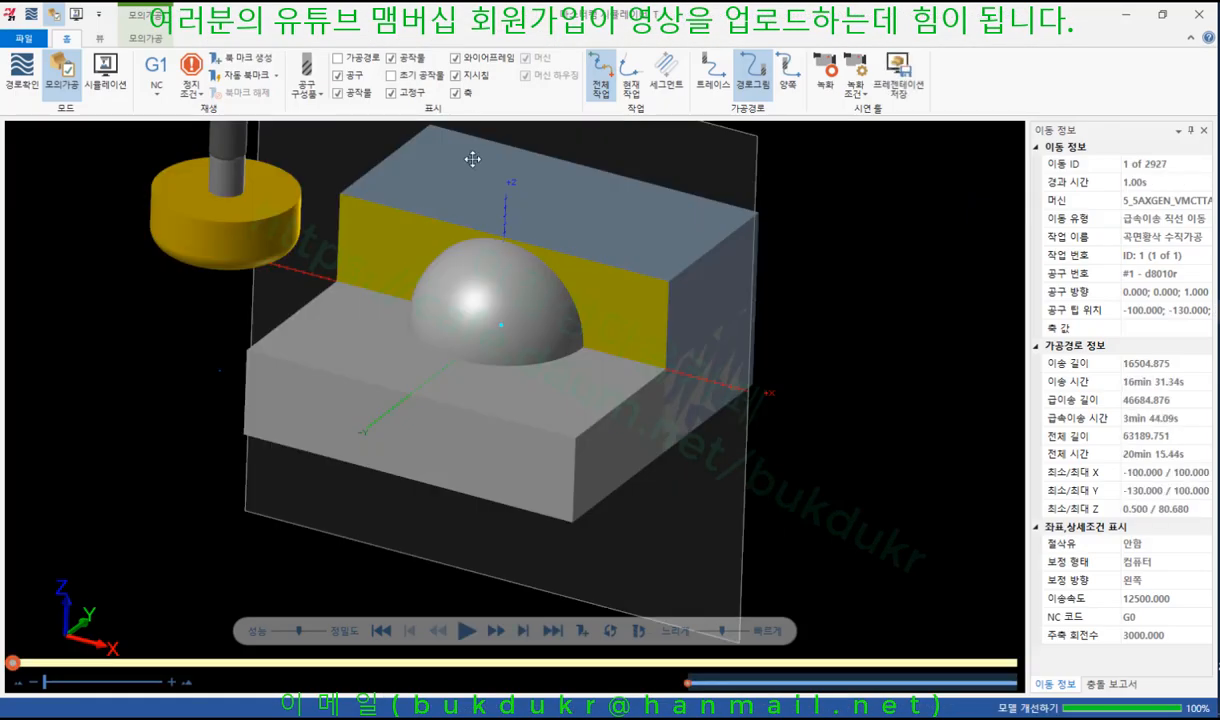
{"action": "left_click", "coordinate": [145, 38]}
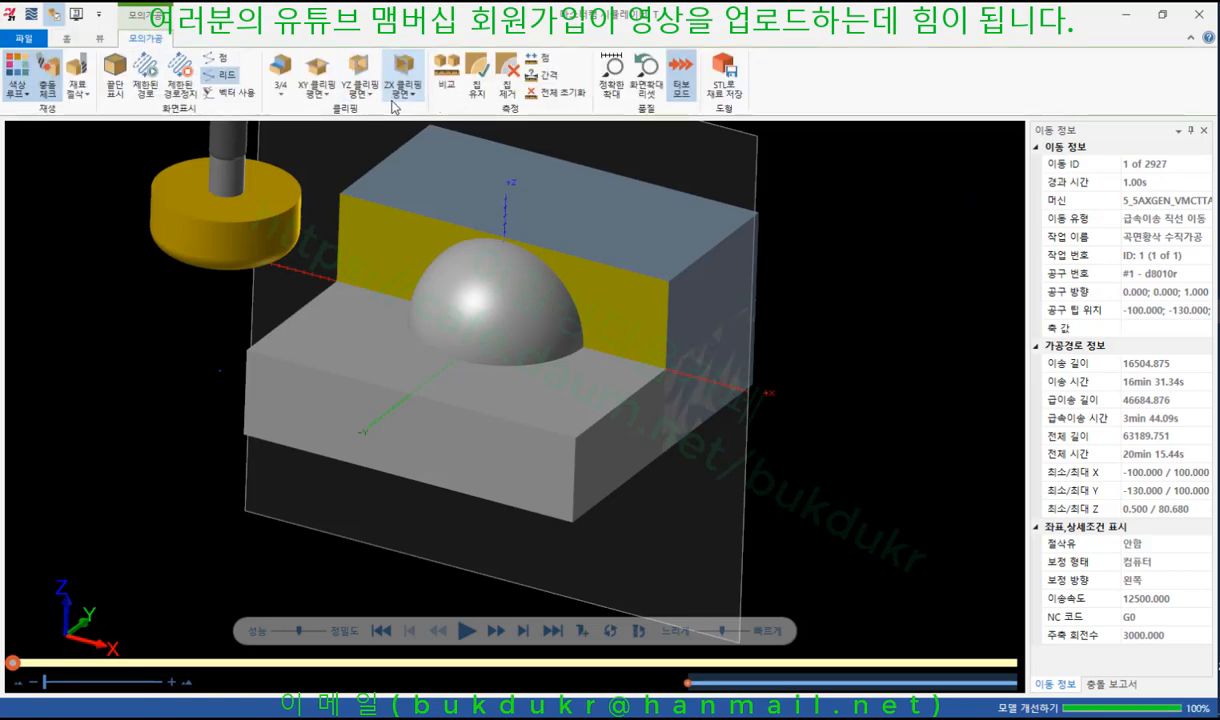
{"action": "left_click", "coordinate": [403, 75]}
{"action": "left_click", "coordinate": [411, 150]}
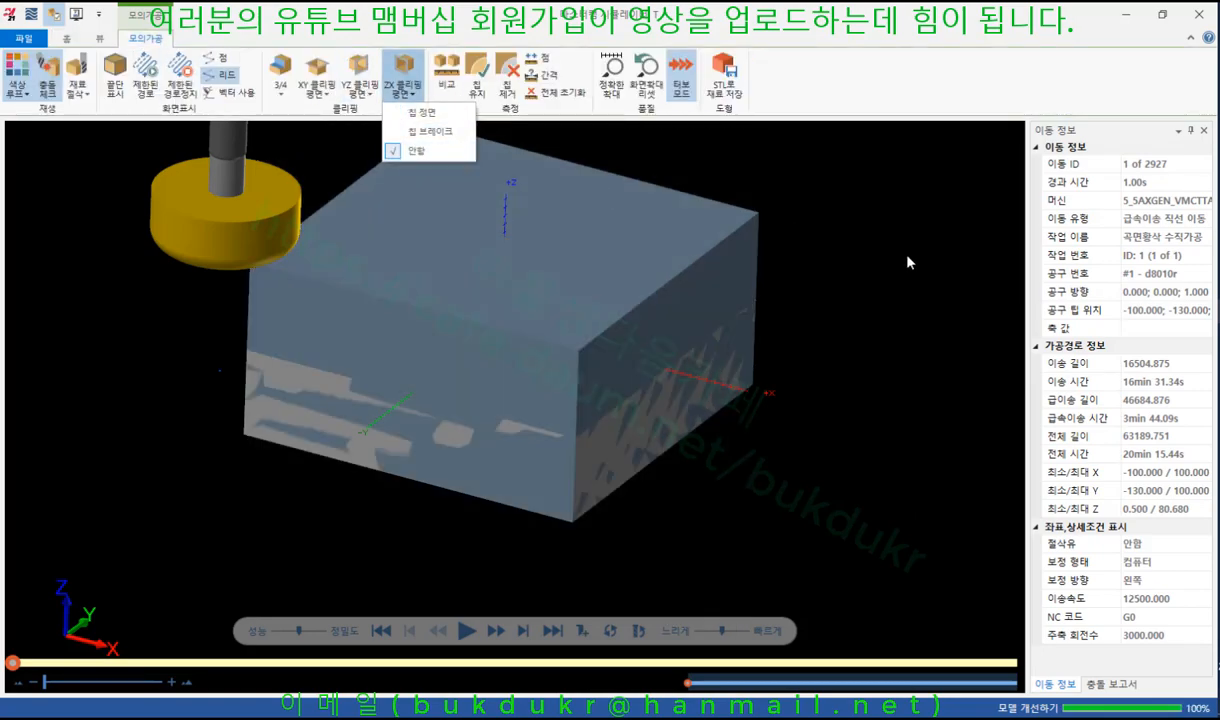
{"action": "scroll", "coordinate": [770, 470], "scroll_direction": "down", "scroll_amount": 2}
{"action": "scroll", "coordinate": [644, 325], "scroll_direction": "up", "scroll_amount": 1}
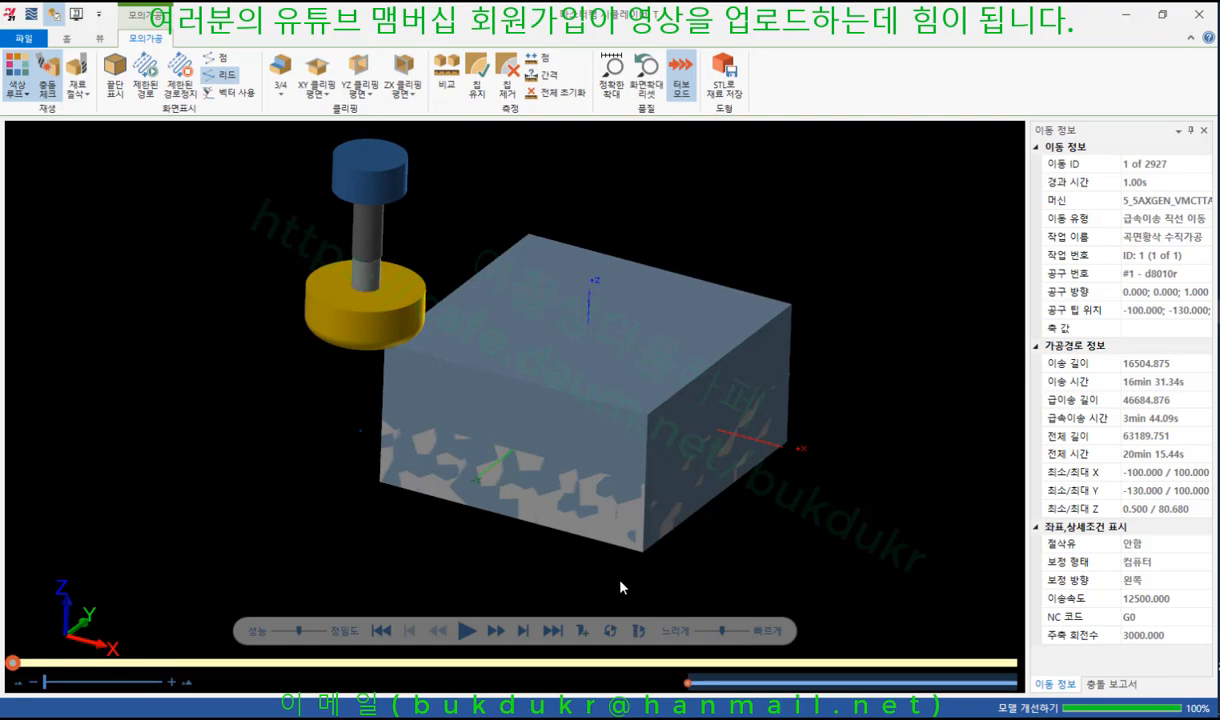
Step: Run the cutting simulation to the end and examine the scallops left on the dome
{"action": "left_click", "coordinate": [466, 630]}
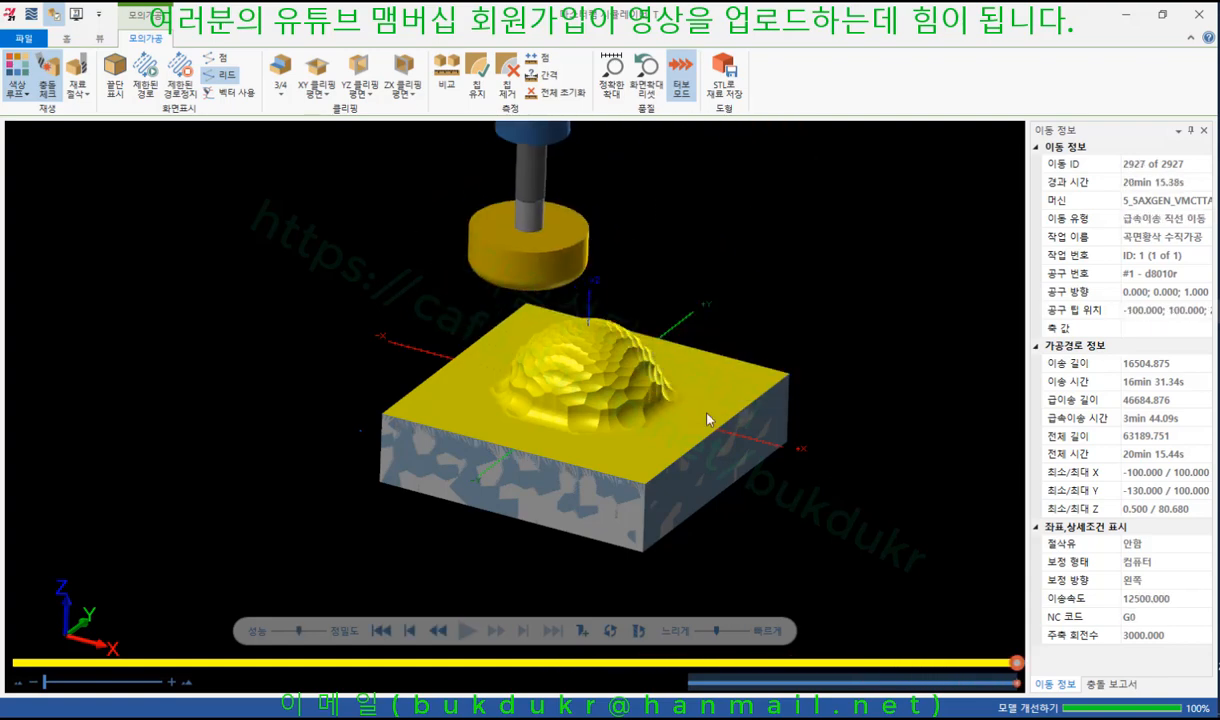
{"action": "scroll", "coordinate": [651, 411], "scroll_direction": "up", "scroll_amount": 4}
{"action": "middle_click_drag", "start_coordinate": [651, 411], "coordinate": [613, 363]}
{"action": "scroll", "coordinate": [743, 314], "scroll_direction": "up", "scroll_amount": 3}
{"action": "middle_click_drag", "start_coordinate": [743, 314], "coordinate": [713, 223]}
{"action": "scroll", "coordinate": [707, 211], "scroll_direction": "down", "scroll_amount": 3}
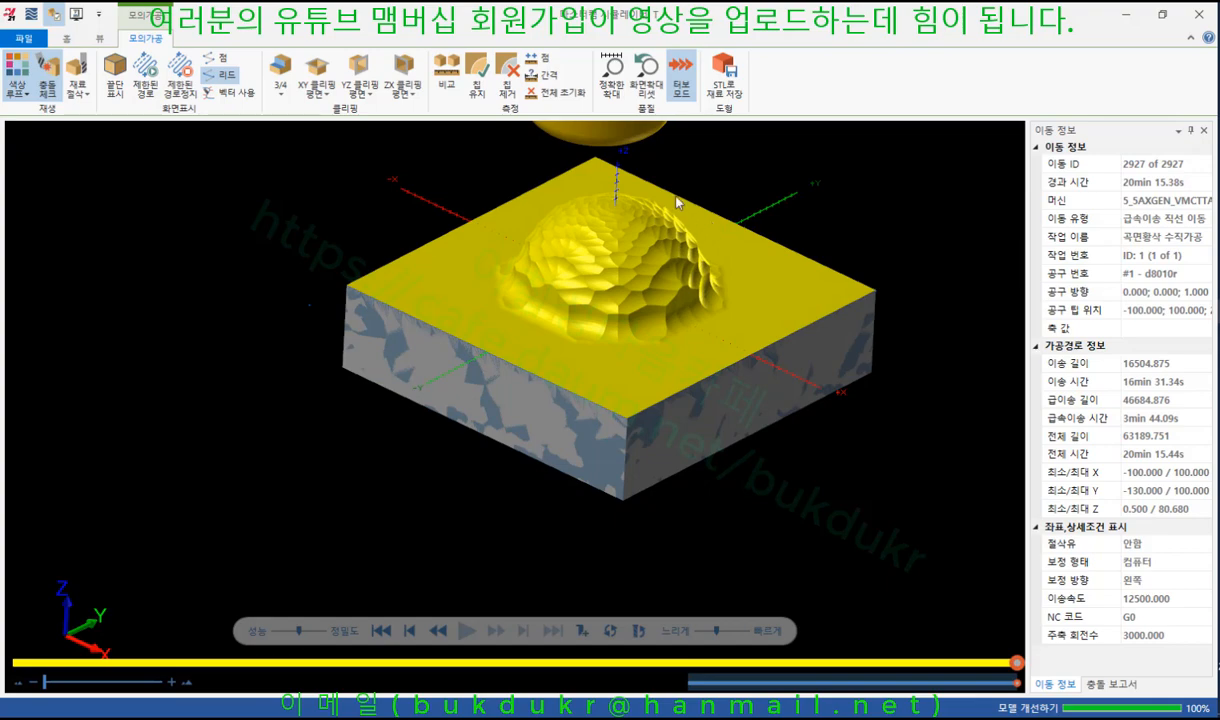
Step: Clip the machined stock at the ZX plane with the 칩 정면 option and inspect the leftover material around the dome
{"action": "left_click", "coordinate": [409, 73]}
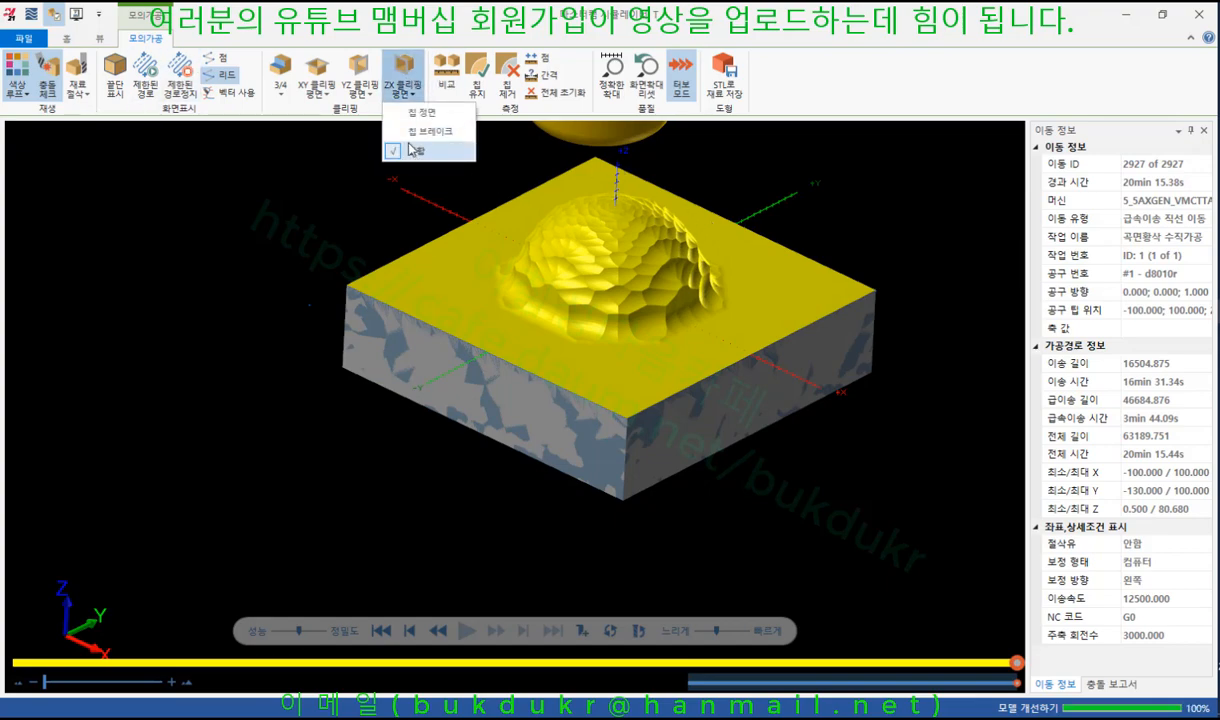
{"action": "left_click", "coordinate": [420, 112]}
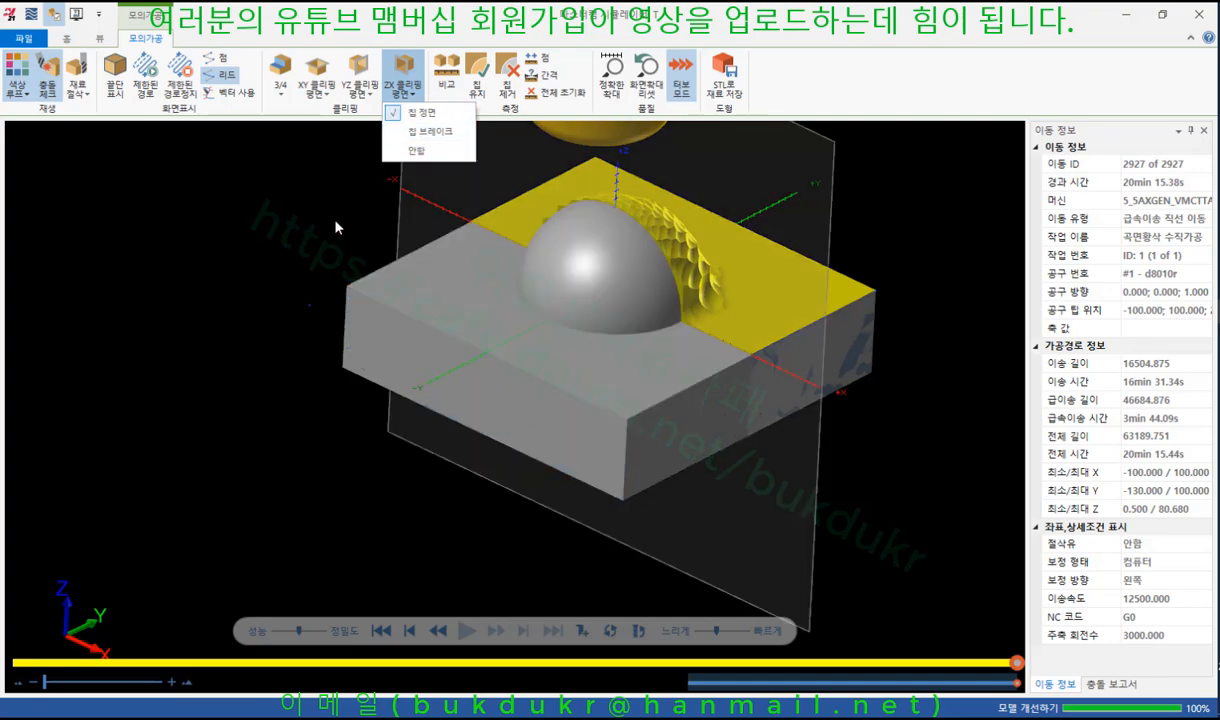
{"action": "left_click", "coordinate": [476, 304]}
{"action": "scroll", "coordinate": [602, 280], "scroll_direction": "up", "scroll_amount": 4}
{"action": "middle_click_drag", "start_coordinate": [604, 278], "coordinate": [575, 274]}
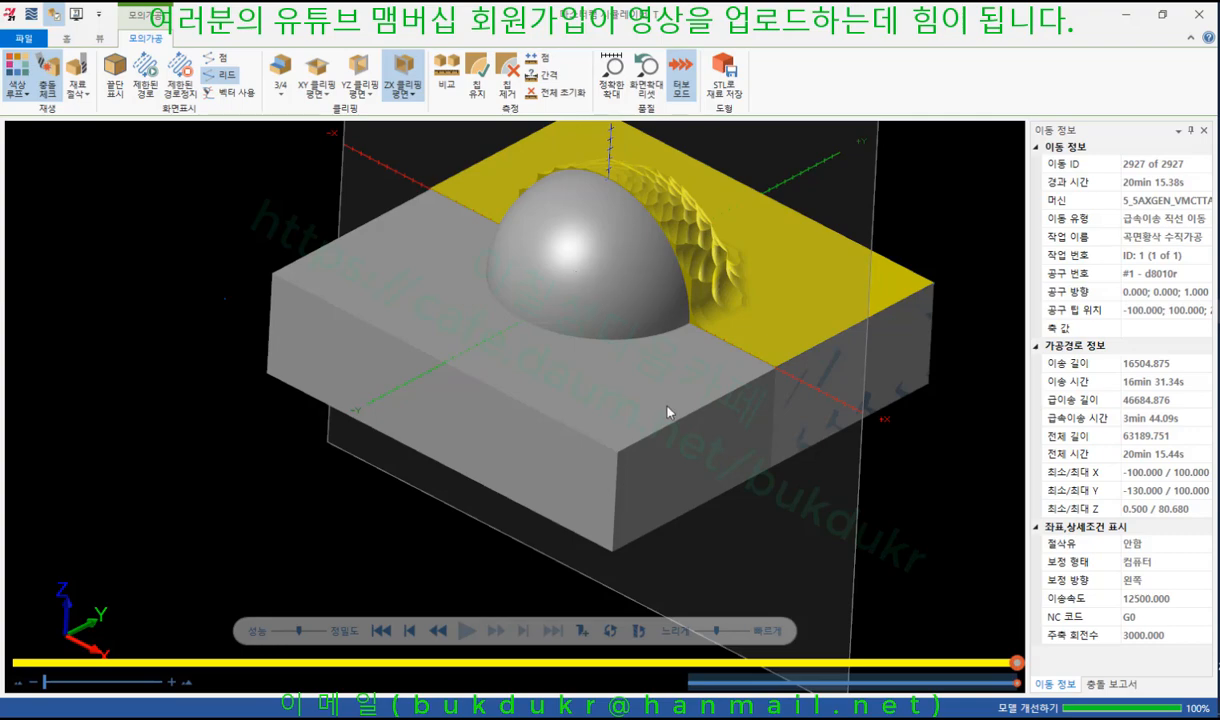
{"action": "scroll", "coordinate": [667, 412], "scroll_direction": "down", "scroll_amount": 3}
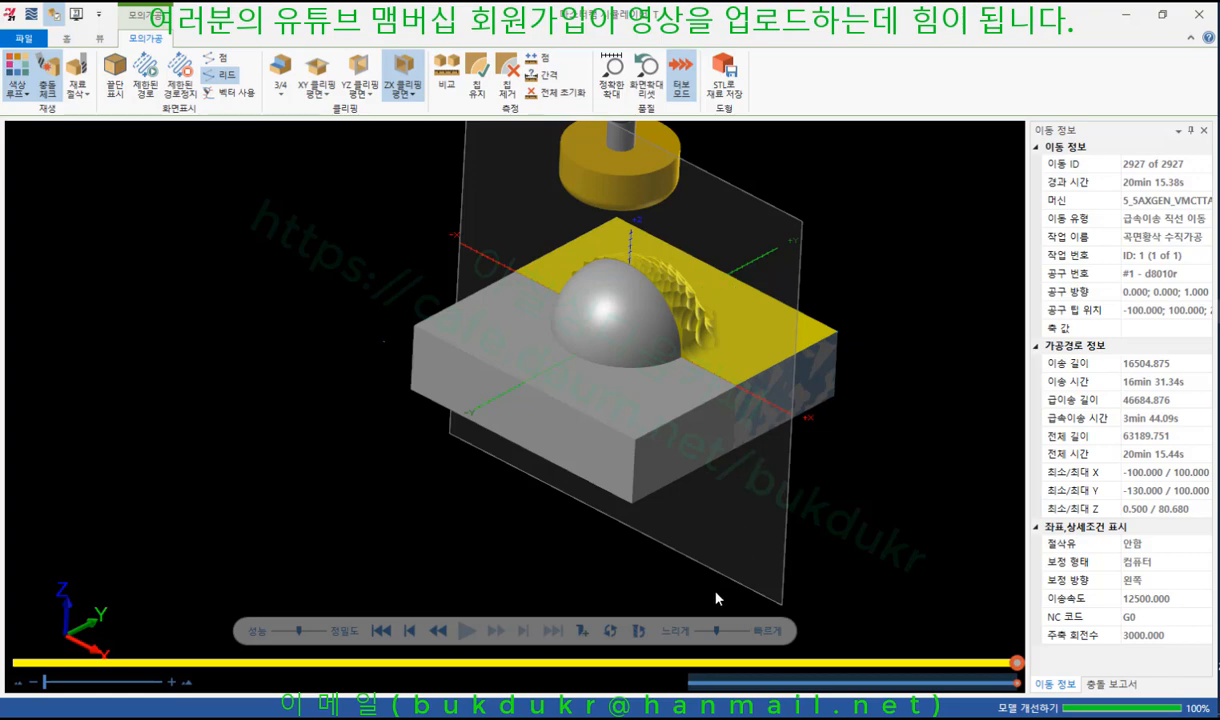
{"action": "scroll", "coordinate": [705, 216], "scroll_direction": "up", "scroll_amount": 2}
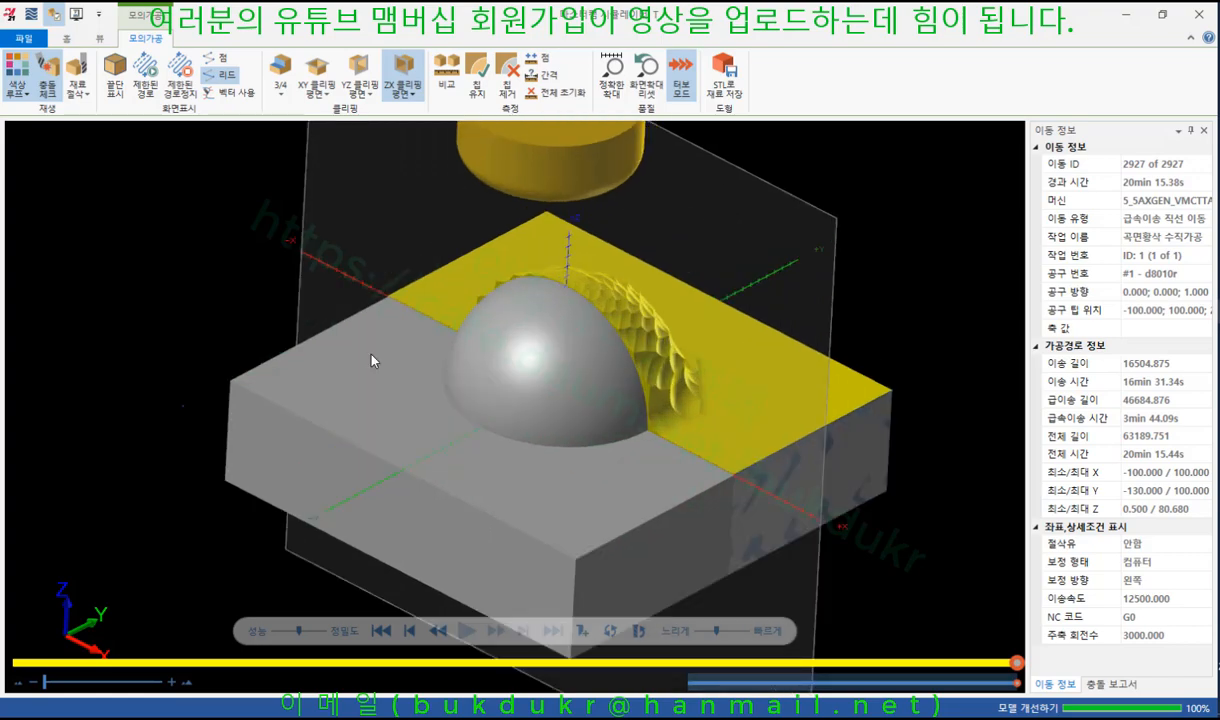
Step: Turn on the toolpath display in the verification and rewind the simulation to its start
{"action": "left_click", "coordinate": [64, 39]}
{"action": "left_click", "coordinate": [337, 58]}
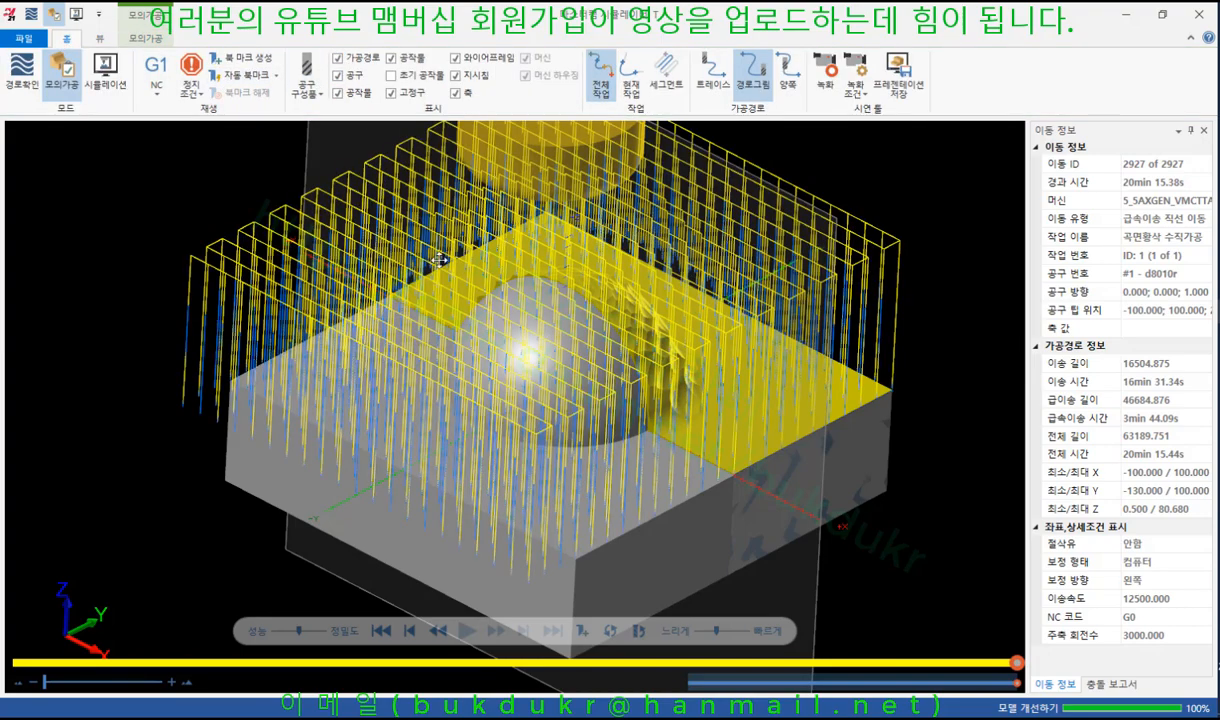
{"action": "left_click", "coordinate": [383, 631]}
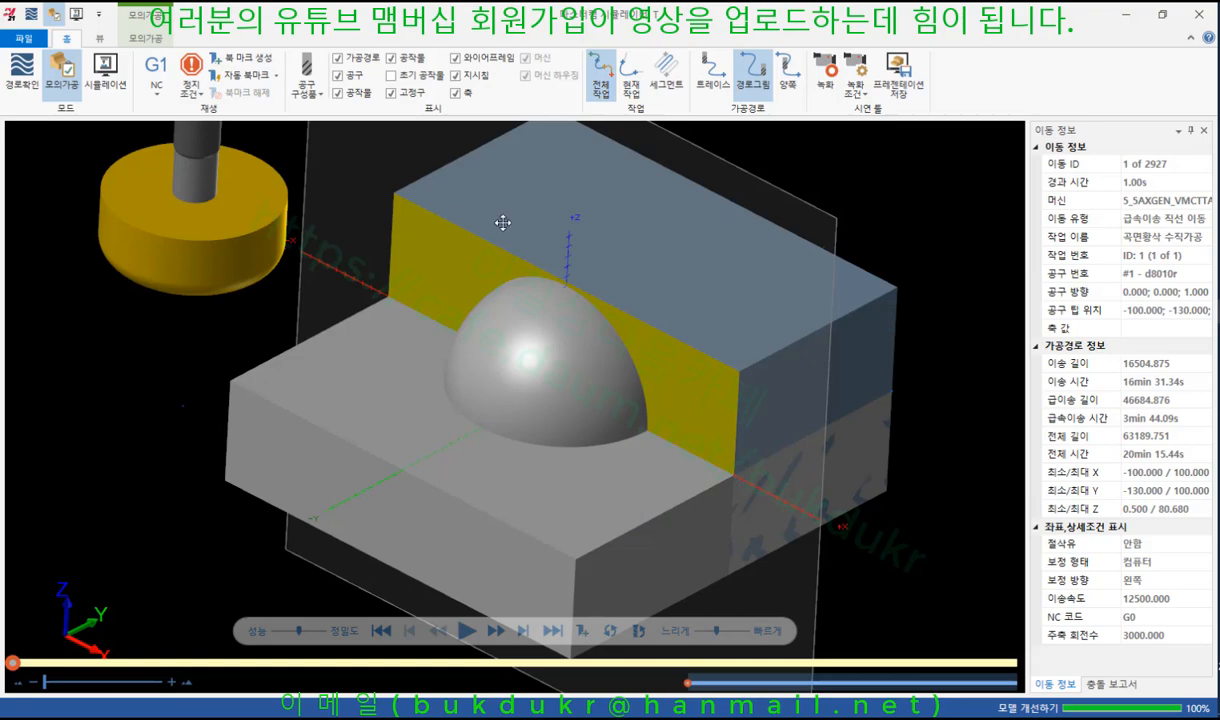
Step: Step through the first row of plunges move by move up to move 54, checking the tool motion from the side
{"action": "key", "text": "s"}
{"action": "key", "text": "s"}
{"action": "key", "text": "s"}
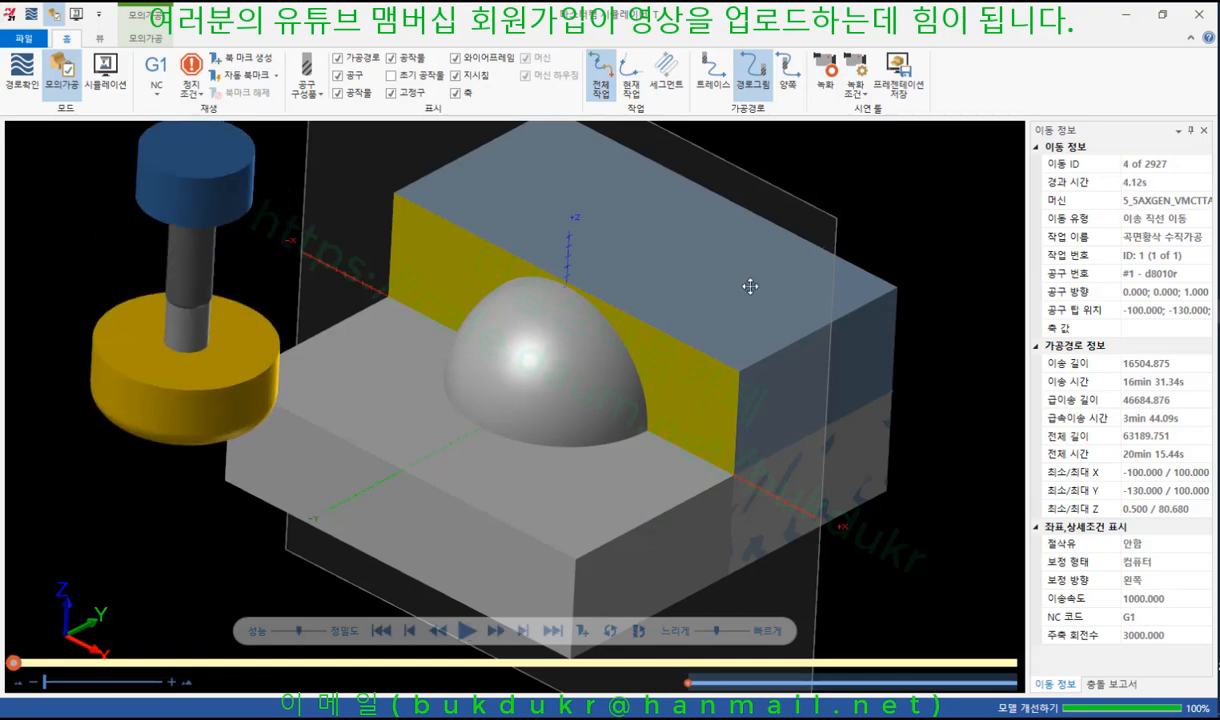
{"action": "middle_click_drag", "start_coordinate": [275, 347], "coordinate": [251, 297]}
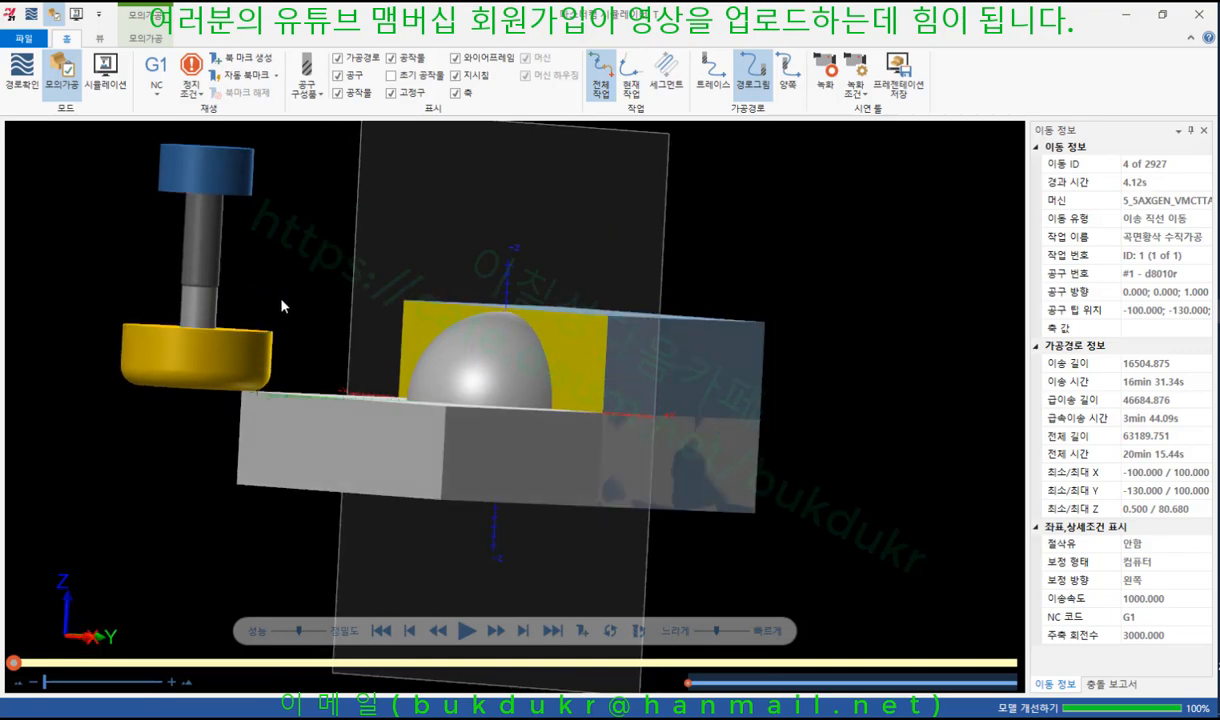
{"action": "key", "text": "s"}
{"action": "key", "text": "s"}
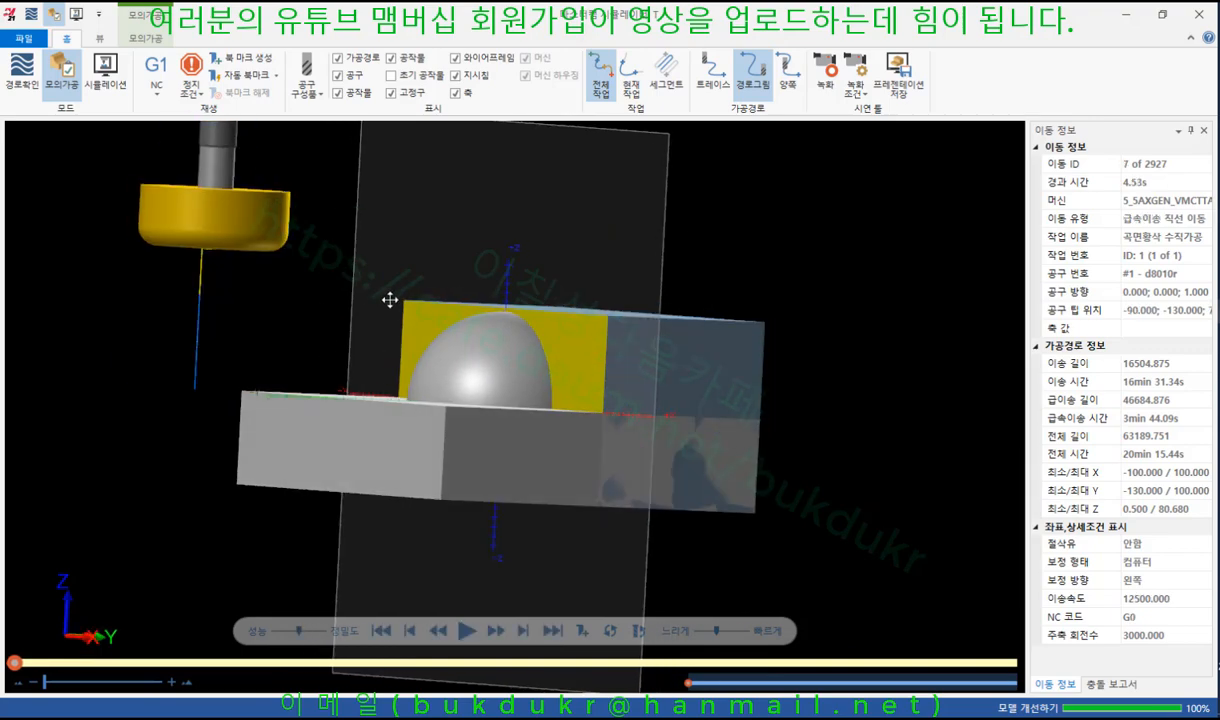
{"action": "key", "text": "space"}
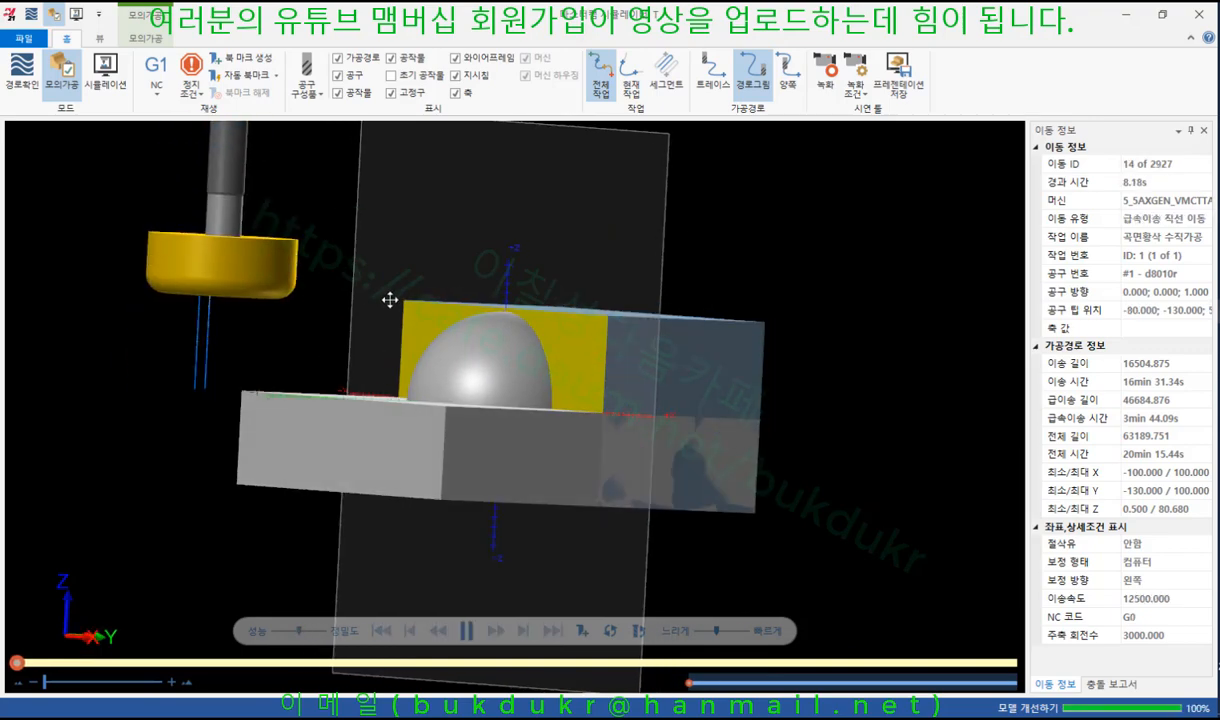
{"action": "key", "text": "s"}
{"action": "key", "text": "s"}
{"action": "key", "text": "s"}
{"action": "key", "text": "s"}
{"action": "key", "text": "s"}
{"action": "key", "text": "s"}
{"action": "key", "text": "s"}
{"action": "key", "text": "s"}
{"action": "key", "text": "s"}
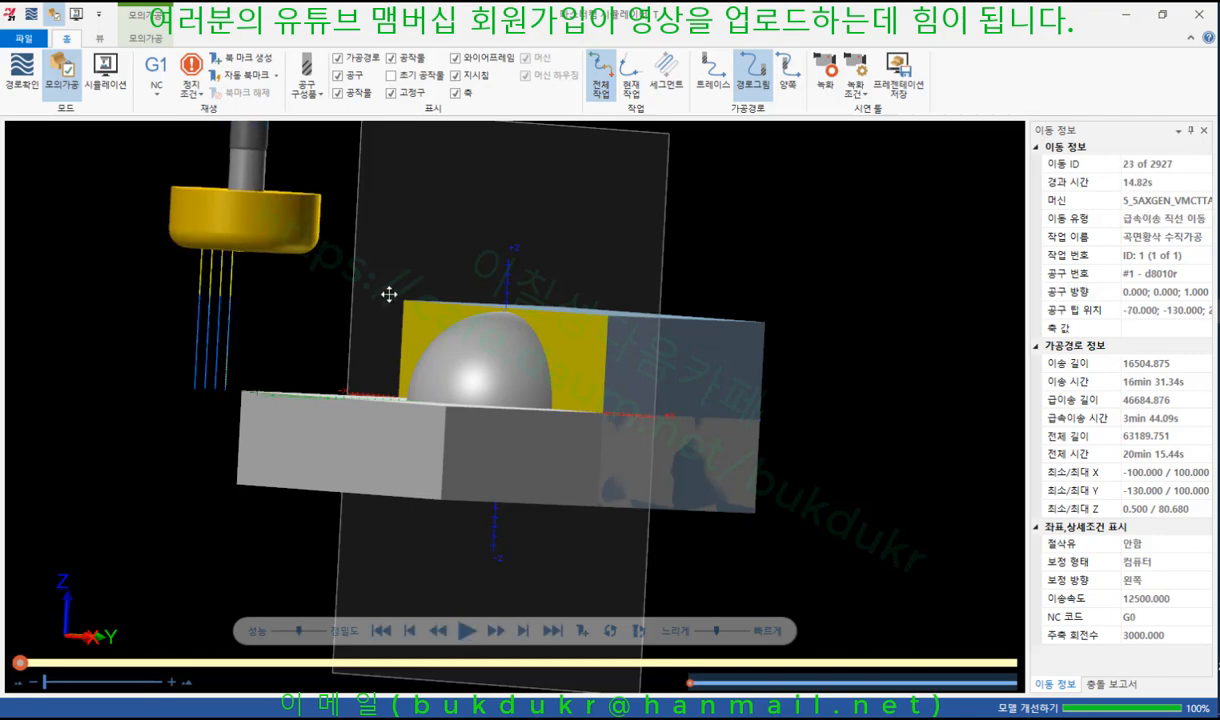
{"action": "key", "text": "s"}
{"action": "key", "text": "s"}
{"action": "key", "text": "s"}
{"action": "key", "text": "s"}
{"action": "key", "text": "s"}
{"action": "key", "text": "s"}
{"action": "key", "text": "s"}
{"action": "key", "text": "s"}
{"action": "key", "text": "s"}
{"action": "key", "text": "s"}
{"action": "key", "text": "s"}
{"action": "key", "text": "s"}
{"action": "key", "text": "s"}
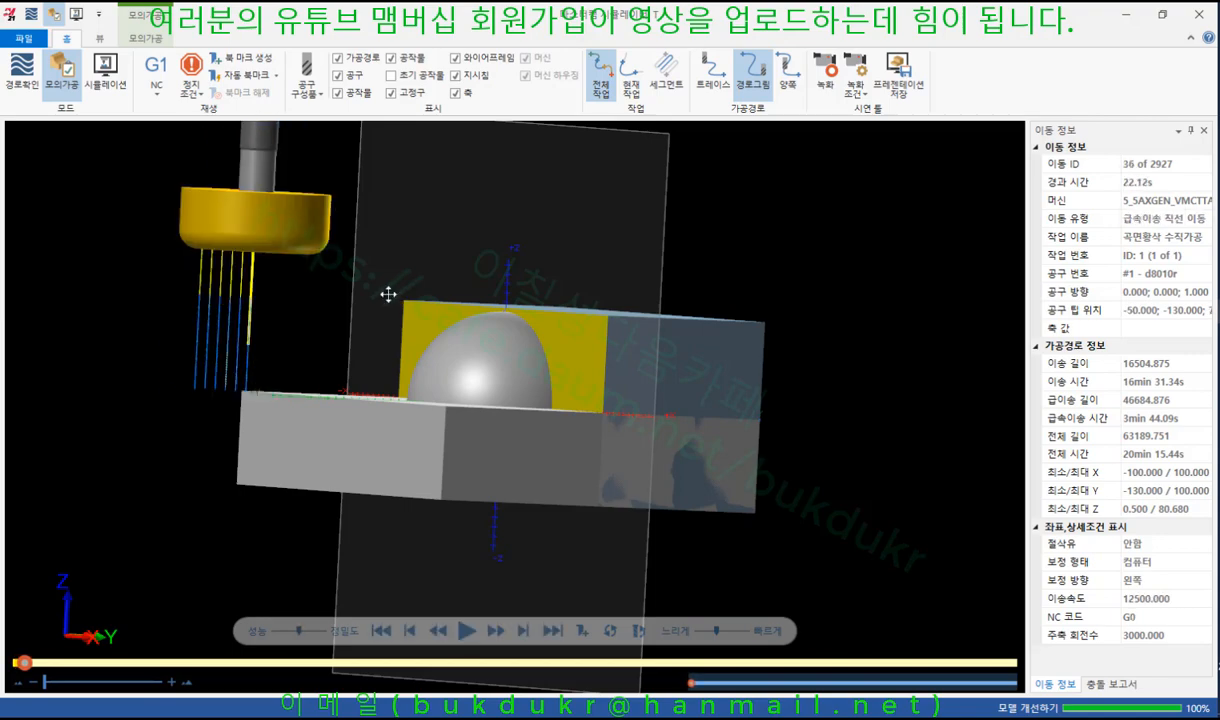
{"action": "key", "text": "s"}
{"action": "key", "text": "s"}
{"action": "key", "text": "s"}
{"action": "key", "text": "s"}
{"action": "key", "text": "s"}
{"action": "key", "text": "s"}
{"action": "key", "text": "s"}
{"action": "key", "text": "s"}
{"action": "key", "text": "s"}
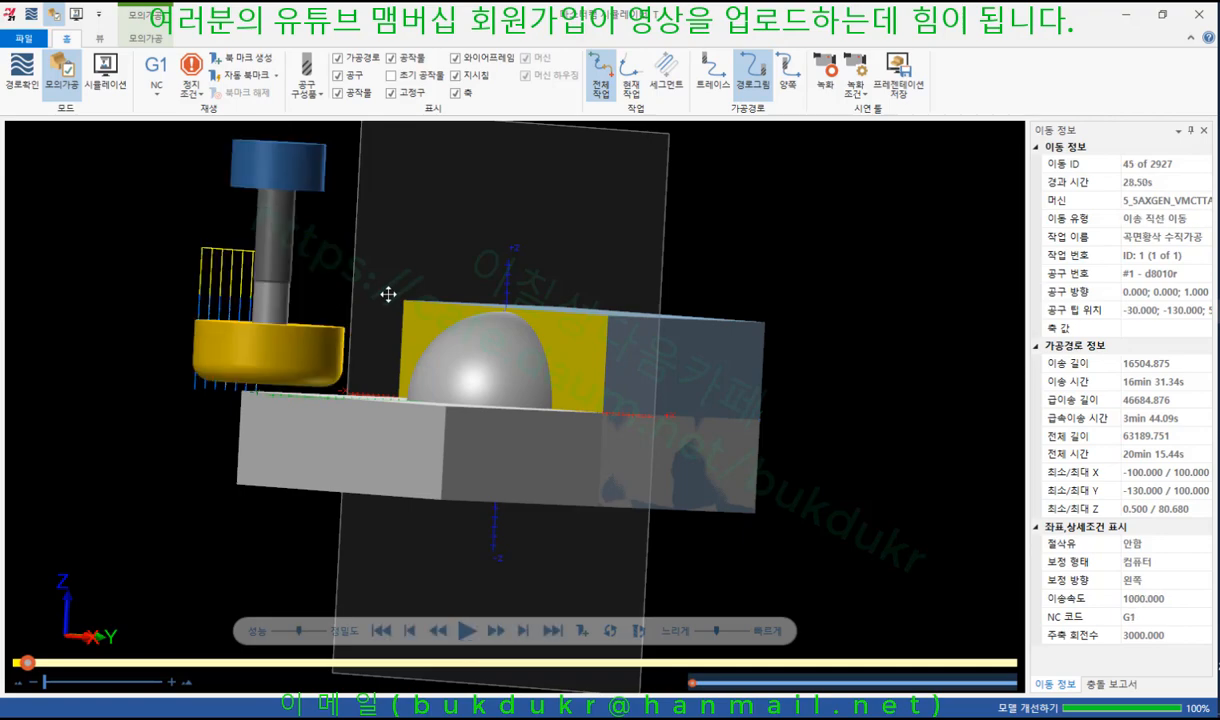
{"action": "key", "text": "s"}
{"action": "key", "text": "s"}
{"action": "key", "text": "s"}
{"action": "key", "text": "s"}
{"action": "key", "text": "s"}
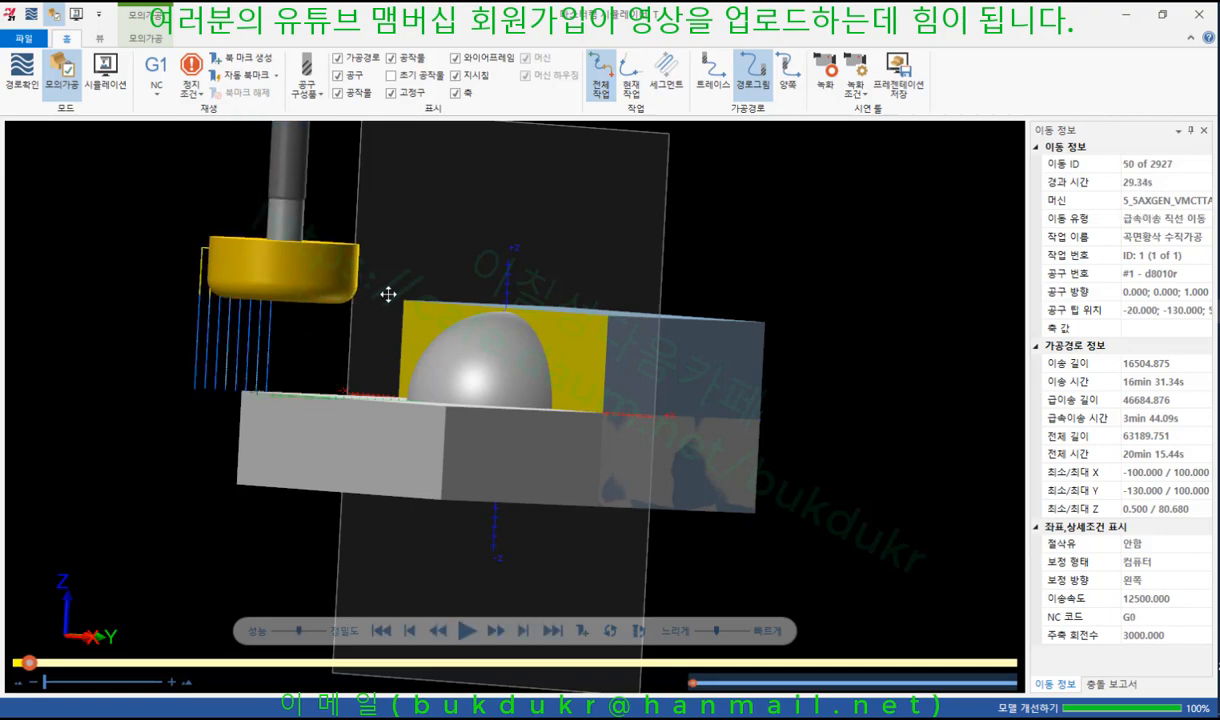
{"action": "key", "text": "s"}
{"action": "key", "text": "s"}
{"action": "key", "text": "s"}
{"action": "key", "text": "s"}
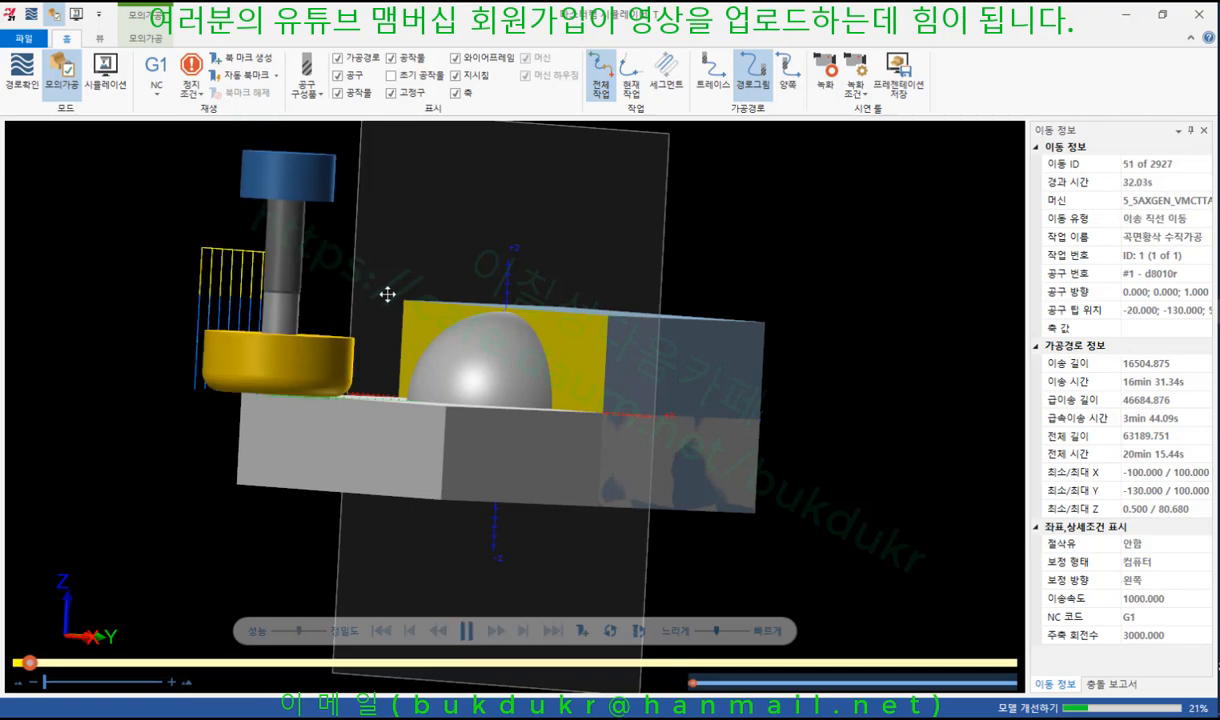
{"action": "key", "text": "s"}
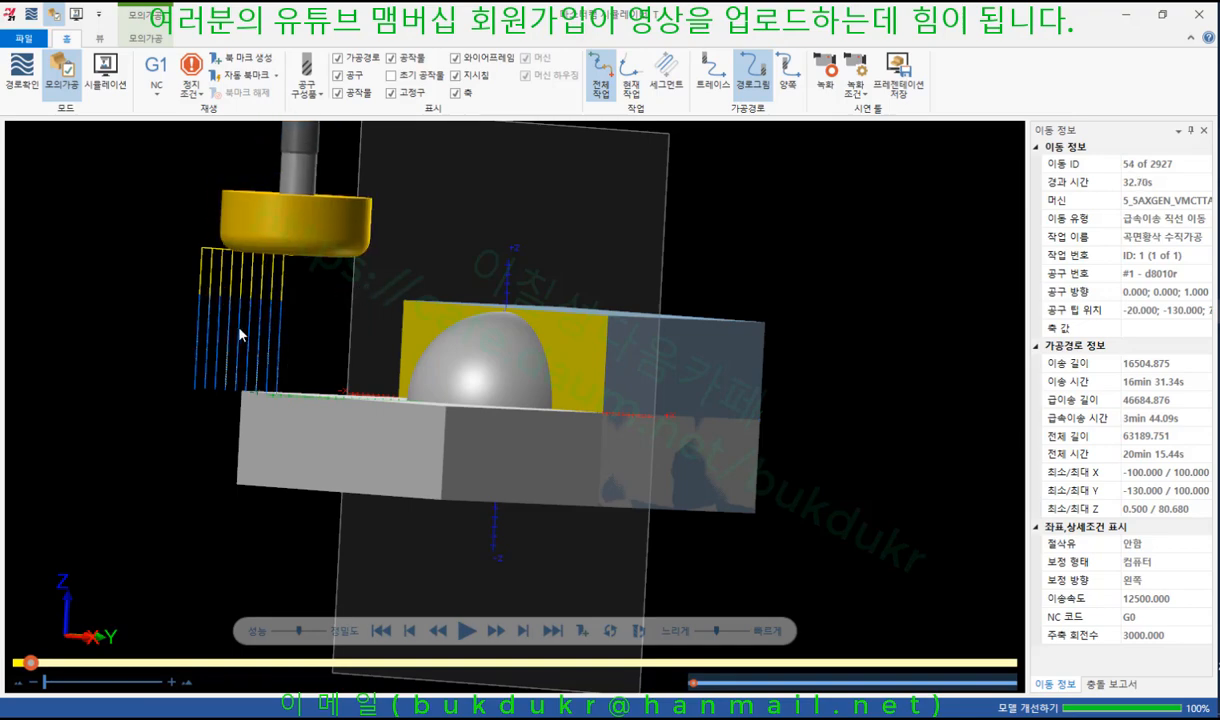
Step: Widen the move information area so the complete tool tip coordinates are readable beside the simulation
{"action": "scroll", "coordinate": [242, 316], "scroll_direction": "up", "scroll_amount": 6}
{"action": "scroll", "coordinate": [339, 346], "scroll_direction": "down", "scroll_amount": 6}
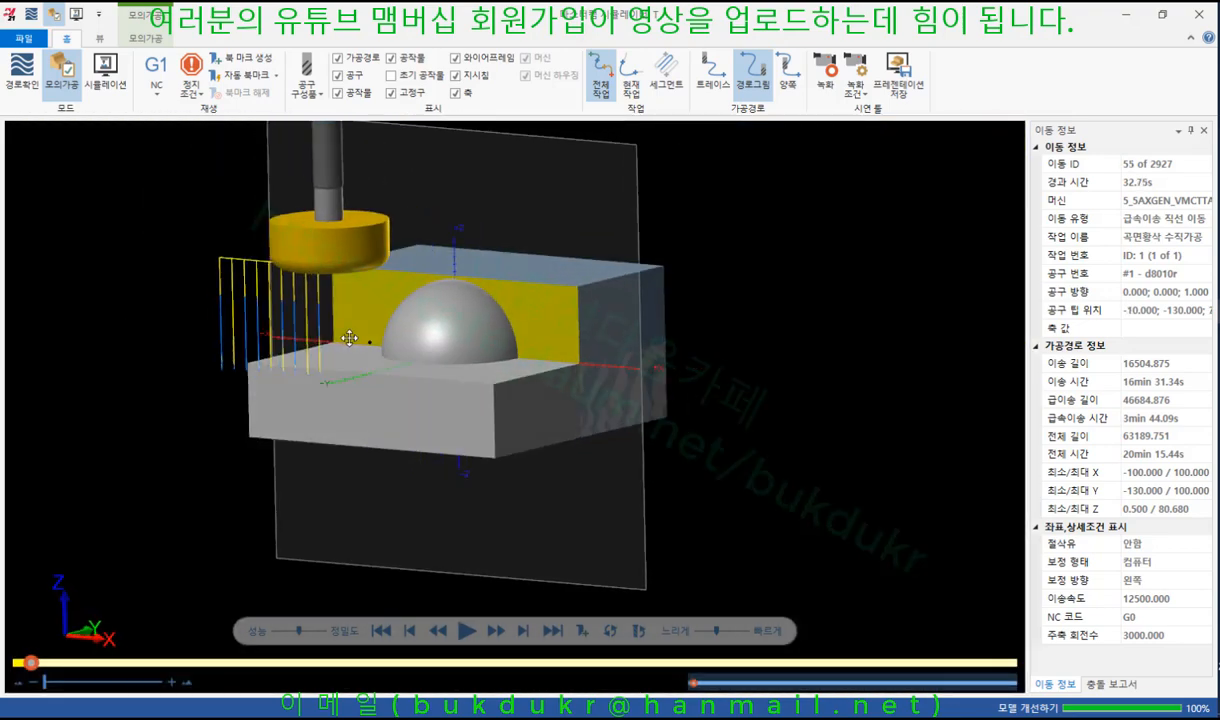
{"action": "middle_click_drag", "start_coordinate": [349, 338], "coordinate": [354, 340]}
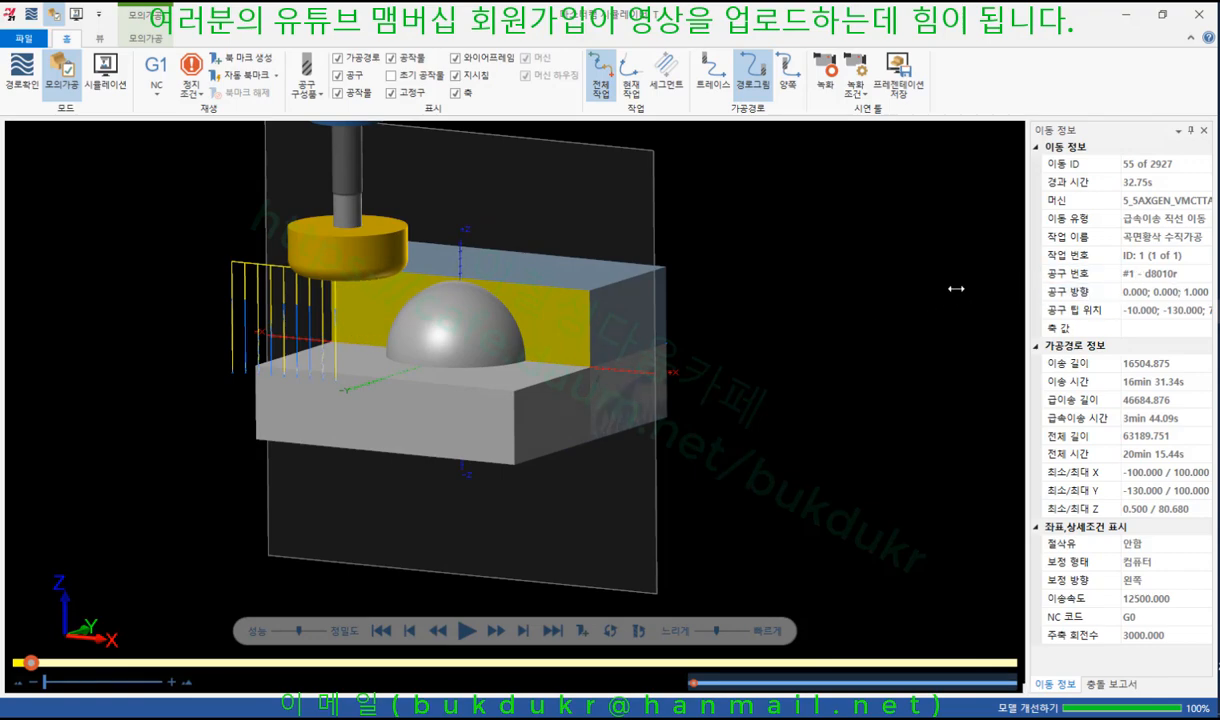
{"action": "left_click_drag", "start_coordinate": [956, 288], "coordinate": [912, 296]}
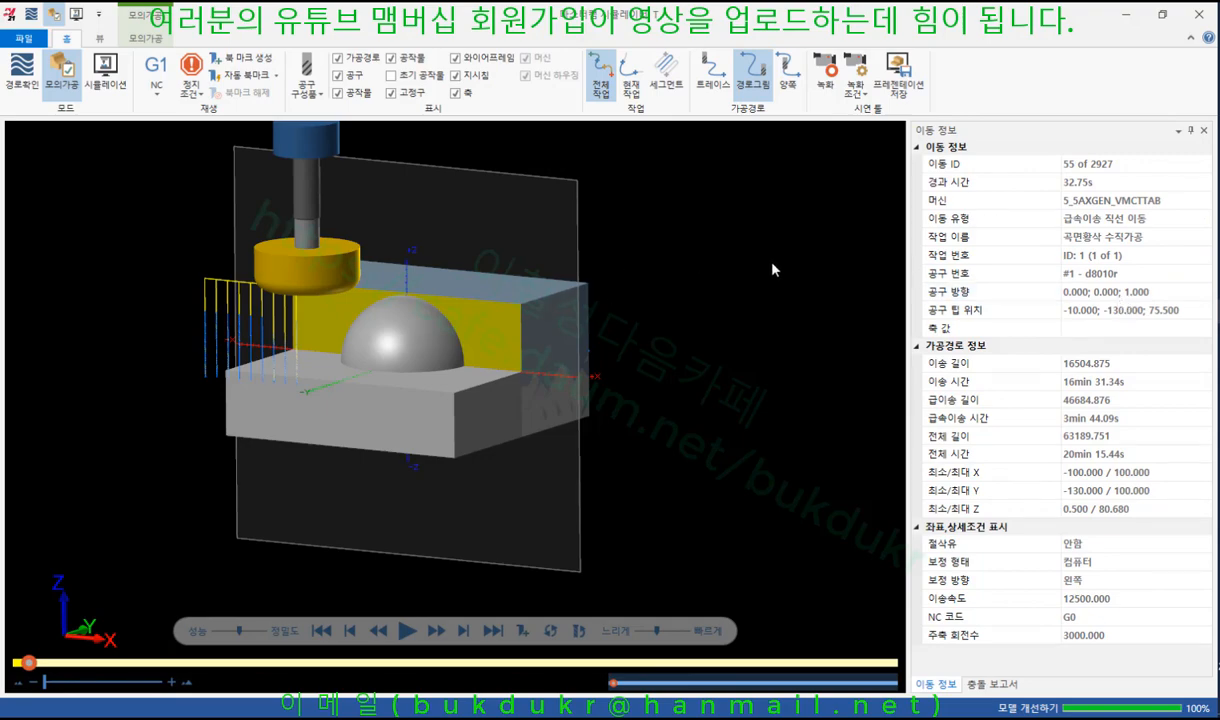
Step: Step through moves 56 to 62, reading the motion type and tool tip Z position of each plunge and retract
{"action": "key", "text": "s"}
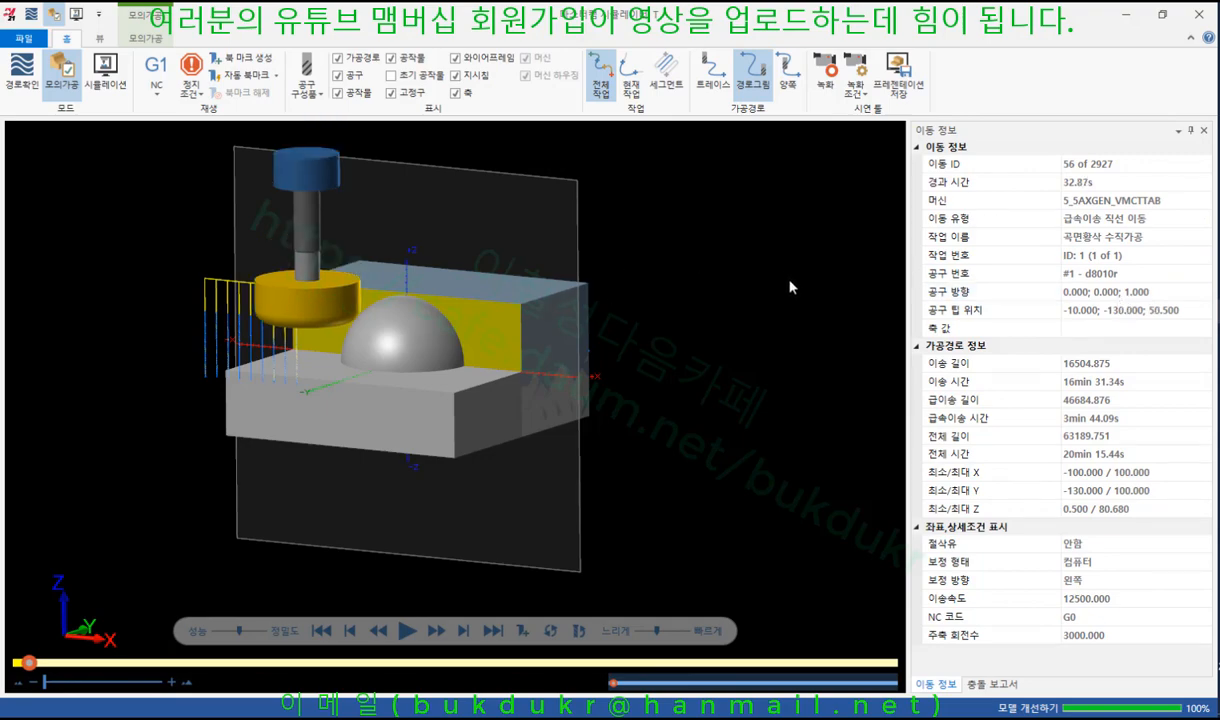
{"action": "left_click", "coordinate": [1051, 317]}
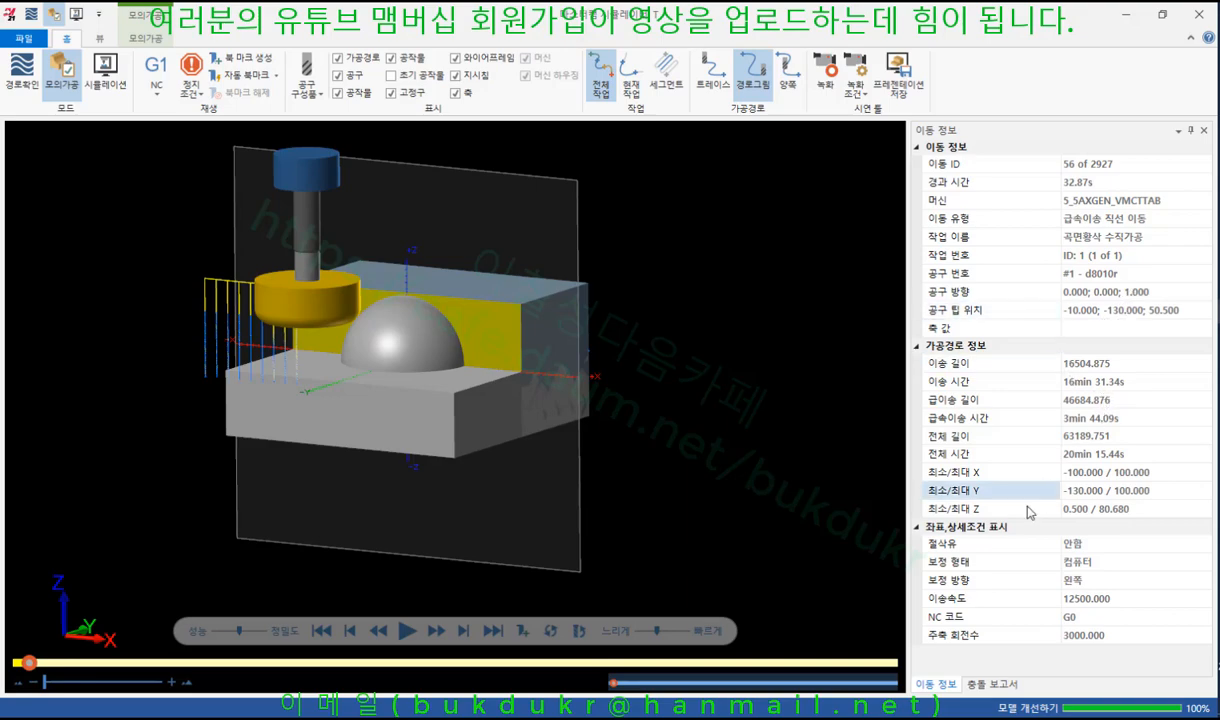
{"action": "key", "text": "s"}
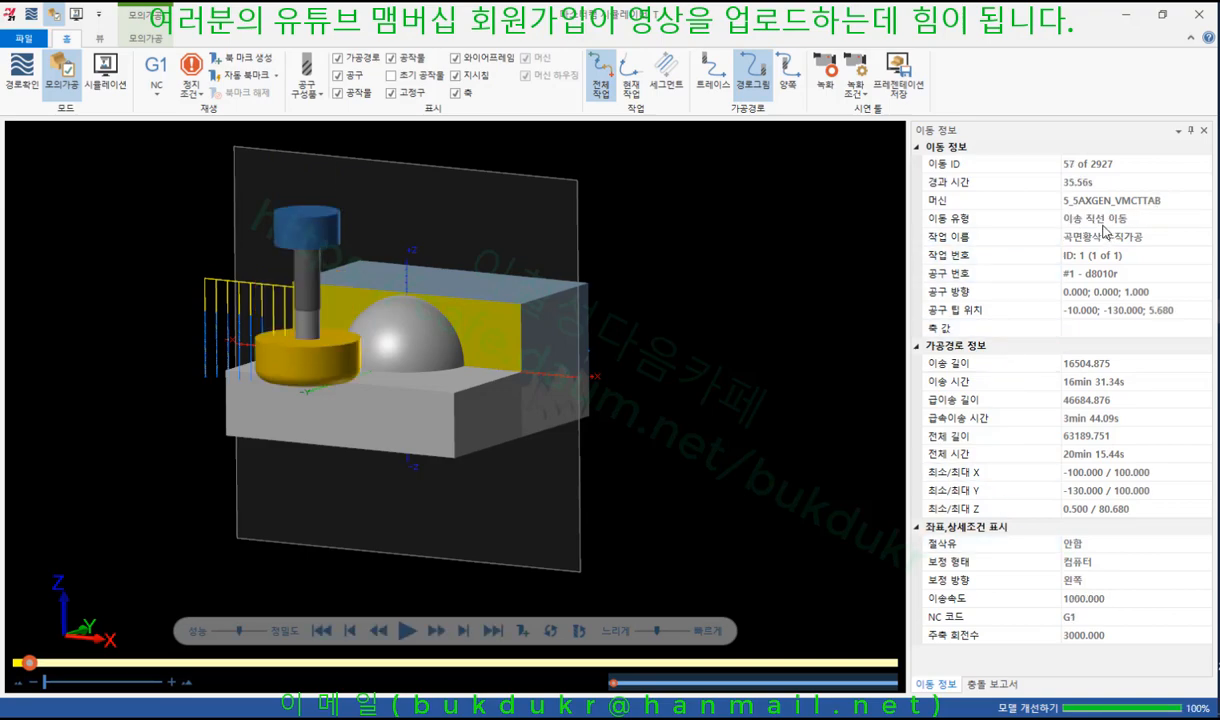
{"action": "key", "text": "s"}
{"action": "key", "text": "s"}
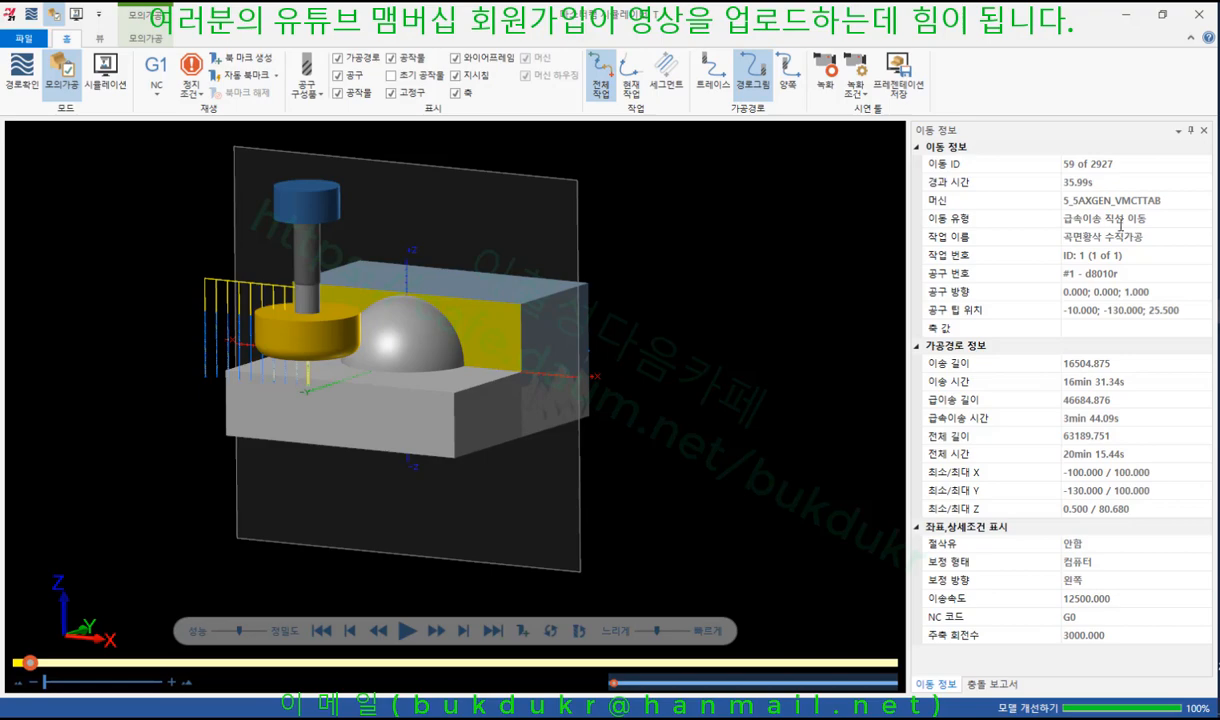
{"action": "key", "text": "s"}
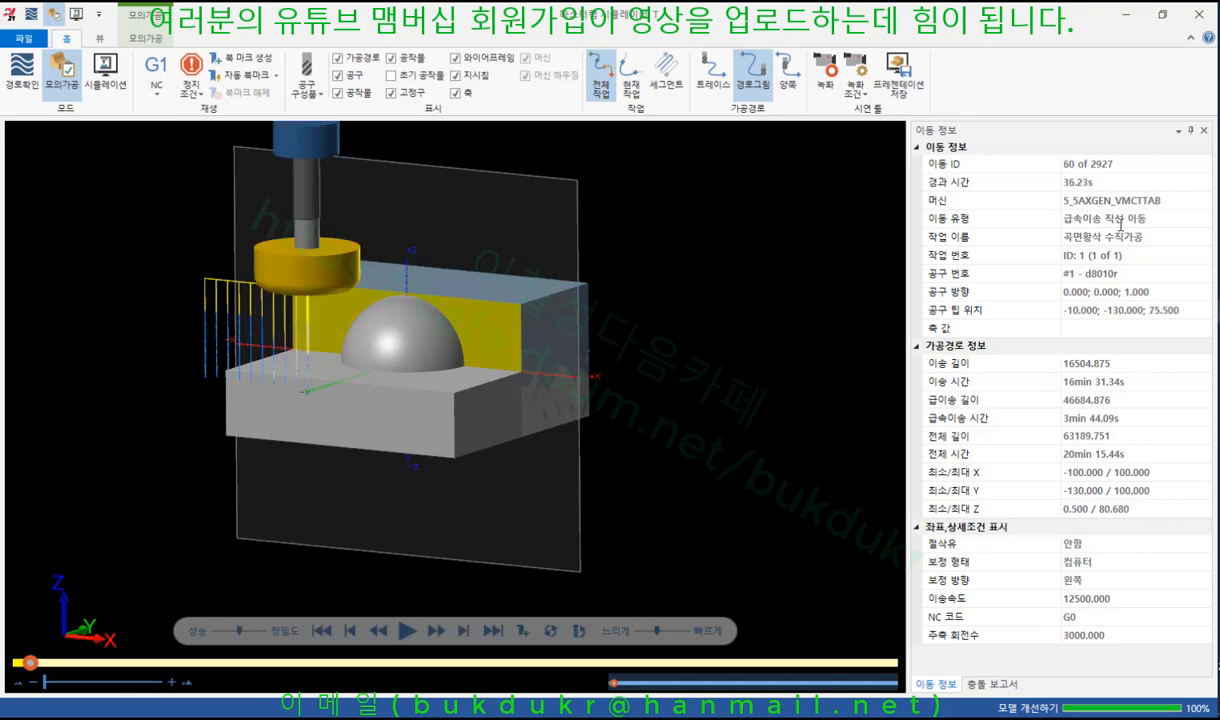
{"action": "key", "text": "s"}
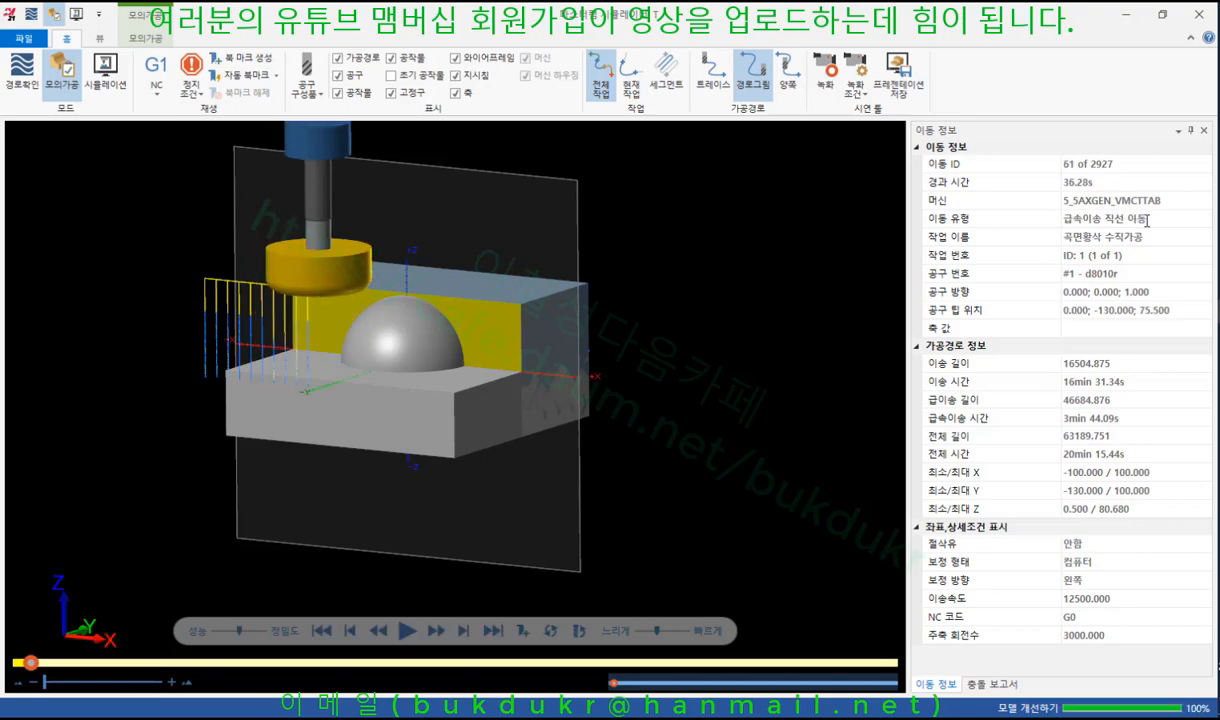
{"action": "key", "text": "s"}
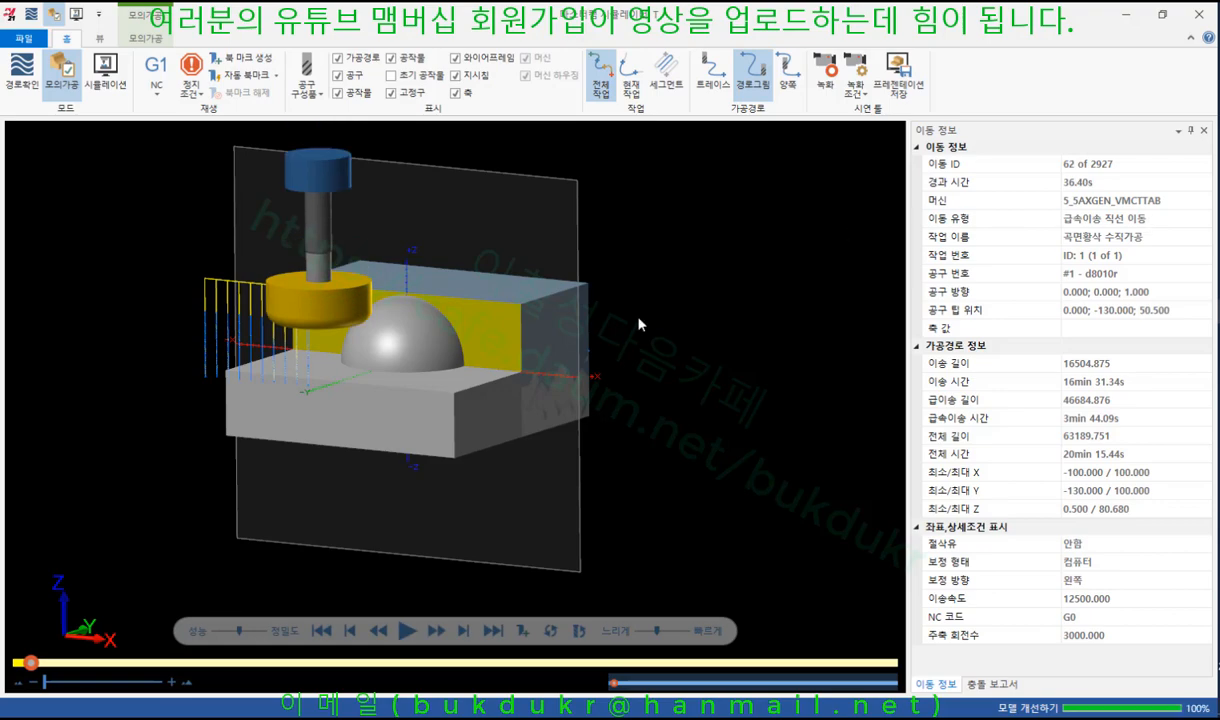
Step: Switch the simulation to the front view and examine the tool's height relative to the dome's top at move 62
{"action": "scroll", "coordinate": [406, 351], "scroll_direction": "up", "scroll_amount": 5}
{"action": "scroll", "coordinate": [397, 338], "scroll_direction": "down", "scroll_amount": 1}
{"action": "middle_click_drag", "start_coordinate": [411, 305], "coordinate": [442, 297]}
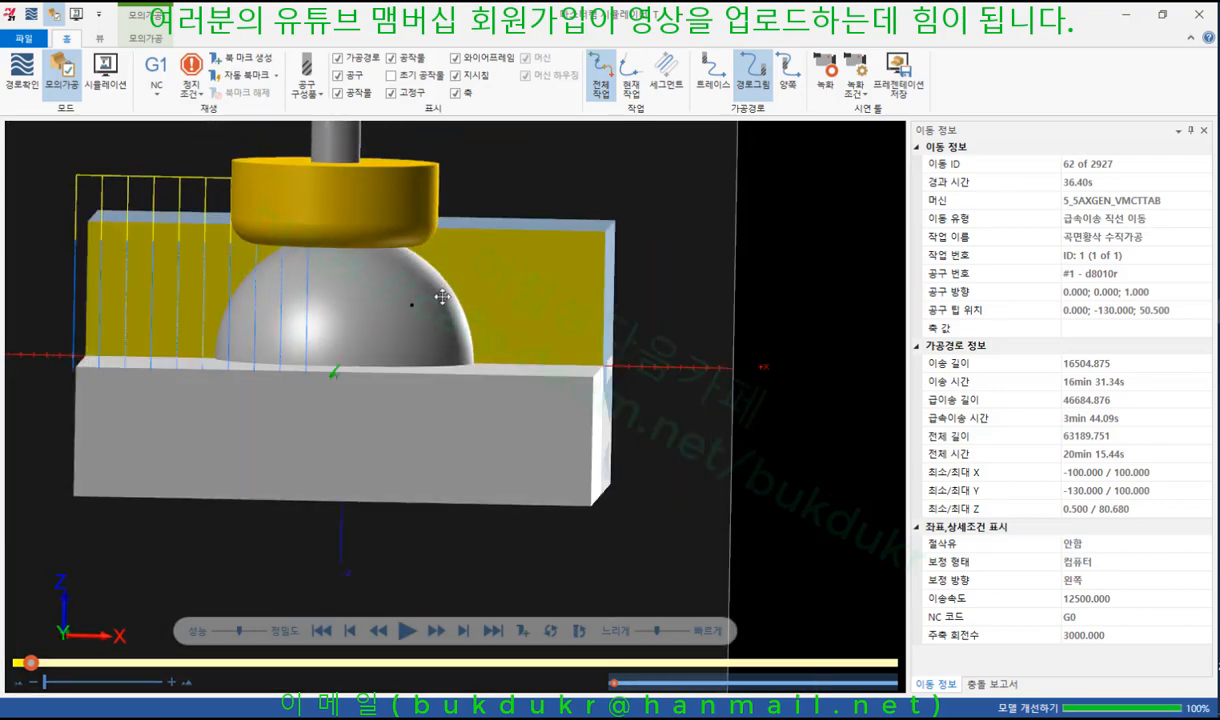
{"action": "right_click", "coordinate": [746, 213]}
{"action": "left_click", "coordinate": [792, 295]}
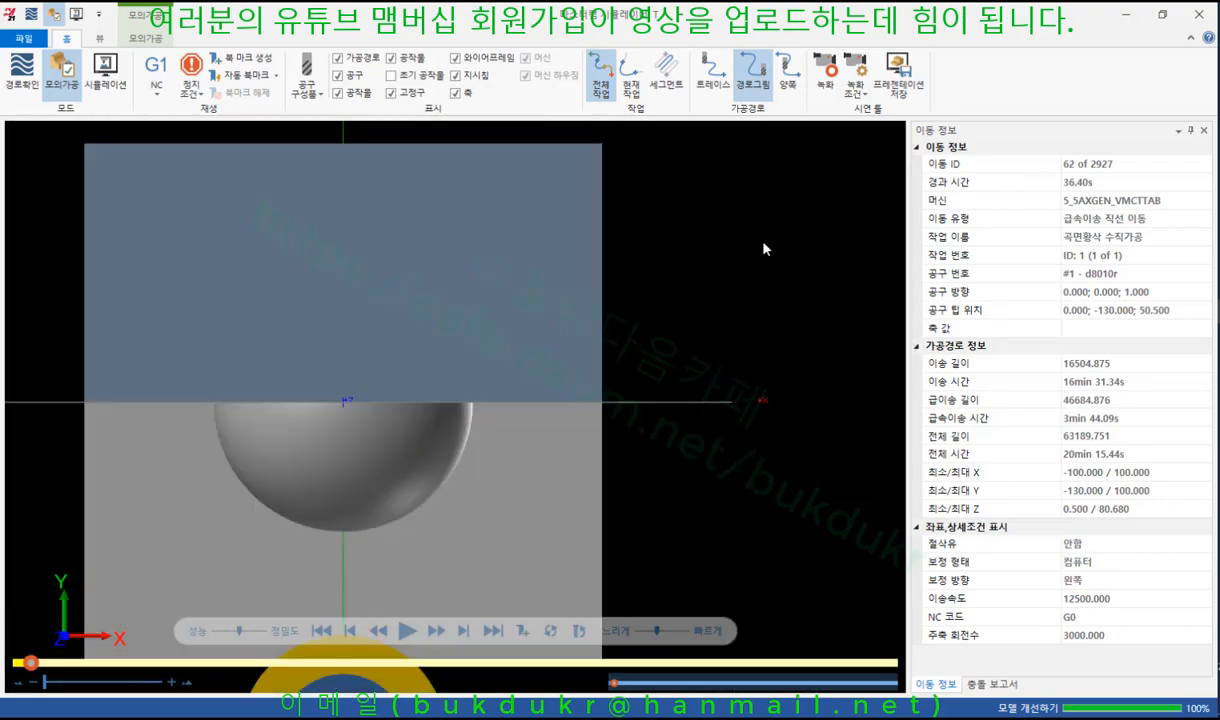
{"action": "right_click", "coordinate": [763, 248]}
{"action": "left_click", "coordinate": [790, 344]}
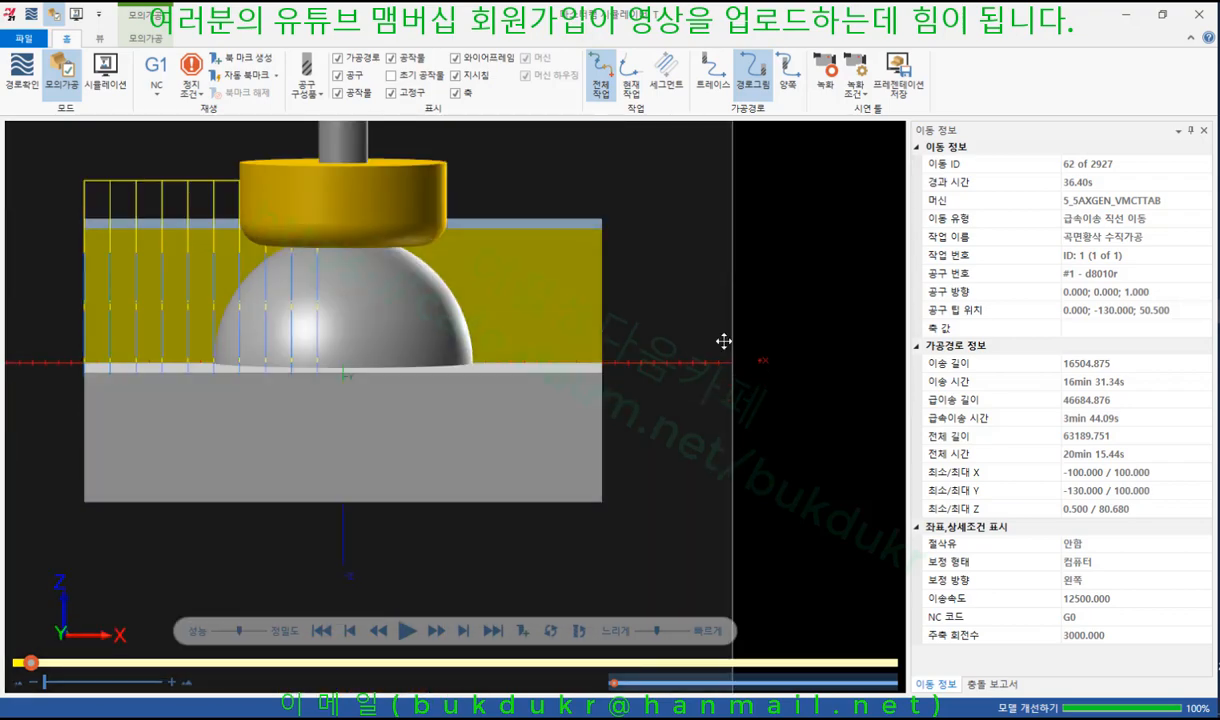
{"action": "scroll", "coordinate": [407, 209], "scroll_direction": "up", "scroll_amount": 3}
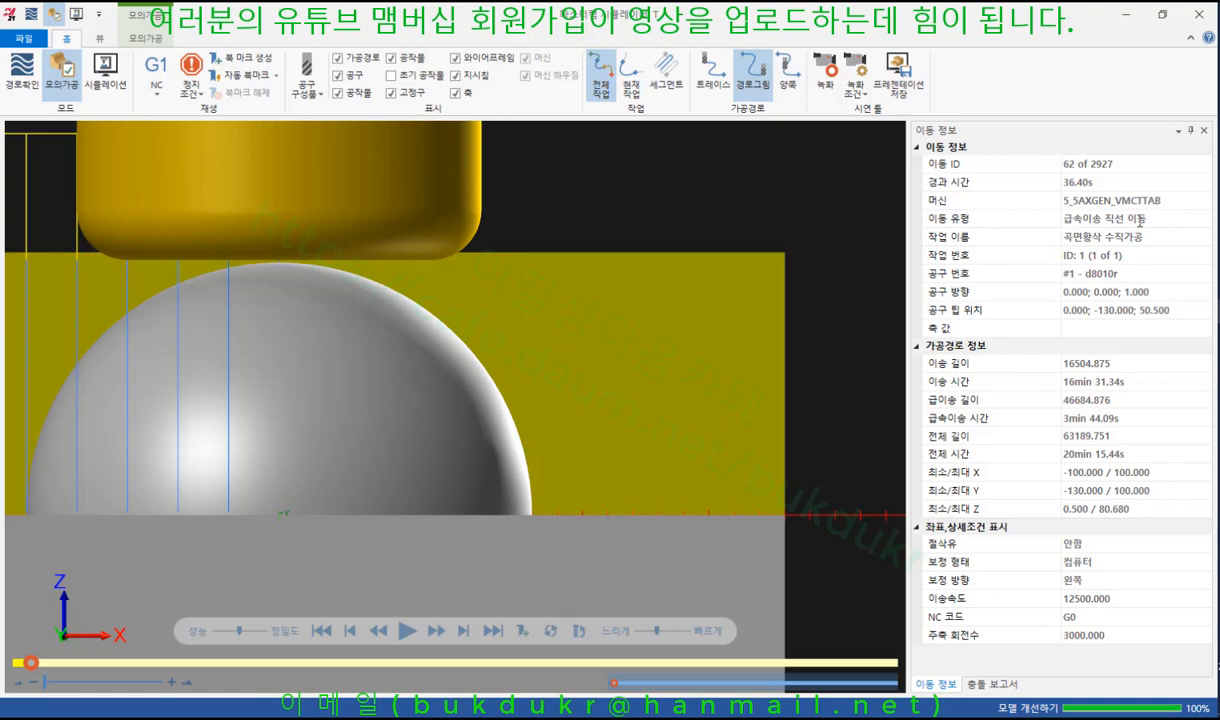
{"action": "scroll", "coordinate": [600, 234], "scroll_direction": "down", "scroll_amount": 1}
{"action": "scroll", "coordinate": [770, 291], "scroll_direction": "down", "scroll_amount": 2}
{"action": "scroll", "coordinate": [378, 232], "scroll_direction": "up", "scroll_amount": 5}
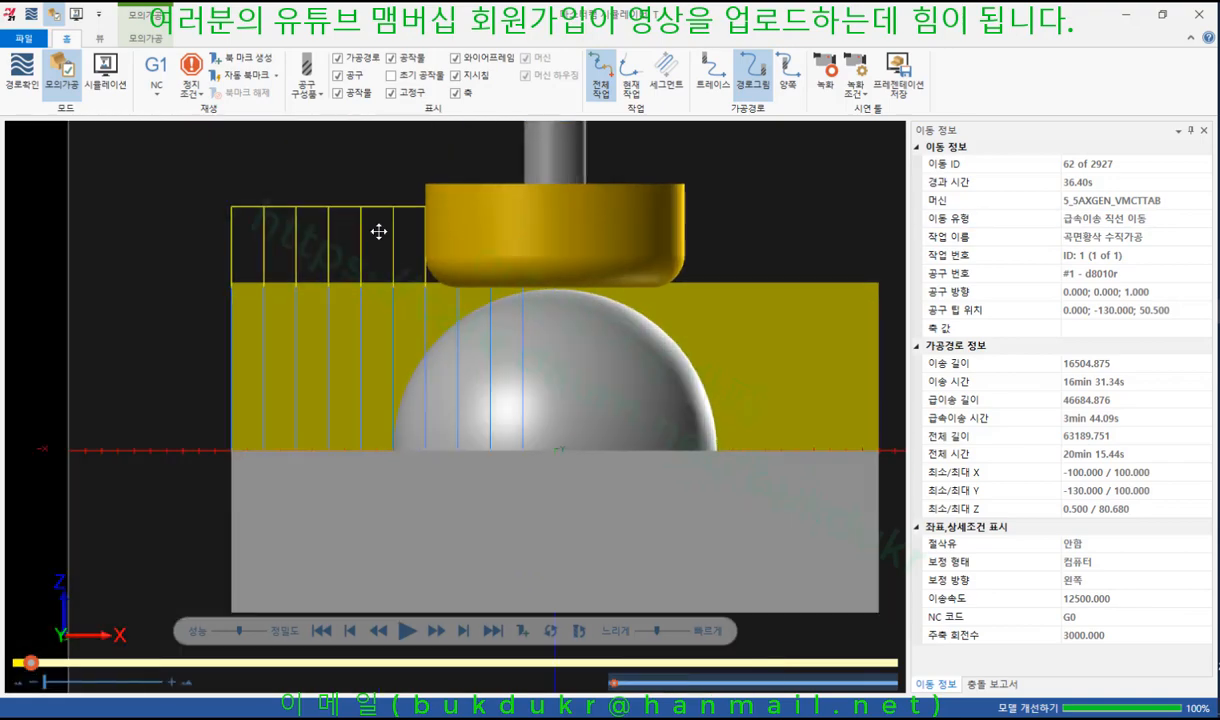
Step: Advance the simulation from move 63 to move 80, checking each plunge's motion type and tool tip Z position against the dome
{"action": "scroll", "coordinate": [307, 230], "scroll_direction": "down", "scroll_amount": 5}
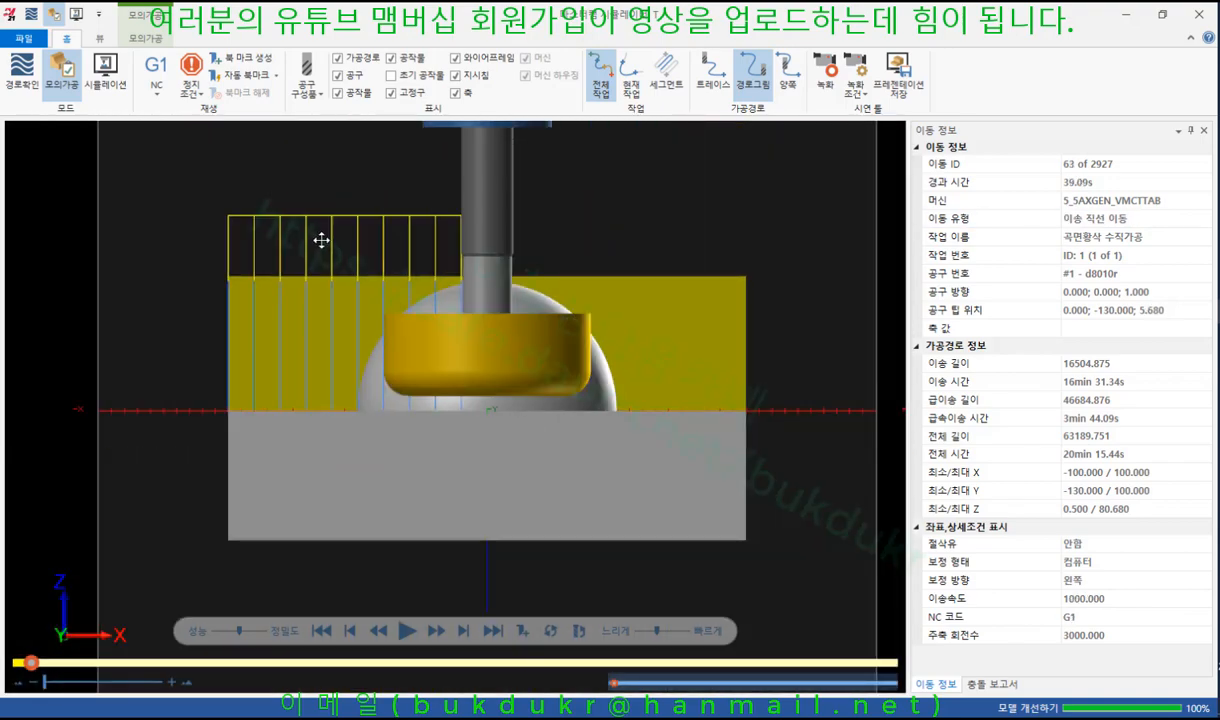
{"action": "scroll", "coordinate": [550, 325], "scroll_direction": "up", "scroll_amount": 4}
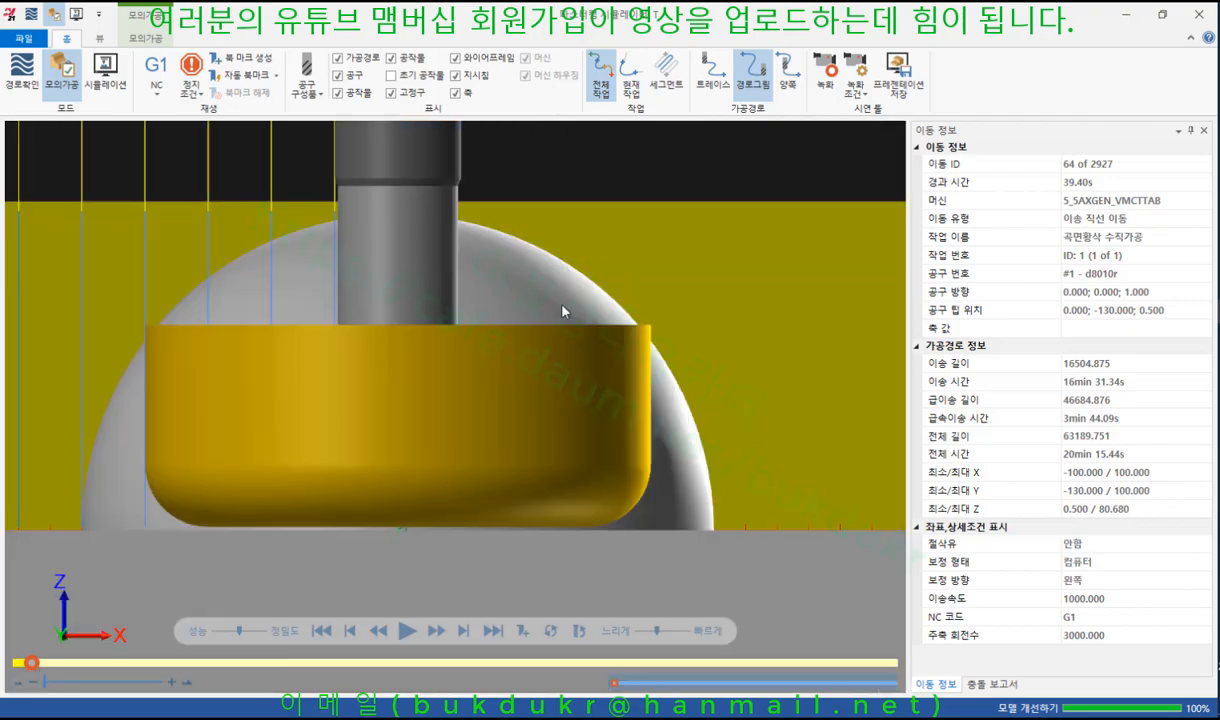
{"action": "scroll", "coordinate": [562, 311], "scroll_direction": "down", "scroll_amount": 4}
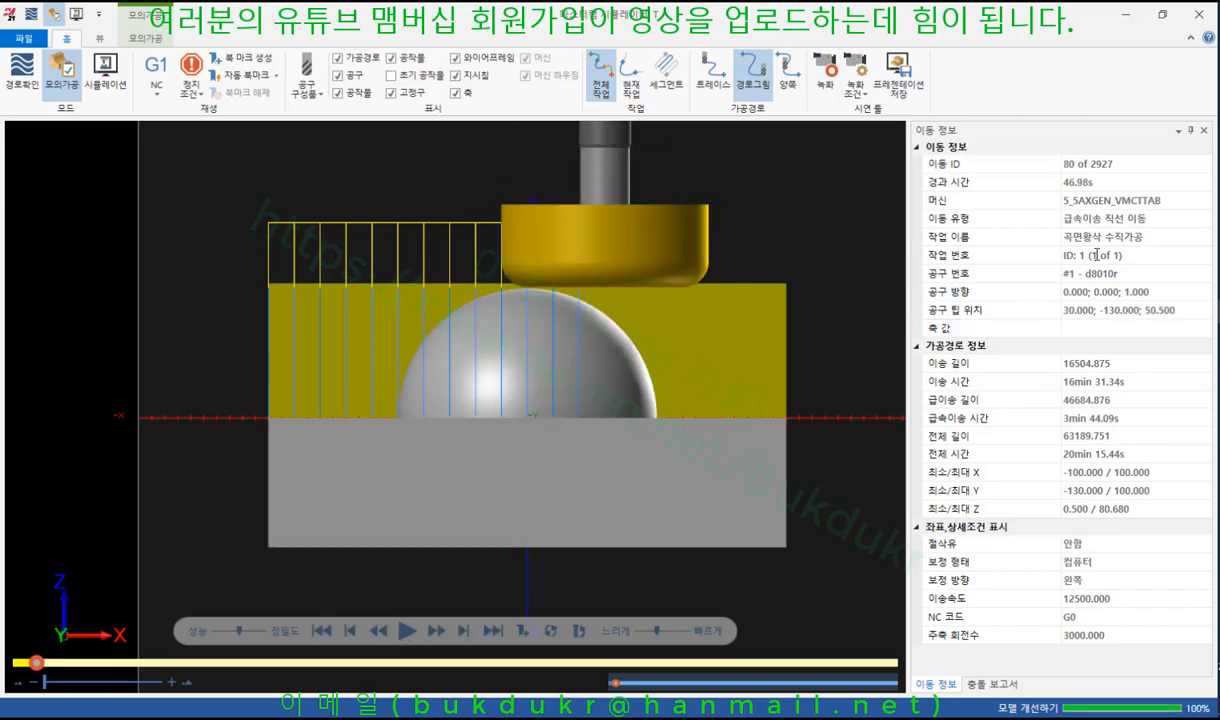
{"action": "middle_click_drag", "start_coordinate": [873, 308], "coordinate": [765, 322]}
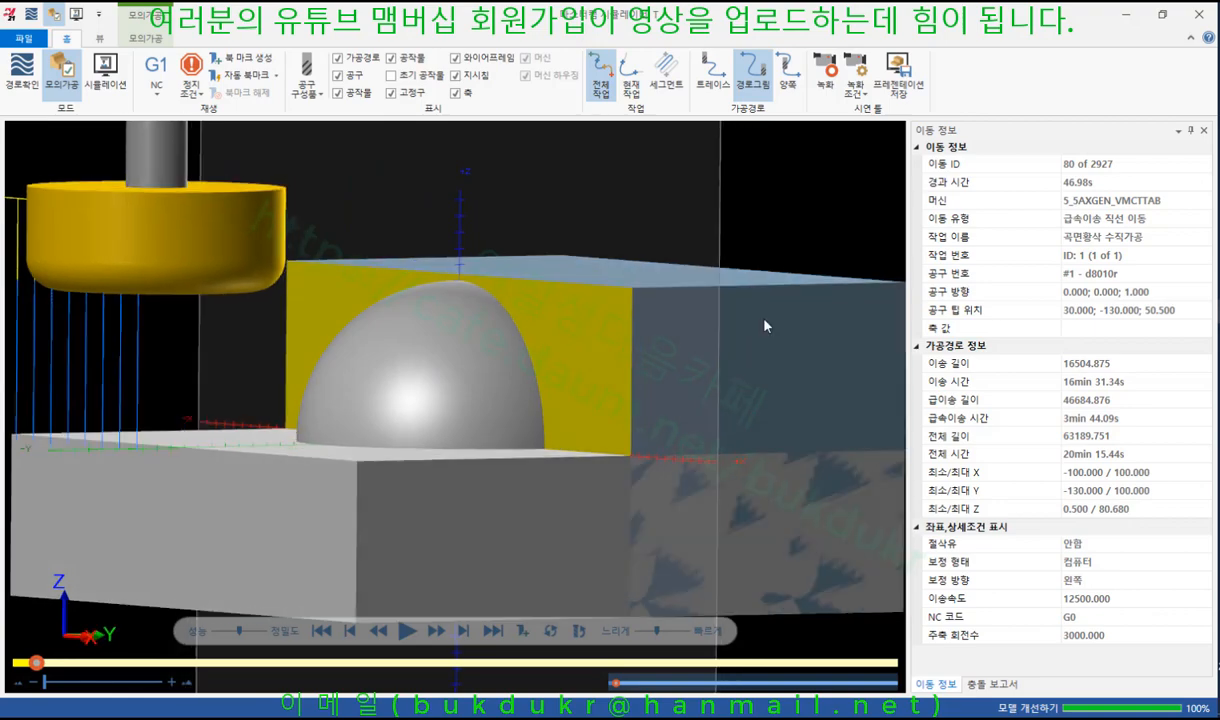
Step: Return from the simulator to Mastercam and post-process the plunge roughing toolpath, opening the NC file in CIMCO Edit
{"action": "scroll", "coordinate": [765, 318], "scroll_direction": "down", "scroll_amount": 4}
{"action": "left_click", "coordinate": [1128, 14]}
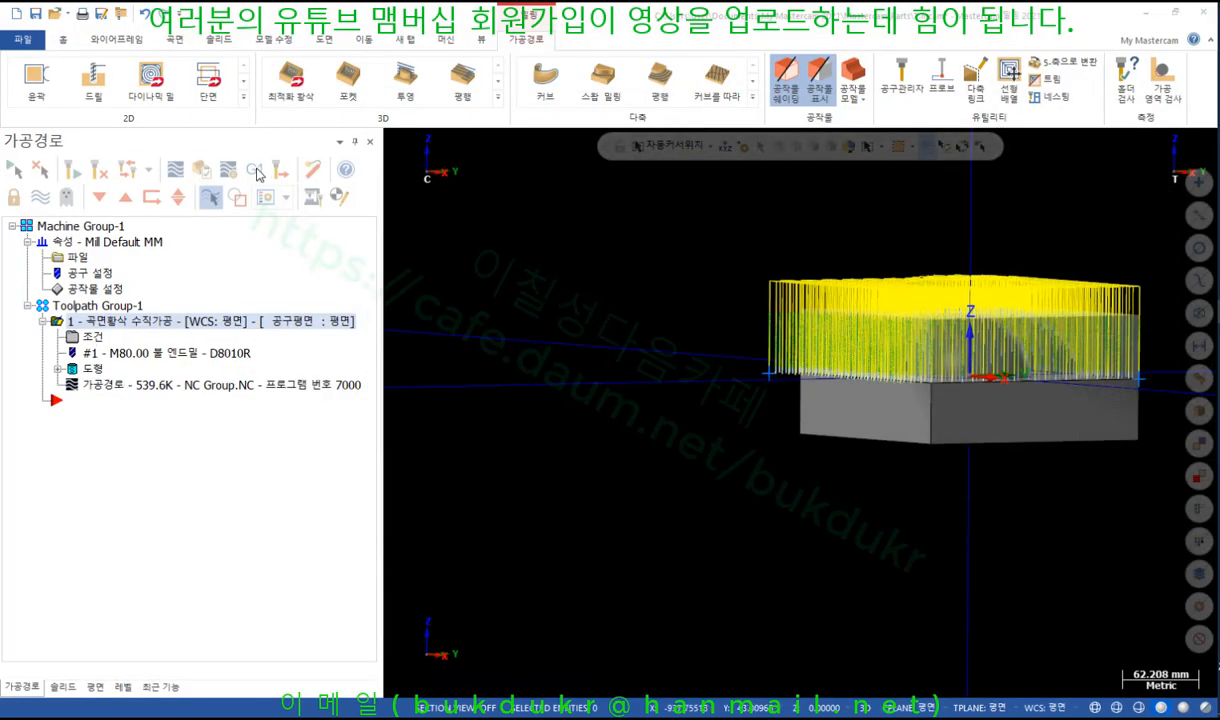
{"action": "left_click", "coordinate": [256, 172]}
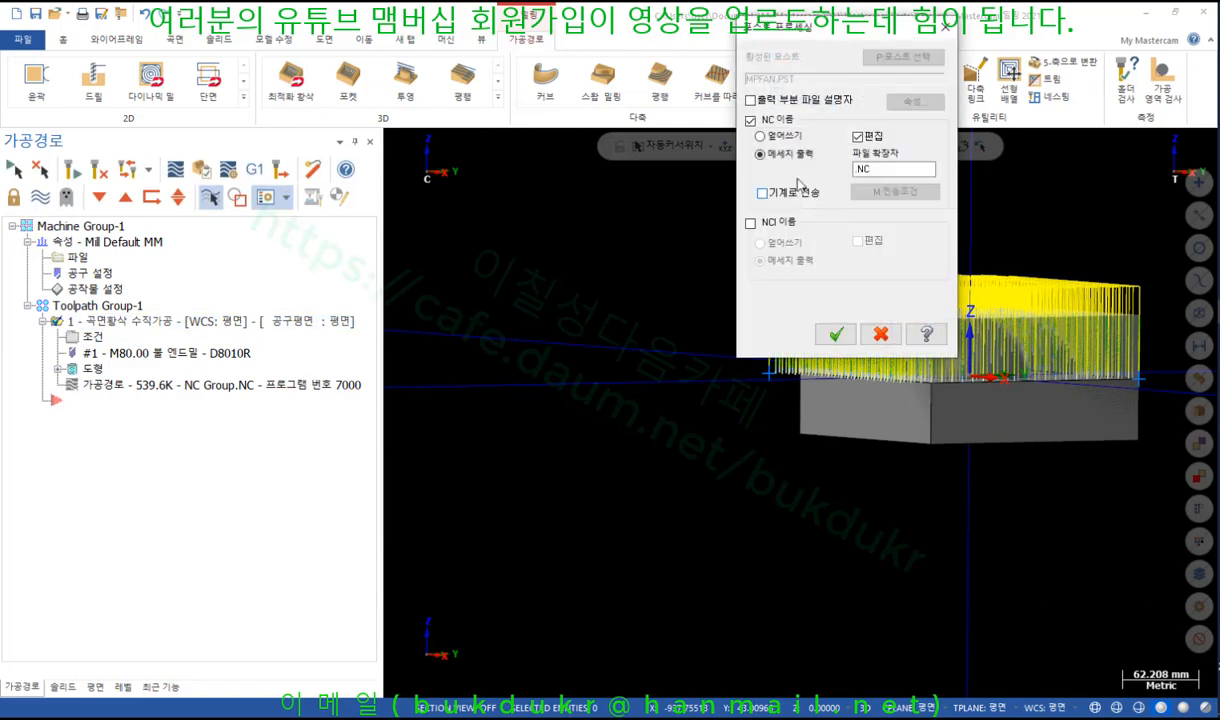
{"action": "left_click", "coordinate": [782, 138]}
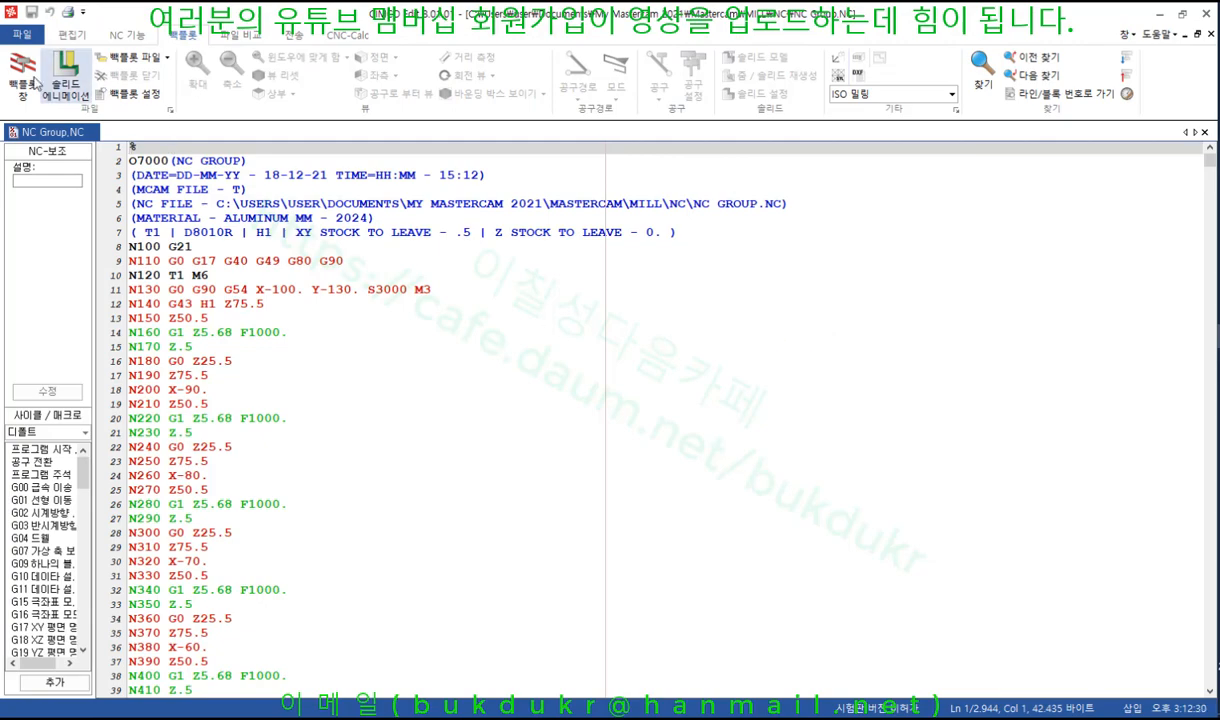
Step: Backplot the NC program and accept the tool setup with T1 as a 4 mm flat end mill
{"action": "left_click", "coordinate": [40, 97]}
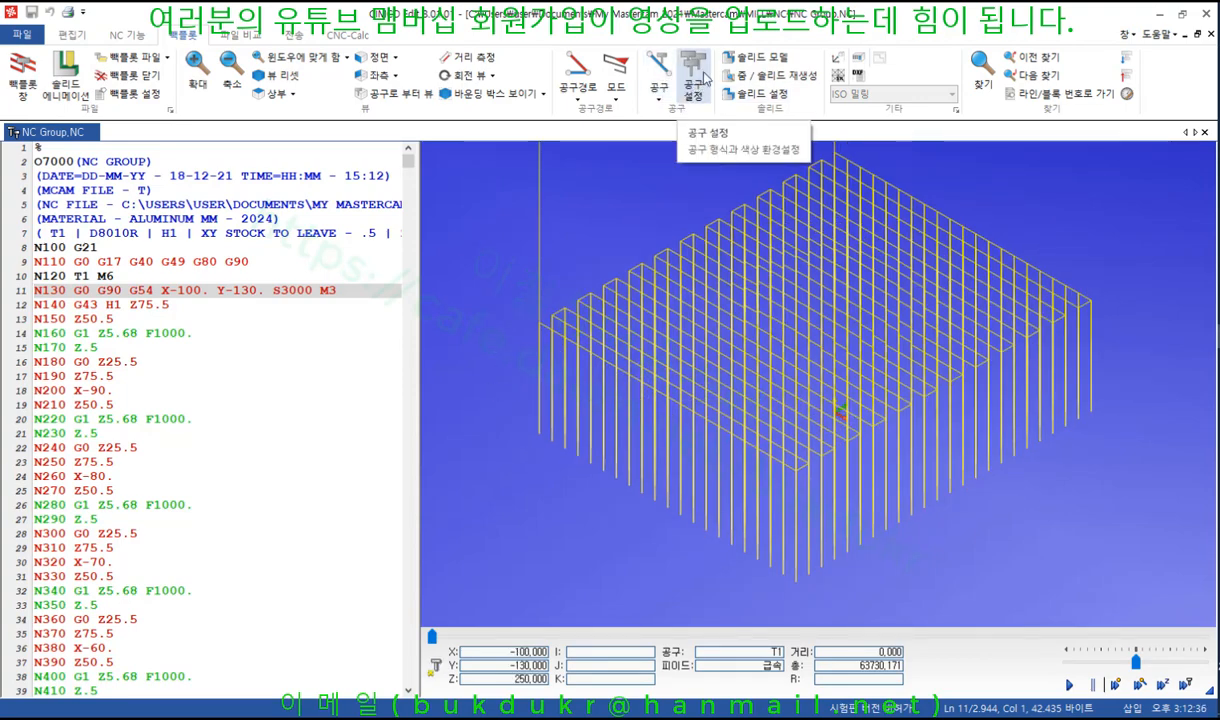
{"action": "left_click", "coordinate": [702, 96]}
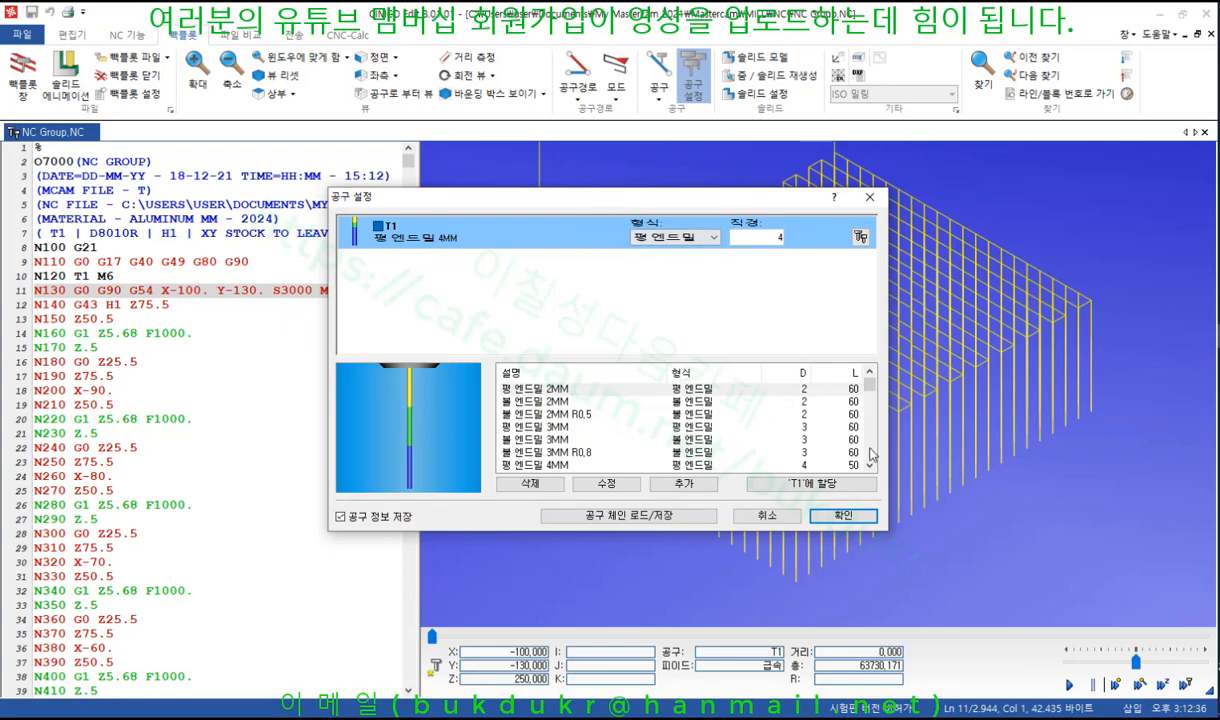
{"action": "left_click", "coordinate": [845, 516]}
Step: Trace the program from block N110 to N150 and examine the tool's approach to the first plunge from the side
{"action": "left_click", "coordinate": [239, 263]}
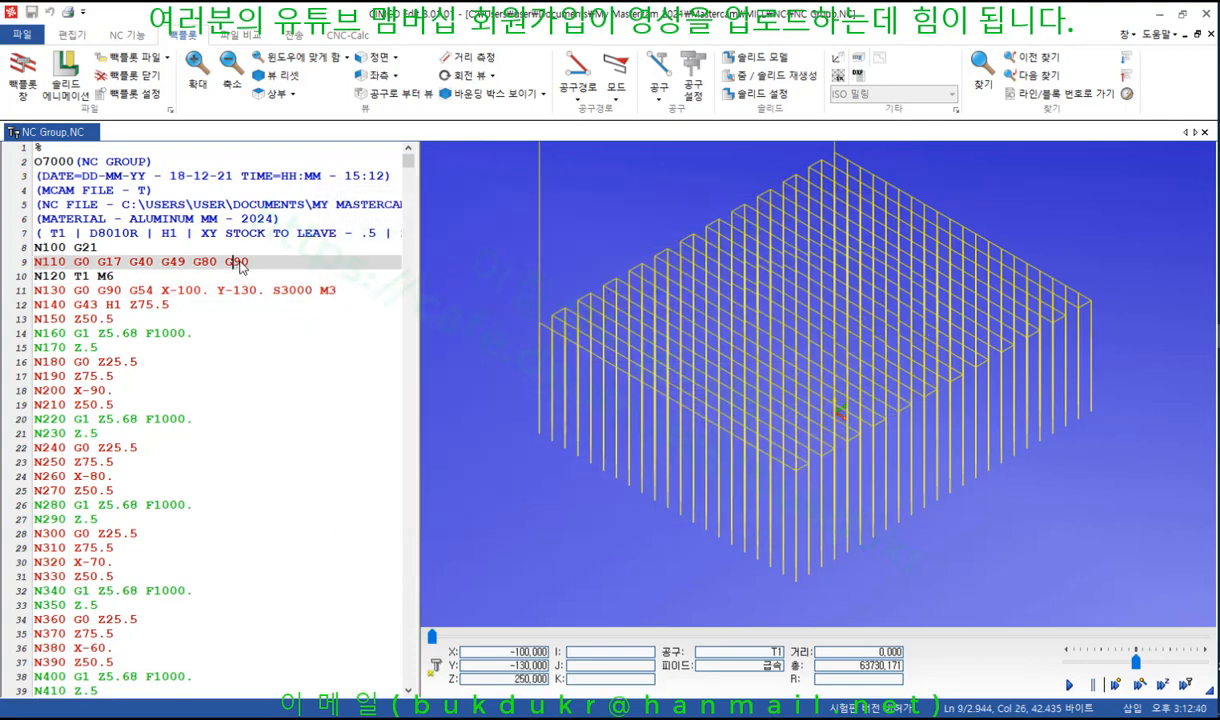
{"action": "key", "text": "Down"}
{"action": "key", "text": "Down"}
{"action": "key", "text": "Down"}
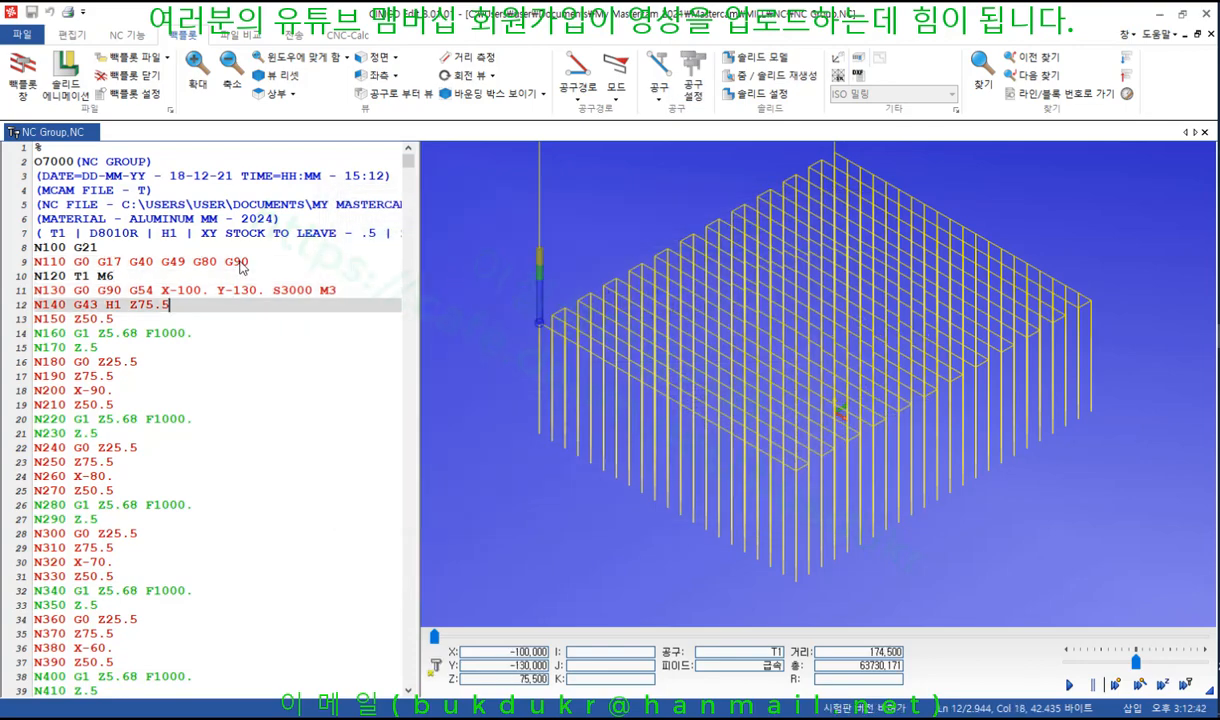
{"action": "left_click", "coordinate": [118, 316]}
{"action": "scroll", "coordinate": [479, 364], "scroll_direction": "up", "scroll_amount": 2}
{"action": "scroll", "coordinate": [479, 364], "scroll_direction": "up", "scroll_amount": 1}
{"action": "left_click_drag", "start_coordinate": [591, 364], "coordinate": [688, 323]}
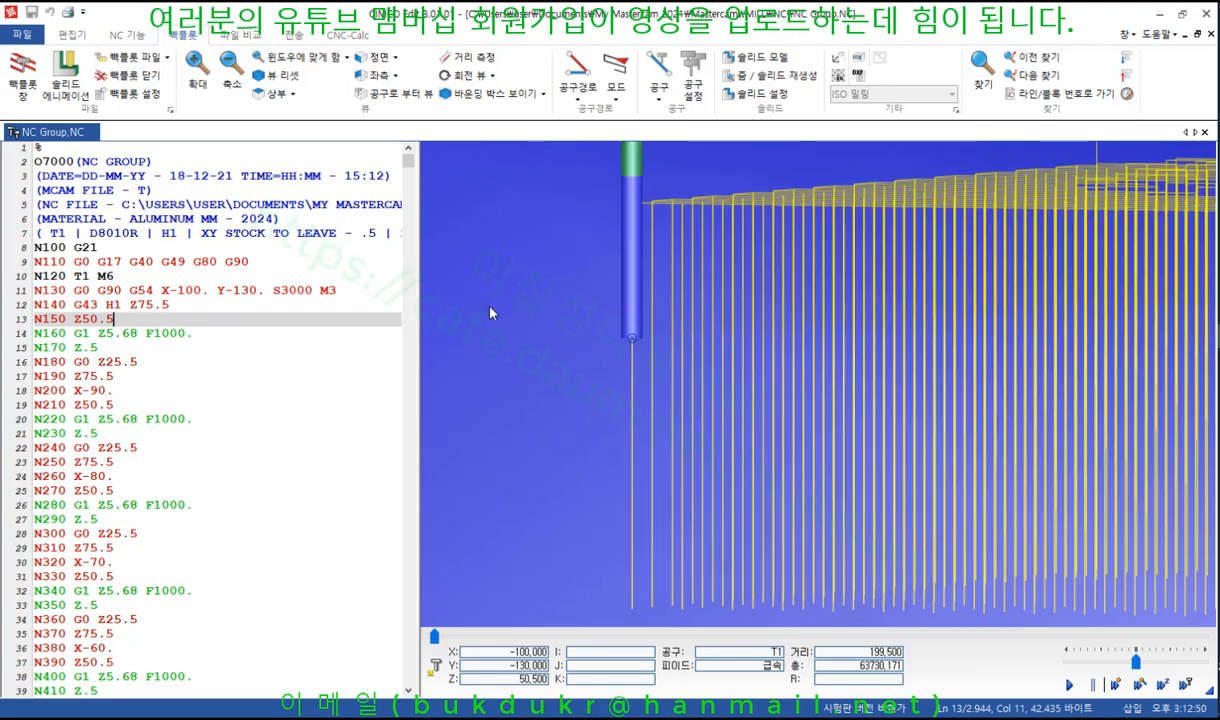
Step: Compare the tool heights at blocks N140, N150 and N160 around the first plunge in the backplot
{"action": "left_click", "coordinate": [179, 304]}
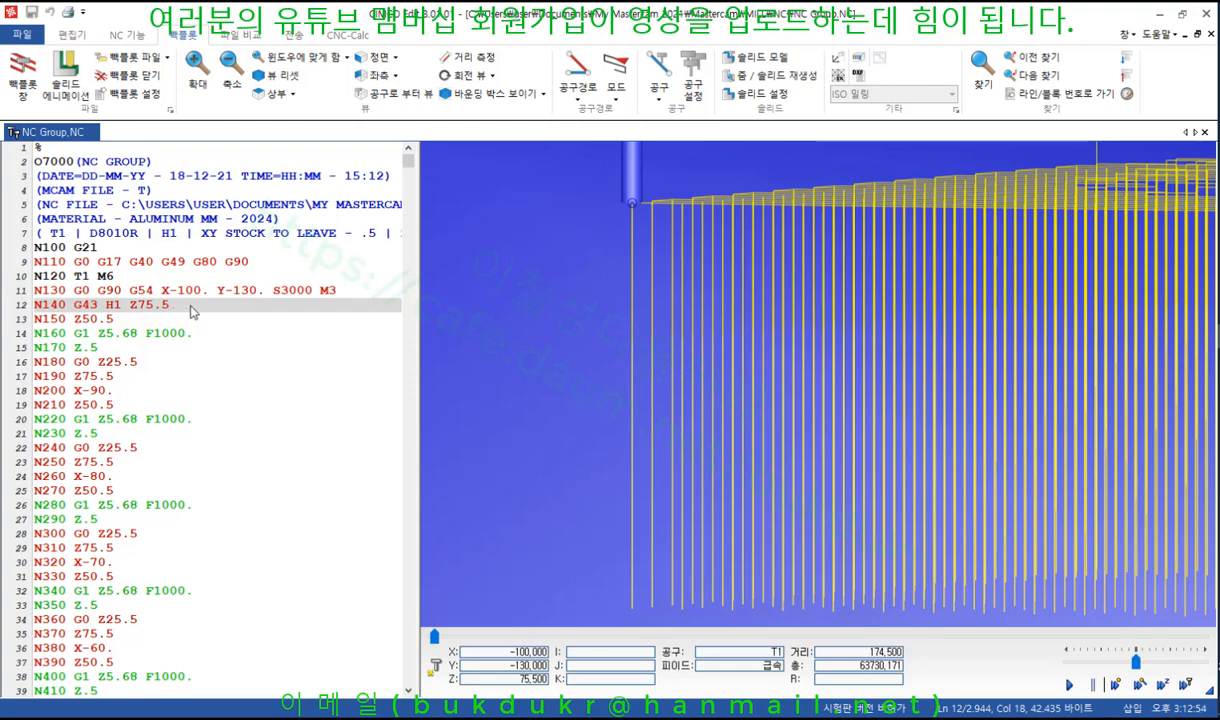
{"action": "left_click", "coordinate": [141, 320]}
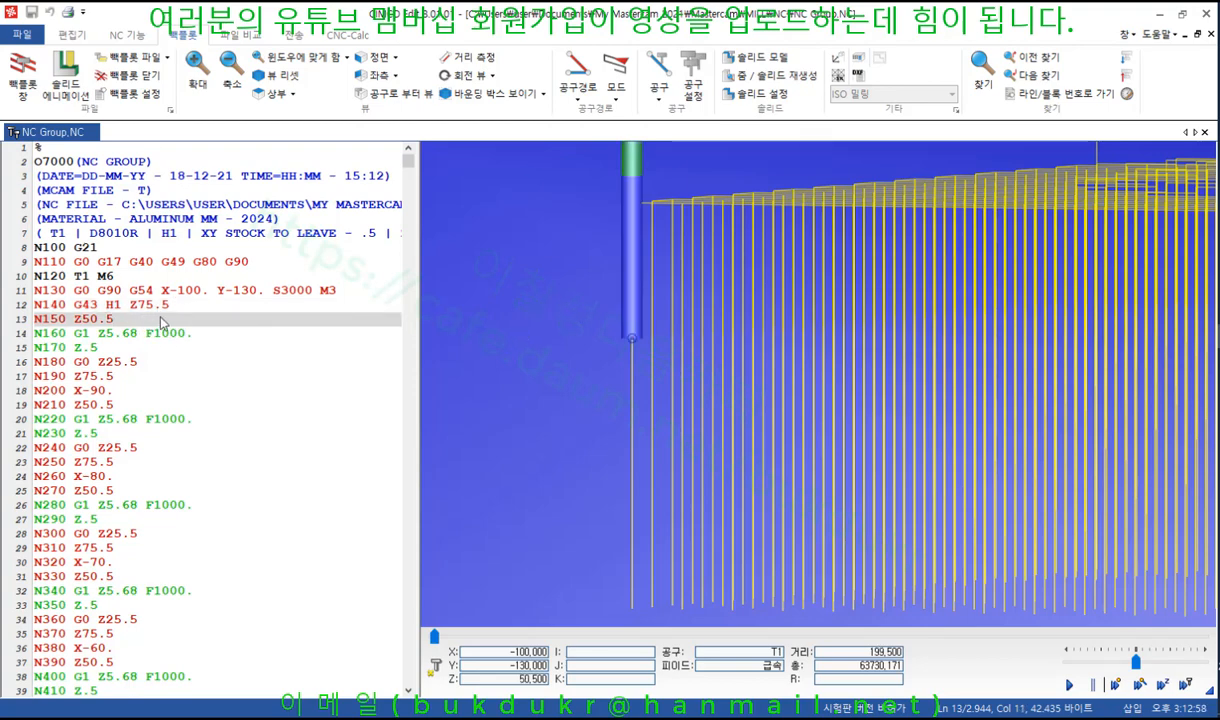
{"action": "left_click", "coordinate": [198, 302]}
{"action": "left_click", "coordinate": [205, 318]}
{"action": "left_click", "coordinate": [224, 336]}
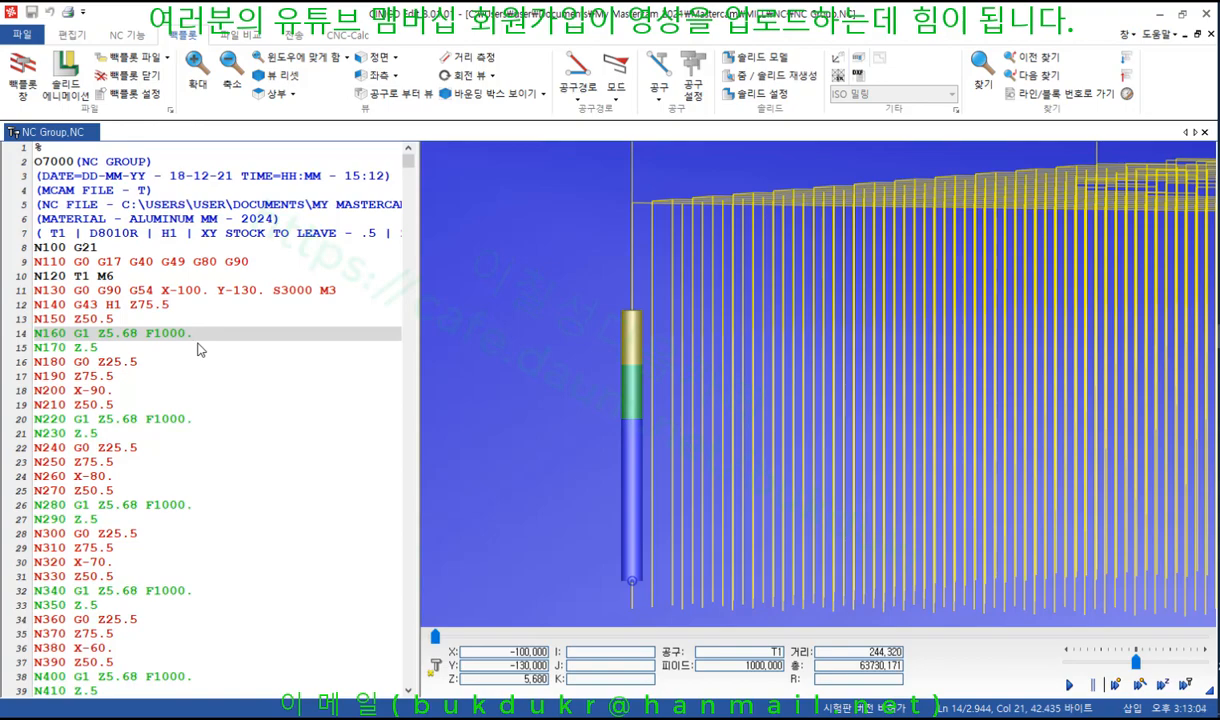
{"action": "scroll", "coordinate": [549, 293], "scroll_direction": "down", "scroll_amount": 3}
{"action": "left_click_drag", "start_coordinate": [561, 325], "coordinate": [583, 371]}
{"action": "mouse_move", "coordinate": [674, 509]}
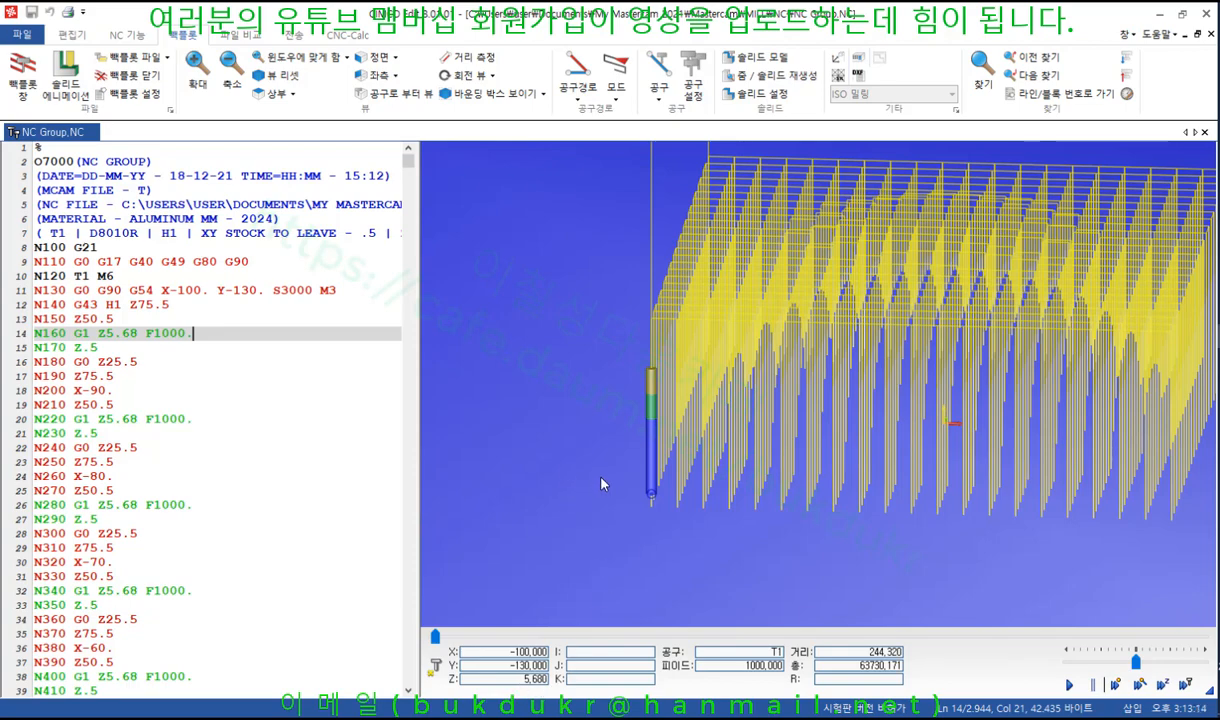
Step: Trace blocks N140 to N210 one by one to examine the plunge, the retract and the move to X-90
{"action": "left_click", "coordinate": [252, 304]}
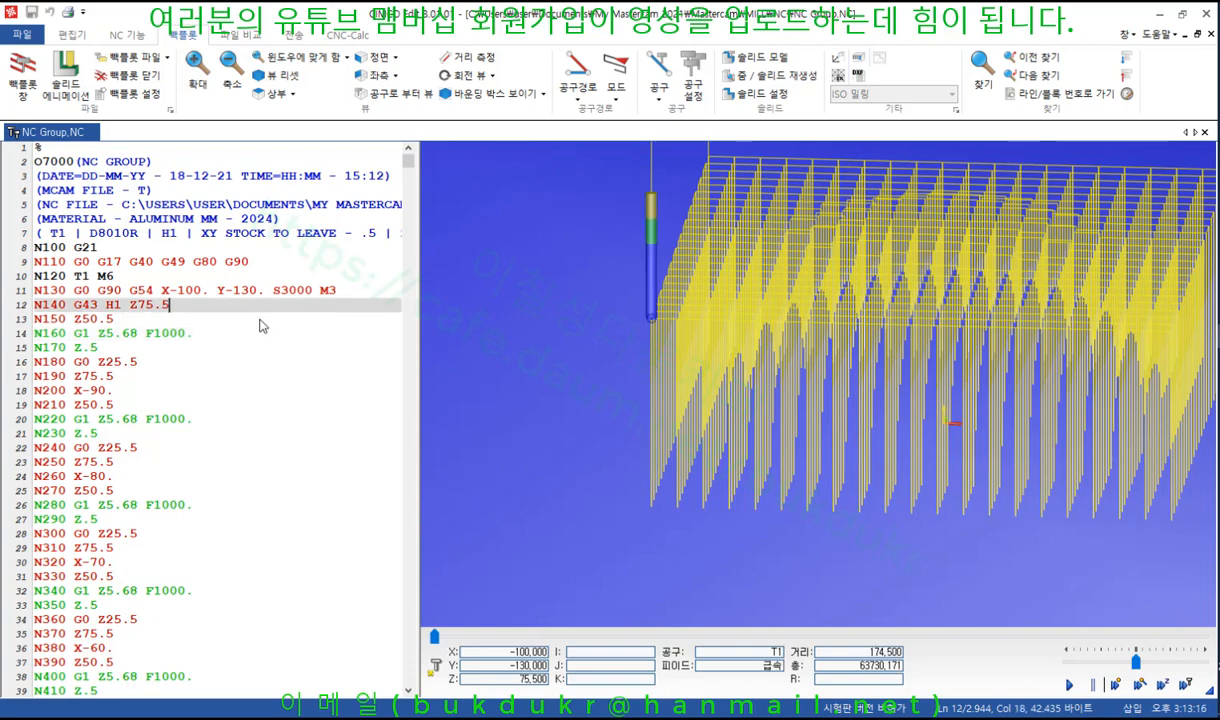
{"action": "key", "text": "Down"}
{"action": "key", "text": "Down"}
{"action": "key", "text": "Down"}
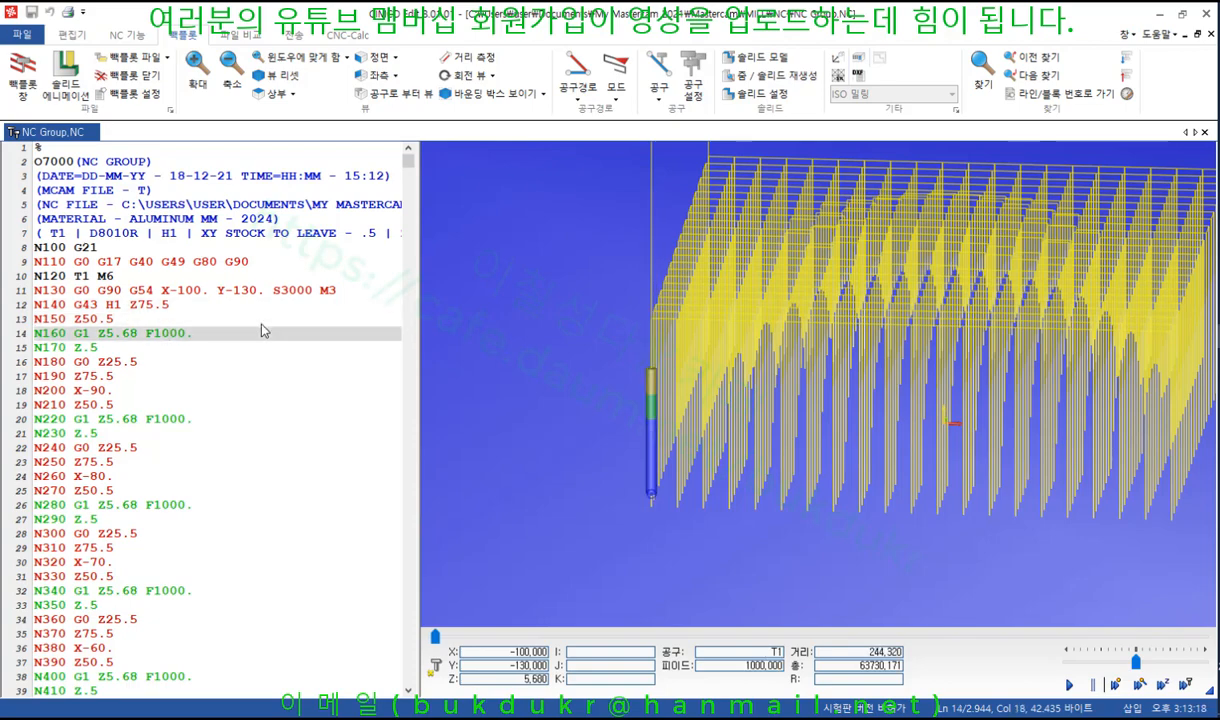
{"action": "key", "text": "Down"}
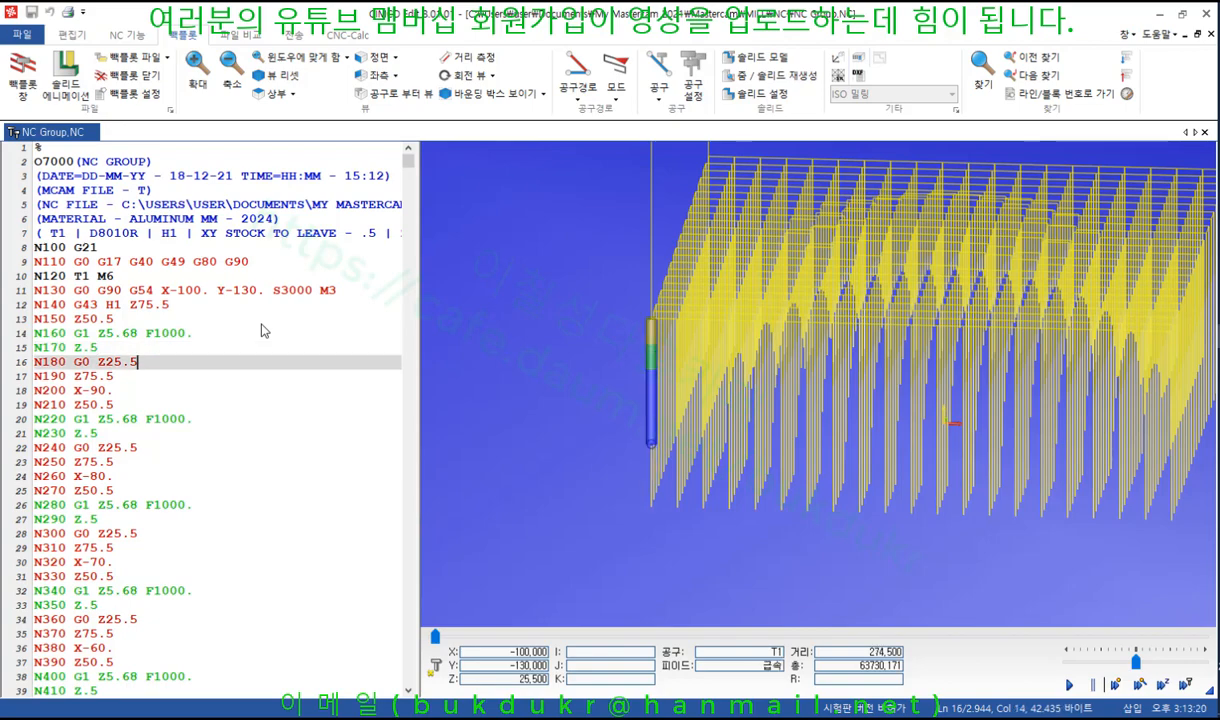
{"action": "key", "text": "Down"}
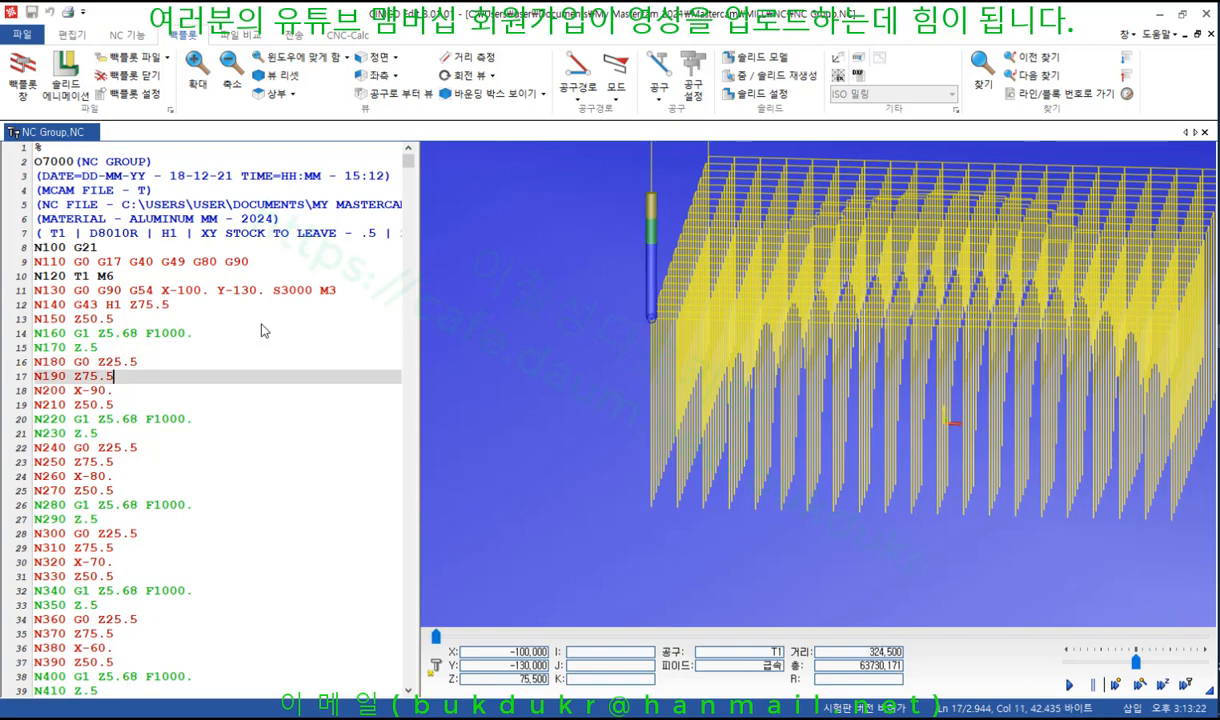
{"action": "key", "text": "Down"}
{"action": "key", "text": "Down"}
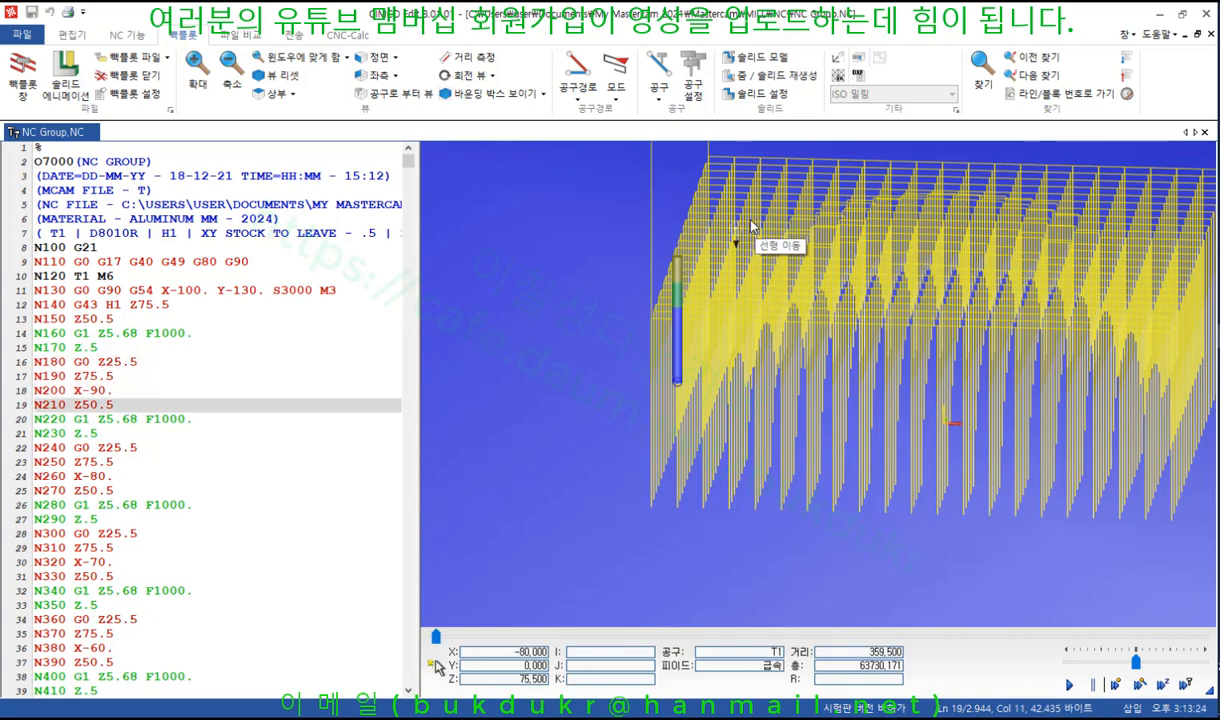
Step: Switch back to Mastercam and show the part with its toolpath in the front view
{"action": "right_click", "coordinate": [472, 272]}
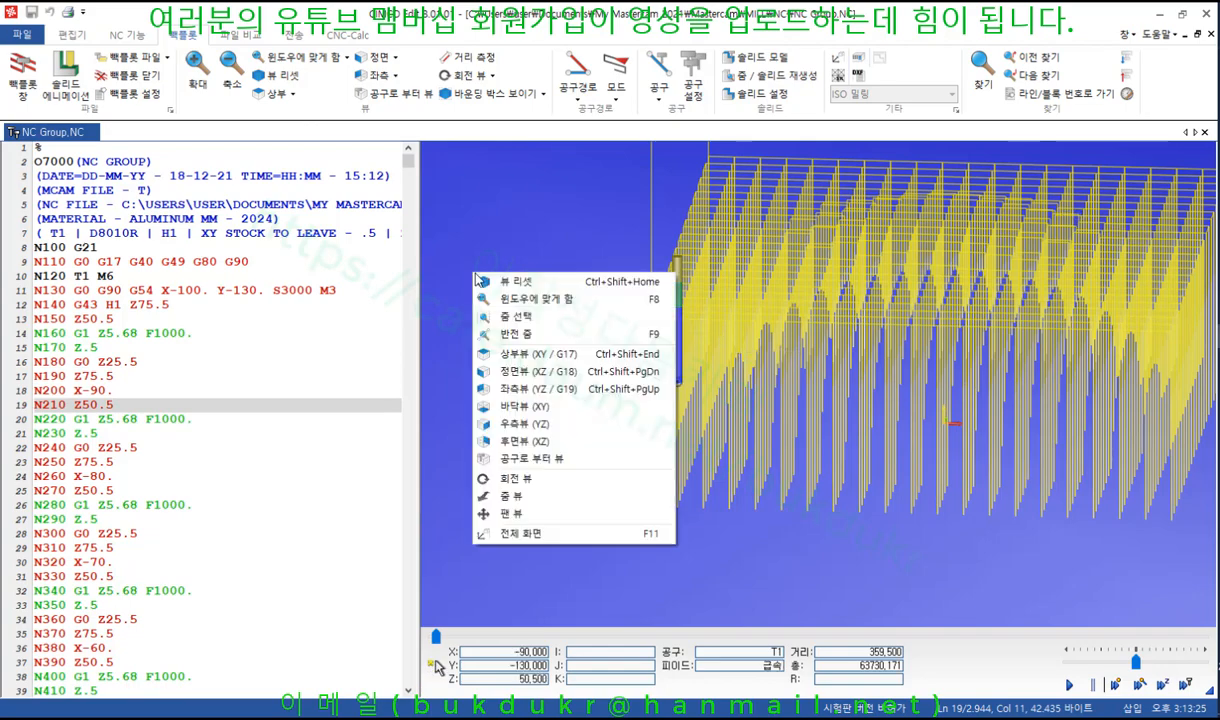
{"action": "left_click", "coordinate": [577, 225]}
{"action": "left_click", "coordinate": [1160, 15]}
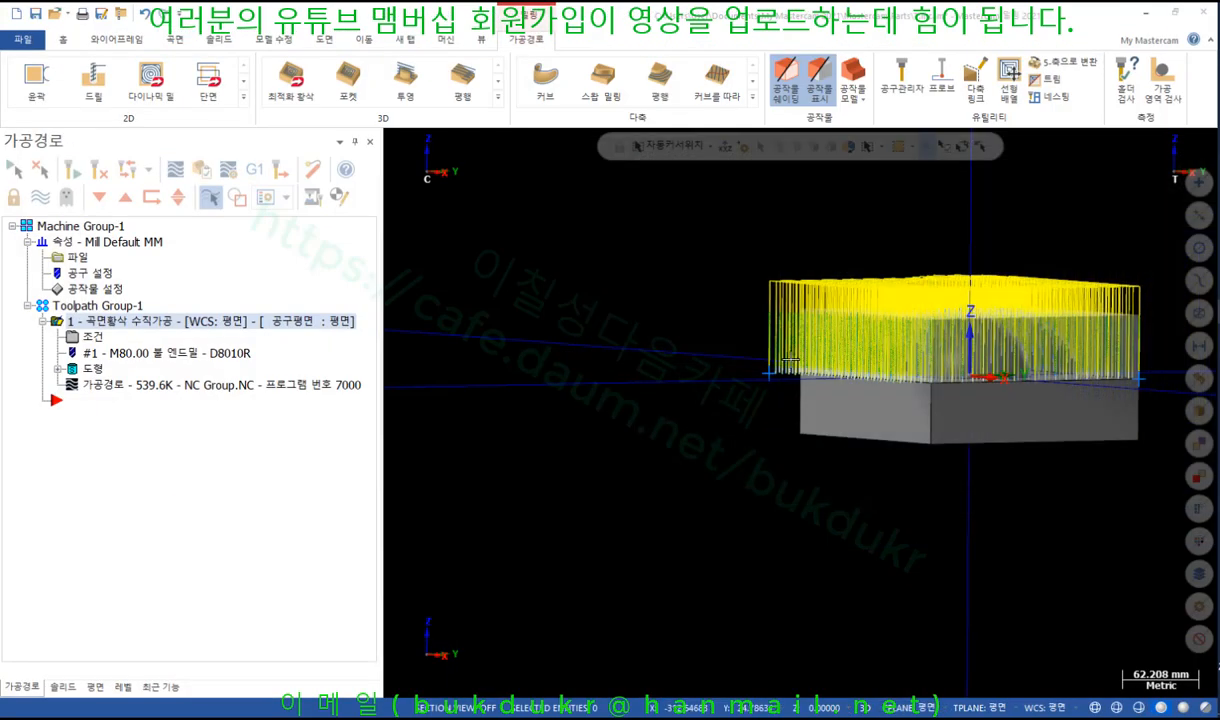
{"action": "right_click", "coordinate": [683, 245]}
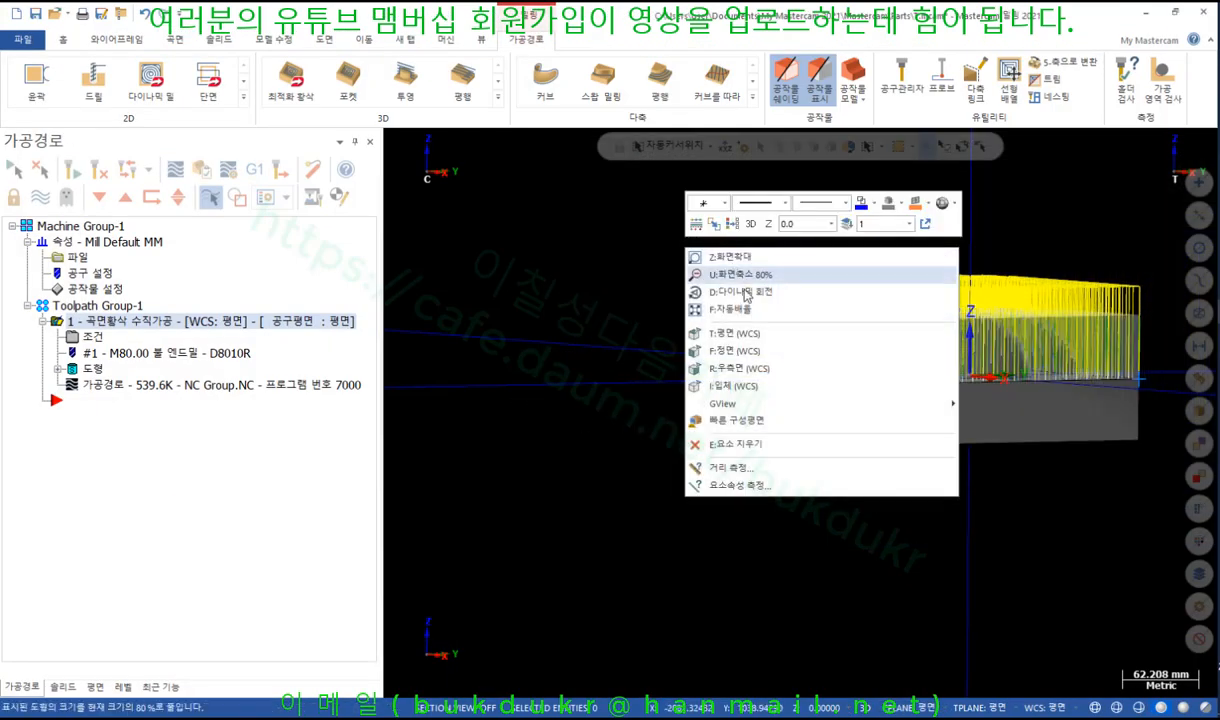
{"action": "left_click", "coordinate": [730, 354]}
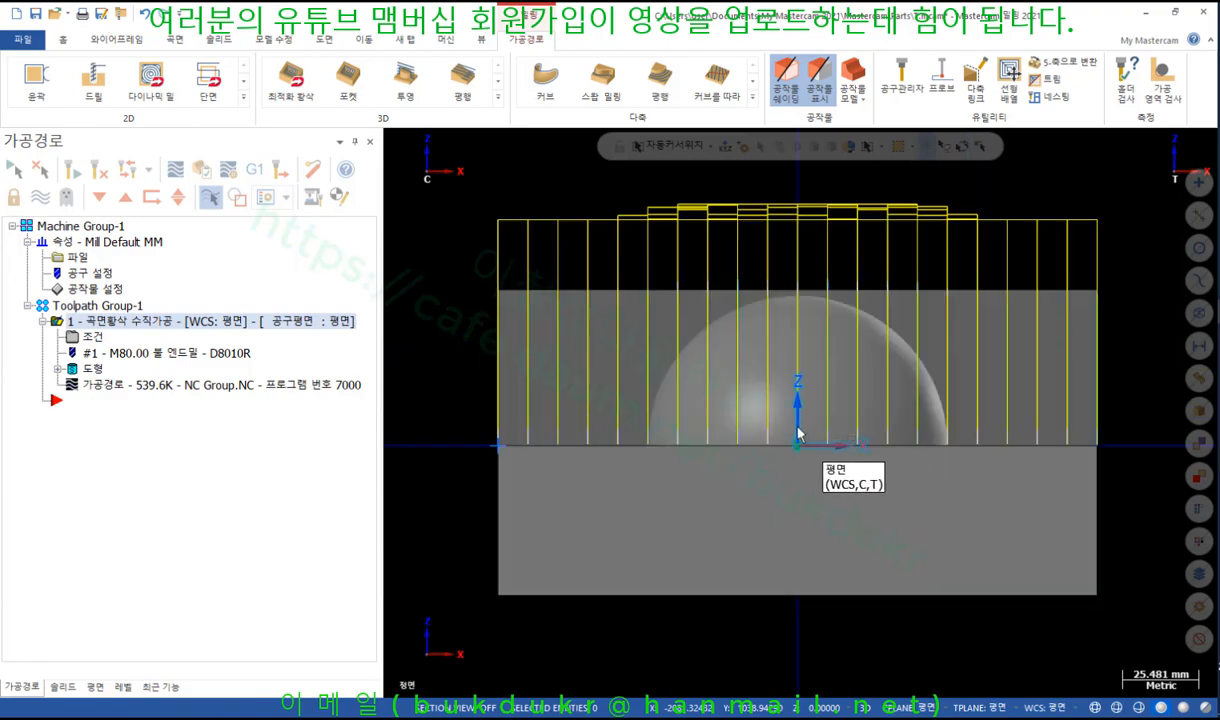
Step: In the plunge roughing operation's surface parameters, enable the clearance height and set it to an absolute 100.0
{"action": "left_click", "coordinate": [80, 336]}
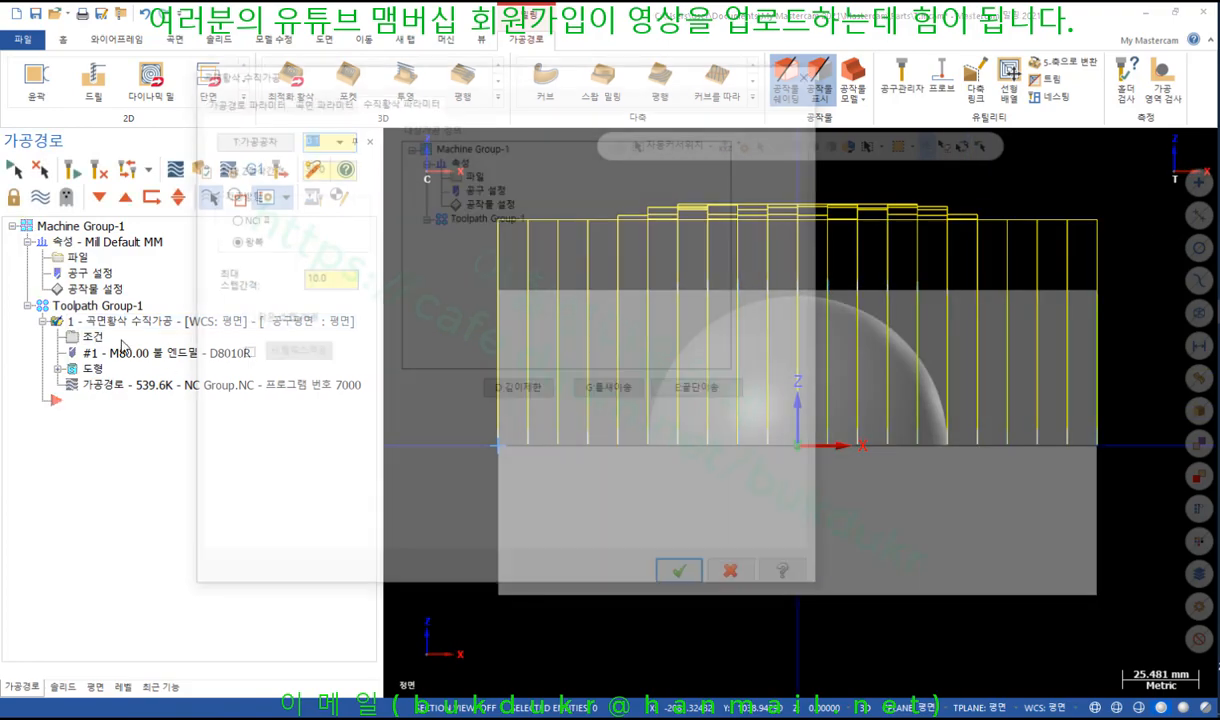
{"action": "left_click", "coordinate": [303, 100]}
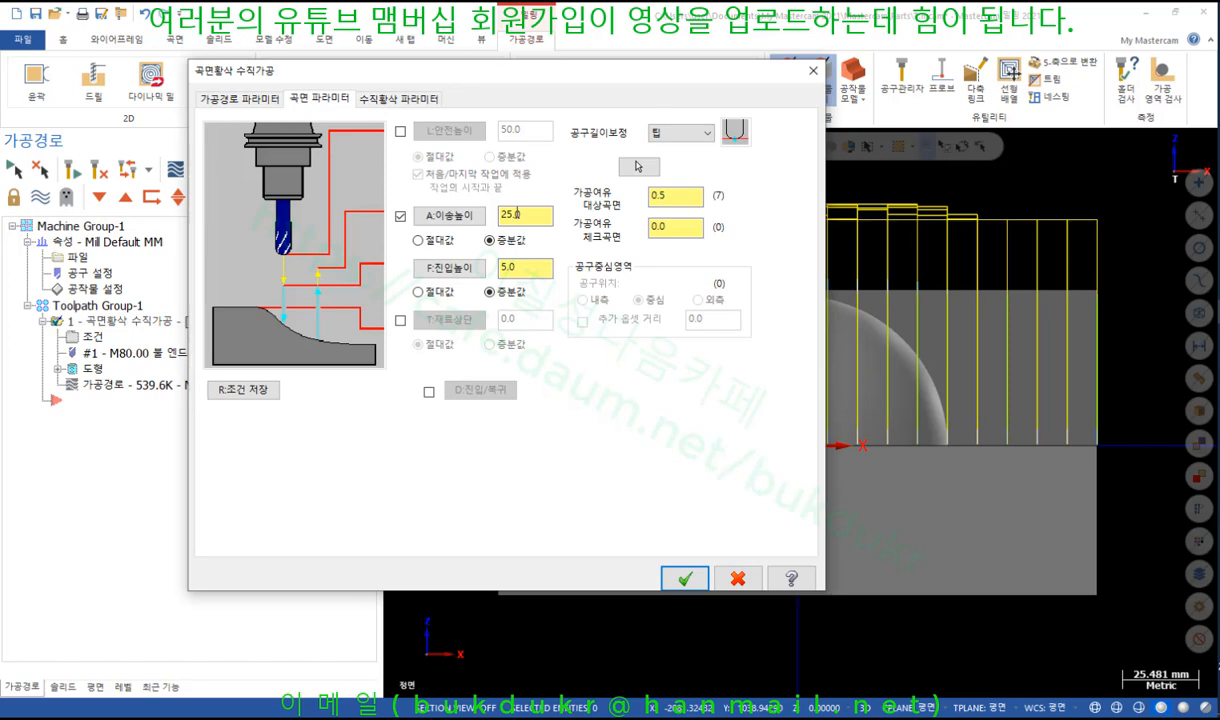
{"action": "left_click", "coordinate": [400, 131]}
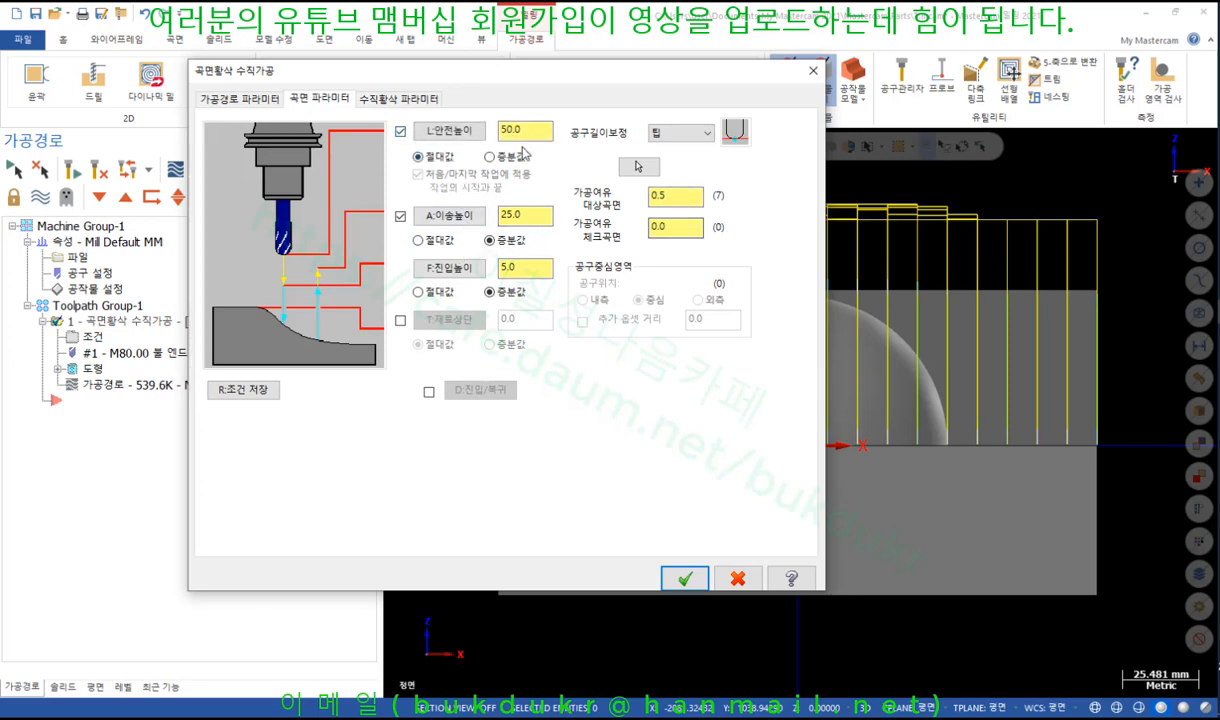
{"action": "double_click", "coordinate": [525, 130]}
{"action": "type", "text": "10"}
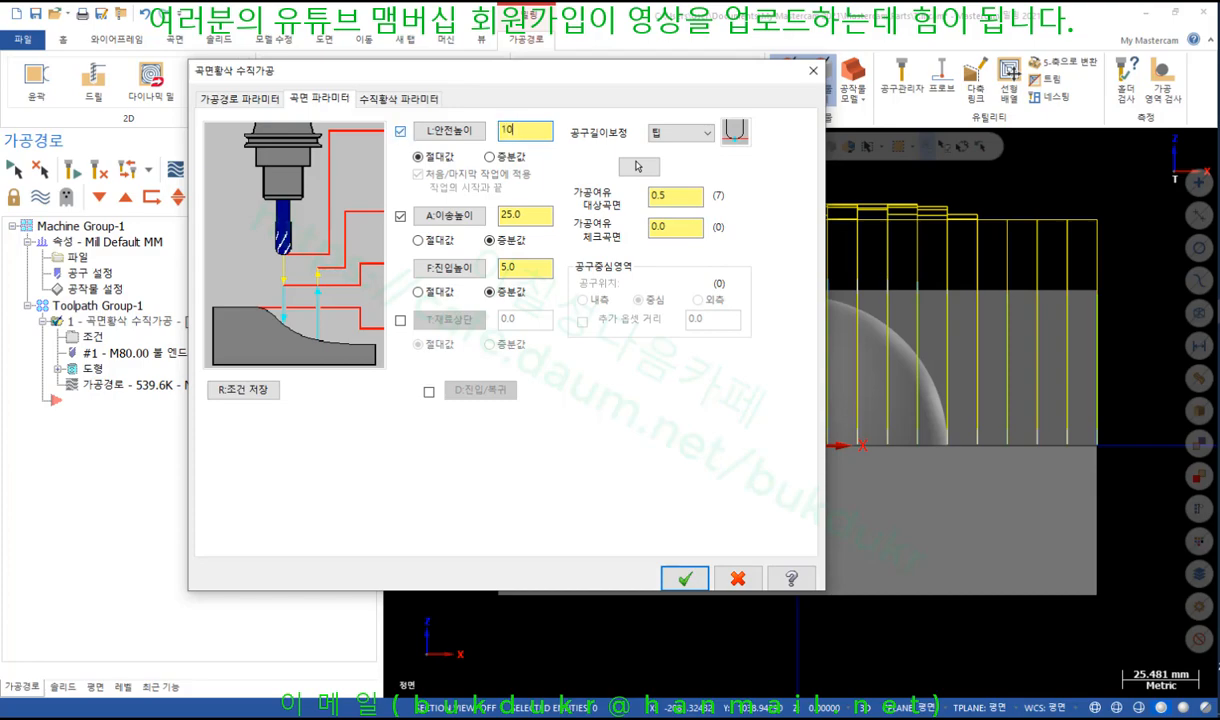
Step: Set the retract height to 60.0 as an absolute value
{"action": "left_click_drag", "start_coordinate": [528, 216], "coordinate": [432, 217]}
{"action": "type", "text": "60"}
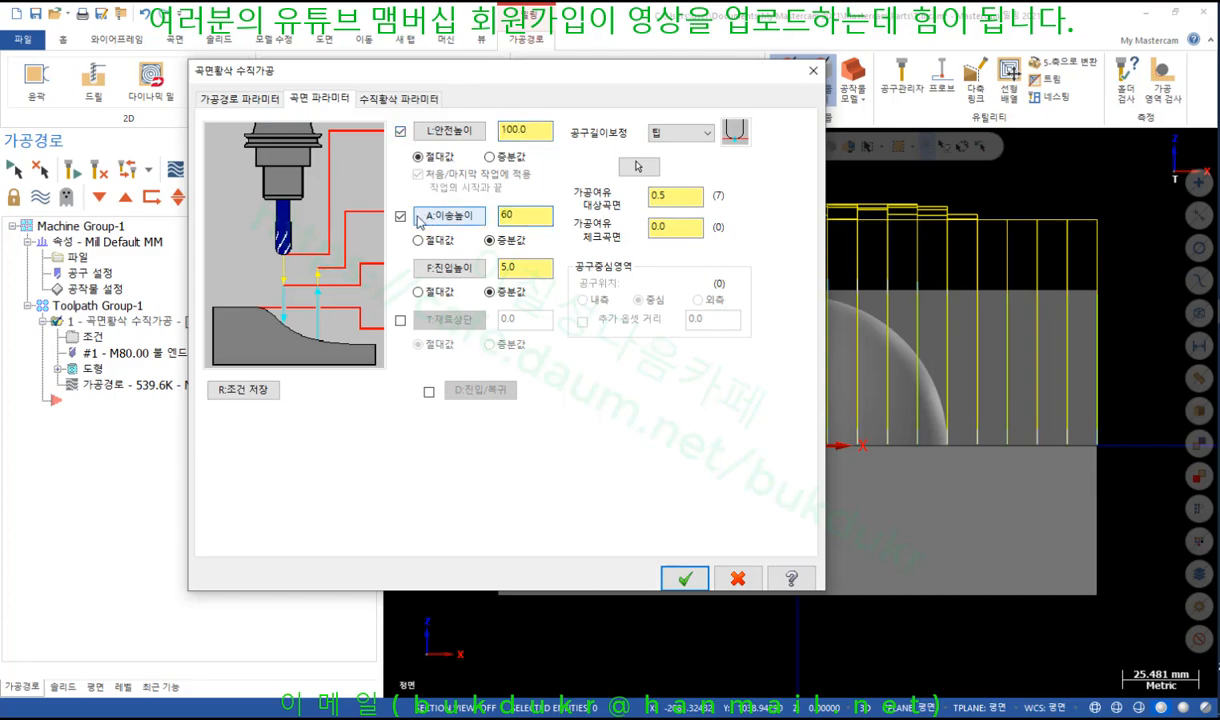
{"action": "left_click", "coordinate": [418, 240]}
{"action": "left_click", "coordinate": [512, 130]}
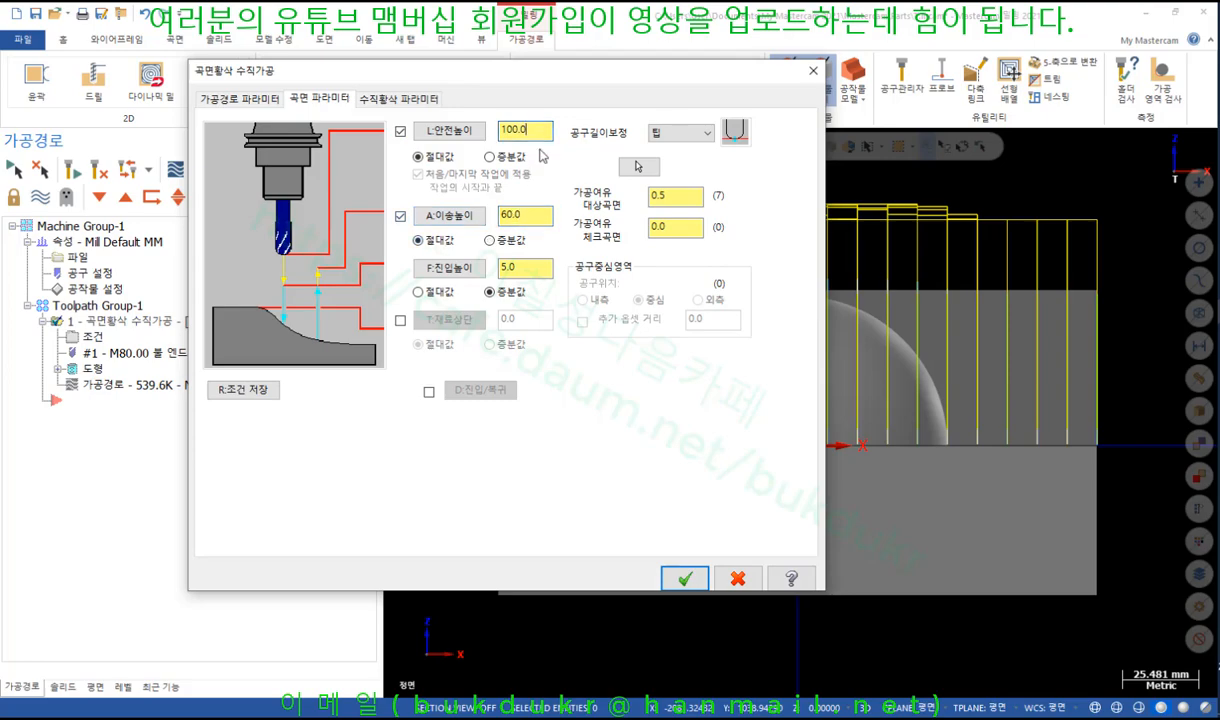
{"action": "left_click", "coordinate": [535, 216]}
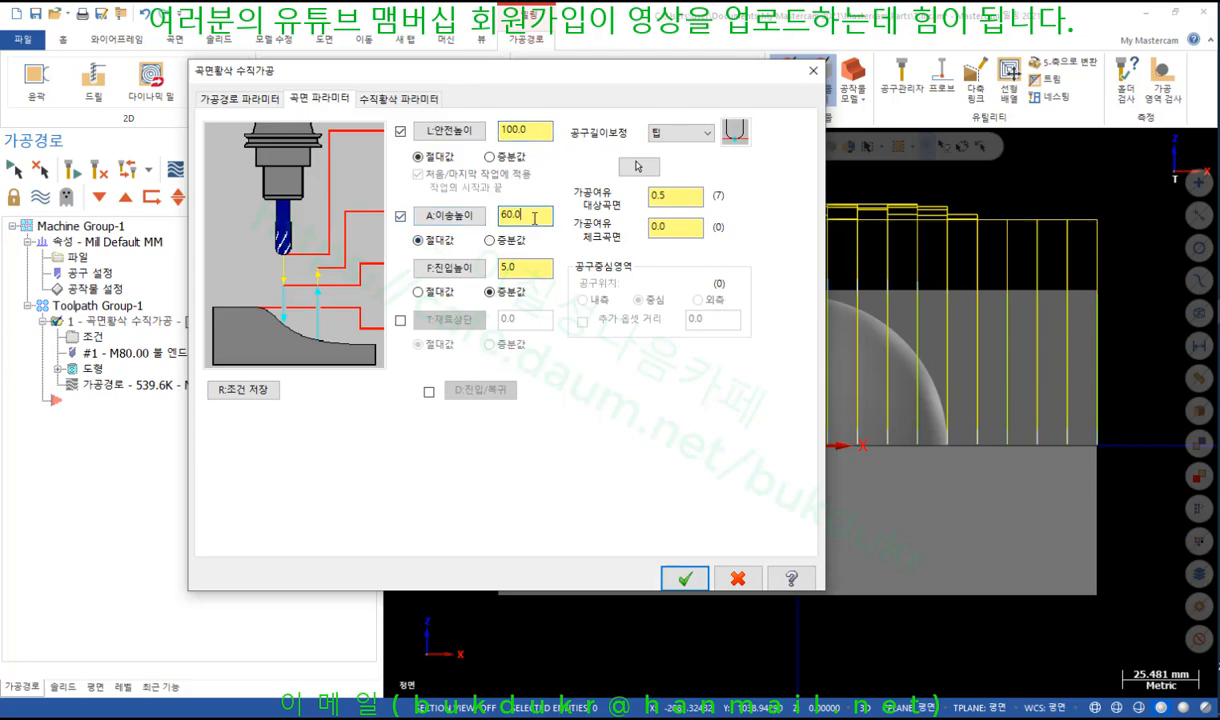
Step: Set the feed plane height to an absolute 60.0 and the retract height to 80
{"action": "left_click", "coordinate": [536, 269]}
{"action": "left_click", "coordinate": [419, 293]}
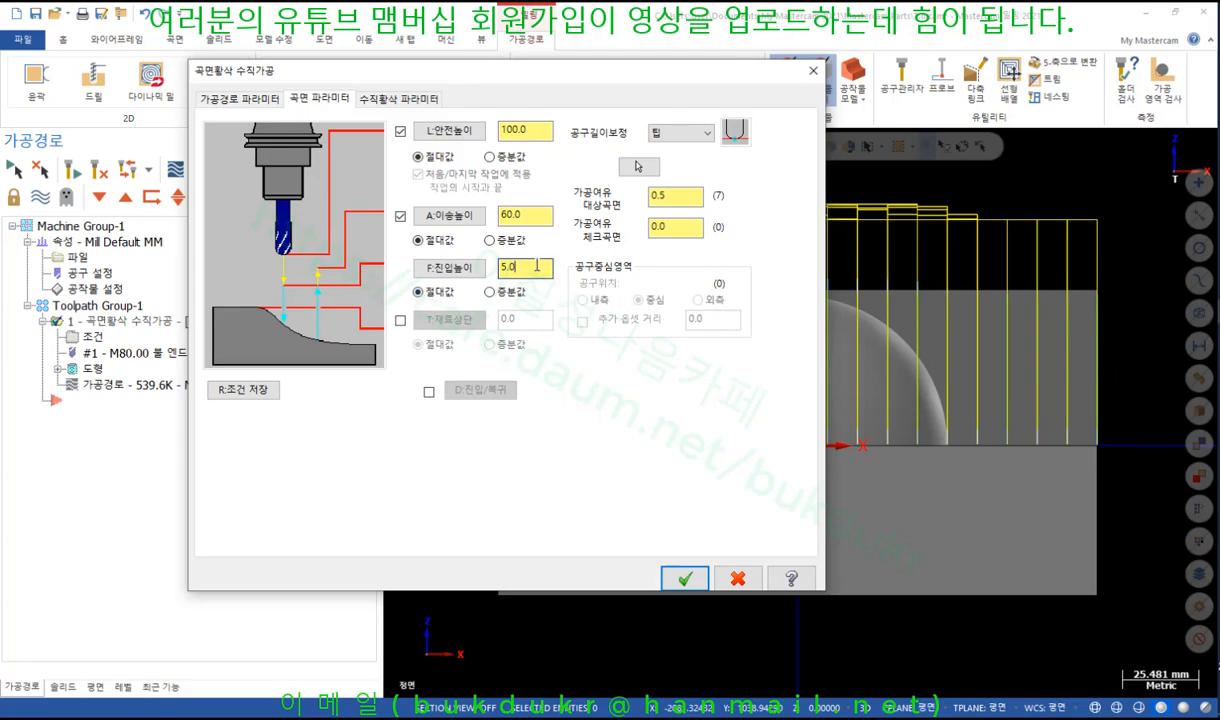
{"action": "type", "text": "5"}
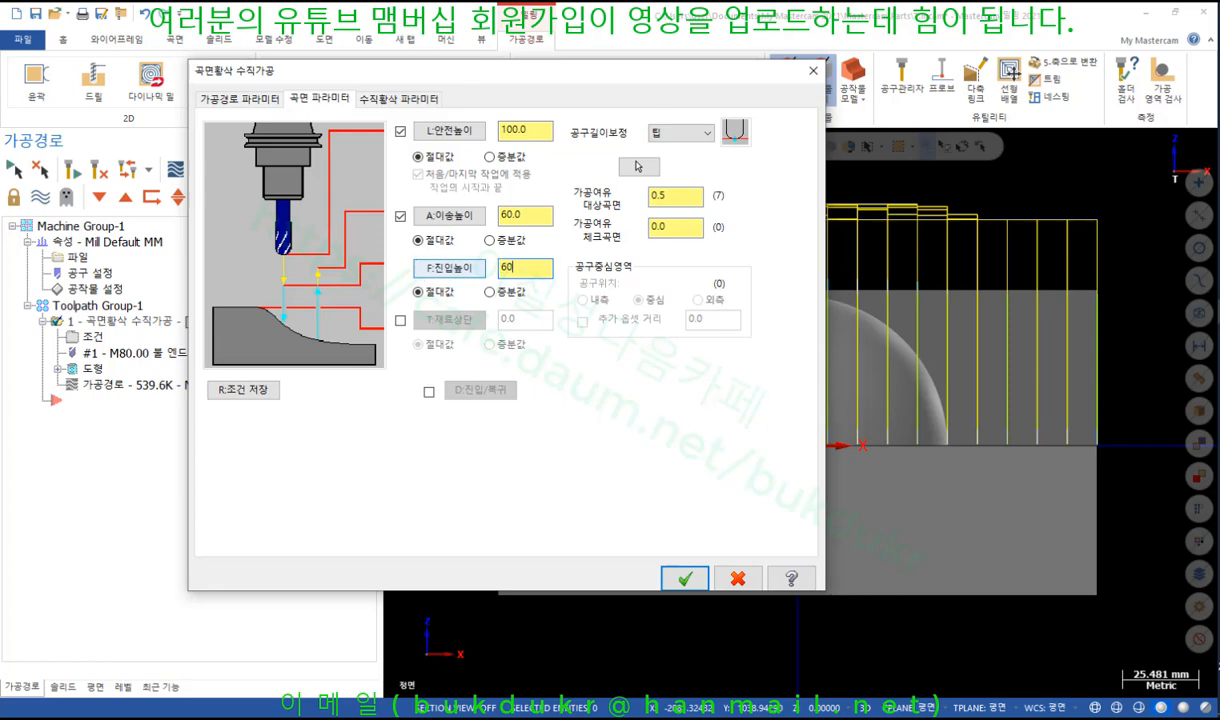
{"action": "left_click", "coordinate": [515, 214]}
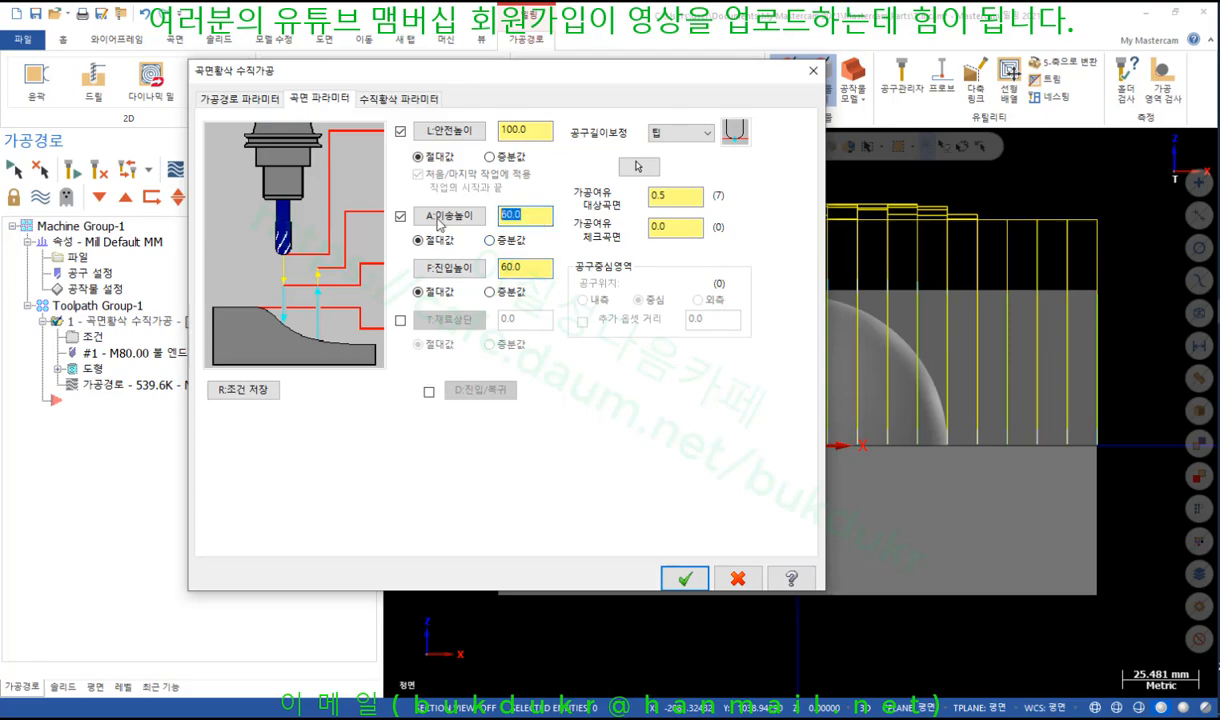
{"action": "type", "text": "80"}
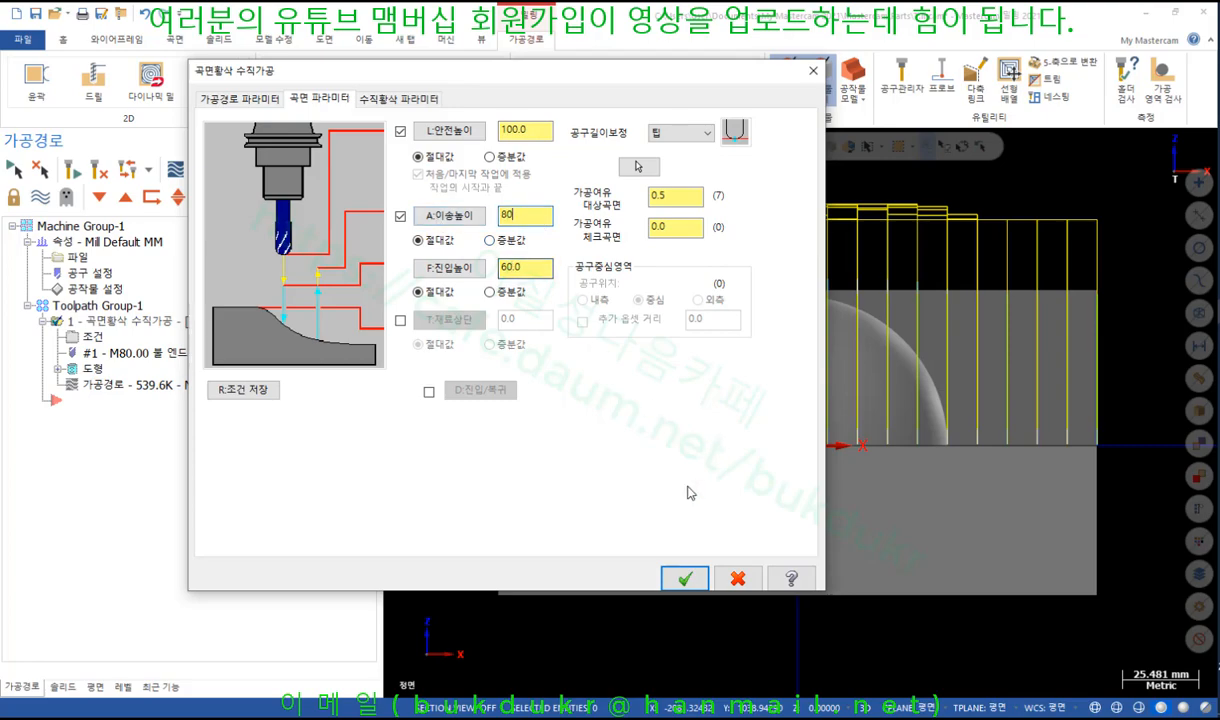
Step: Apply the new heights by regenerating the plunge roughing toolpath, and open it in the toolpath backplot
{"action": "left_click", "coordinate": [686, 578]}
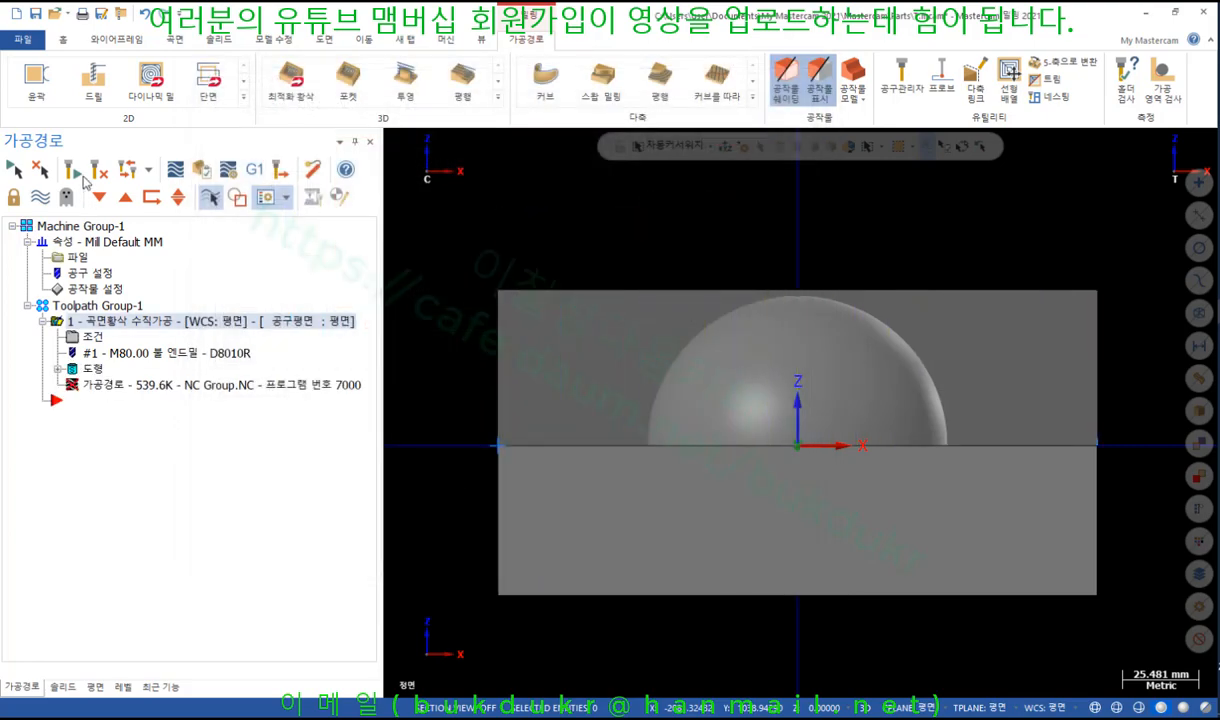
{"action": "left_click", "coordinate": [72, 168]}
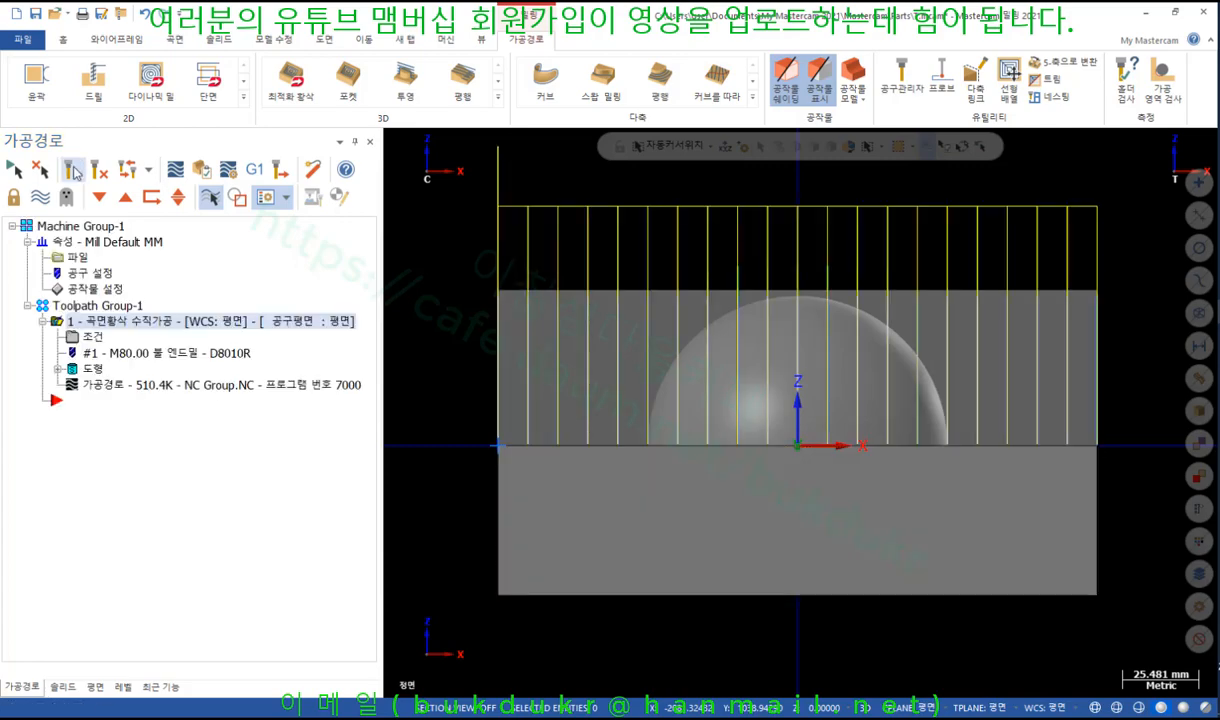
{"action": "left_click", "coordinate": [97, 393]}
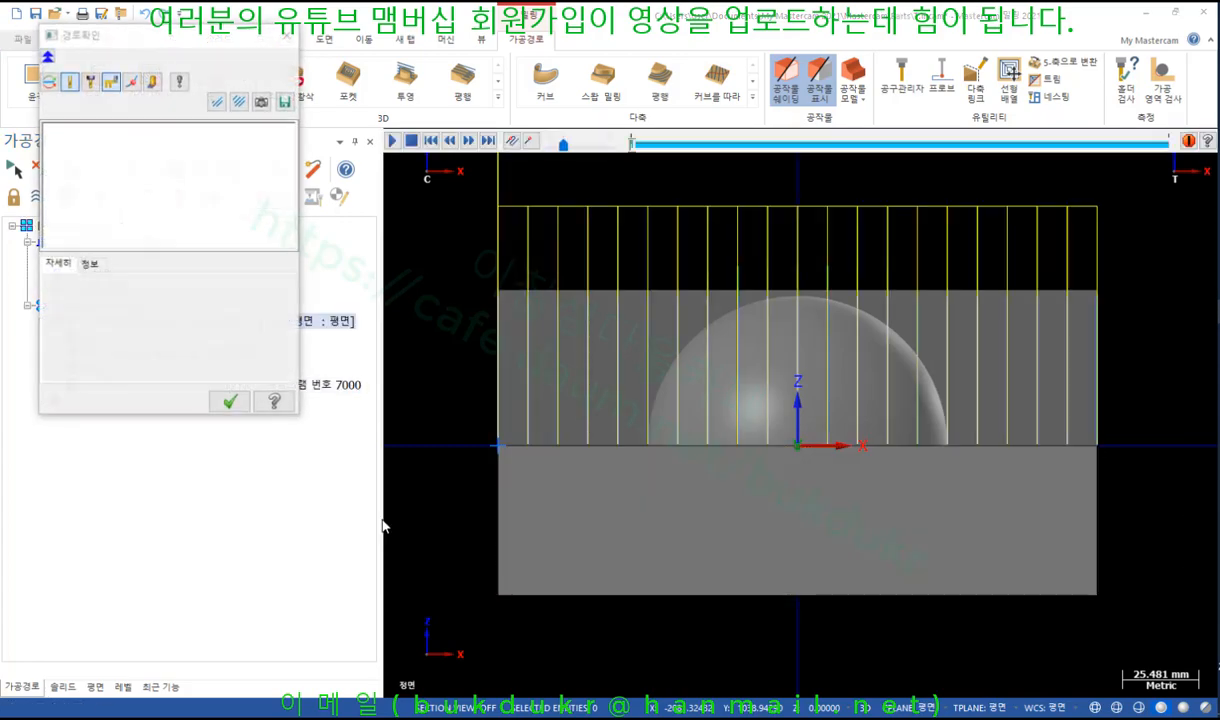
Step: Step through the first plunge moves in the backplot and check each move's Z position and travel type
{"action": "key", "text": "s"}
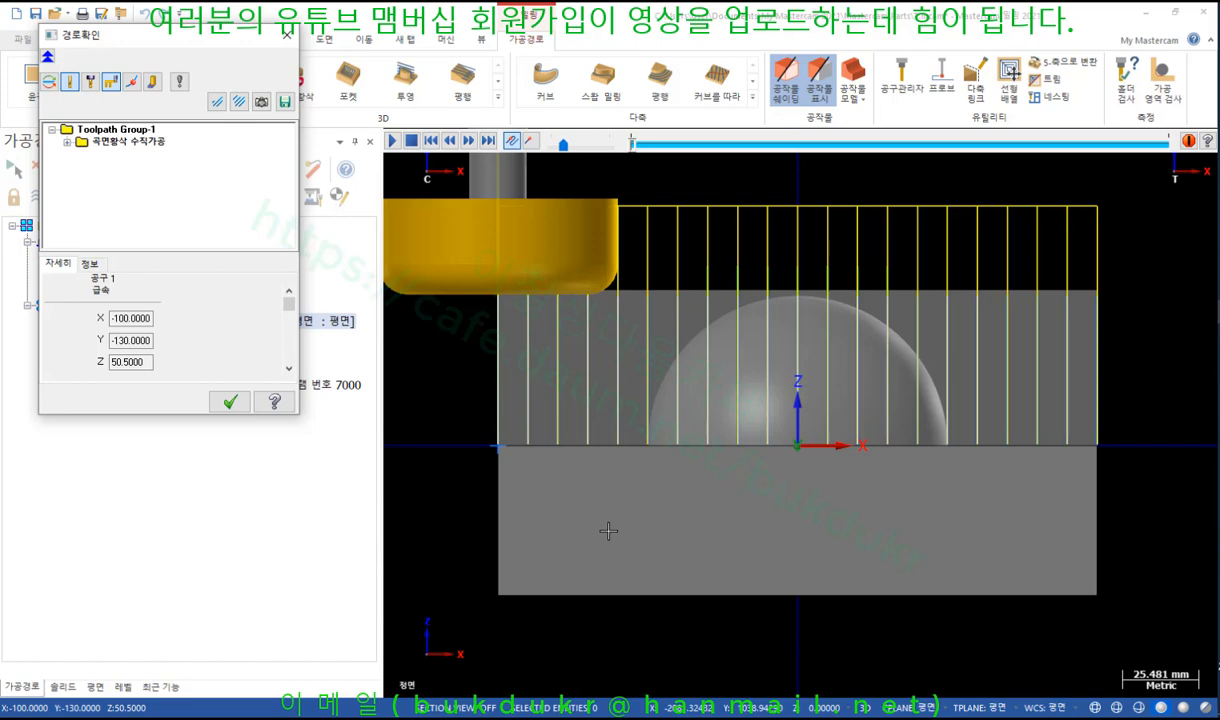
{"action": "scroll", "coordinate": [640, 531], "scroll_direction": "down", "scroll_amount": 2}
{"action": "scroll", "coordinate": [630, 433], "scroll_direction": "down", "scroll_amount": 3}
{"action": "scroll", "coordinate": [428, 334], "scroll_direction": "up", "scroll_amount": 3}
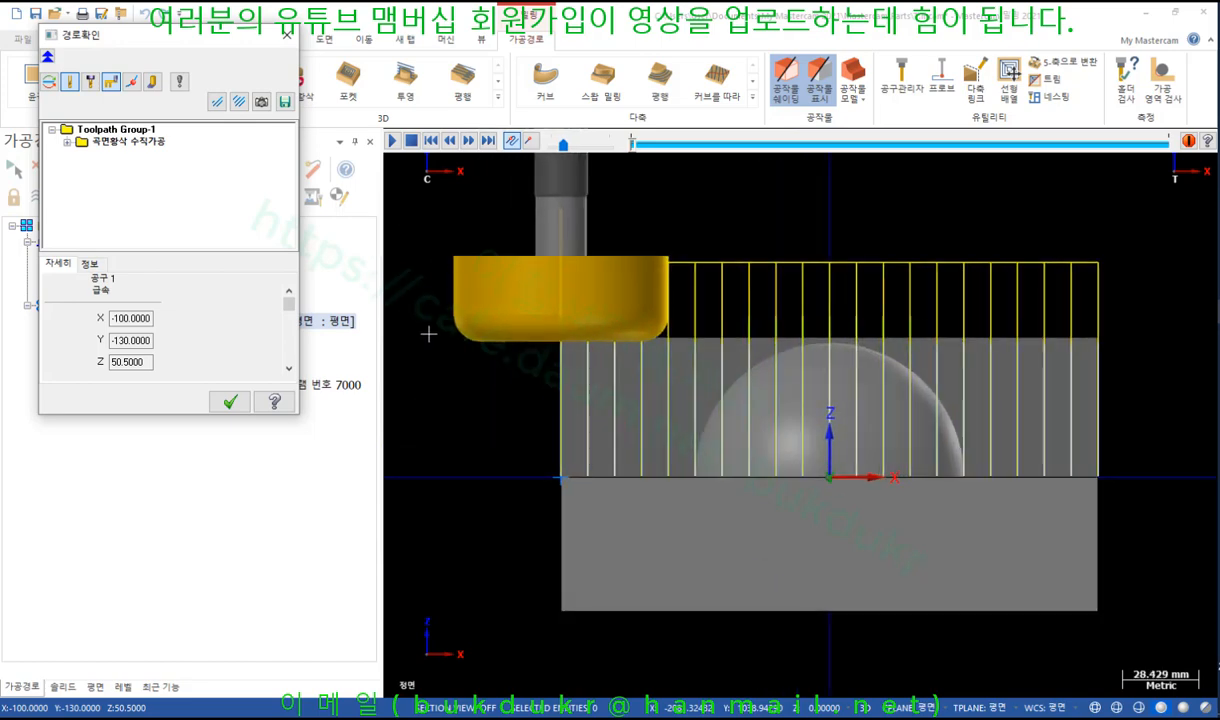
{"action": "key", "text": "s"}
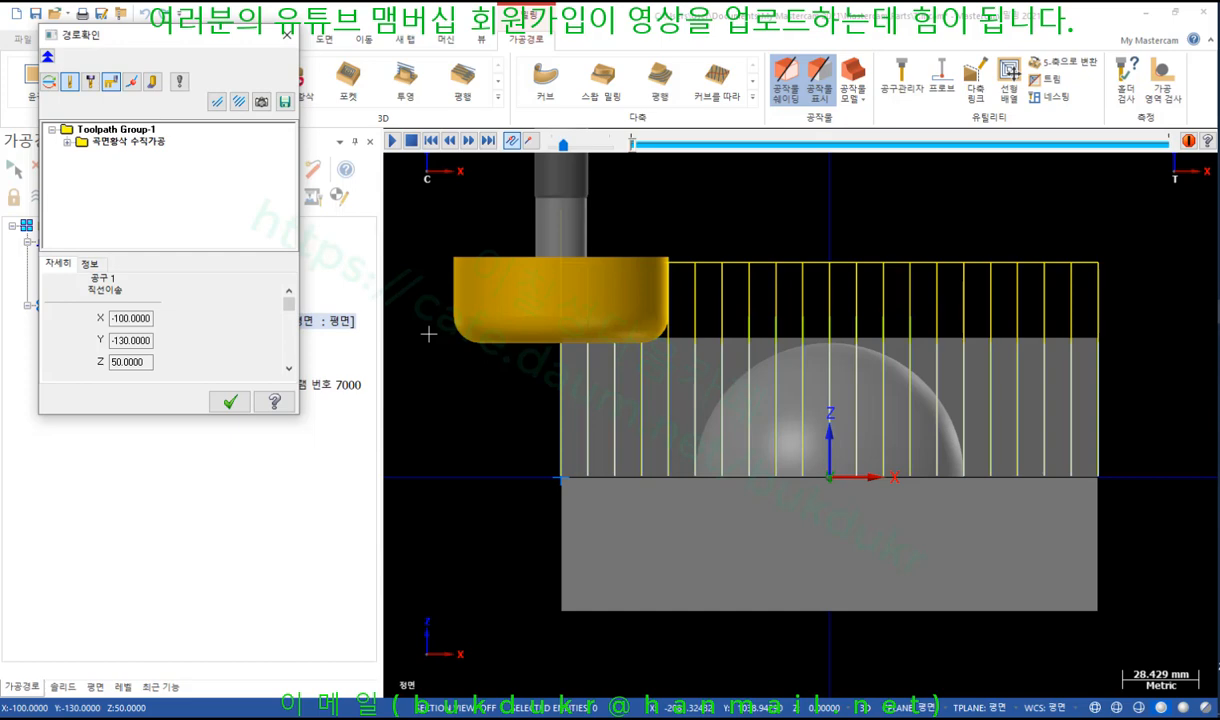
{"action": "key", "text": "s"}
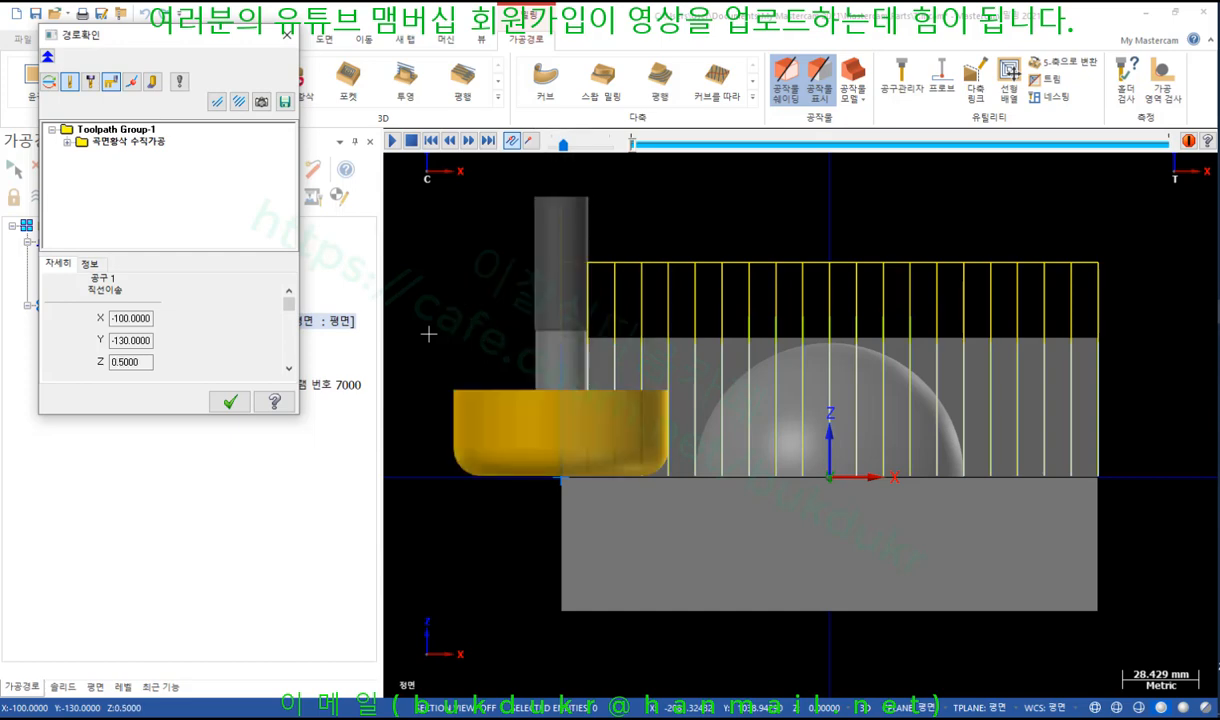
{"action": "key", "text": "s"}
{"action": "key", "text": "s"}
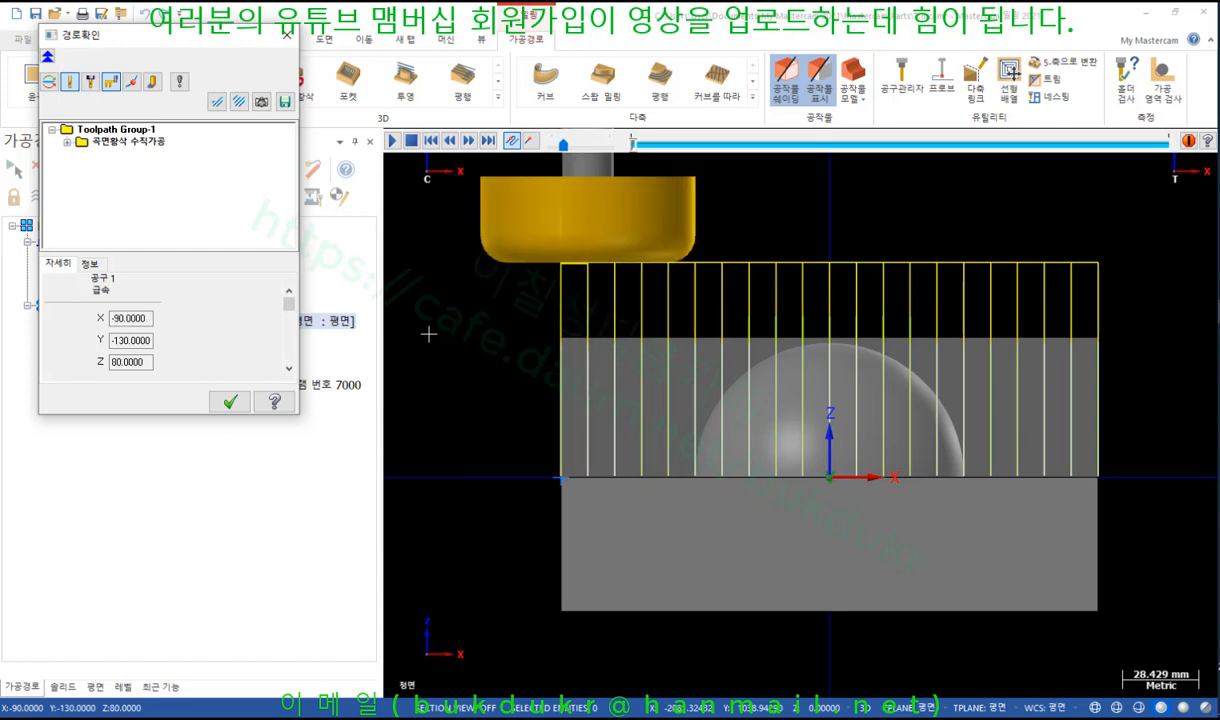
{"action": "key", "text": "s"}
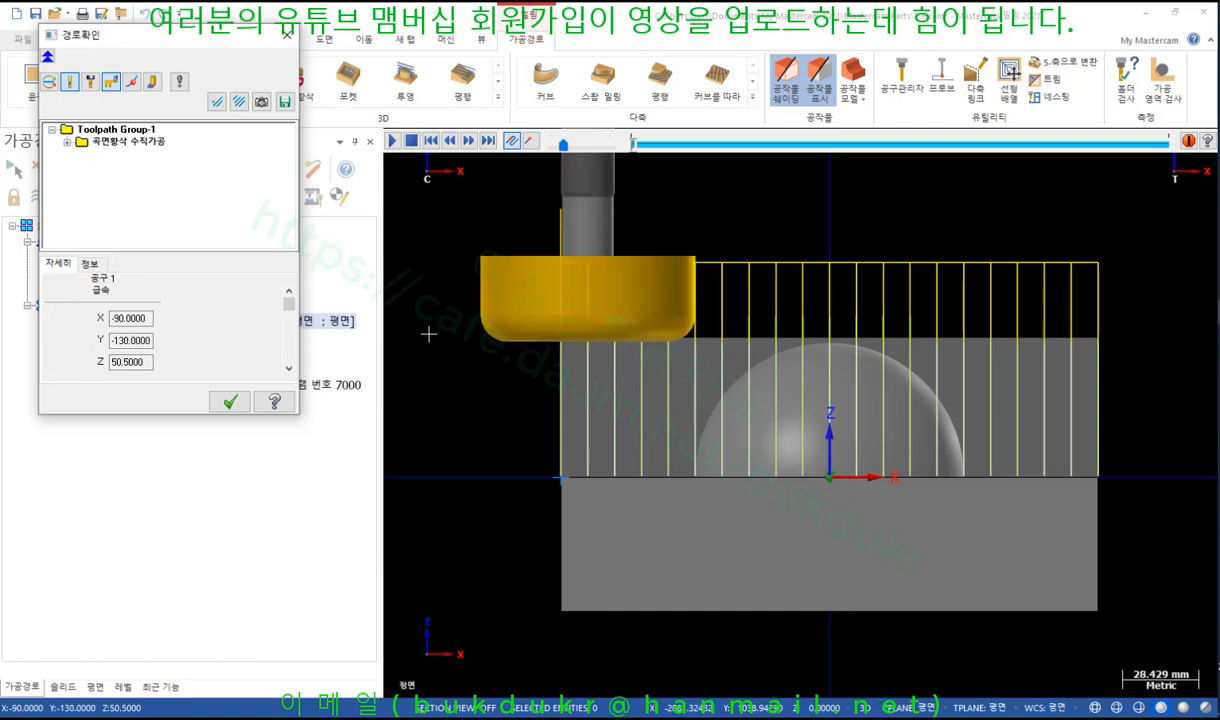
Step: In the plunge roughing operation's surface parameters, enable the top of stock at an absolute 52 and regenerate the toolpath
{"action": "left_click", "coordinate": [224, 401]}
{"action": "left_click", "coordinate": [86, 336]}
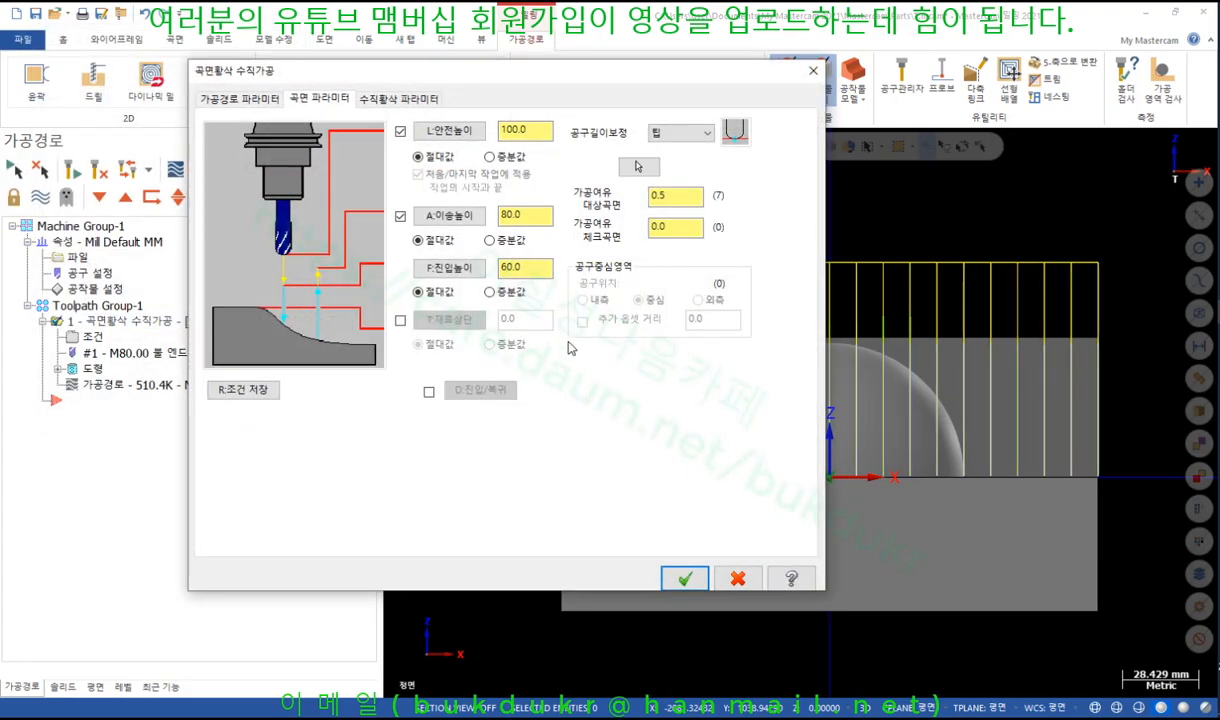
{"action": "left_click", "coordinate": [547, 267]}
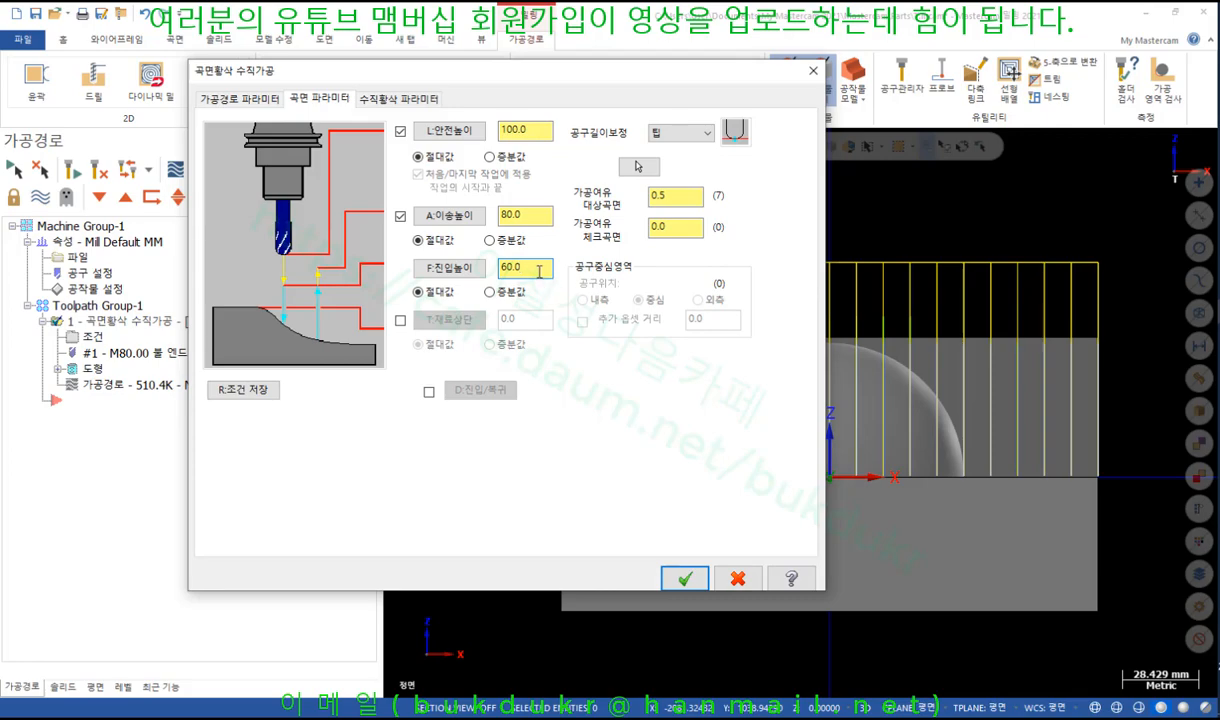
{"action": "left_click", "coordinate": [400, 320]}
{"action": "left_click", "coordinate": [528, 320]}
{"action": "double_click", "coordinate": [528, 320]}
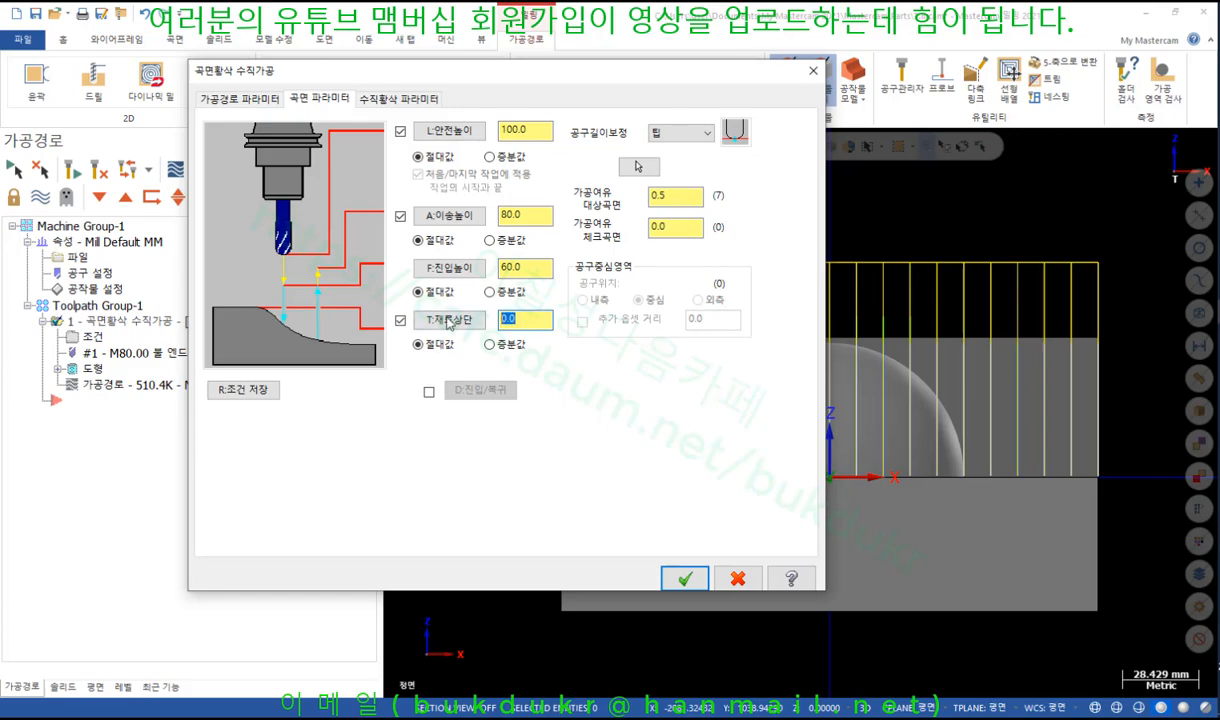
{"action": "type", "text": "52"}
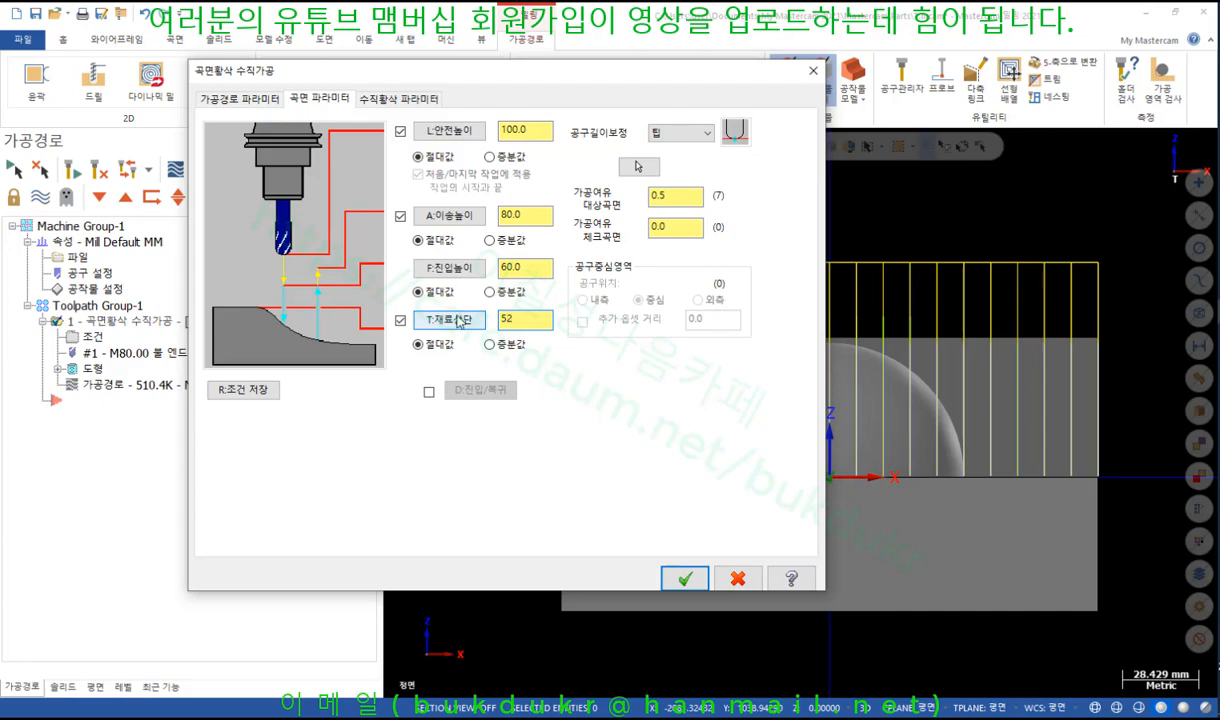
{"action": "left_click", "coordinate": [684, 578]}
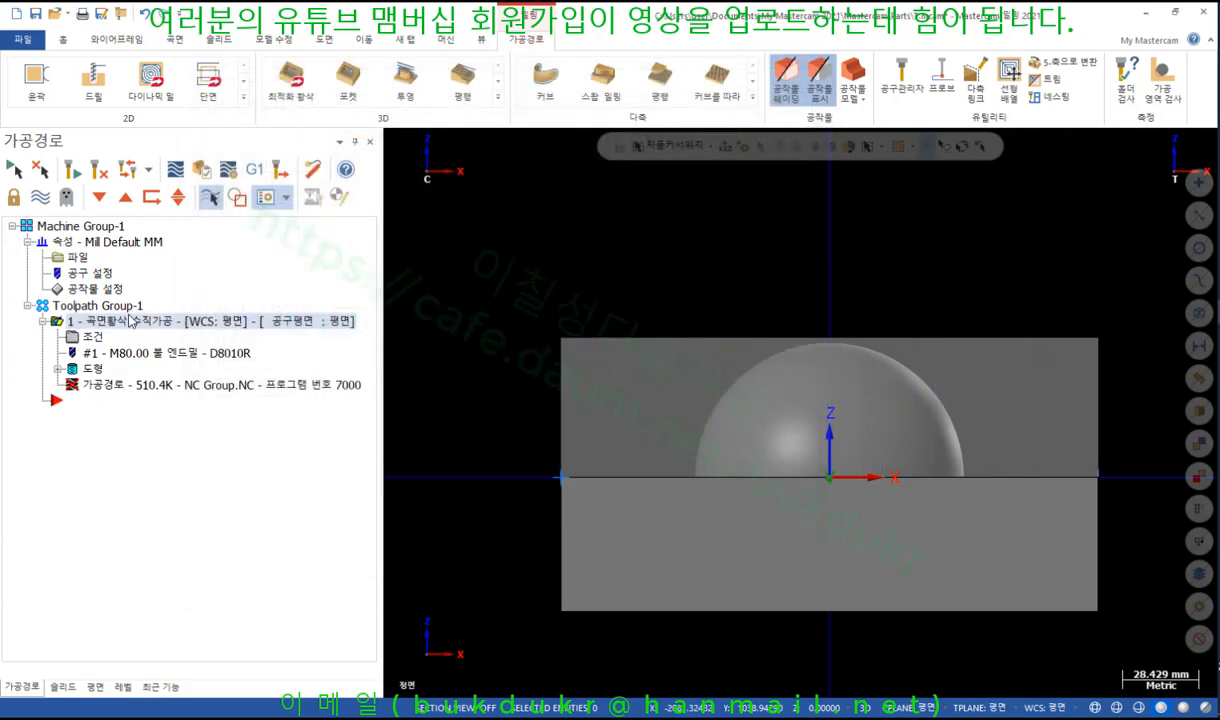
{"action": "left_click", "coordinate": [72, 169]}
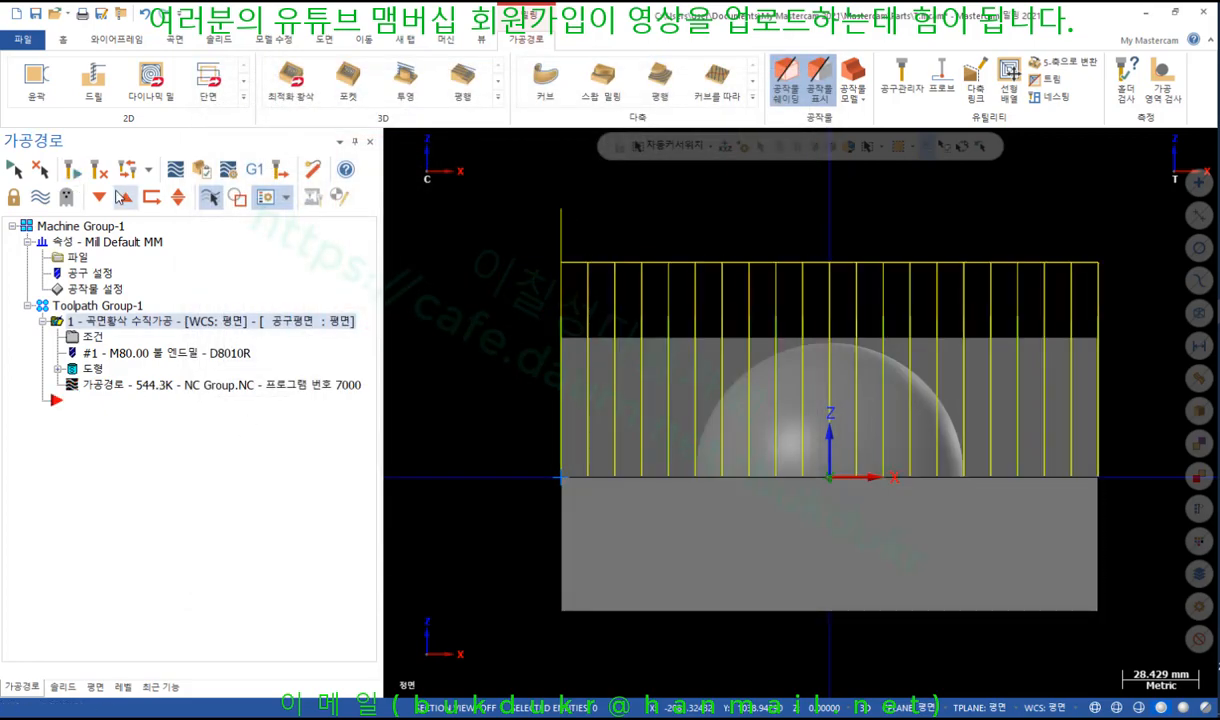
Step: Backplot the regenerated plunge roughing toolpath with the full coordinate details shown, and examine its moves from the front and at an angle
{"action": "left_click", "coordinate": [97, 385]}
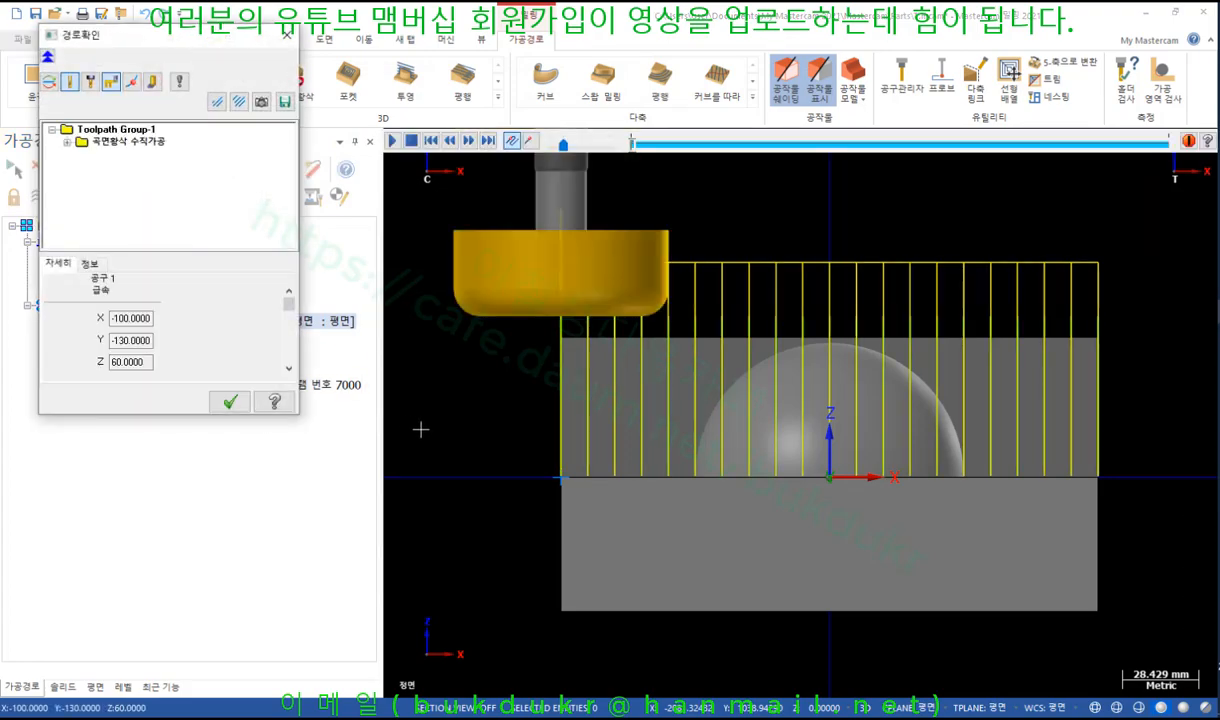
{"action": "left_click_drag", "start_coordinate": [148, 362], "coordinate": [46, 368]}
{"action": "left_click_drag", "start_coordinate": [133, 414], "coordinate": [133, 640]}
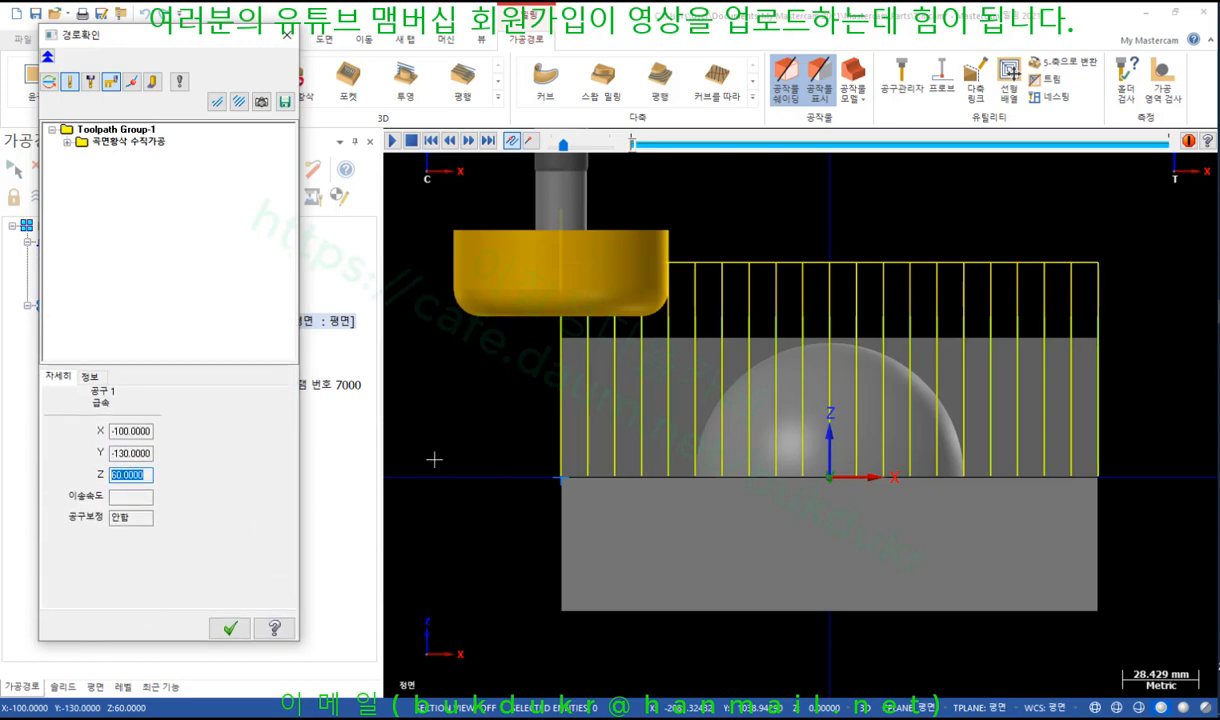
{"action": "left_click", "coordinate": [563, 145]}
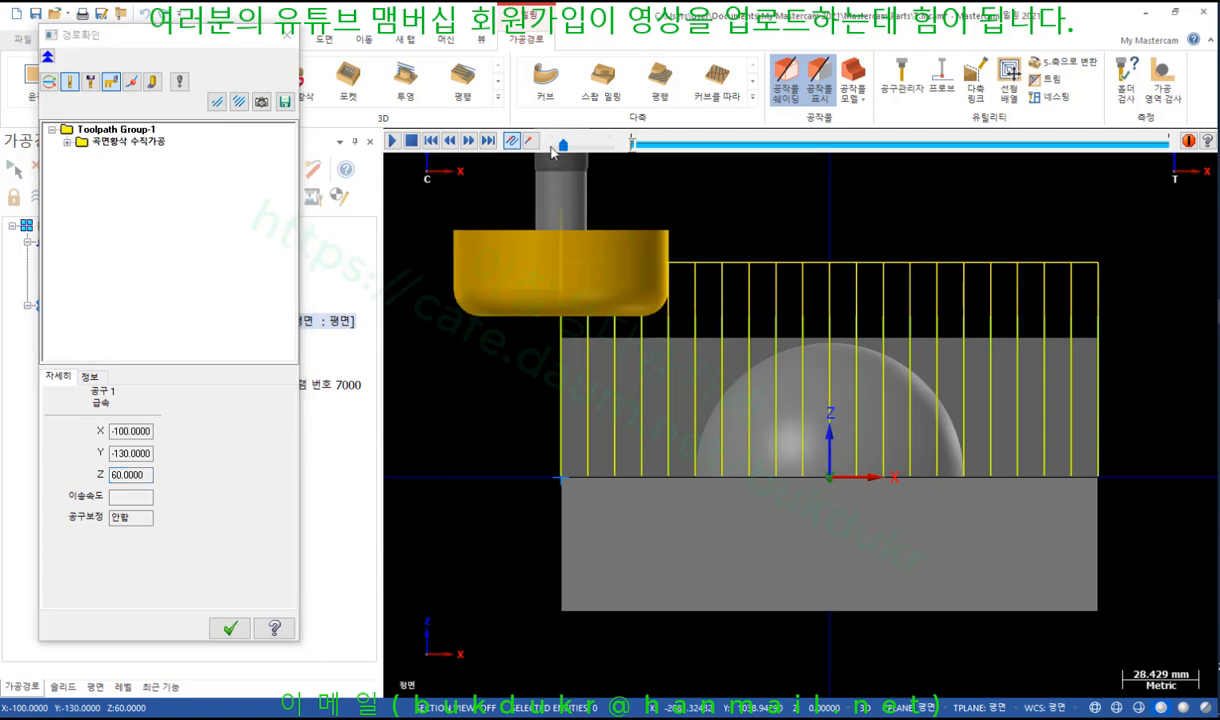
{"action": "left_click", "coordinate": [391, 141]}
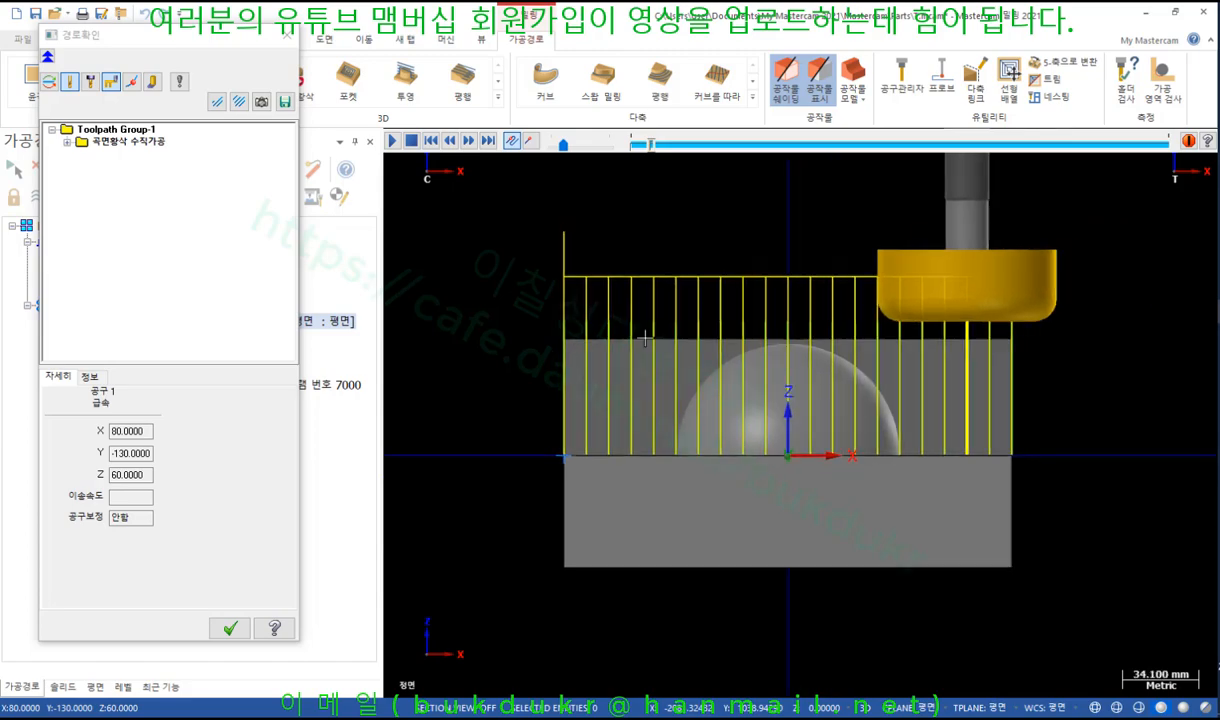
{"action": "middle_click_drag", "start_coordinate": [534, 300], "coordinate": [770, 404]}
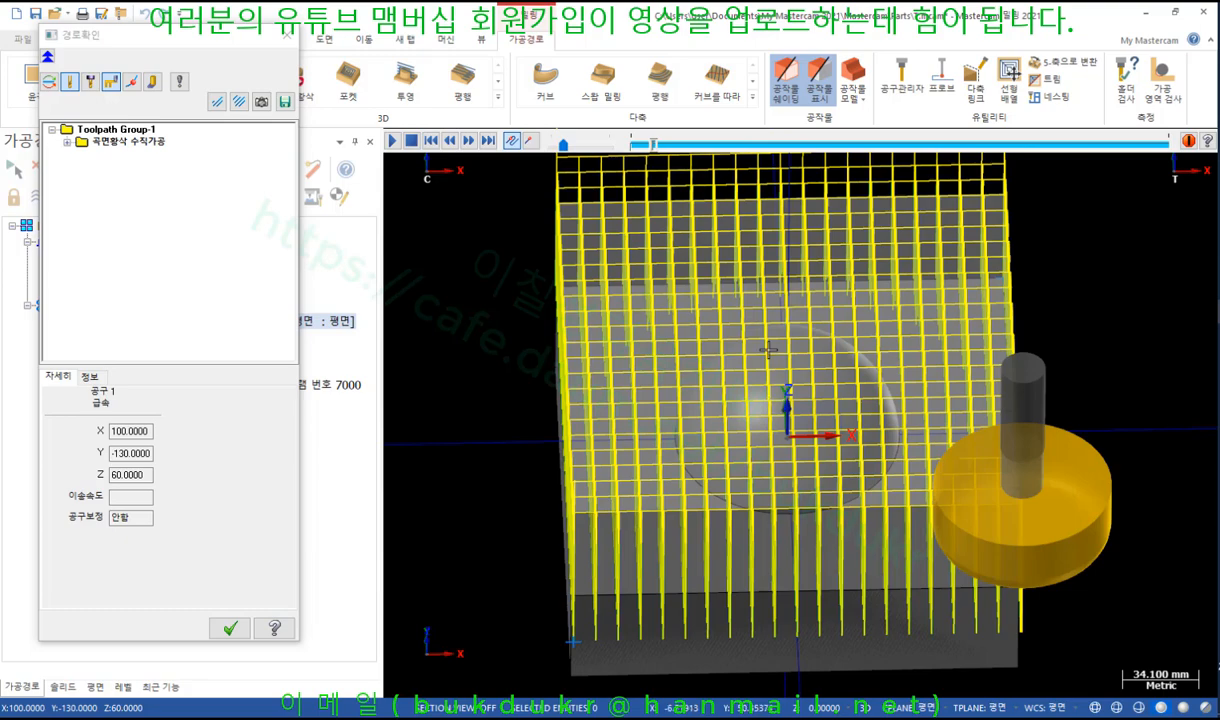
{"action": "scroll", "coordinate": [735, 246], "scroll_direction": "down", "scroll_amount": 1}
{"action": "middle_click_drag", "start_coordinate": [735, 248], "coordinate": [811, 359]}
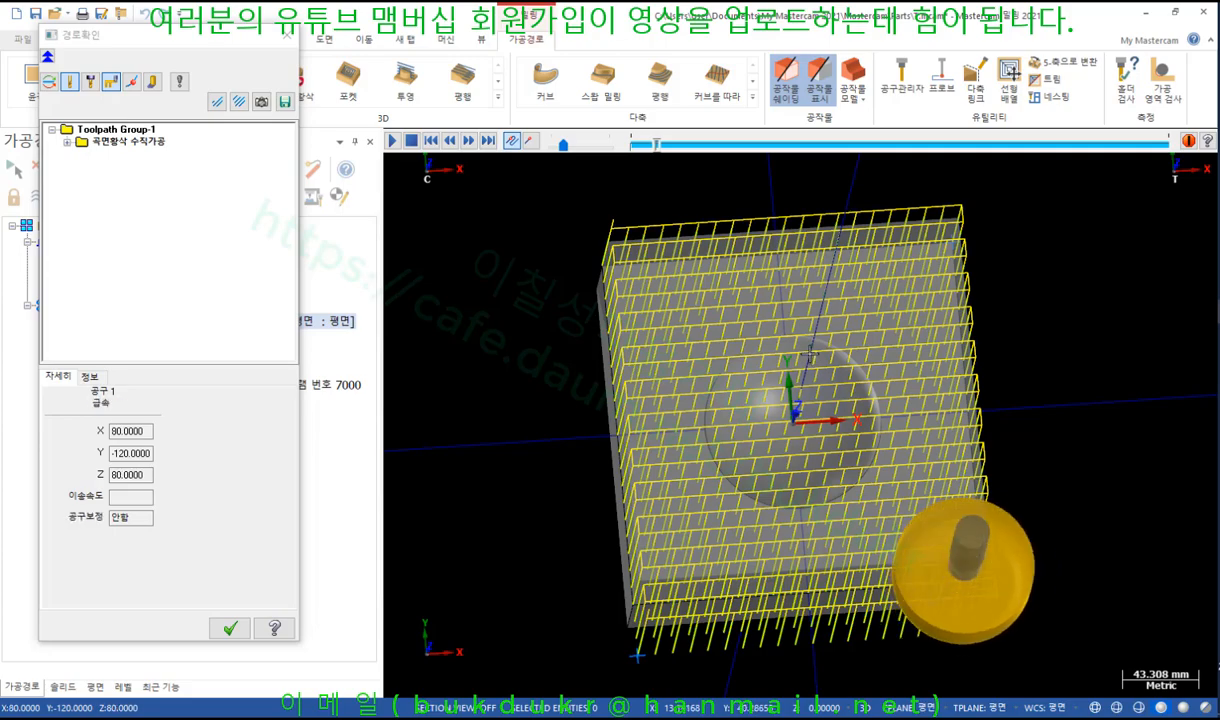
{"action": "middle_click_drag", "start_coordinate": [815, 333], "coordinate": [785, 430]}
{"action": "left_click", "coordinate": [228, 628]}
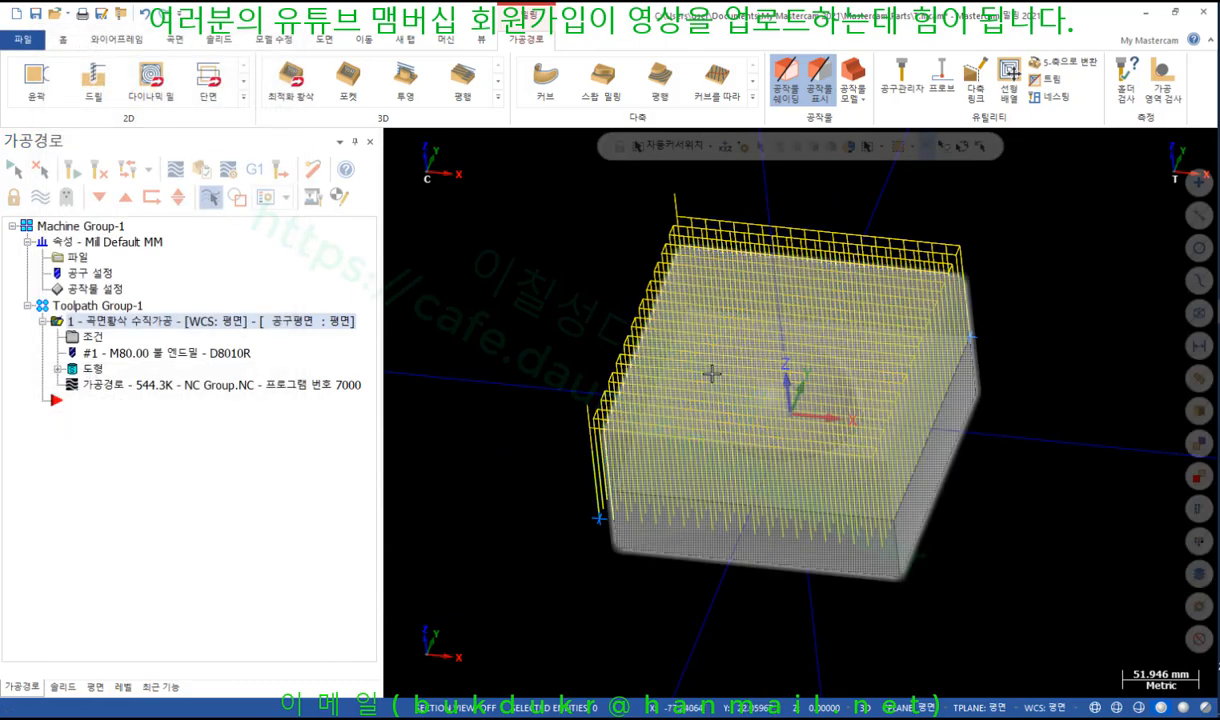
{"action": "scroll", "coordinate": [870, 327], "scroll_direction": "up", "scroll_amount": 5}
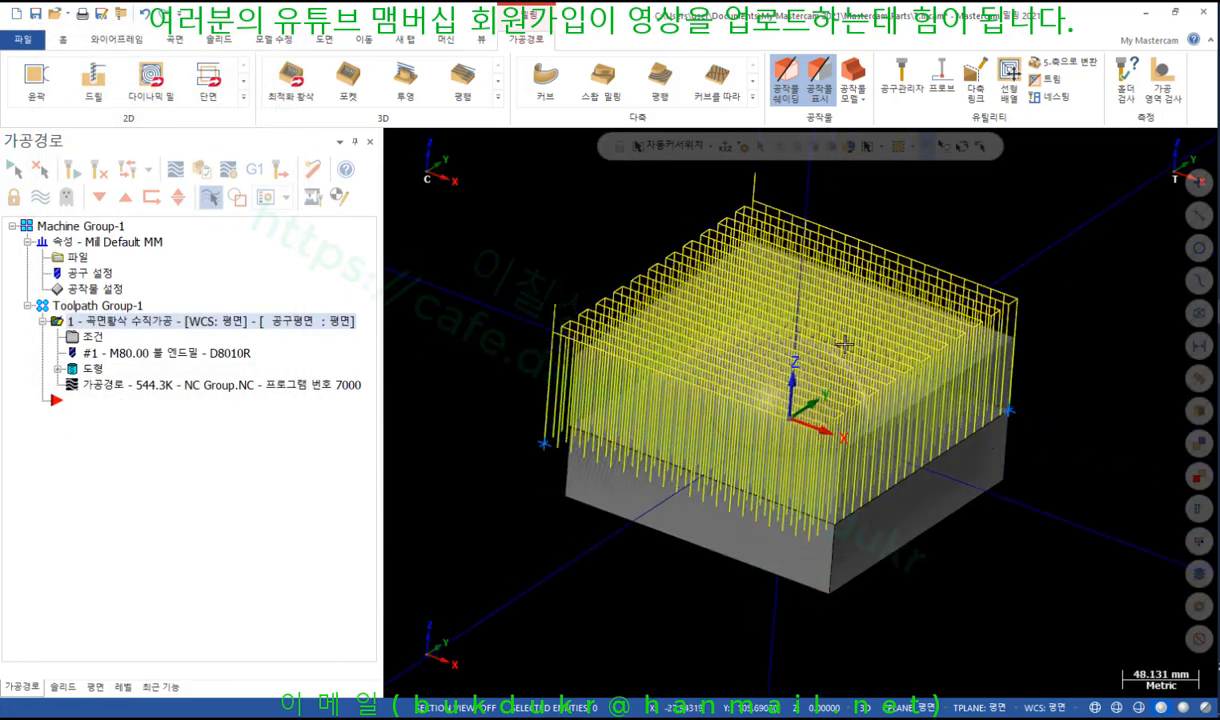
Step: Review the plunge roughing operation's surface parameters and its plunge settings for cut depth, cutting direction and stepover
{"action": "left_click", "coordinate": [96, 334]}
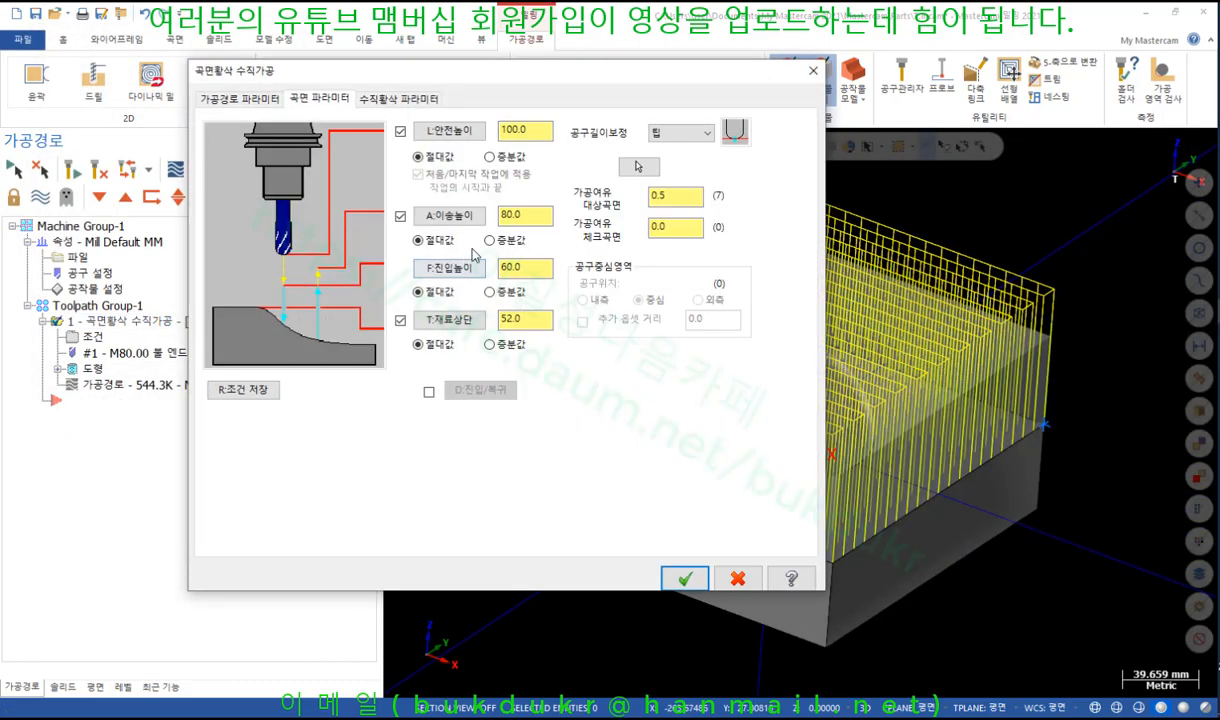
{"action": "left_click", "coordinate": [403, 98]}
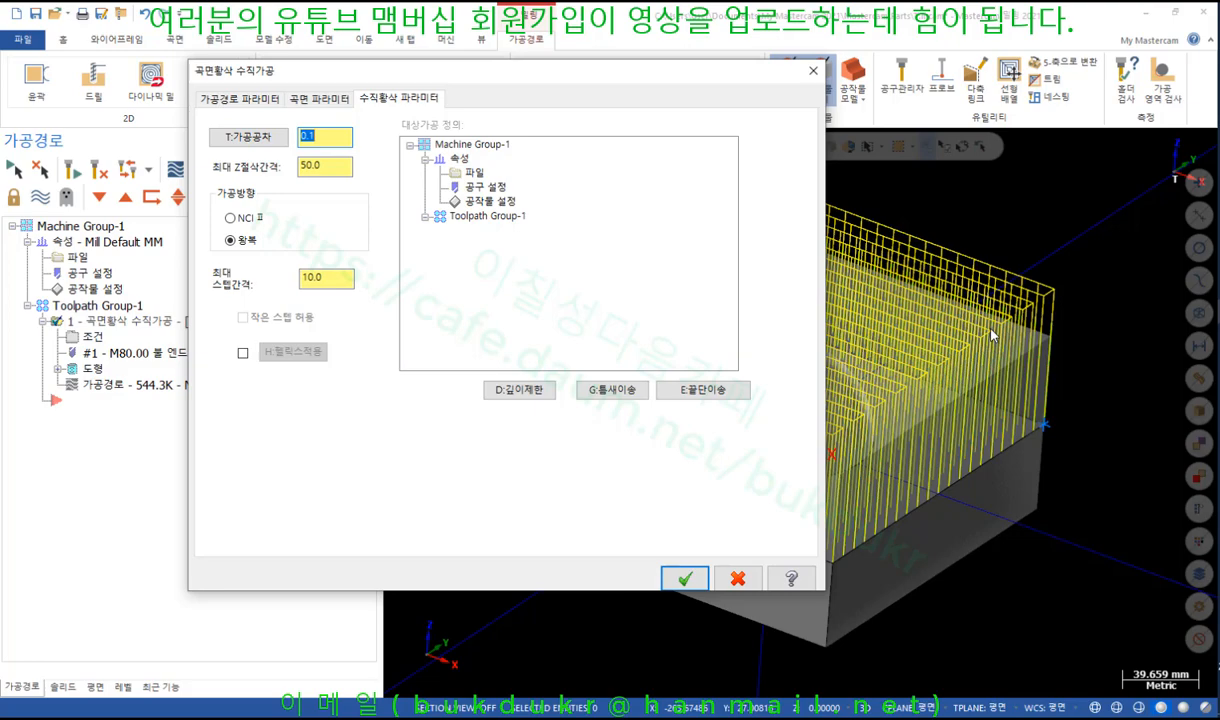
{"action": "left_click", "coordinate": [685, 578]}
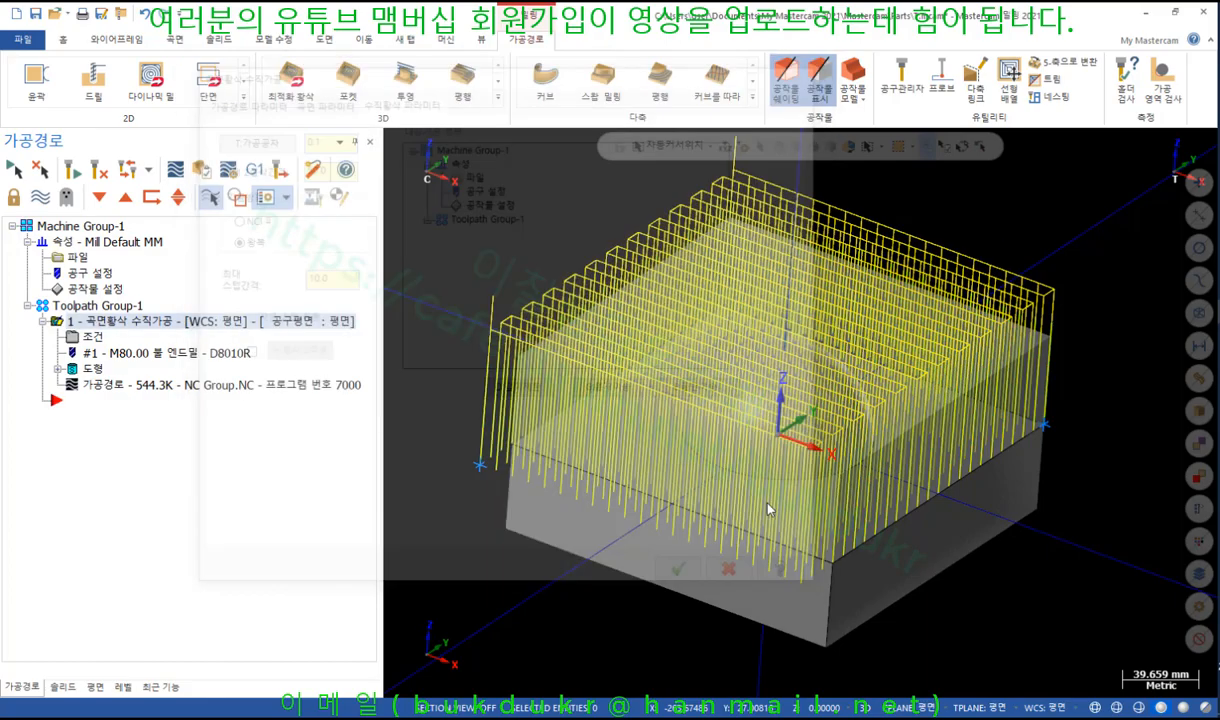
{"action": "mouse_move", "coordinate": [812, 320]}
{"action": "middle_mouse_down"}
{"action": "mouse_move", "coordinate": [810, 345]}
{"action": "mouse_move", "coordinate": [826, 319]}
{"action": "middle_mouse_up"}
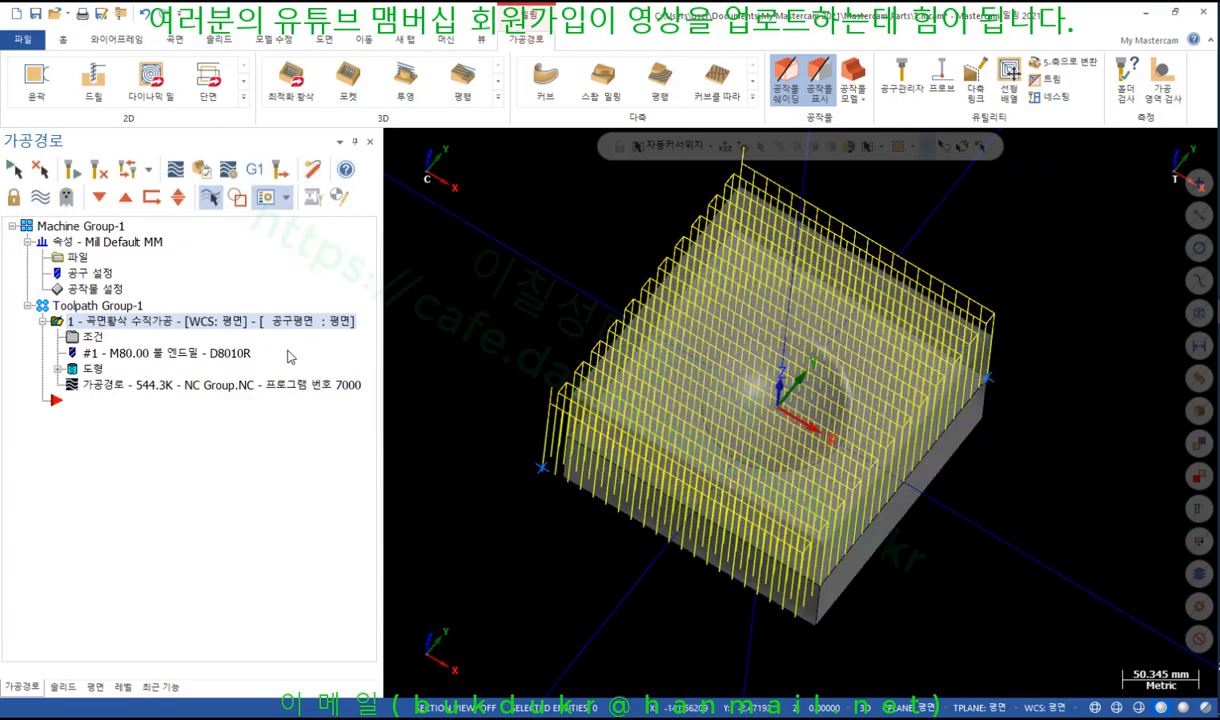
Step: Hide the plunge roughing toolpath and turn off the stock display around the domed block
{"action": "left_click", "coordinate": [42, 199]}
{"action": "scroll", "coordinate": [590, 258], "scroll_direction": "down", "scroll_amount": 1}
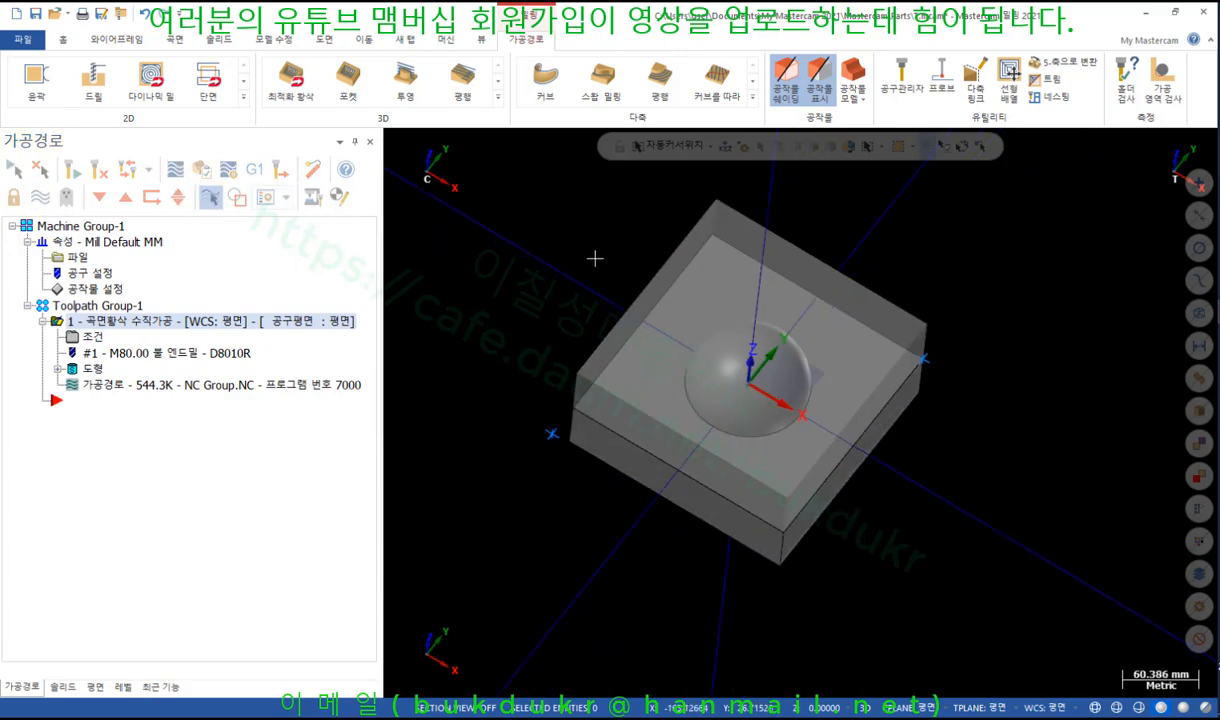
{"action": "middle_click_drag", "start_coordinate": [594, 259], "coordinate": [600, 218]}
{"action": "left_click", "coordinate": [786, 80]}
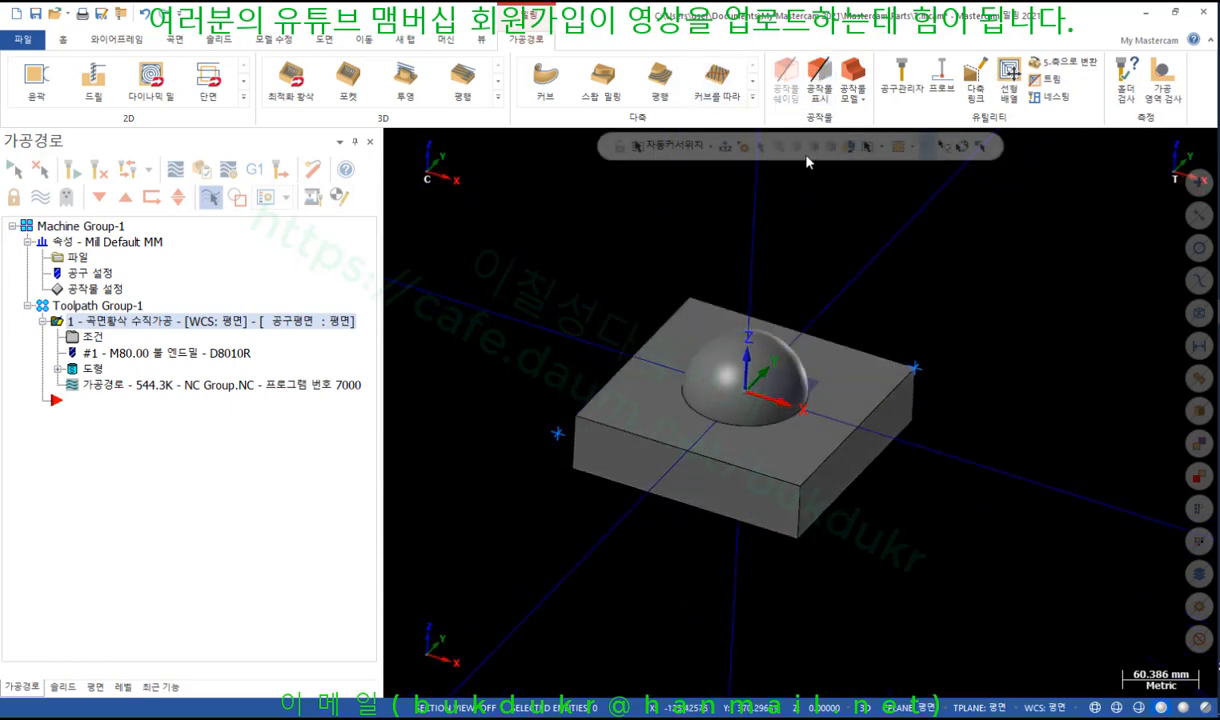
{"action": "scroll", "coordinate": [810, 271], "scroll_direction": "up", "scroll_amount": 1}
{"action": "middle_click_drag", "start_coordinate": [810, 271], "coordinate": [803, 289]}
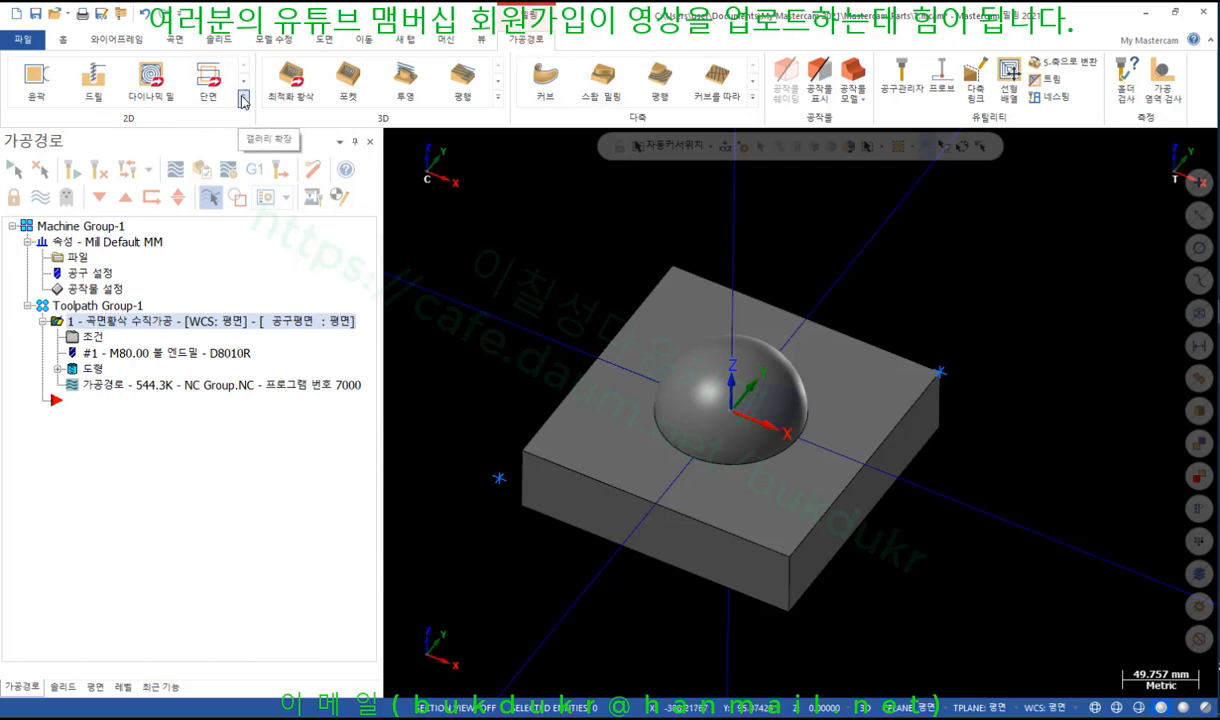
Step: Create a 2D pocket toolpath using a solid chain around the outer edge of the block's upper face
{"action": "left_click", "coordinate": [243, 97]}
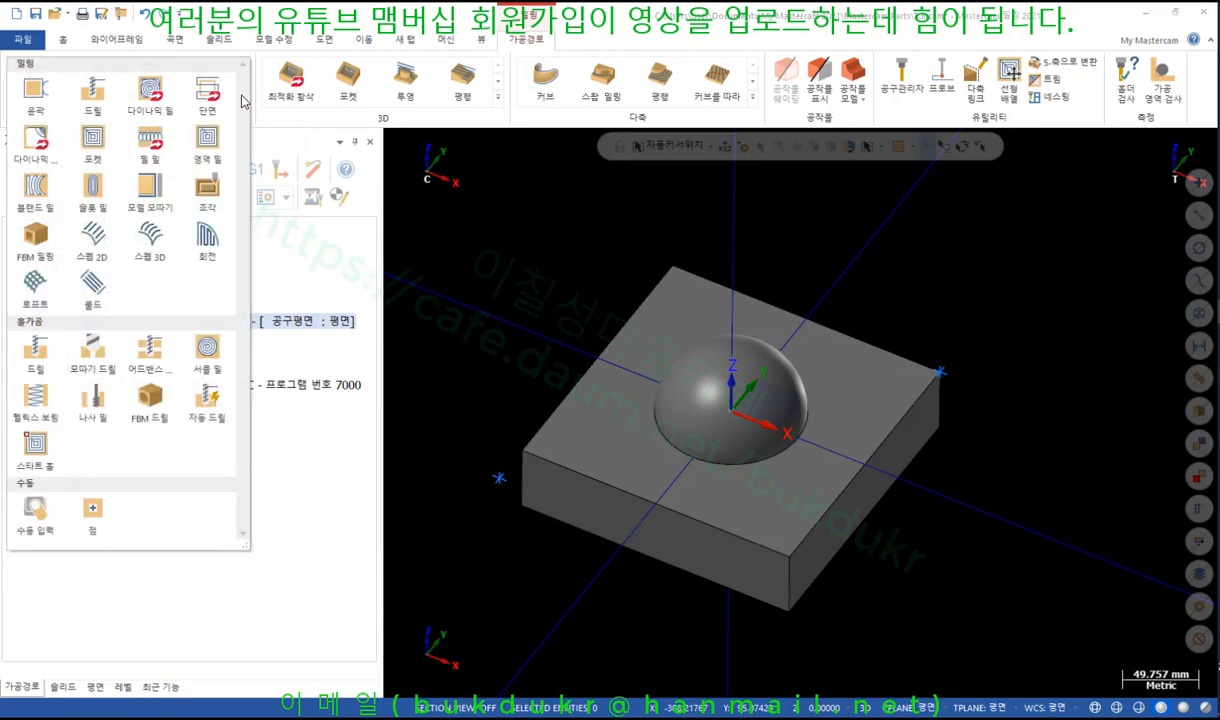
{"action": "left_click", "coordinate": [93, 145]}
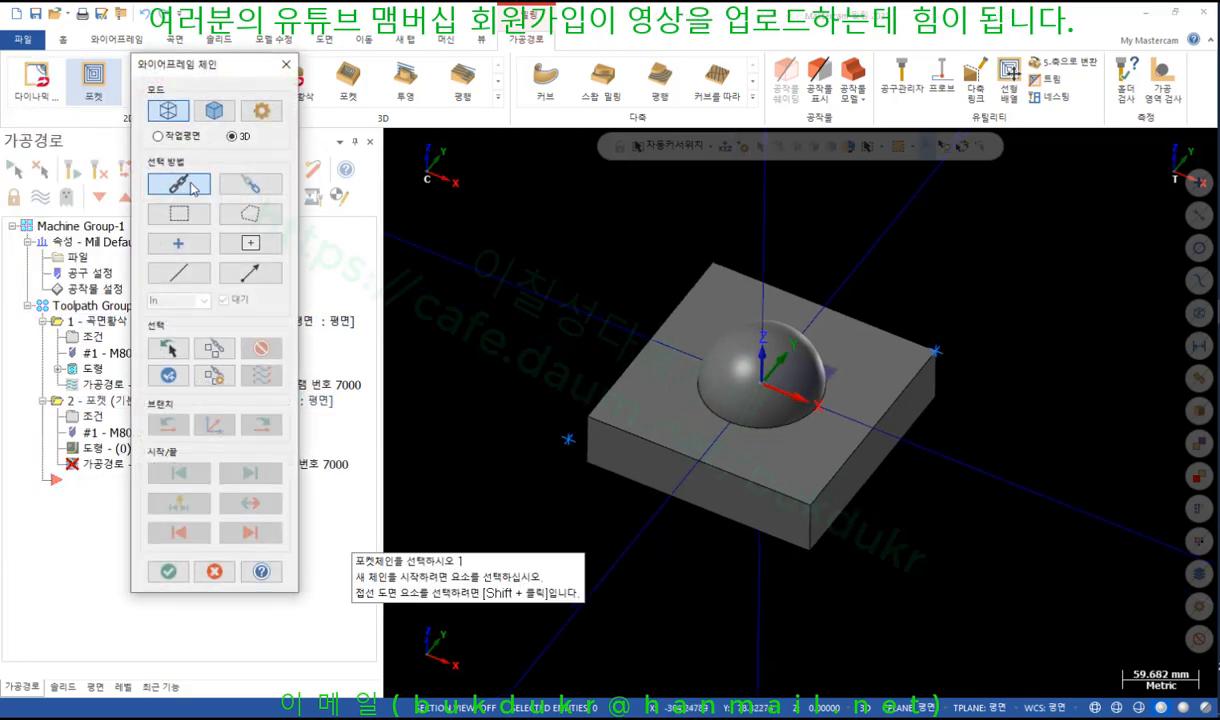
{"action": "left_click", "coordinate": [217, 116]}
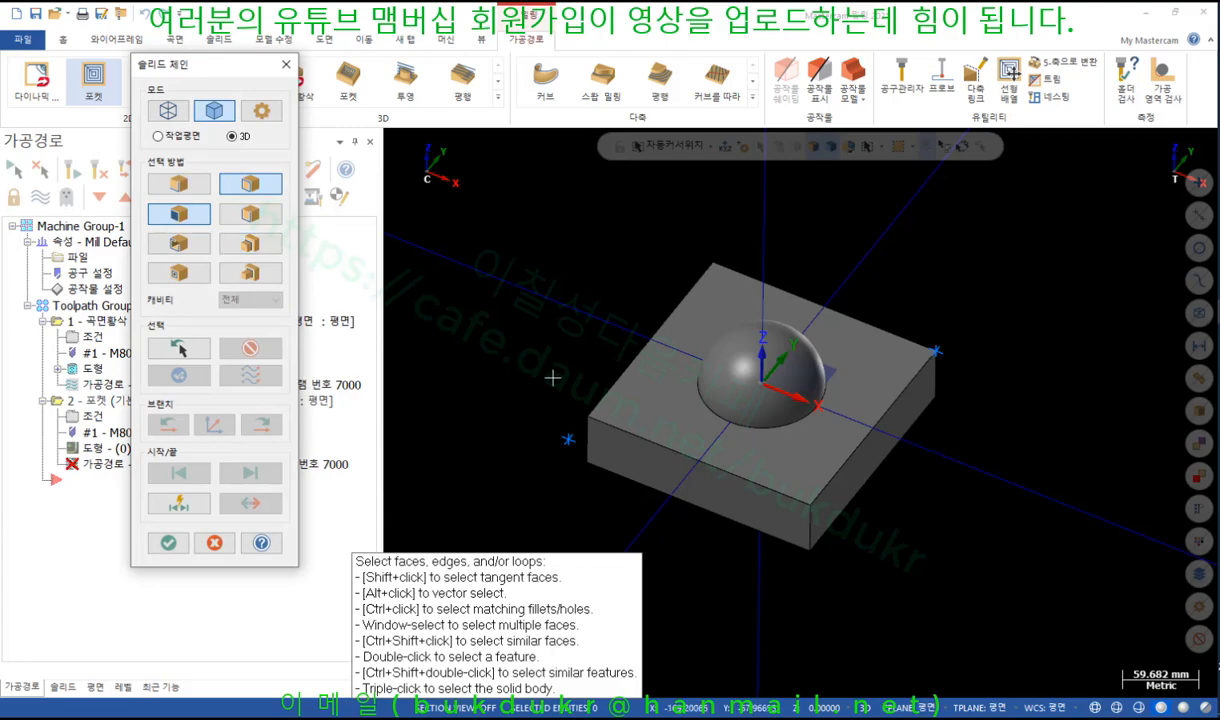
{"action": "left_click", "coordinate": [790, 498]}
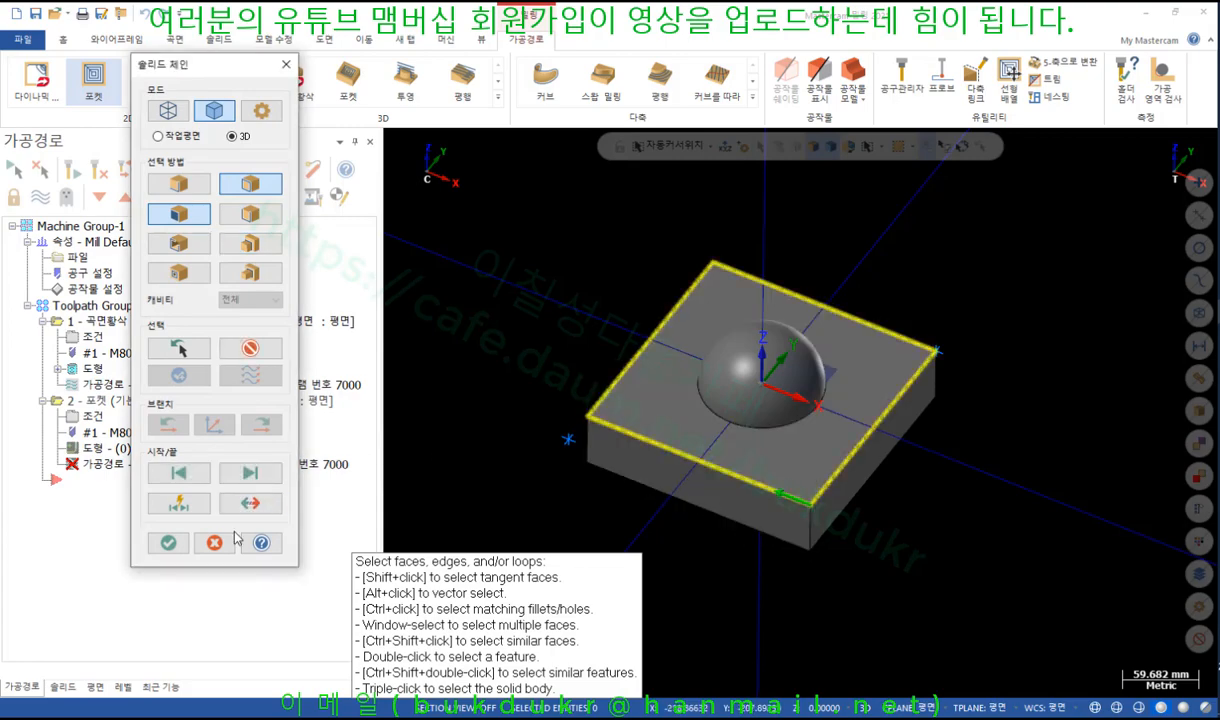
{"action": "left_click", "coordinate": [168, 542]}
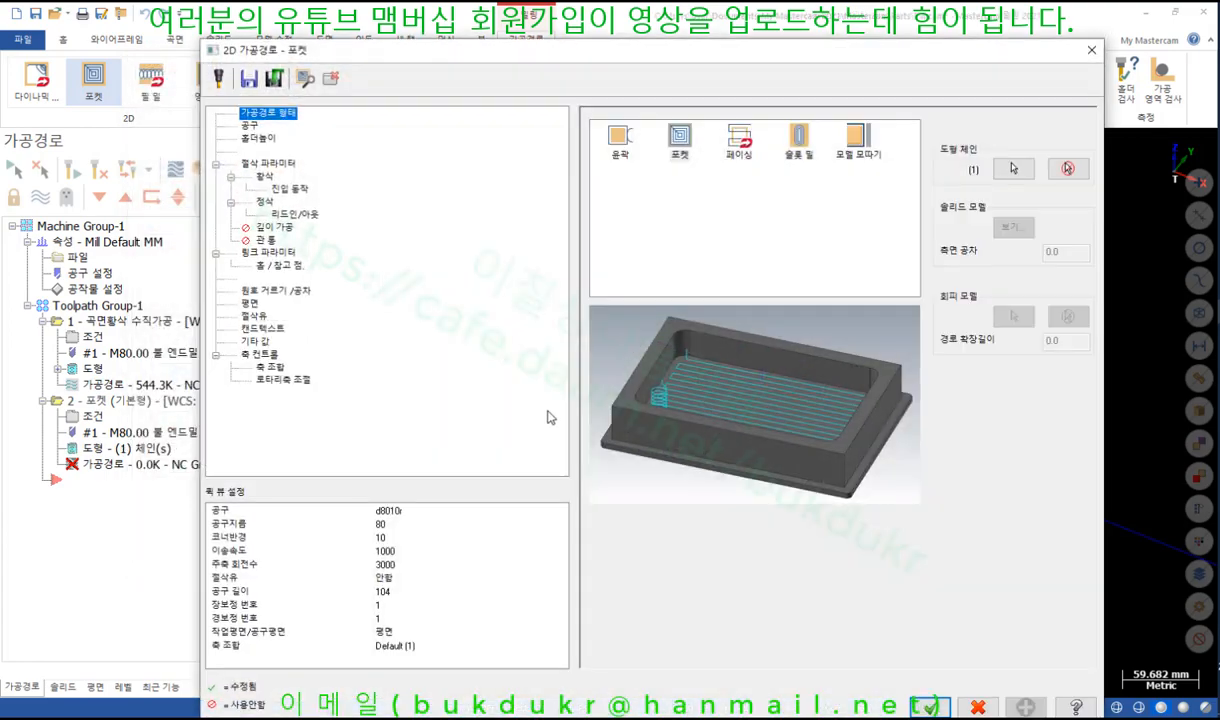
Step: Review the pocket operation's tool settings, and set the pocket type to facing (표면가공) in the cut parameters
{"action": "left_click", "coordinate": [243, 126]}
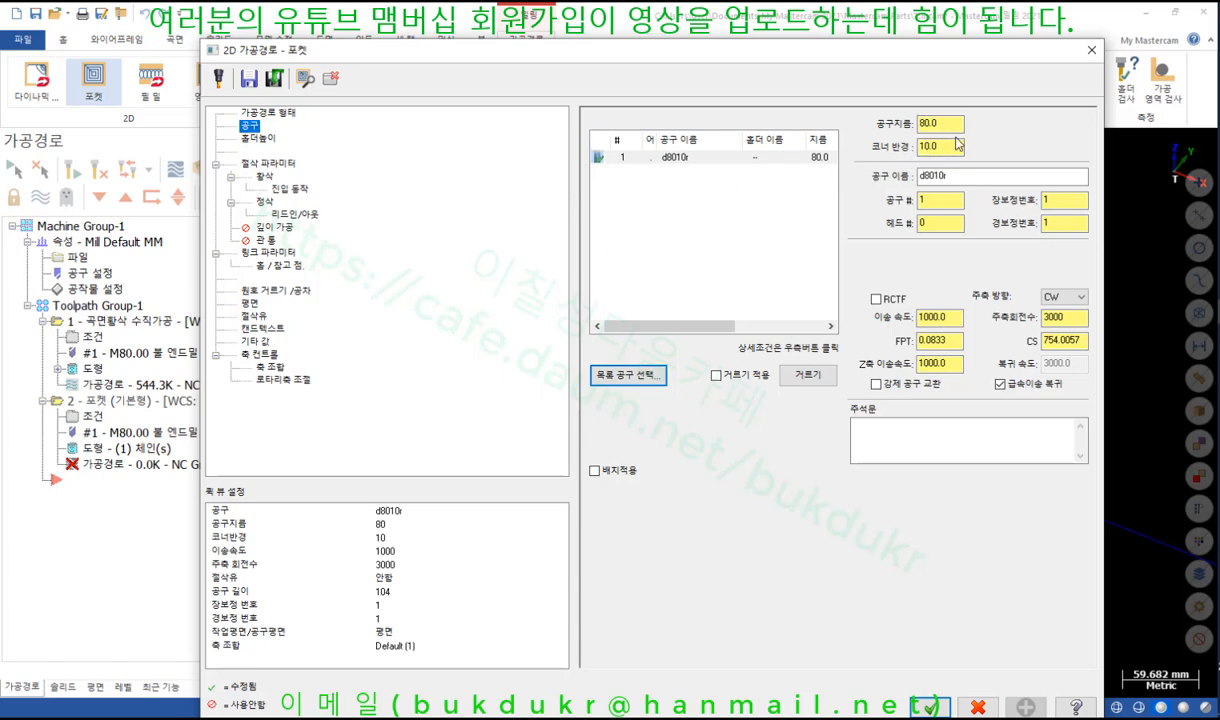
{"action": "left_click", "coordinate": [283, 166]}
{"action": "left_click", "coordinate": [980, 150]}
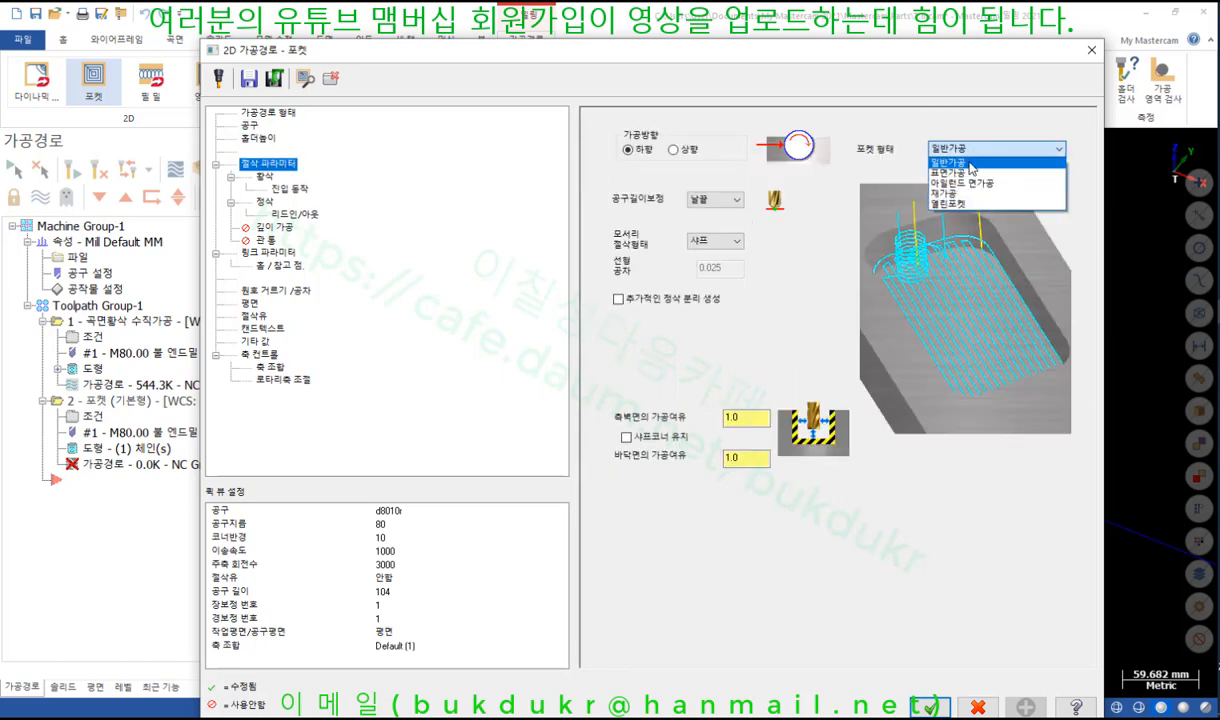
{"action": "left_click", "coordinate": [960, 173]}
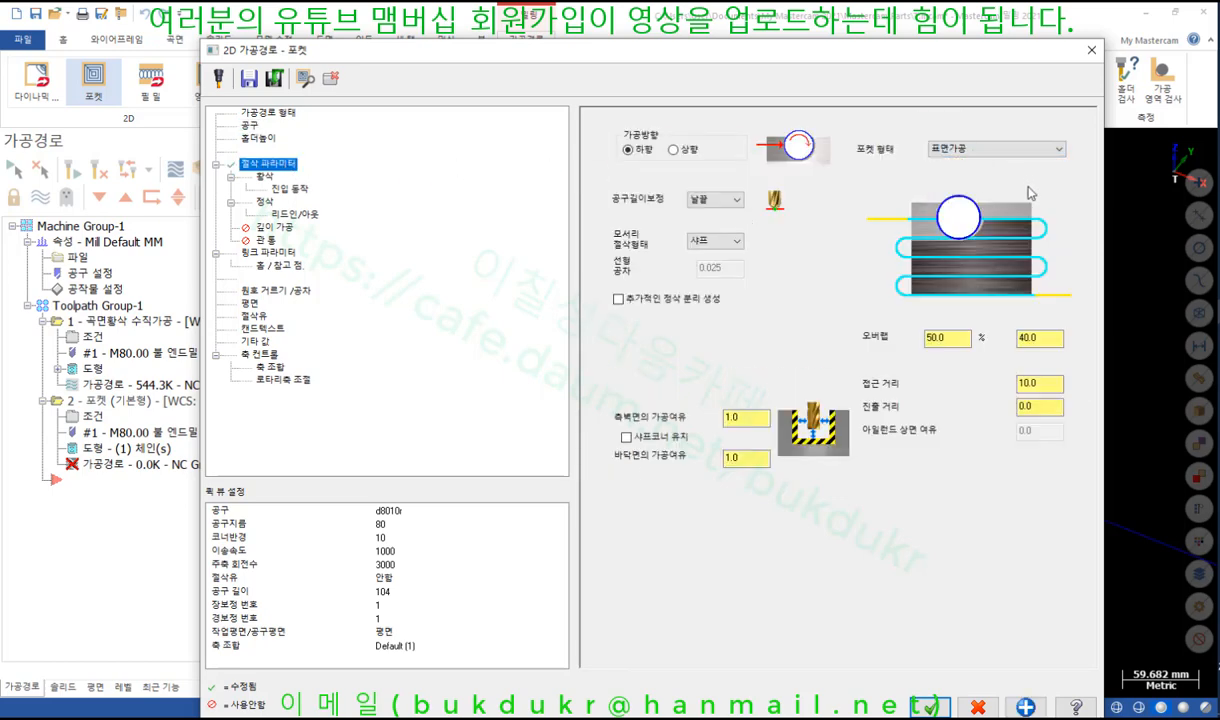
Step: Set the pocket facing overlap to 80, the approach distance to 0, and the wall and floor stock allowances to 0
{"action": "left_click", "coordinate": [955, 339]}
{"action": "left_click", "coordinate": [1043, 339]}
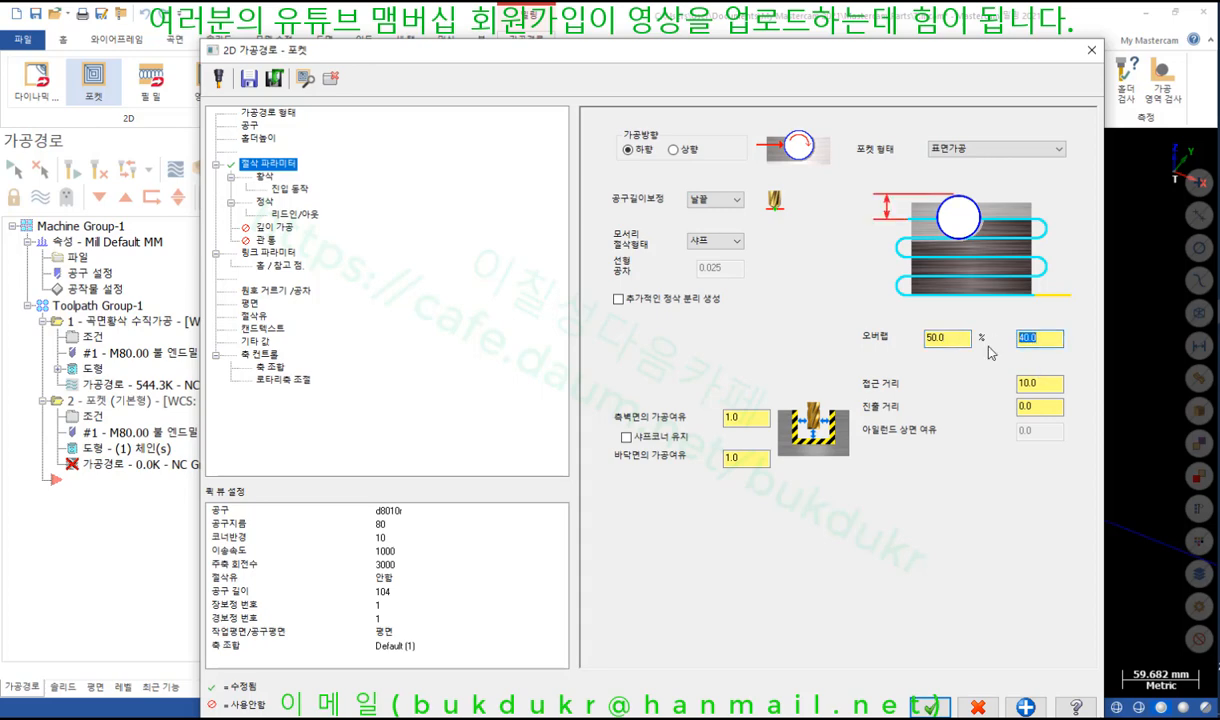
{"action": "type", "text": "80"}
{"action": "key", "text": "Tab"}
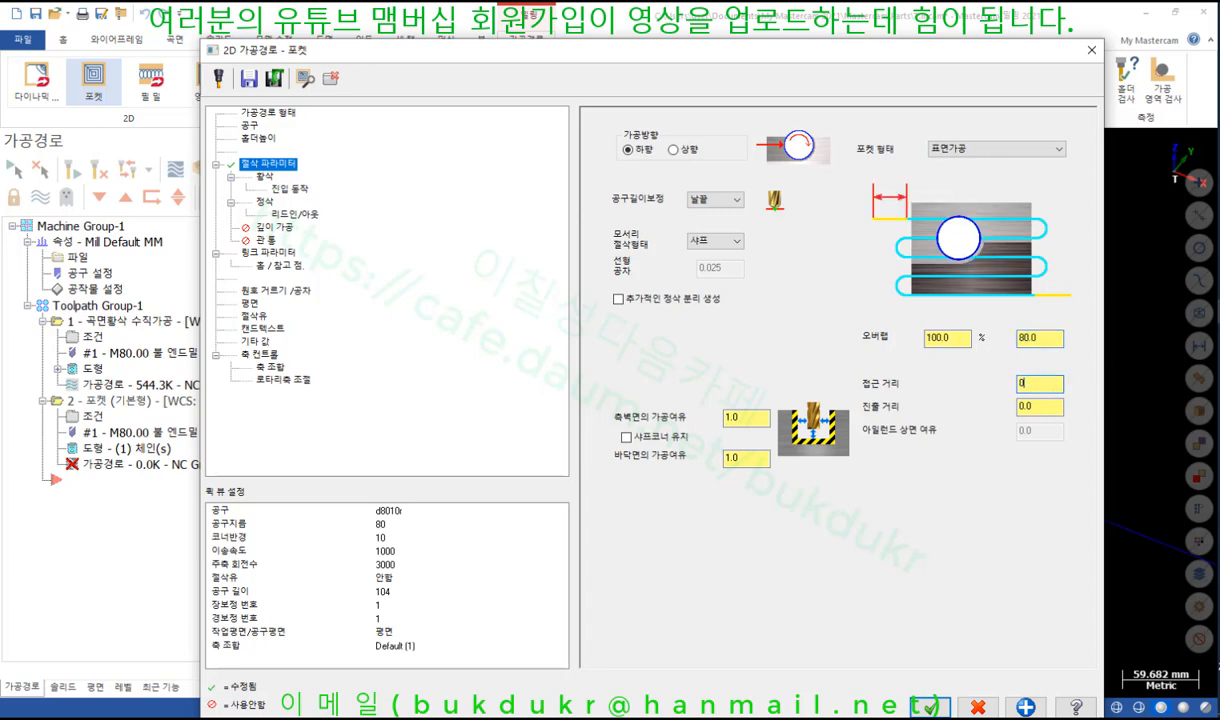
{"action": "type", "text": "0"}
{"action": "left_click", "coordinate": [740, 418]}
{"action": "type", "text": "0"}
{"action": "key", "text": "Tab"}
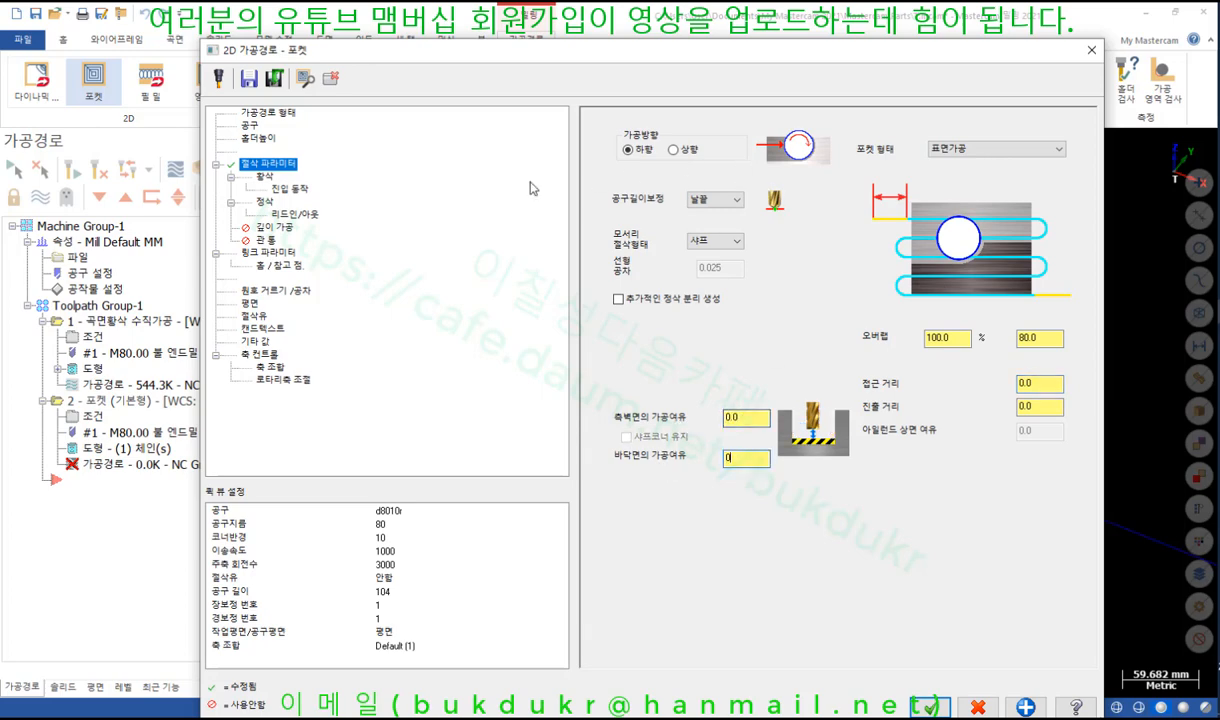
{"action": "type", "text": "0"}
Step: Set the pocket roughing method to true spiral (트루나선형절삭) with a stepover distance of 10
{"action": "left_click", "coordinate": [268, 178]}
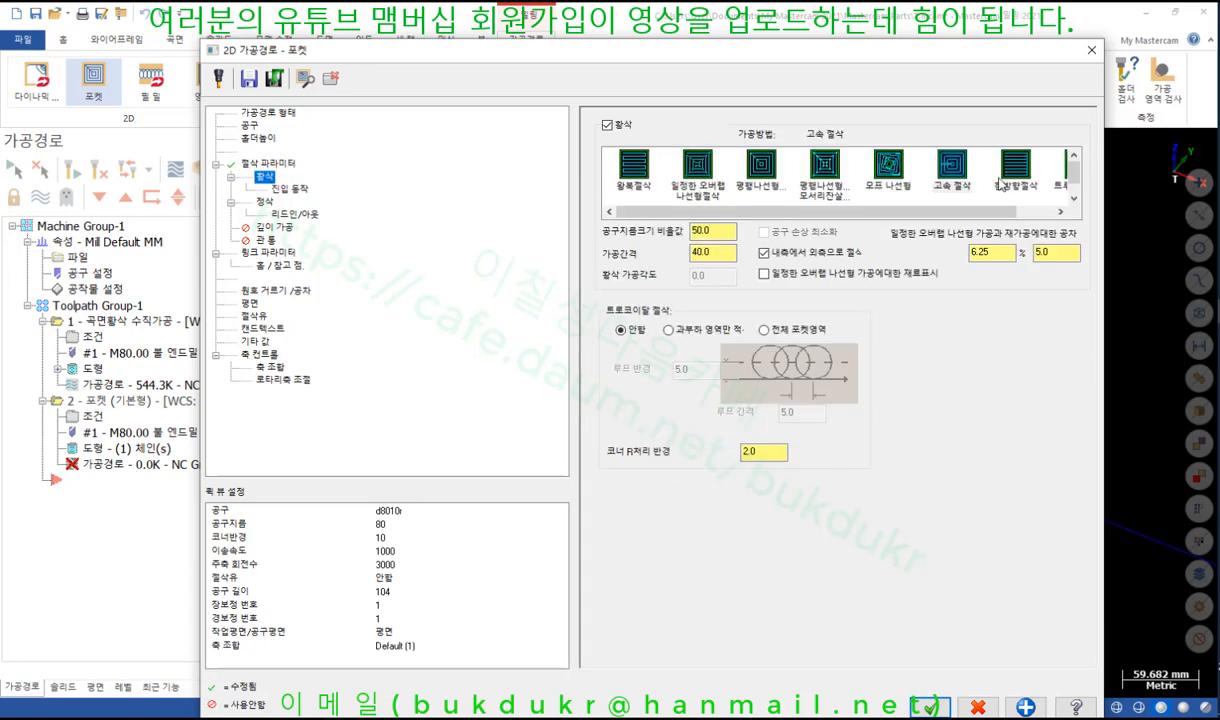
{"action": "left_click_drag", "start_coordinate": [985, 211], "coordinate": [1038, 217]}
{"action": "left_click", "coordinate": [1044, 172]}
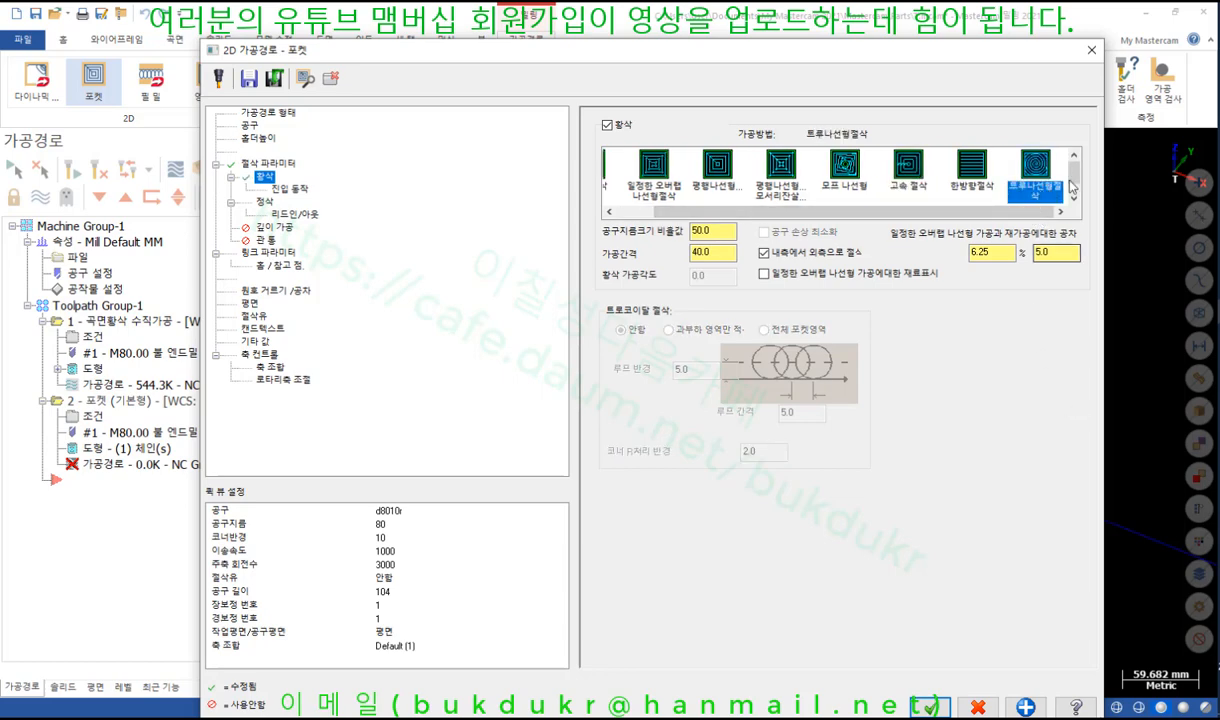
{"action": "left_click", "coordinate": [717, 231]}
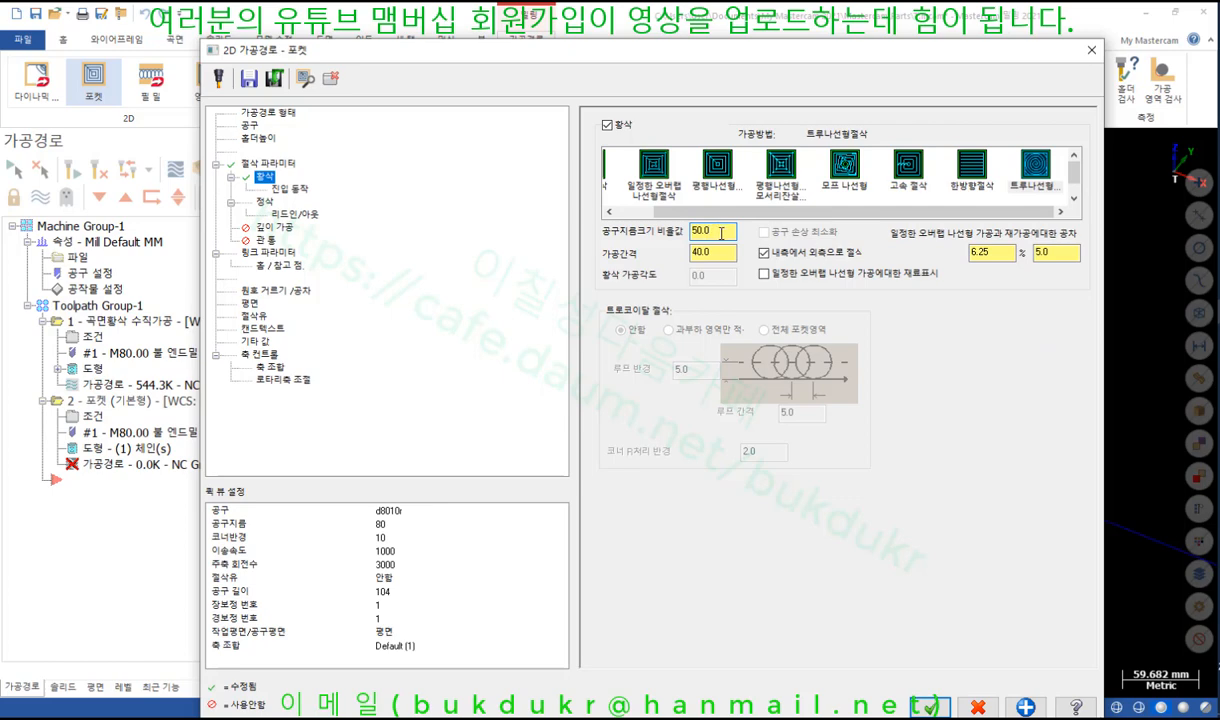
{"action": "key", "text": "Tab"}
{"action": "type", "text": "10"}
{"action": "key", "text": "Return"}
Step: Set the pocket's entry motion to none (안함) and disable its finish passes
{"action": "left_click", "coordinate": [291, 189]}
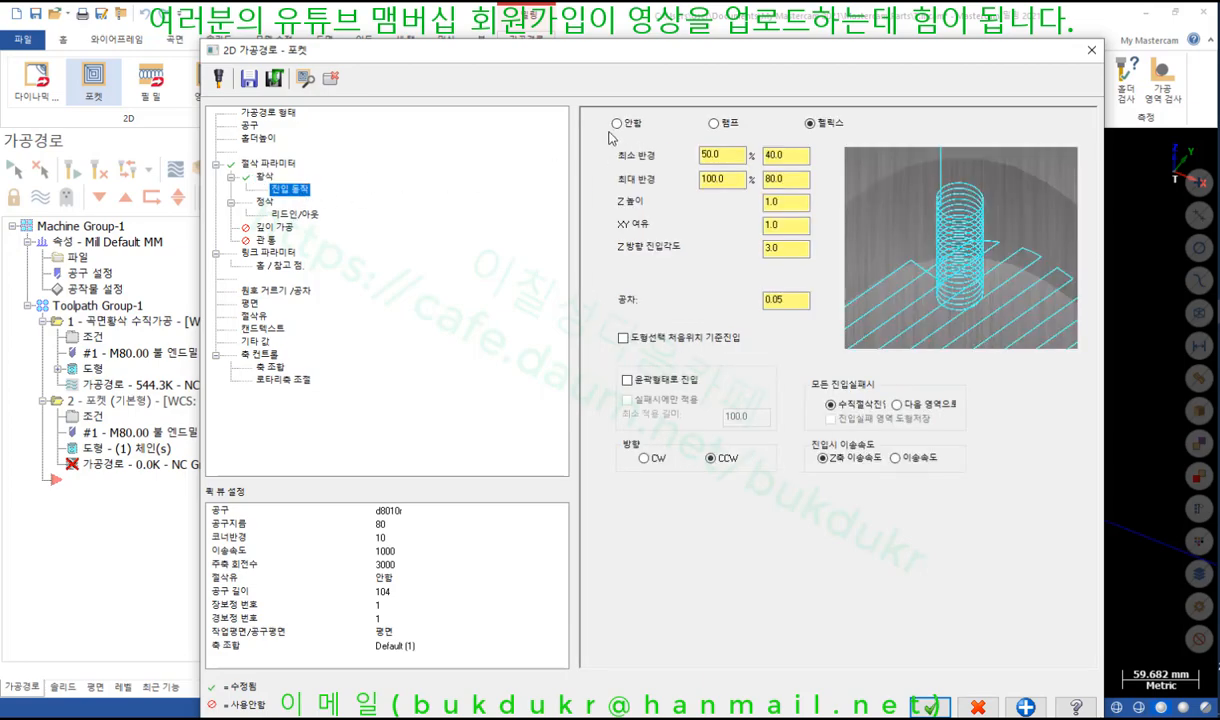
{"action": "left_click", "coordinate": [617, 123]}
{"action": "left_click", "coordinate": [264, 202]}
{"action": "left_click", "coordinate": [602, 121]}
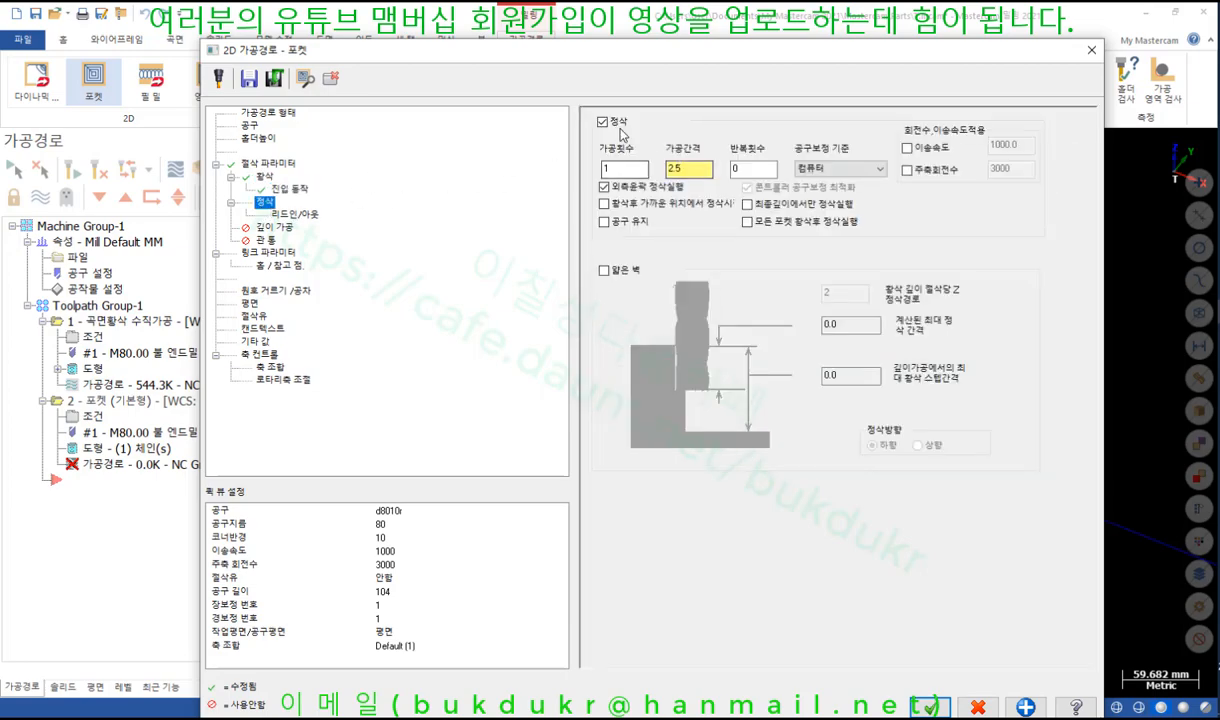
Step: Set the pocket's top of stock and depth to 60 in the linking parameters, and generate the facing toolpath
{"action": "left_click", "coordinate": [268, 252]}
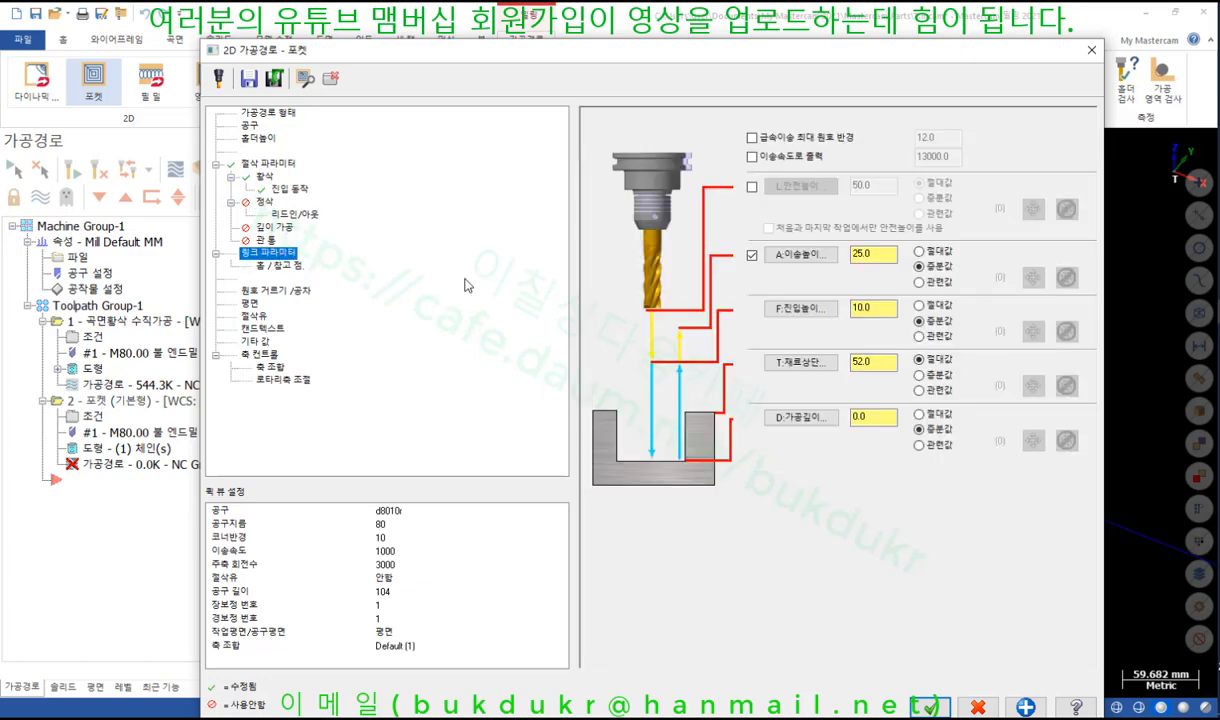
{"action": "double_click", "coordinate": [884, 363]}
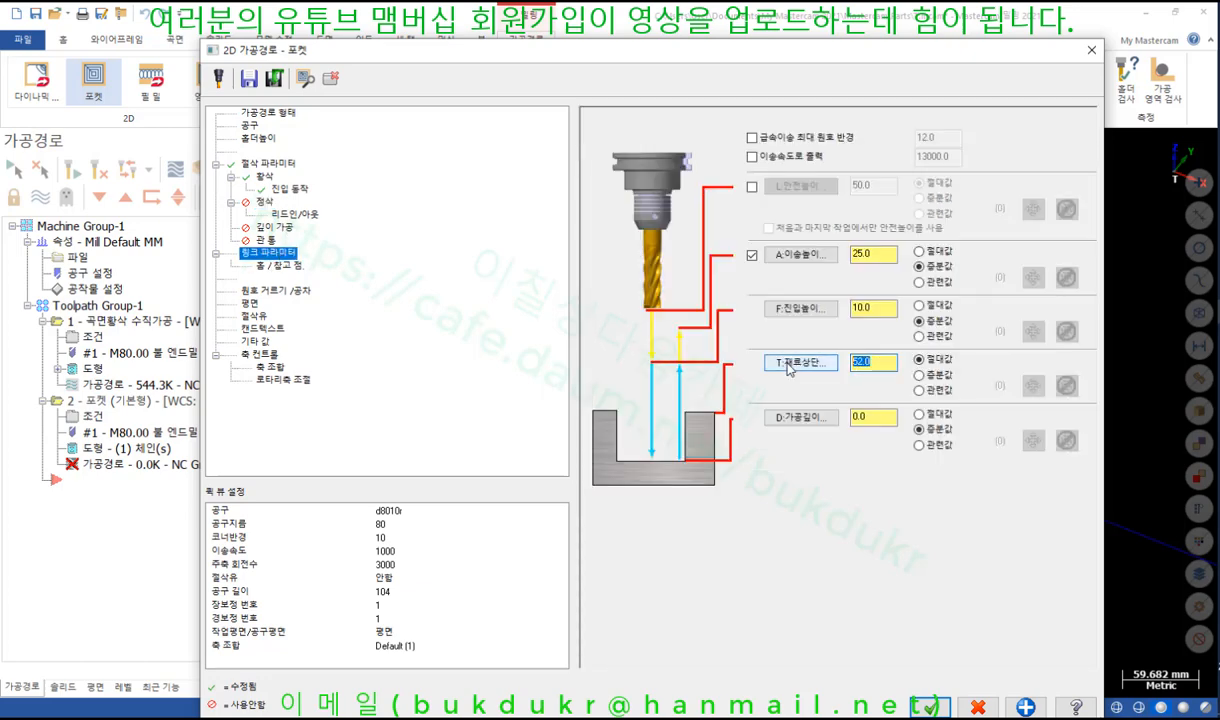
{"action": "type", "text": "60"}
{"action": "key", "text": "Tab"}
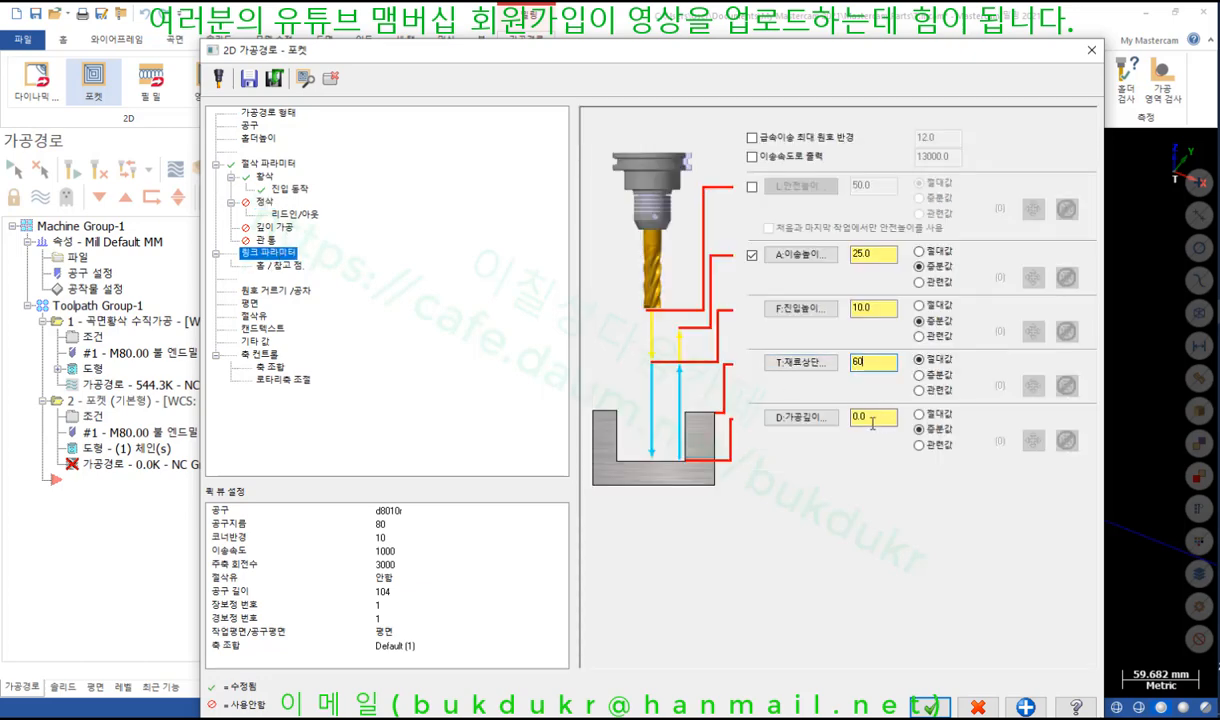
{"action": "type", "text": "60"}
{"action": "left_click", "coordinate": [886, 309]}
{"action": "left_click", "coordinate": [889, 256]}
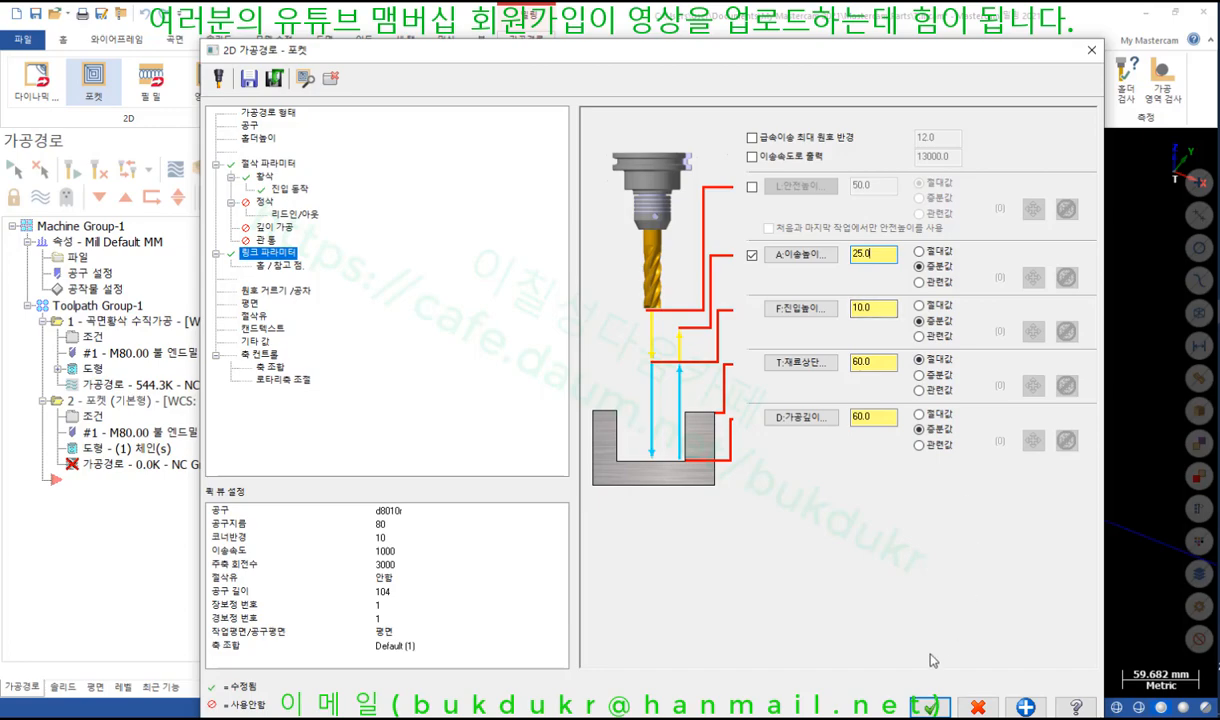
{"action": "left_click", "coordinate": [933, 708]}
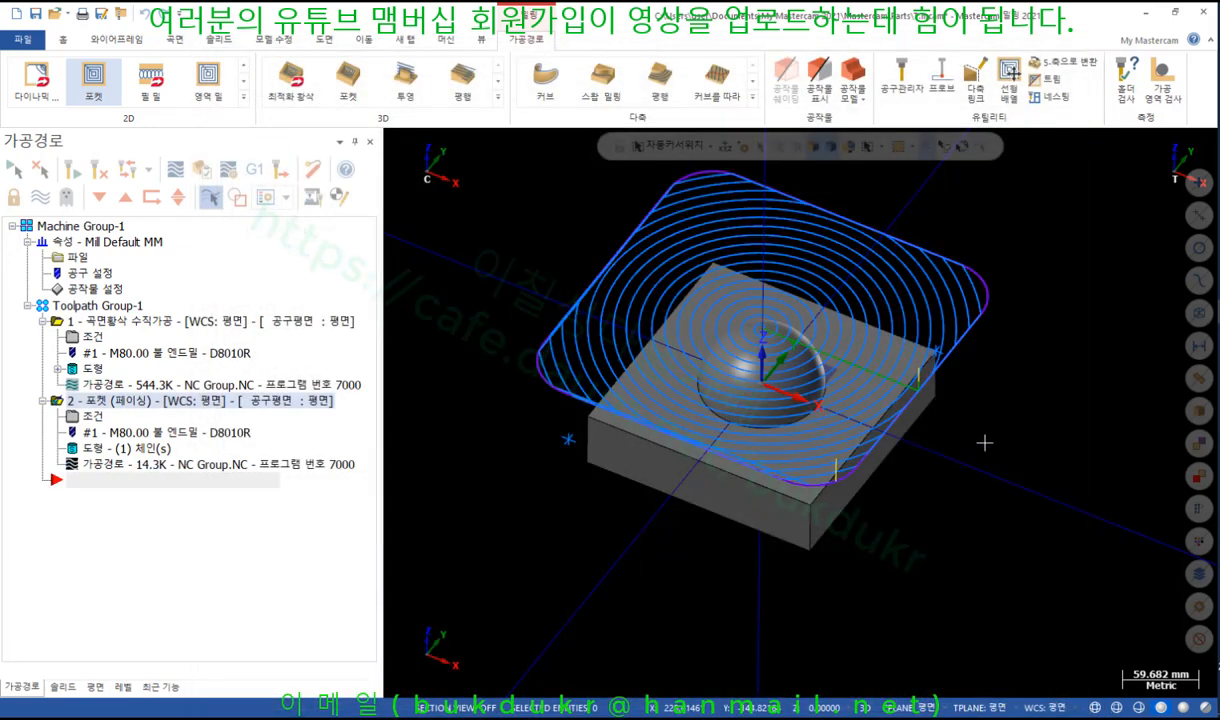
Step: Backplot the pocket facing toolpath in the top view to check where the tool enters and how it moves
{"action": "right_click", "coordinate": [897, 345]}
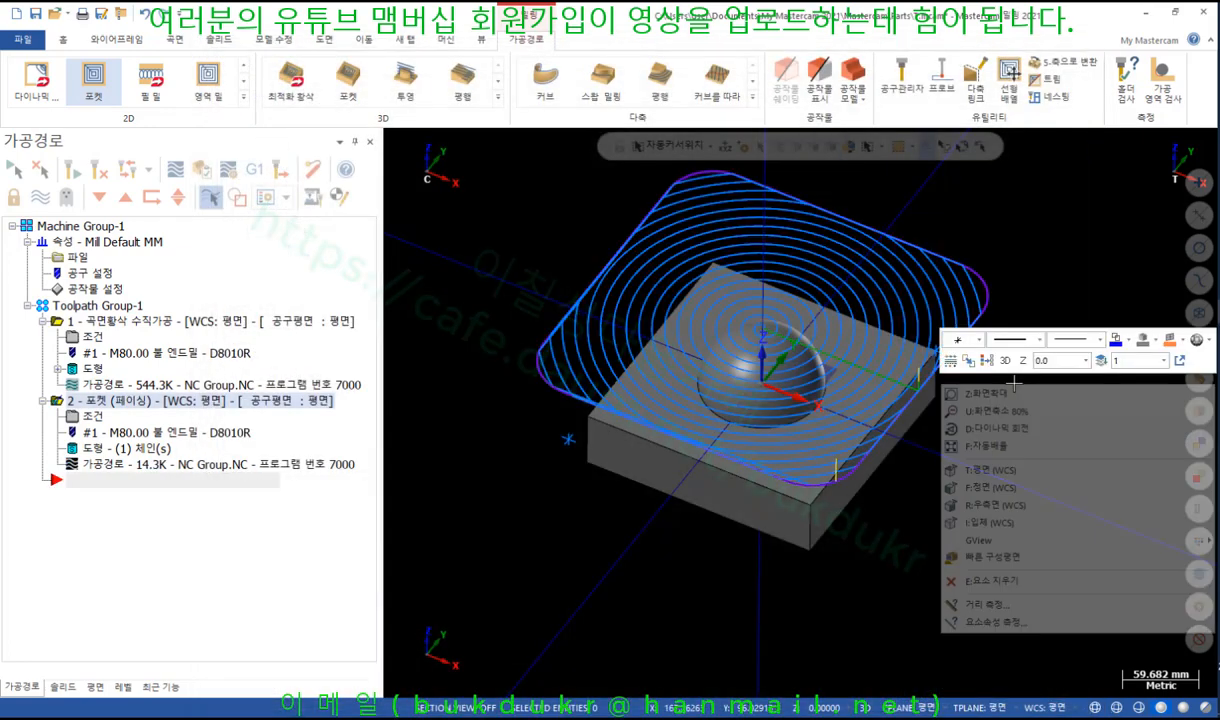
{"action": "left_click", "coordinate": [1015, 470]}
{"action": "key", "text": "alt+1"}
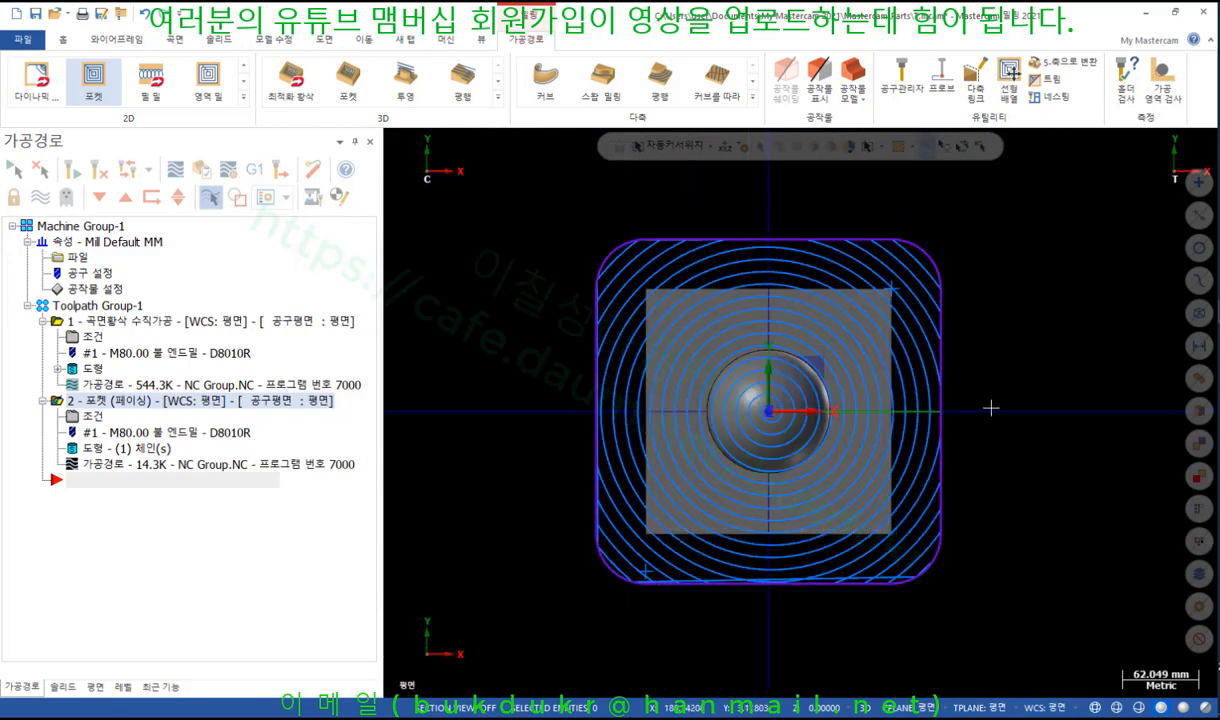
{"action": "left_click", "coordinate": [117, 465]}
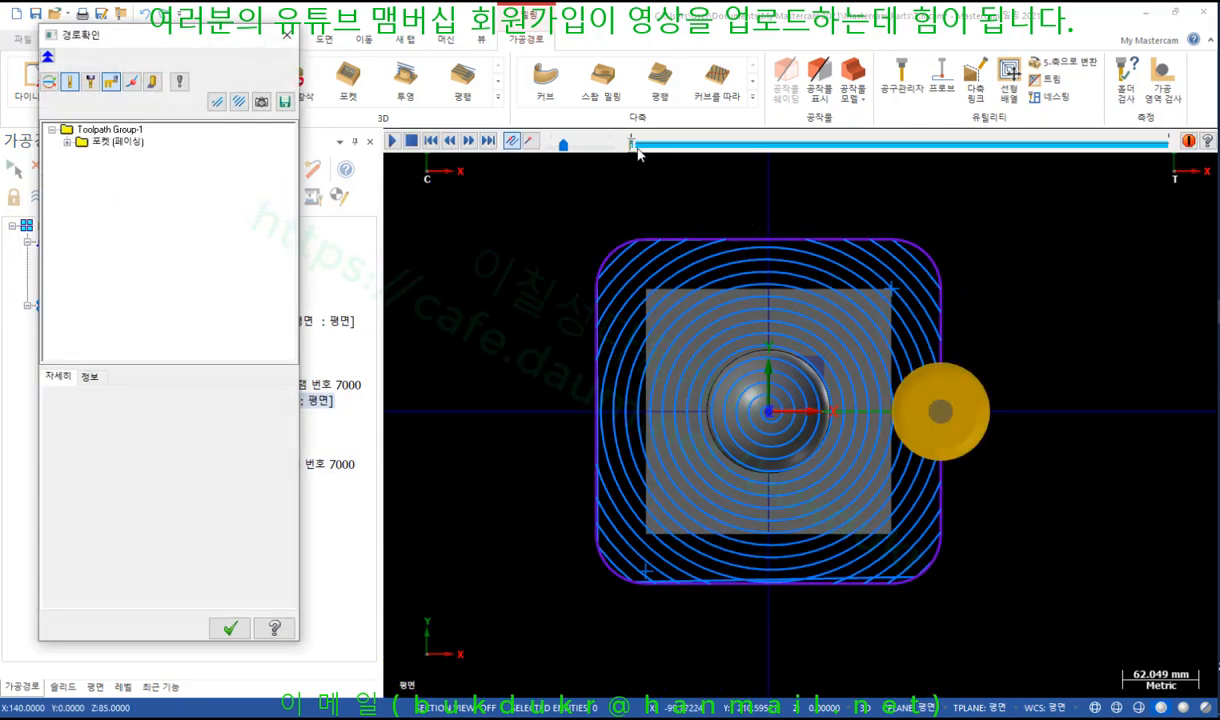
{"action": "left_click", "coordinate": [633, 144]}
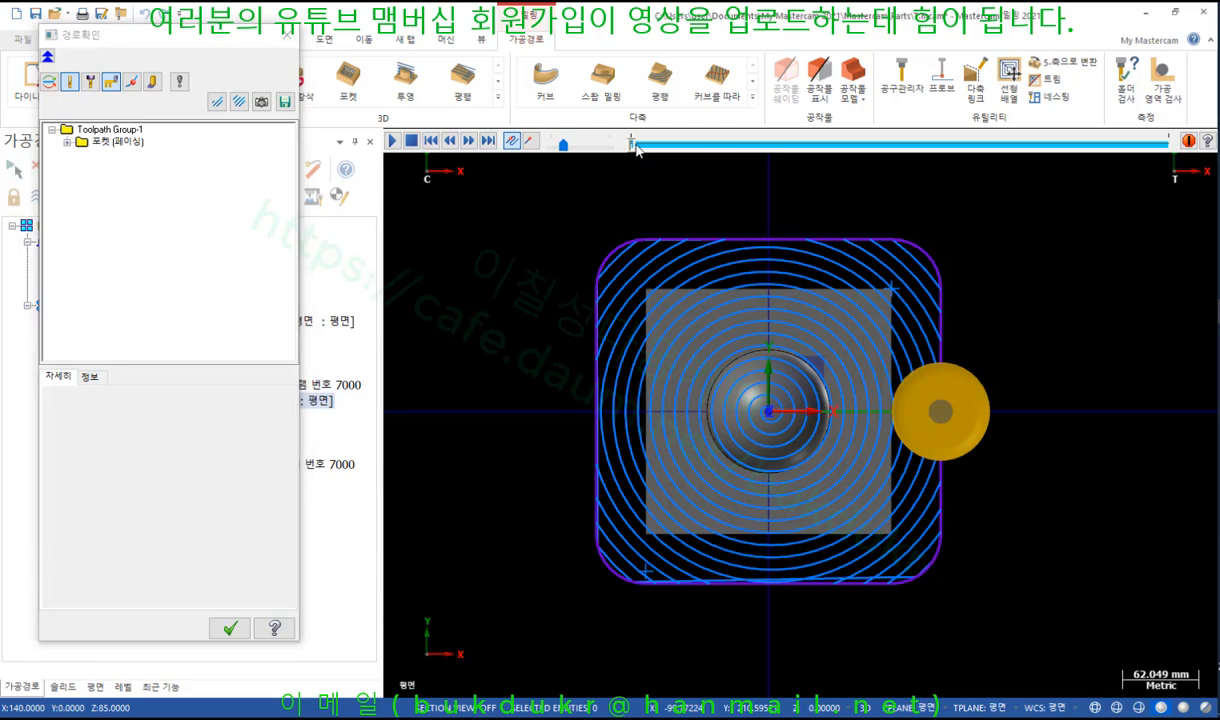
{"action": "left_click_drag", "start_coordinate": [635, 148], "coordinate": [1121, 199]}
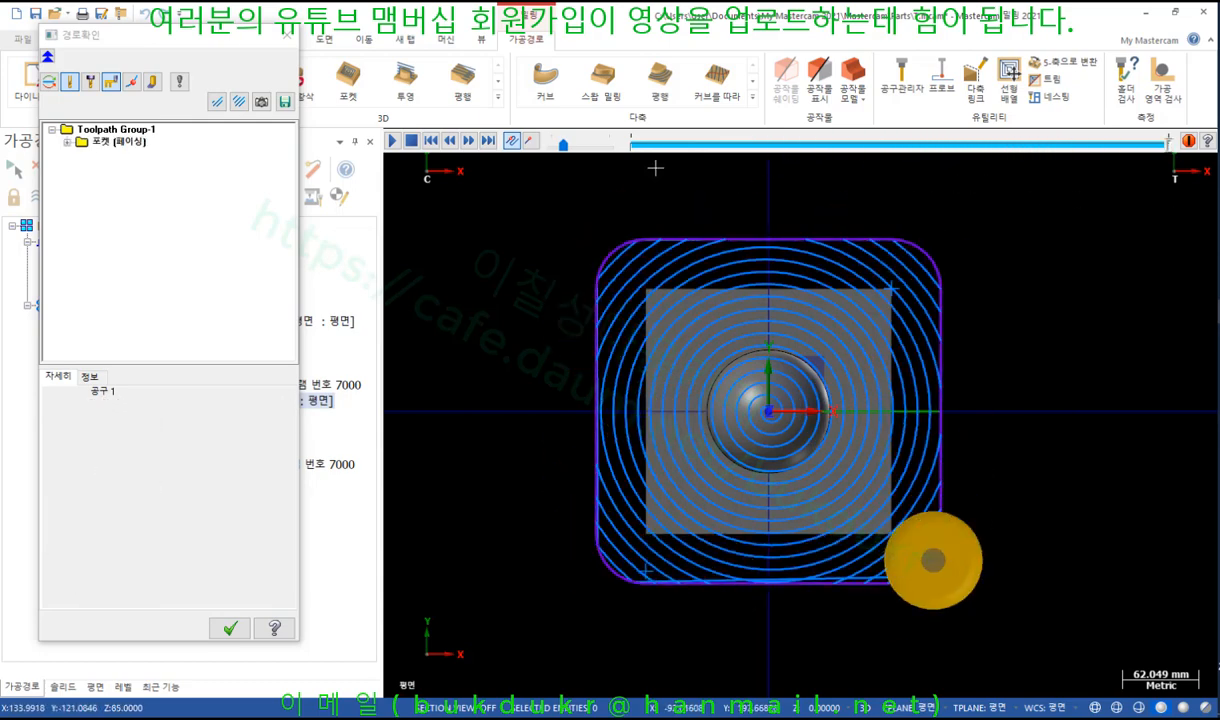
{"action": "left_click_drag", "start_coordinate": [1166, 145], "coordinate": [619, 147]}
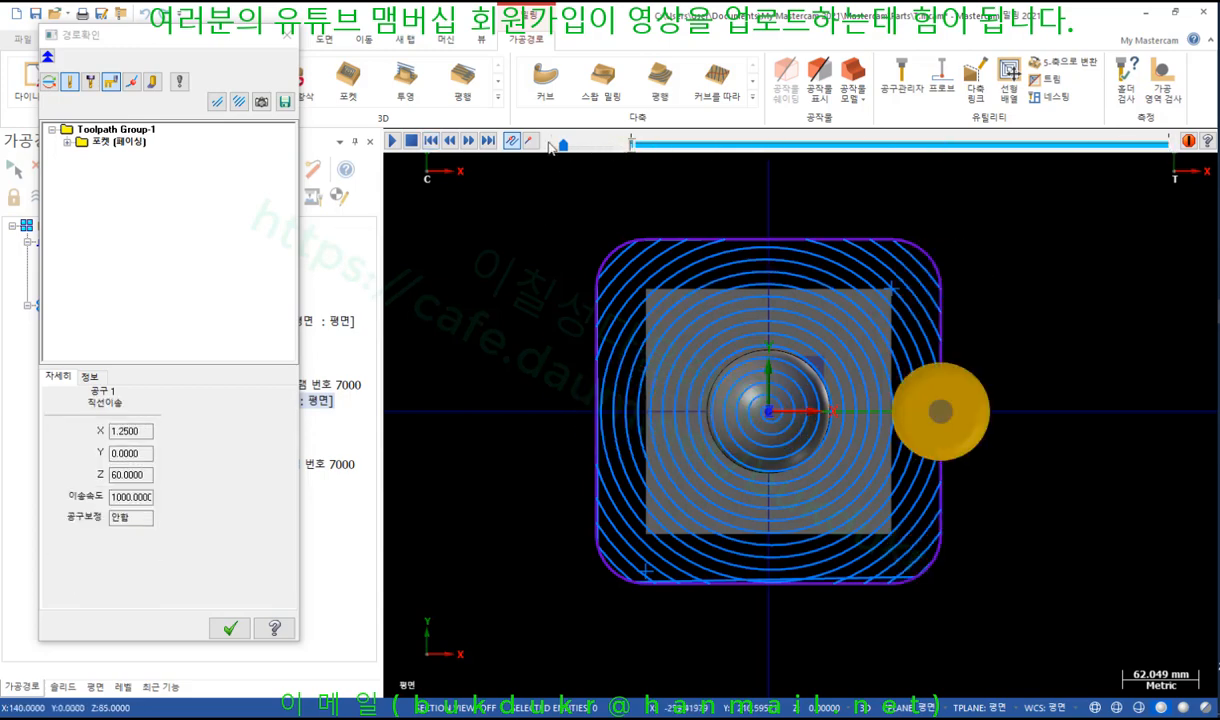
{"action": "left_click", "coordinate": [393, 141]}
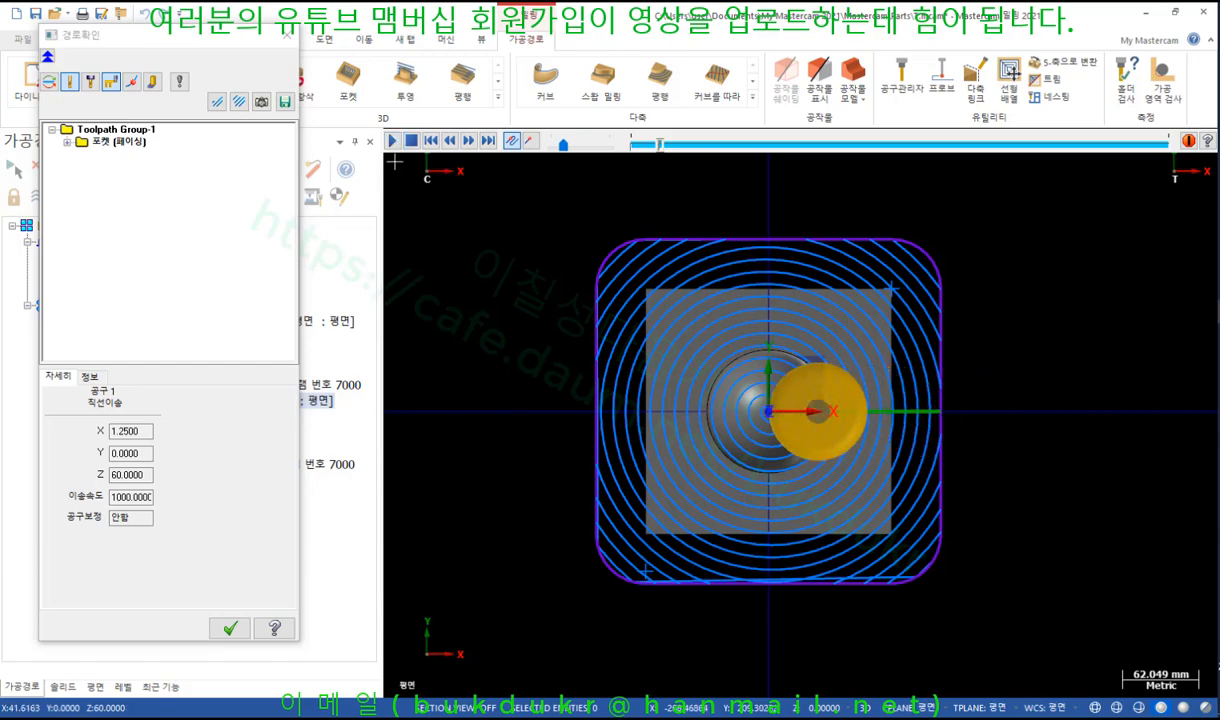
{"action": "left_click", "coordinate": [229, 628]}
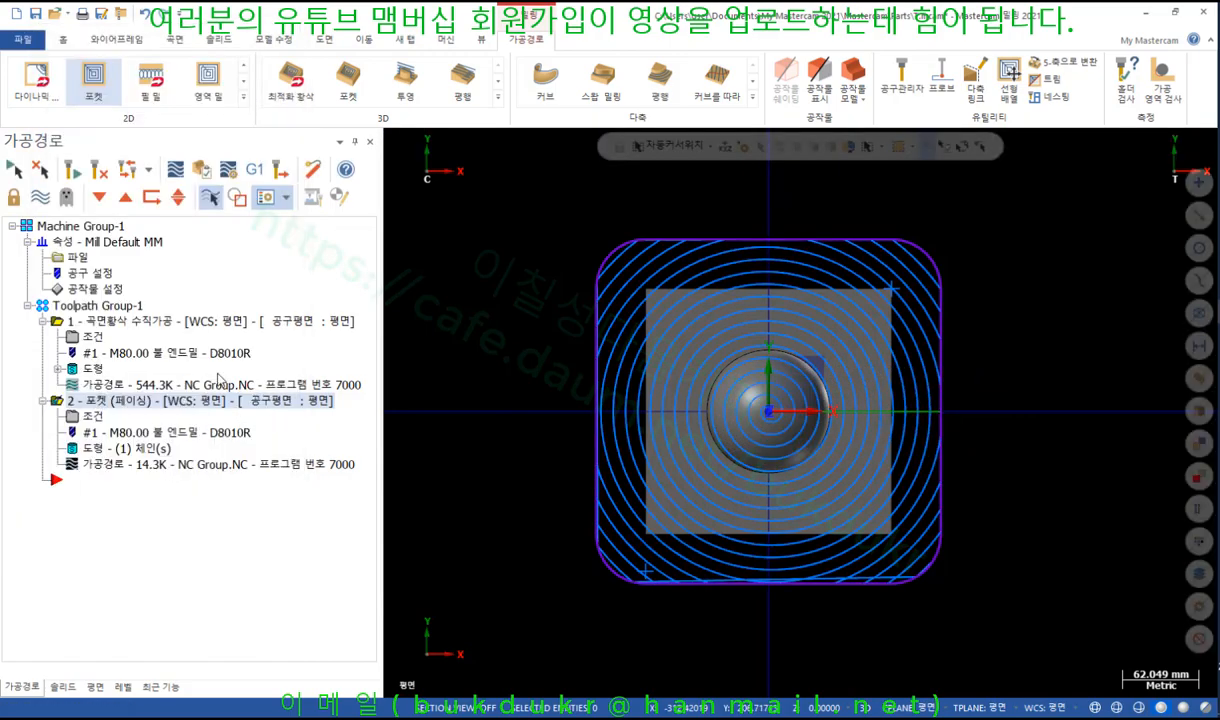
Step: Turn off cutting from inside to outside (내측에서 외측으로 절삭) in the pocket's roughing settings and regenerate the toolpath
{"action": "left_click", "coordinate": [91, 416]}
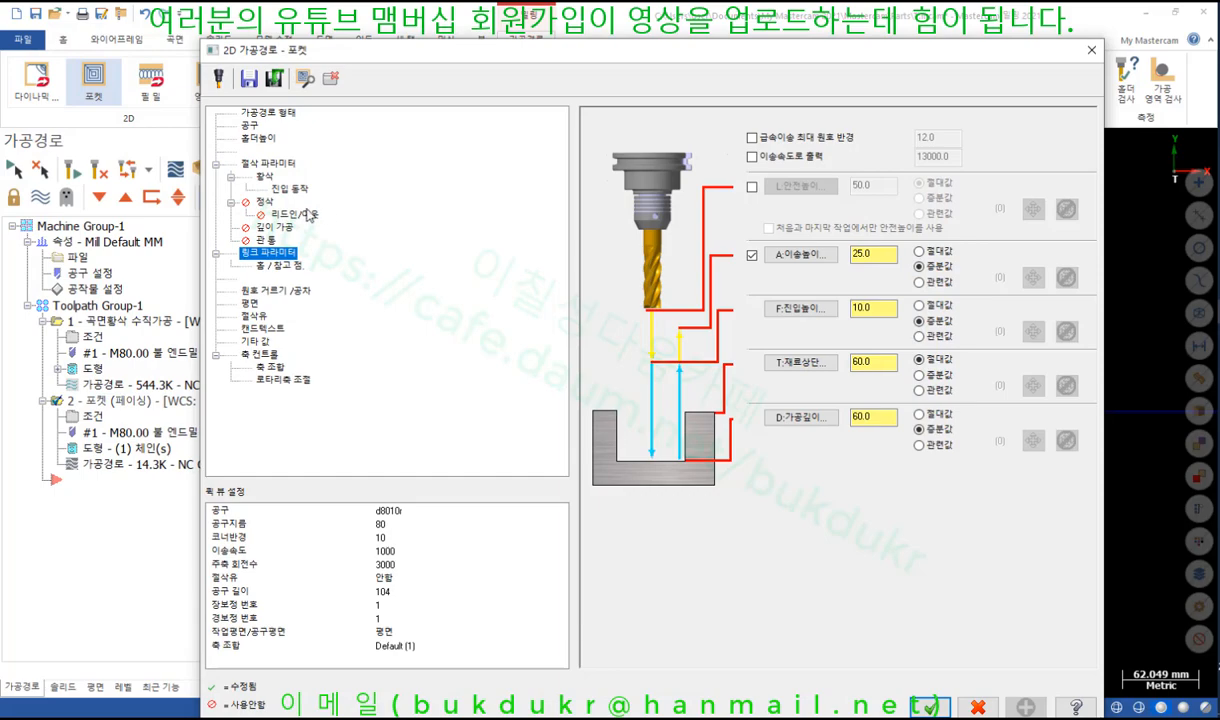
{"action": "left_click", "coordinate": [268, 163]}
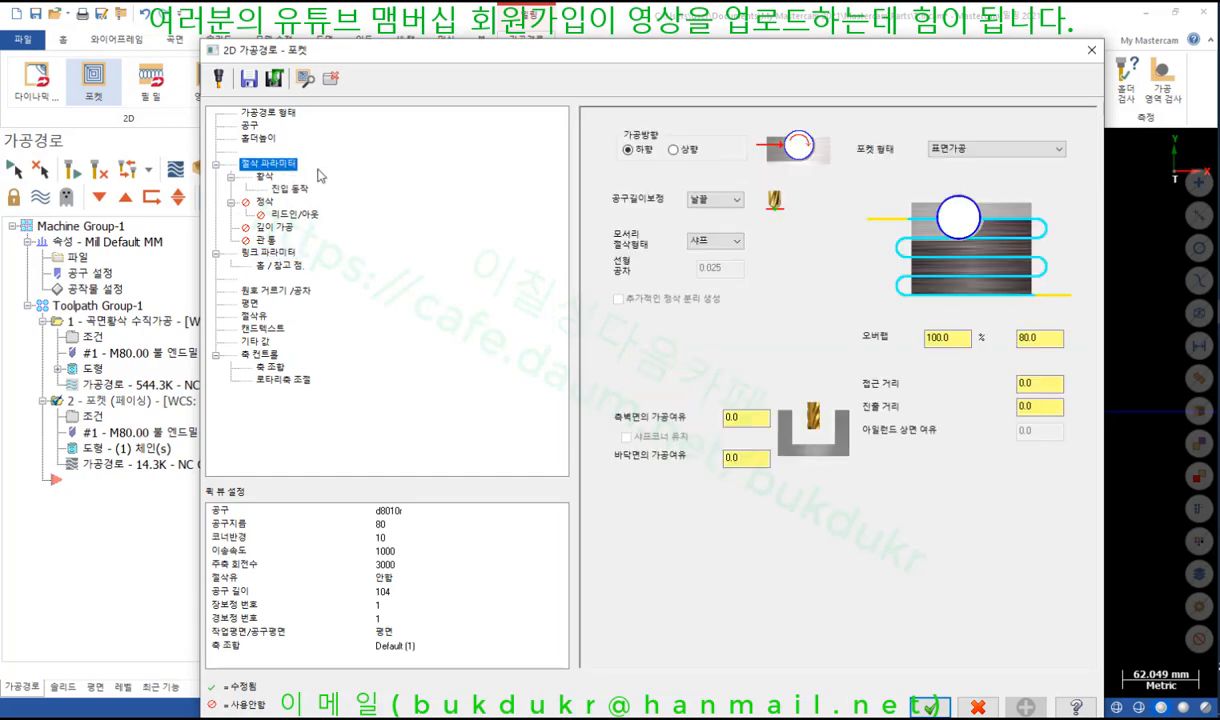
{"action": "left_click", "coordinate": [289, 191]}
{"action": "left_click", "coordinate": [263, 178]}
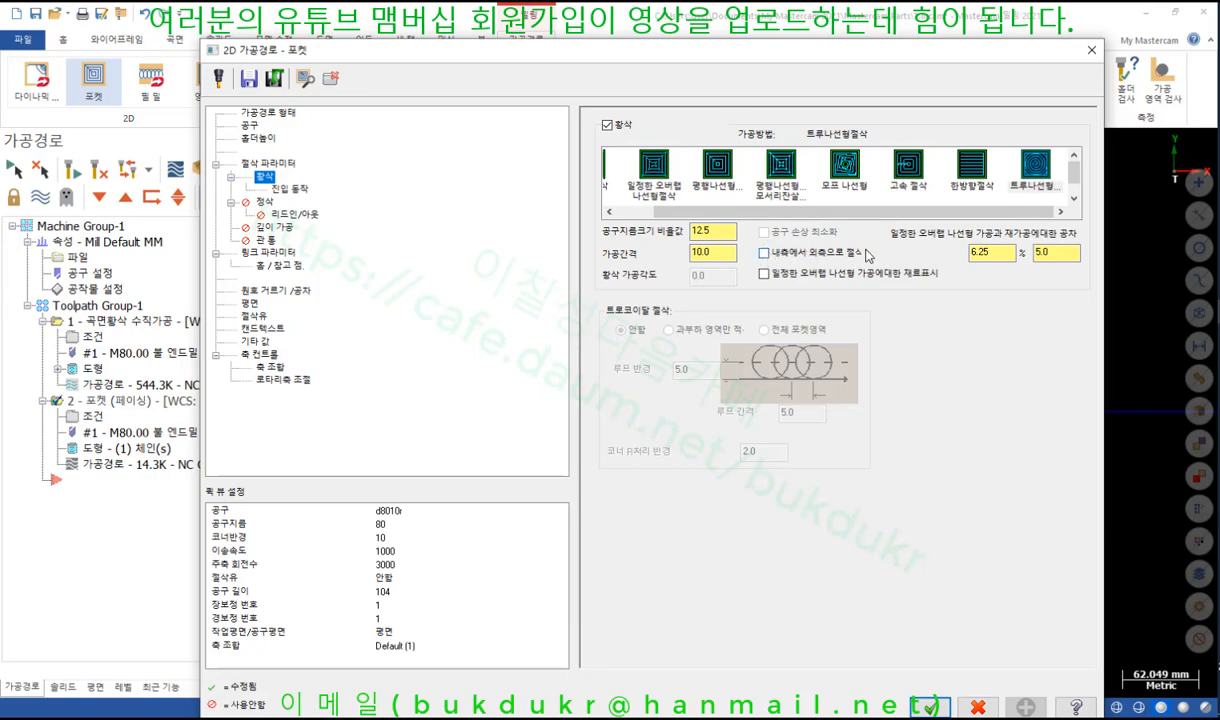
{"action": "left_click", "coordinate": [930, 707]}
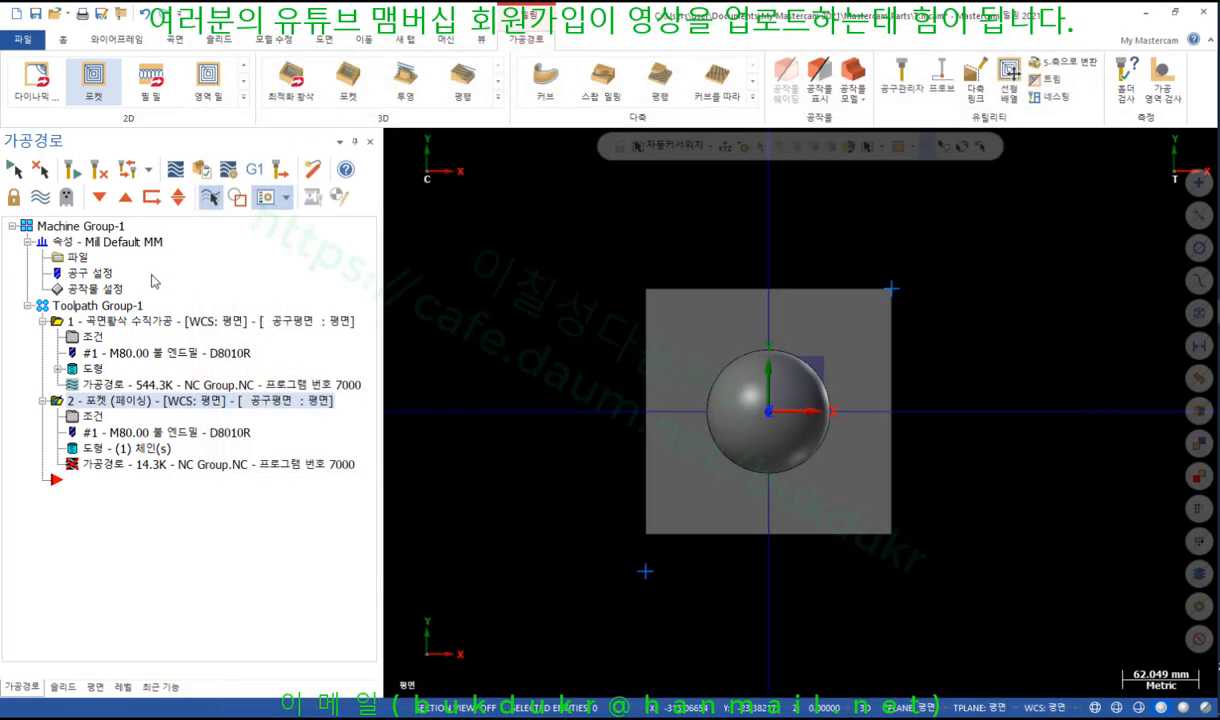
{"action": "left_click", "coordinate": [74, 171]}
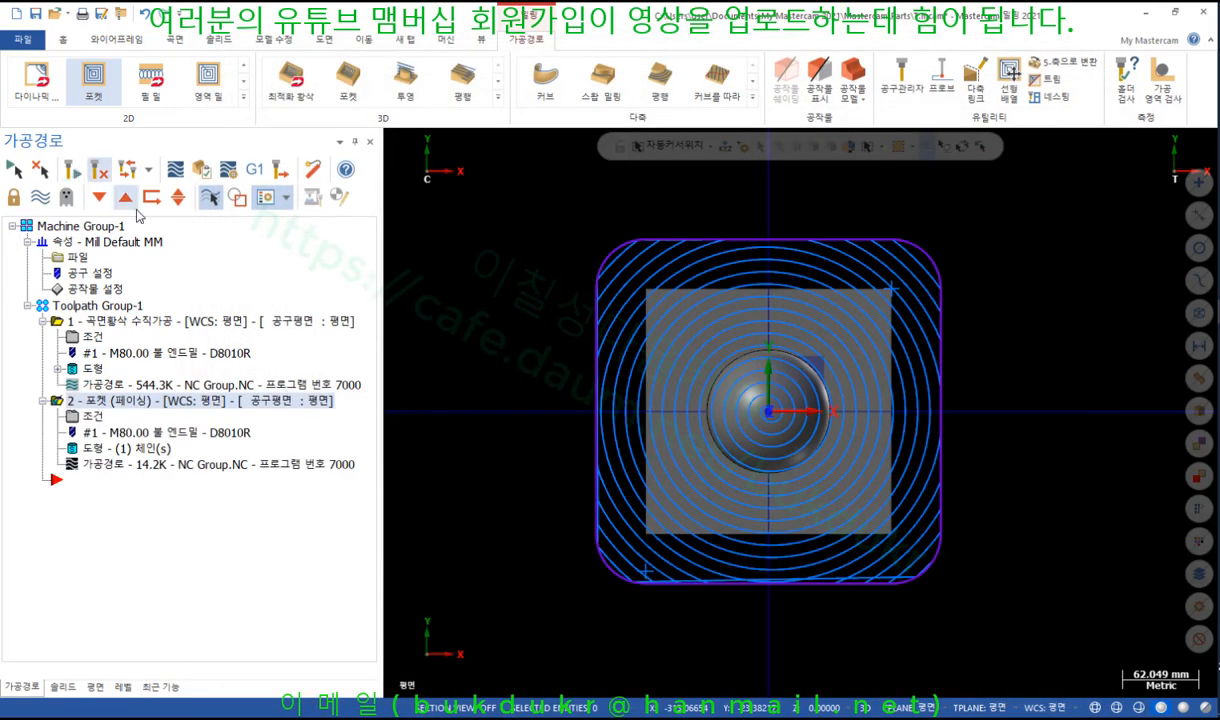
Step: Backplot the regenerated facing toolpath and examine the tool's travel around the block's outer edges
{"action": "left_click", "coordinate": [100, 463]}
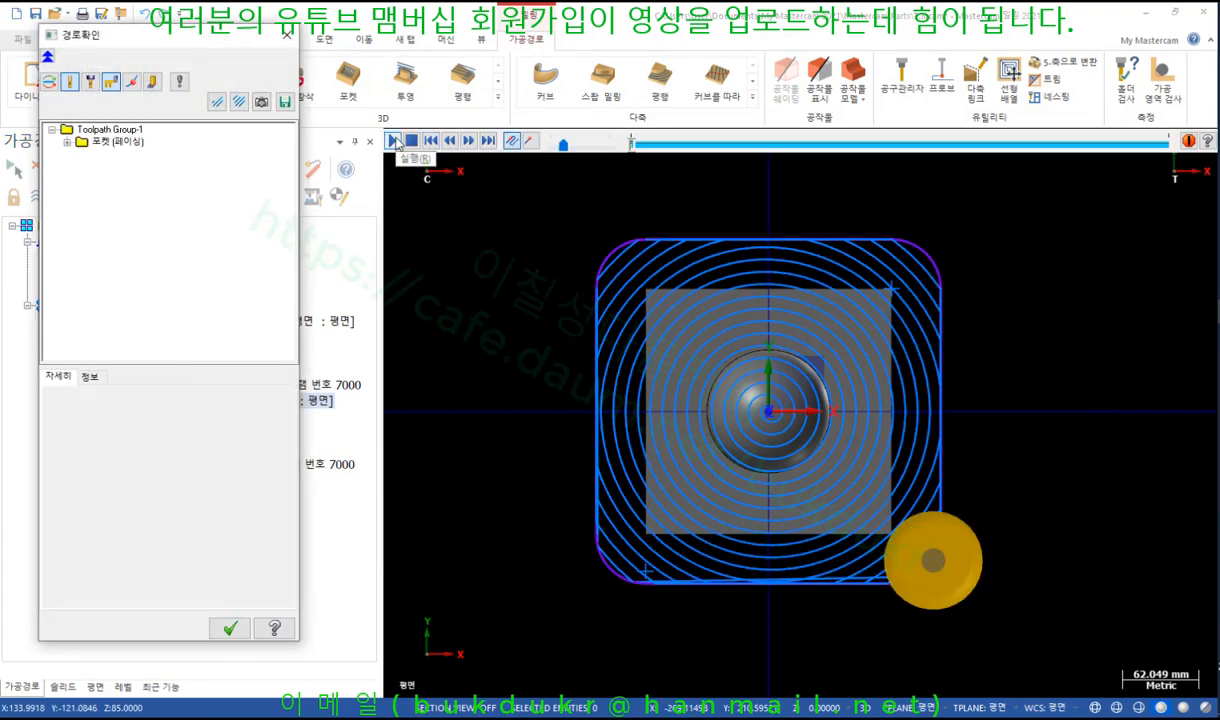
{"action": "left_click", "coordinate": [396, 142]}
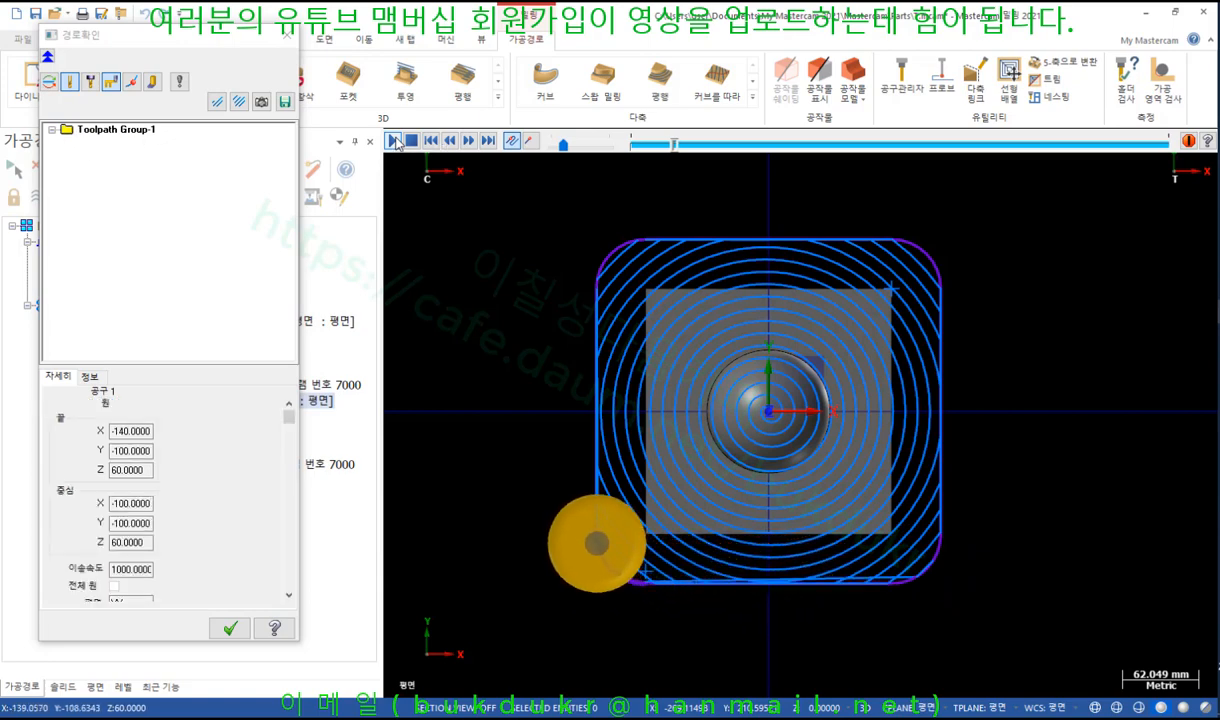
{"action": "scroll", "coordinate": [622, 498], "scroll_direction": "up", "scroll_amount": 3}
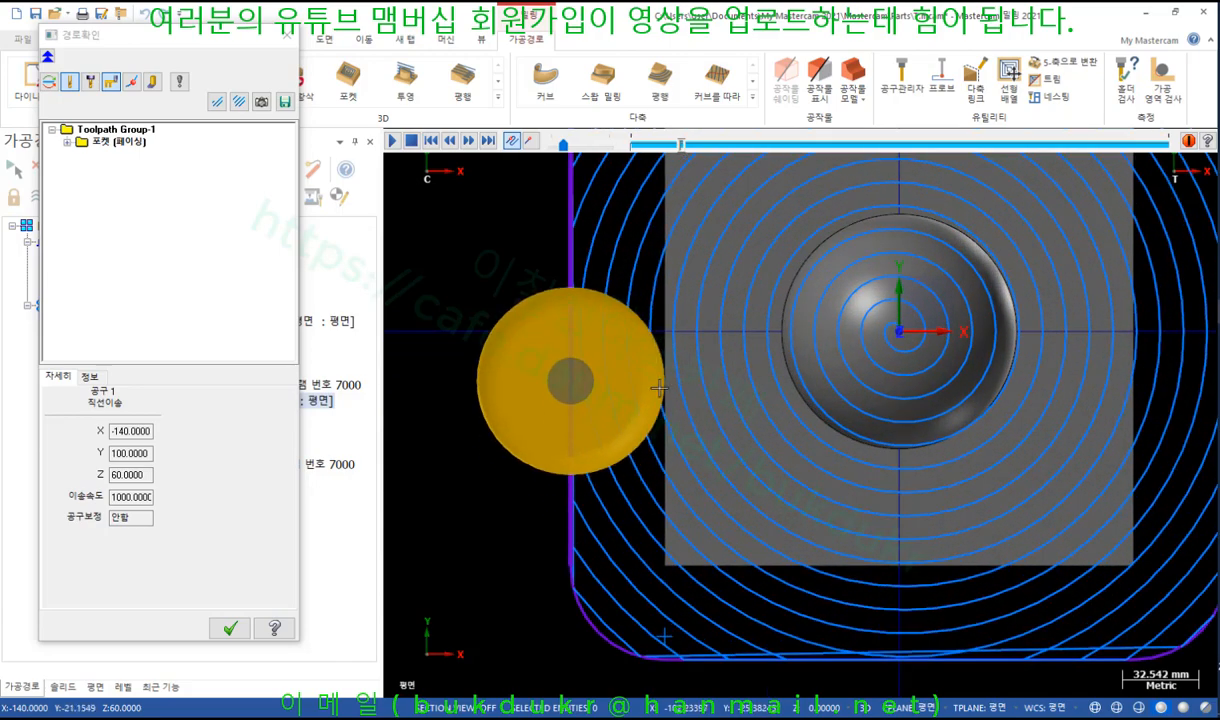
{"action": "scroll", "coordinate": [645, 282], "scroll_direction": "down", "scroll_amount": 1}
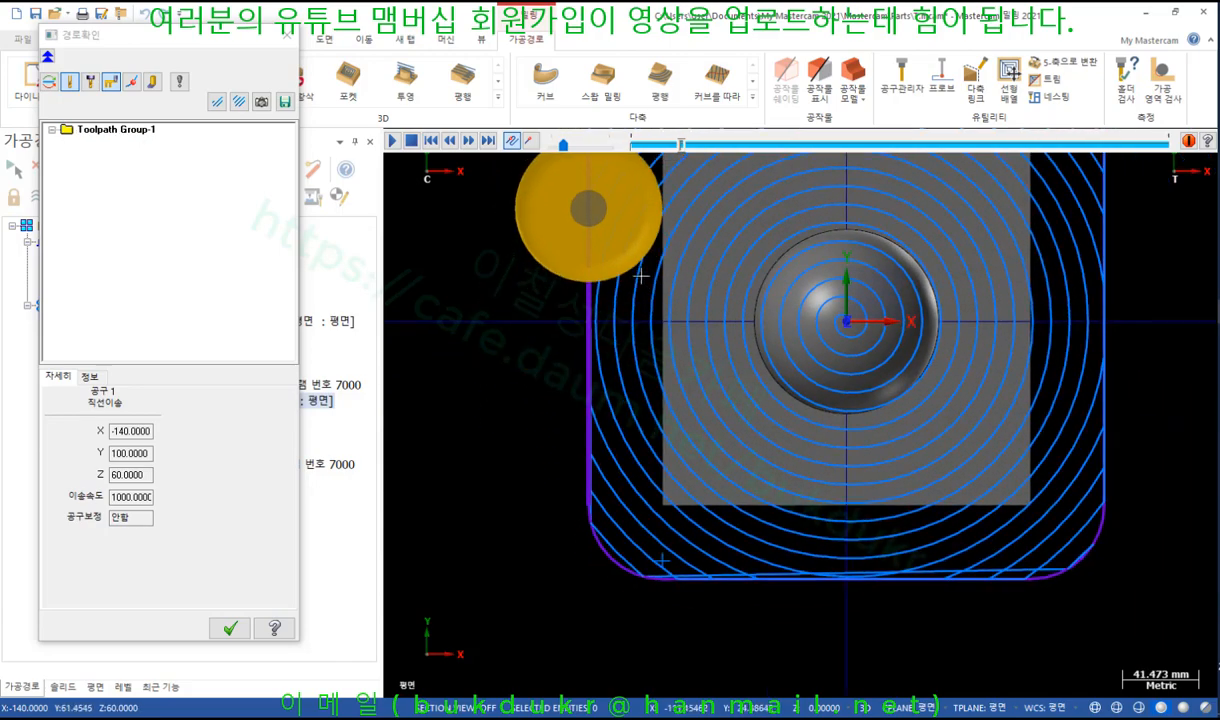
{"action": "scroll", "coordinate": [630, 345], "scroll_direction": "down", "scroll_amount": 2}
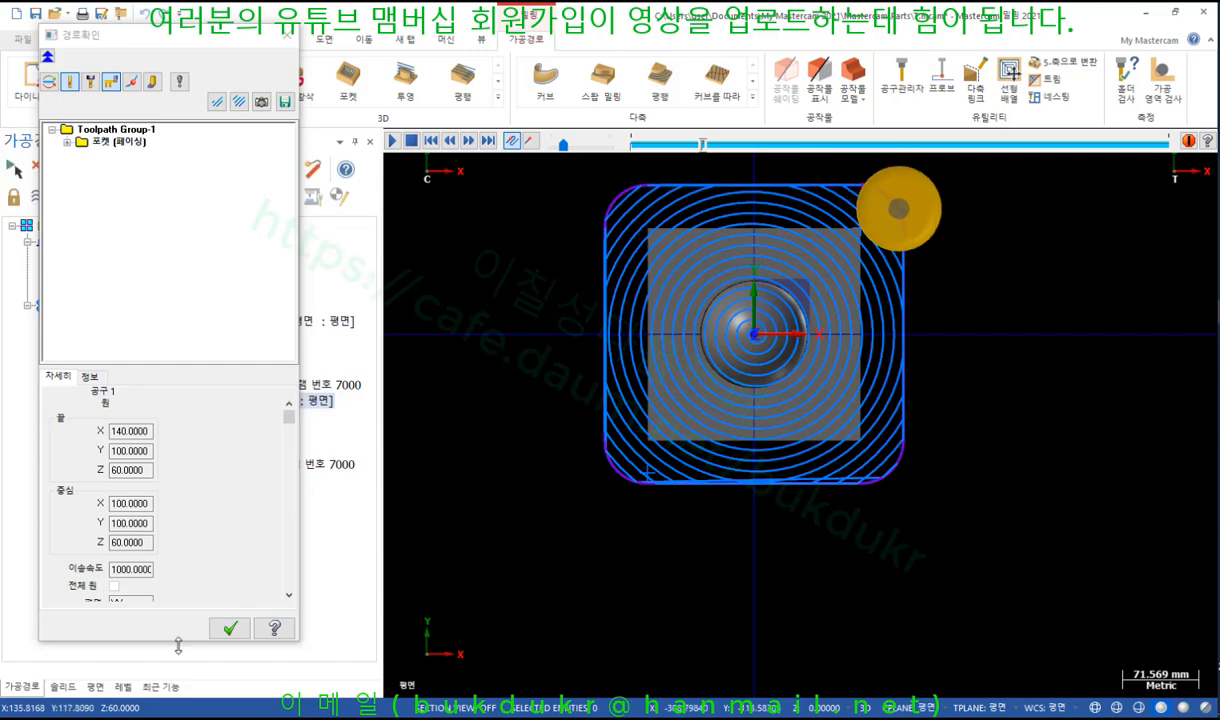
{"action": "left_click", "coordinate": [229, 630]}
Step: Set the pocket facing overlap to 70 in the cut parameters and regenerate the toolpath
{"action": "left_click", "coordinate": [95, 416]}
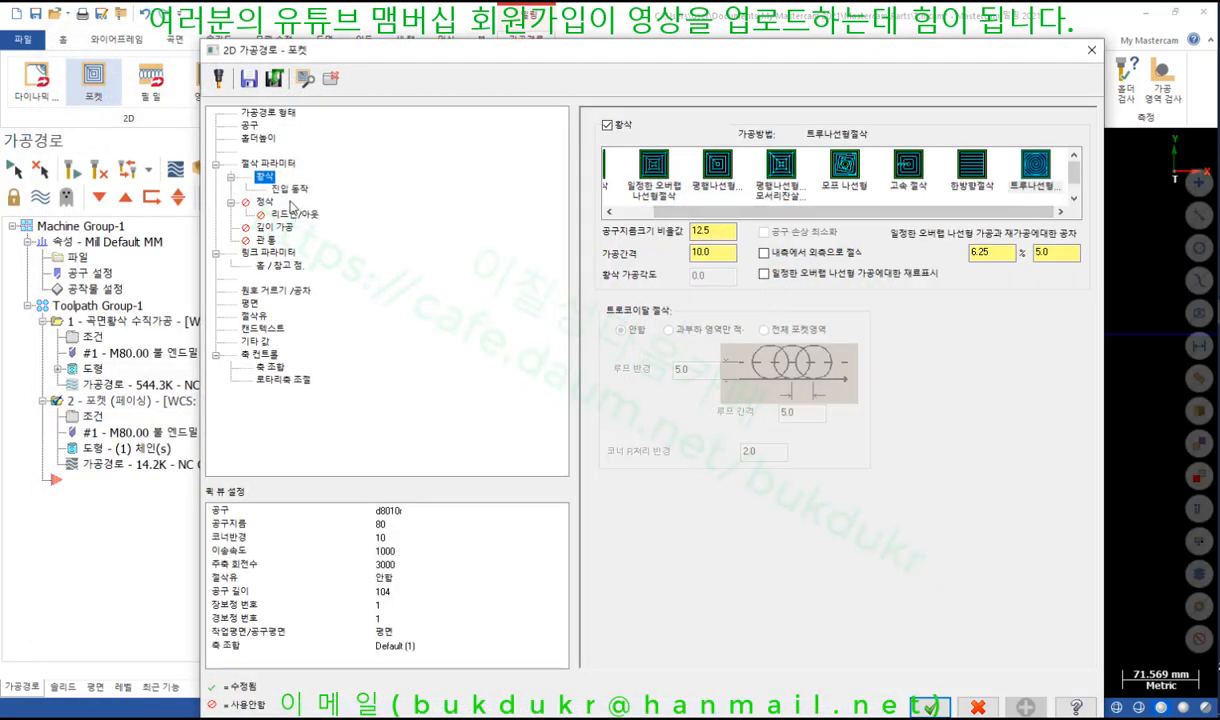
{"action": "left_click", "coordinate": [268, 163]}
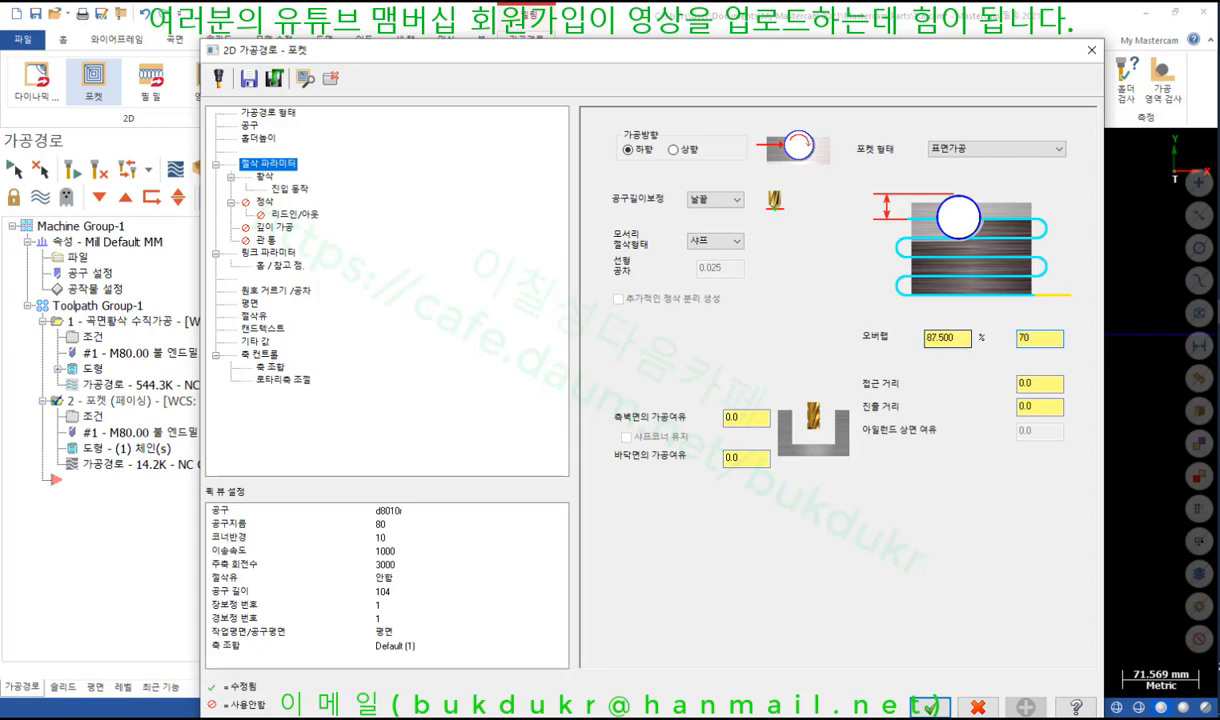
{"action": "left_click", "coordinate": [930, 707]}
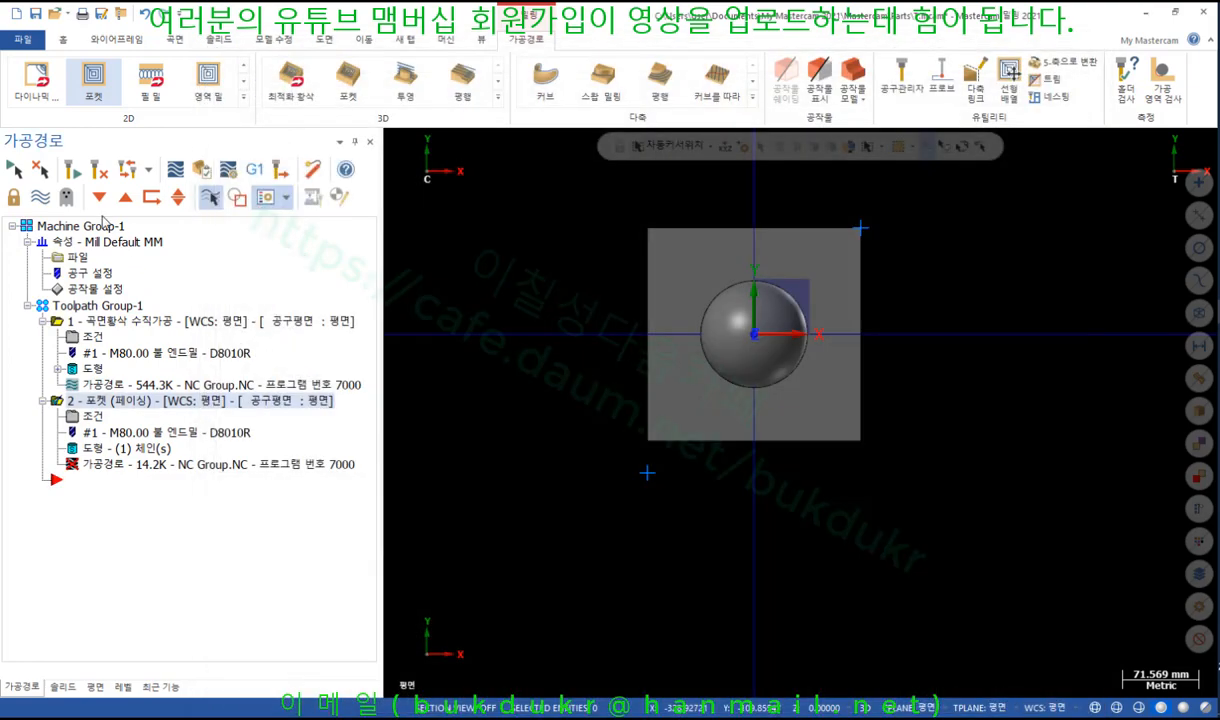
{"action": "left_click", "coordinate": [76, 170]}
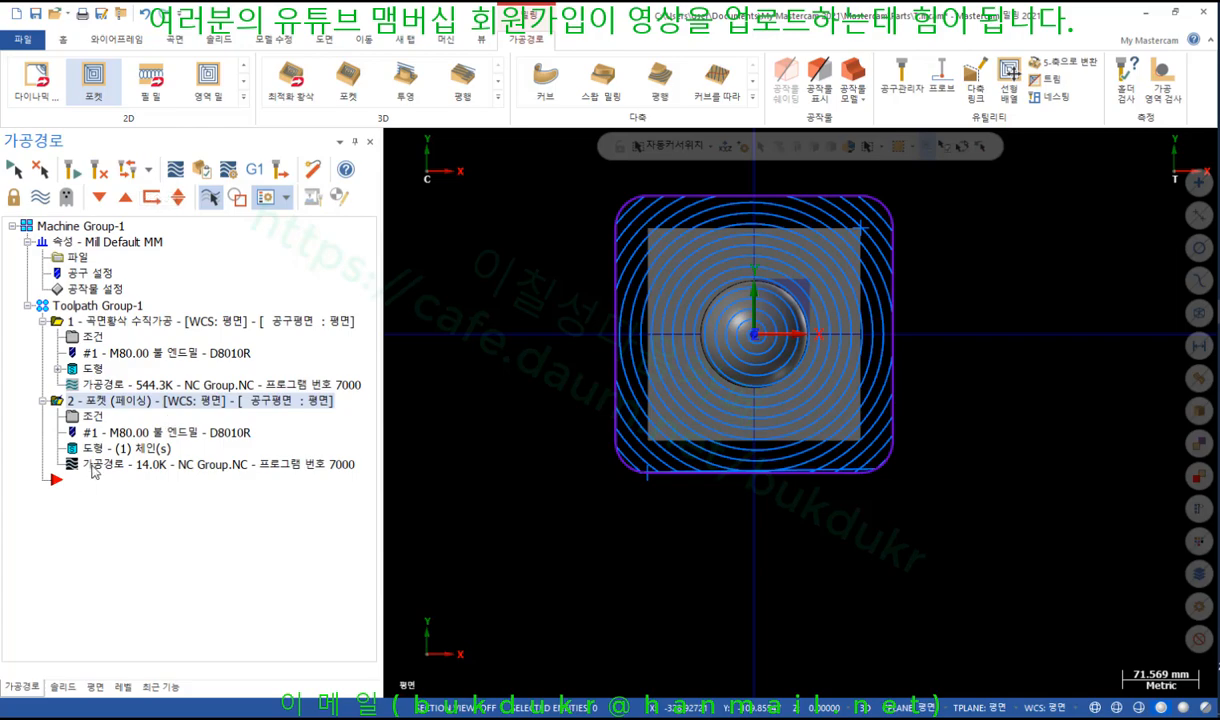
Step: Backplot the regenerated pocket facing toolpath and examine the tool's entry and its moves around the block's outer edges
{"action": "left_click", "coordinate": [92, 466]}
{"action": "scroll", "coordinate": [922, 443], "scroll_direction": "up", "scroll_amount": 8}
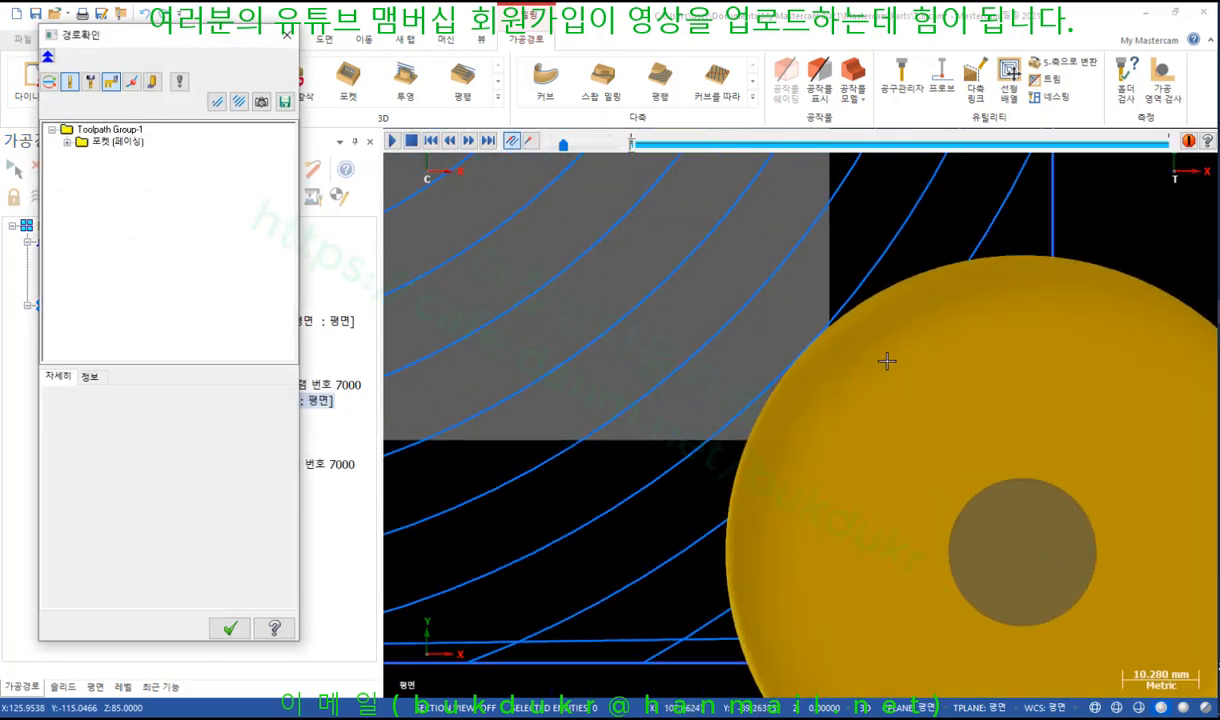
{"action": "scroll", "coordinate": [945, 450], "scroll_direction": "down", "scroll_amount": 7}
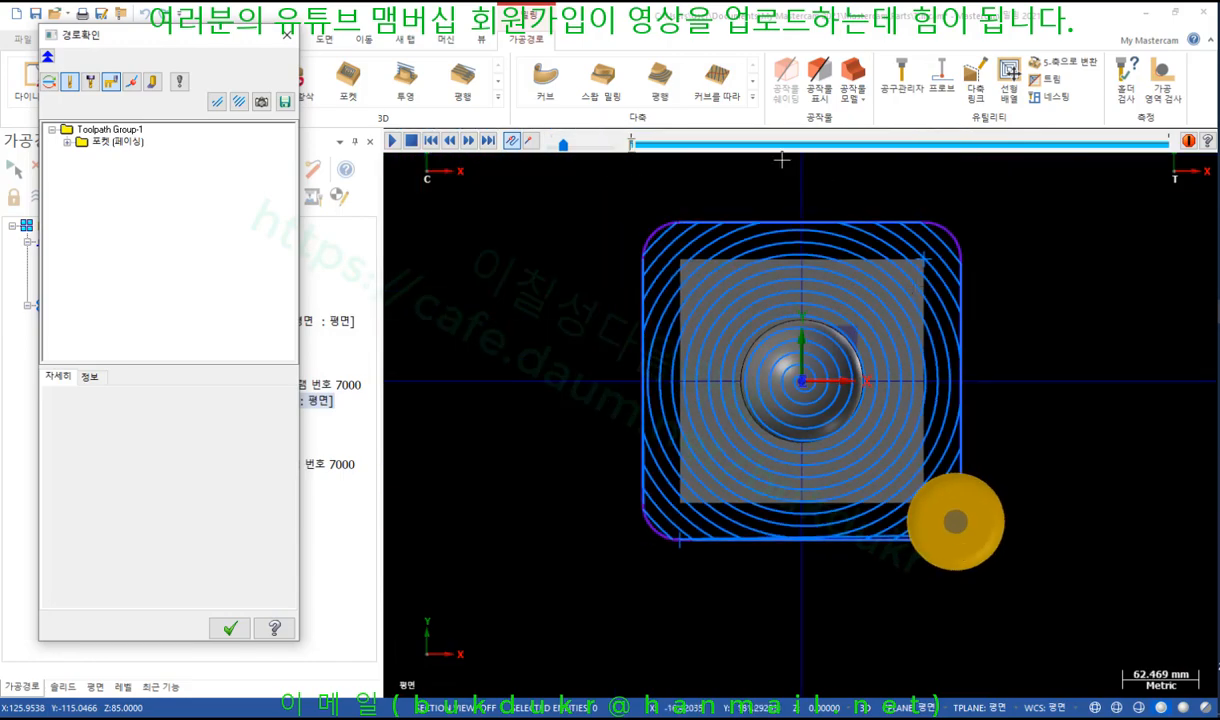
{"action": "left_click", "coordinate": [392, 141]}
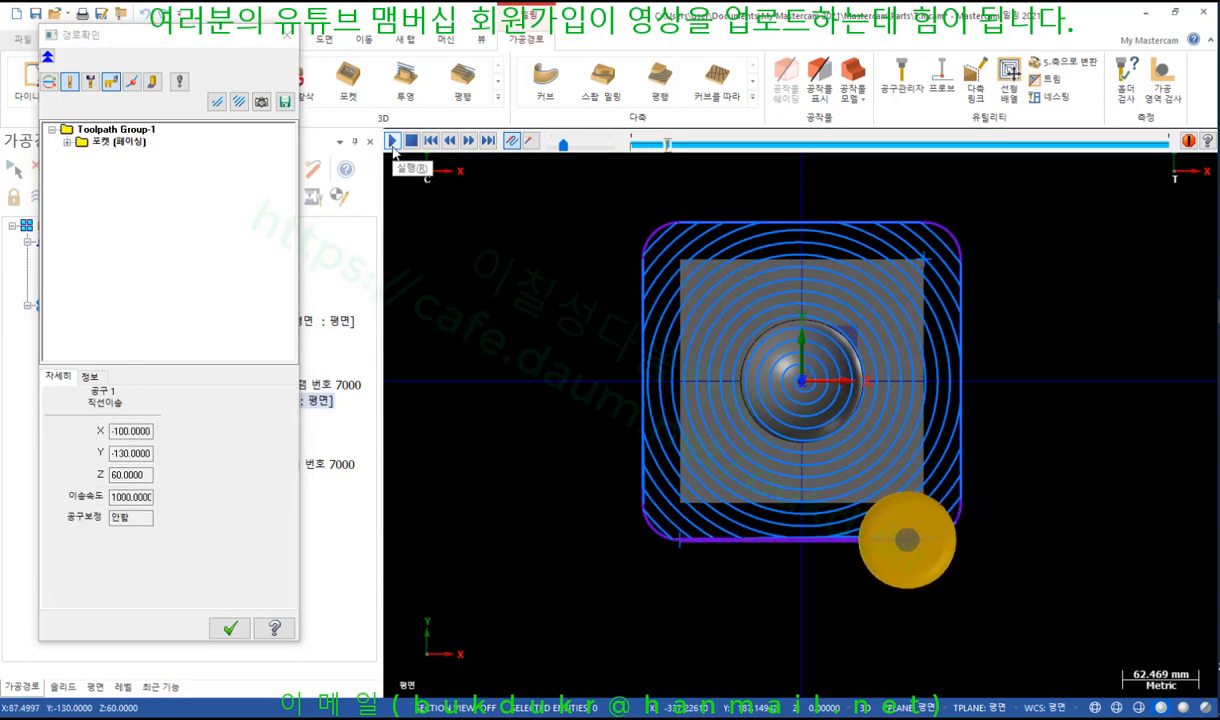
{"action": "scroll", "coordinate": [755, 608], "scroll_direction": "up", "scroll_amount": 2}
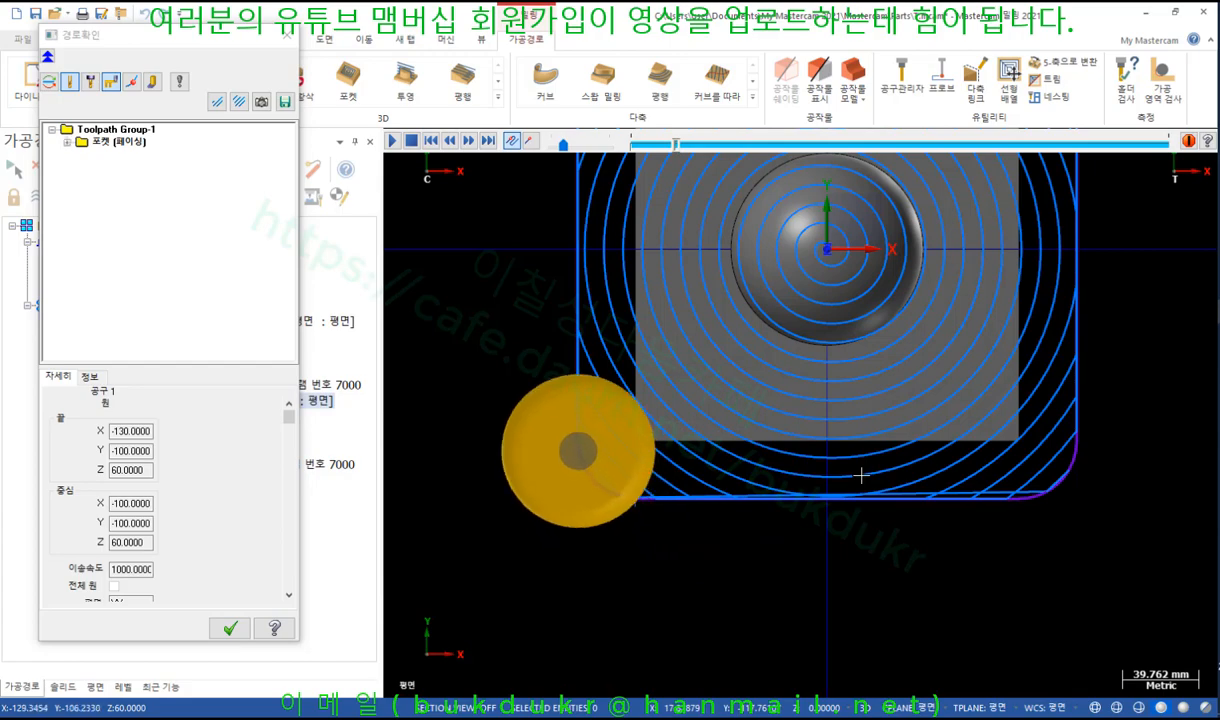
{"action": "scroll", "coordinate": [719, 555], "scroll_direction": "down", "scroll_amount": 2}
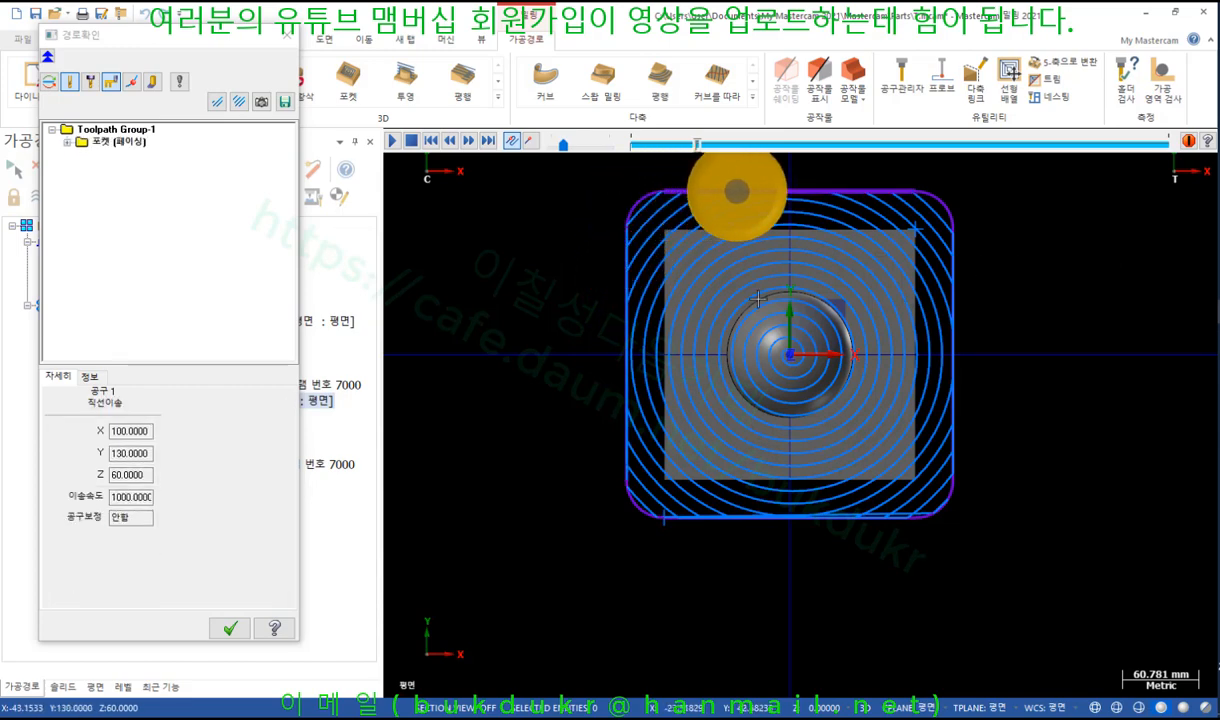
{"action": "left_click", "coordinate": [229, 628]}
Step: Set the pocket facing operation as the NCI source for the surface plunge roughing and regenerate the plunge toolpath
{"action": "middle_click_drag", "start_coordinate": [700, 470], "coordinate": [626, 384]}
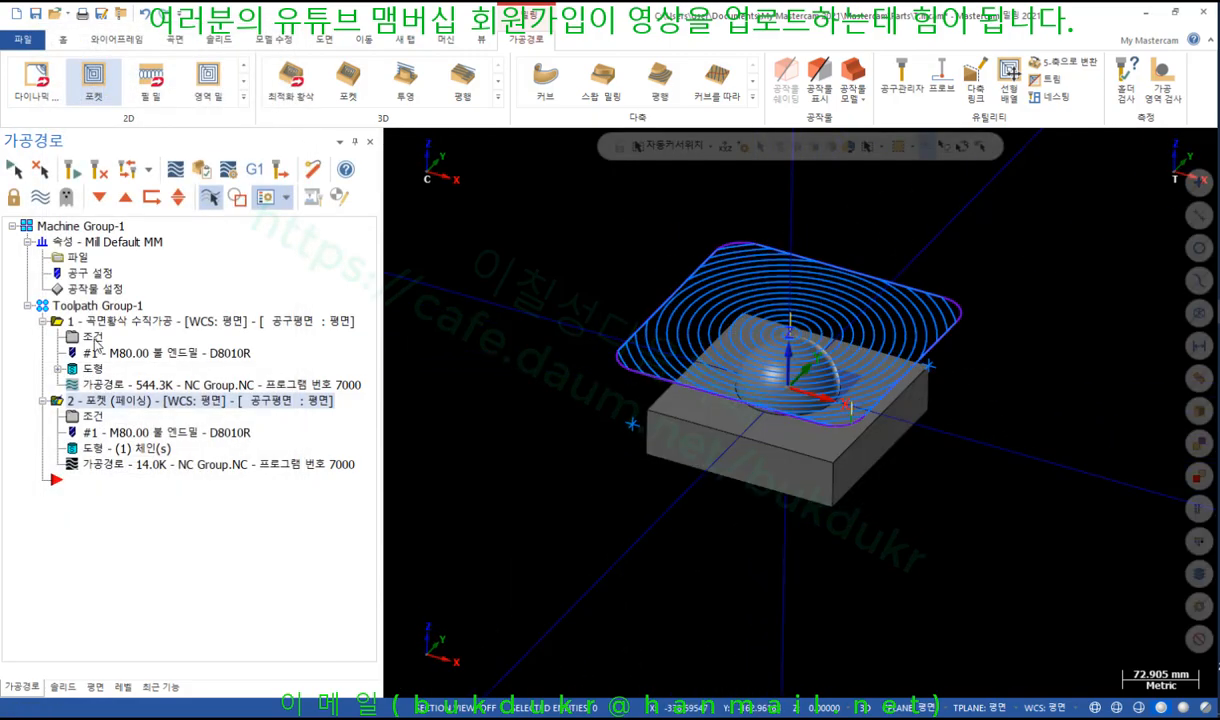
{"action": "left_click", "coordinate": [95, 340]}
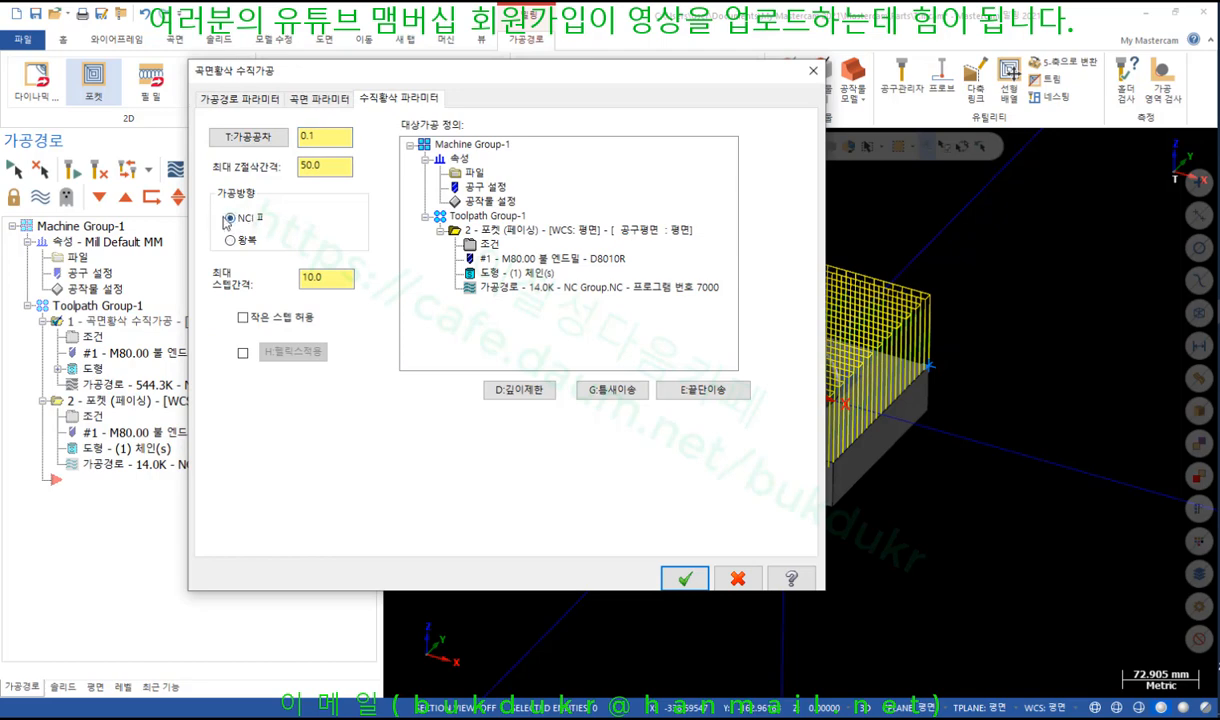
{"action": "left_click", "coordinate": [487, 242]}
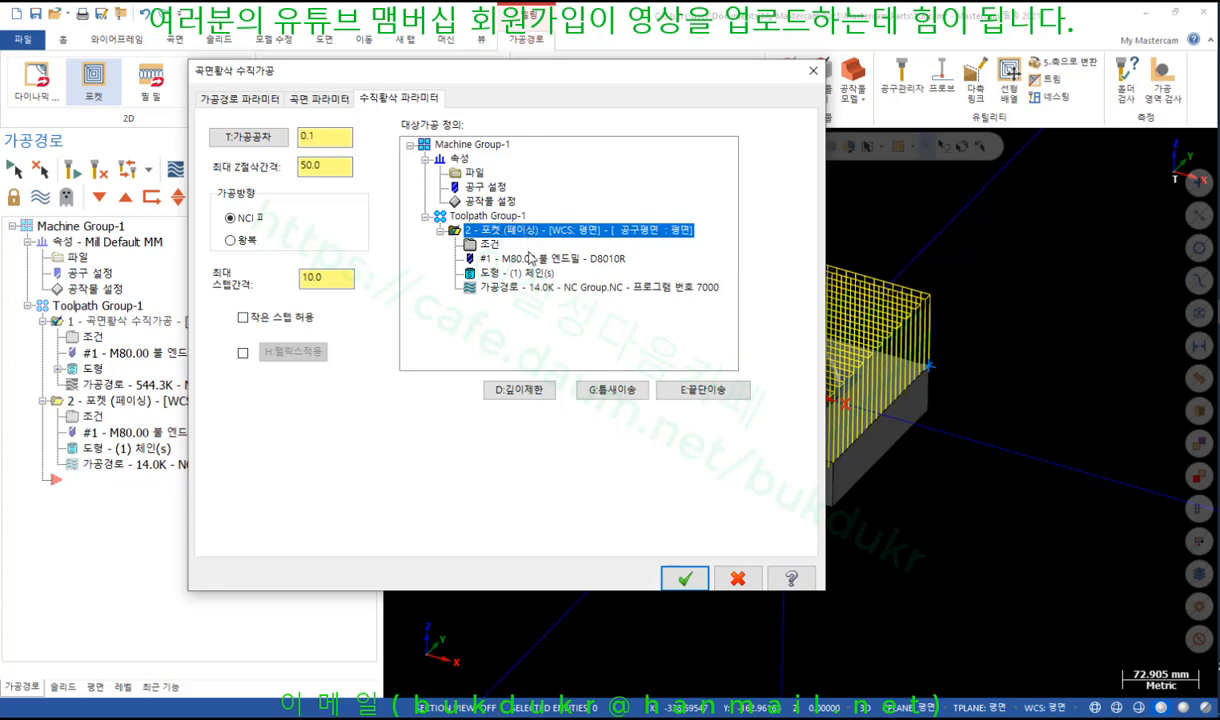
{"action": "left_click", "coordinate": [686, 580]}
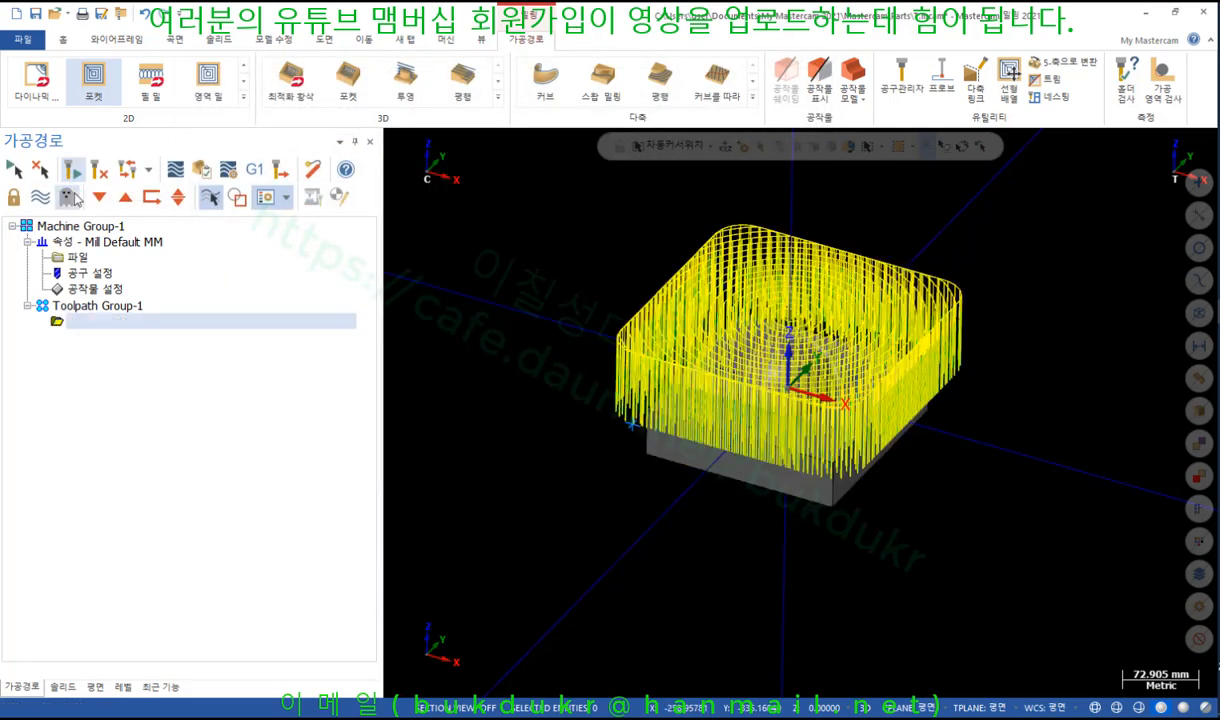
{"action": "scroll", "coordinate": [757, 298], "scroll_direction": "up", "scroll_amount": 2}
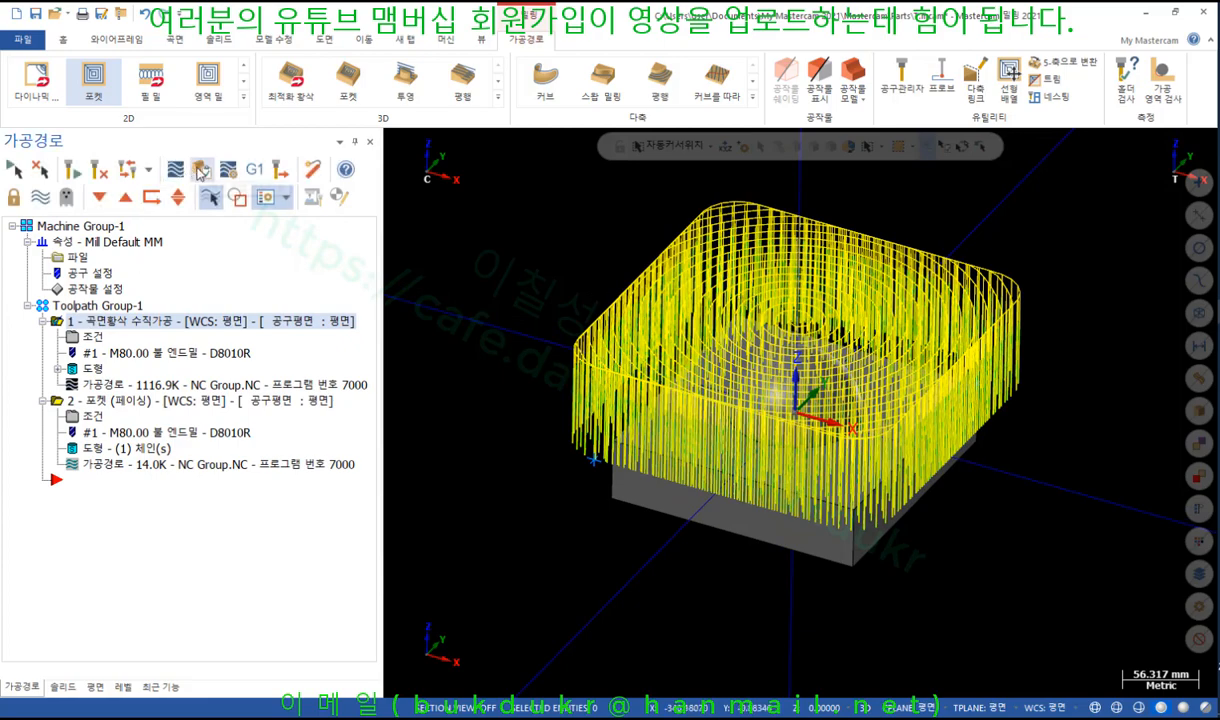
Step: Open the material removal simulation for the plunge roughing, turn off ZX plane clipping and run it to the end
{"action": "left_click", "coordinate": [200, 170]}
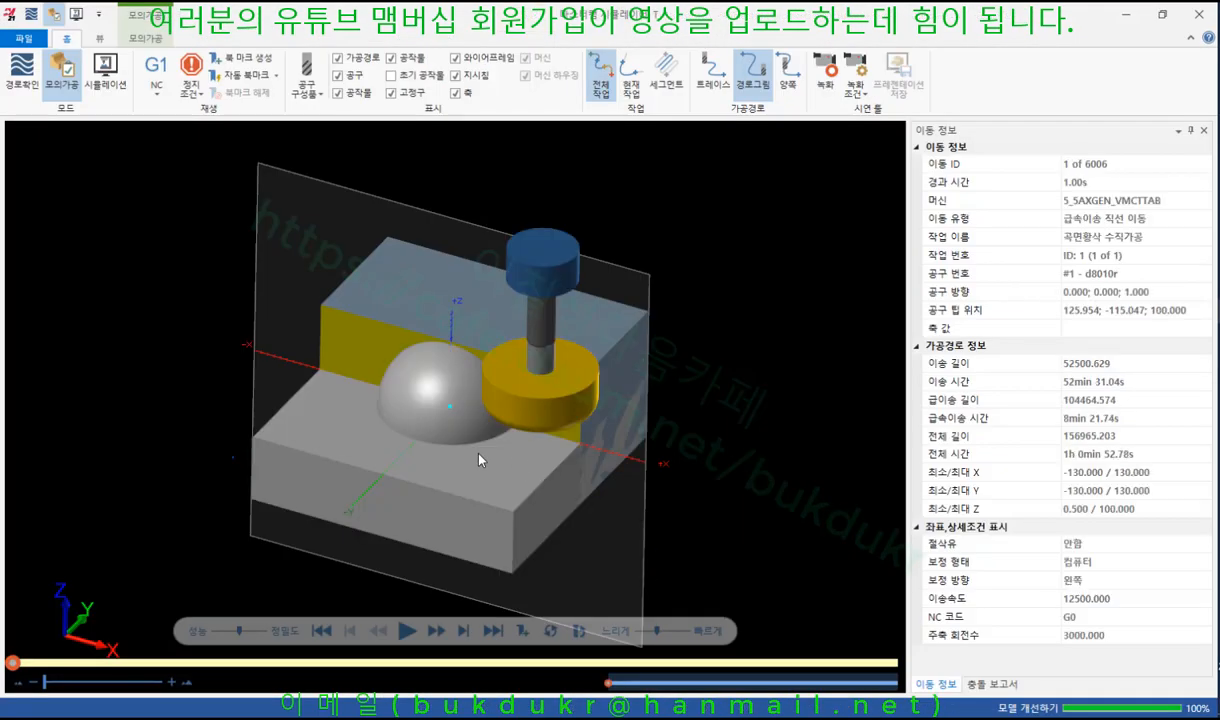
{"action": "scroll", "coordinate": [478, 460], "scroll_direction": "down", "scroll_amount": 1}
{"action": "left_click", "coordinate": [143, 40]}
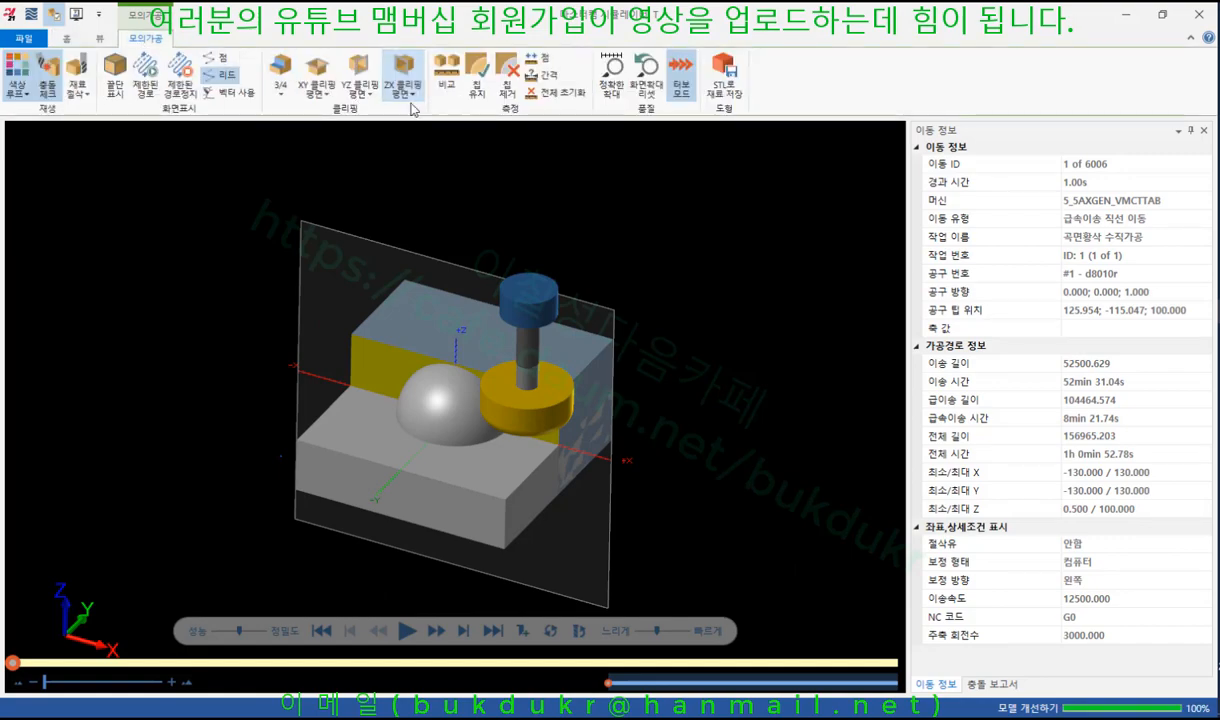
{"action": "left_click", "coordinate": [400, 80]}
{"action": "left_click", "coordinate": [412, 151]}
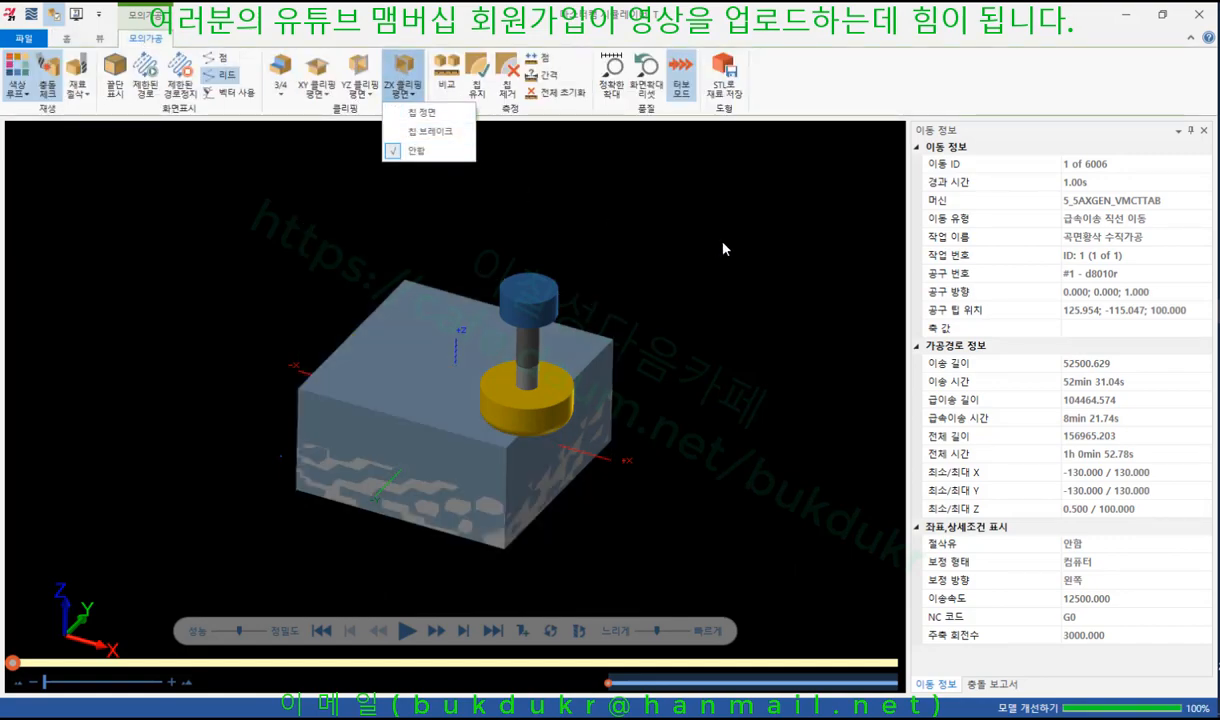
{"action": "scroll", "coordinate": [523, 432], "scroll_direction": "up", "scroll_amount": 2}
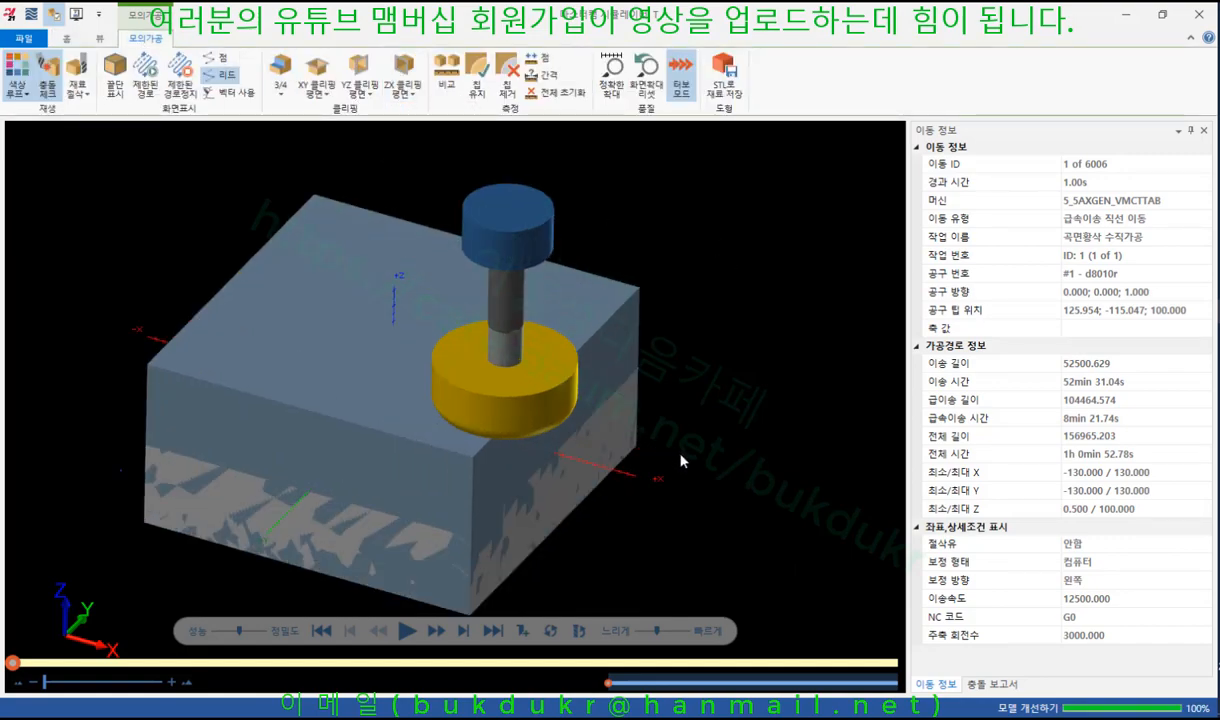
{"action": "left_click", "coordinate": [406, 631]}
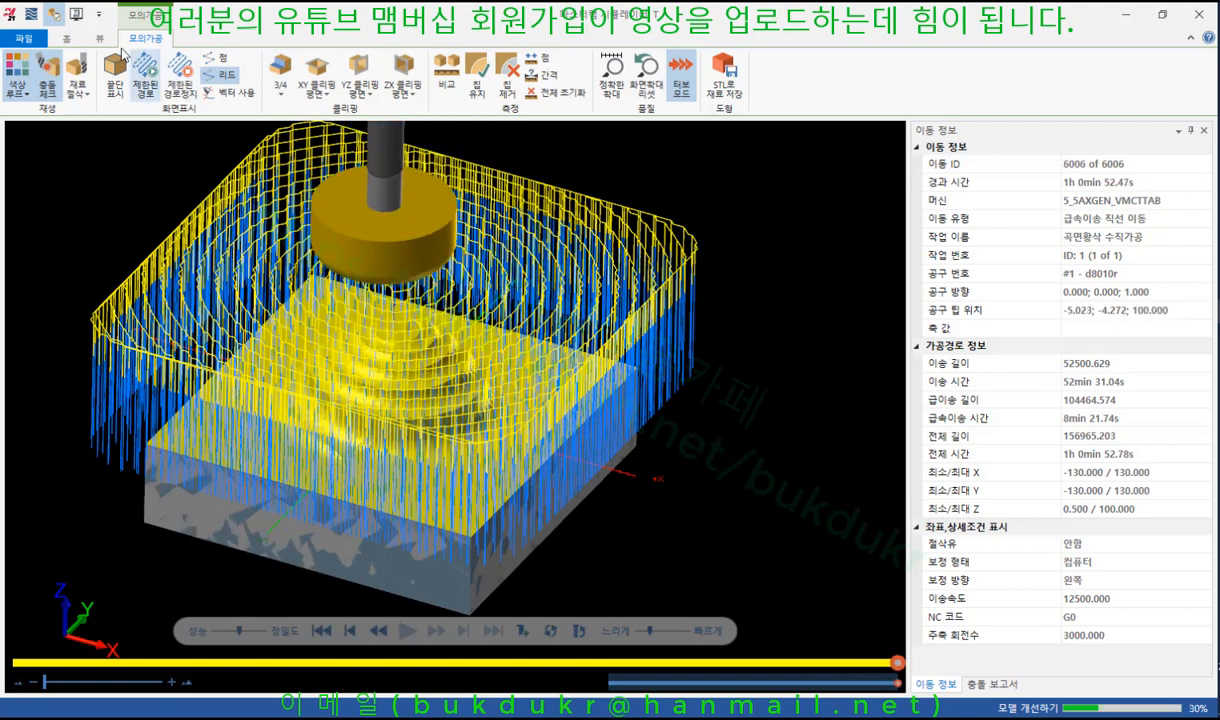
Step: Hide the toolpath in the simulation and examine the machined surface around the dome
{"action": "left_click", "coordinate": [65, 39]}
{"action": "left_click", "coordinate": [339, 58]}
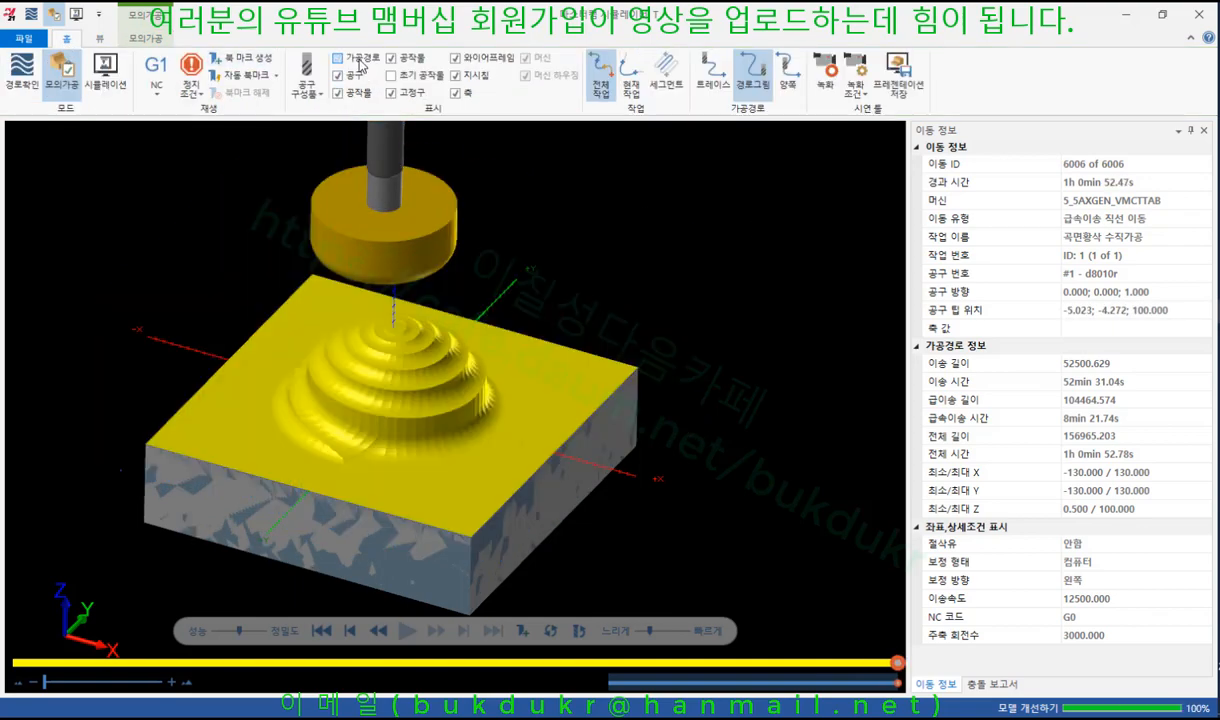
{"action": "scroll", "coordinate": [400, 434], "scroll_direction": "up", "scroll_amount": 3}
{"action": "middle_click_drag", "start_coordinate": [414, 400], "coordinate": [477, 403]}
{"action": "scroll", "coordinate": [470, 340], "scroll_direction": "down", "scroll_amount": 2}
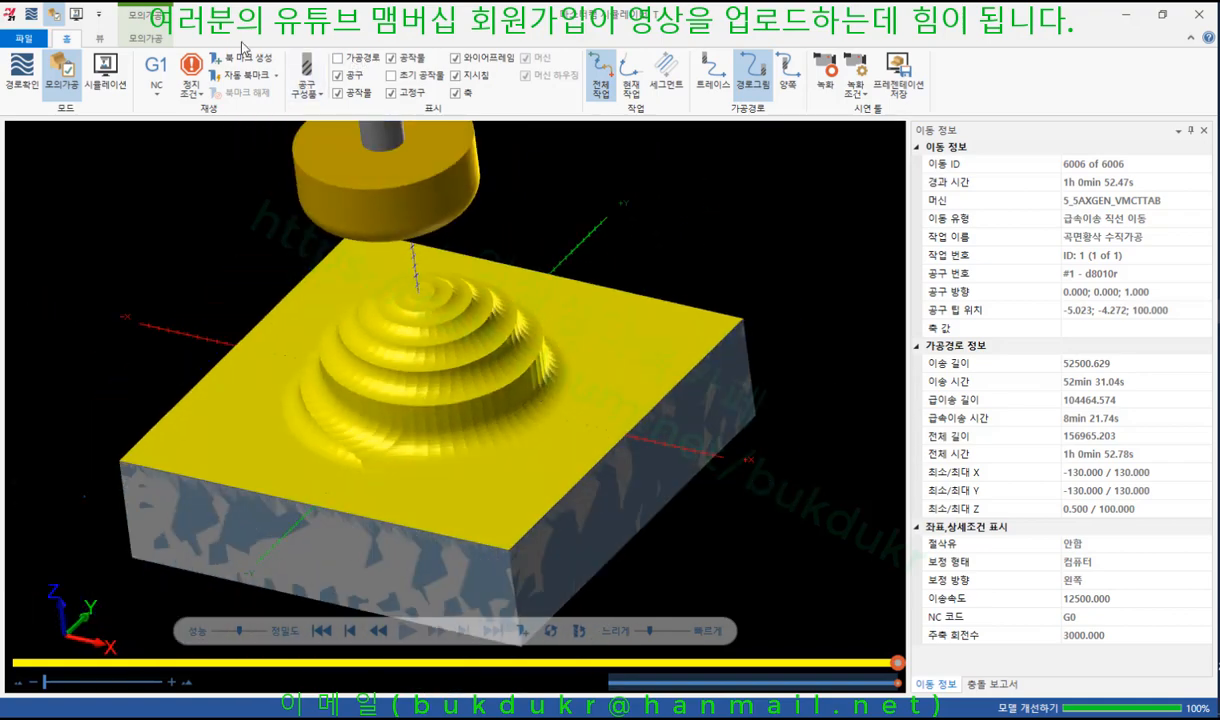
Step: Clip the simulated stock on the ZX plane with 칩 정면, examine the remaining material around the dome, and close the simulator
{"action": "left_click", "coordinate": [158, 40]}
{"action": "left_click", "coordinate": [404, 86]}
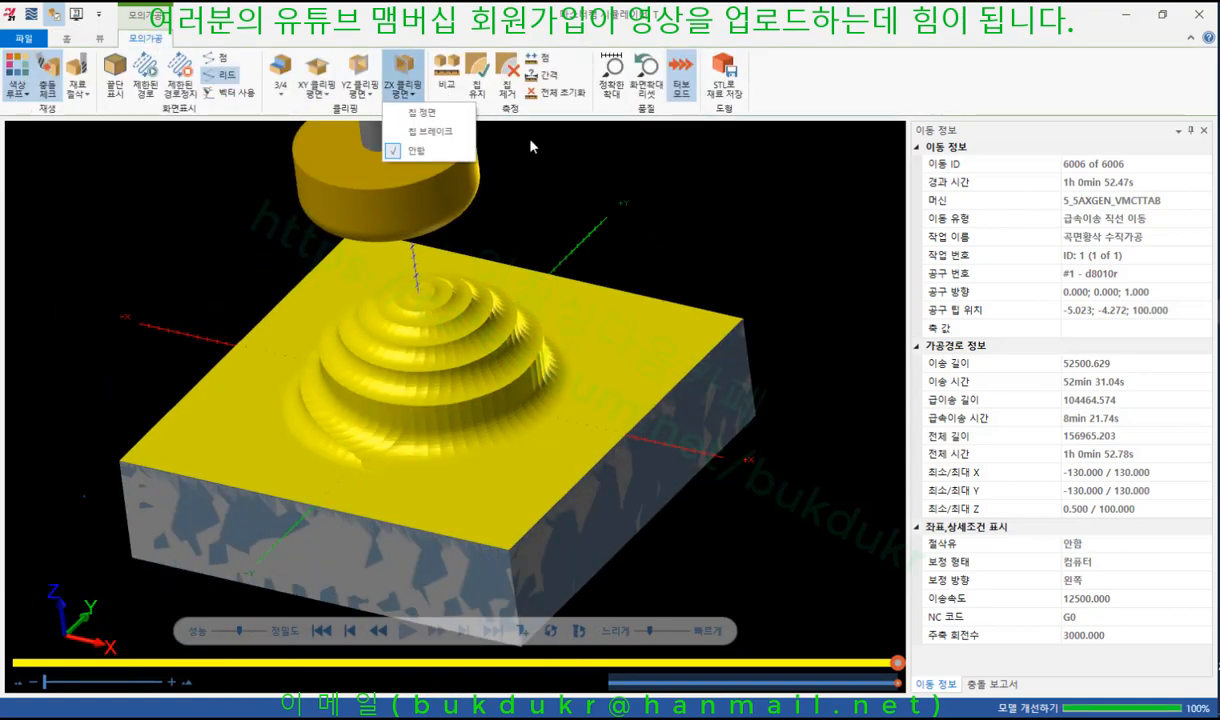
{"action": "left_click", "coordinate": [421, 113]}
{"action": "scroll", "coordinate": [460, 341], "scroll_direction": "up", "scroll_amount": 3}
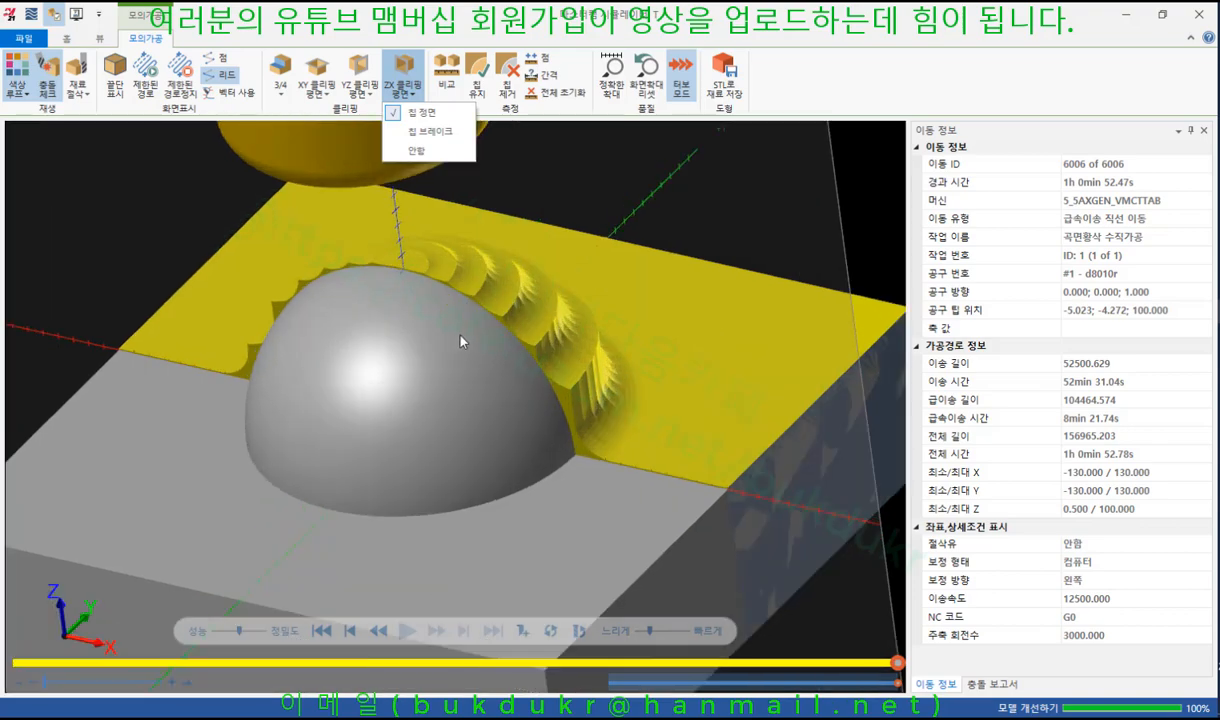
{"action": "scroll", "coordinate": [509, 318], "scroll_direction": "down", "scroll_amount": 2}
{"action": "left_click", "coordinate": [566, 178]}
{"action": "mouse_move", "coordinate": [447, 317]}
{"action": "middle_mouse_down"}
{"action": "mouse_move", "coordinate": [474, 291]}
{"action": "mouse_move", "coordinate": [534, 313]}
{"action": "mouse_move", "coordinate": [452, 296]}
{"action": "mouse_move", "coordinate": [449, 318]}
{"action": "middle_mouse_up"}
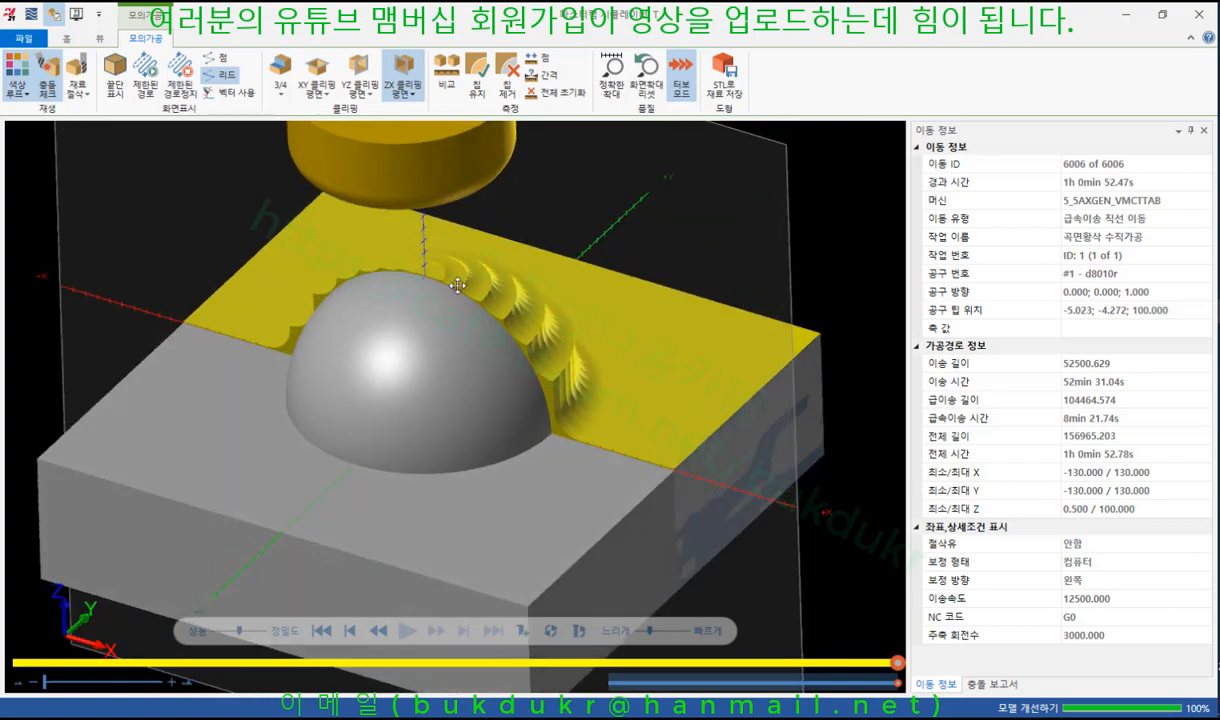
{"action": "scroll", "coordinate": [523, 373], "scroll_direction": "down", "scroll_amount": 1}
{"action": "scroll", "coordinate": [523, 372], "scroll_direction": "up", "scroll_amount": 4}
{"action": "middle_click_drag", "start_coordinate": [529, 339], "coordinate": [556, 305]}
{"action": "scroll", "coordinate": [557, 310], "scroll_direction": "down", "scroll_amount": 5}
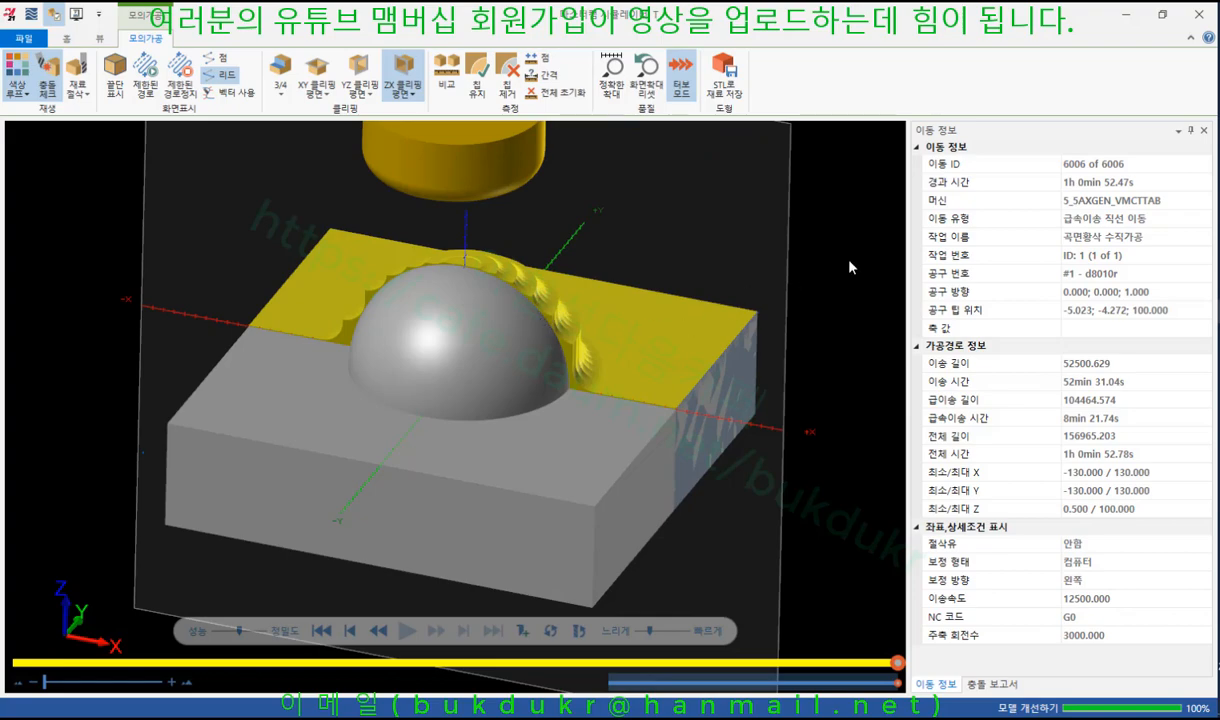
{"action": "left_click", "coordinate": [1199, 16]}
Step: Display the pocket facing toolpath and examine its circular passes above the dome
{"action": "left_click", "coordinate": [150, 400]}
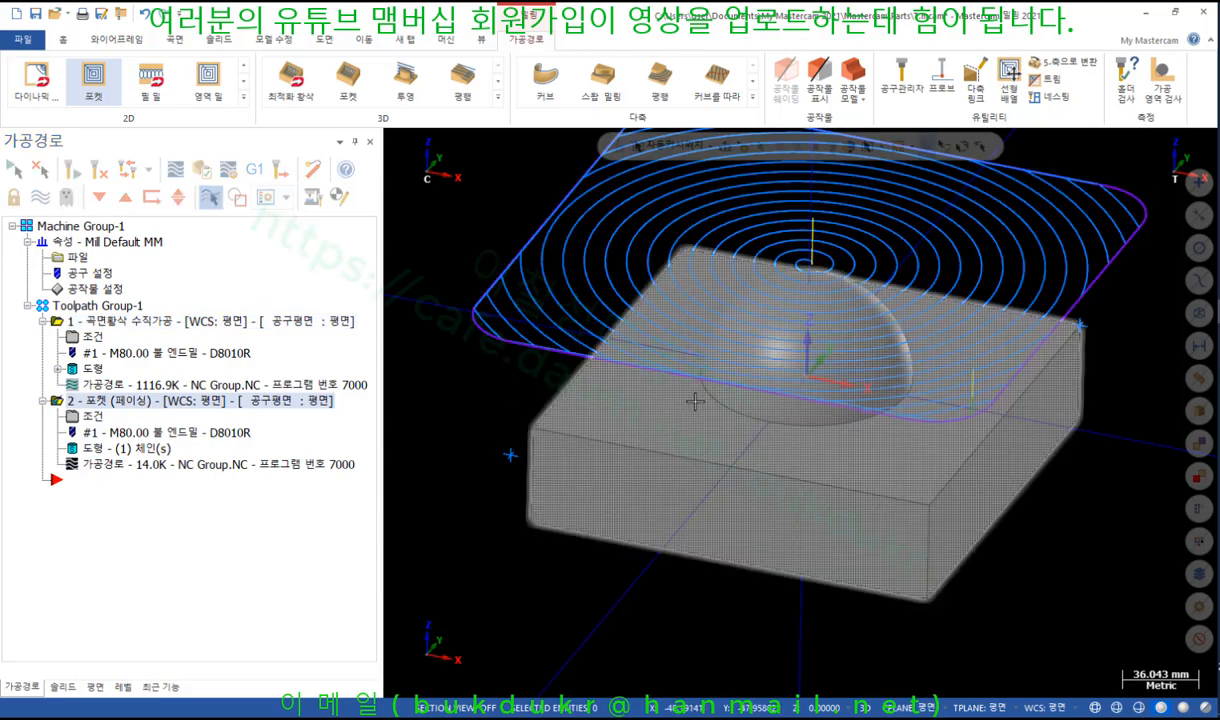
{"action": "scroll", "coordinate": [695, 401], "scroll_direction": "down", "scroll_amount": 2}
{"action": "scroll", "coordinate": [790, 345], "scroll_direction": "up", "scroll_amount": 1}
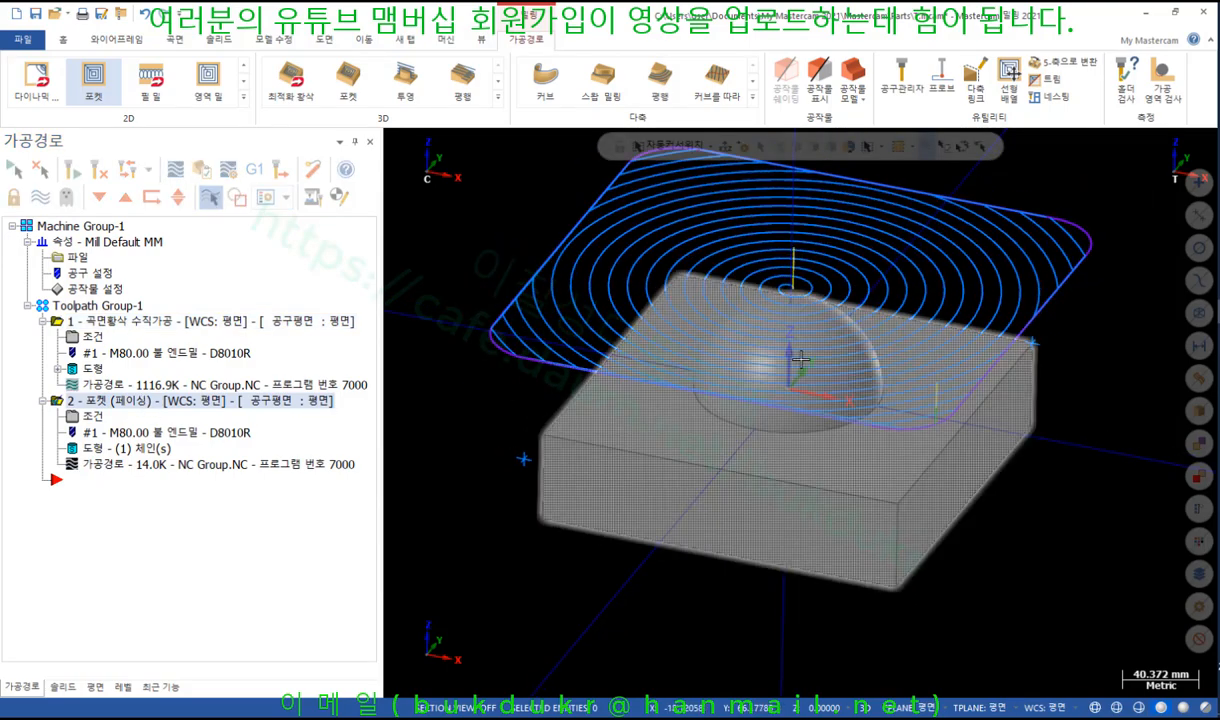
{"action": "middle_click_drag", "start_coordinate": [791, 268], "coordinate": [832, 369]}
{"action": "scroll", "coordinate": [832, 369], "scroll_direction": "up", "scroll_amount": 1}
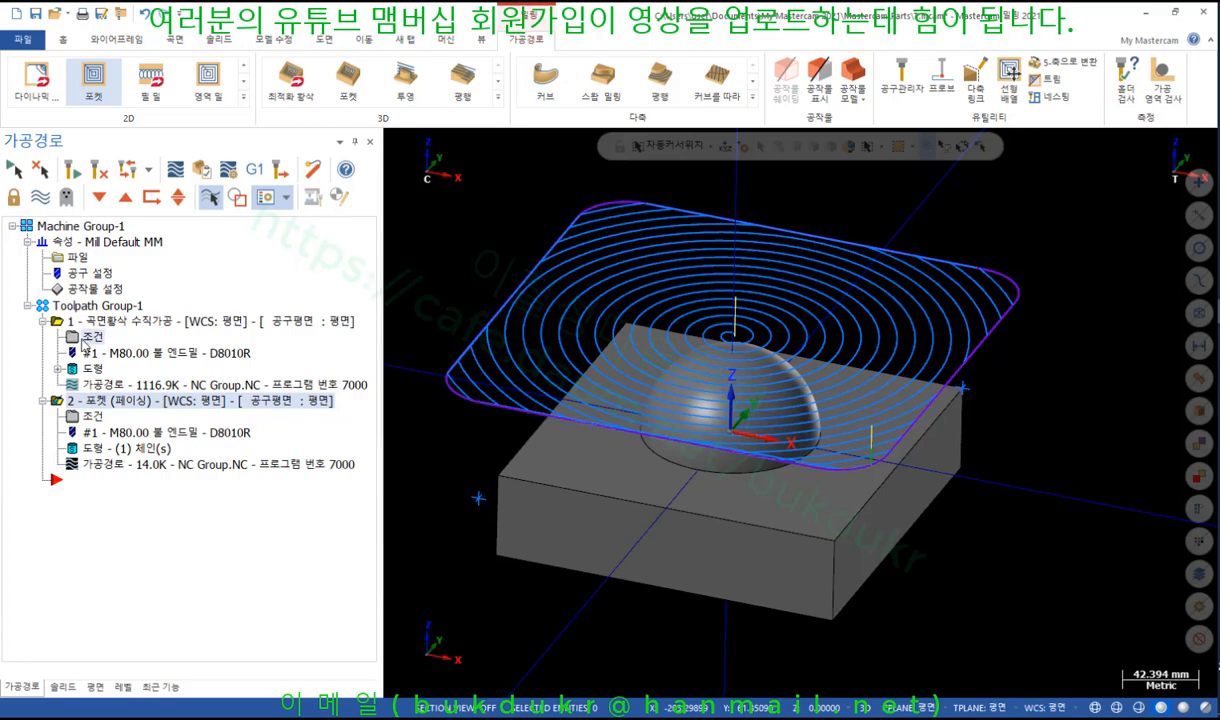
Step: Review the plunge roughing parameters and their source operation without changes, and examine the plunge toolpath over the block
{"action": "left_click", "coordinate": [87, 339]}
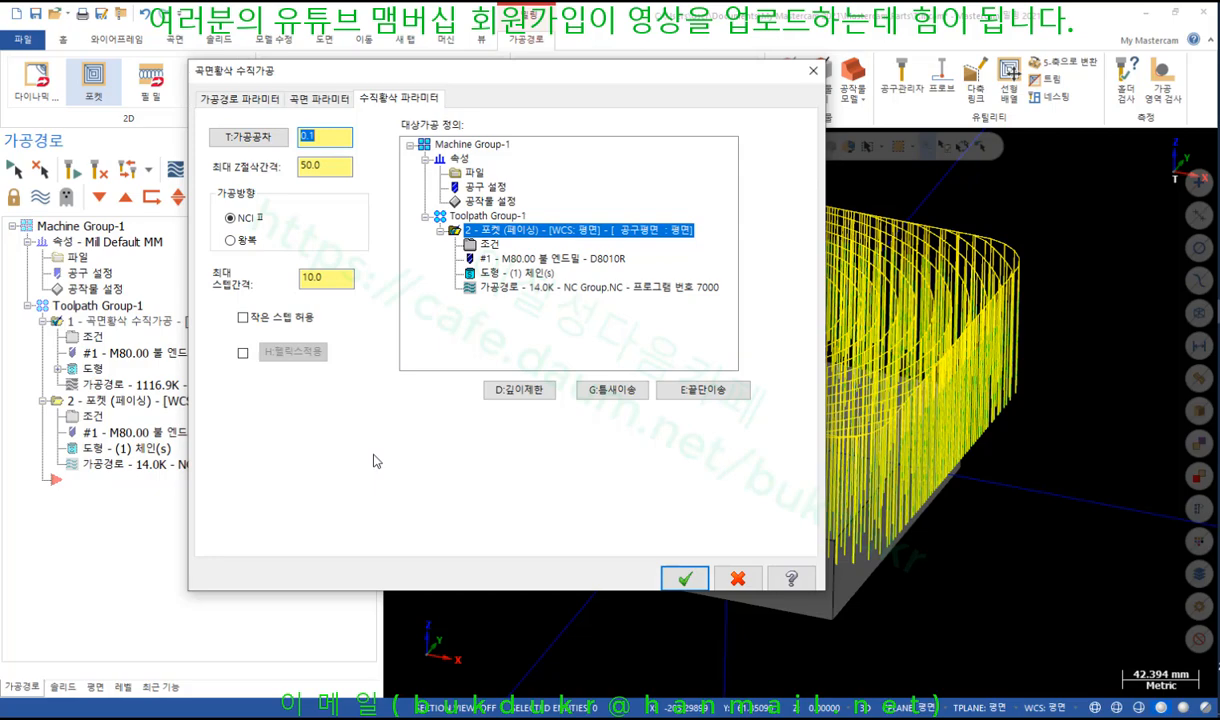
{"action": "left_click", "coordinate": [812, 71]}
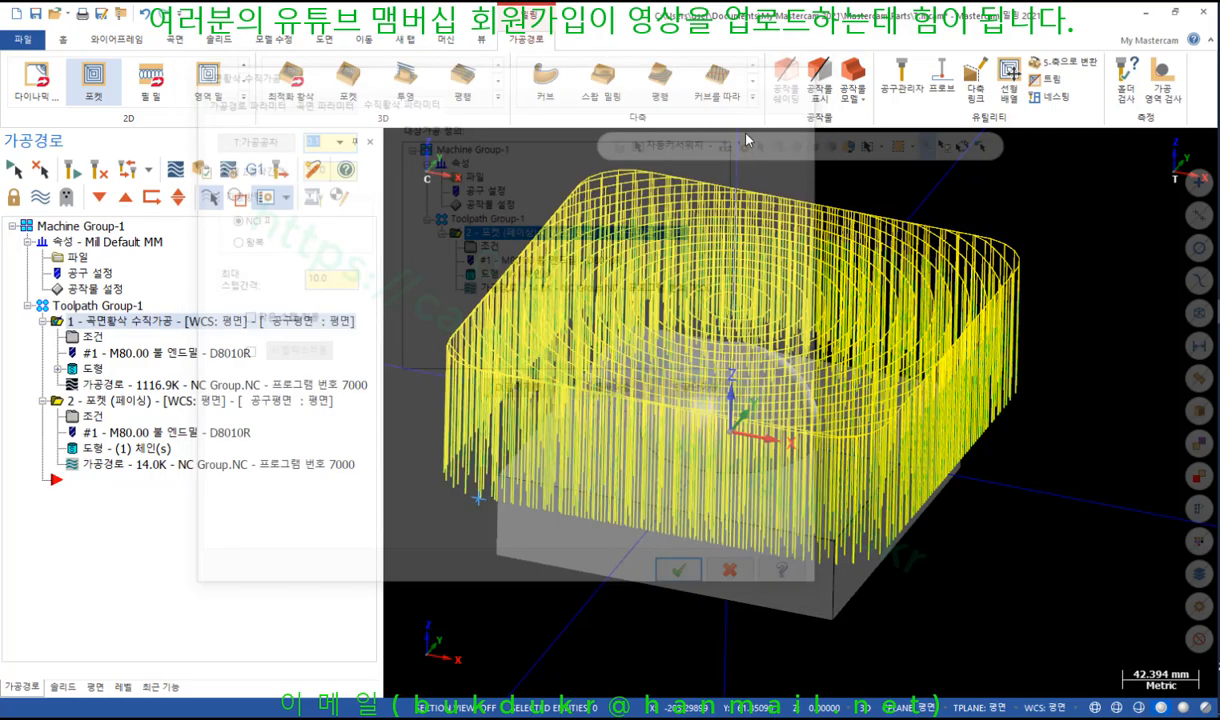
{"action": "left_click", "coordinate": [94, 339]}
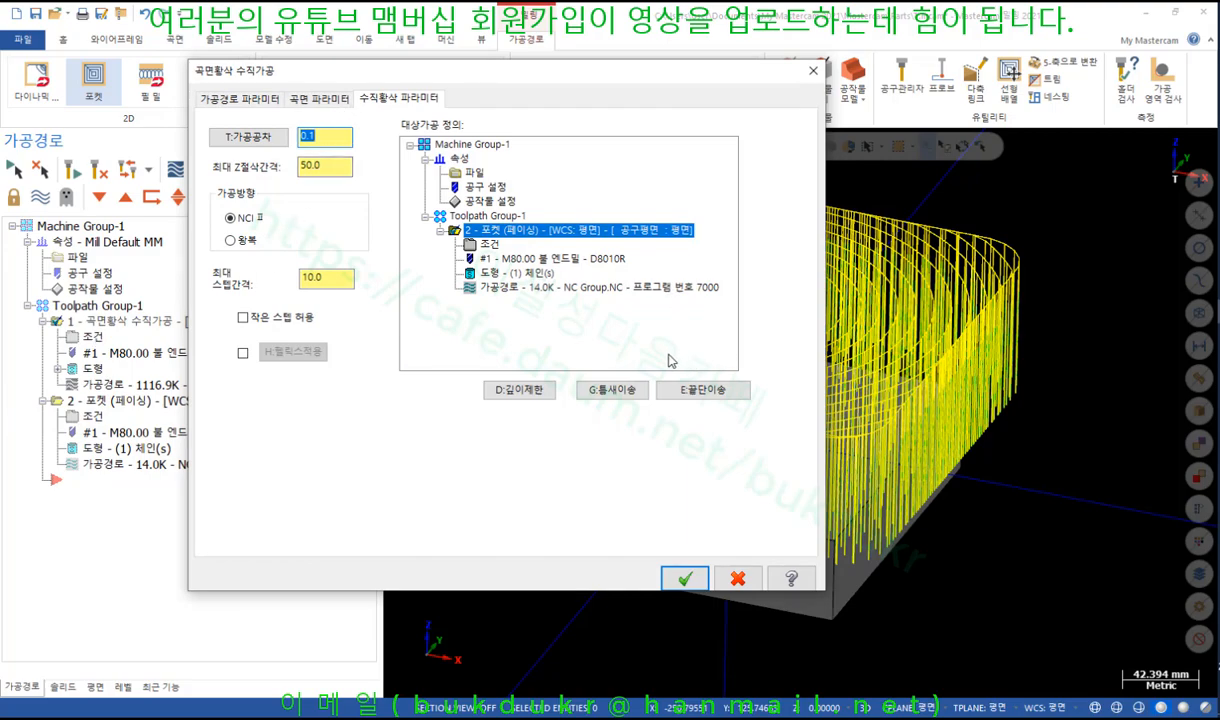
{"action": "left_click", "coordinate": [741, 577]}
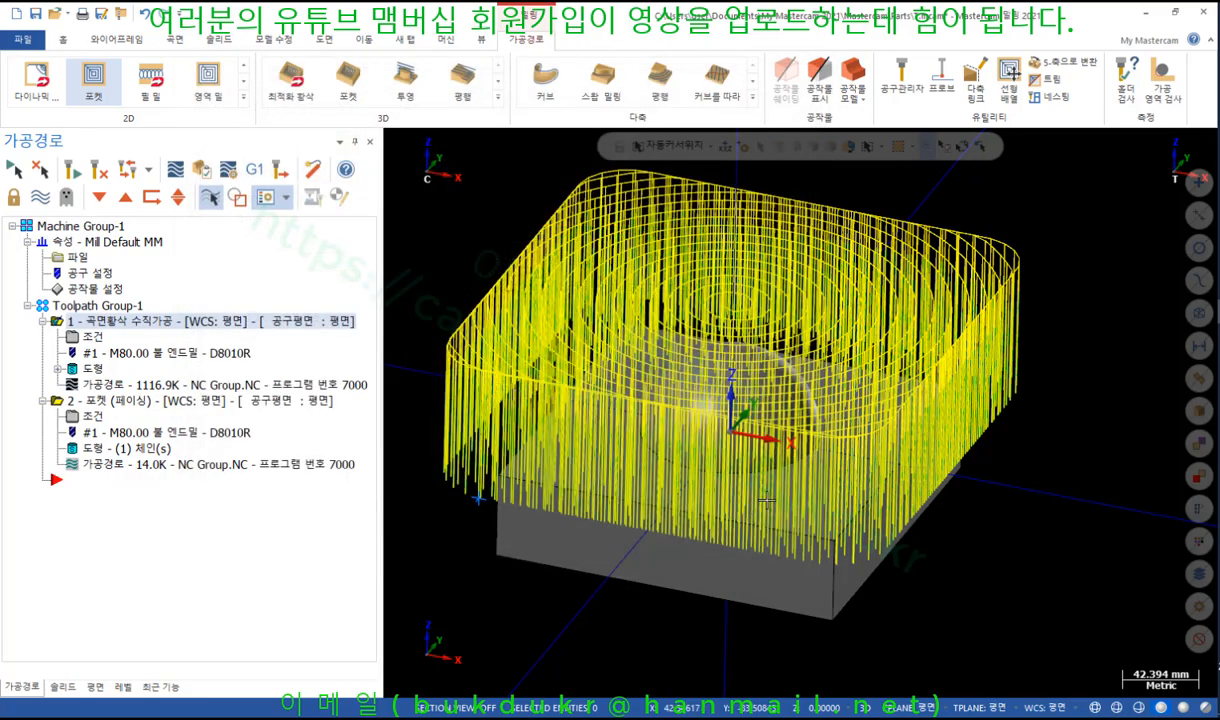
{"action": "scroll", "coordinate": [860, 605], "scroll_direction": "down", "scroll_amount": 1}
{"action": "middle_click_drag", "start_coordinate": [815, 350], "coordinate": [820, 373]}
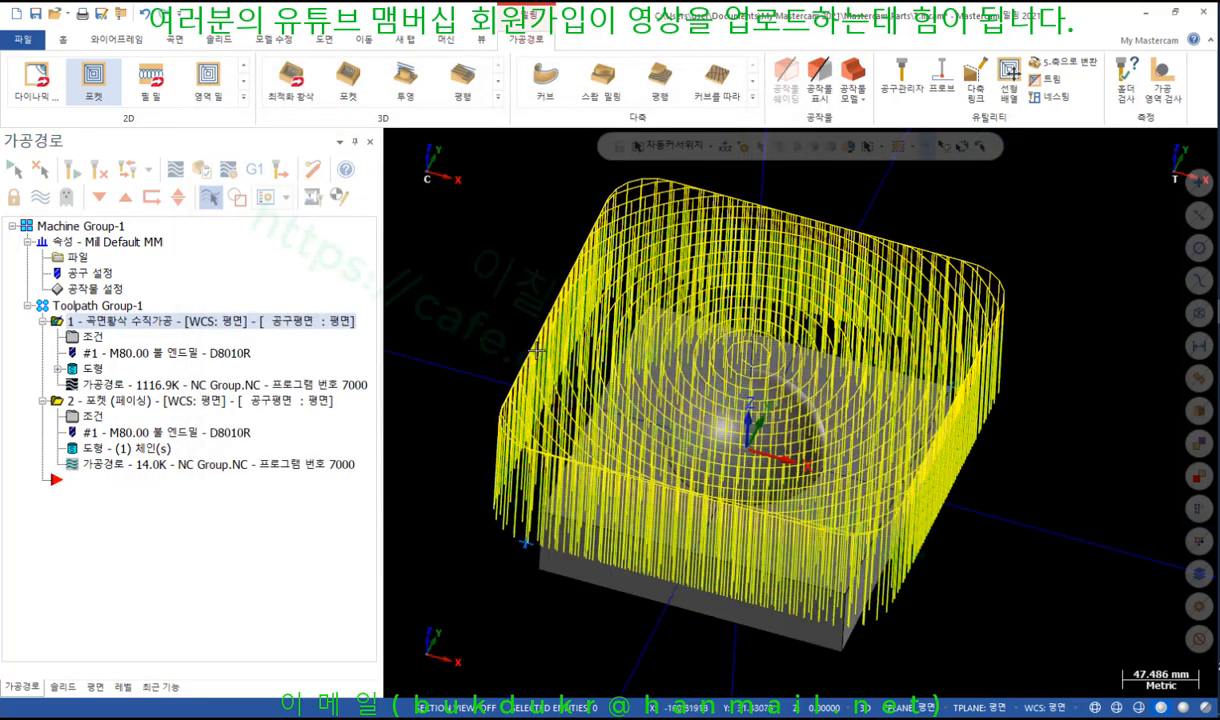
{"action": "scroll", "coordinate": [700, 402], "scroll_direction": "up", "scroll_amount": 2}
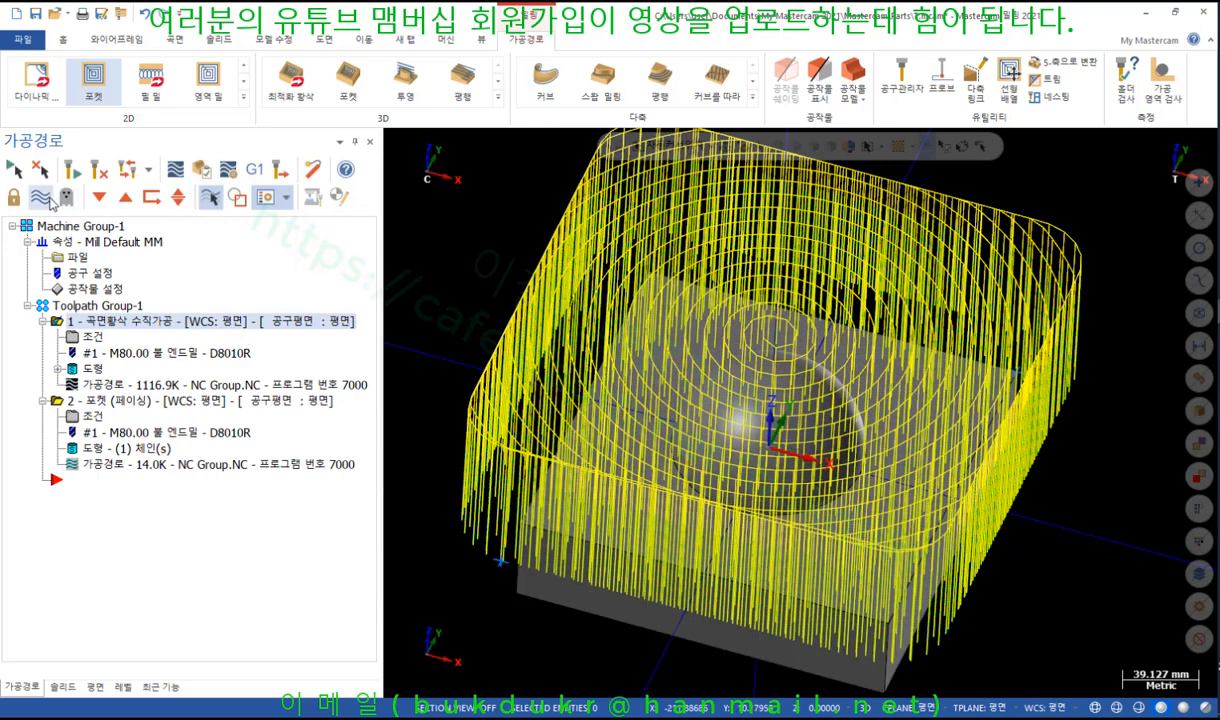
Step: Hide the plunge roughing toolpath so only the domed block model is shown
{"action": "left_click", "coordinate": [40, 197]}
{"action": "scroll", "coordinate": [593, 310], "scroll_direction": "down", "scroll_amount": 2}
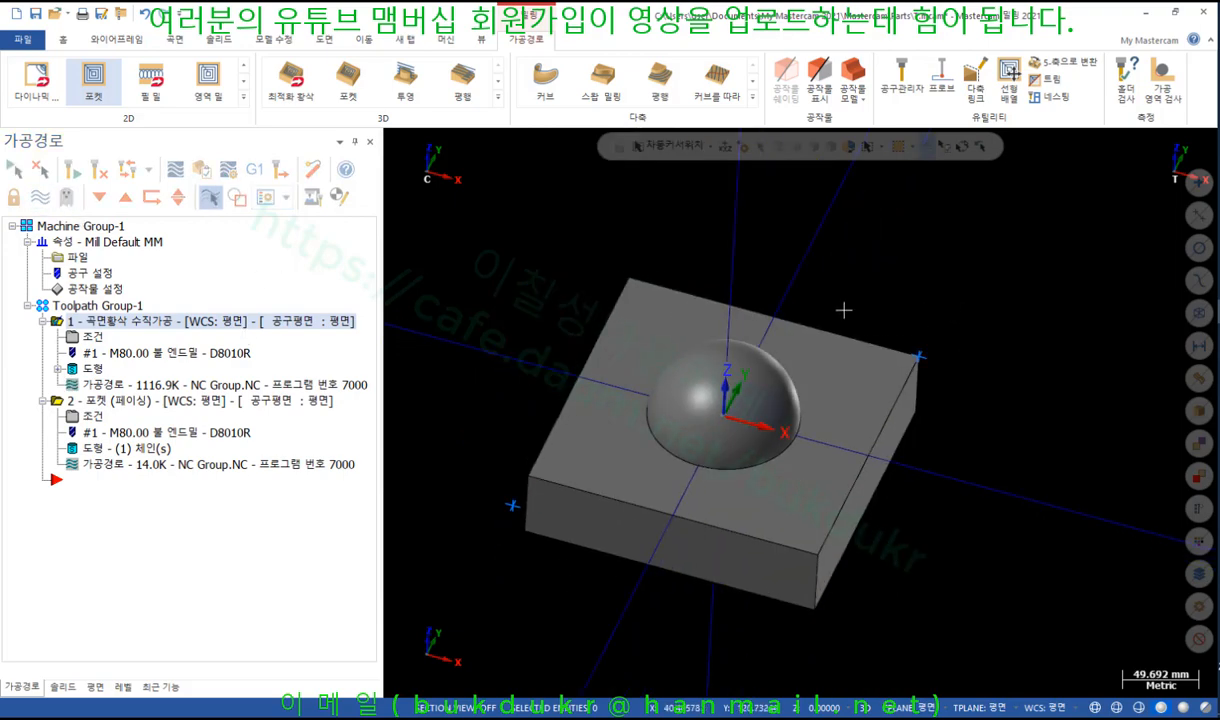
{"action": "scroll", "coordinate": [843, 310], "scroll_direction": "up", "scroll_amount": 1}
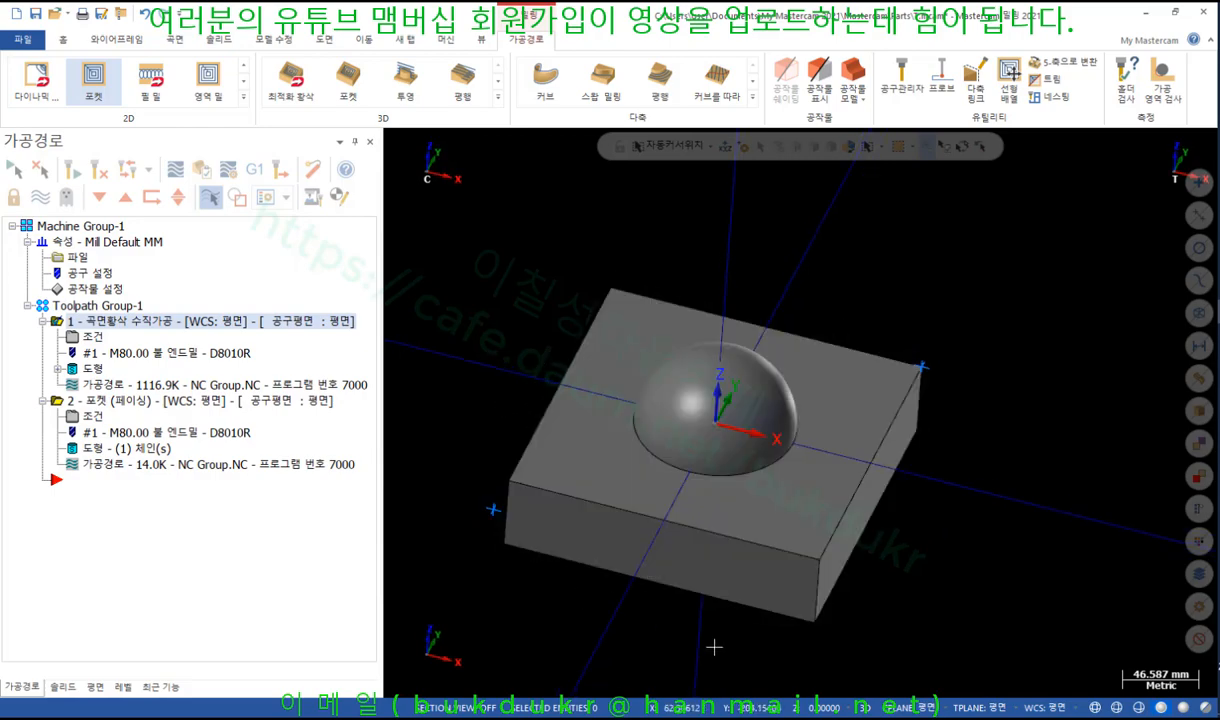
Step: Switch the construction mode from 3D to 2D and set the Z construction depth to 60
{"action": "right_click", "coordinate": [1003, 271]}
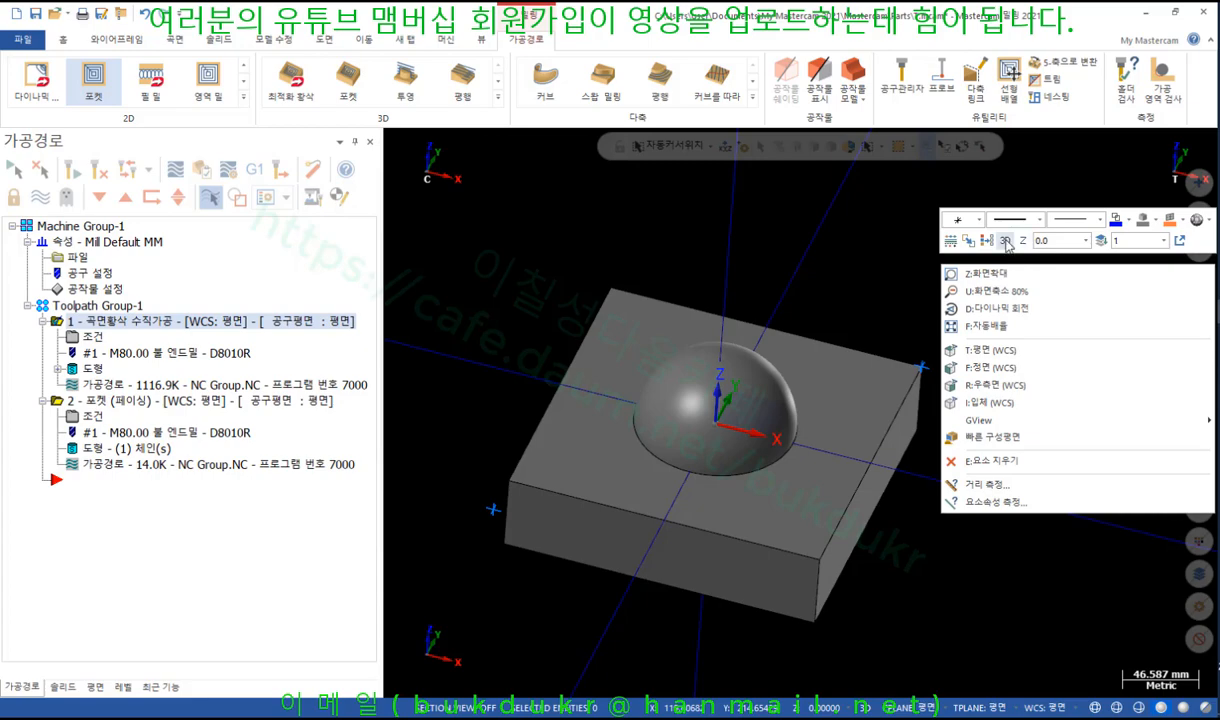
{"action": "left_click", "coordinate": [1005, 241]}
{"action": "left_click", "coordinate": [1053, 242]}
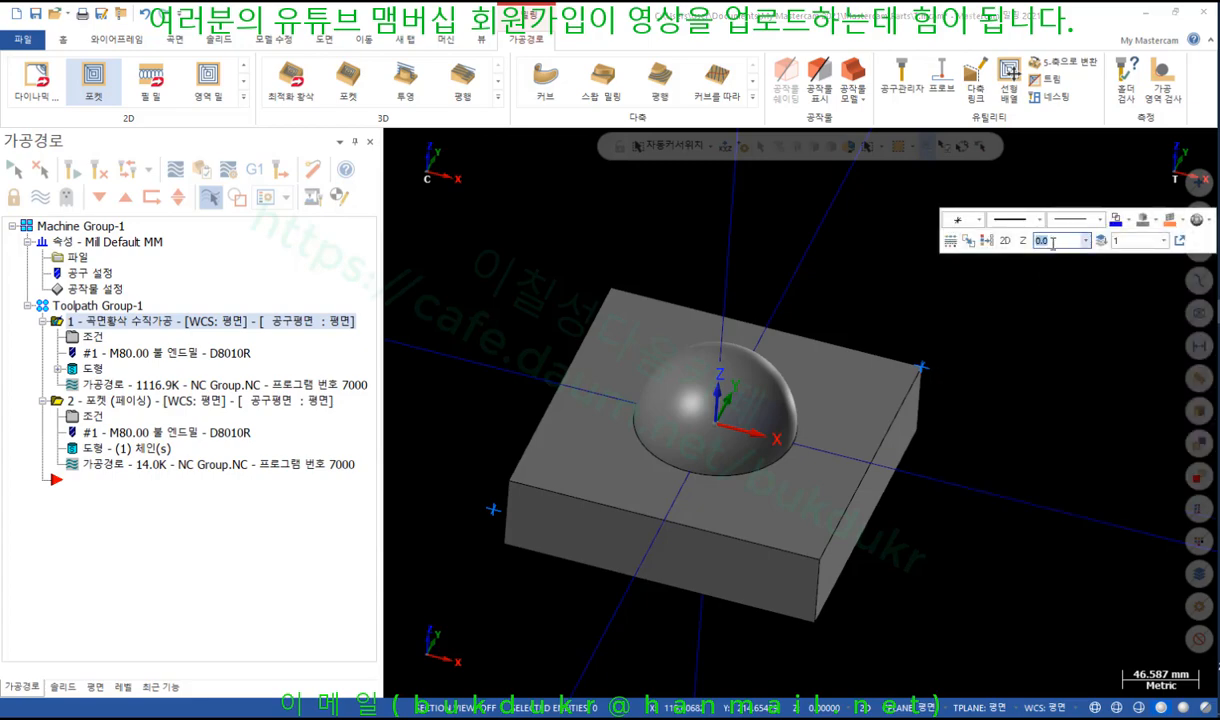
{"action": "type", "text": "60"}
{"action": "key", "text": "Return"}
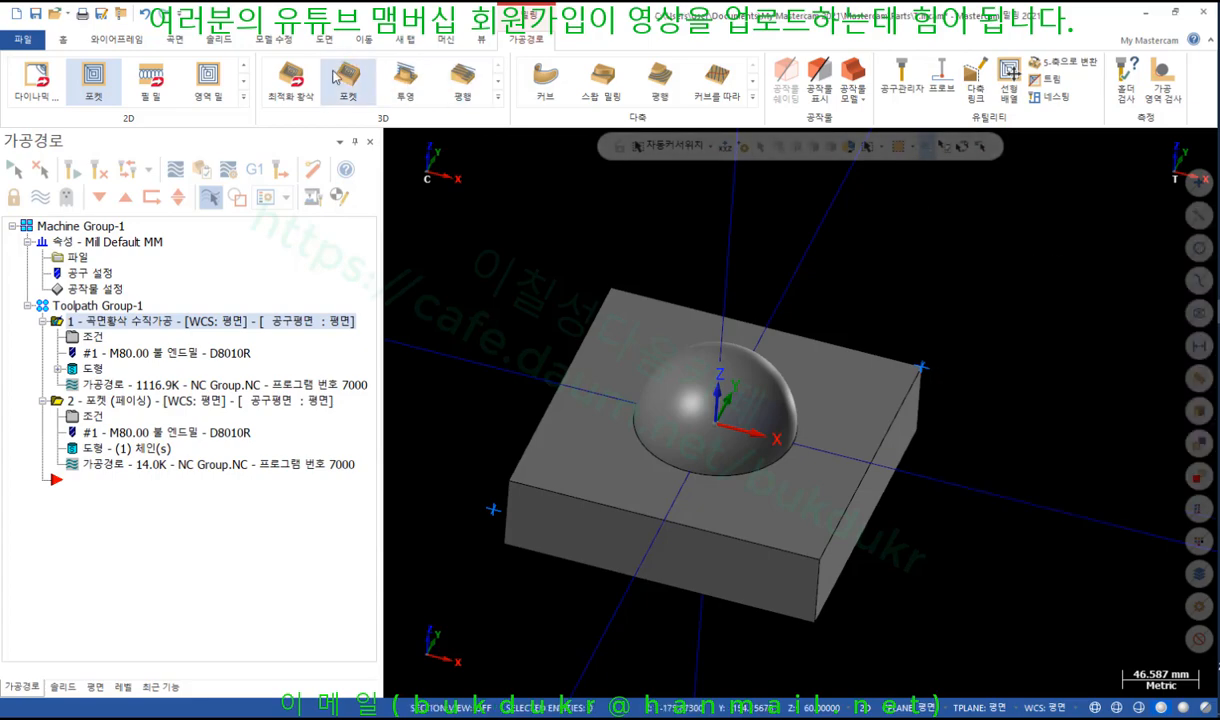
Step: Draw a 200 x 200 mm rectangle at Z 60 above the domed block, from corner point to corner point
{"action": "left_click", "coordinate": [116, 39]}
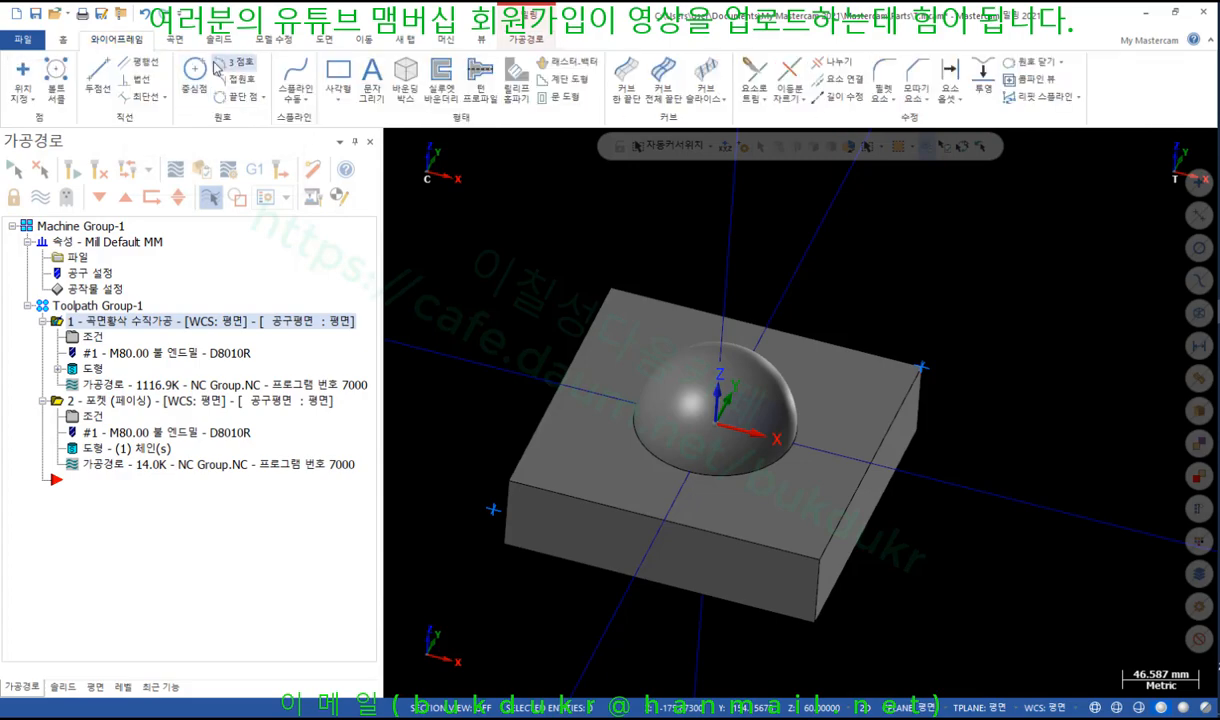
{"action": "left_click", "coordinate": [338, 76]}
{"action": "scroll", "coordinate": [883, 478], "scroll_direction": "down", "scroll_amount": 2}
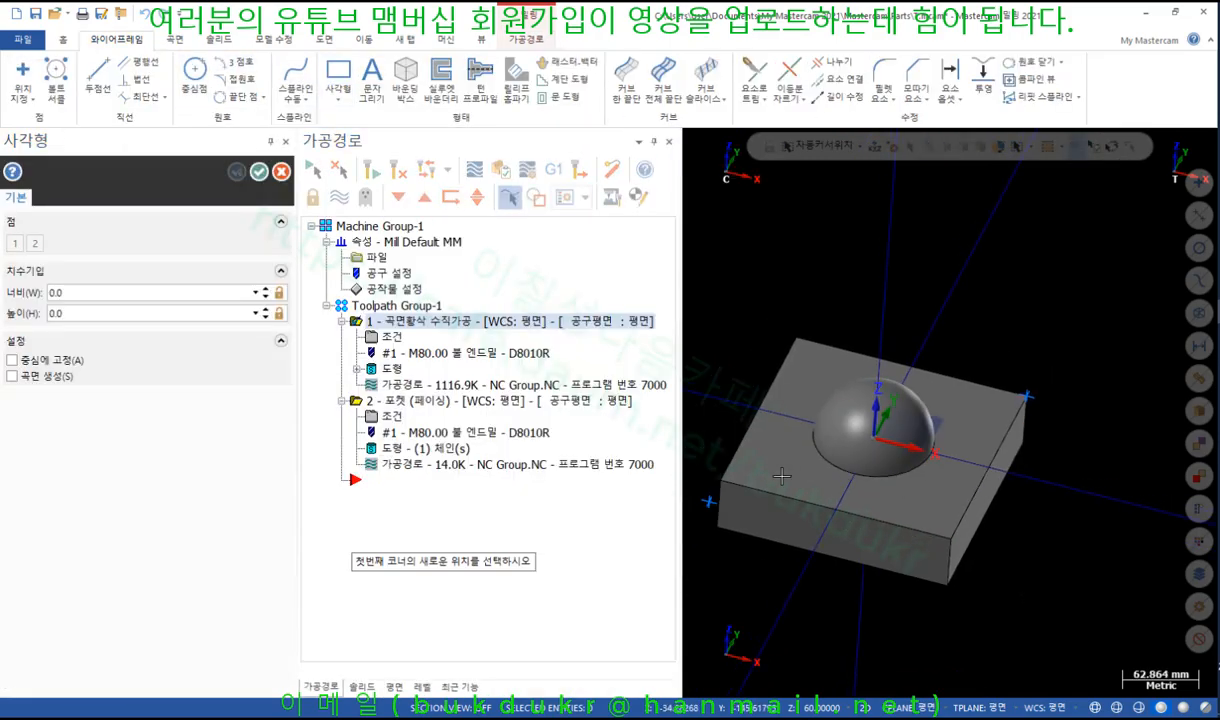
{"action": "left_click", "coordinate": [704, 466]}
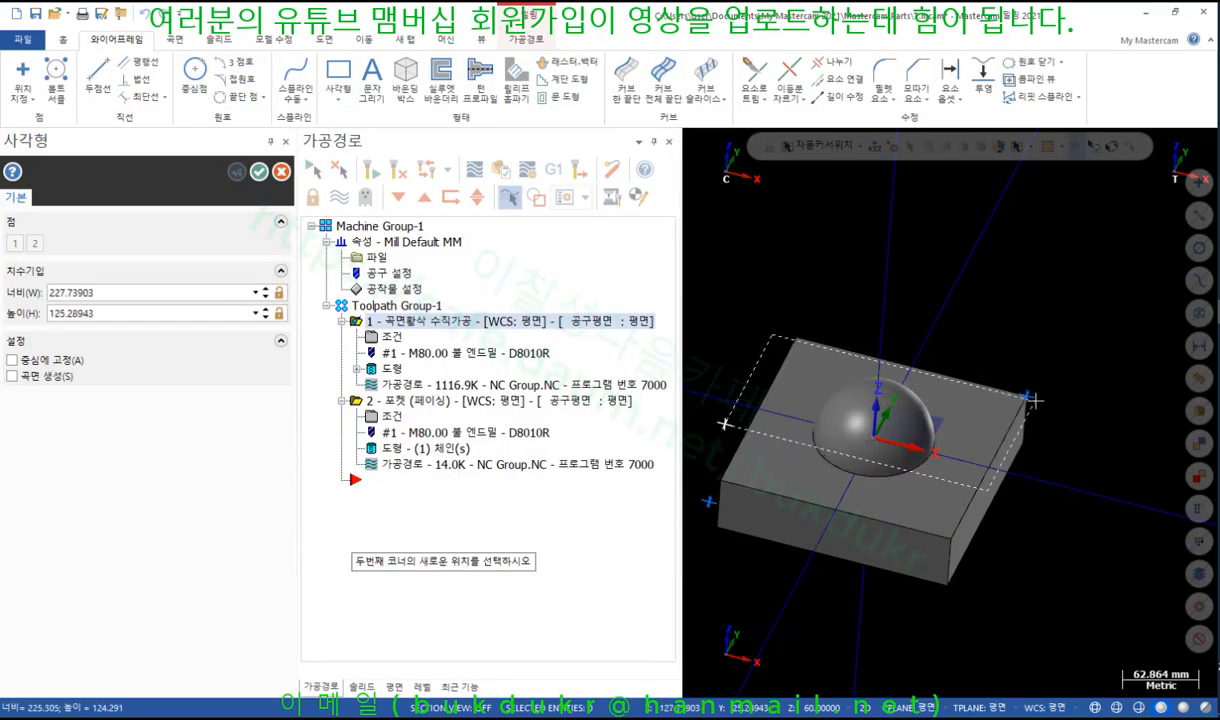
{"action": "left_click", "coordinate": [1027, 397]}
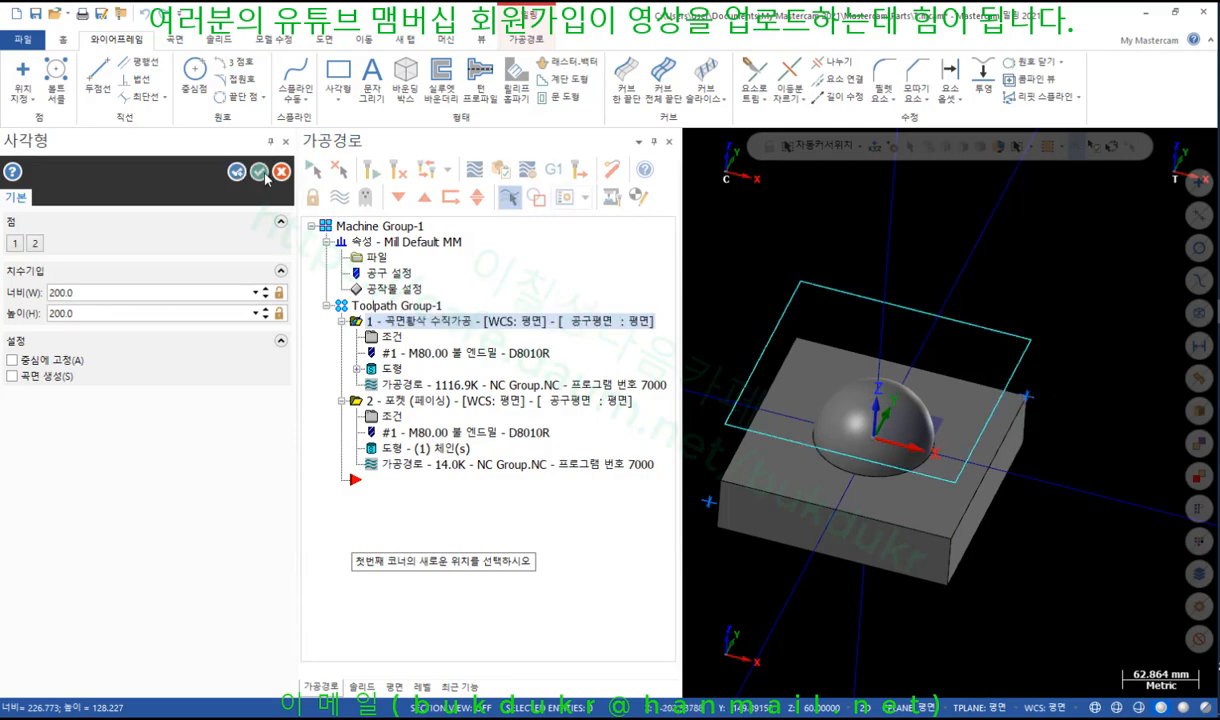
{"action": "left_click", "coordinate": [259, 172]}
{"action": "scroll", "coordinate": [800, 412], "scroll_direction": "up", "scroll_amount": 2}
{"action": "middle_click_drag", "start_coordinate": [800, 412], "coordinate": [744, 244]}
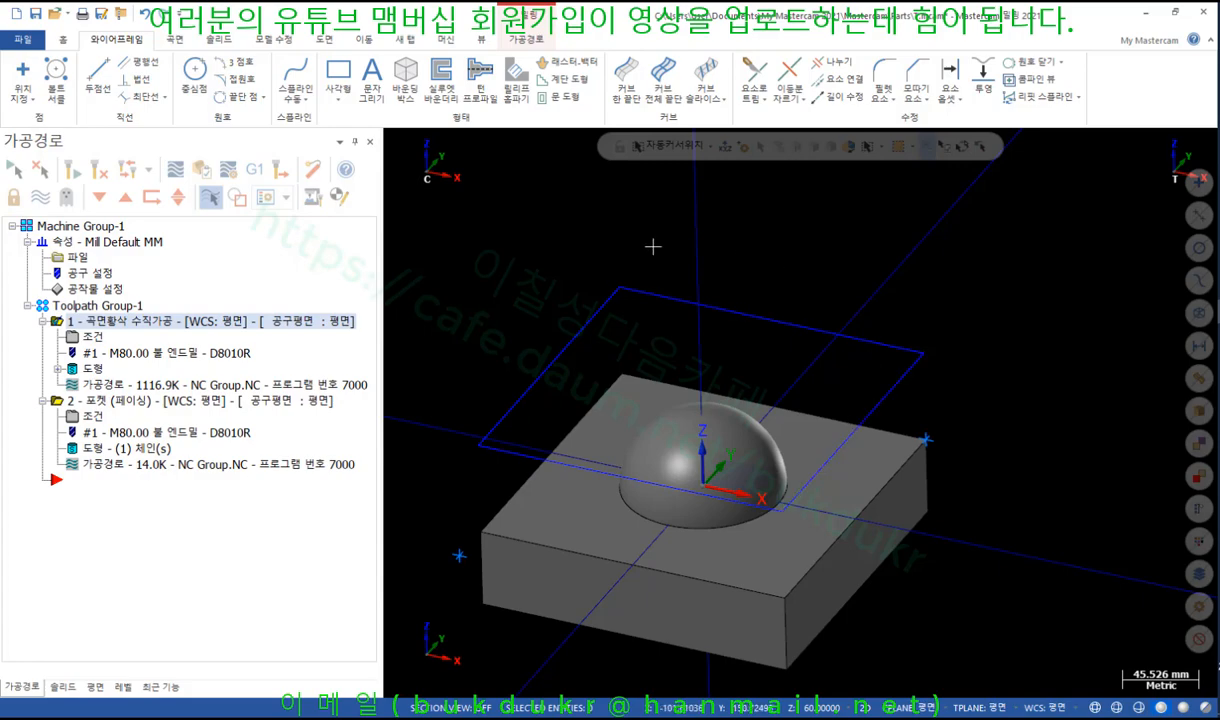
Step: Start a chain offset copy of the rectangle outward by 70 mm and check it from the top view
{"action": "left_click", "coordinate": [364, 42]}
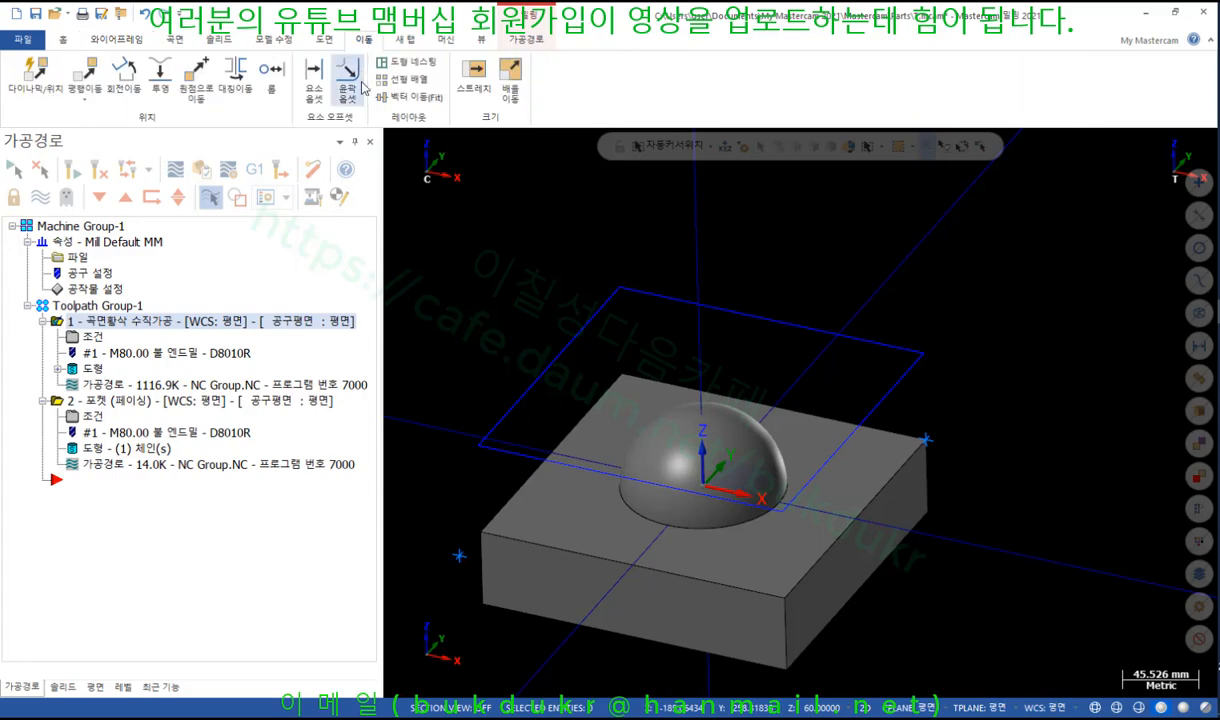
{"action": "left_click", "coordinate": [346, 75]}
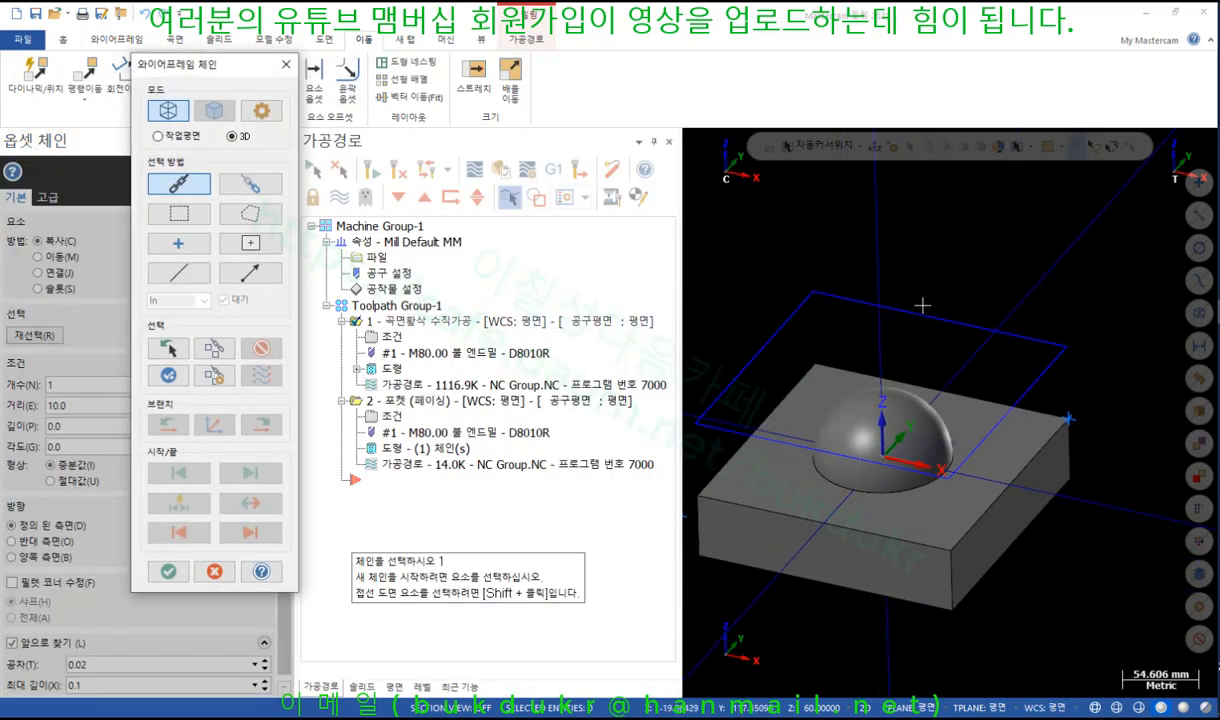
{"action": "left_click", "coordinate": [1000, 327]}
{"action": "key", "text": "Return"}
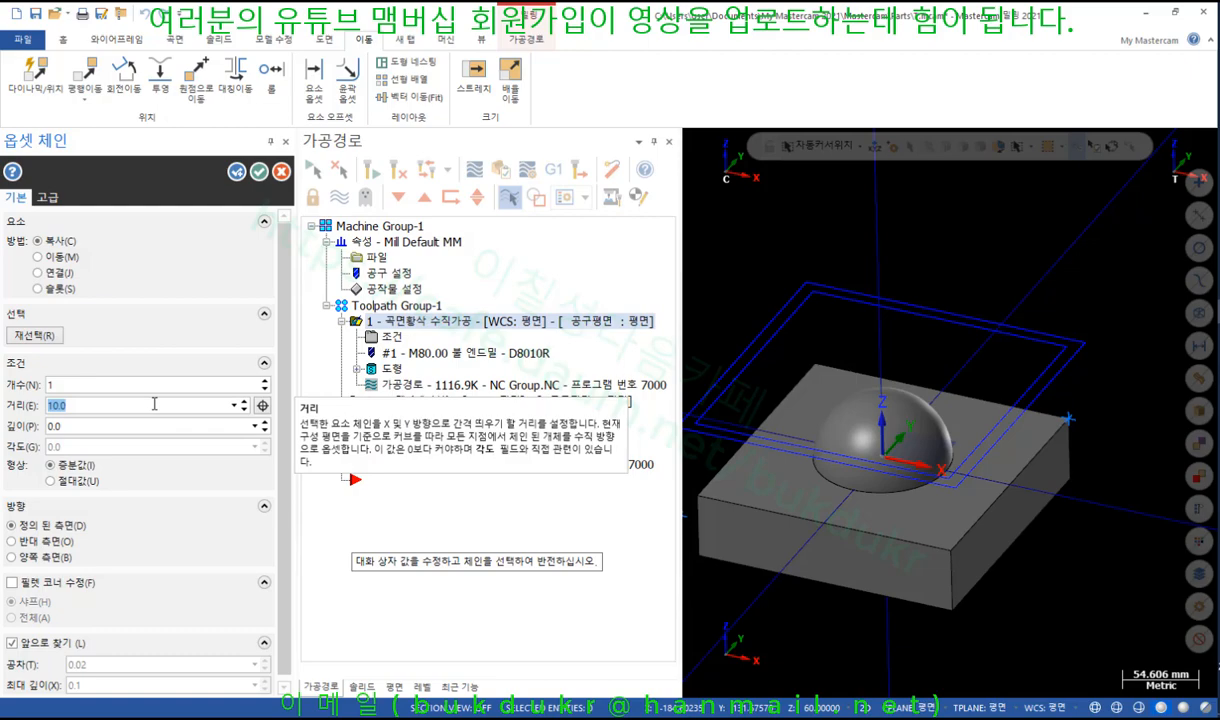
{"action": "type", "text": "4"}
{"action": "key", "text": "Return"}
{"action": "scroll", "coordinate": [1046, 221], "scroll_direction": "down", "scroll_amount": 3}
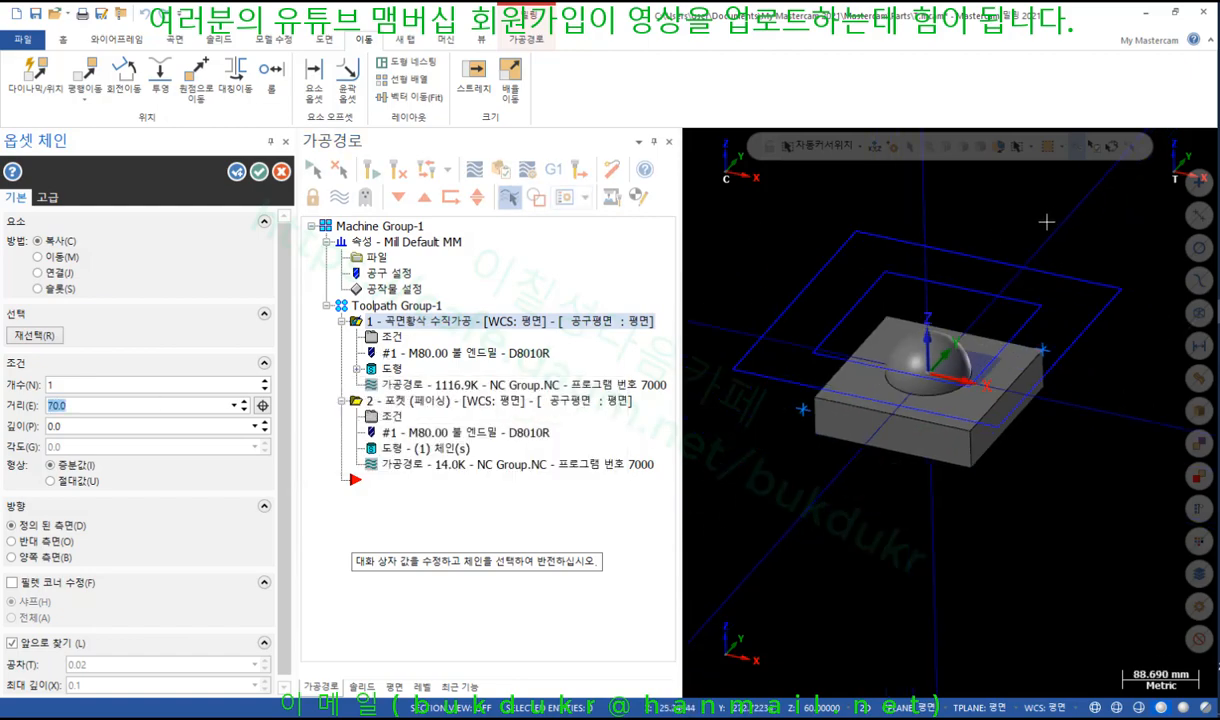
{"action": "right_click", "coordinate": [1046, 221]}
{"action": "left_click", "coordinate": [1000, 288]}
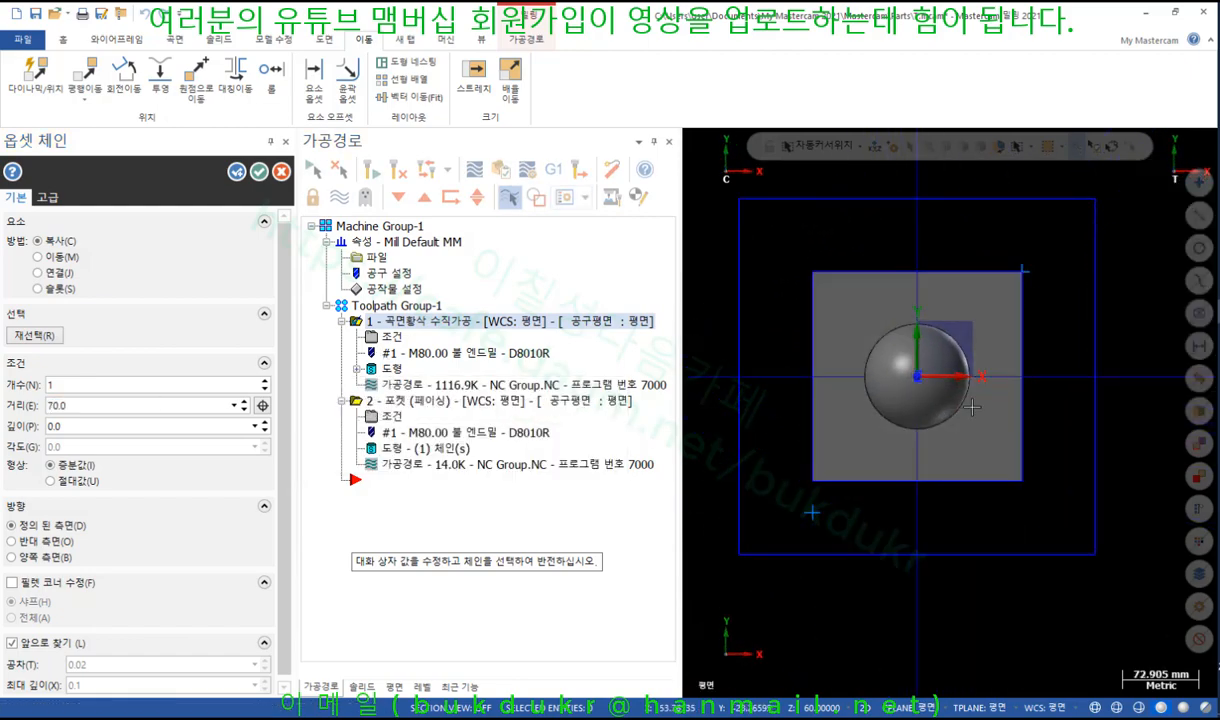
{"action": "scroll", "coordinate": [971, 407], "scroll_direction": "down", "scroll_amount": 2}
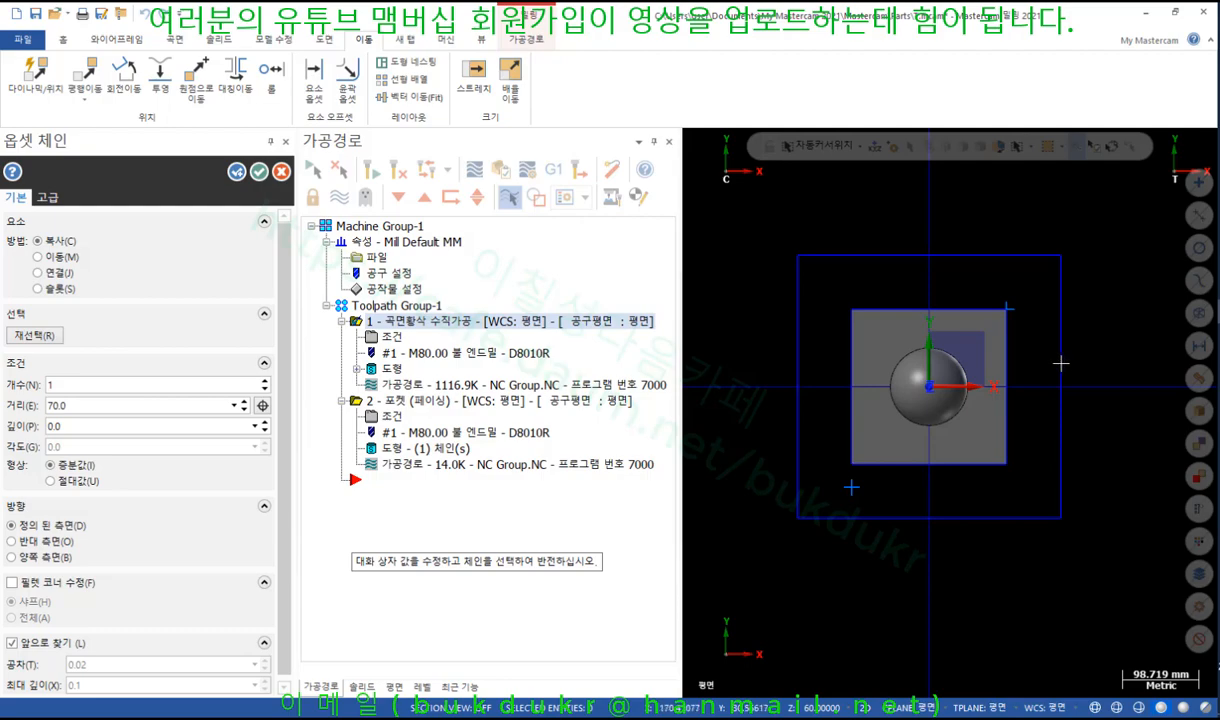
Step: Set the chain offset distance to 30 mm and create the larger outer rectangle
{"action": "double_click", "coordinate": [86, 405]}
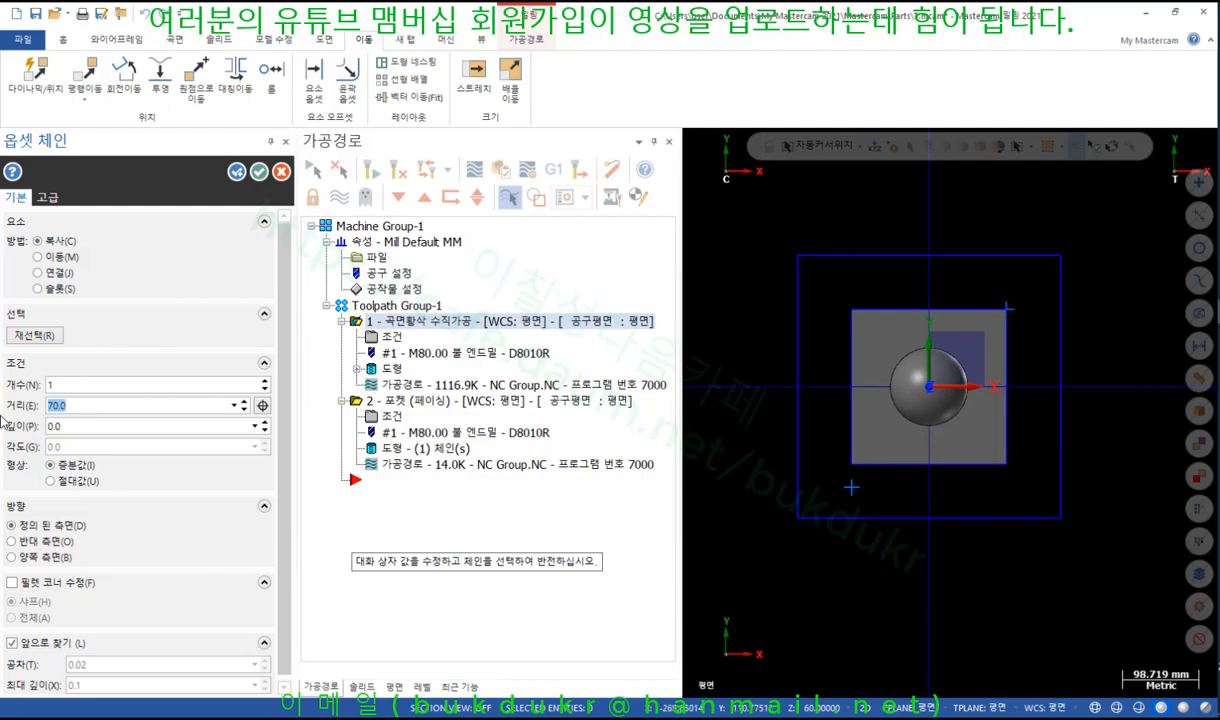
{"action": "type", "text": "30"}
{"action": "key", "text": "Return"}
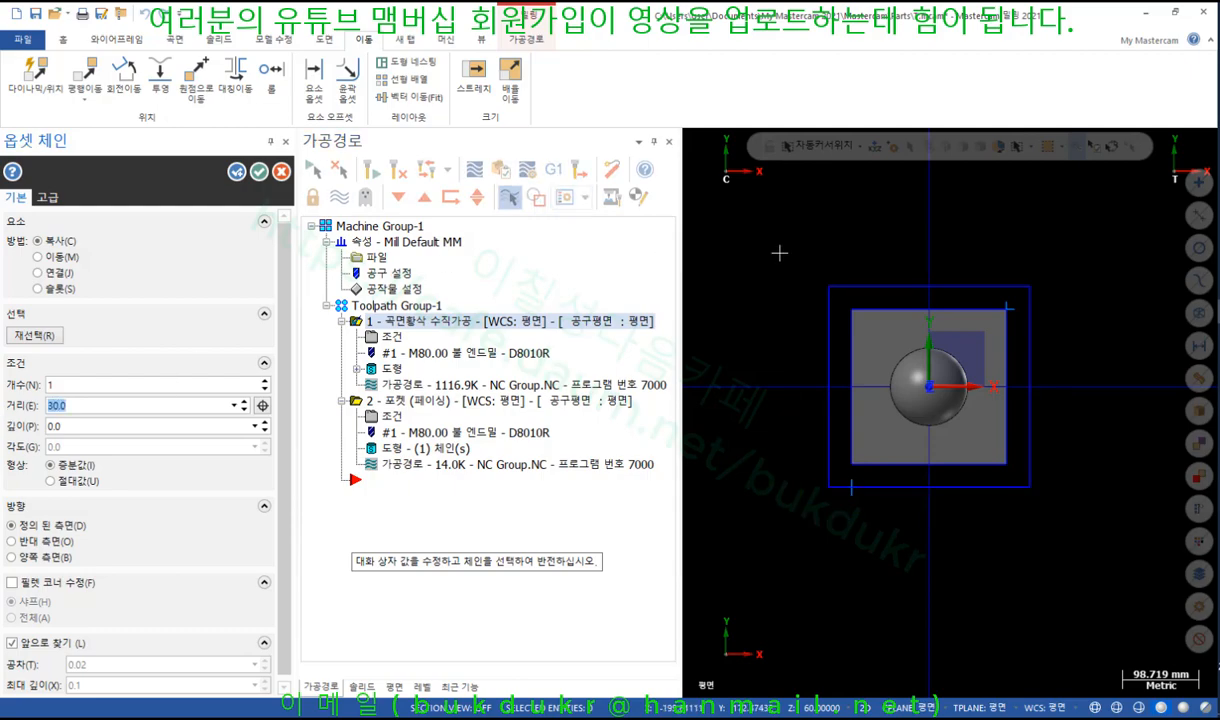
{"action": "scroll", "coordinate": [884, 331], "scroll_direction": "up", "scroll_amount": 6}
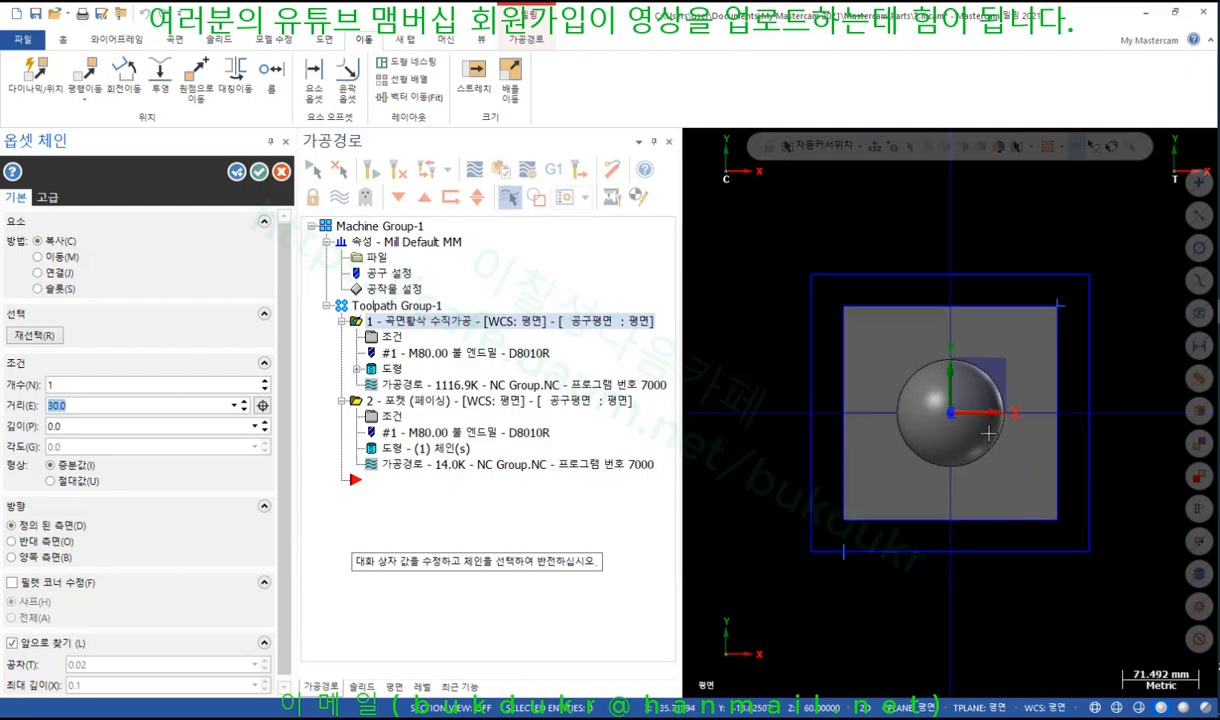
{"action": "left_click", "coordinate": [259, 172]}
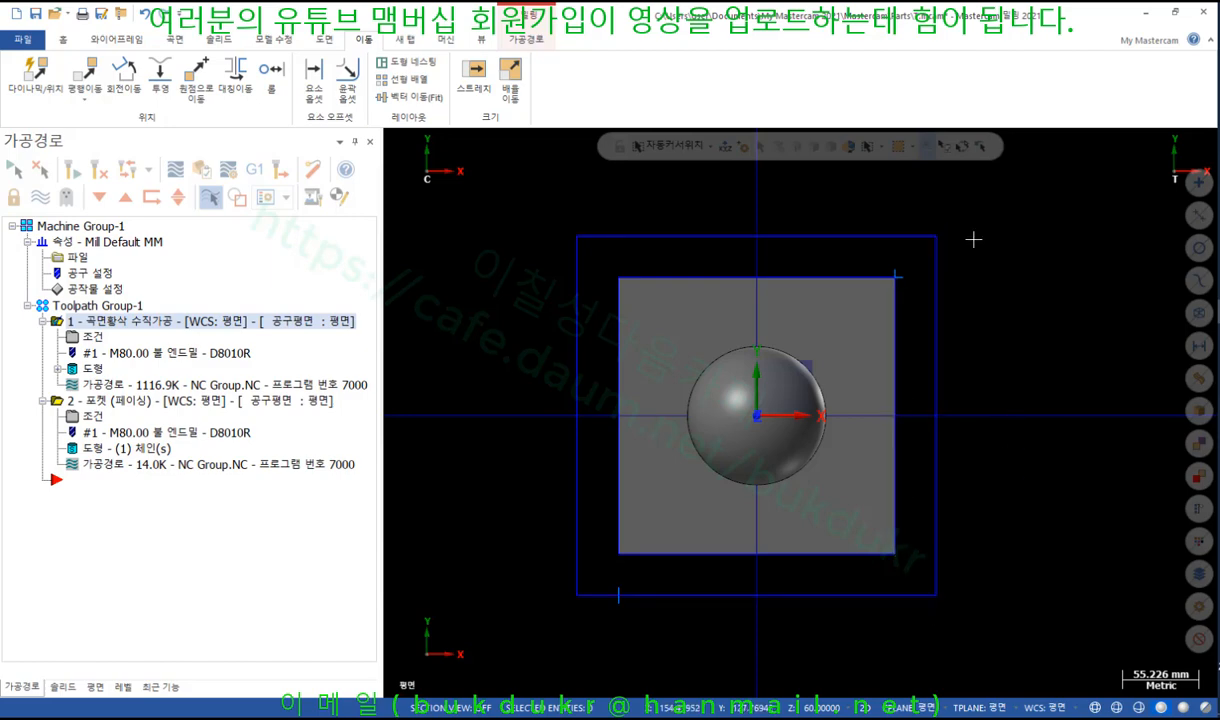
Step: Delete the original inner 200 mm rectangle, keeping only the offset outer rectangle
{"action": "scroll", "coordinate": [965, 330], "scroll_direction": "down", "scroll_amount": 1}
{"action": "middle_click_drag", "start_coordinate": [967, 335], "coordinate": [888, 216]}
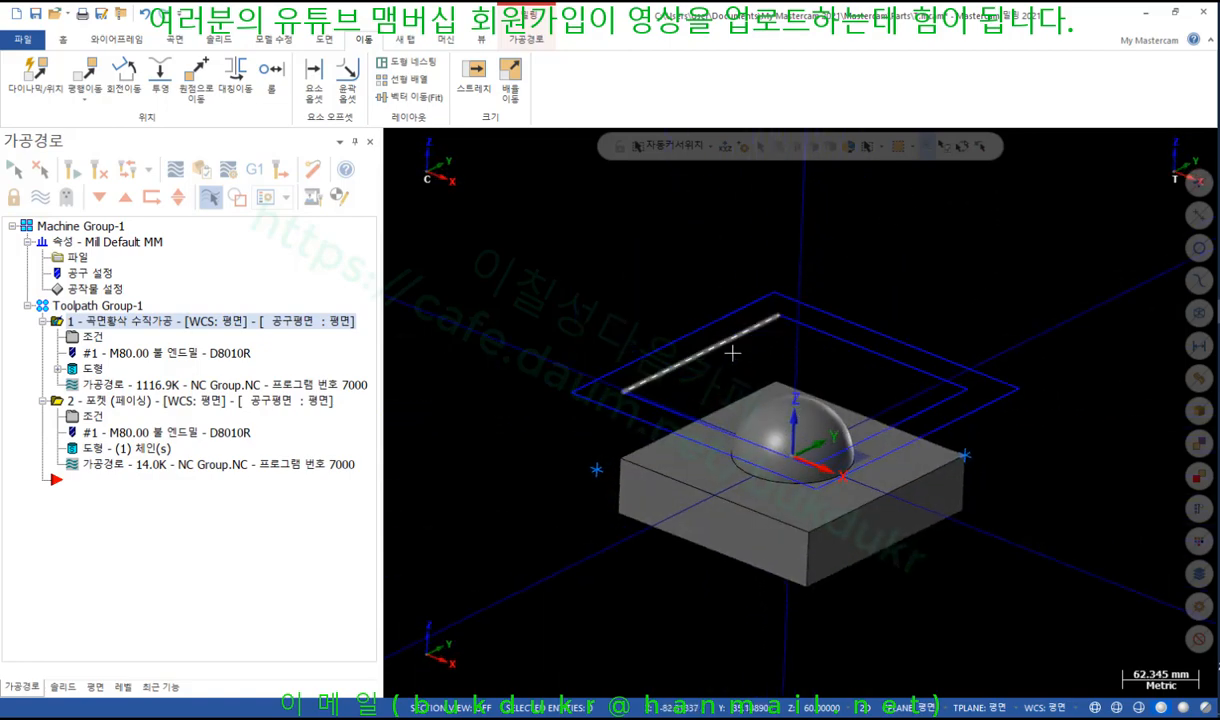
{"action": "left_click", "coordinate": [702, 356]}
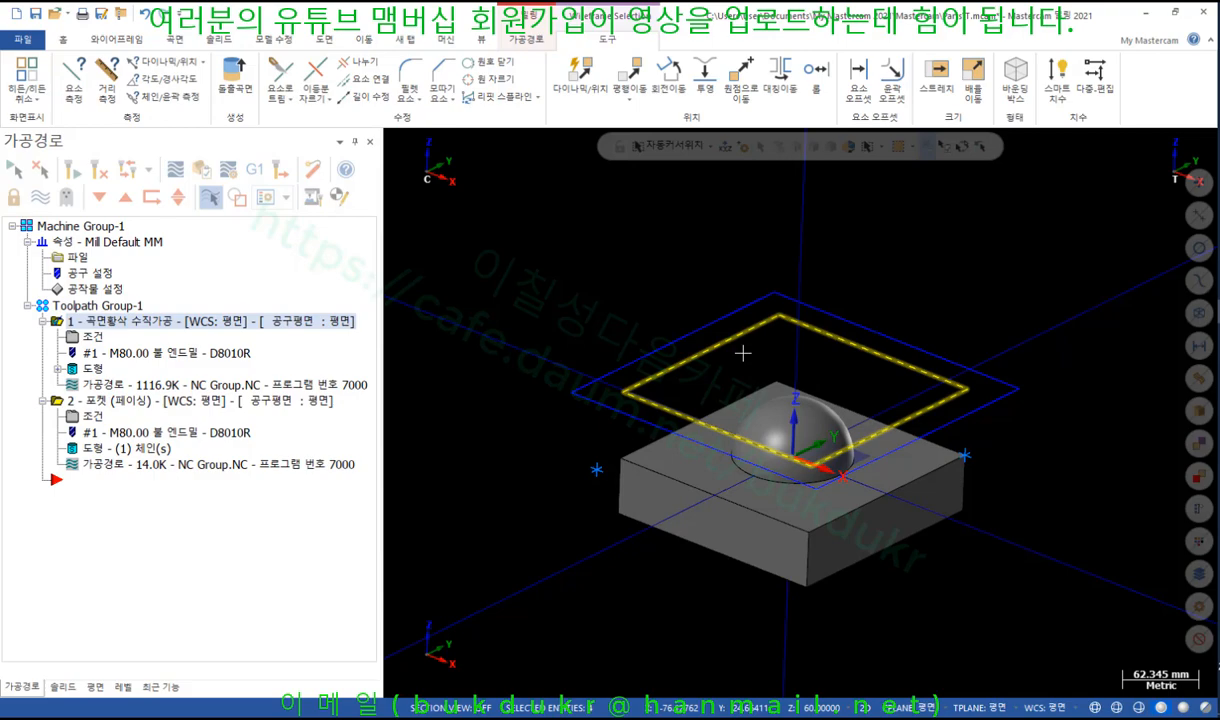
{"action": "key", "text": "Delete"}
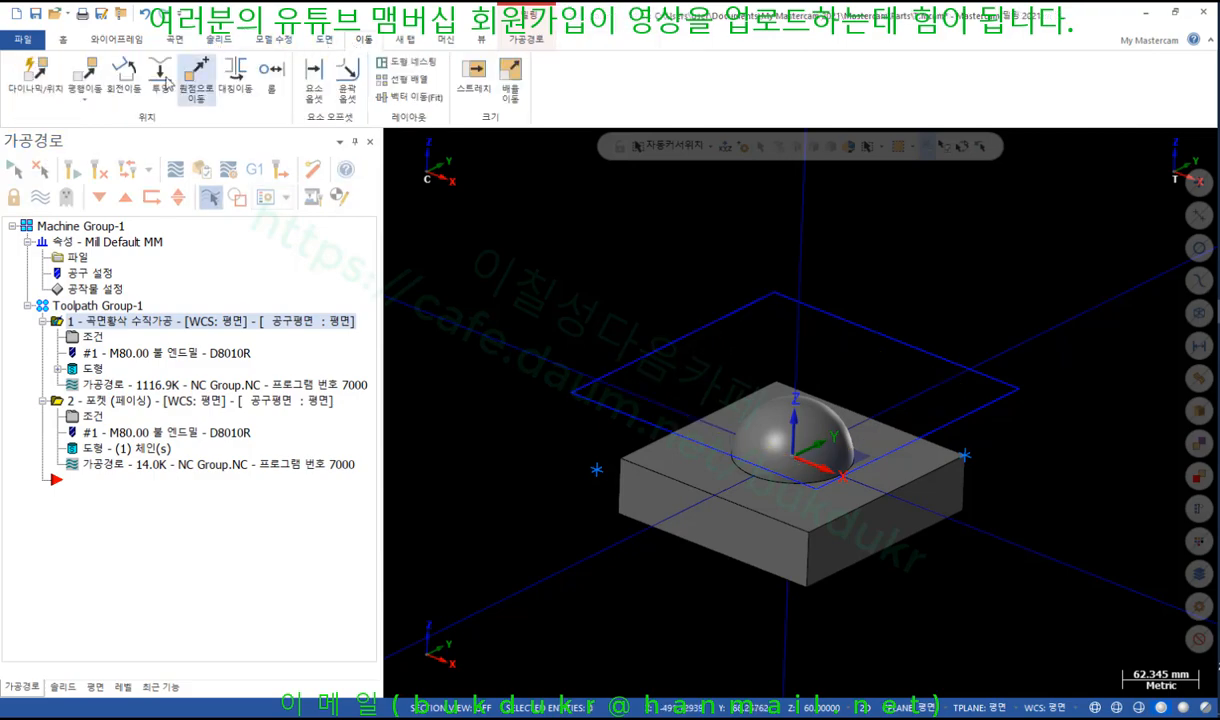
Step: Start an inward chain offset copy of the outer rectangle with a distance of 10 mm
{"action": "left_click", "coordinate": [362, 80]}
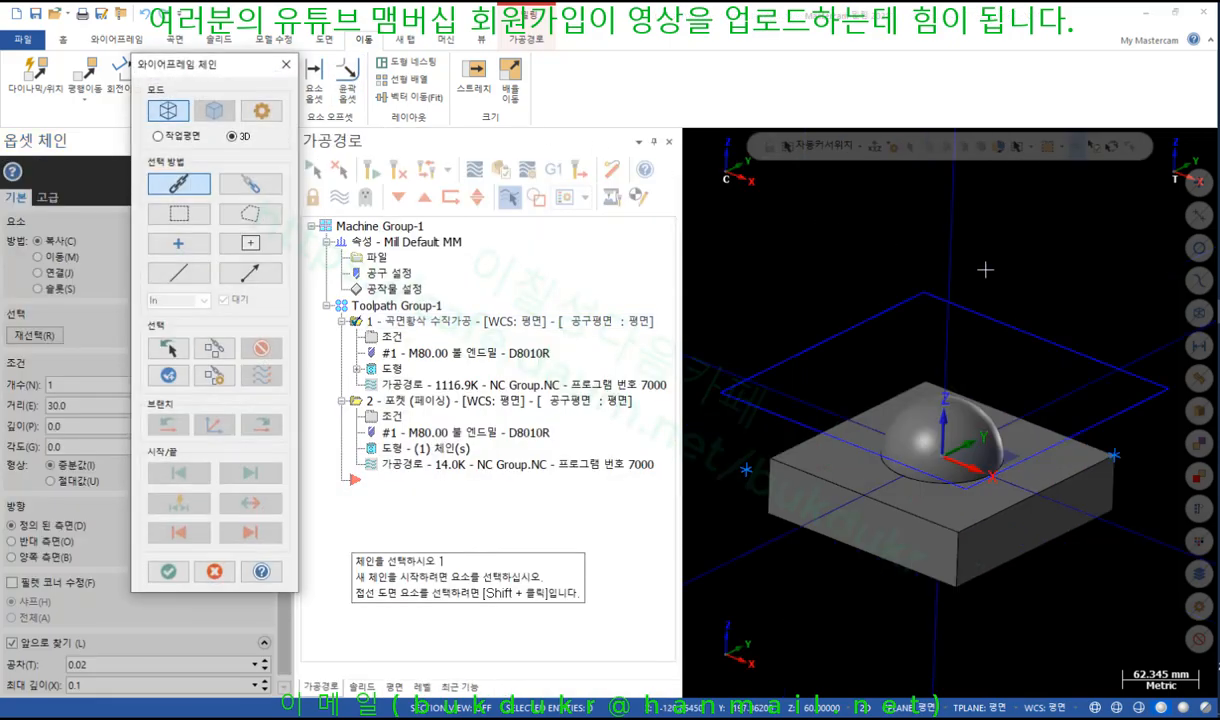
{"action": "left_click", "coordinate": [820, 345]}
{"action": "left_click", "coordinate": [168, 571]}
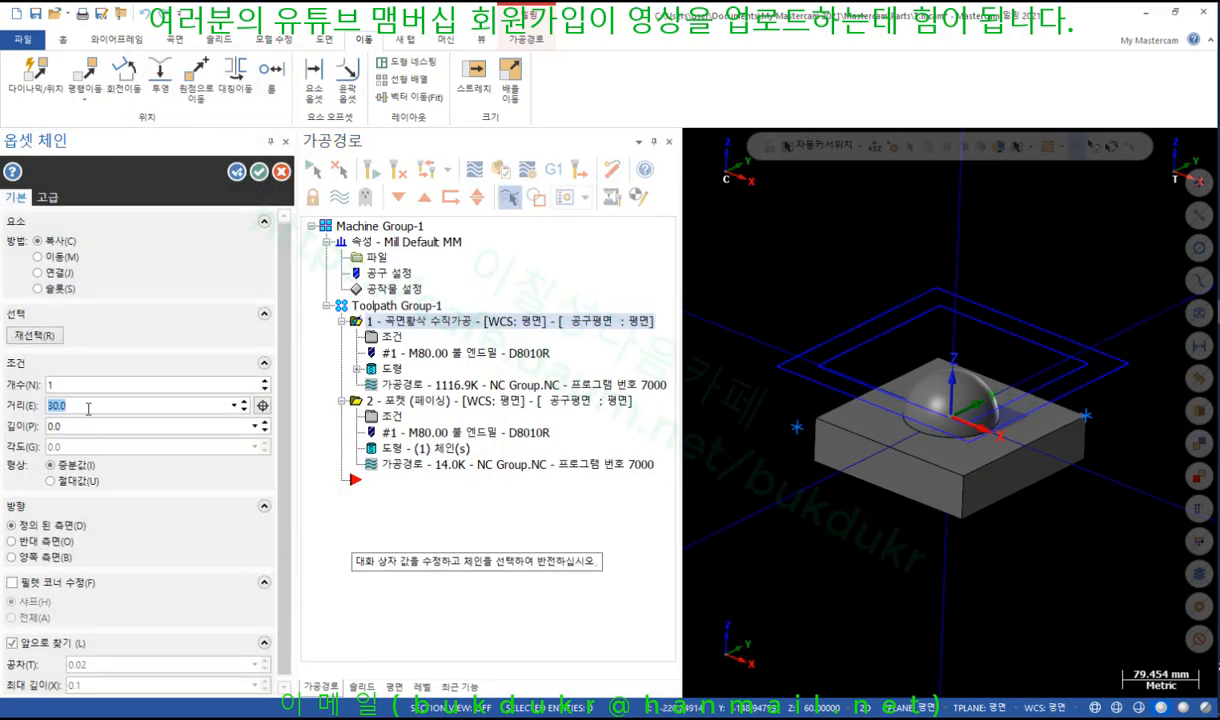
{"action": "type", "text": "10"}
{"action": "key", "text": "Return"}
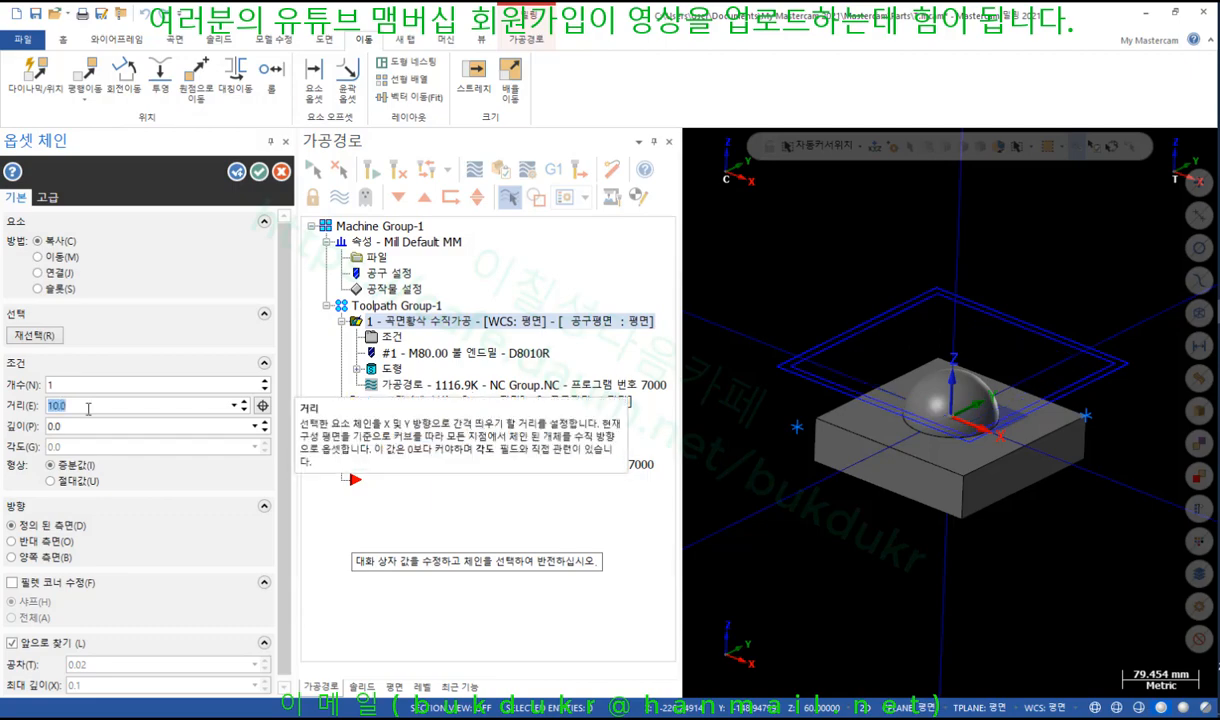
Step: Set the number of offset copies to 11 and create the nested rectangles above the dome
{"action": "left_click", "coordinate": [266, 381]}
{"action": "left_click", "coordinate": [266, 381]}
{"action": "left_click", "coordinate": [266, 381]}
{"action": "left_click", "coordinate": [266, 381]}
{"action": "left_click", "coordinate": [266, 381]}
{"action": "left_click", "coordinate": [266, 381]}
{"action": "left_click", "coordinate": [266, 381]}
{"action": "left_click", "coordinate": [266, 381]}
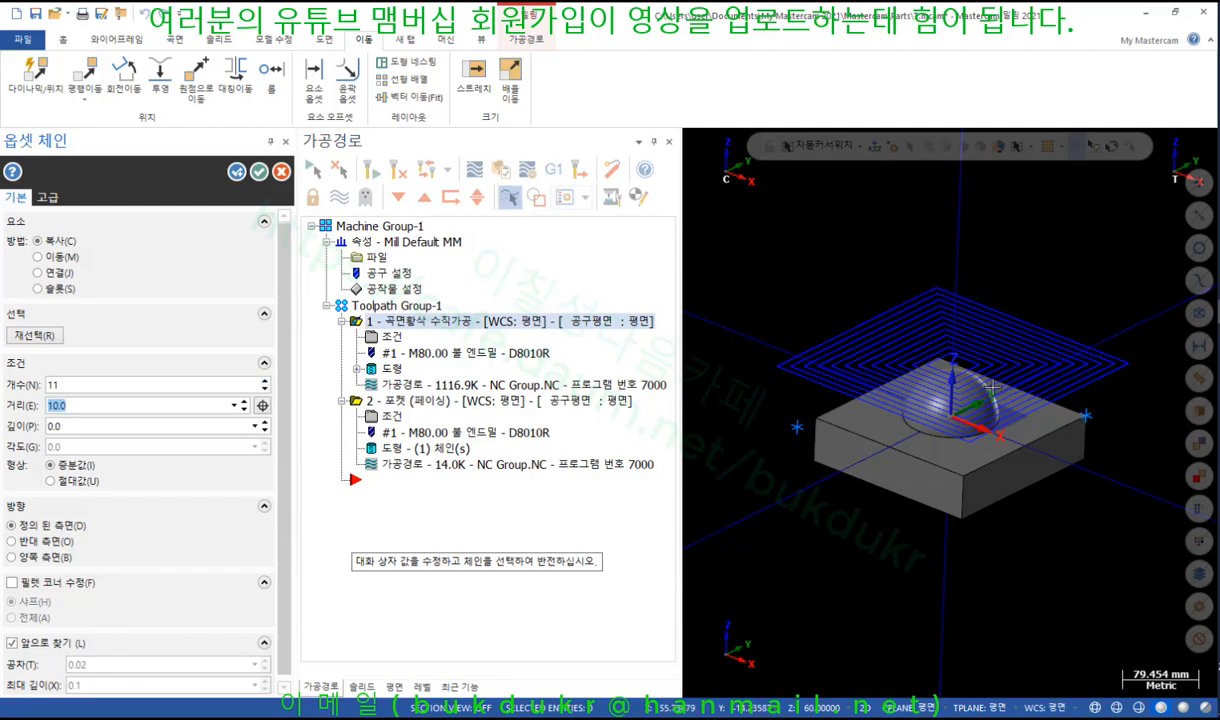
{"action": "scroll", "coordinate": [974, 397], "scroll_direction": "up", "scroll_amount": 8}
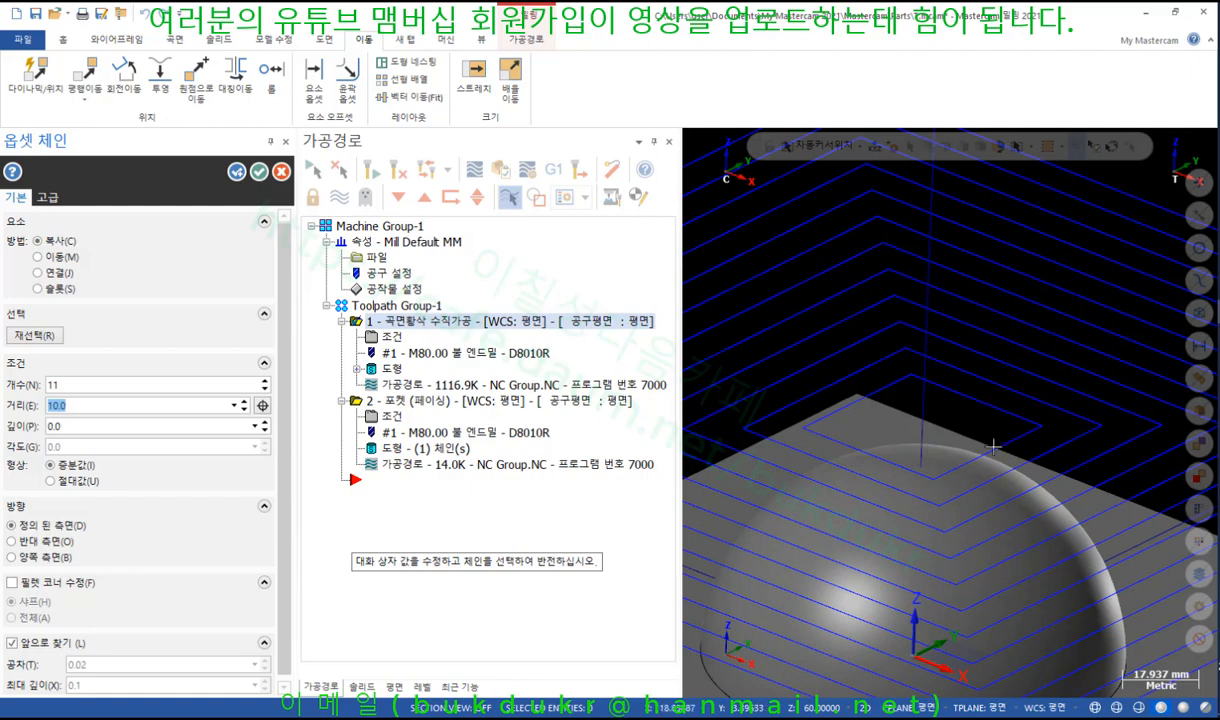
{"action": "scroll", "coordinate": [916, 384], "scroll_direction": "down", "scroll_amount": 1}
{"action": "middle_click_drag", "start_coordinate": [916, 384], "coordinate": [800, 400]}
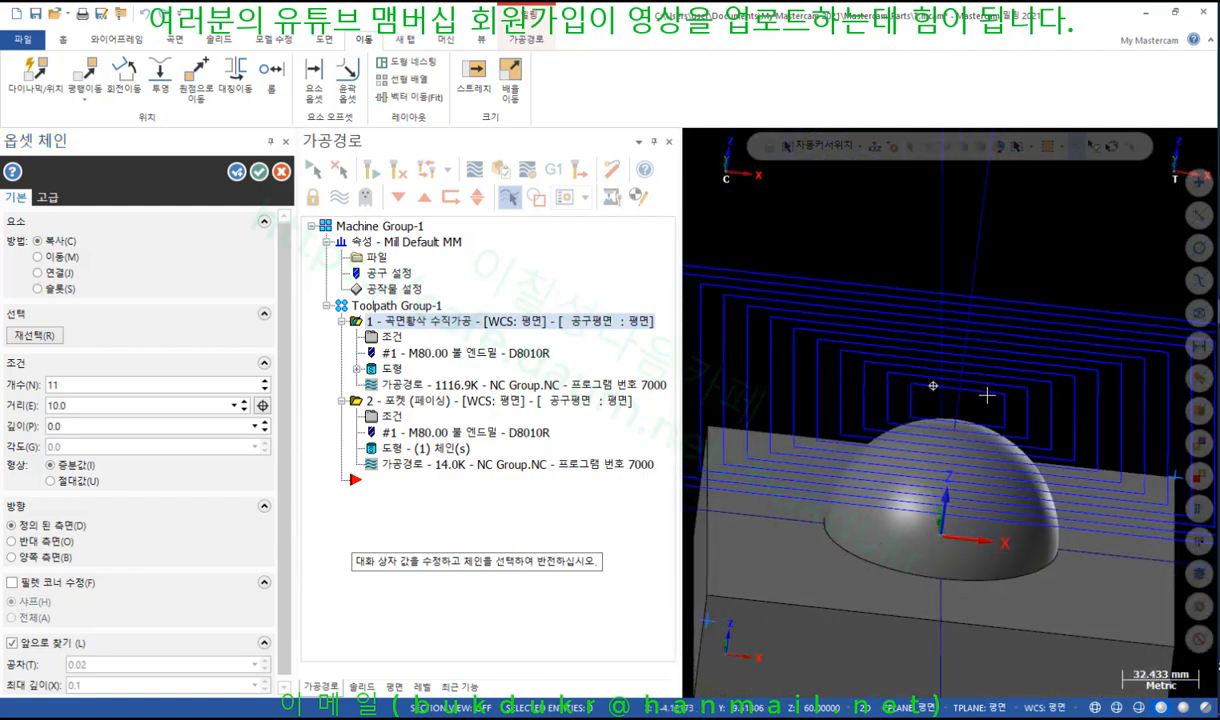
{"action": "left_click", "coordinate": [258, 171]}
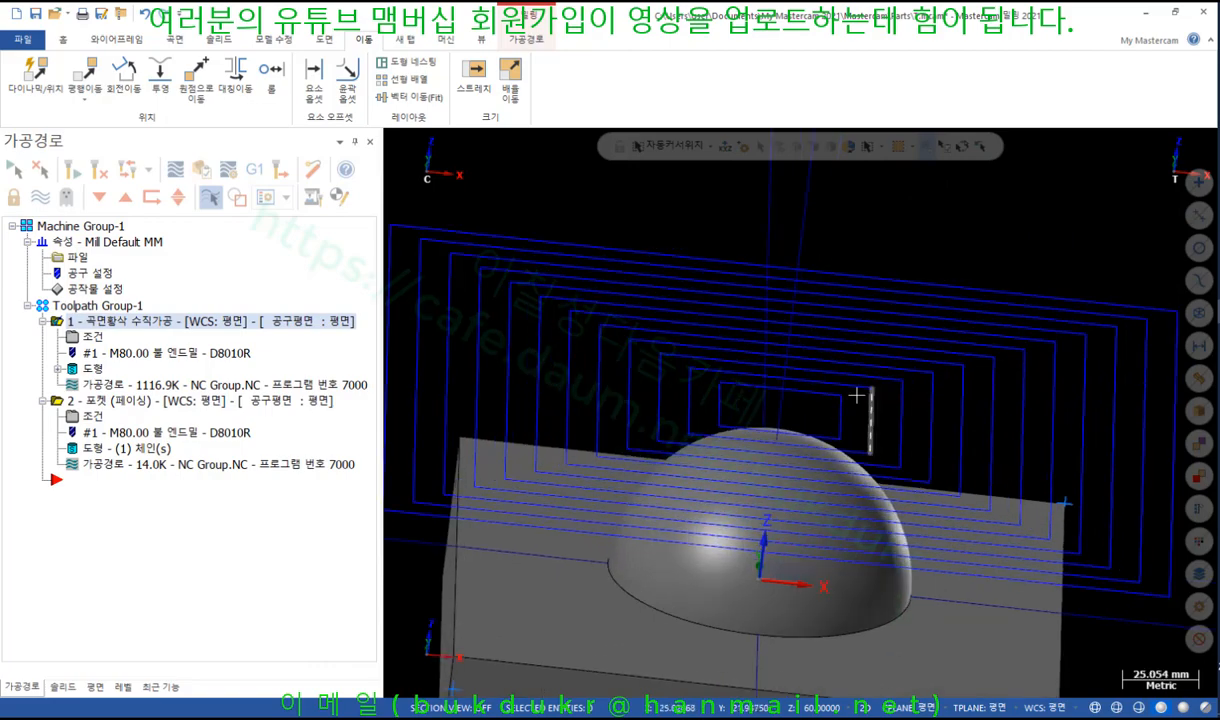
Step: Analyze the line properties of the three innermost rectangles to compare their lengths and coordinates
{"action": "left_click", "coordinate": [822, 396]}
{"action": "key", "text": "F4"}
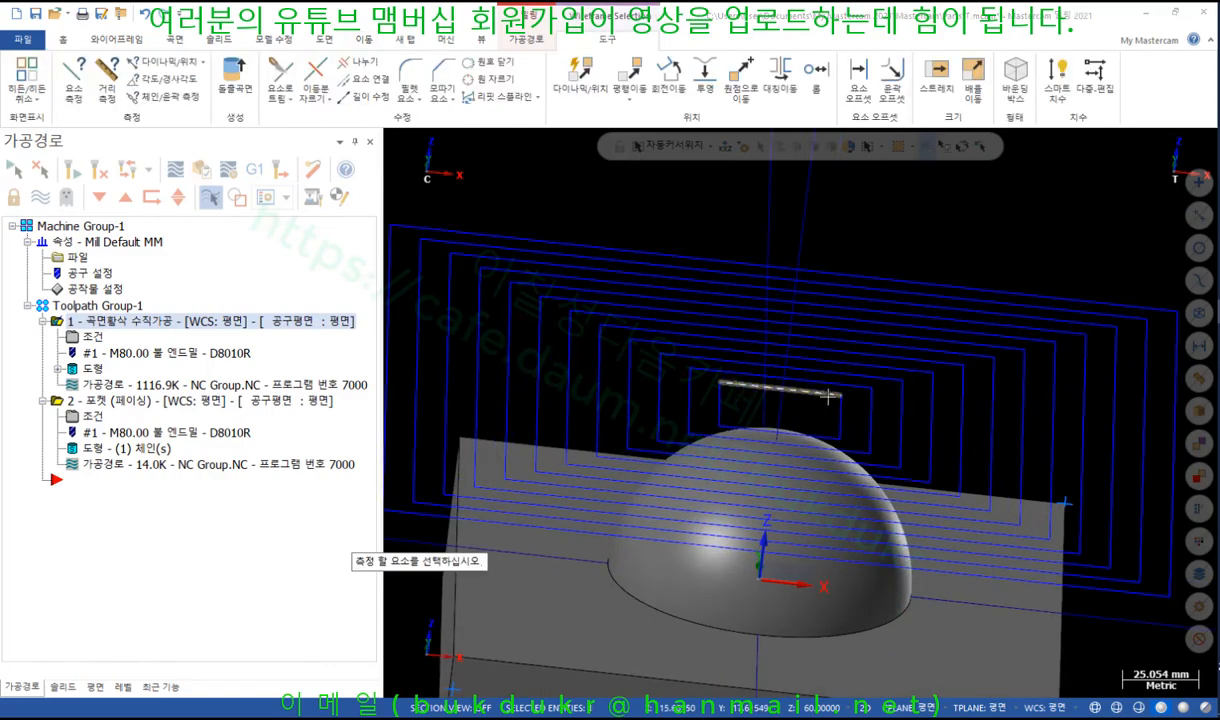
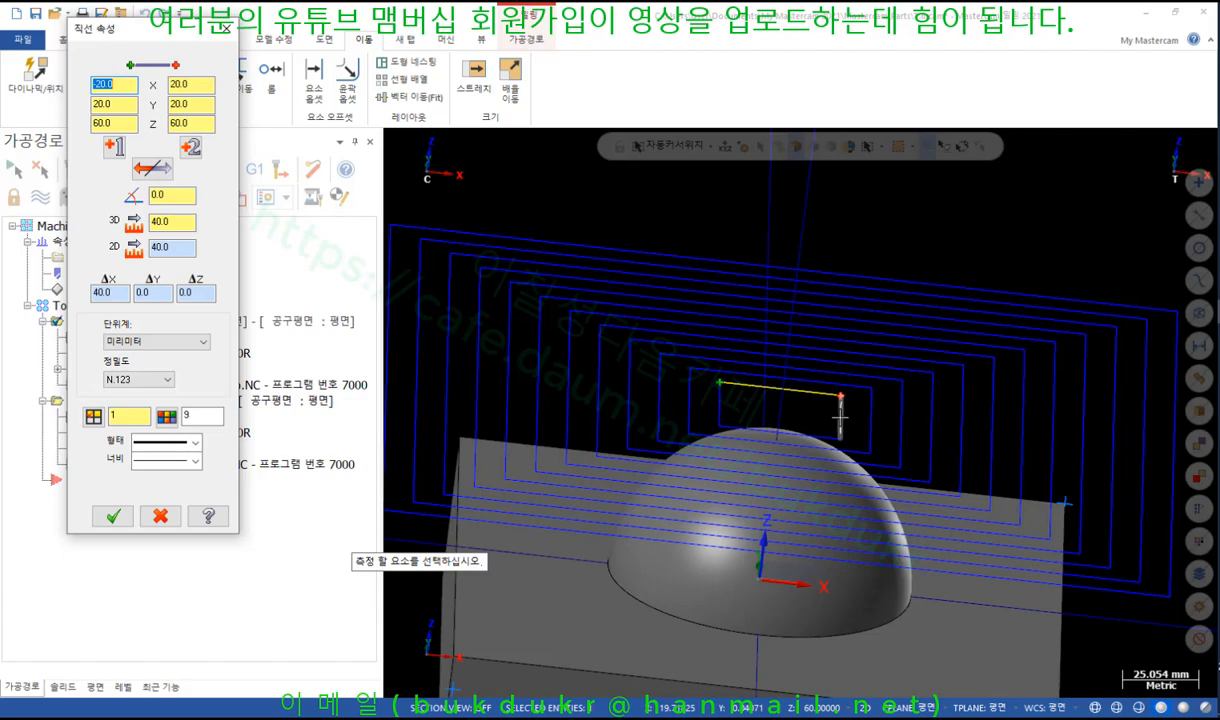
{"action": "left_click", "coordinate": [758, 374]}
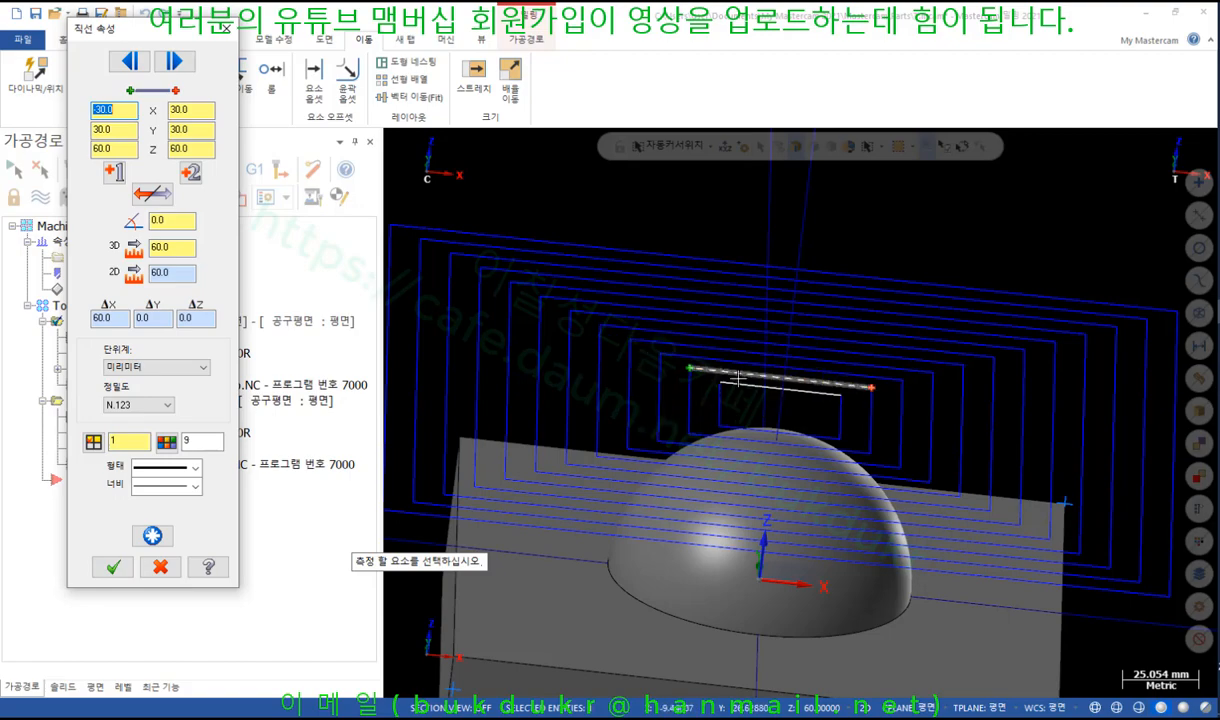
{"action": "left_click", "coordinate": [692, 356]}
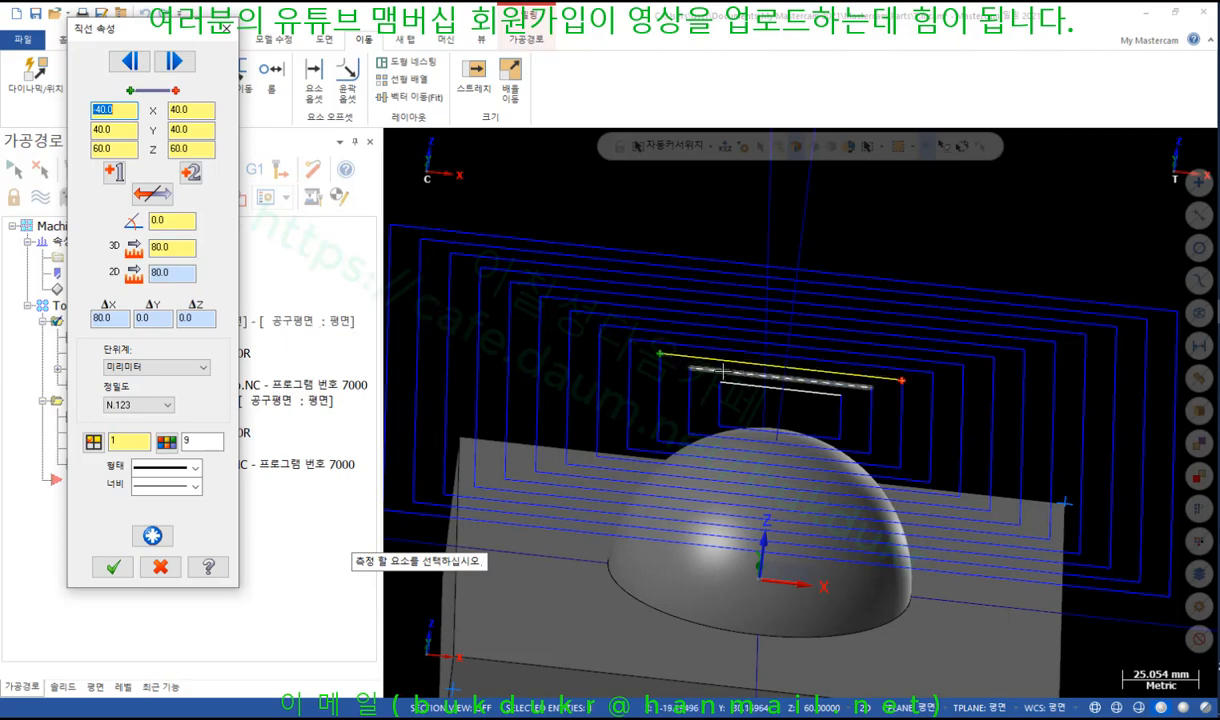
{"action": "left_click", "coordinate": [722, 372]}
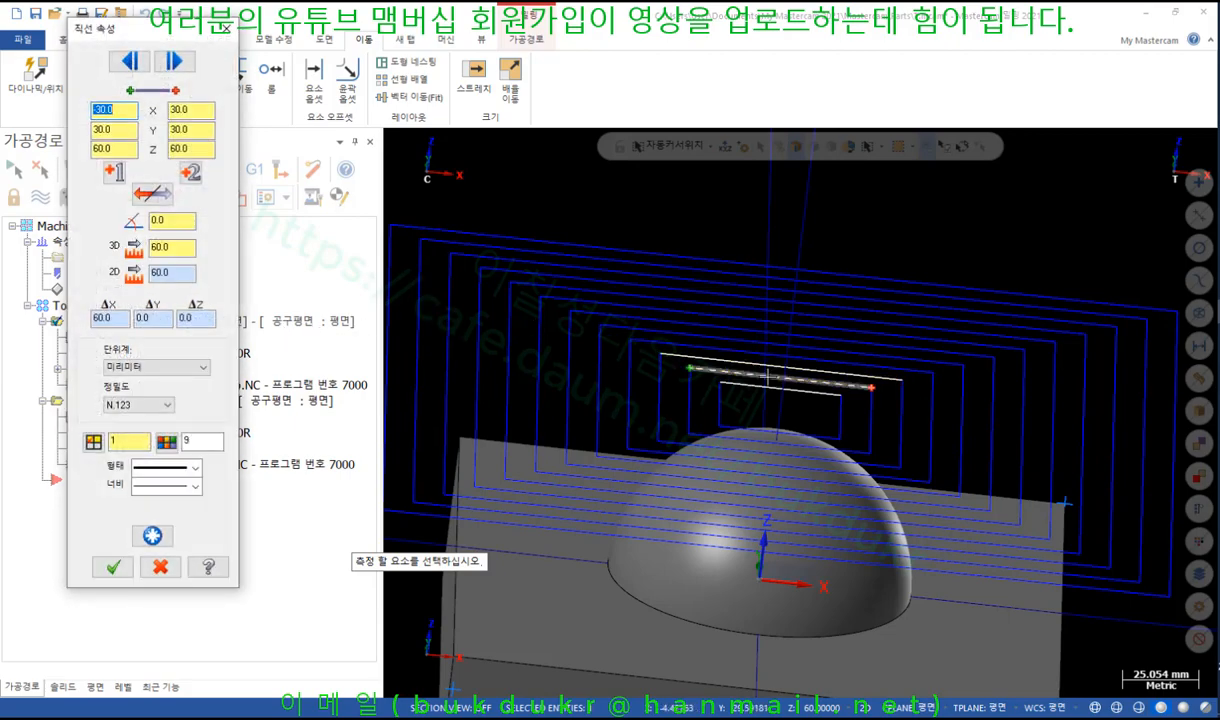
{"action": "key", "text": "Escape"}
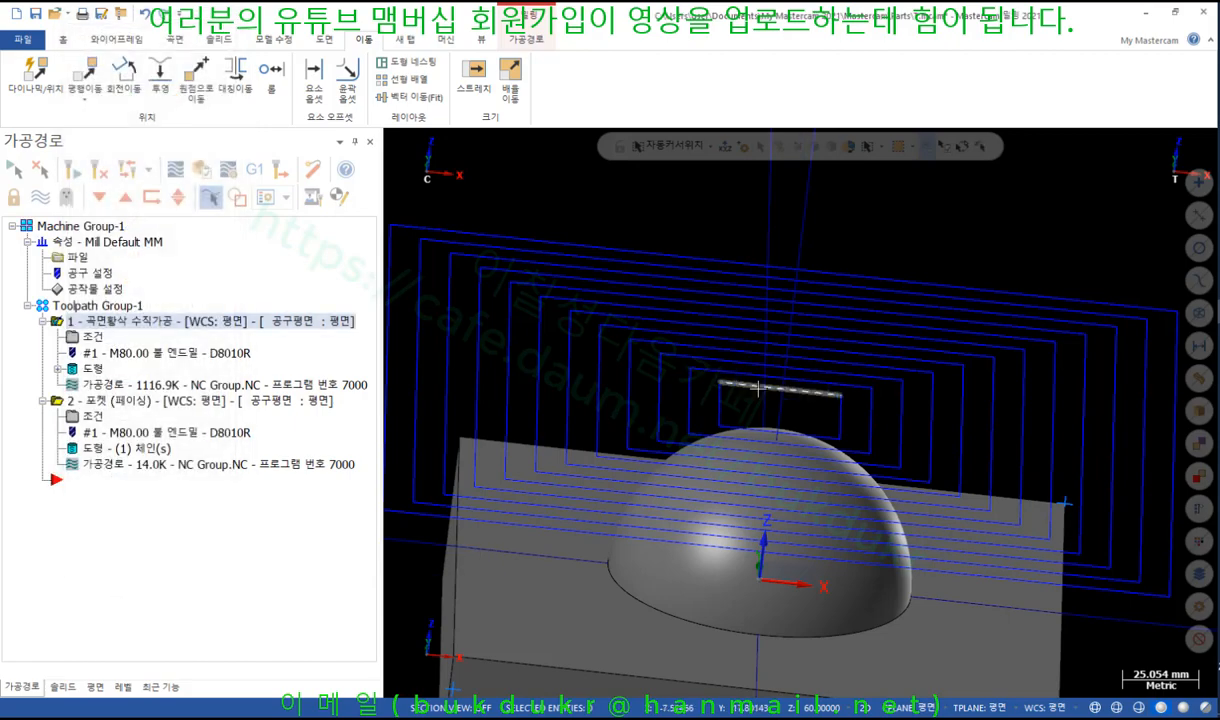
Step: Delete the innermost rectangle of the nested set and check the remaining rectangles over the block
{"action": "left_click", "coordinate": [760, 386]}
{"action": "key", "text": "Delete"}
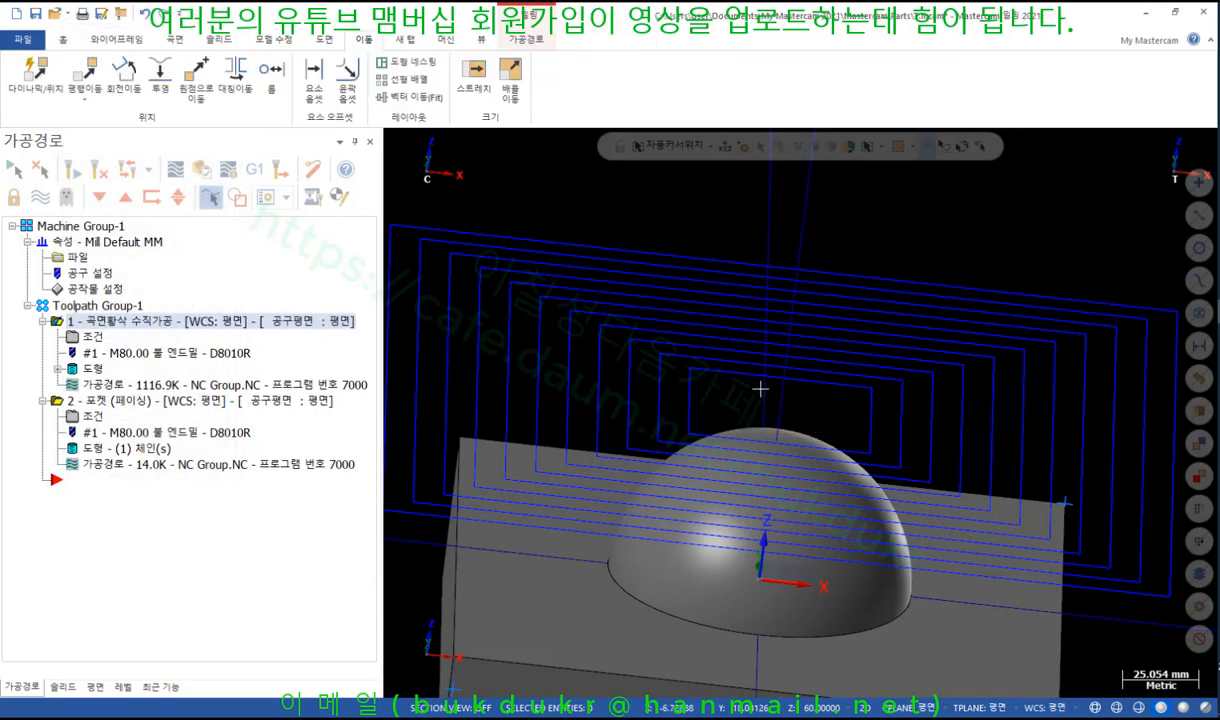
{"action": "scroll", "coordinate": [780, 315], "scroll_direction": "down", "scroll_amount": 5}
{"action": "middle_click_drag", "start_coordinate": [893, 315], "coordinate": [812, 288]}
{"action": "scroll", "coordinate": [975, 214], "scroll_direction": "up", "scroll_amount": 2}
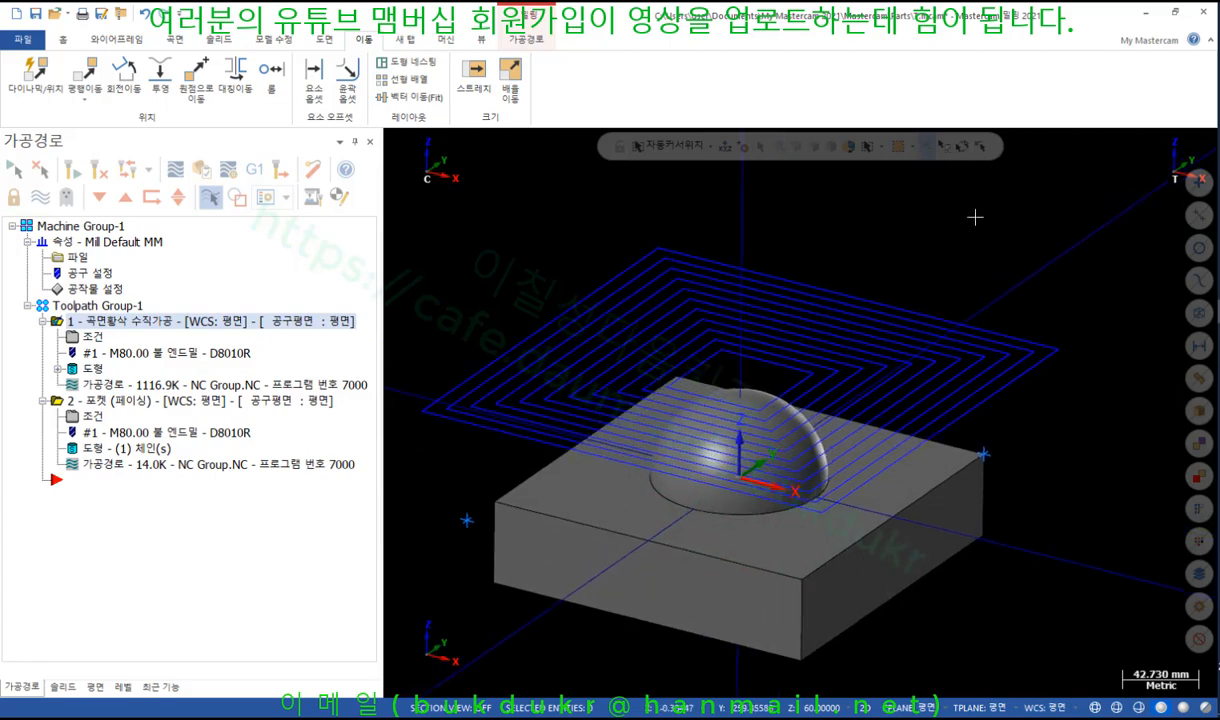
{"action": "middle_click_drag", "start_coordinate": [975, 216], "coordinate": [973, 226]}
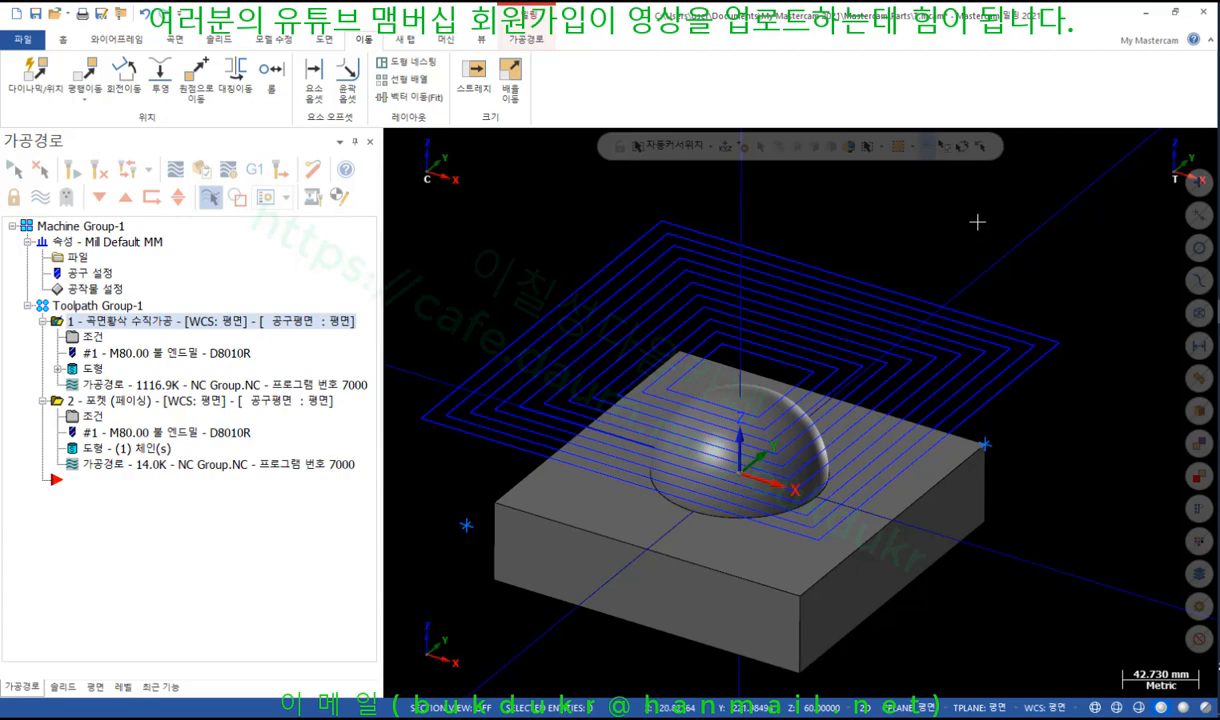
{"action": "scroll", "coordinate": [975, 218], "scroll_direction": "down", "scroll_amount": 2}
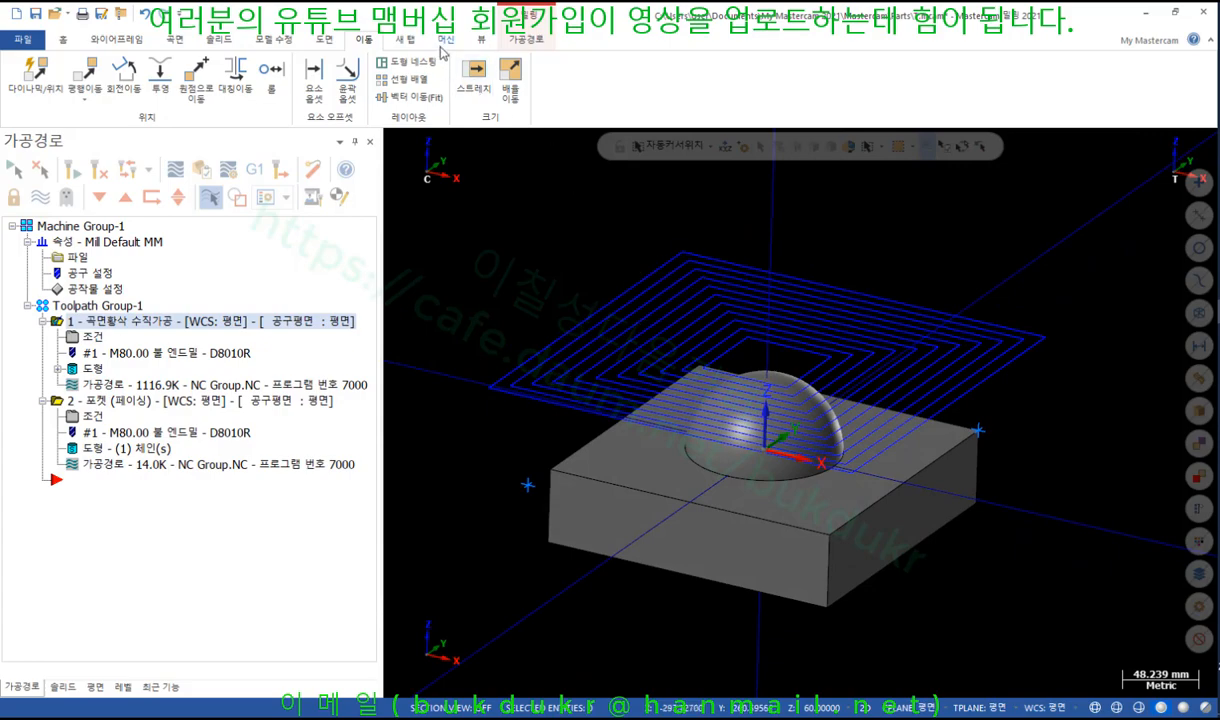
Step: Start a 2D contour toolpath and window-select all nested rectangles as wireframe chains, starting near the outer rectangle's front corner
{"action": "left_click", "coordinate": [516, 40]}
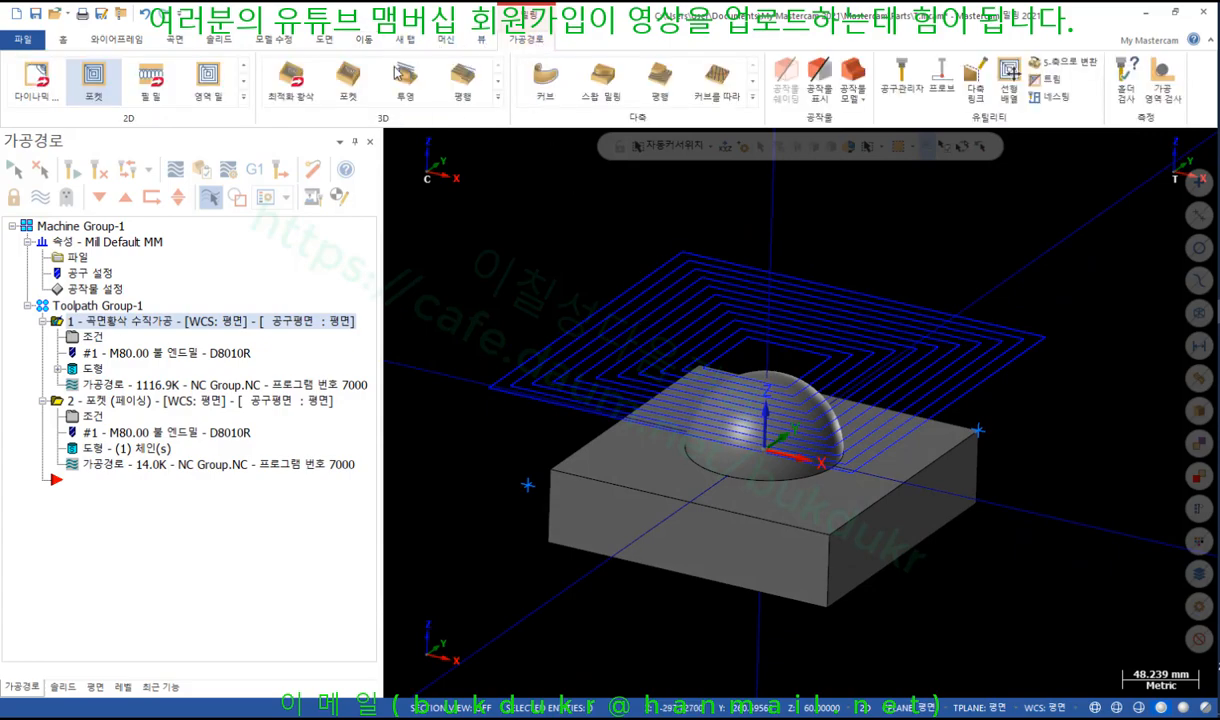
{"action": "left_click", "coordinate": [243, 97]}
{"action": "left_click", "coordinate": [35, 90]}
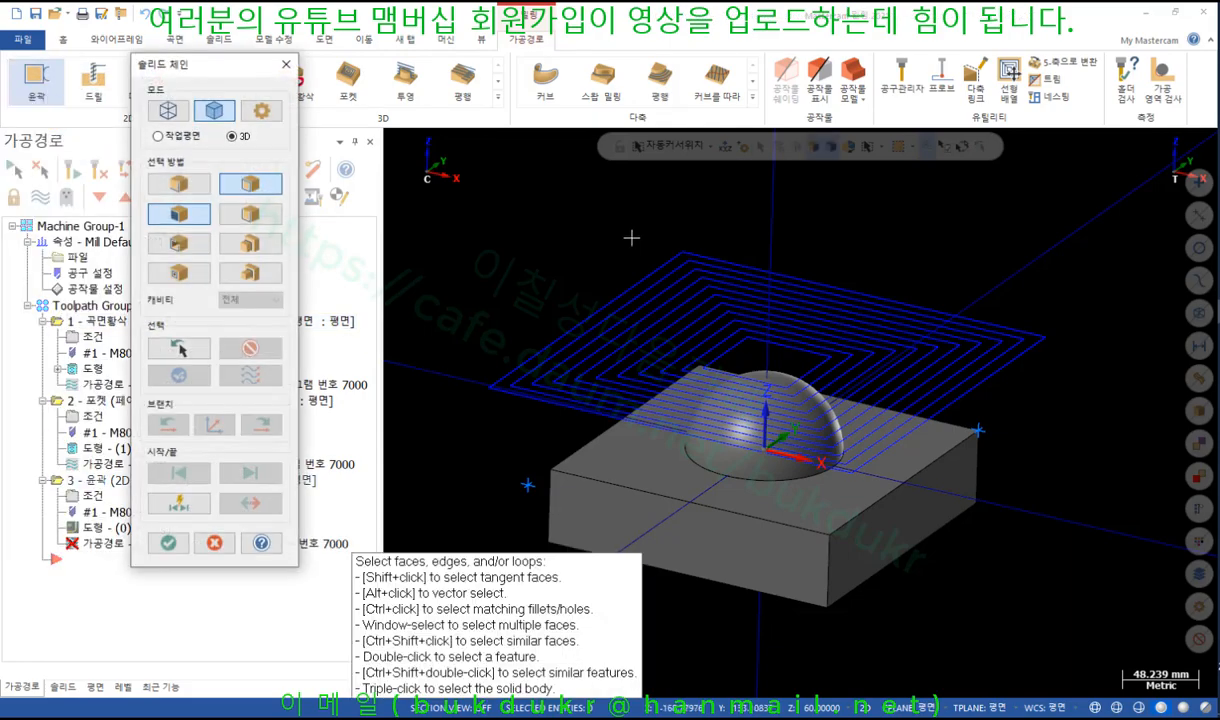
{"action": "scroll", "coordinate": [569, 318], "scroll_direction": "up", "scroll_amount": 1}
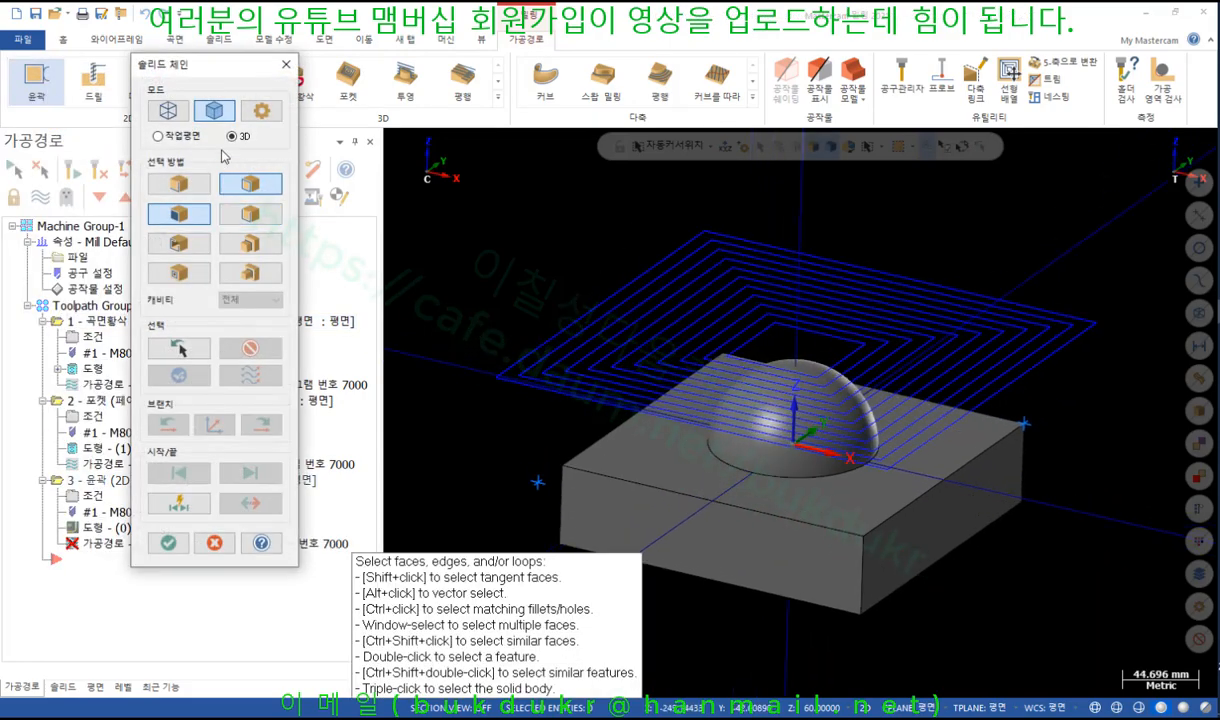
{"action": "left_click", "coordinate": [169, 111]}
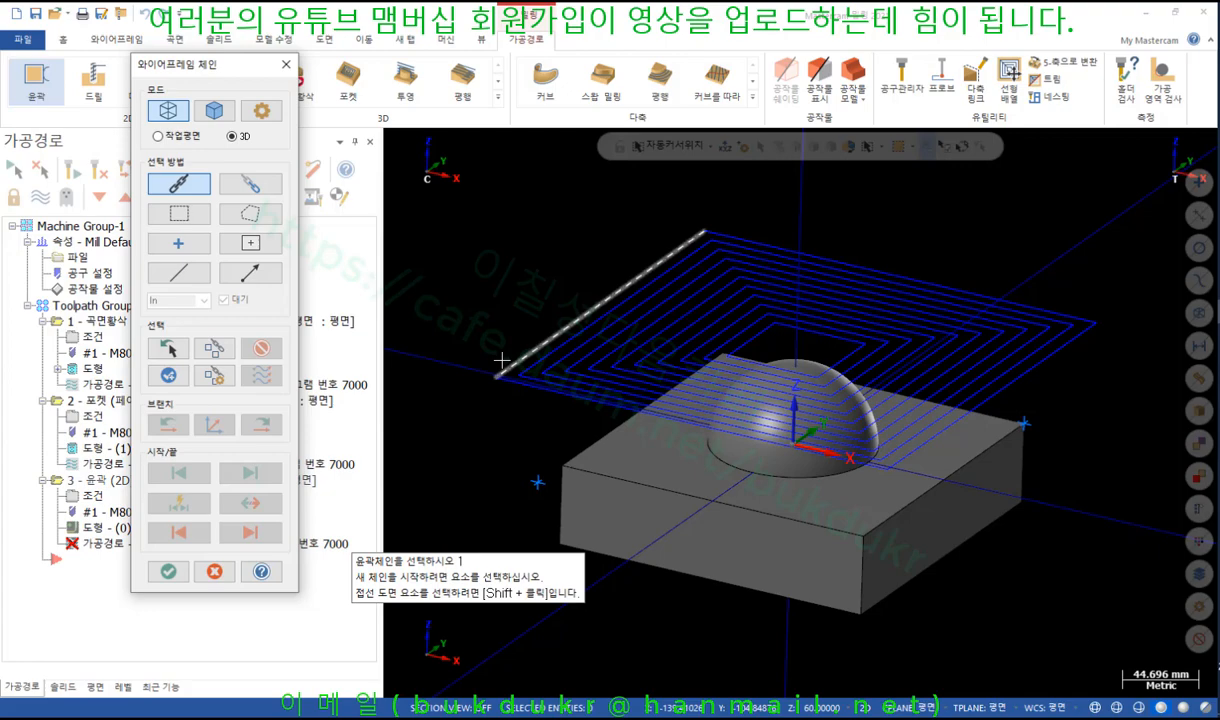
{"action": "middle_click_drag", "start_coordinate": [502, 357], "coordinate": [592, 224]}
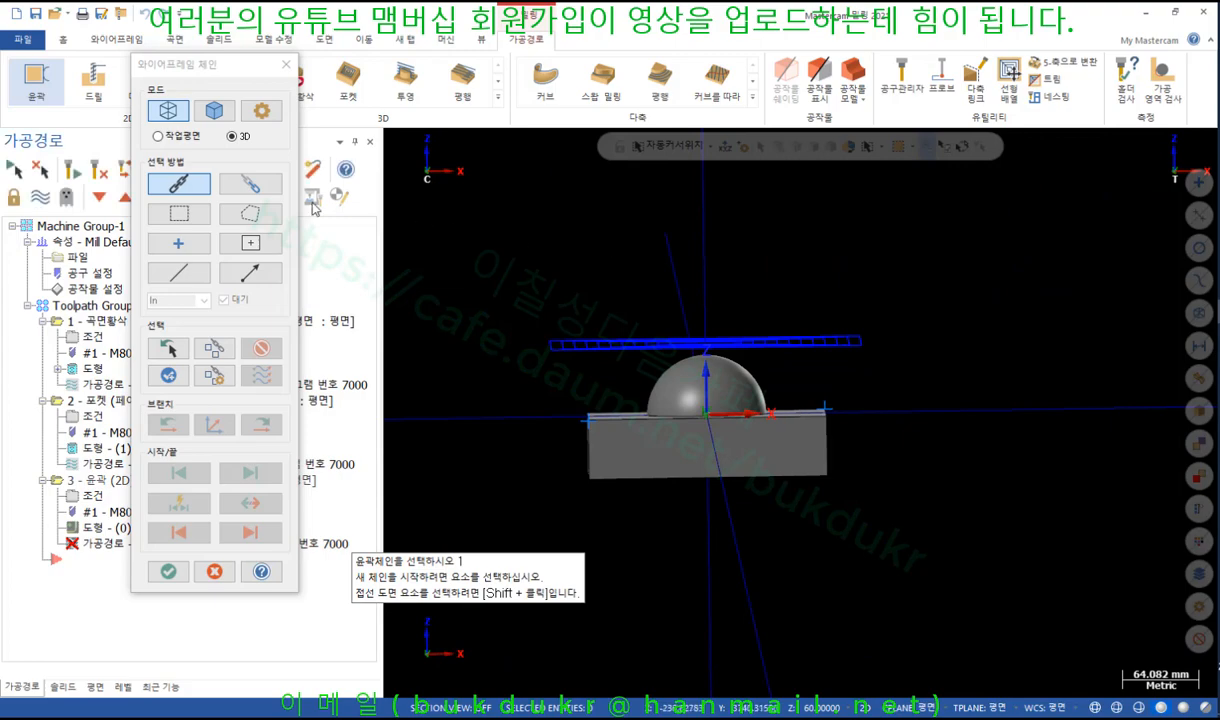
{"action": "left_click", "coordinate": [195, 215]}
{"action": "left_click_drag", "start_coordinate": [483, 261], "coordinate": [898, 351]}
{"action": "middle_click_drag", "start_coordinate": [961, 261], "coordinate": [848, 327]}
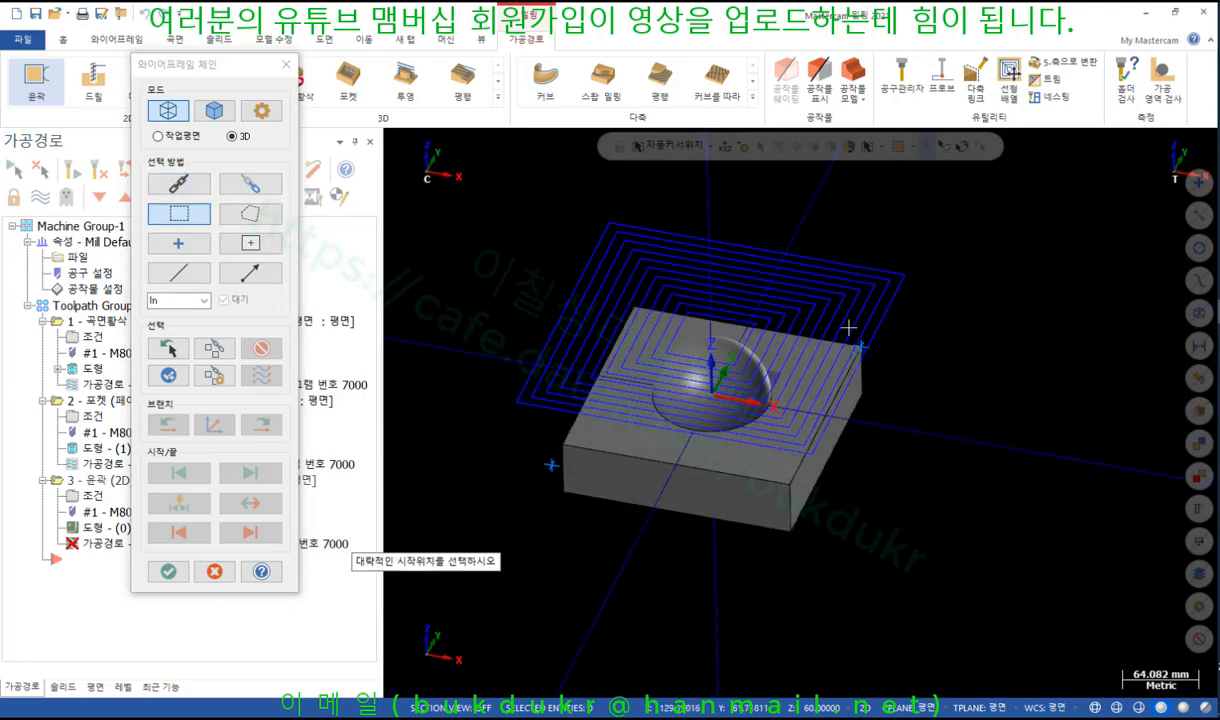
{"action": "left_click", "coordinate": [517, 405]}
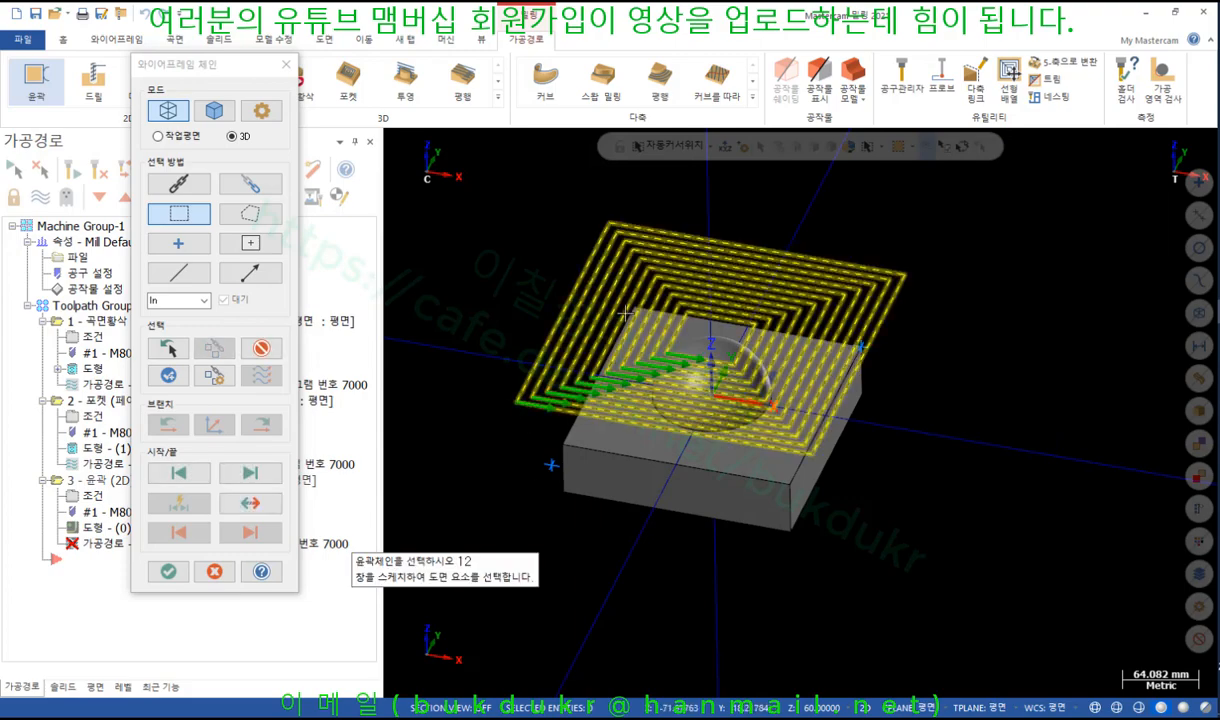
{"action": "left_click", "coordinate": [168, 571]}
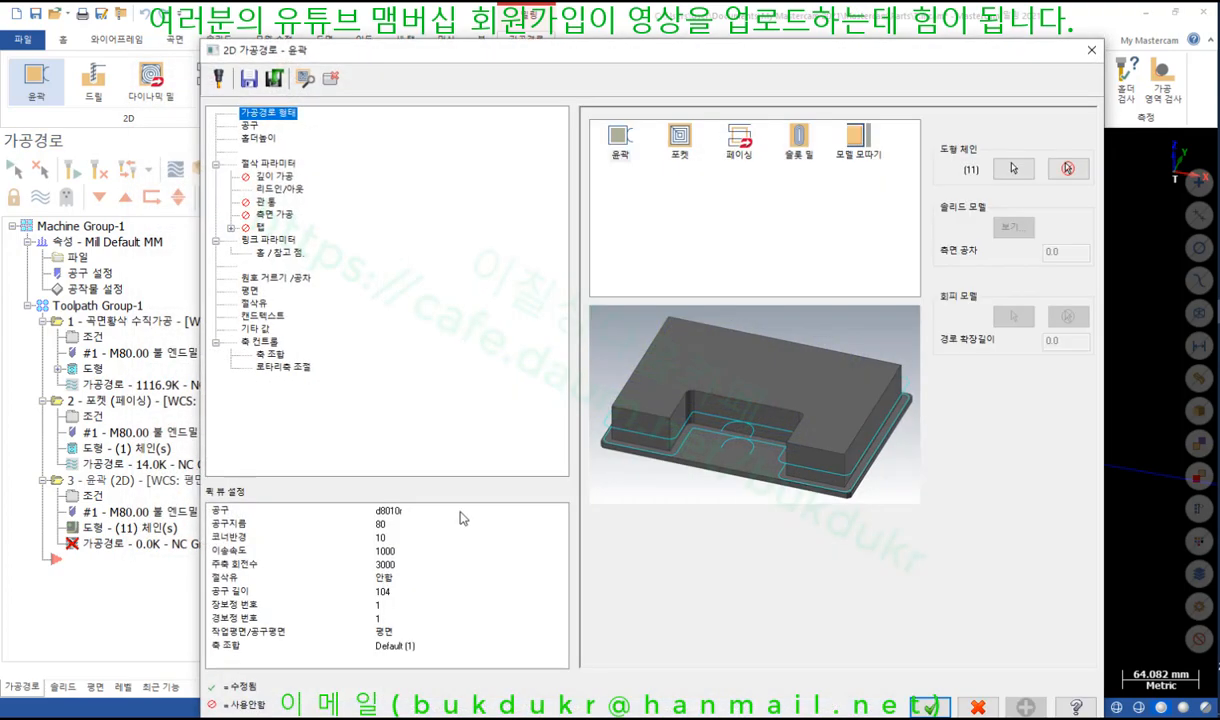
Step: Keep the d8010r tool, set the contour's compensation type to off (안함) and disable lead-in/out
{"action": "left_click", "coordinate": [249, 125]}
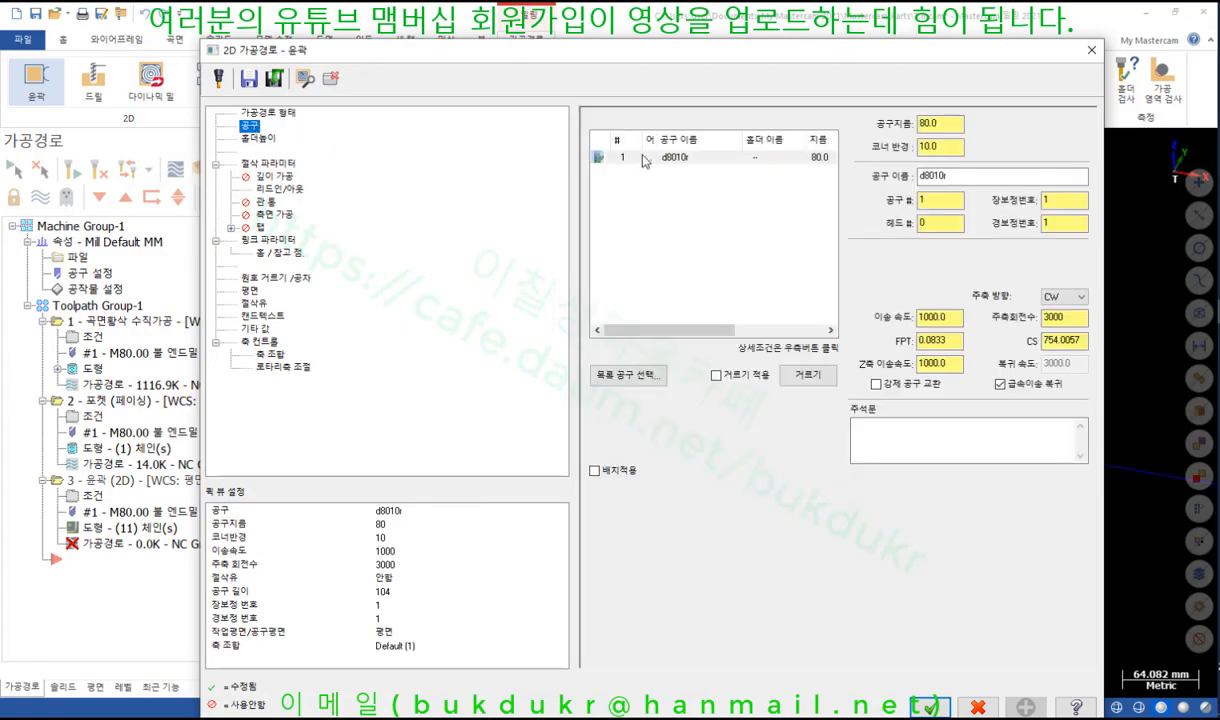
{"action": "left_click", "coordinate": [264, 162]}
{"action": "left_click", "coordinate": [753, 147]}
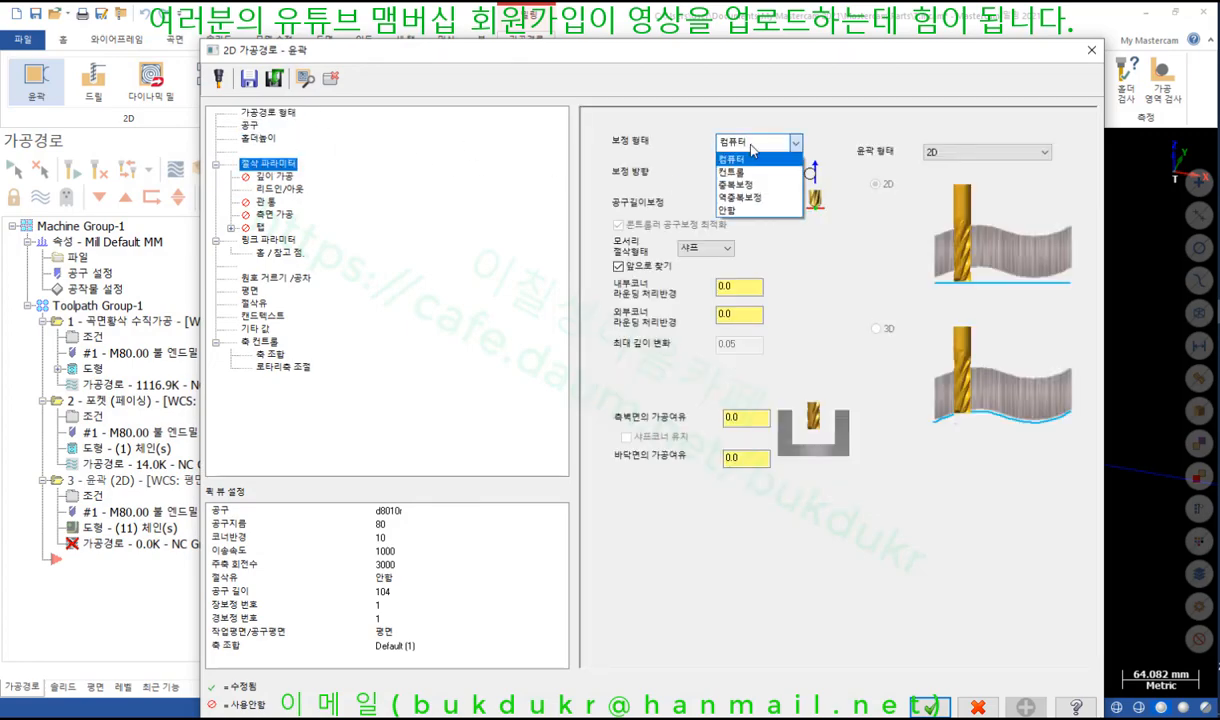
{"action": "left_click", "coordinate": [732, 210]}
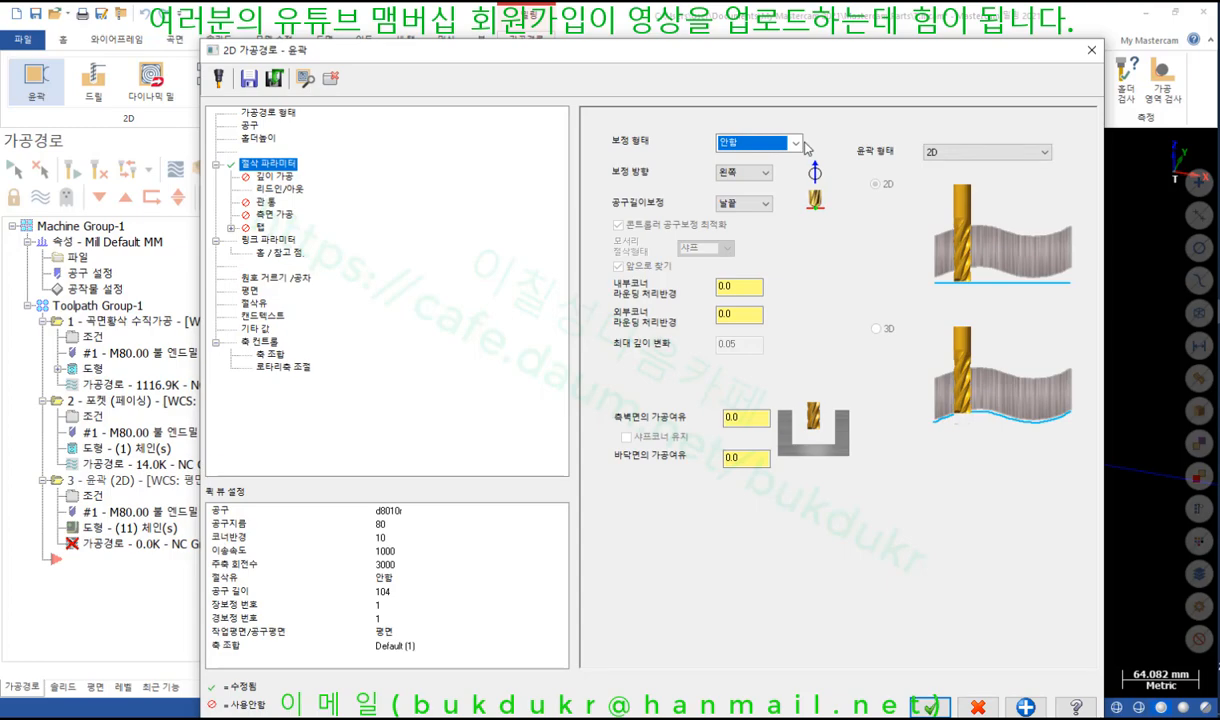
{"action": "left_click", "coordinate": [284, 188]}
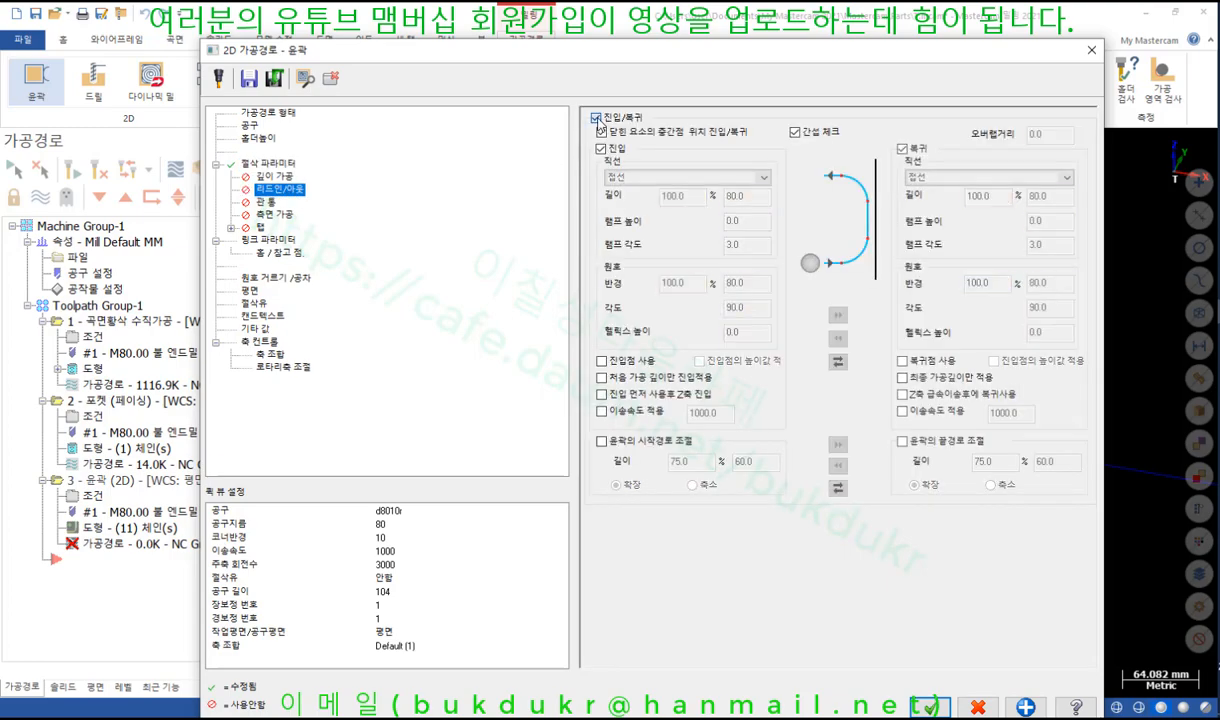
Step: Set the contour's top of stock to 0 with an incremental depth of 0.0 and generate the toolpath
{"action": "left_click", "coordinate": [268, 240]}
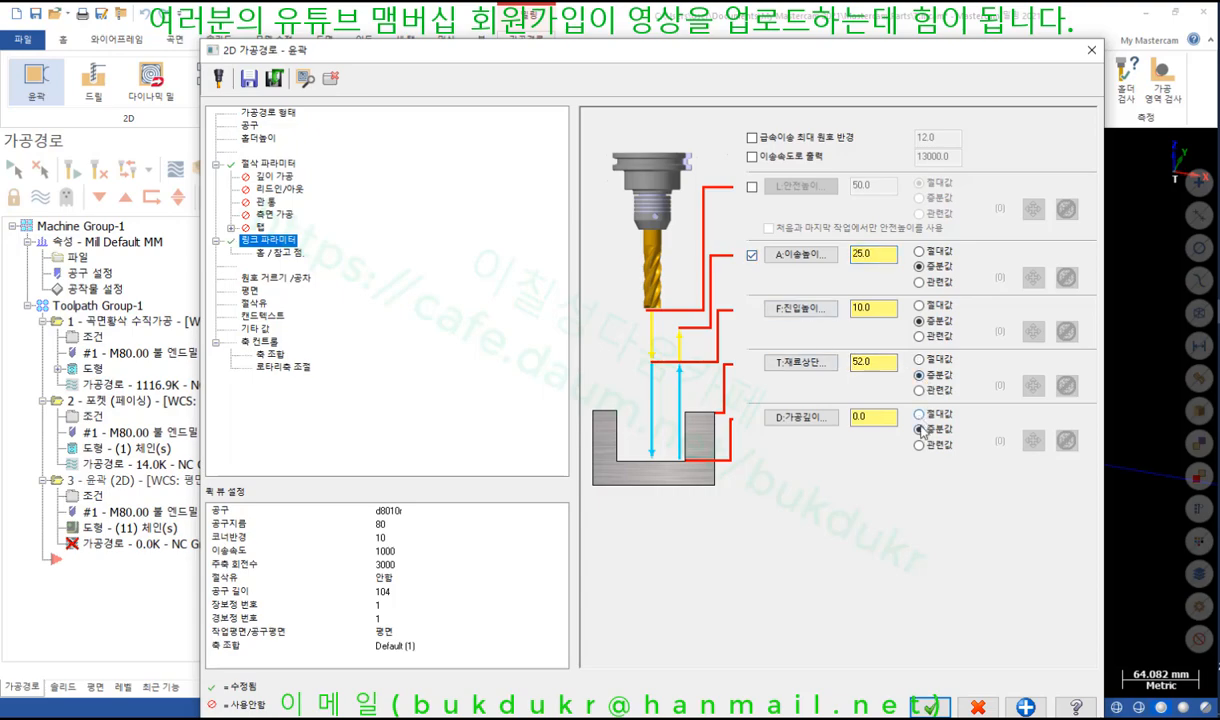
{"action": "type", "text": "0"}
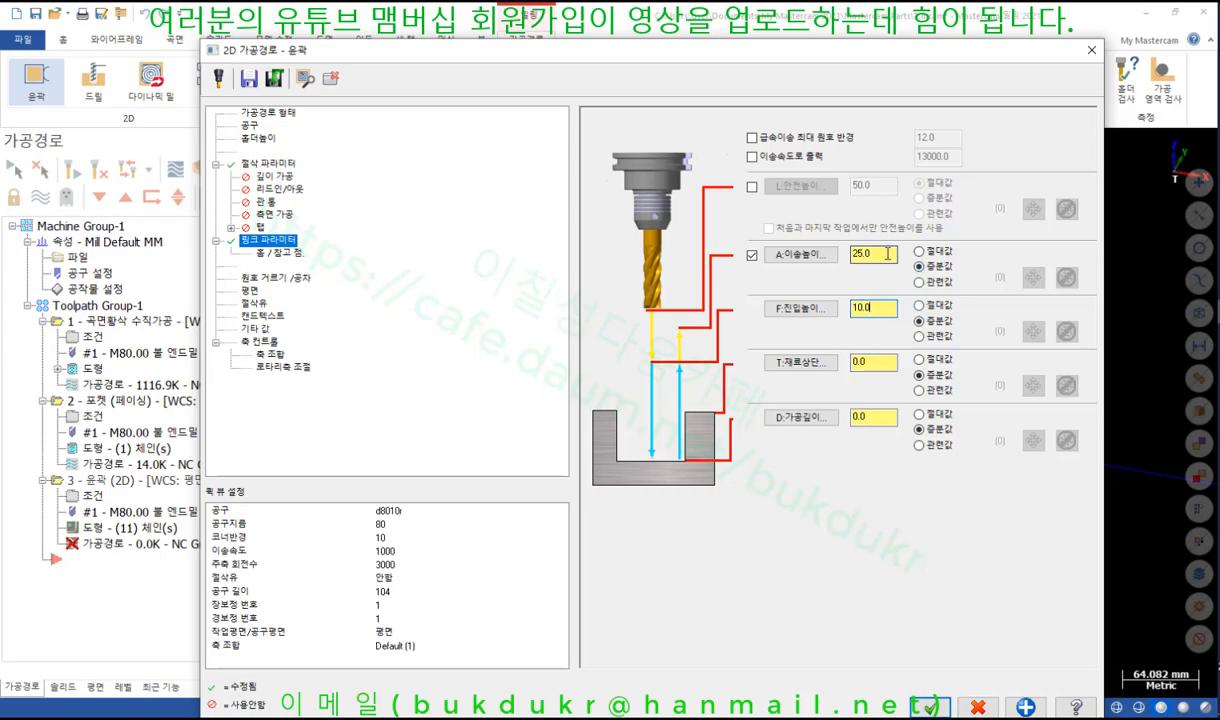
{"action": "left_click", "coordinate": [932, 707]}
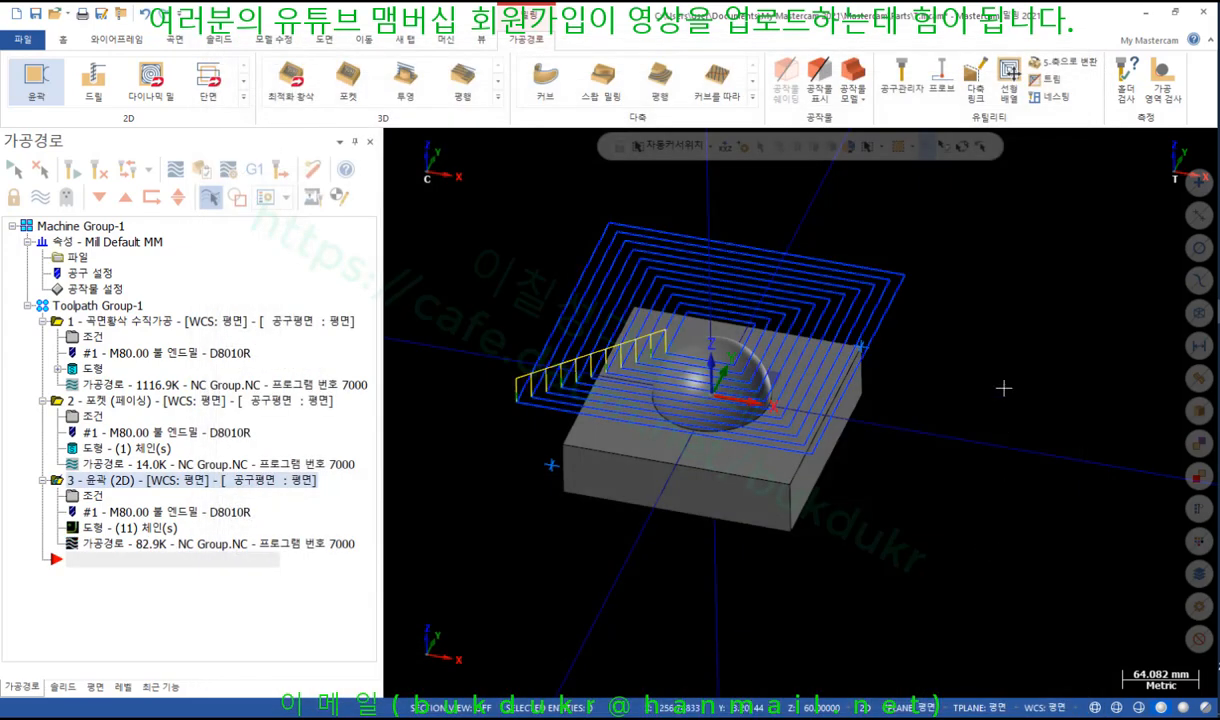
Step: Set contour operation 3 as the source operation for the surface plunge roughing and regenerate its toolpath
{"action": "middle_click_drag", "start_coordinate": [952, 401], "coordinate": [958, 357]}
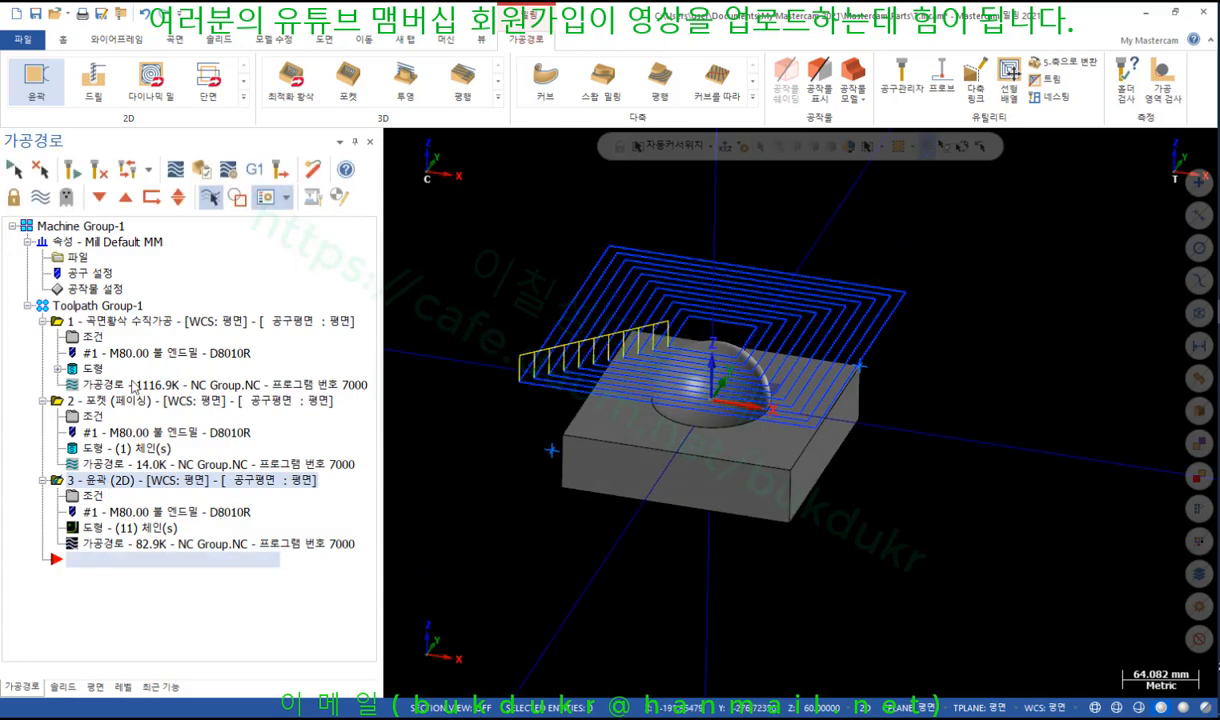
{"action": "left_click", "coordinate": [97, 339]}
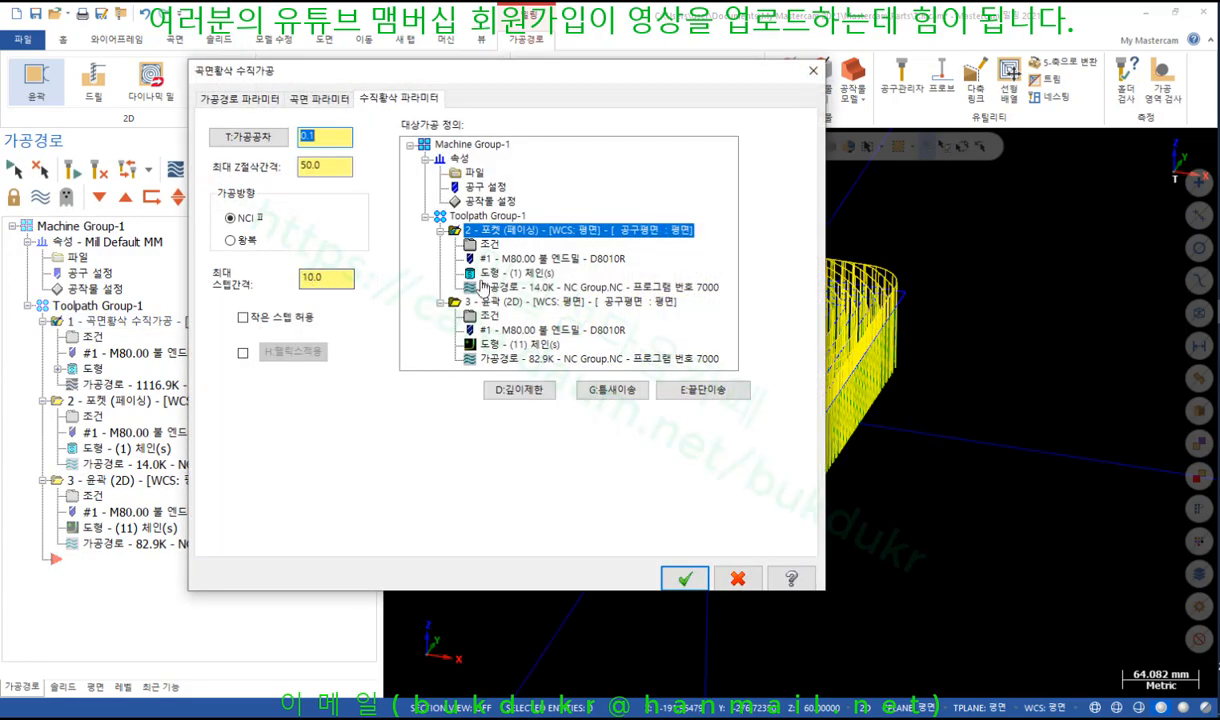
{"action": "left_click", "coordinate": [505, 302]}
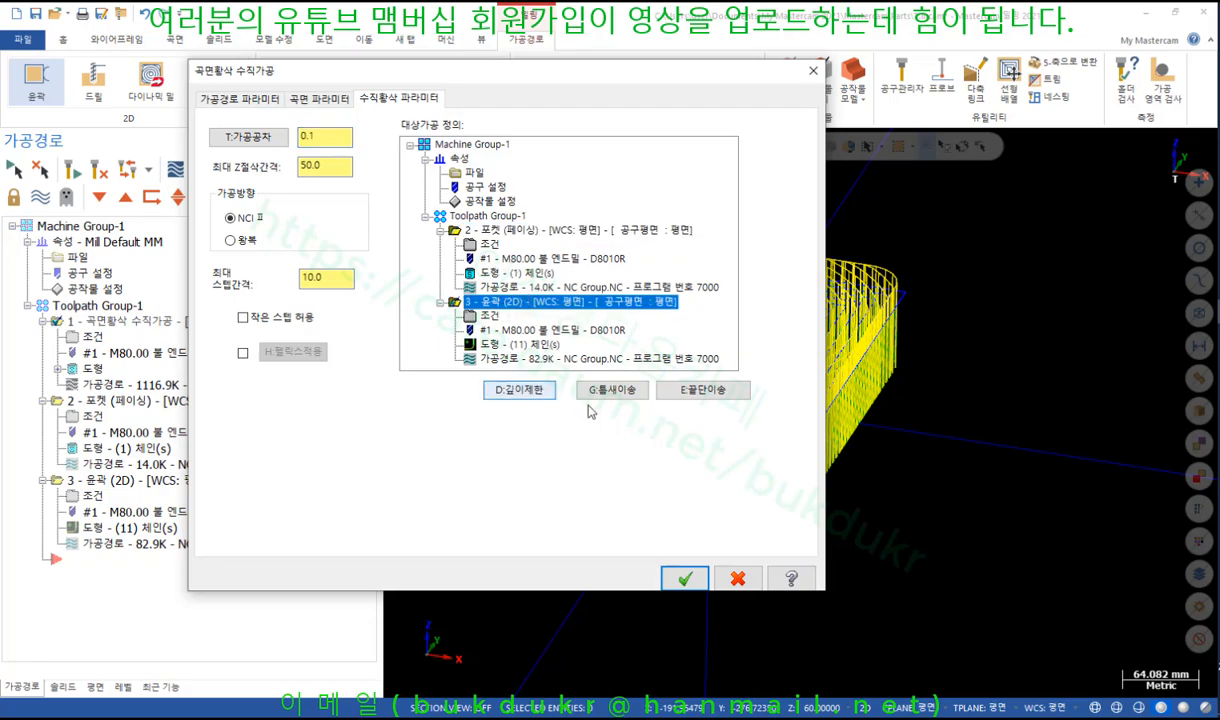
{"action": "left_click", "coordinate": [684, 578]}
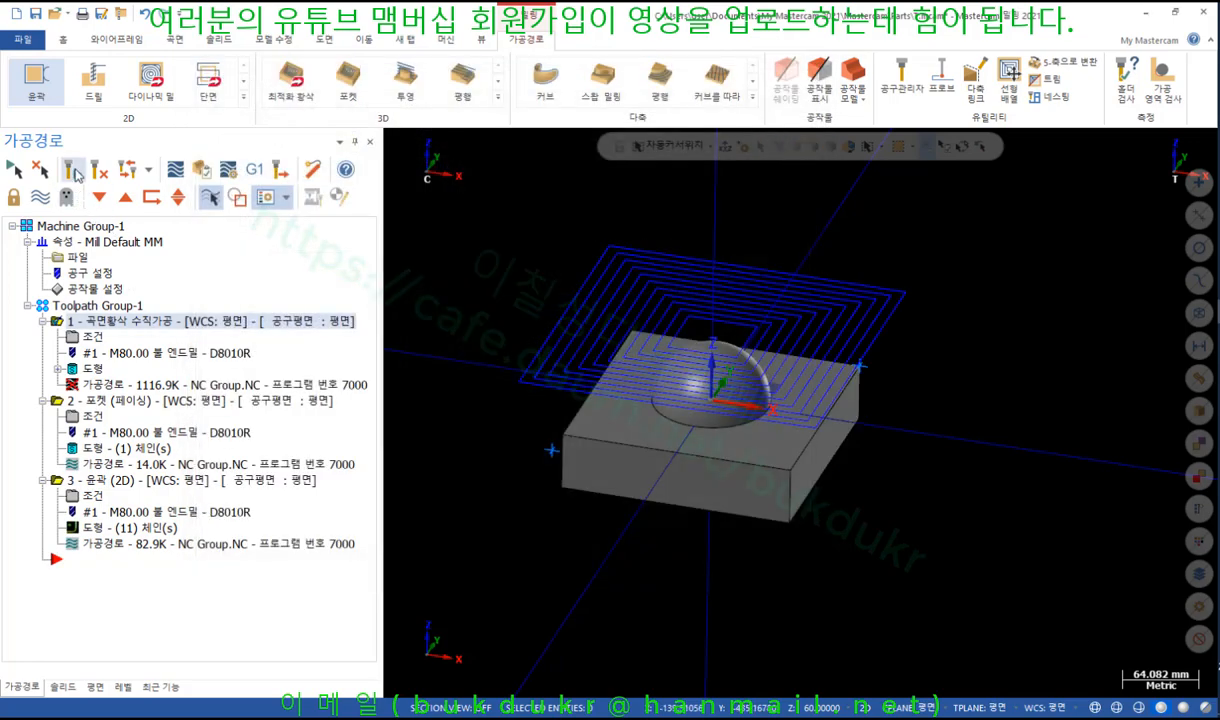
{"action": "left_click", "coordinate": [72, 167]}
{"action": "scroll", "coordinate": [594, 265], "scroll_direction": "up", "scroll_amount": 2}
{"action": "middle_click_drag", "start_coordinate": [619, 275], "coordinate": [613, 245]}
{"action": "scroll", "coordinate": [613, 245], "scroll_direction": "down", "scroll_amount": 2}
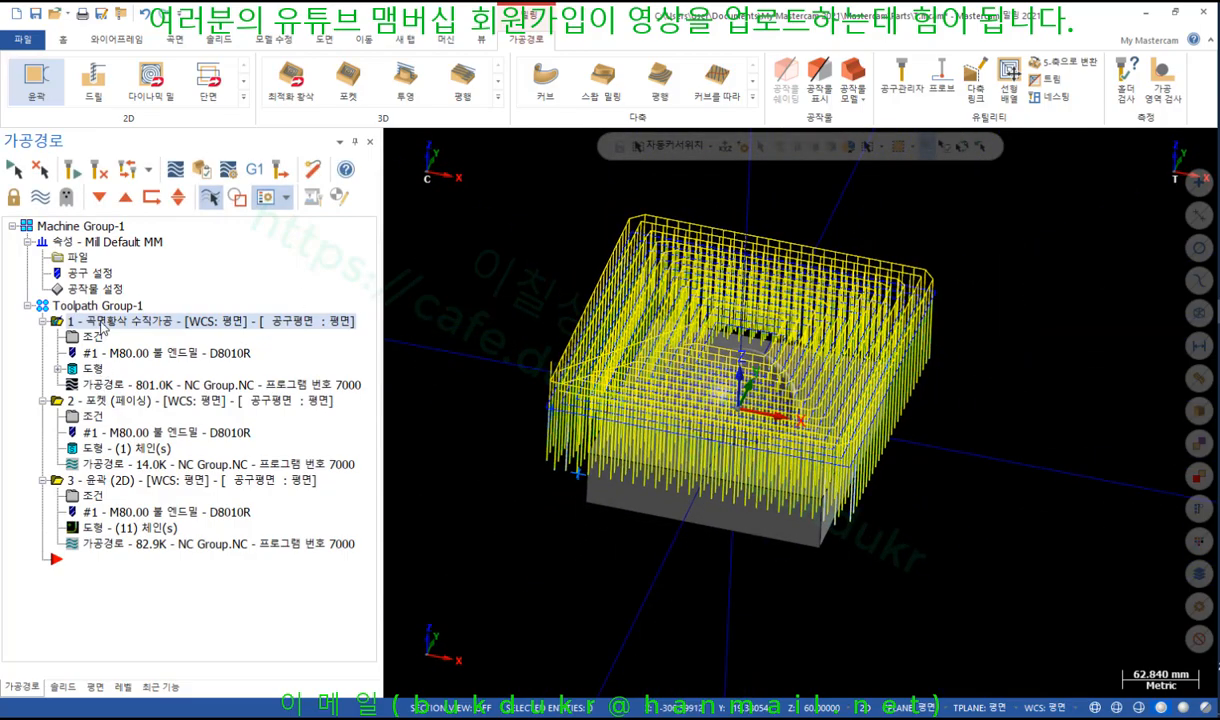
Step: Open the machining simulation of the plunge roughing and turn off the ZX clipping plane
{"action": "left_click", "coordinate": [201, 170]}
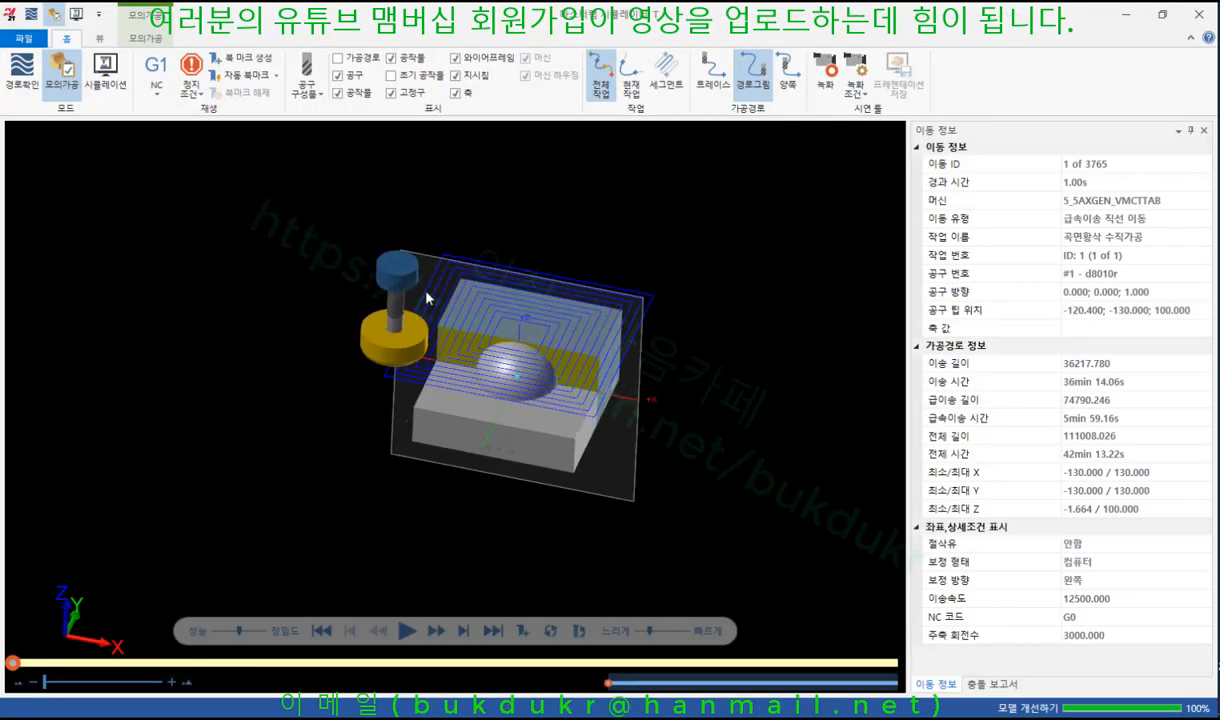
{"action": "middle_click_drag", "start_coordinate": [397, 296], "coordinate": [418, 246]}
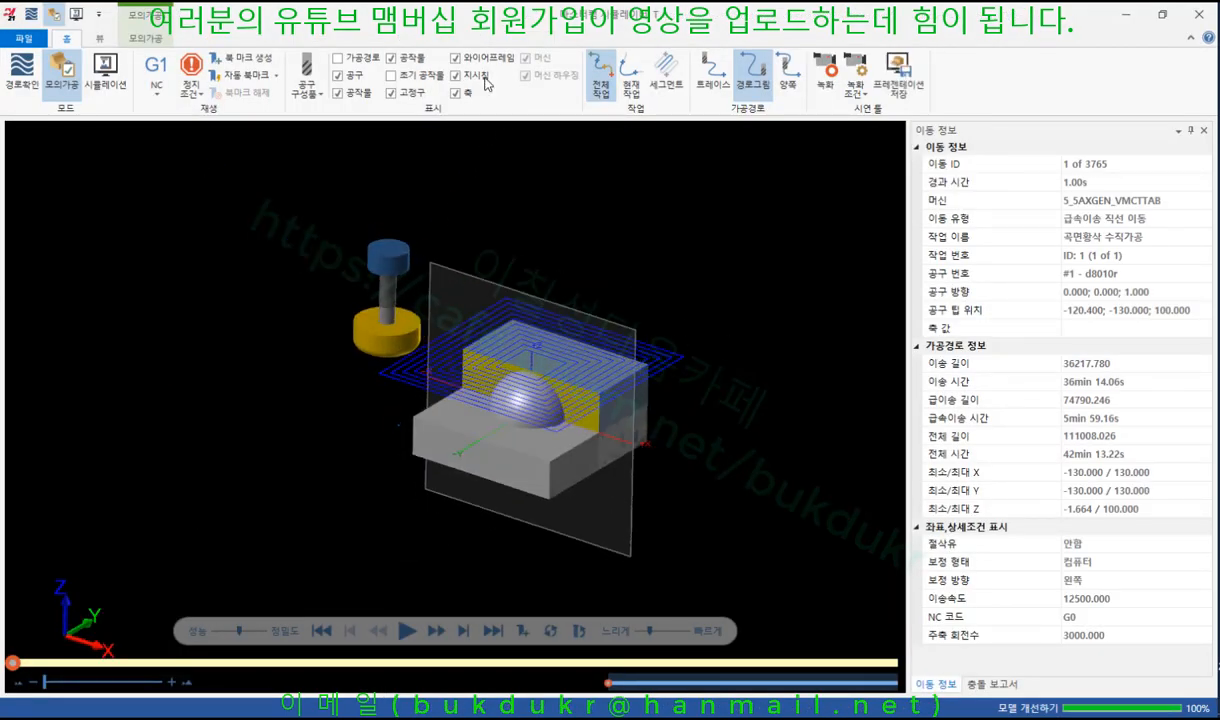
{"action": "left_click", "coordinate": [145, 38]}
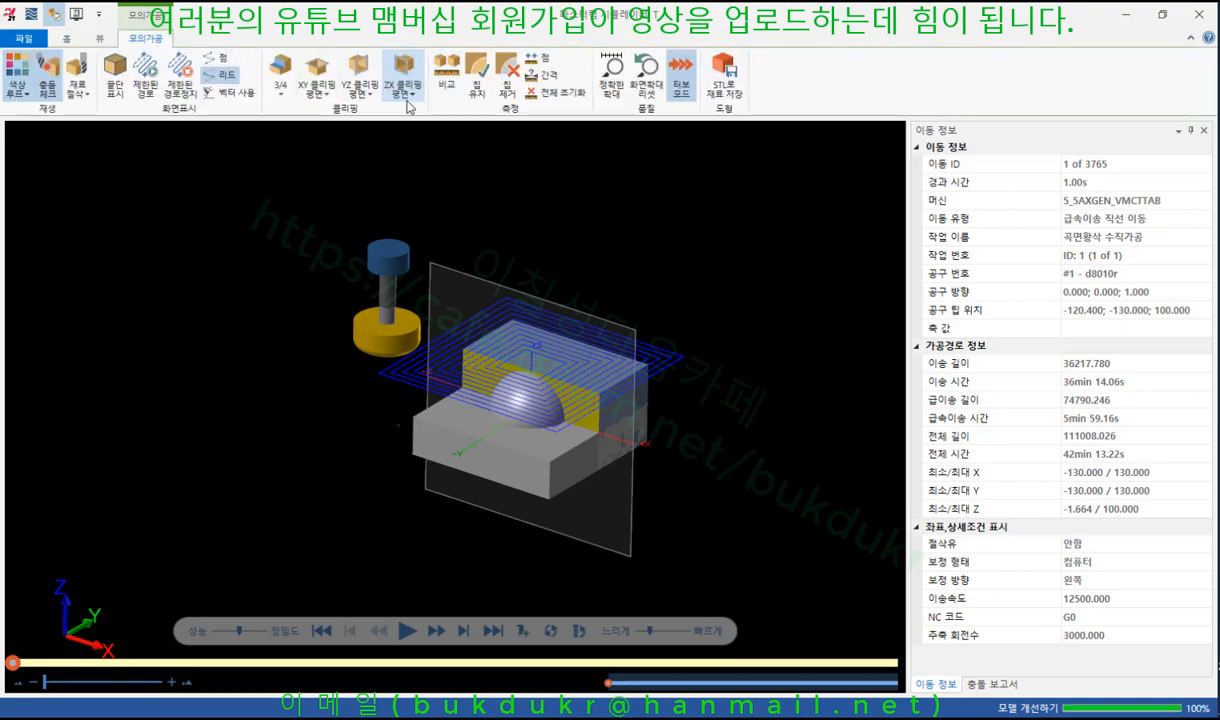
{"action": "left_click", "coordinate": [407, 99]}
{"action": "left_click", "coordinate": [441, 156]}
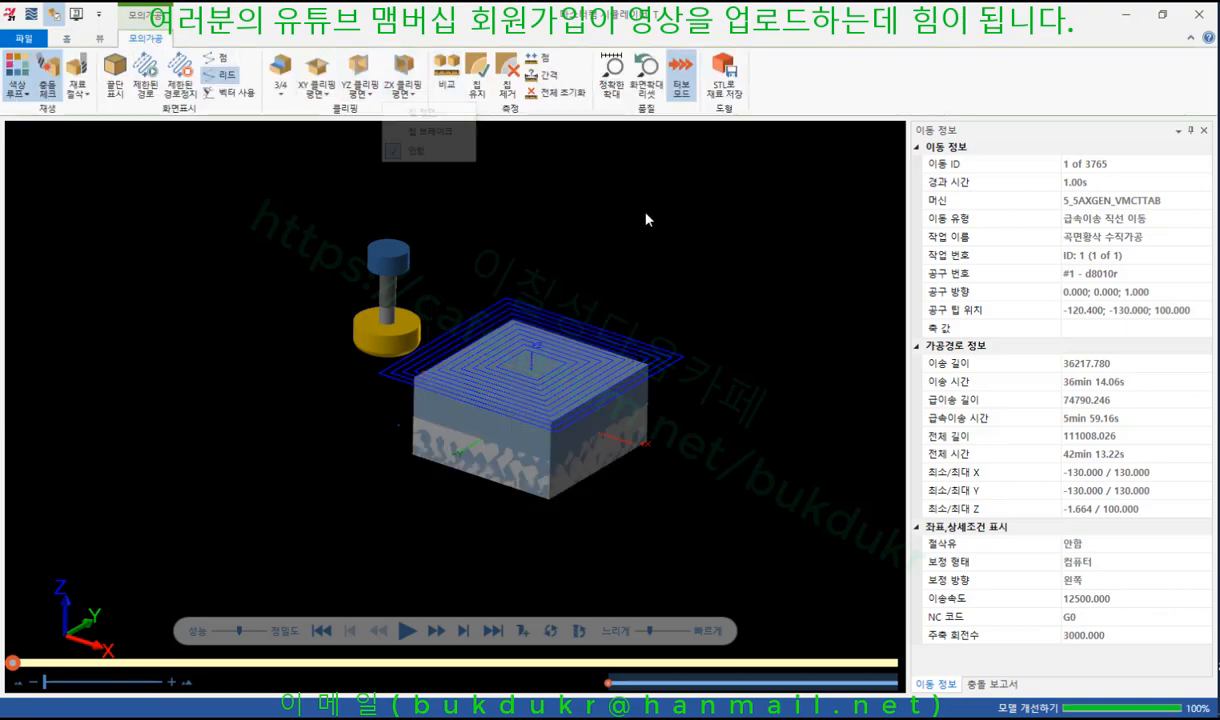
Step: Run the plunge roughing simulation through to its last move
{"action": "scroll", "coordinate": [544, 362], "scroll_direction": "up", "scroll_amount": 2}
{"action": "scroll", "coordinate": [544, 362], "scroll_direction": "up", "scroll_amount": 2}
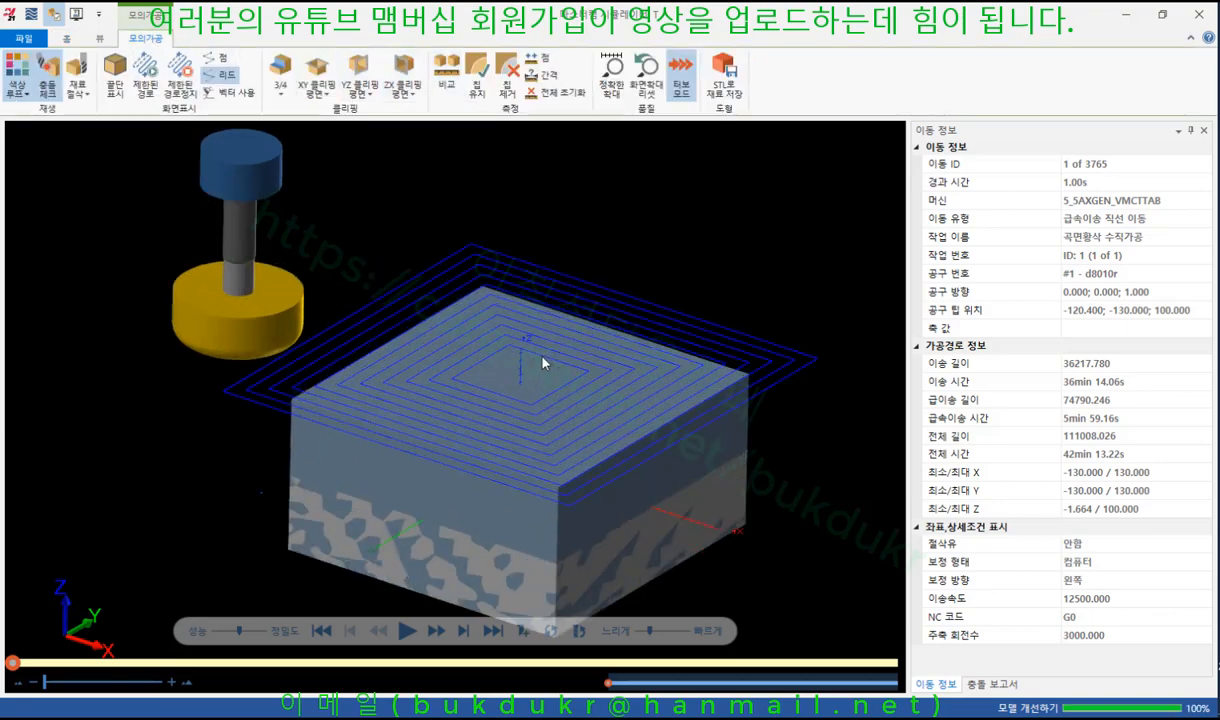
{"action": "left_click", "coordinate": [406, 630]}
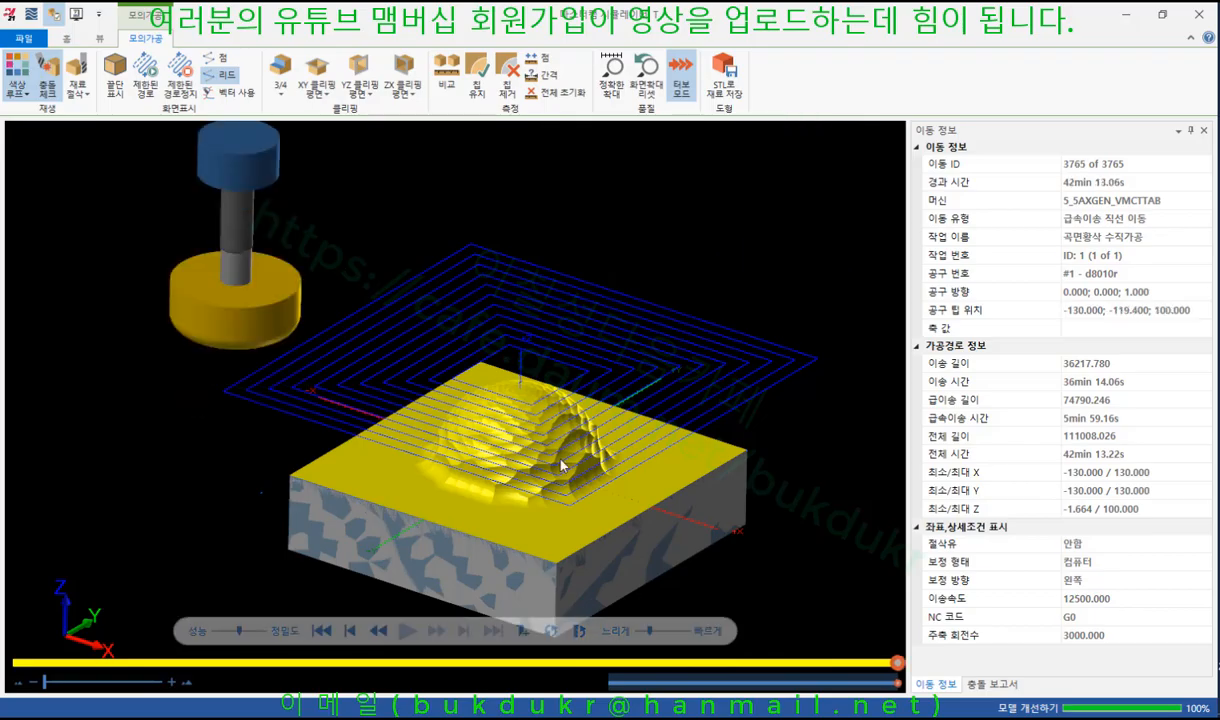
Step: Examine the simulated cut on the dome and its base from several angles, and close the simulation
{"action": "scroll", "coordinate": [468, 398], "scroll_direction": "up", "scroll_amount": 10}
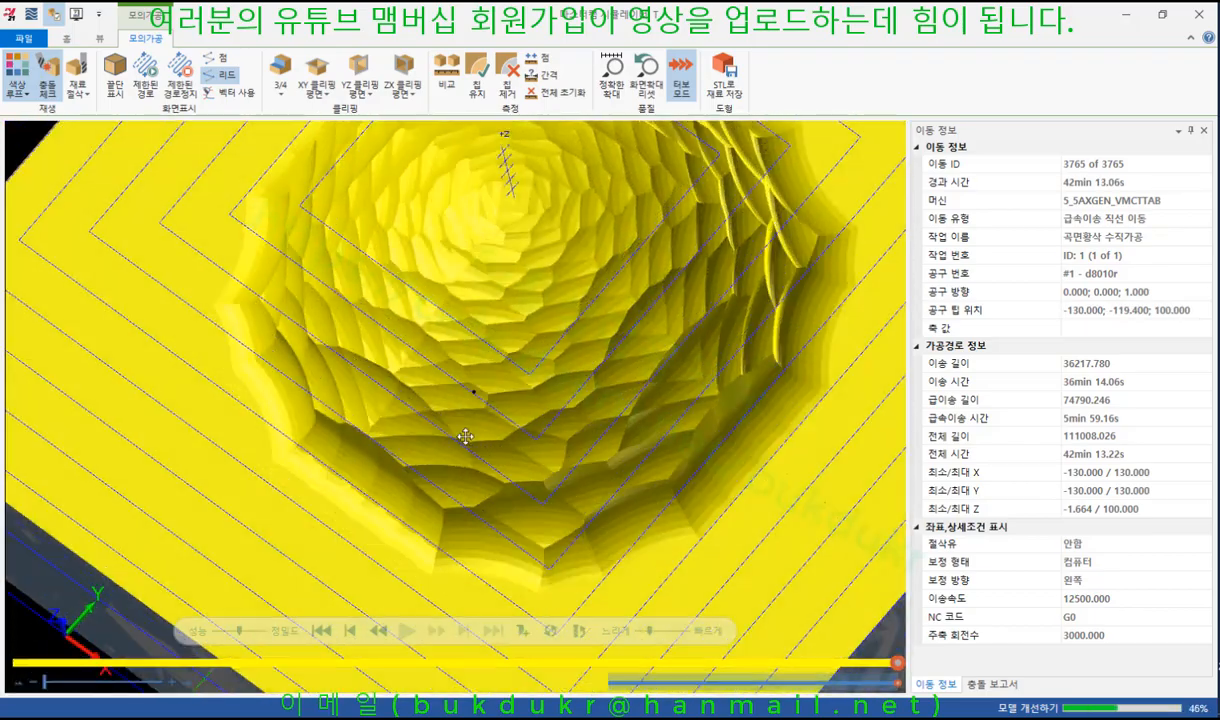
{"action": "middle_click_drag", "start_coordinate": [465, 437], "coordinate": [480, 388]}
{"action": "scroll", "coordinate": [502, 308], "scroll_direction": "down", "scroll_amount": 4}
{"action": "middle_click_drag", "start_coordinate": [502, 308], "coordinate": [439, 271]}
{"action": "scroll", "coordinate": [420, 265], "scroll_direction": "up", "scroll_amount": 5}
{"action": "scroll", "coordinate": [240, 243], "scroll_direction": "down", "scroll_amount": 1}
{"action": "scroll", "coordinate": [250, 248], "scroll_direction": "down", "scroll_amount": 4}
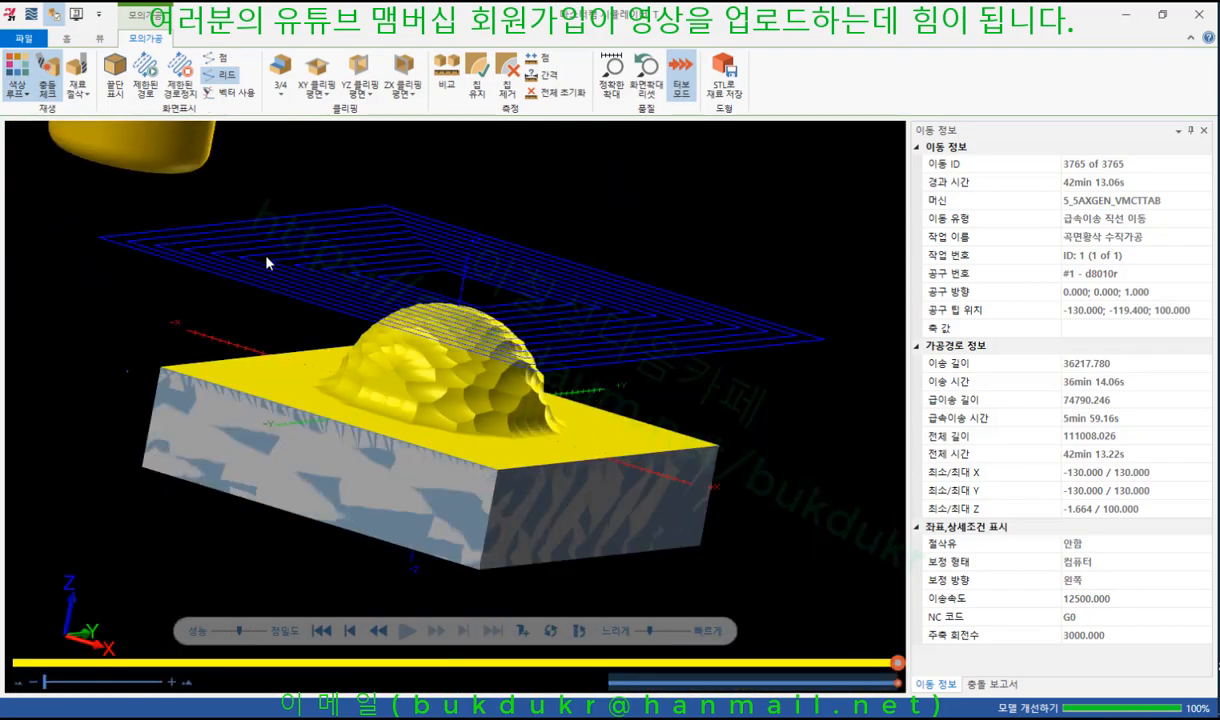
{"action": "middle_click_drag", "start_coordinate": [266, 259], "coordinate": [291, 270]}
{"action": "scroll", "coordinate": [478, 324], "scroll_direction": "up", "scroll_amount": 4}
{"action": "middle_click_drag", "start_coordinate": [457, 302], "coordinate": [433, 287]}
{"action": "scroll", "coordinate": [550, 370], "scroll_direction": "down", "scroll_amount": 2}
{"action": "scroll", "coordinate": [557, 373], "scroll_direction": "down", "scroll_amount": 3}
{"action": "middle_click_drag", "start_coordinate": [534, 357], "coordinate": [554, 373]}
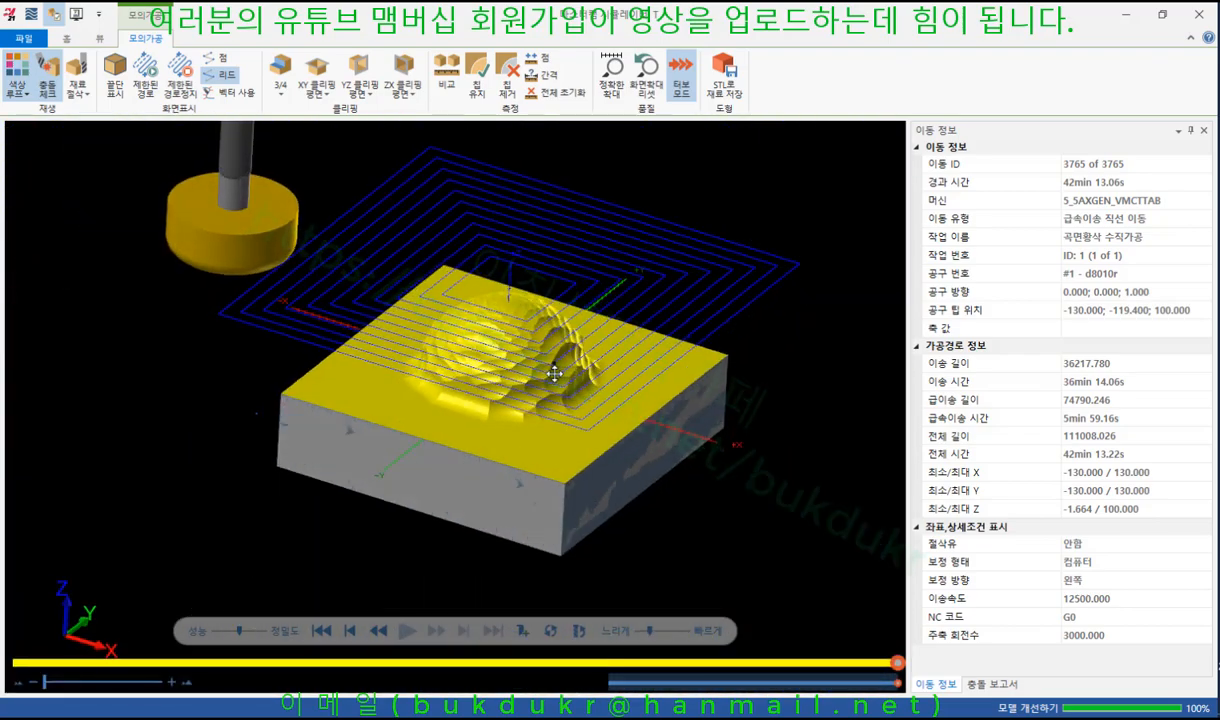
{"action": "scroll", "coordinate": [540, 280], "scroll_direction": "up", "scroll_amount": 2}
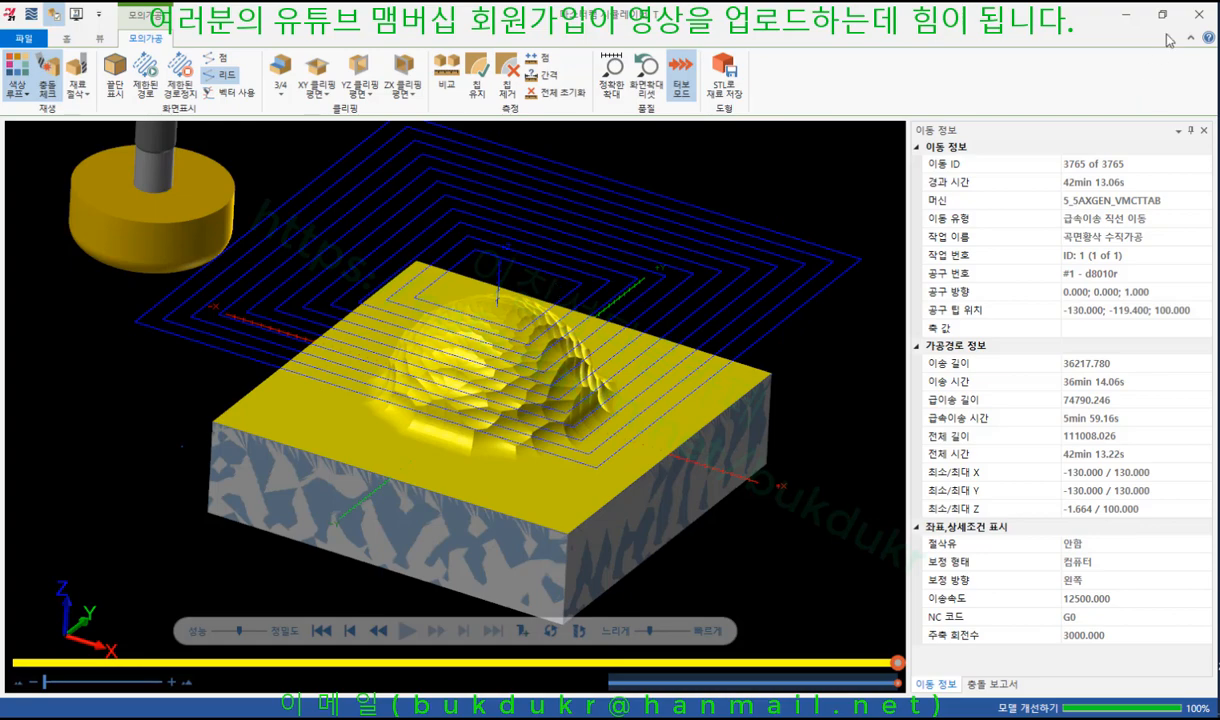
{"action": "left_click", "coordinate": [1197, 16]}
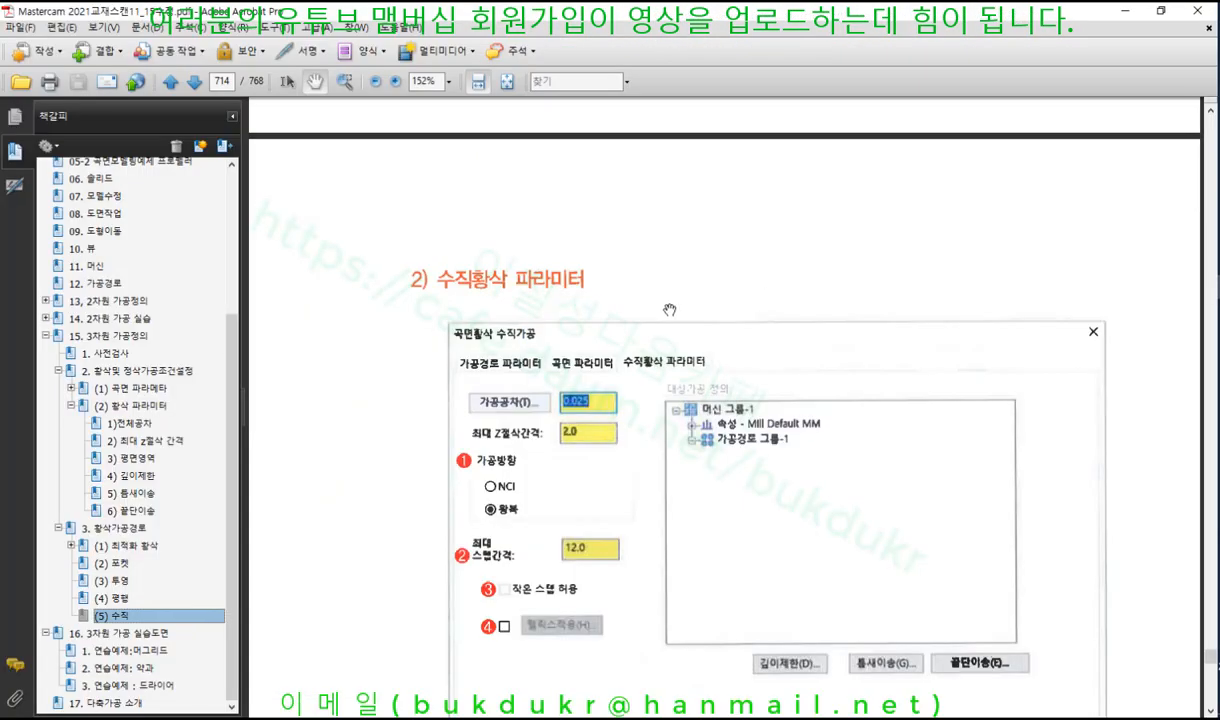
Step: Review the manual's plunge roughing parameters and the operation's own settings, cancel the dialog and examine the toolpath above the dome
{"action": "scroll", "coordinate": [670, 310], "scroll_direction": "down", "scroll_amount": 3}
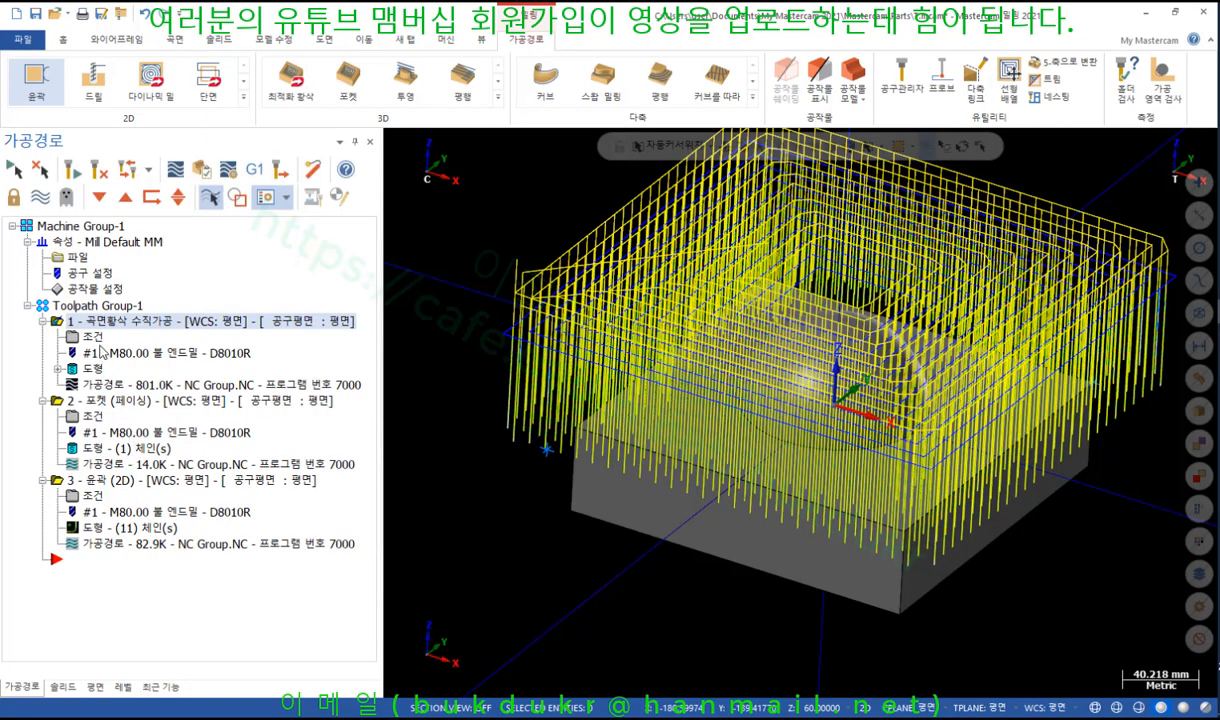
{"action": "left_click", "coordinate": [108, 339]}
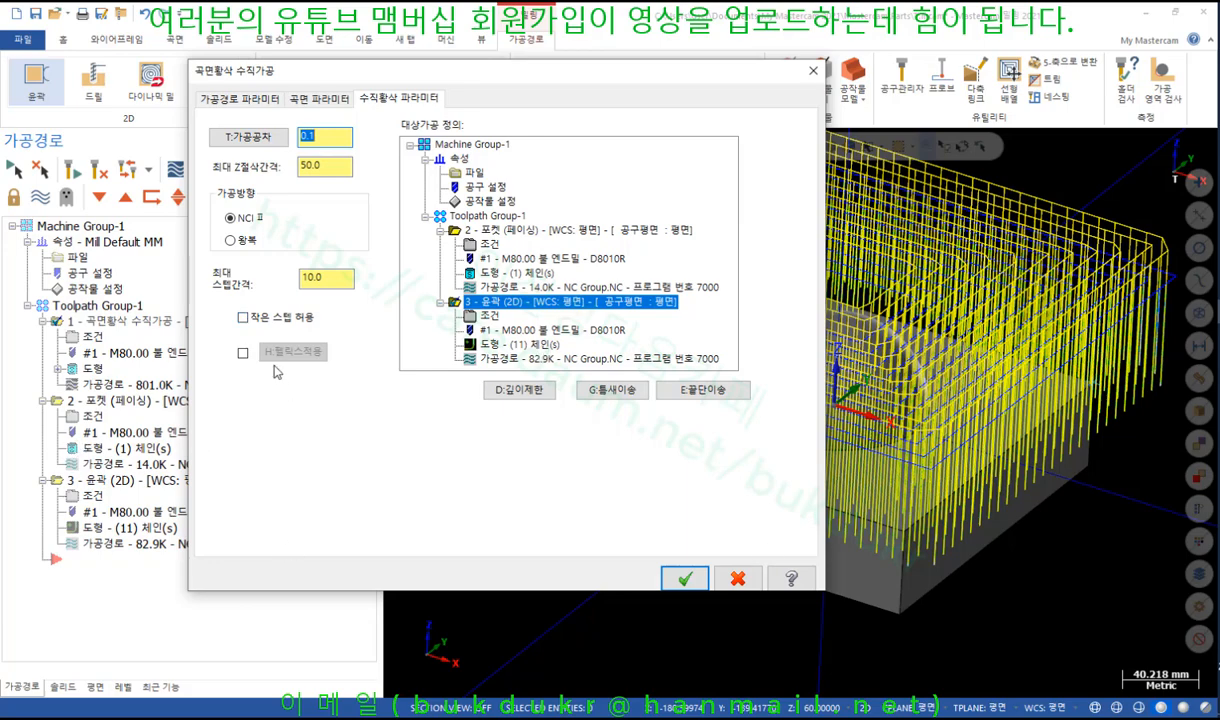
{"action": "left_click", "coordinate": [732, 581]}
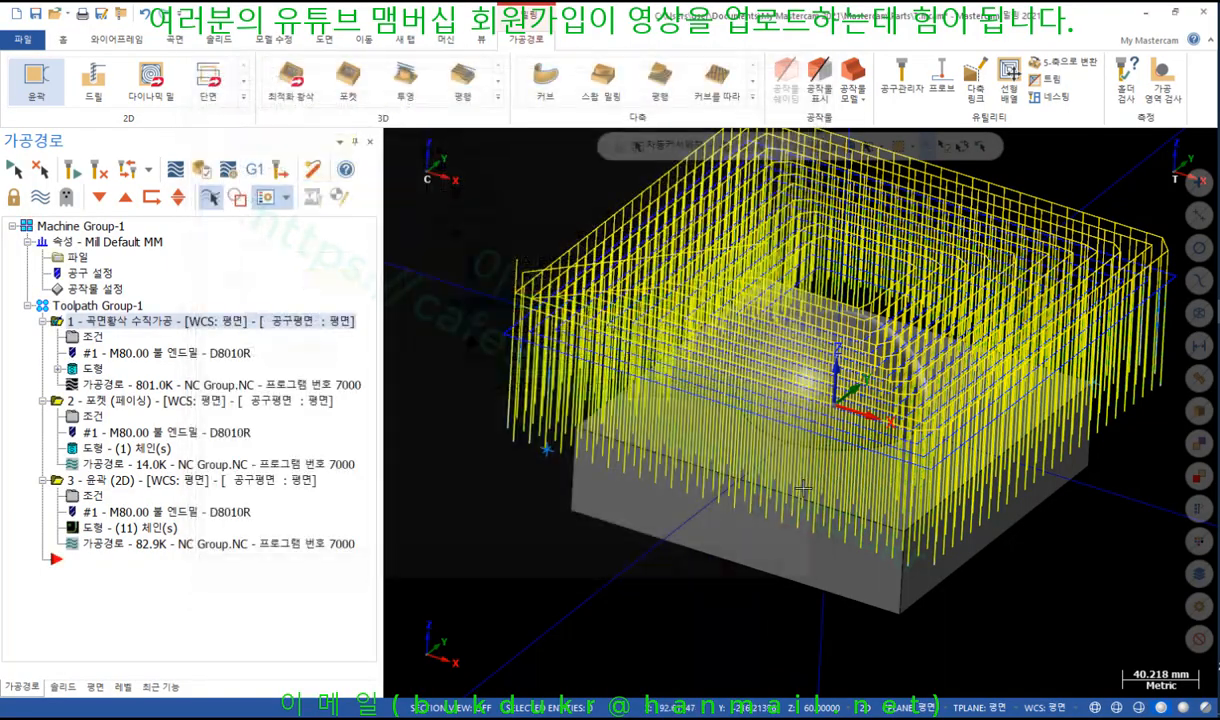
{"action": "scroll", "coordinate": [697, 271], "scroll_direction": "up", "scroll_amount": 1}
{"action": "middle_click_drag", "start_coordinate": [697, 271], "coordinate": [712, 292]}
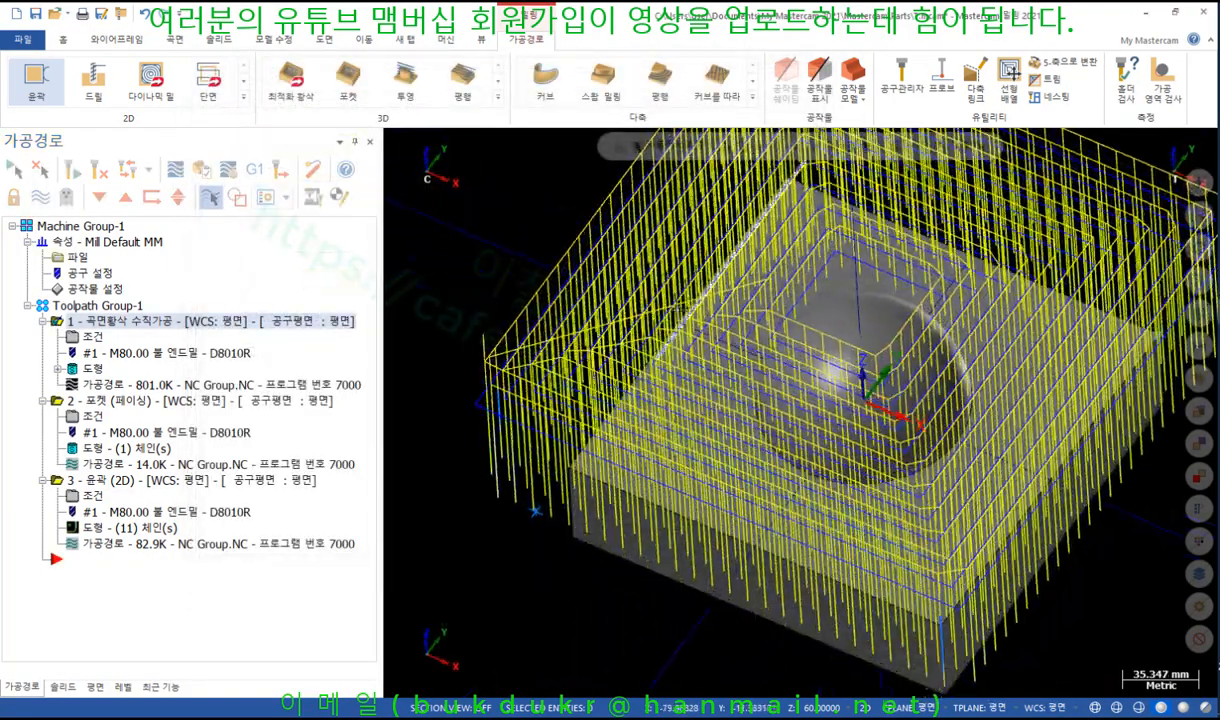
Step: Compare the plunge roughing moves at the block's corner with the 2D contour operation's toolpath on the nested rectangles
{"action": "scroll", "coordinate": [533, 415], "scroll_direction": "up", "scroll_amount": 4}
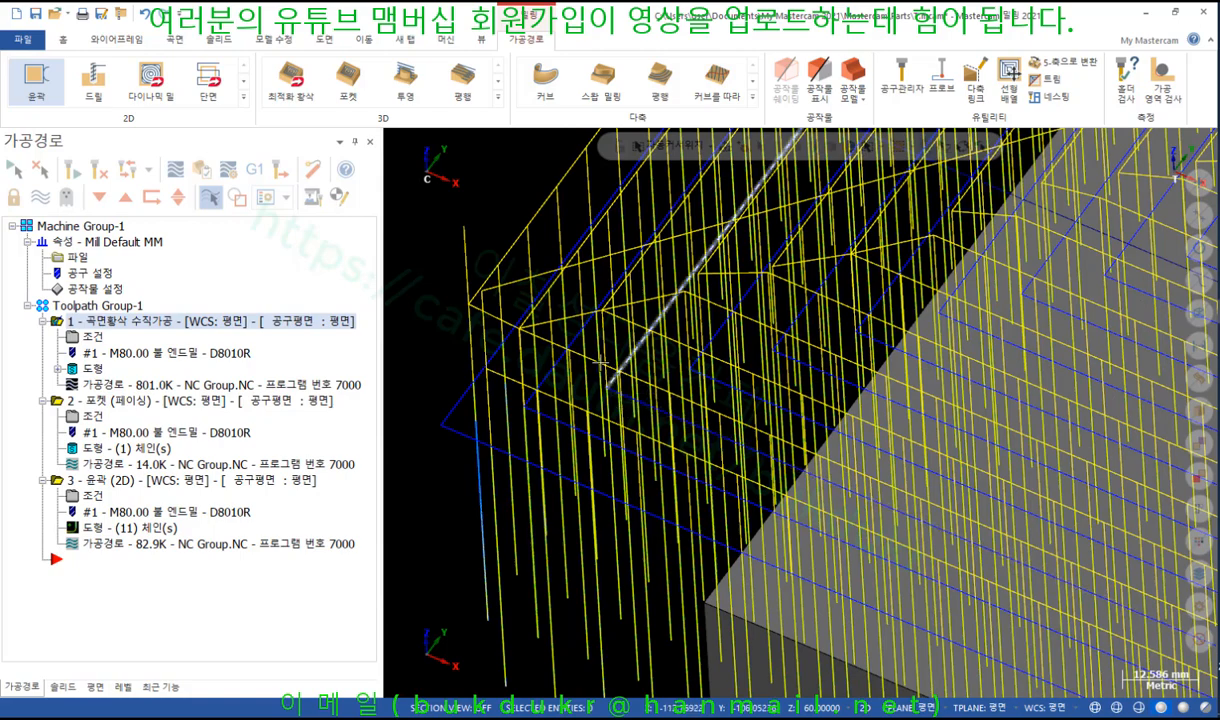
{"action": "scroll", "coordinate": [572, 347], "scroll_direction": "down", "scroll_amount": 1}
{"action": "left_click", "coordinate": [115, 484]}
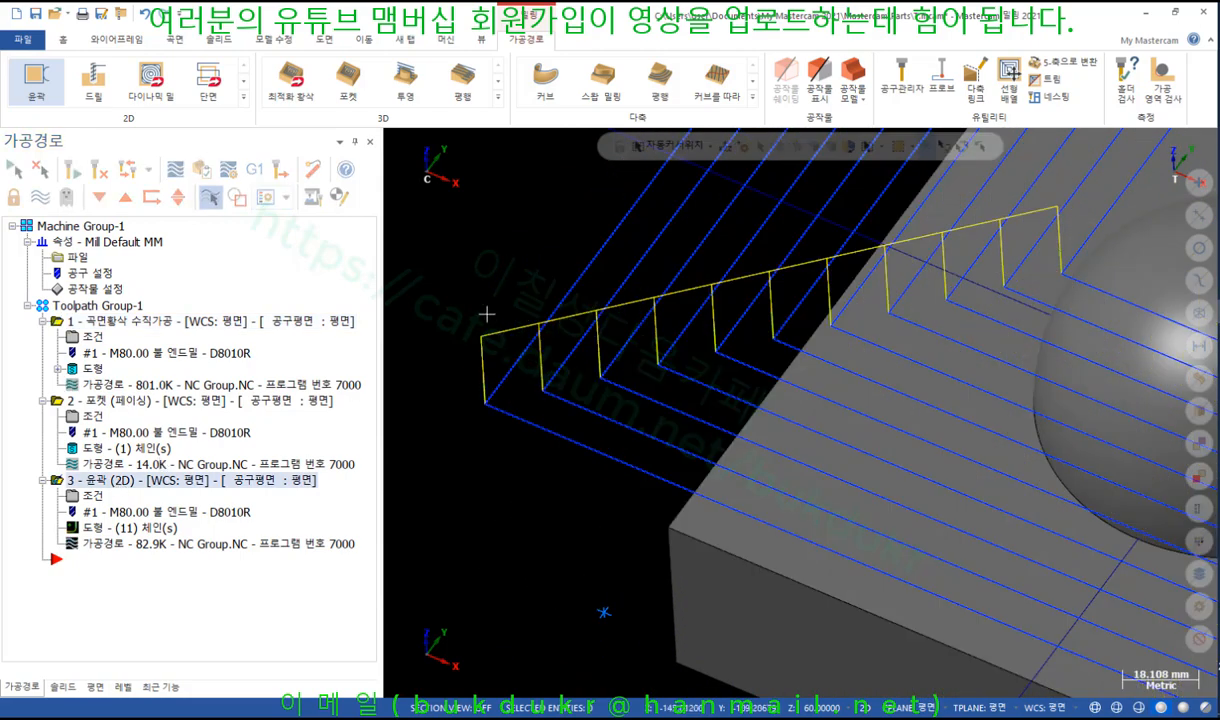
{"action": "key", "text": "alt+7"}
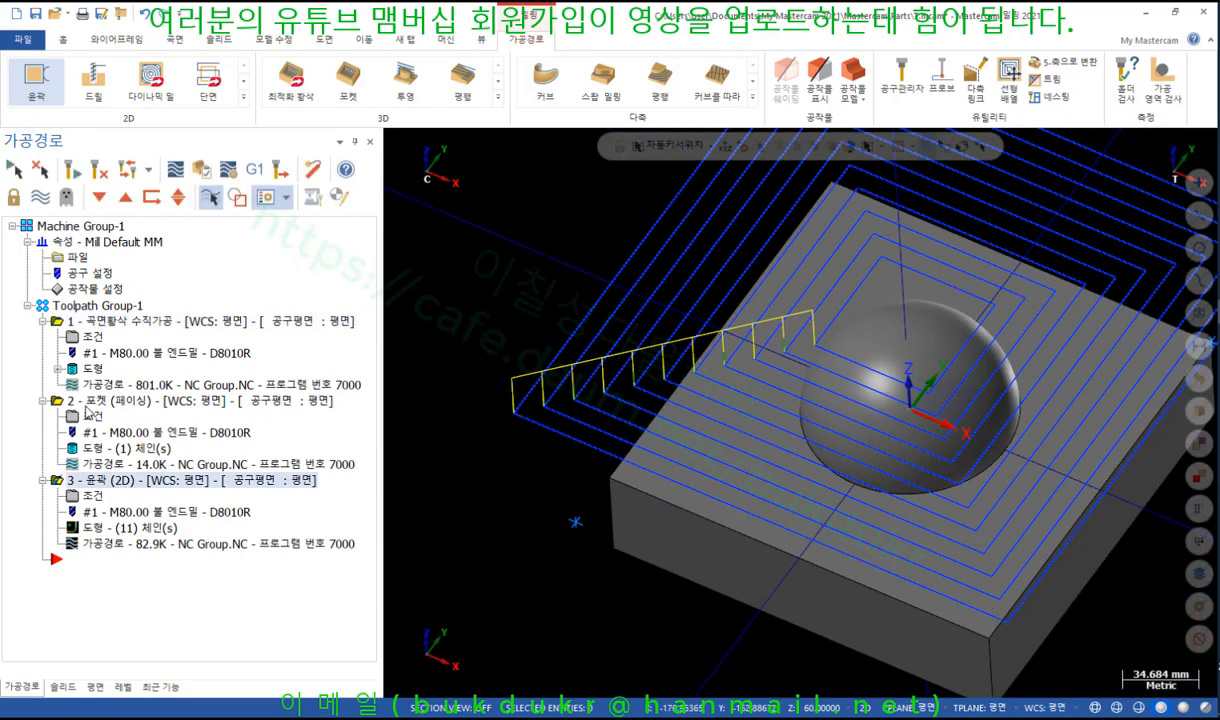
Step: Display the pocket facing operation's toolpath and examine how its rings meet the outer boundary near the block's corner
{"action": "left_click", "coordinate": [90, 402]}
{"action": "scroll", "coordinate": [544, 360], "scroll_direction": "down", "scroll_amount": 2}
{"action": "scroll", "coordinate": [559, 332], "scroll_direction": "up", "scroll_amount": 2}
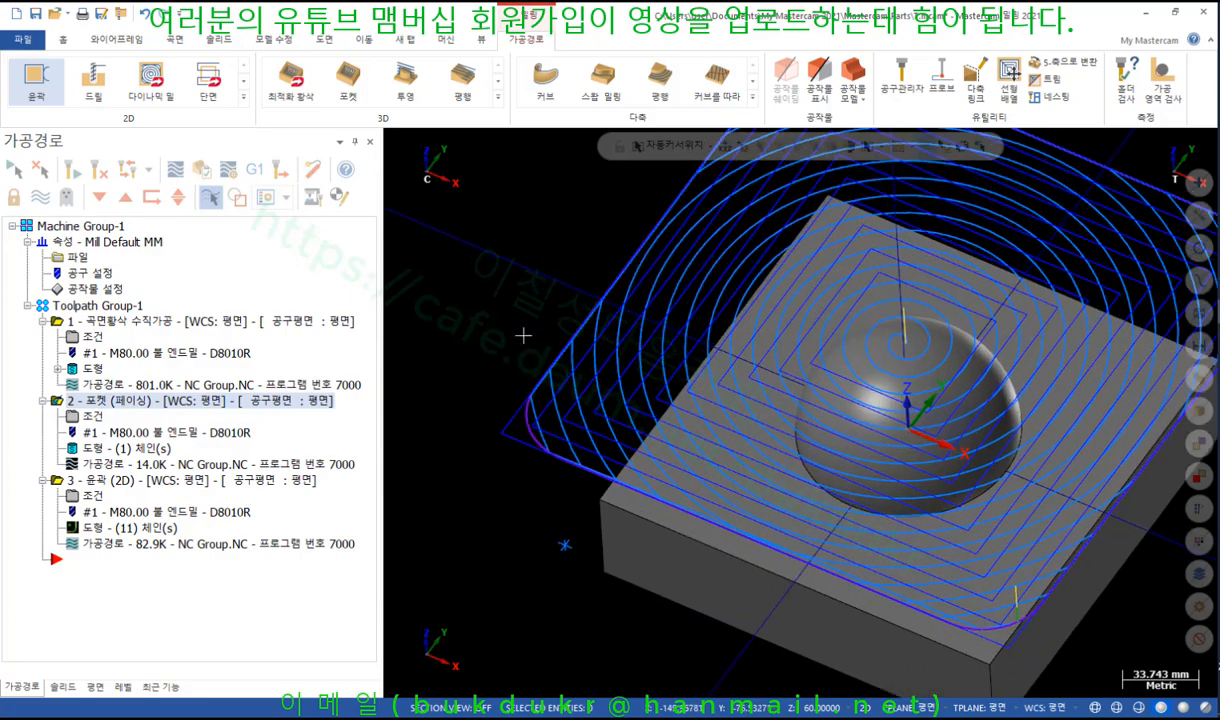
{"action": "scroll", "coordinate": [523, 336], "scroll_direction": "up", "scroll_amount": 3}
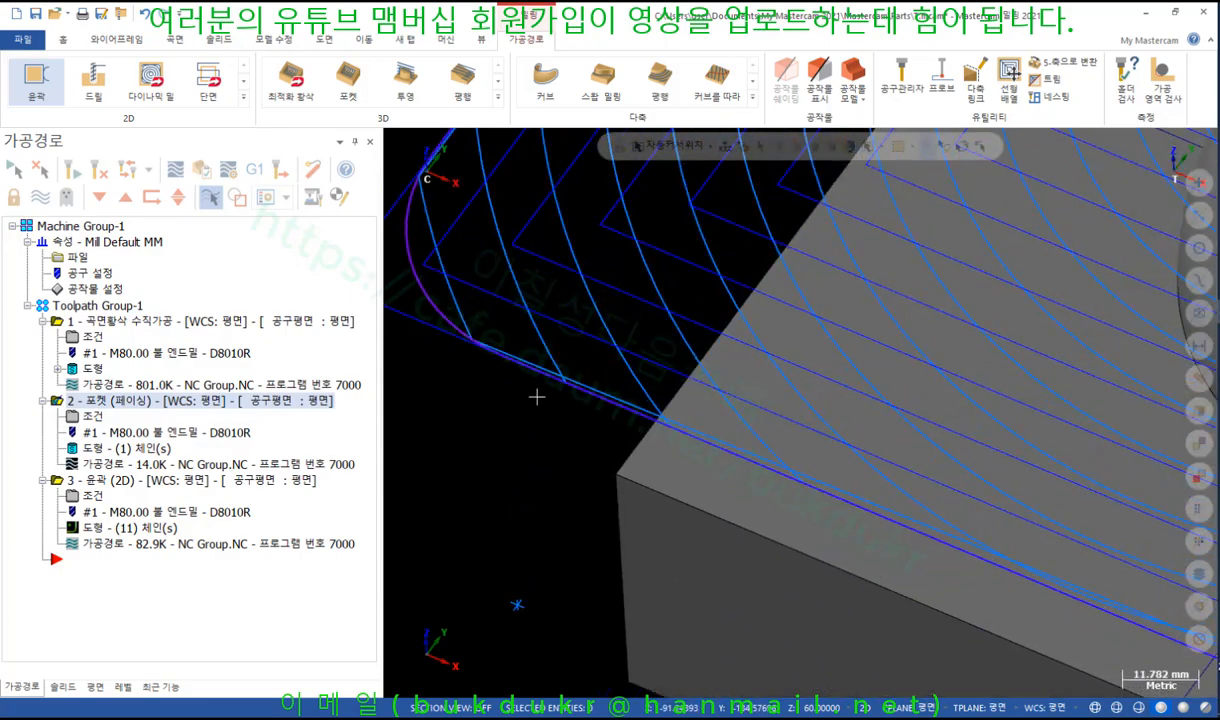
{"action": "scroll", "coordinate": [500, 370], "scroll_direction": "up", "scroll_amount": 1}
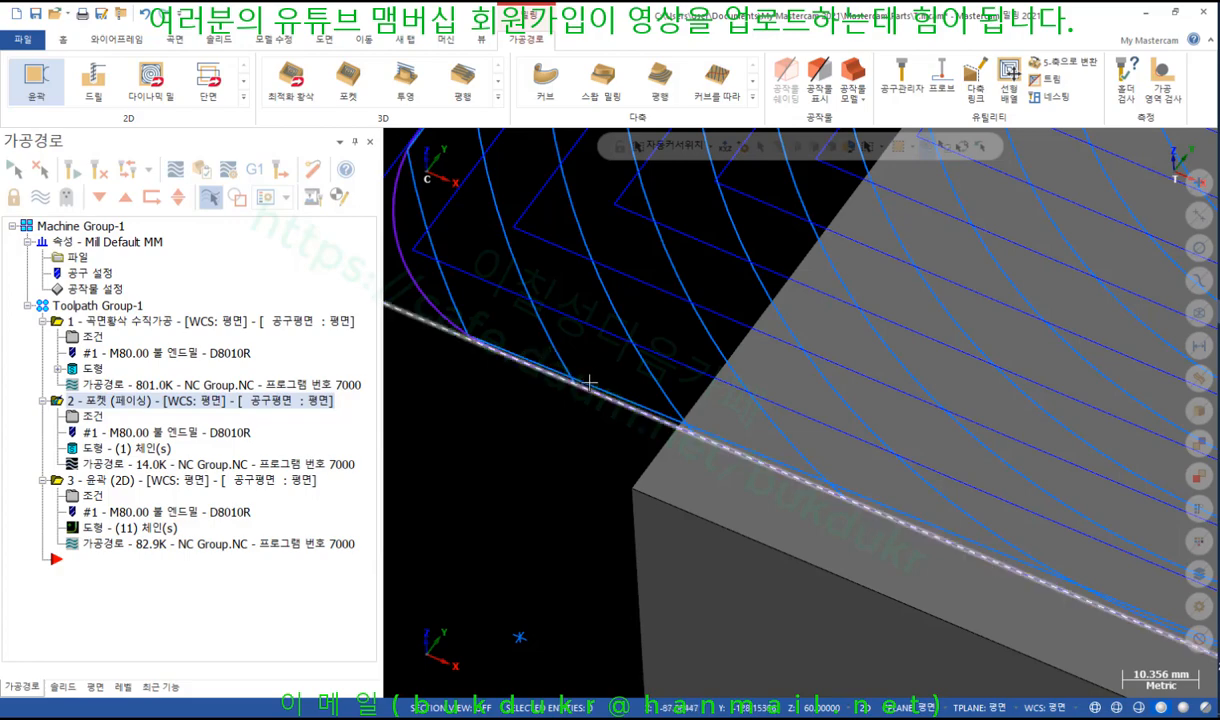
{"action": "scroll", "coordinate": [563, 367], "scroll_direction": "up", "scroll_amount": 2}
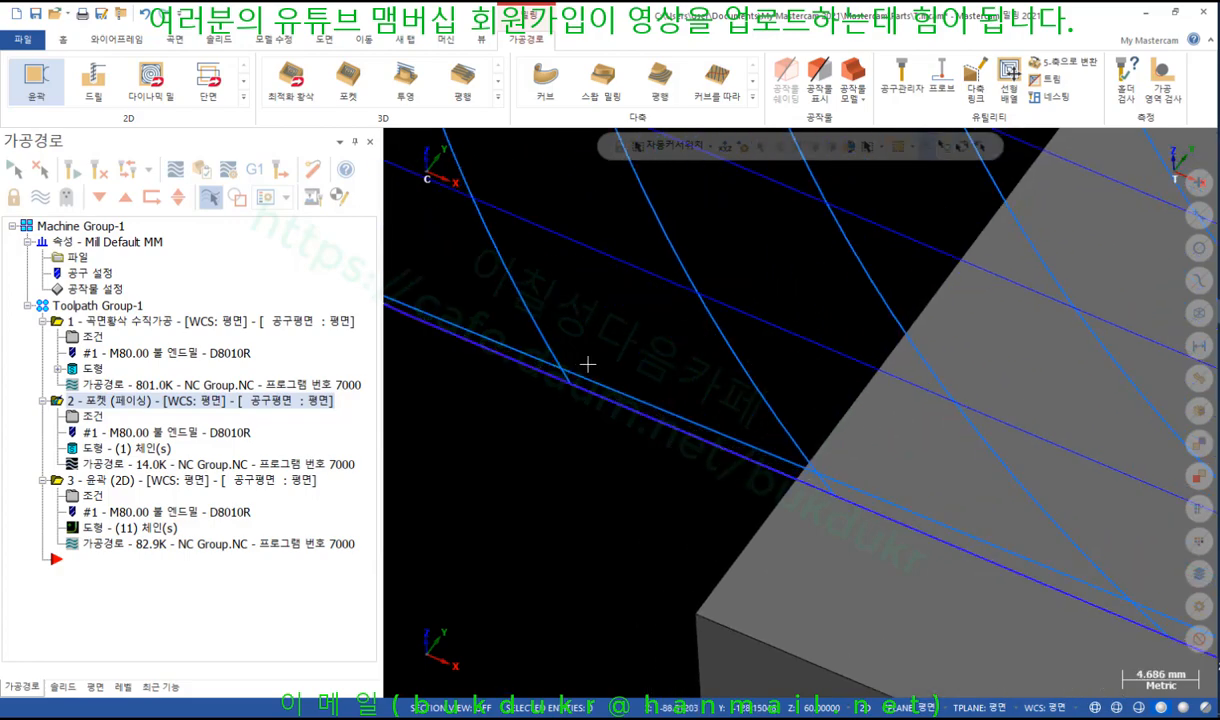
{"action": "scroll", "coordinate": [588, 364], "scroll_direction": "down", "scroll_amount": 3}
{"action": "scroll", "coordinate": [590, 365], "scroll_direction": "down", "scroll_amount": 3}
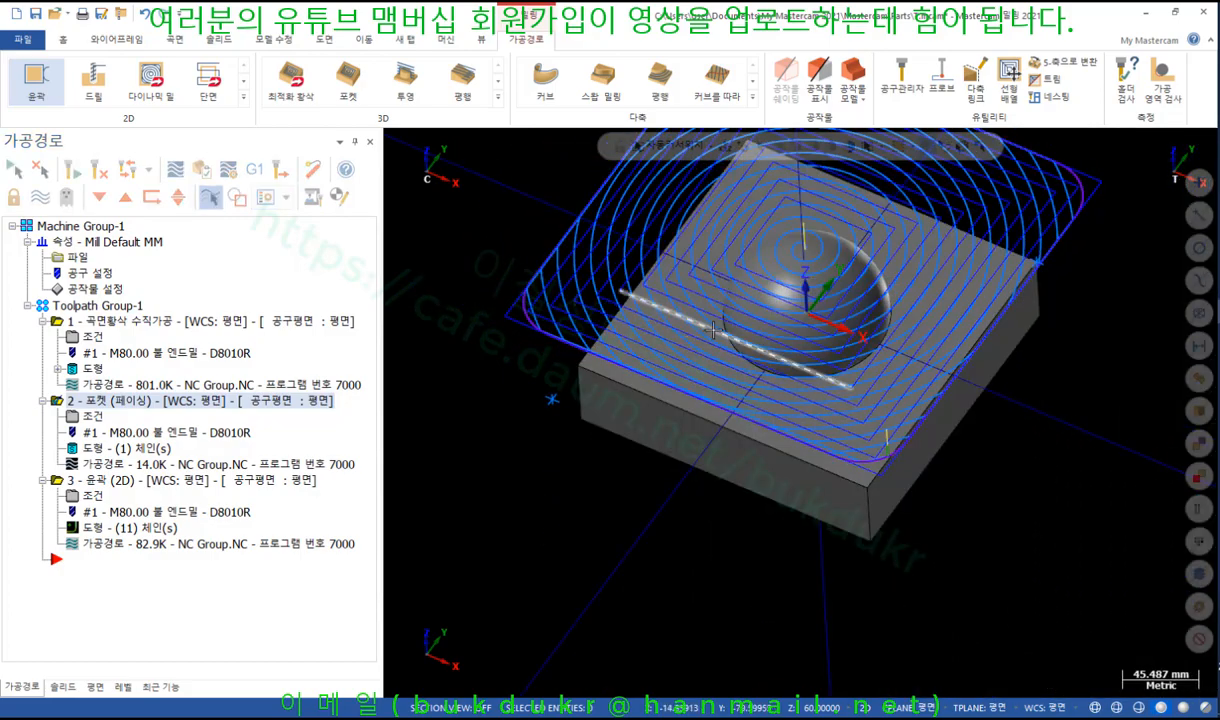
Step: Set the plunge roughing to follow operation 2, the pocket facing toolpath, and regenerate it
{"action": "left_click", "coordinate": [95, 337]}
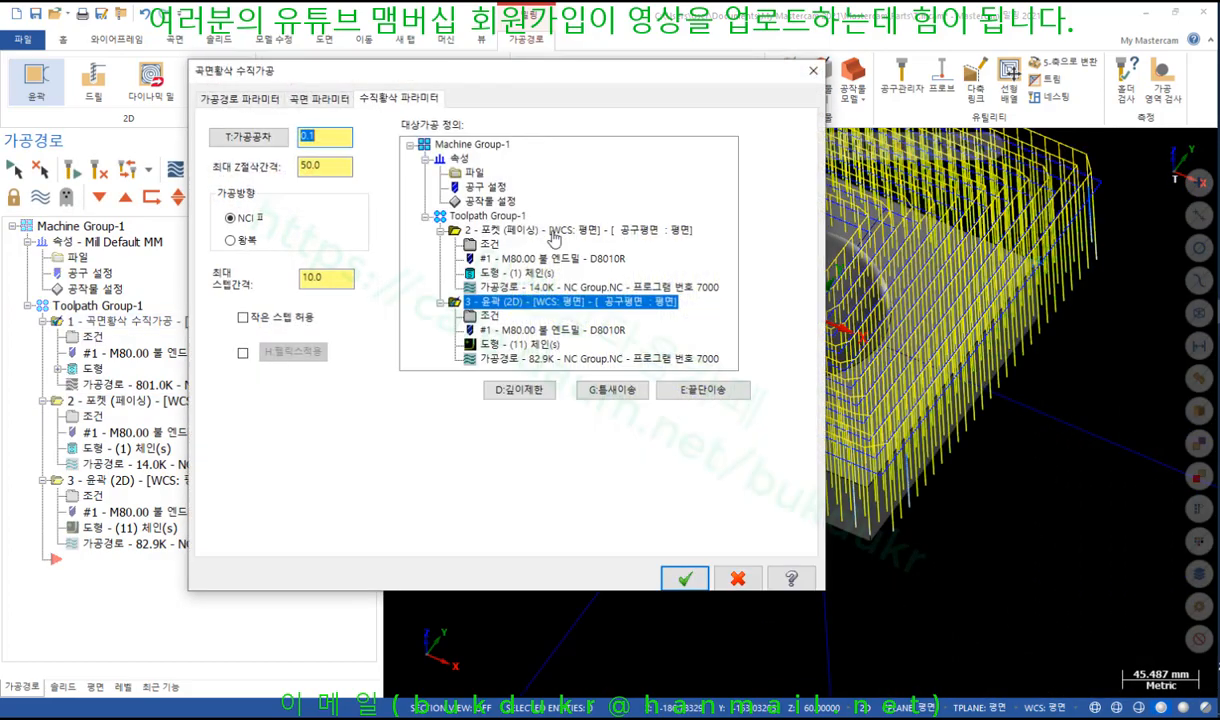
{"action": "left_click", "coordinate": [508, 233]}
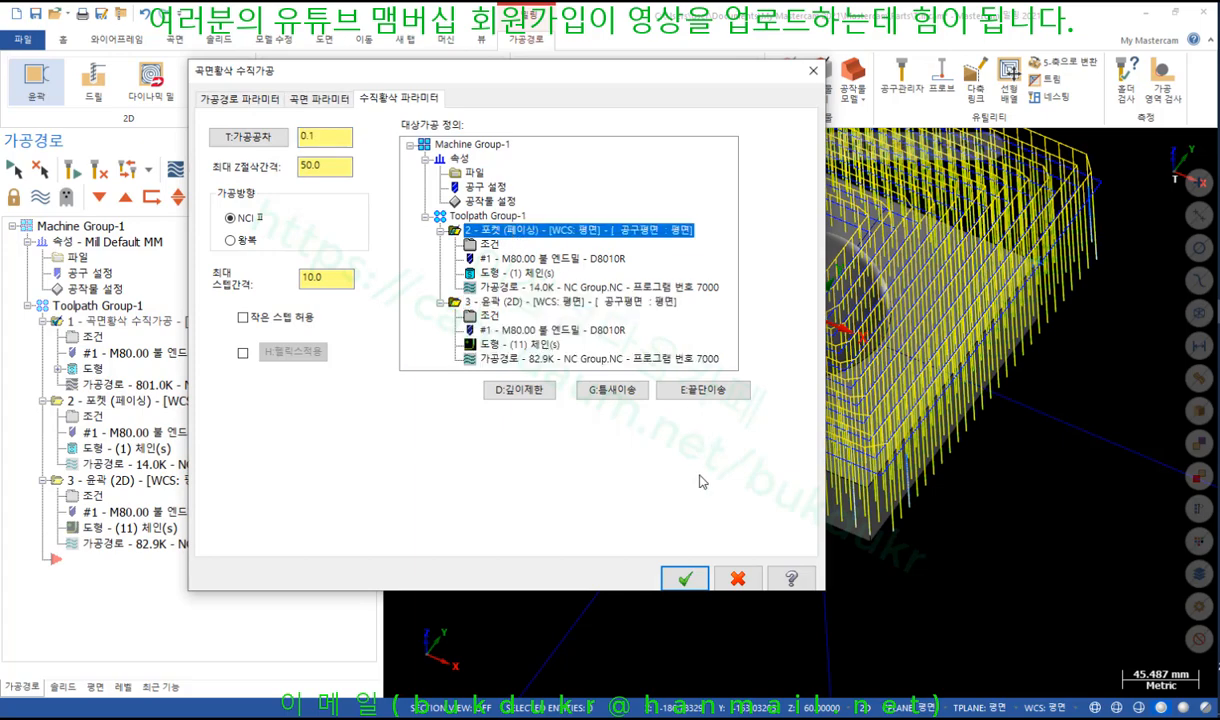
{"action": "left_click", "coordinate": [684, 578]}
{"action": "left_click", "coordinate": [72, 170]}
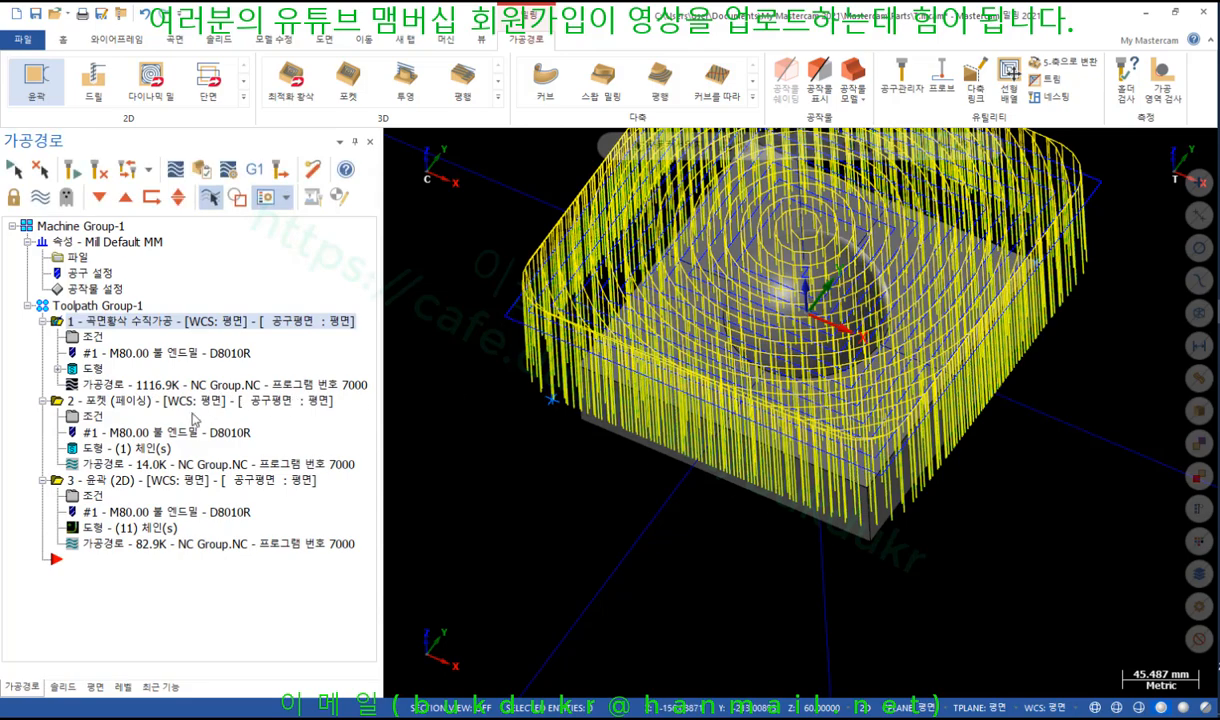
Step: Backplot the regenerated plunge roughing with only the travelled path drawn, pause it on the outer pass and switch to the top view
{"action": "key", "text": "alt+t"}
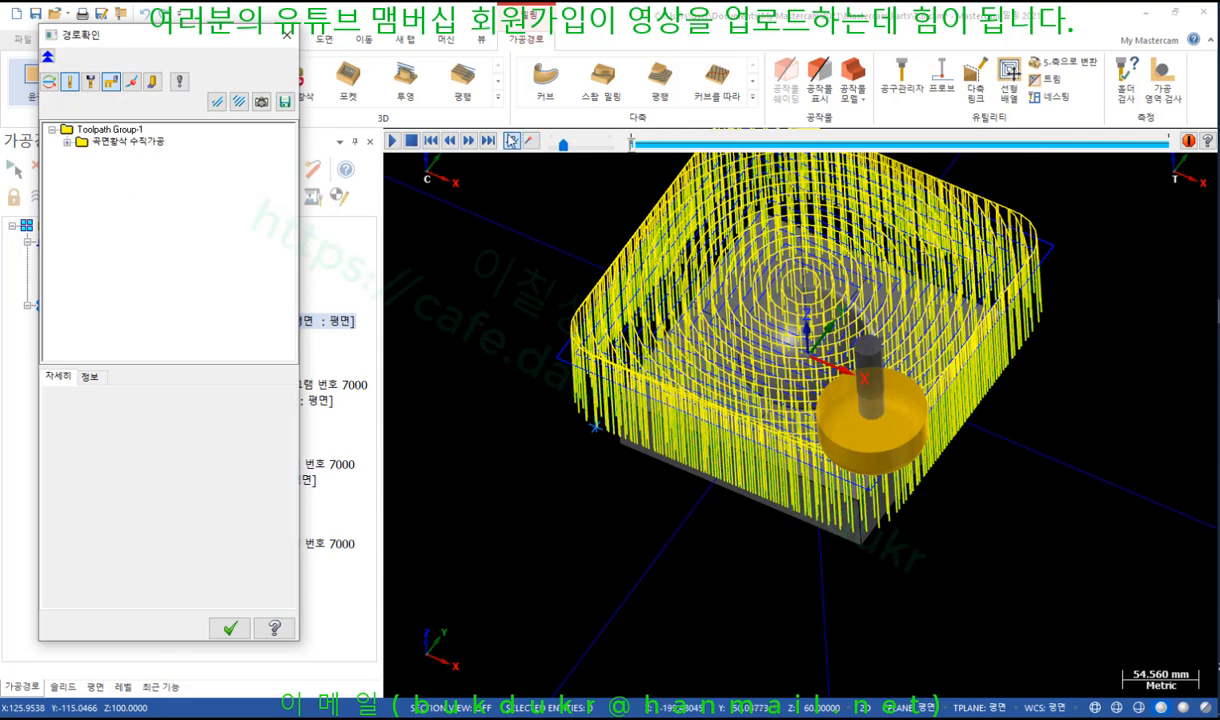
{"action": "left_click", "coordinate": [529, 141]}
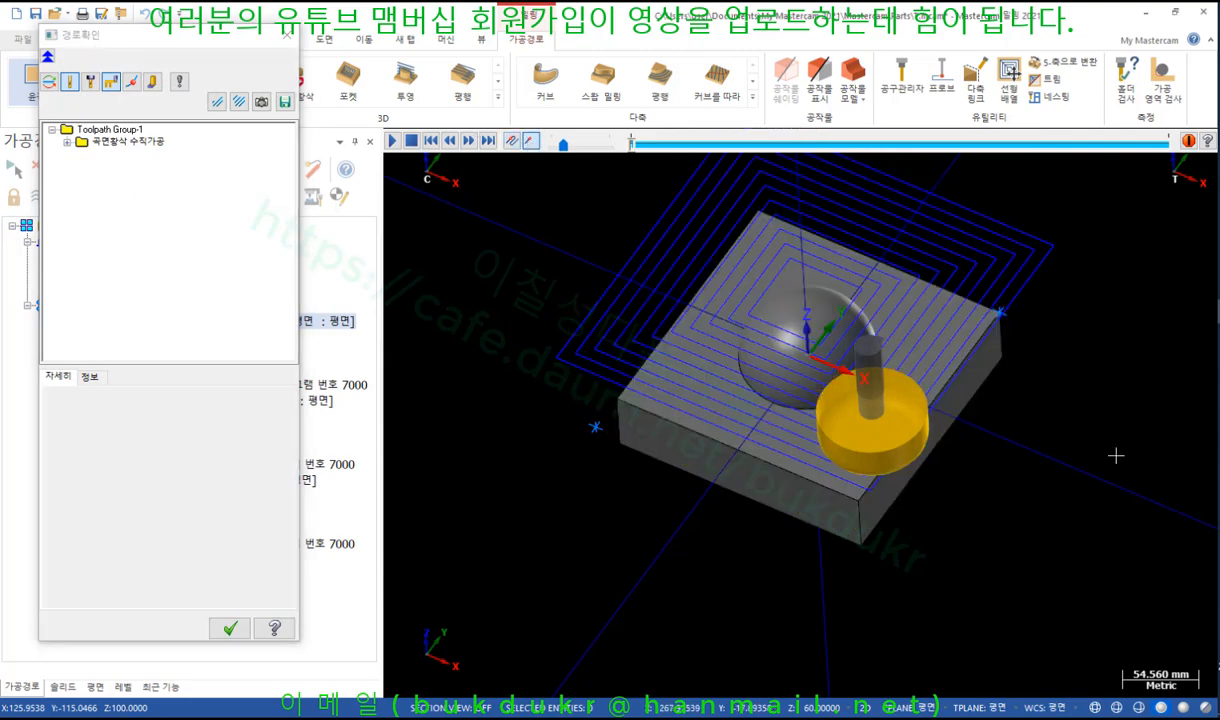
{"action": "key", "text": "r"}
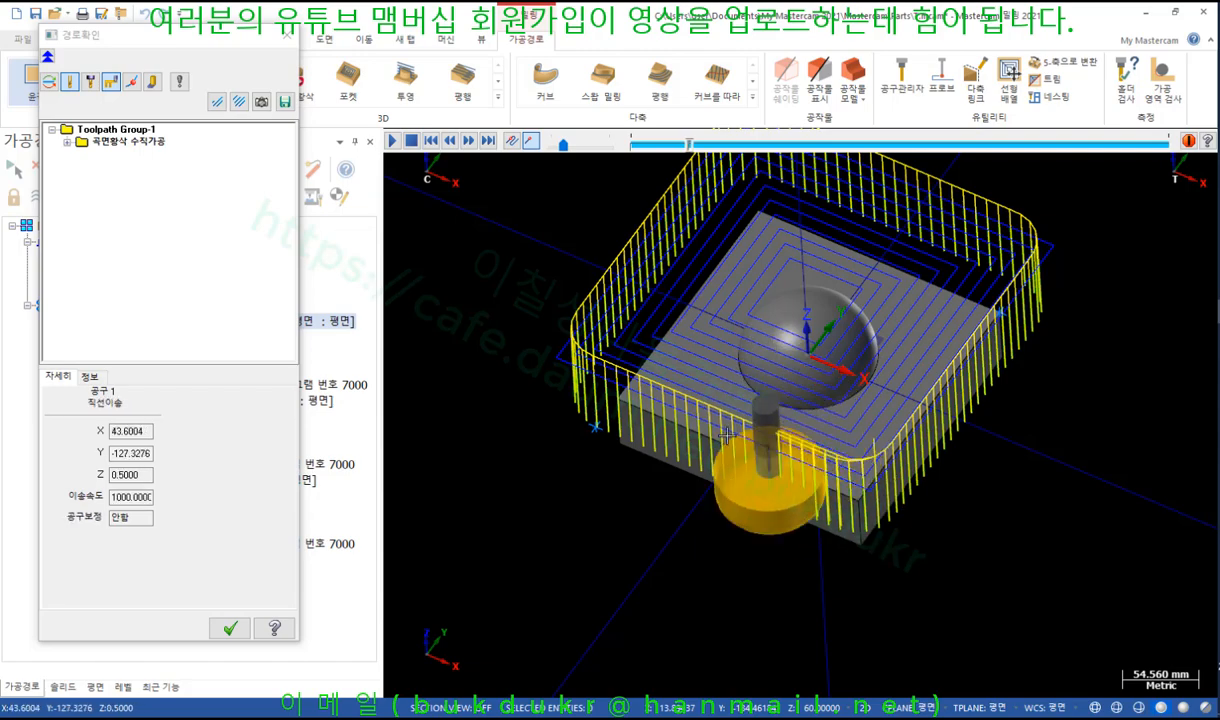
{"action": "right_click", "coordinate": [1113, 465]}
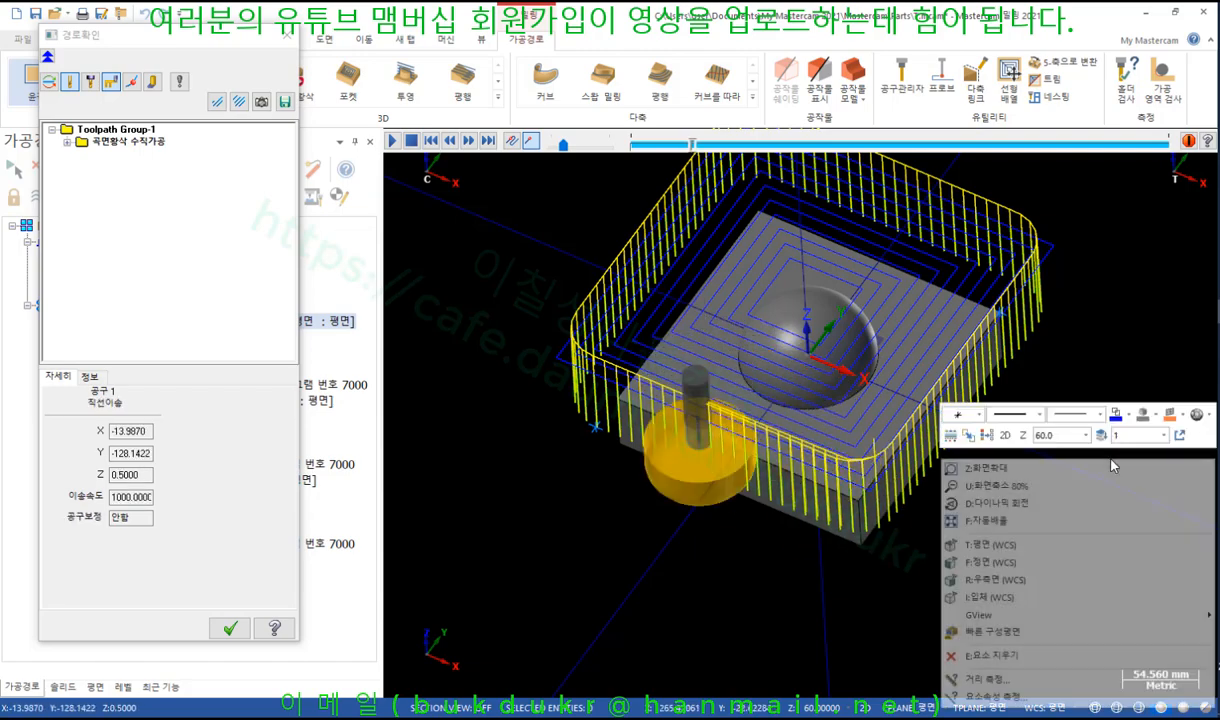
{"action": "left_click", "coordinate": [995, 545]}
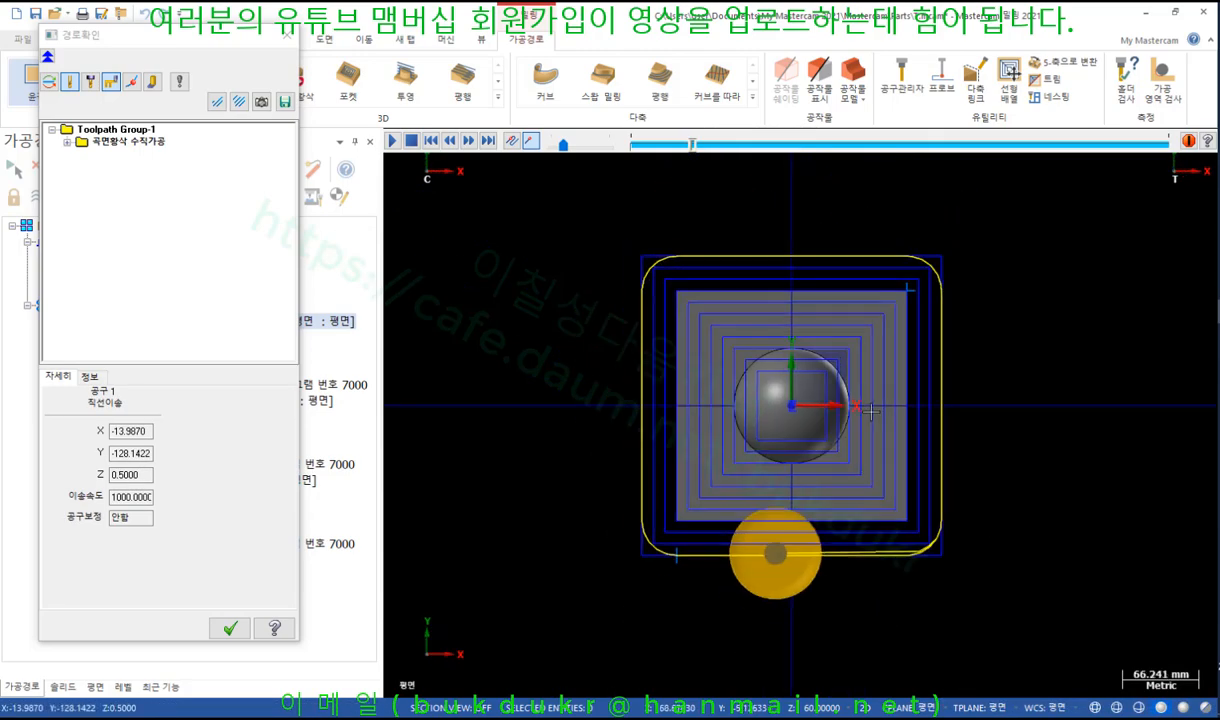
Step: Examine the spacing between the cutter's neighbouring outer passes up close in the top view, and close the backplot
{"action": "scroll", "coordinate": [806, 561], "scroll_direction": "up", "scroll_amount": 5}
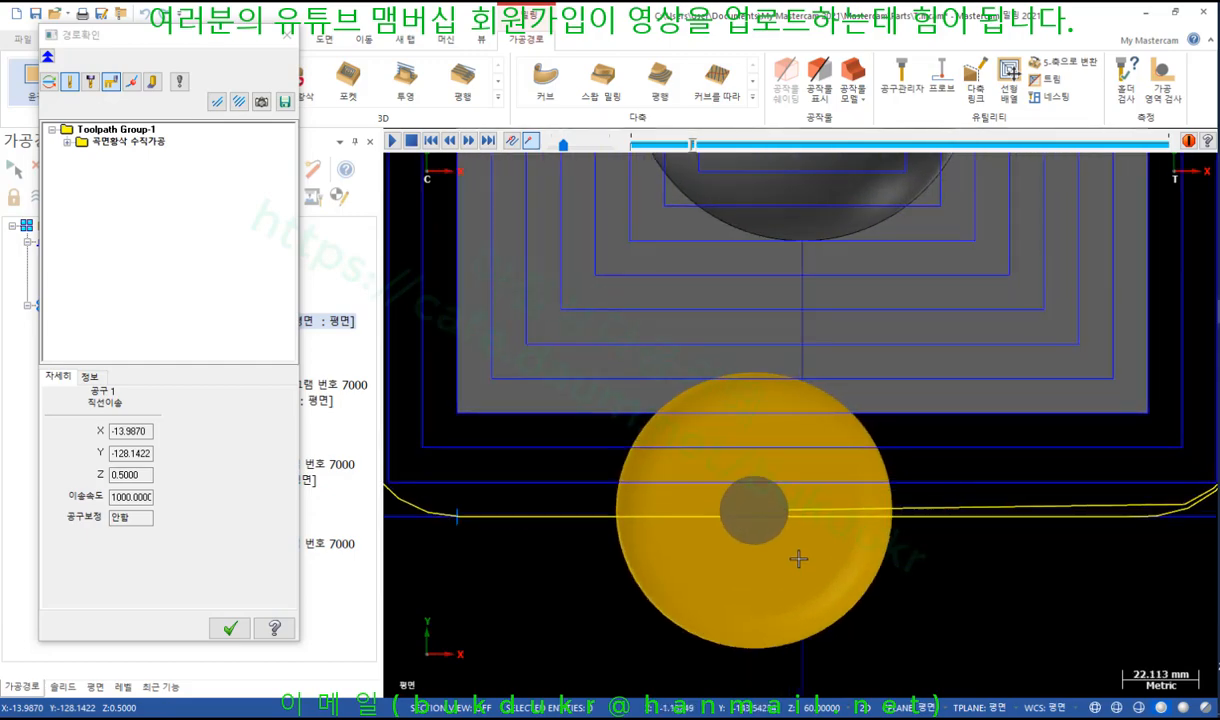
{"action": "scroll", "coordinate": [738, 536], "scroll_direction": "up", "scroll_amount": 2}
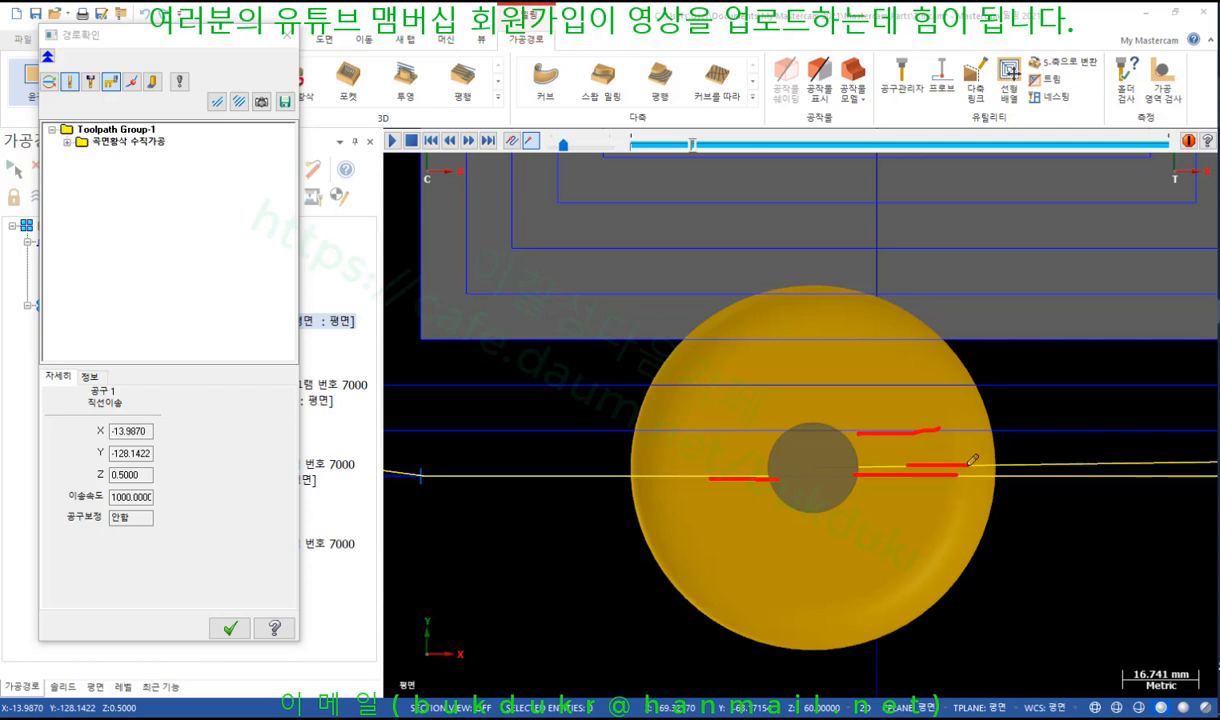
{"action": "left_click_drag", "start_coordinate": [760, 448], "coordinate": [833, 488]}
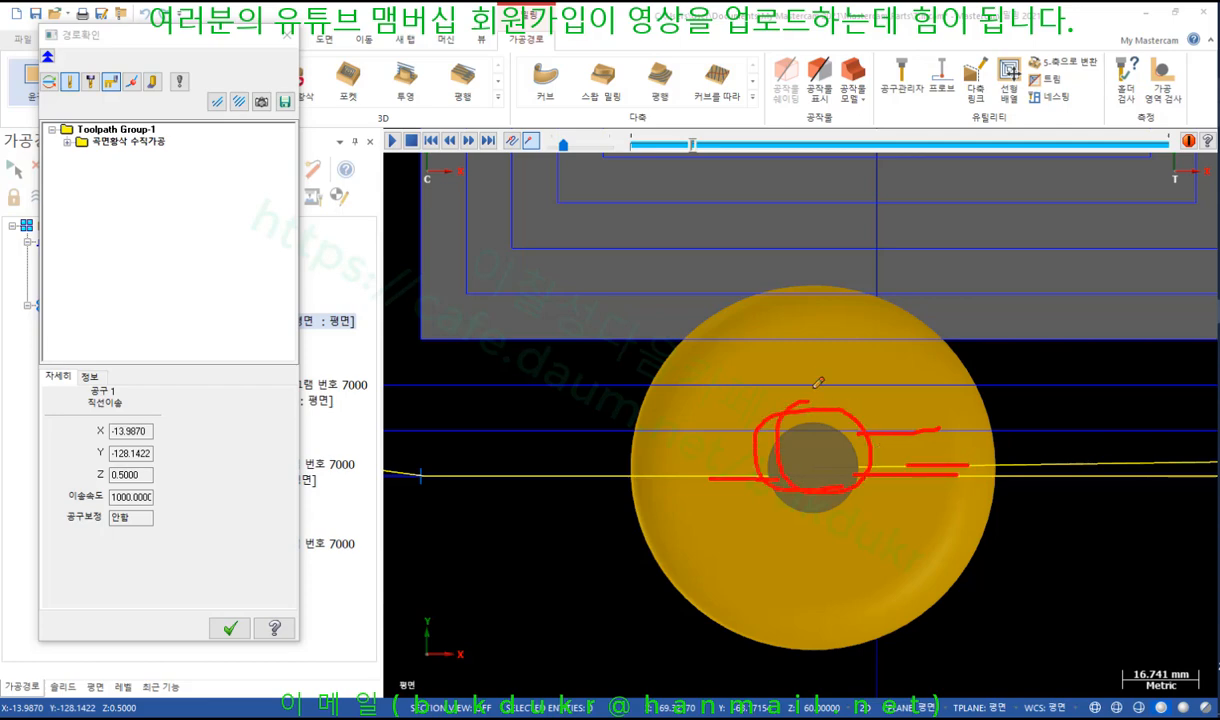
{"action": "left_click_drag", "start_coordinate": [790, 427], "coordinate": [855, 475]}
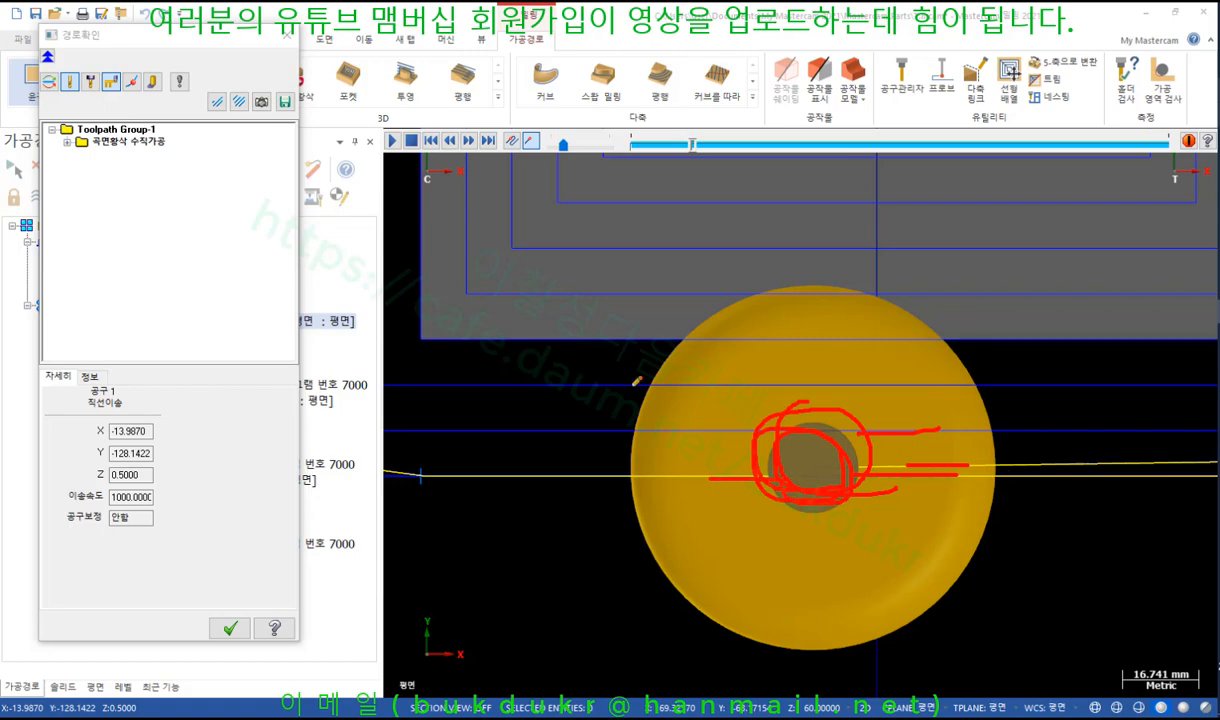
{"action": "right_click", "coordinate": [573, 365]}
{"action": "left_click", "coordinate": [610, 538]}
{"action": "scroll", "coordinate": [808, 452], "scroll_direction": "down", "scroll_amount": 3}
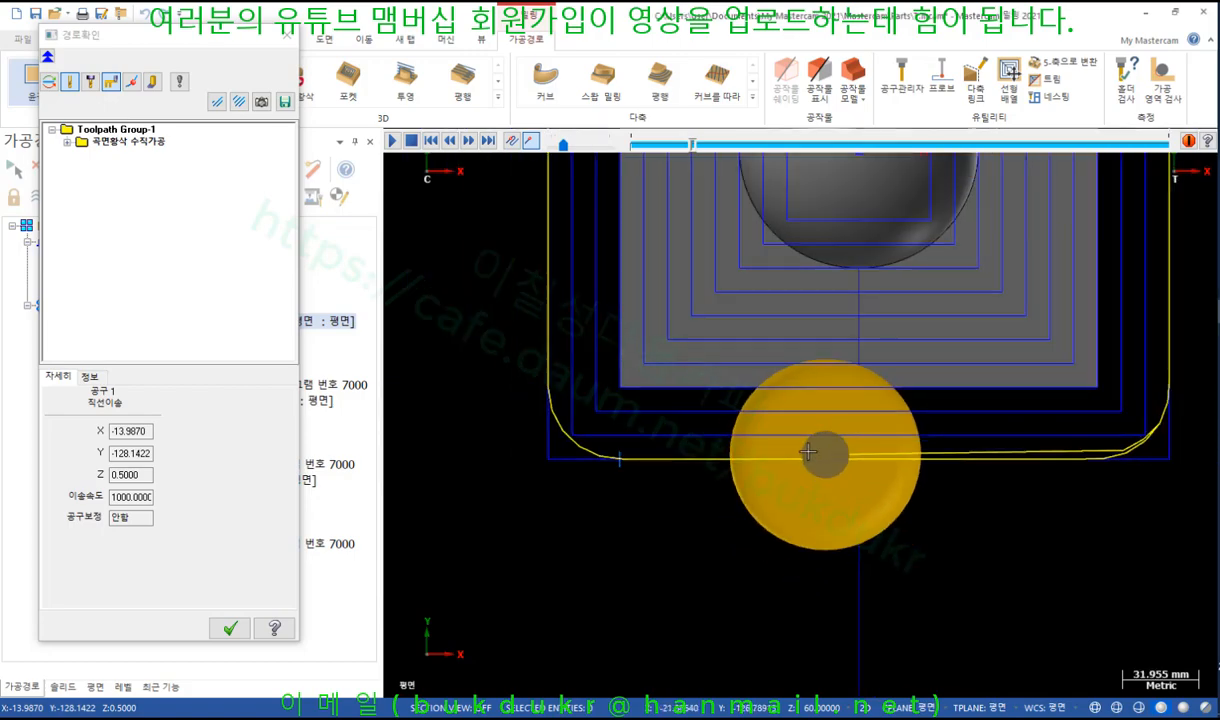
{"action": "scroll", "coordinate": [834, 447], "scroll_direction": "up", "scroll_amount": 2}
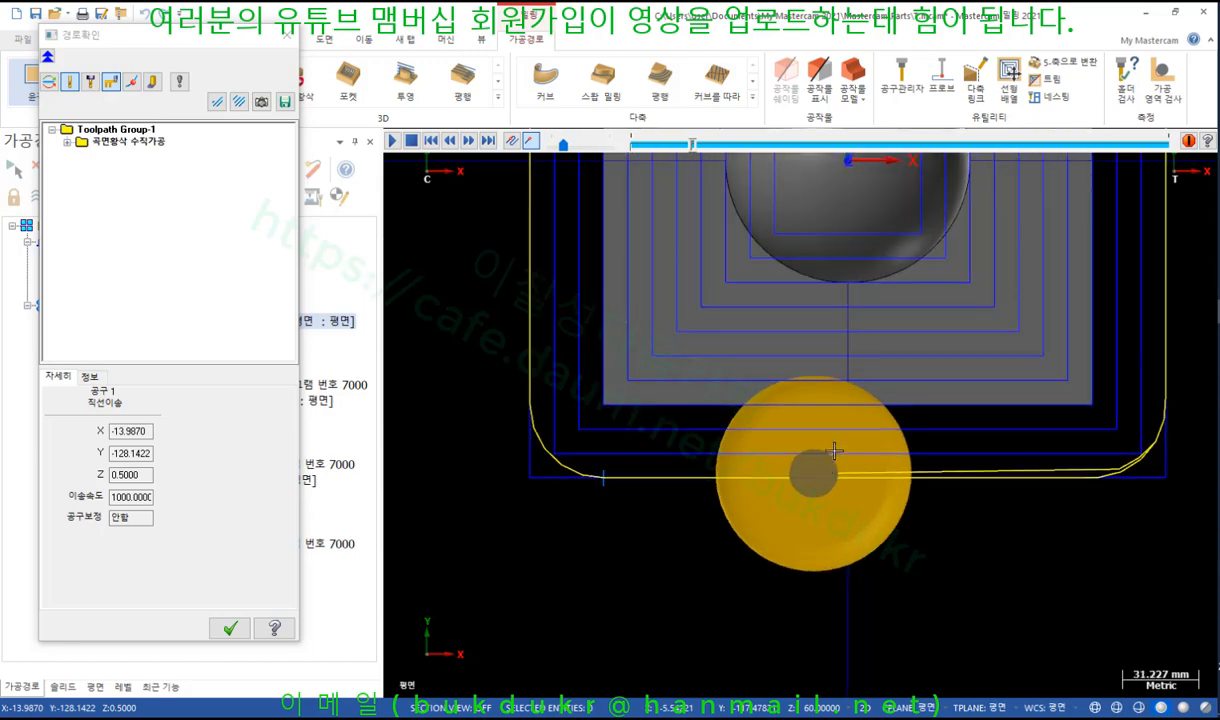
{"action": "left_click", "coordinate": [229, 627]}
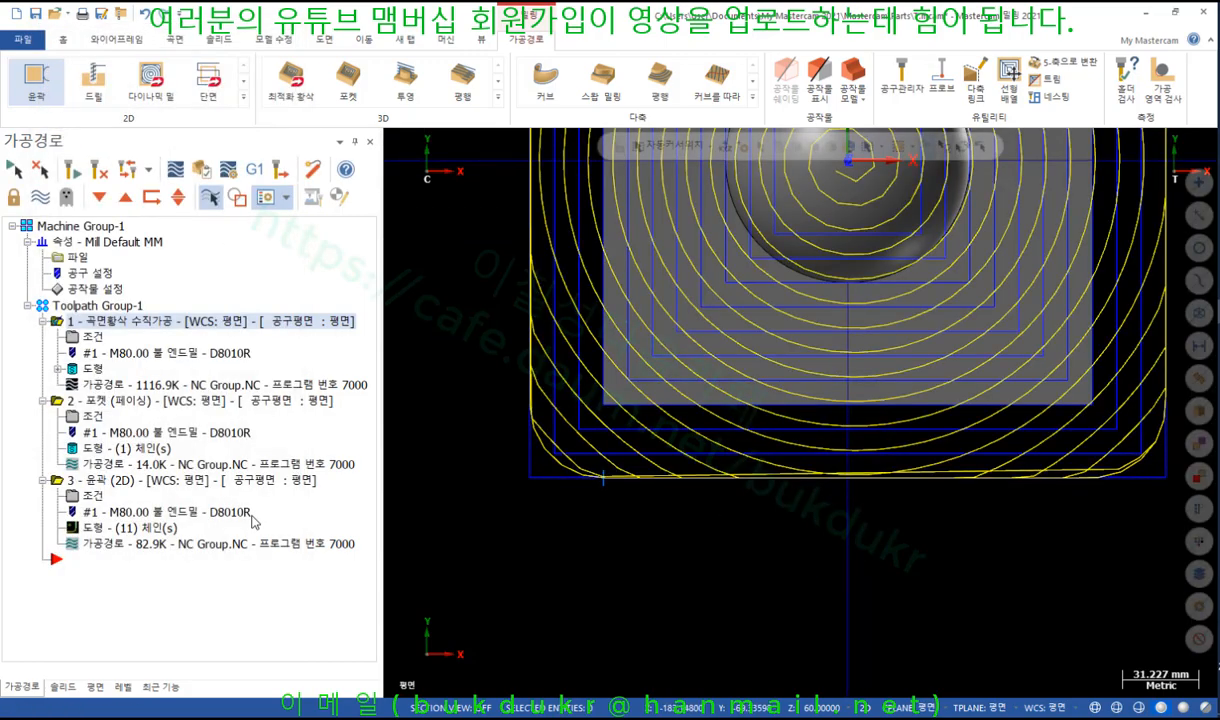
Step: Review the plunge roughing parameters and close the dialog with the pocket facing operation as the source
{"action": "left_click", "coordinate": [92, 340]}
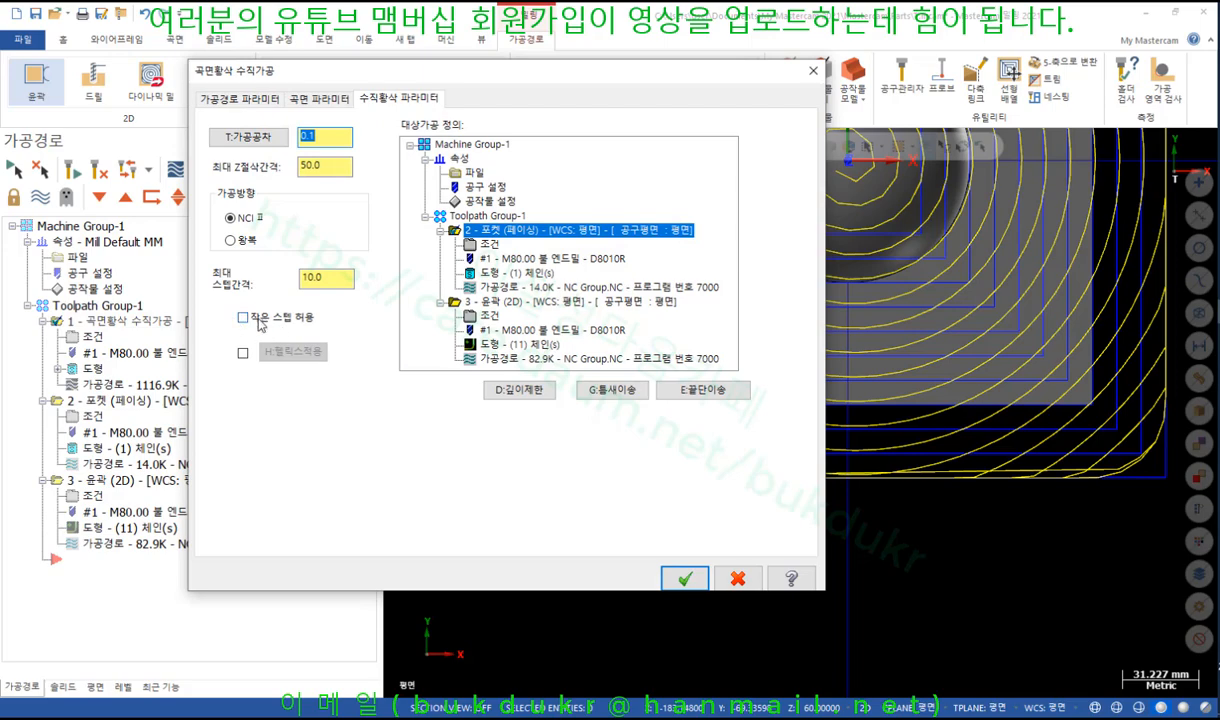
{"action": "left_click_drag", "start_coordinate": [728, 77], "coordinate": [855, 88]}
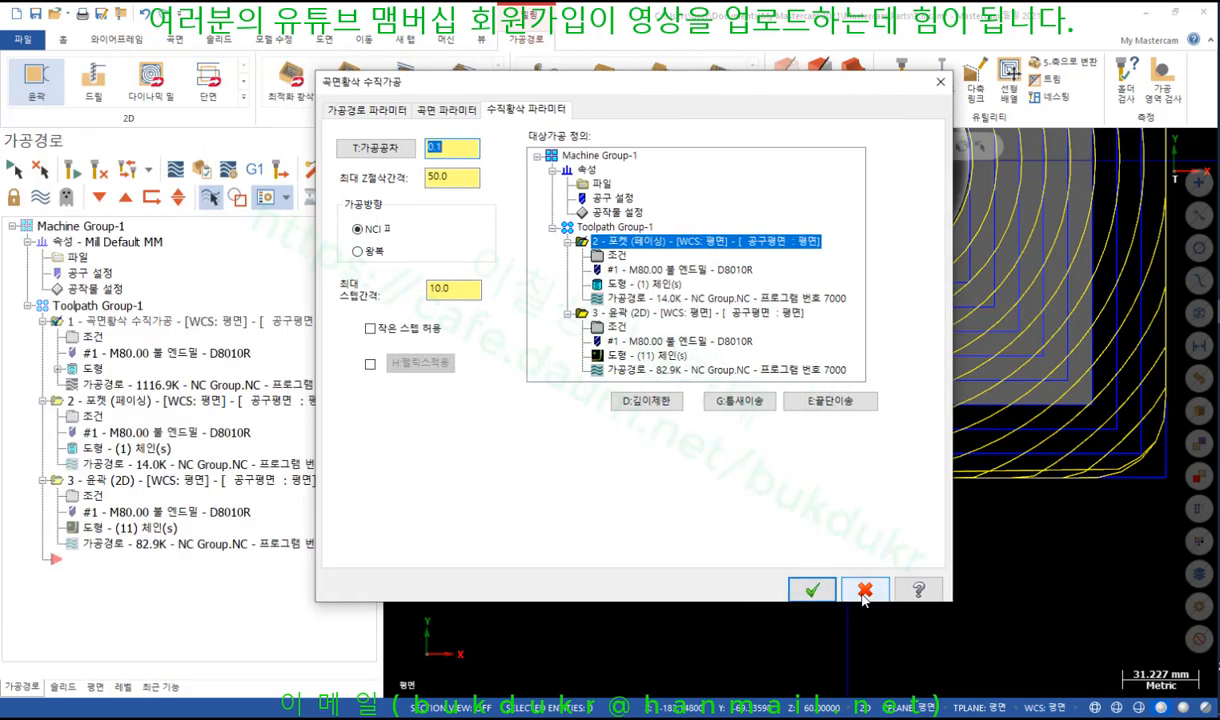
{"action": "left_click", "coordinate": [812, 590]}
Step: Backplot the pocket facing operation through its outer pass and examine the path around the rounded corner
{"action": "left_click", "coordinate": [138, 400]}
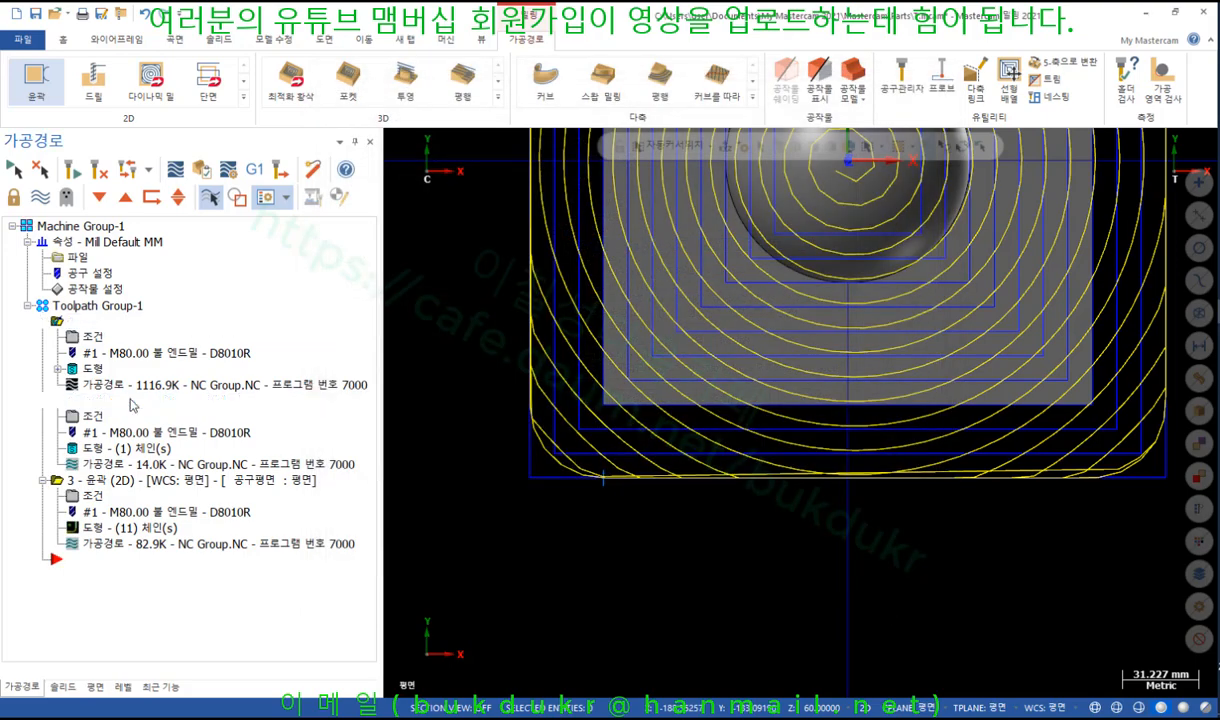
{"action": "left_click", "coordinate": [111, 466]}
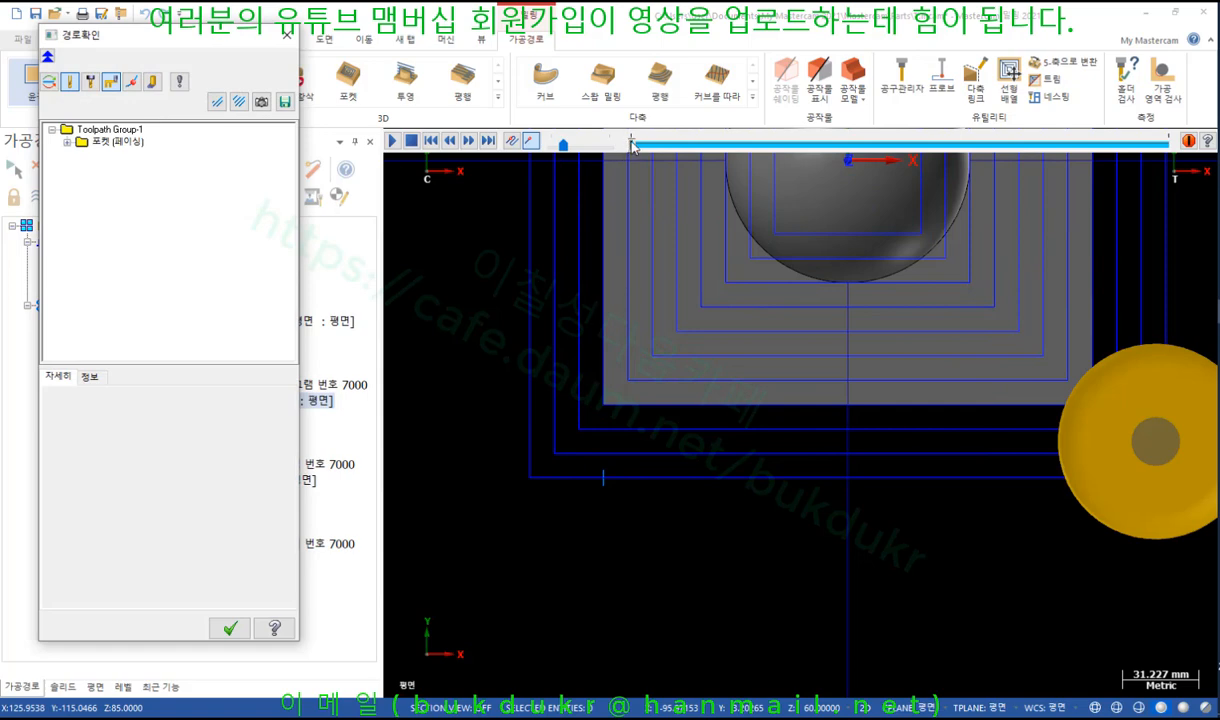
{"action": "left_click", "coordinate": [632, 146]}
{"action": "left_click_drag", "start_coordinate": [648, 146], "coordinate": [734, 147]}
{"action": "scroll", "coordinate": [1151, 505], "scroll_direction": "up", "scroll_amount": 1}
{"action": "scroll", "coordinate": [1151, 505], "scroll_direction": "up", "scroll_amount": 2}
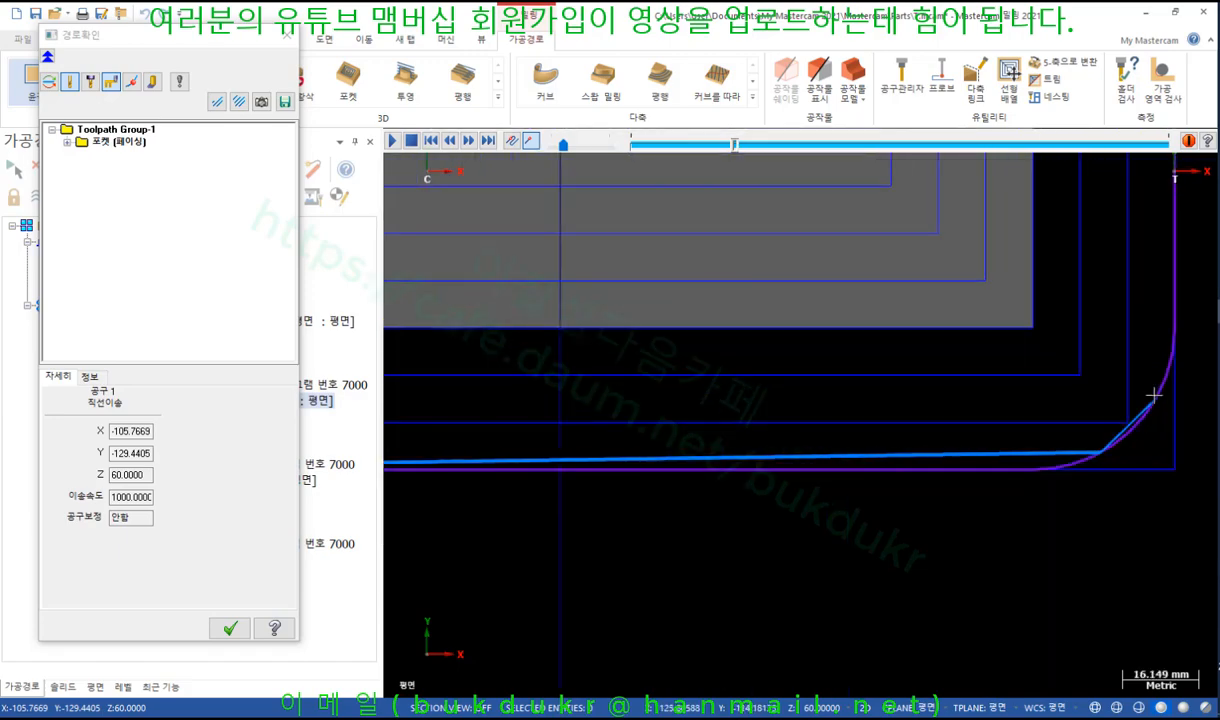
{"action": "scroll", "coordinate": [1070, 452], "scroll_direction": "down", "scroll_amount": 1}
{"action": "scroll", "coordinate": [726, 477], "scroll_direction": "up", "scroll_amount": 1}
{"action": "scroll", "coordinate": [726, 477], "scroll_direction": "down", "scroll_amount": 2}
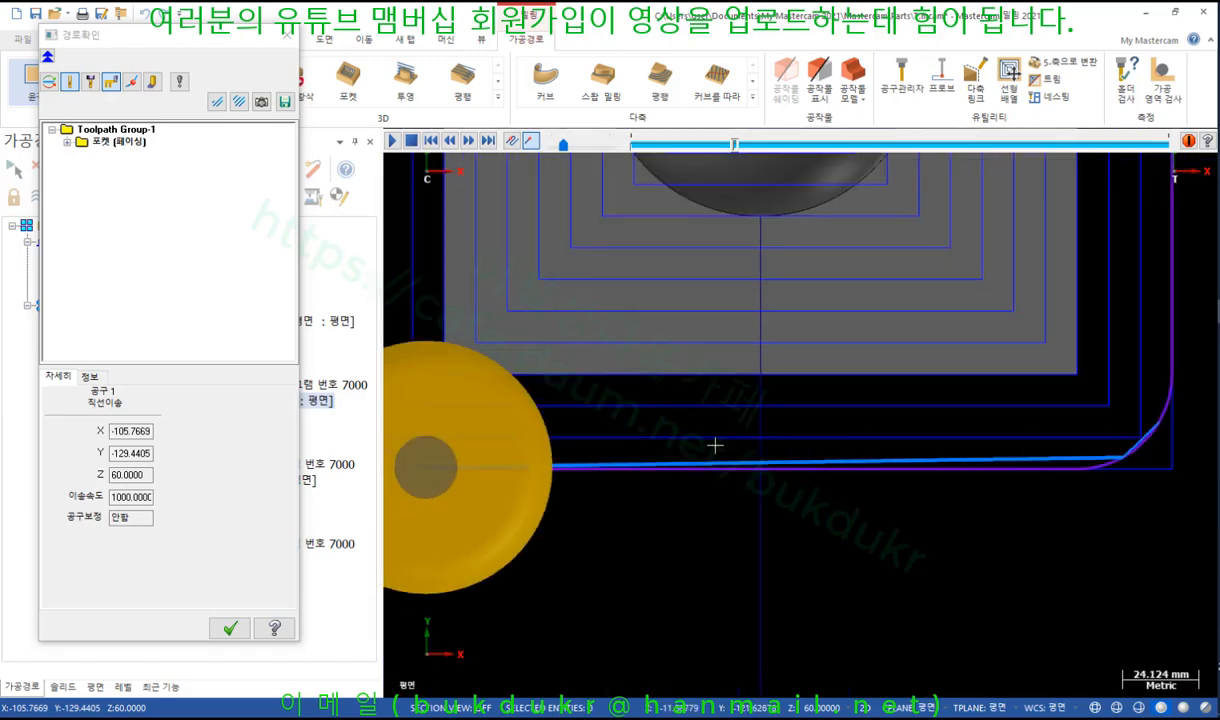
Step: Advance the pocket facing backplot to the inner rings, examine where the arcs meet the outer edge, and close the backplot
{"action": "mouse_move", "coordinate": [733, 150]}
{"action": "left_mouse_down"}
{"action": "mouse_move", "coordinate": [847, 150]}
{"action": "mouse_move", "coordinate": [1013, 178]}
{"action": "mouse_move", "coordinate": [1057, 147]}
{"action": "left_mouse_up"}
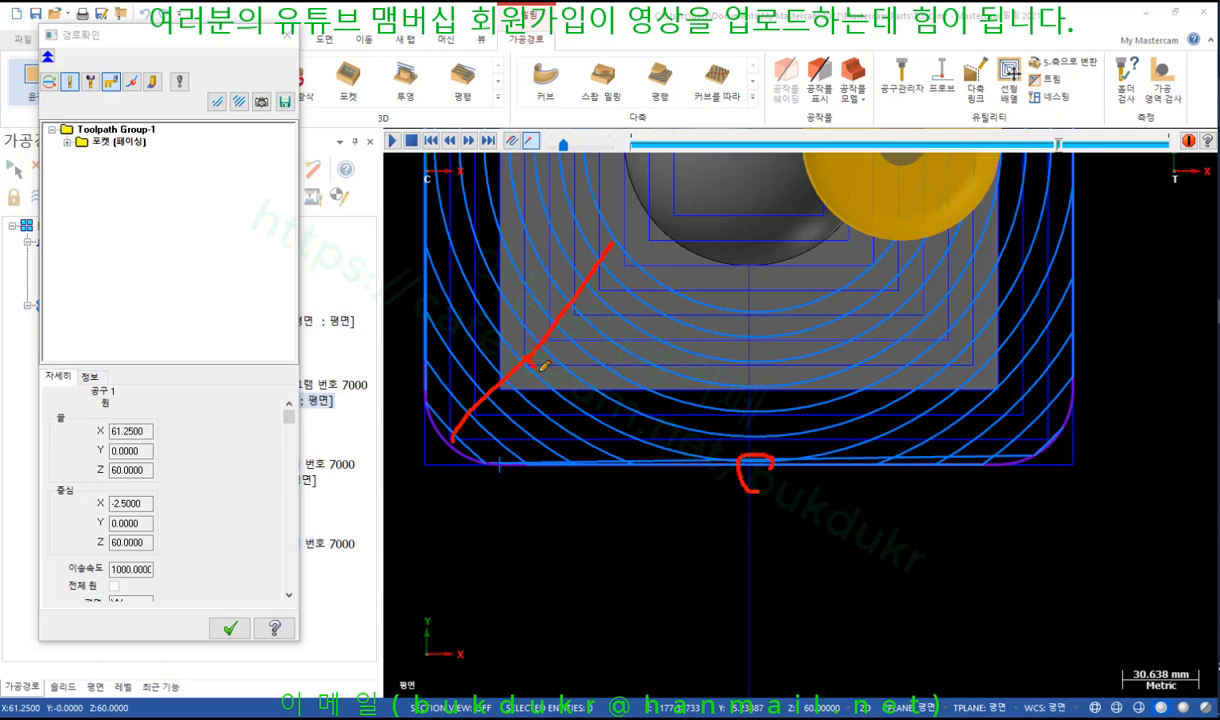
{"action": "mouse_move", "coordinate": [804, 466]}
{"action": "left_mouse_down"}
{"action": "mouse_move", "coordinate": [740, 437]}
{"action": "mouse_move", "coordinate": [784, 442]}
{"action": "left_mouse_up"}
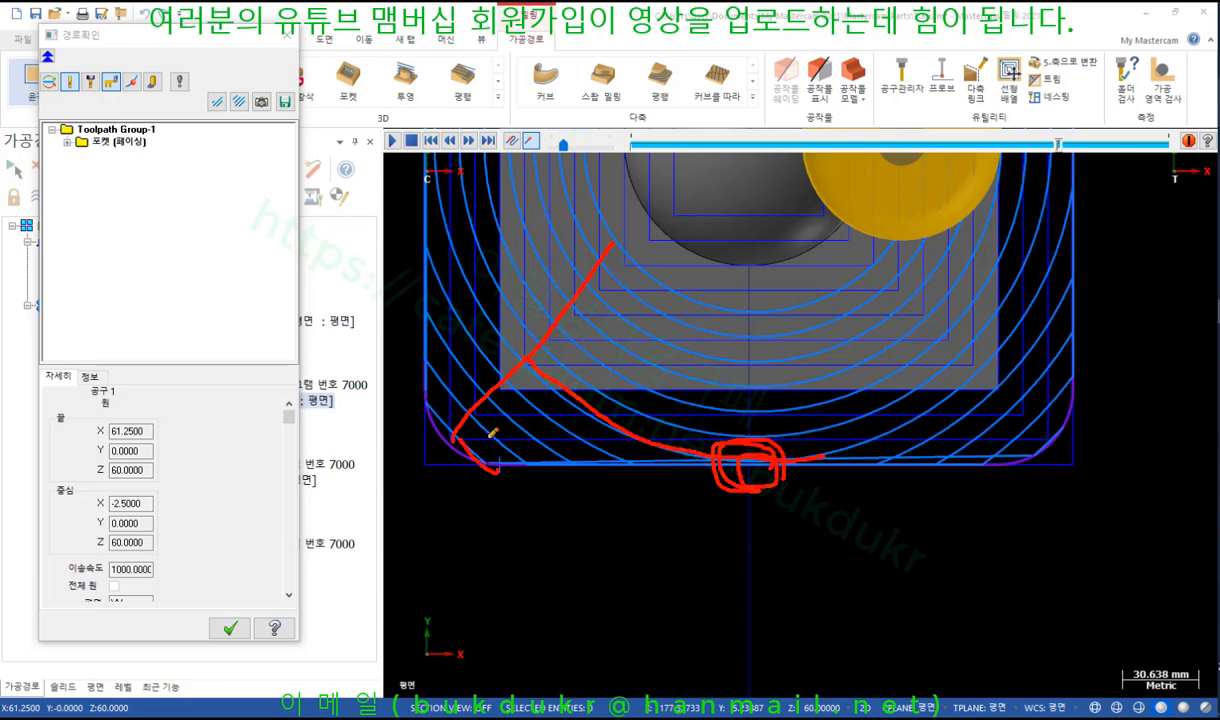
{"action": "left_click_drag", "start_coordinate": [516, 420], "coordinate": [583, 461]}
{"action": "mouse_move", "coordinate": [547, 408]}
{"action": "left_mouse_down"}
{"action": "mouse_move", "coordinate": [656, 467]}
{"action": "mouse_move", "coordinate": [751, 463]}
{"action": "left_mouse_up"}
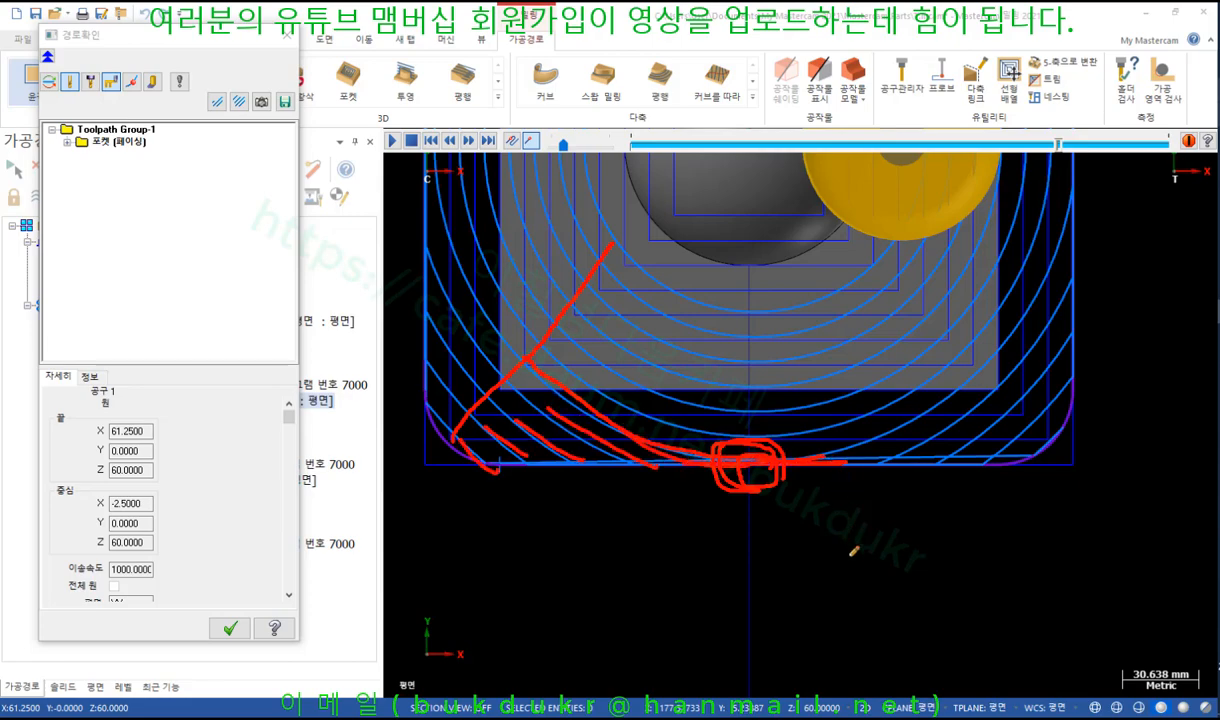
{"action": "right_click", "coordinate": [889, 549]}
{"action": "left_click", "coordinate": [905, 521]}
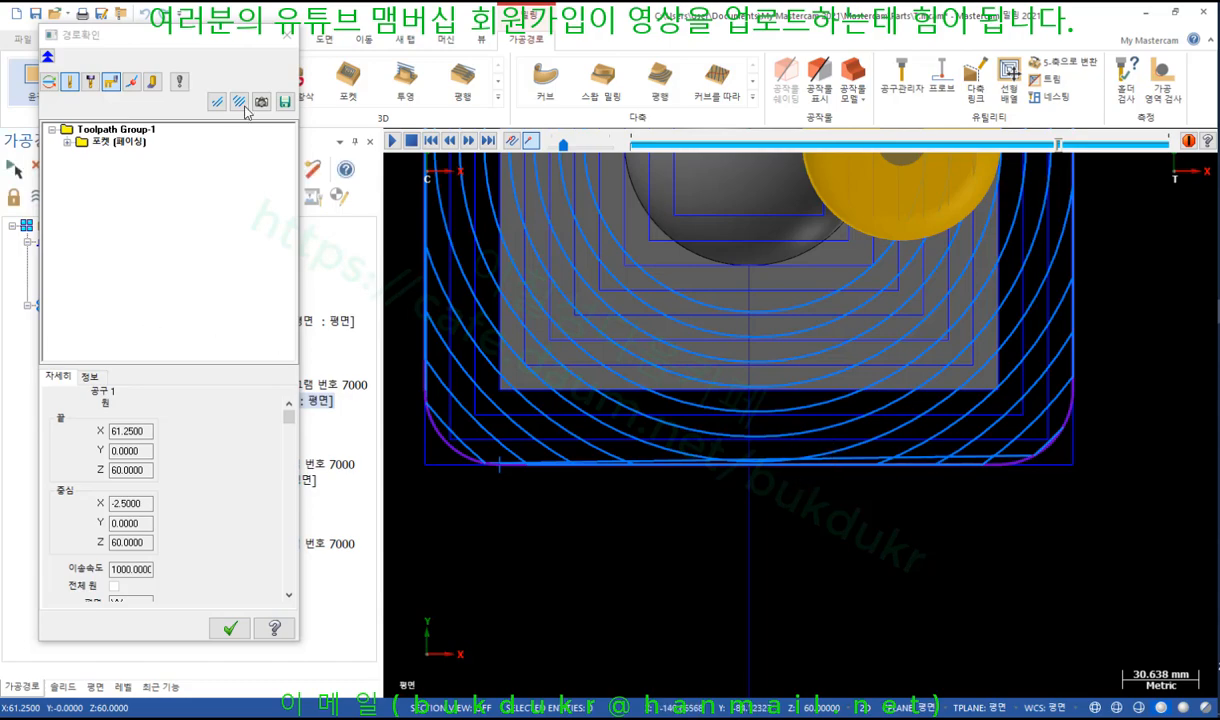
{"action": "left_click", "coordinate": [287, 34]}
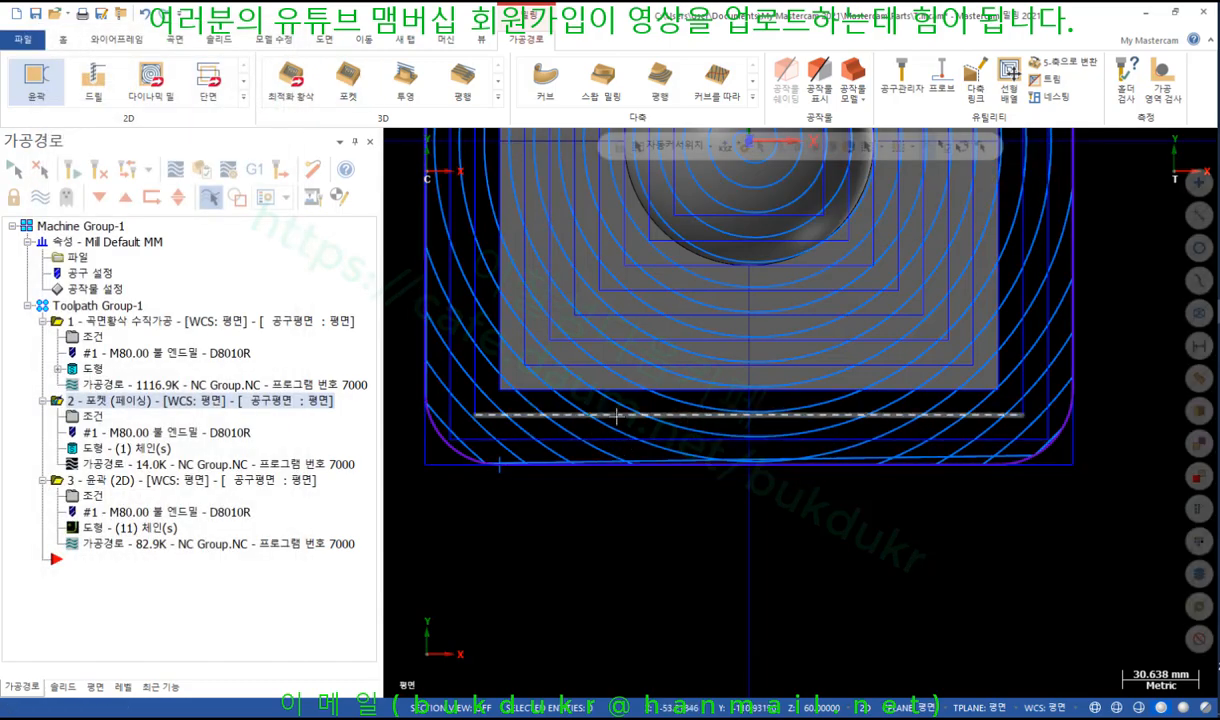
Step: Review the pocket facing operation's linking parameters, and allow small steps in the surface plunge roughing operation, regenerating its toolpath
{"action": "left_click", "coordinate": [100, 421]}
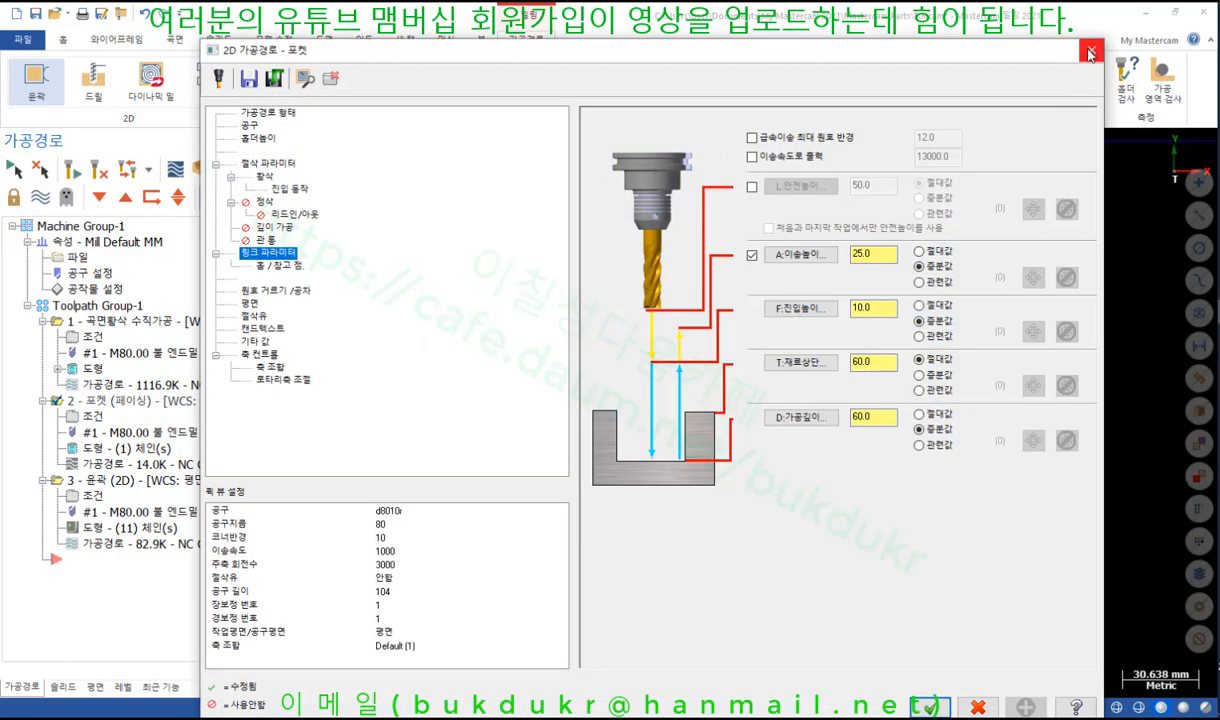
{"action": "left_click", "coordinate": [1091, 50]}
{"action": "left_click", "coordinate": [92, 337]}
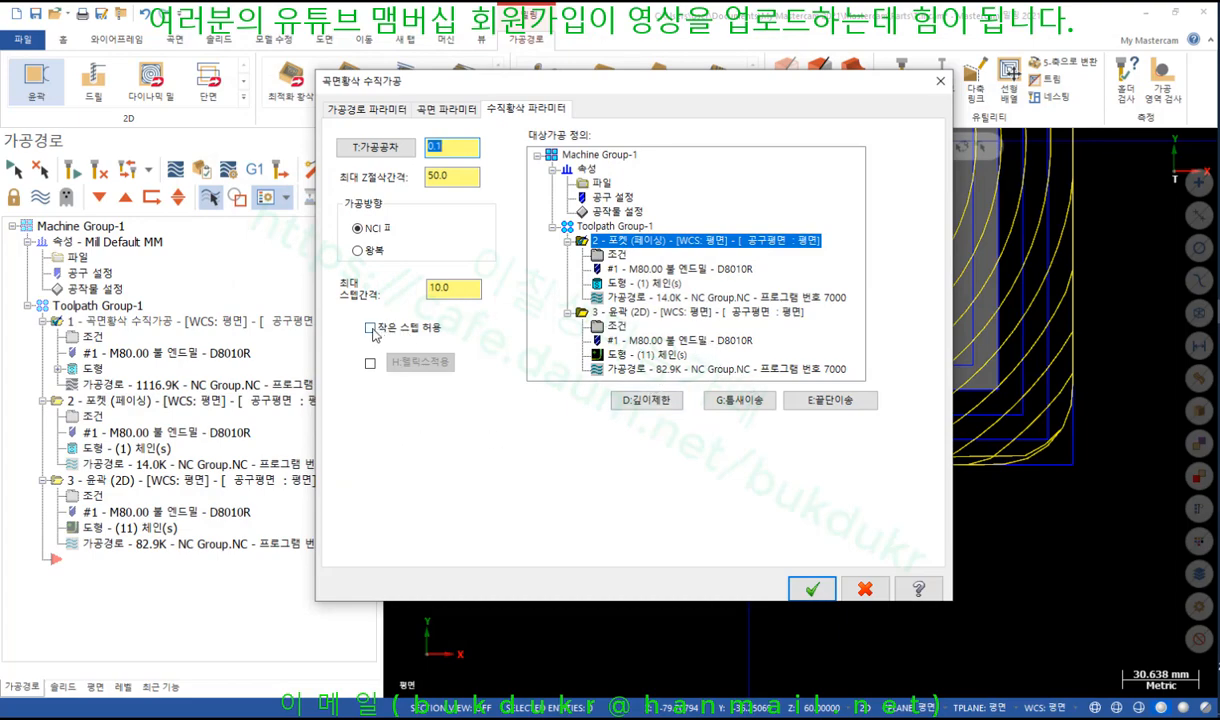
{"action": "left_click", "coordinate": [371, 328]}
{"action": "left_click", "coordinate": [811, 589]}
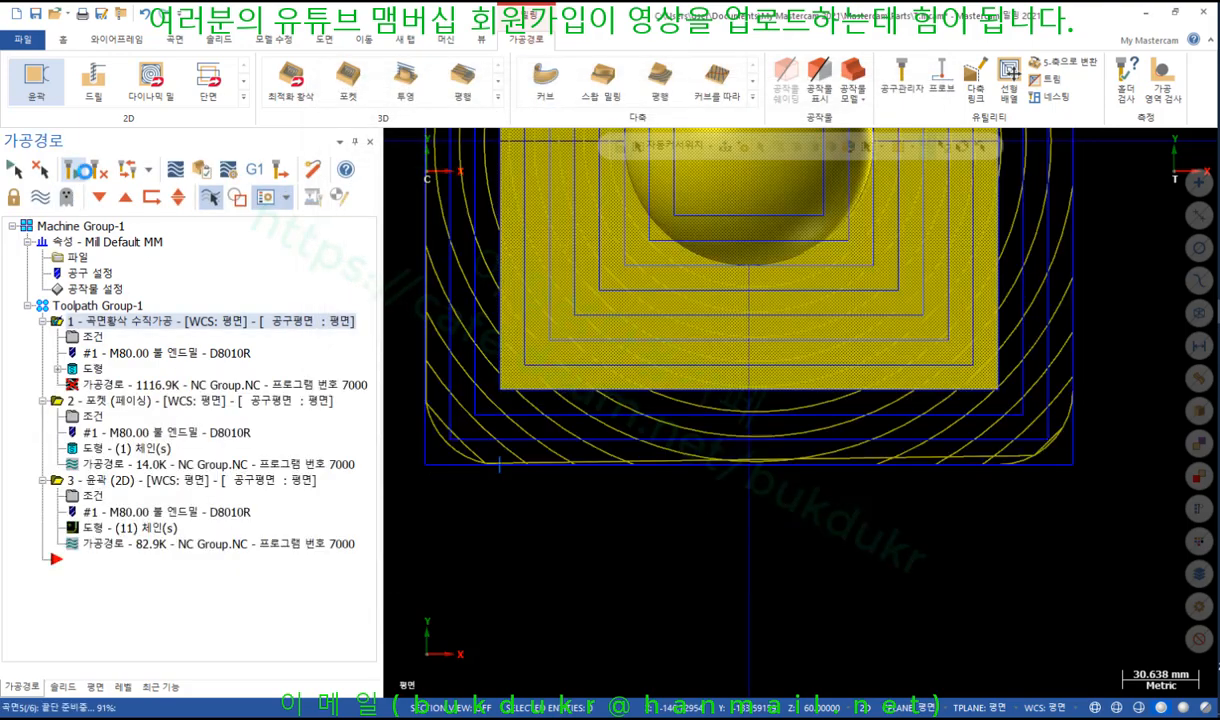
Step: Backplot the regenerated plunge roughing to its end, close the backplot and examine the plunge moves around the block in 3D
{"action": "left_click", "coordinate": [119, 385]}
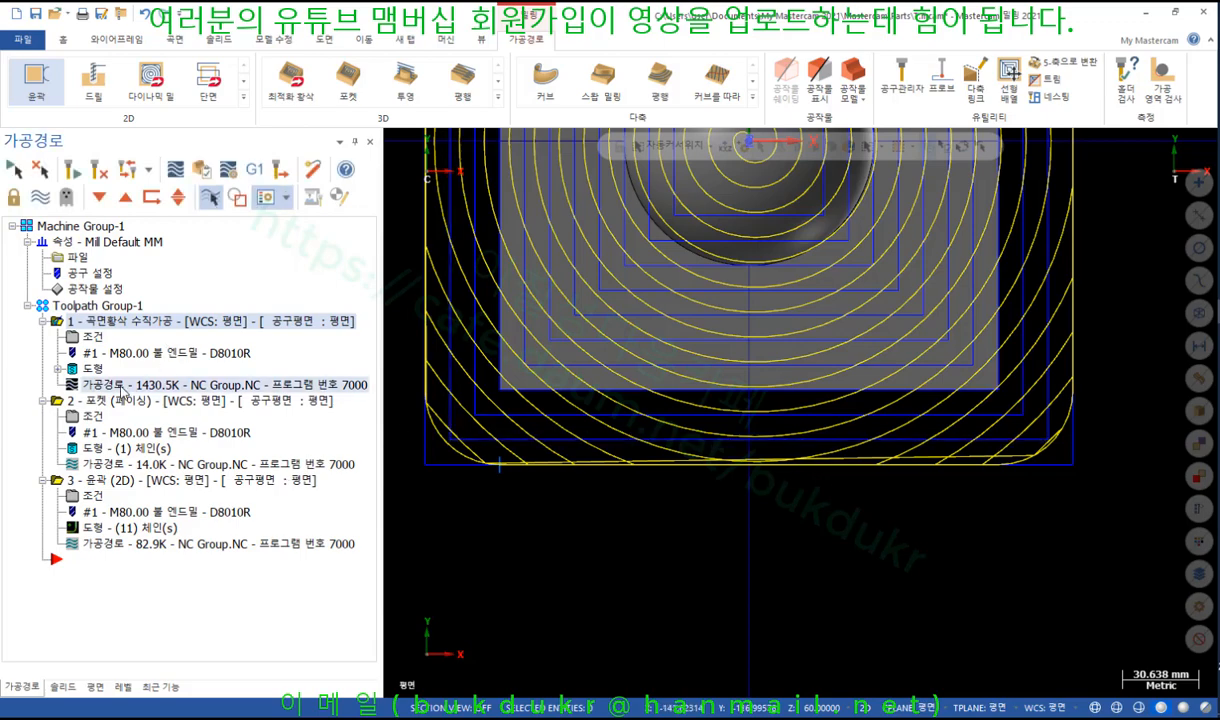
{"action": "mouse_move", "coordinate": [635, 147]}
{"action": "left_mouse_down"}
{"action": "mouse_move", "coordinate": [724, 196]}
{"action": "mouse_move", "coordinate": [1120, 245]}
{"action": "left_mouse_up"}
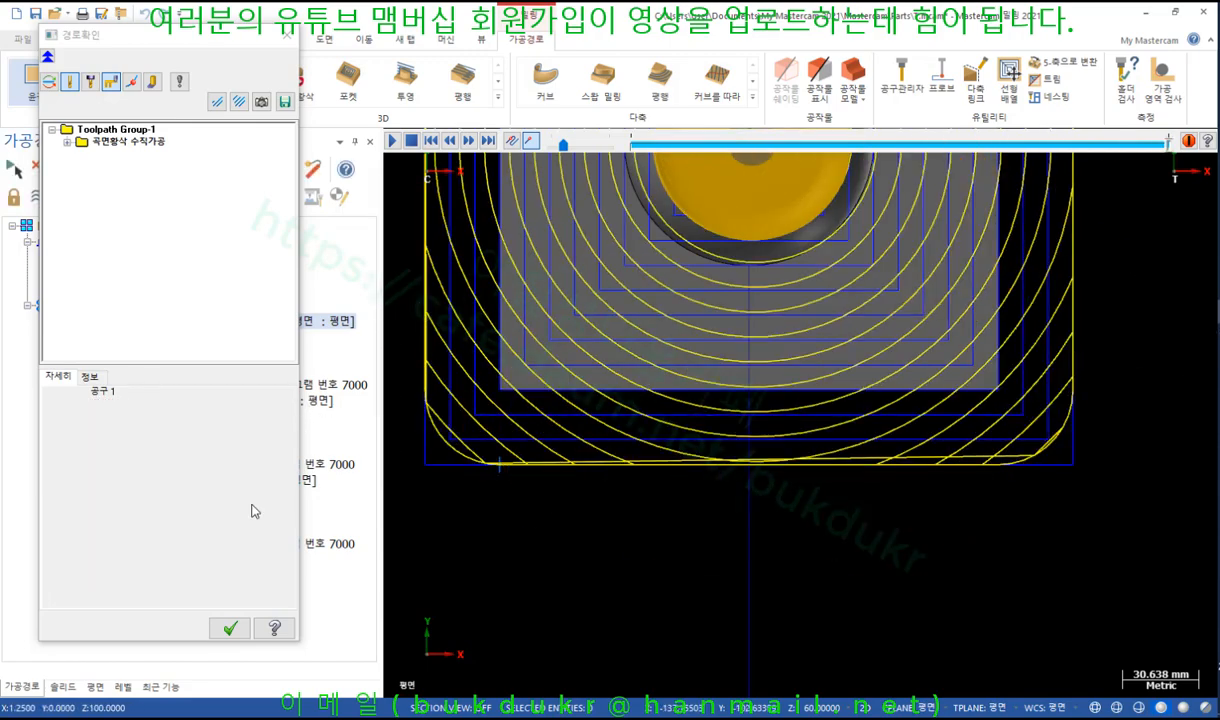
{"action": "left_click", "coordinate": [229, 628]}
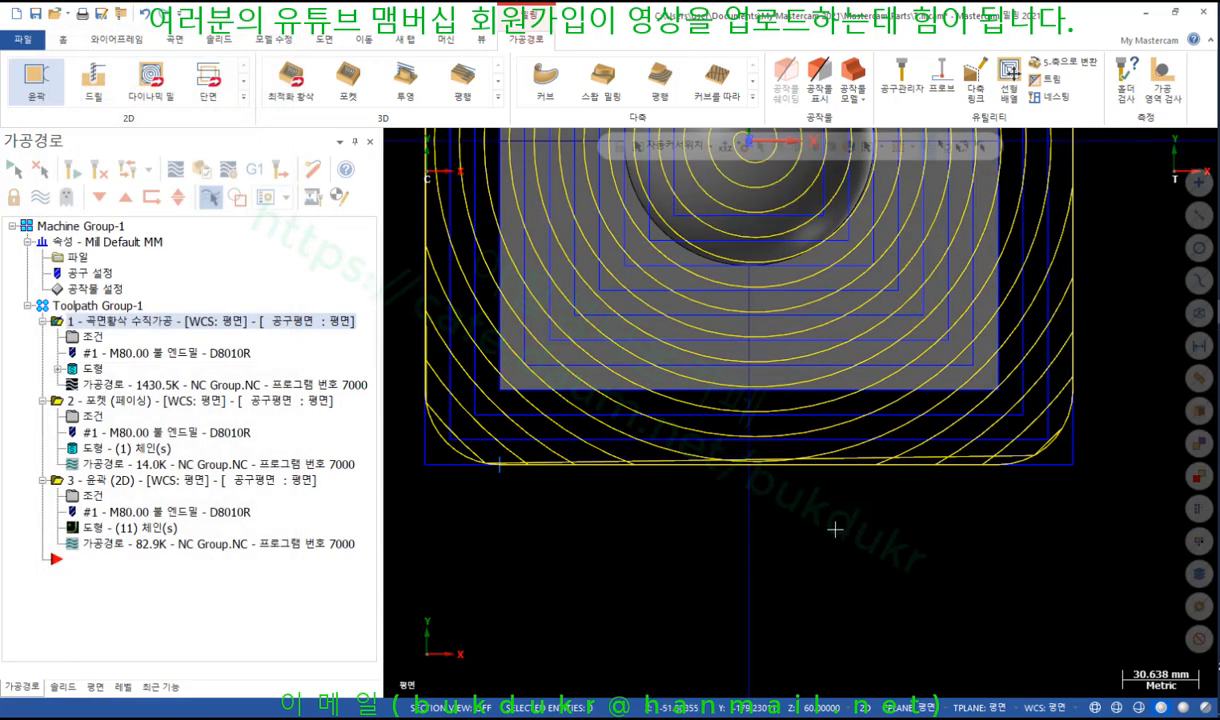
{"action": "scroll", "coordinate": [835, 531], "scroll_direction": "down", "scroll_amount": 3}
{"action": "middle_click_drag", "start_coordinate": [835, 531], "coordinate": [843, 490]}
{"action": "scroll", "coordinate": [843, 490], "scroll_direction": "up", "scroll_amount": 3}
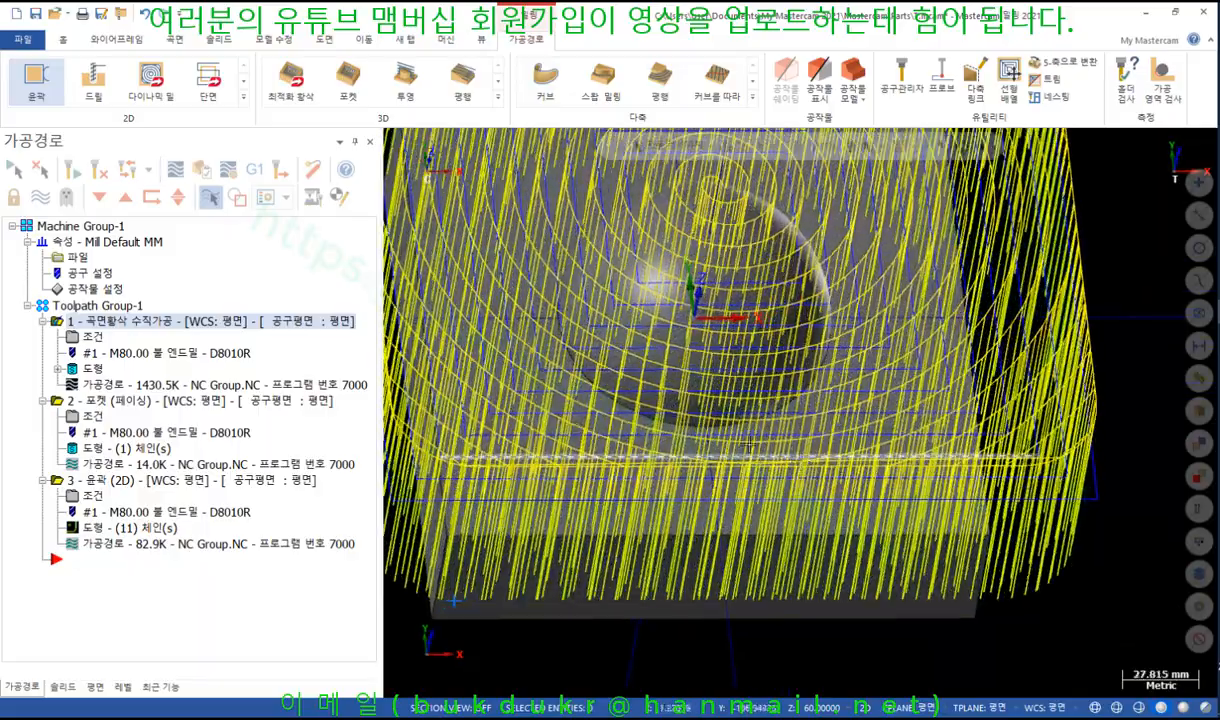
{"action": "scroll", "coordinate": [828, 393], "scroll_direction": "down", "scroll_amount": 5}
{"action": "middle_click_drag", "start_coordinate": [832, 390], "coordinate": [820, 420]}
Step: Select the pocket facing operation and restrict the display to its own associated geometry, viewing its rings over the domed block
{"action": "left_click", "coordinate": [120, 400]}
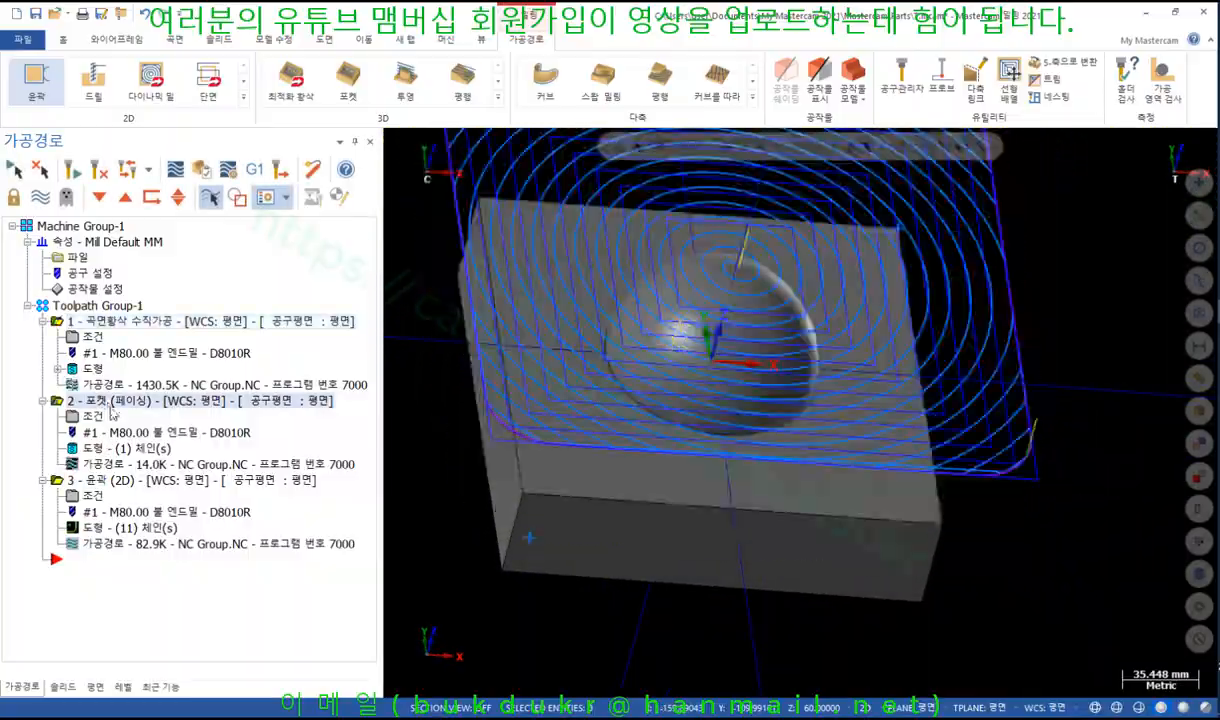
{"action": "scroll", "coordinate": [708, 502], "scroll_direction": "up", "scroll_amount": 1}
{"action": "middle_click_drag", "start_coordinate": [706, 503], "coordinate": [625, 494]}
{"action": "scroll", "coordinate": [646, 529], "scroll_direction": "down", "scroll_amount": 5}
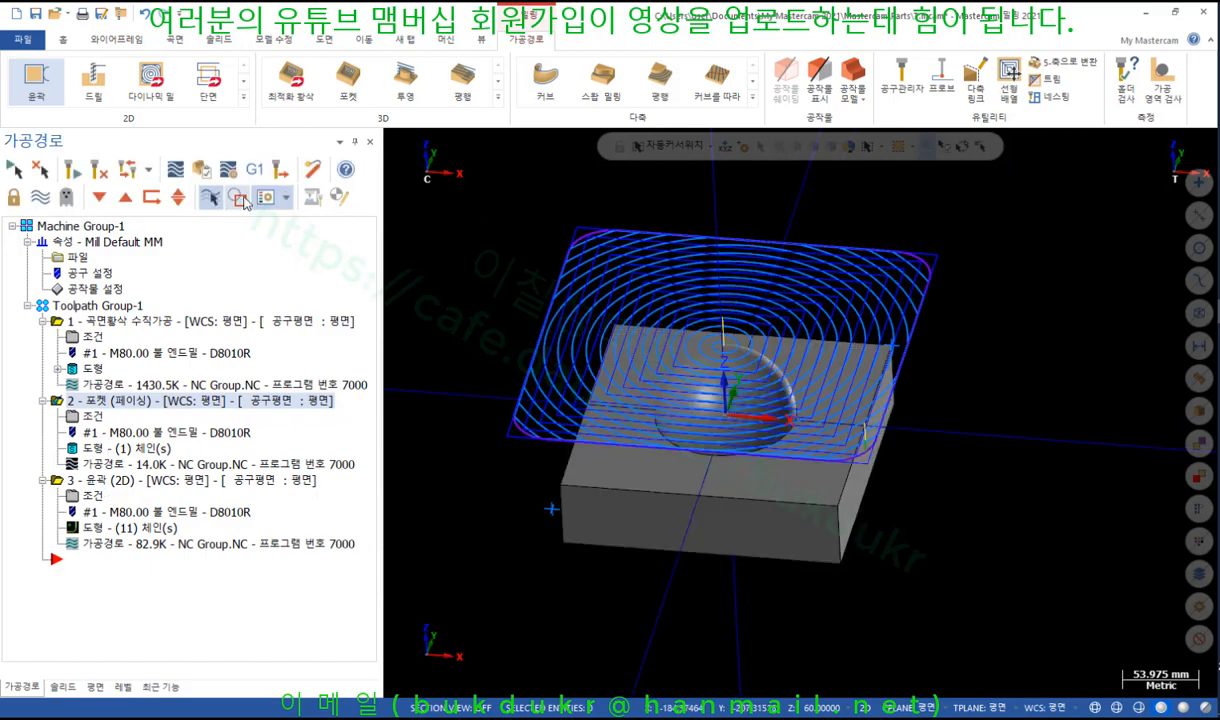
{"action": "left_click", "coordinate": [240, 202]}
{"action": "scroll", "coordinate": [696, 352], "scroll_direction": "up", "scroll_amount": 3}
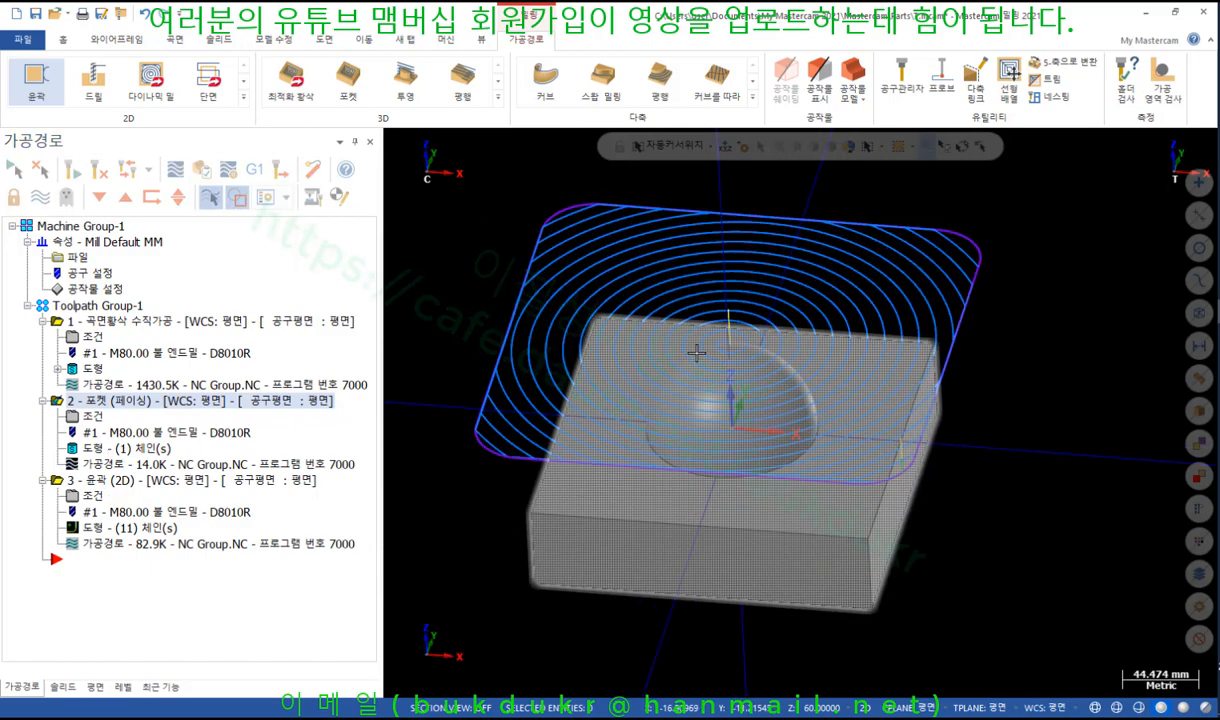
{"action": "middle_click_drag", "start_coordinate": [706, 365], "coordinate": [710, 449]}
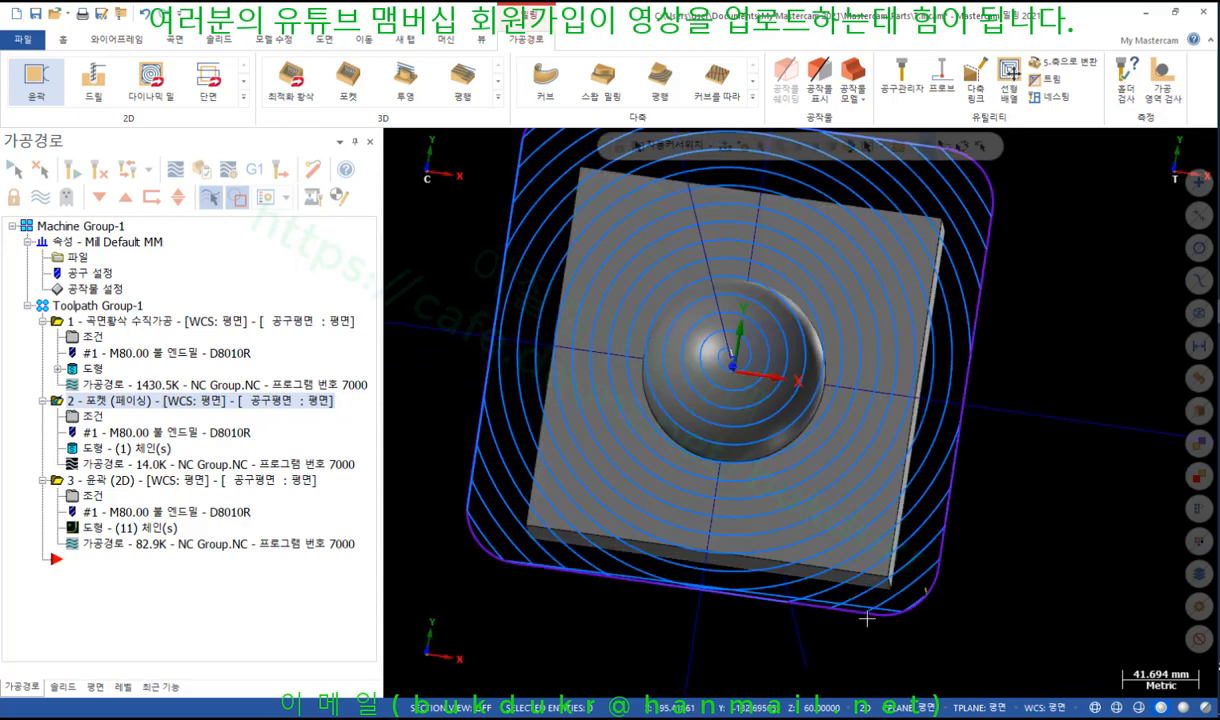
{"action": "scroll", "coordinate": [983, 441], "scroll_direction": "down", "scroll_amount": 1}
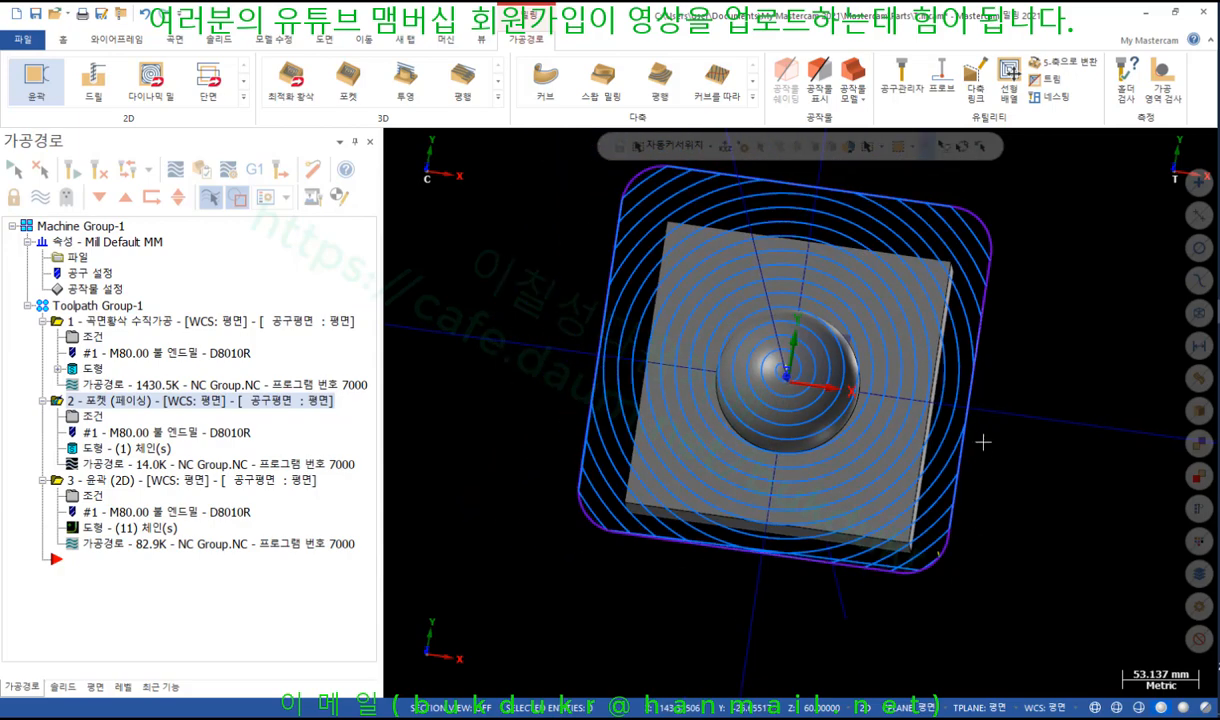
Step: Backplot the pocket facing operation to its end and save the path as geometry on level 255
{"action": "left_click", "coordinate": [120, 467]}
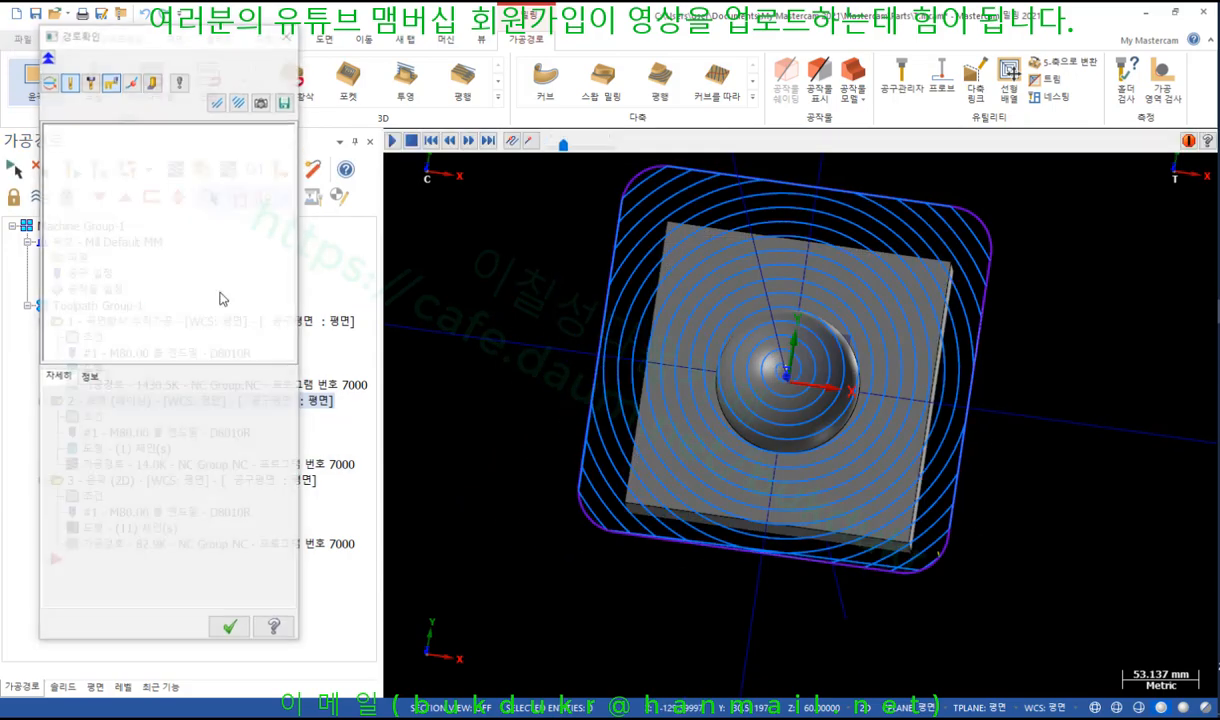
{"action": "left_click", "coordinate": [285, 102]}
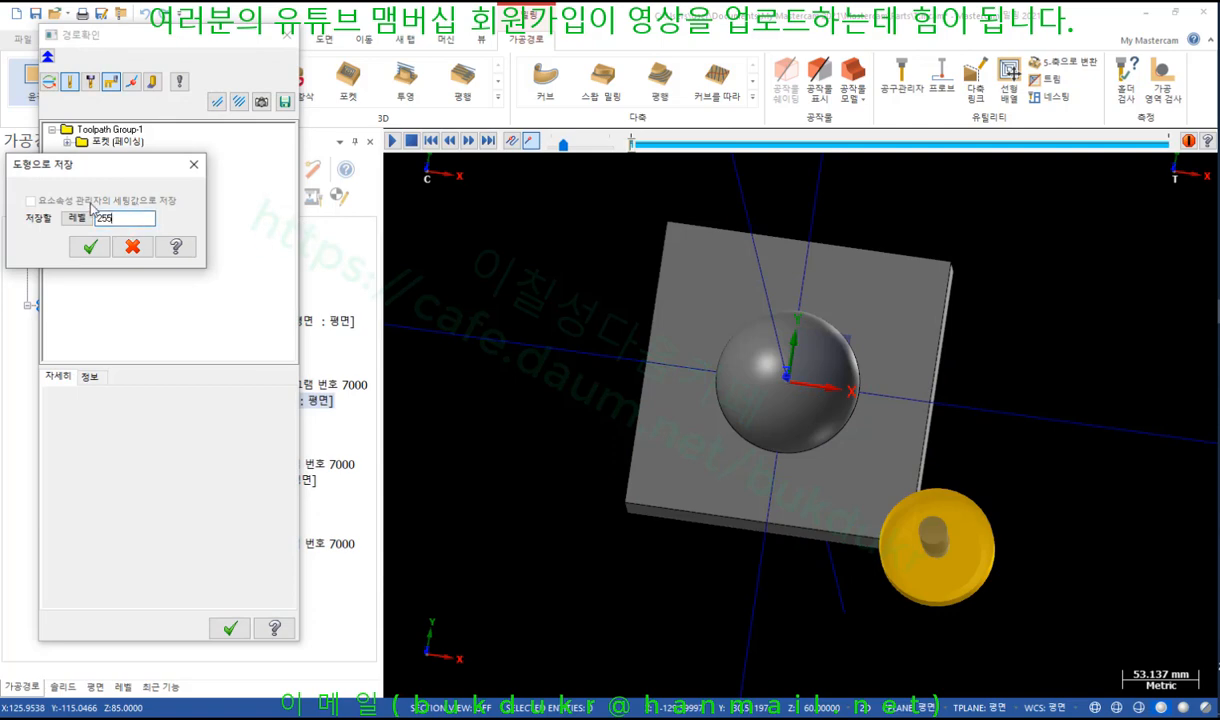
{"action": "left_click", "coordinate": [90, 247]}
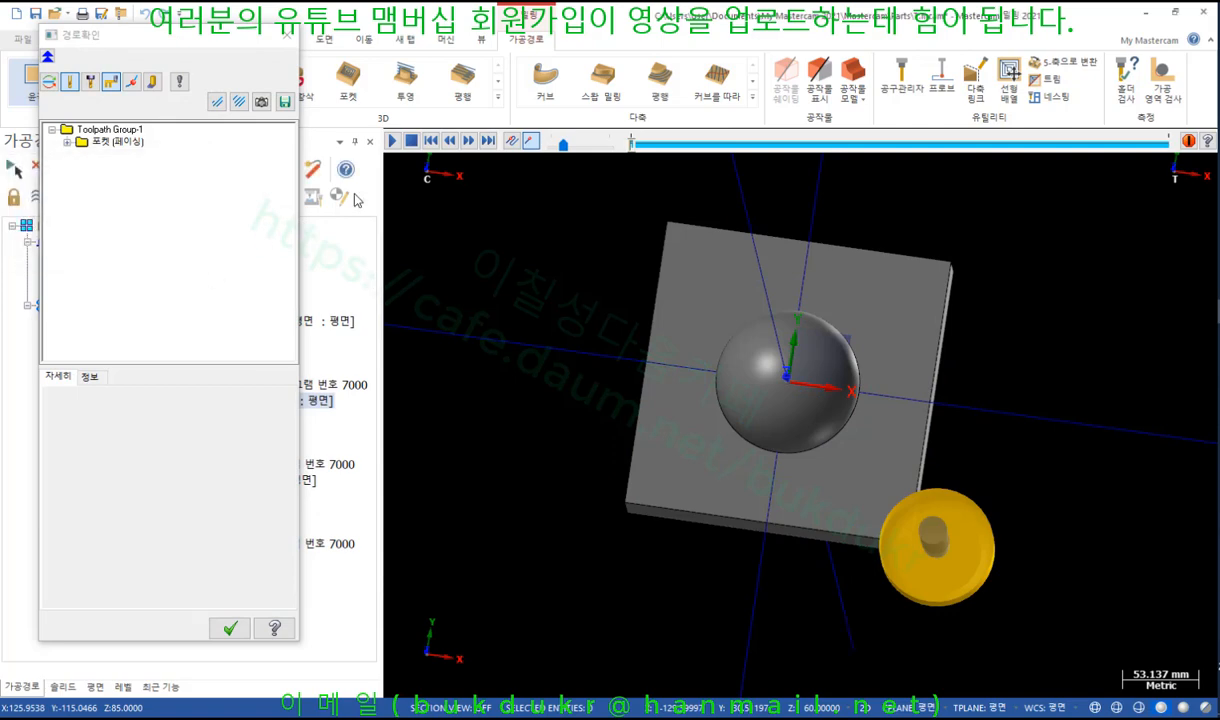
{"action": "left_click_drag", "start_coordinate": [631, 148], "coordinate": [1172, 148]}
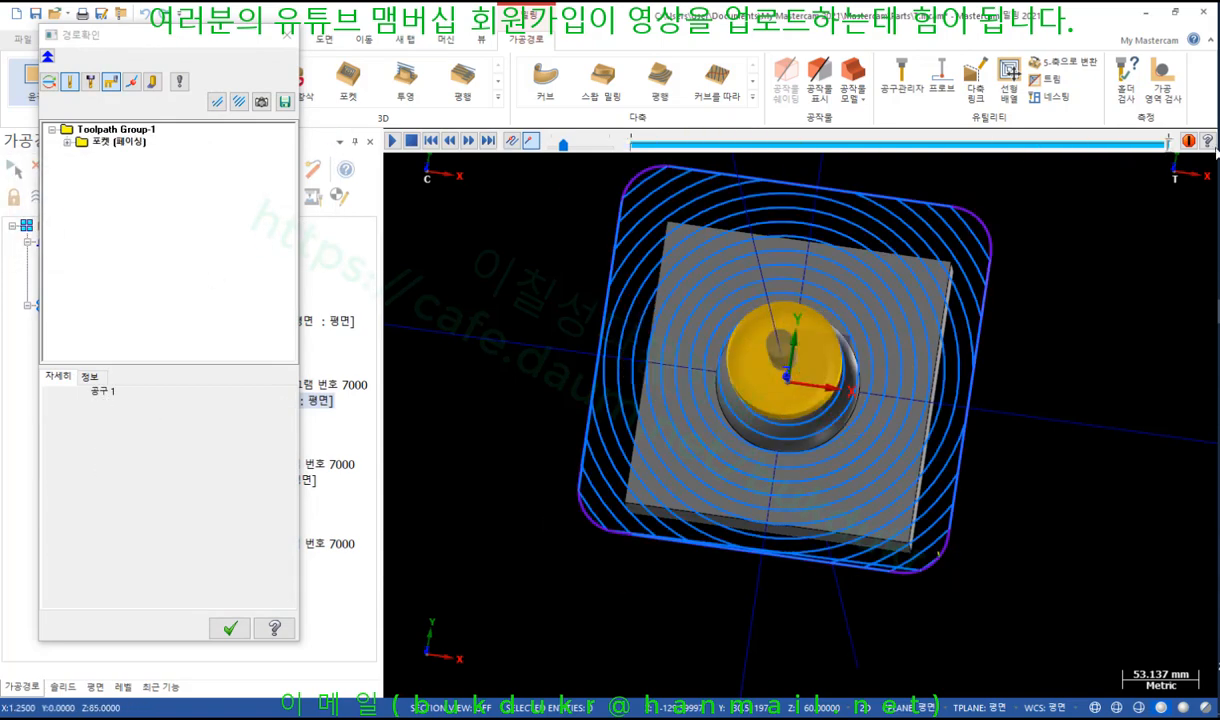
{"action": "left_click", "coordinate": [285, 102]}
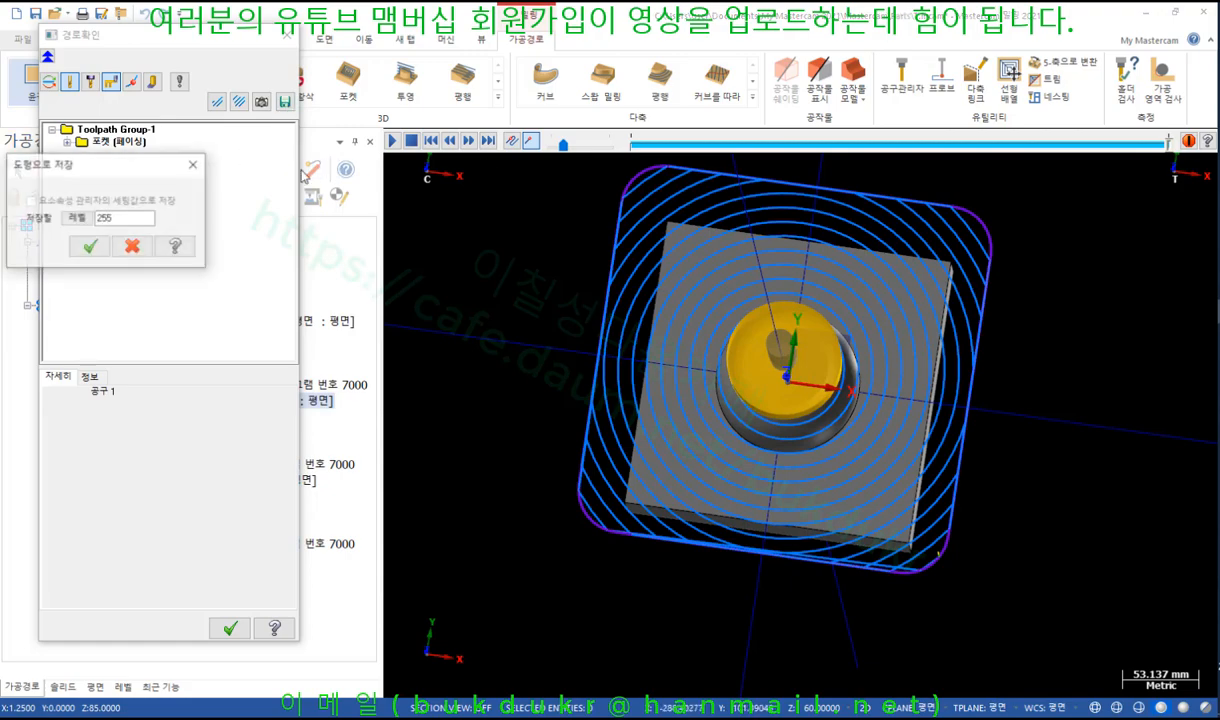
{"action": "left_click", "coordinate": [89, 246]}
{"action": "left_click", "coordinate": [229, 628]}
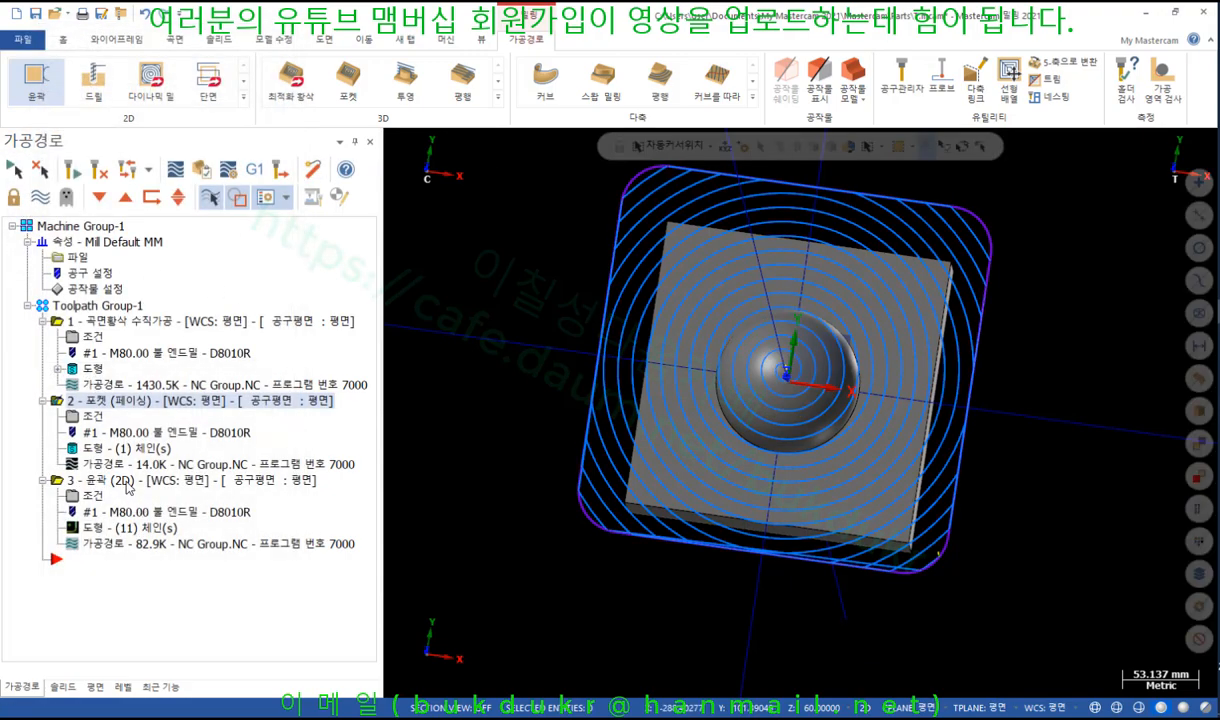
Step: Hide the pocket facing toolpath display and isolate the saved path wireframe from the solid block in the top view
{"action": "left_click", "coordinate": [42, 198]}
{"action": "scroll", "coordinate": [508, 326], "scroll_direction": "down", "scroll_amount": 2}
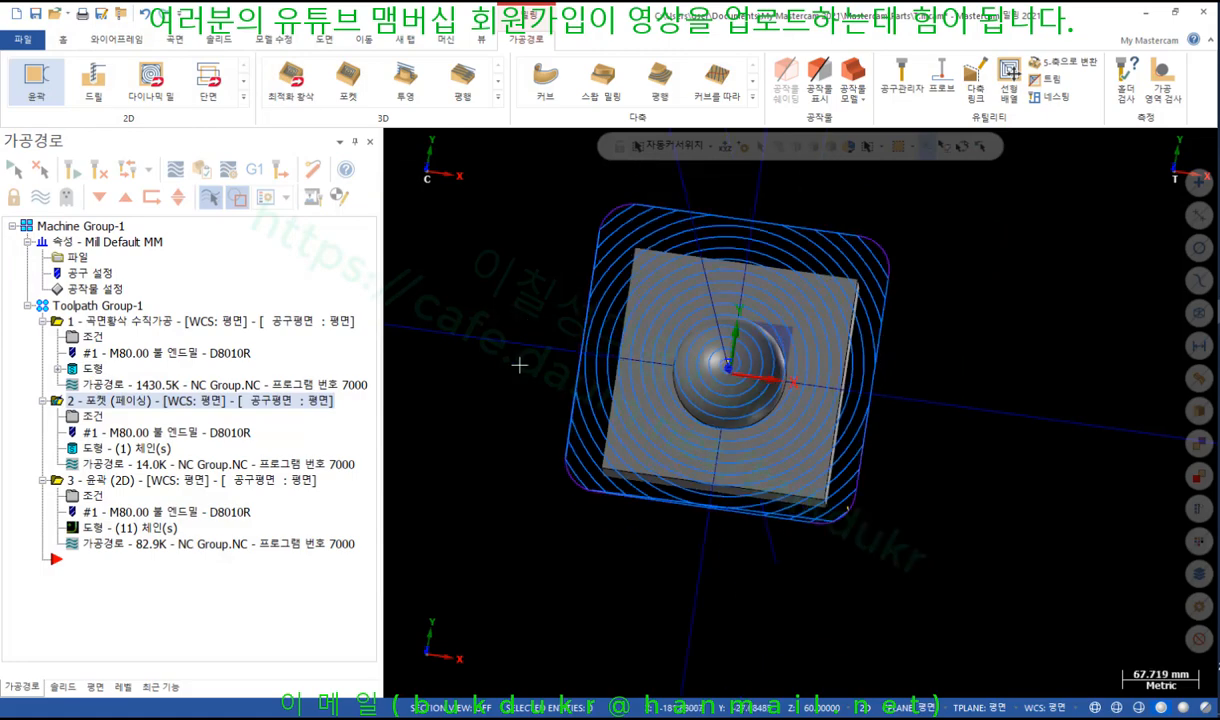
{"action": "middle_click_drag", "start_coordinate": [519, 365], "coordinate": [516, 217]}
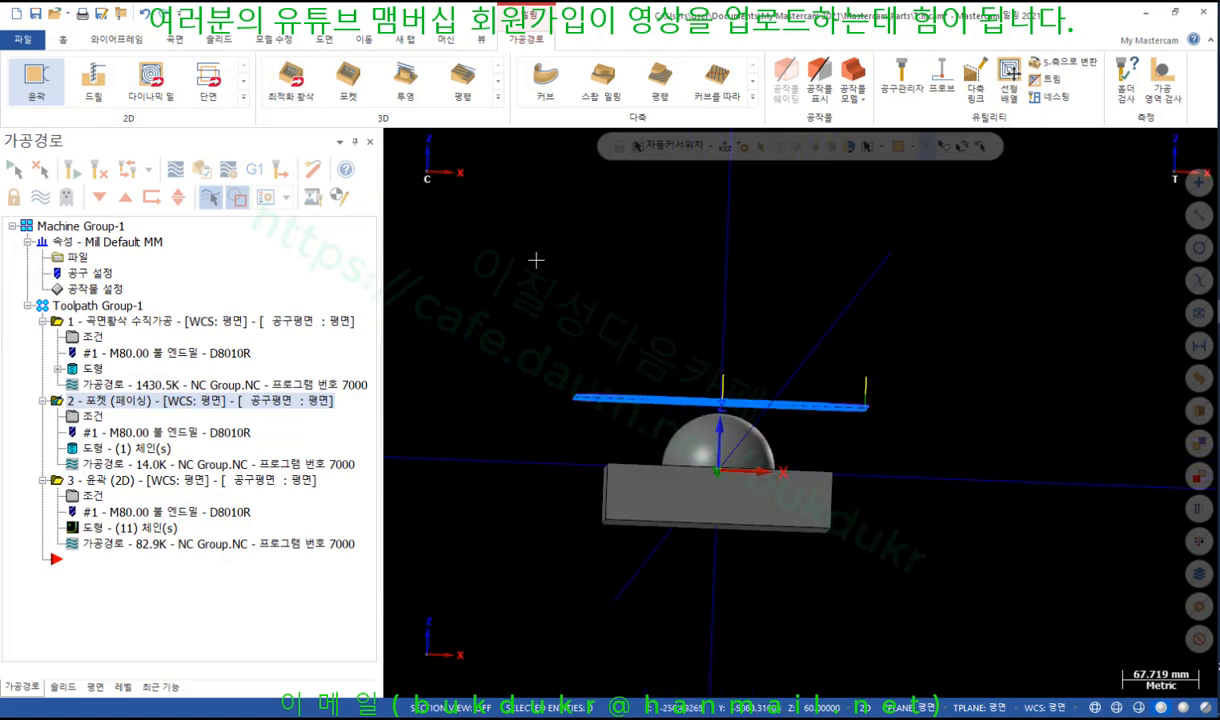
{"action": "left_click", "coordinate": [805, 505]}
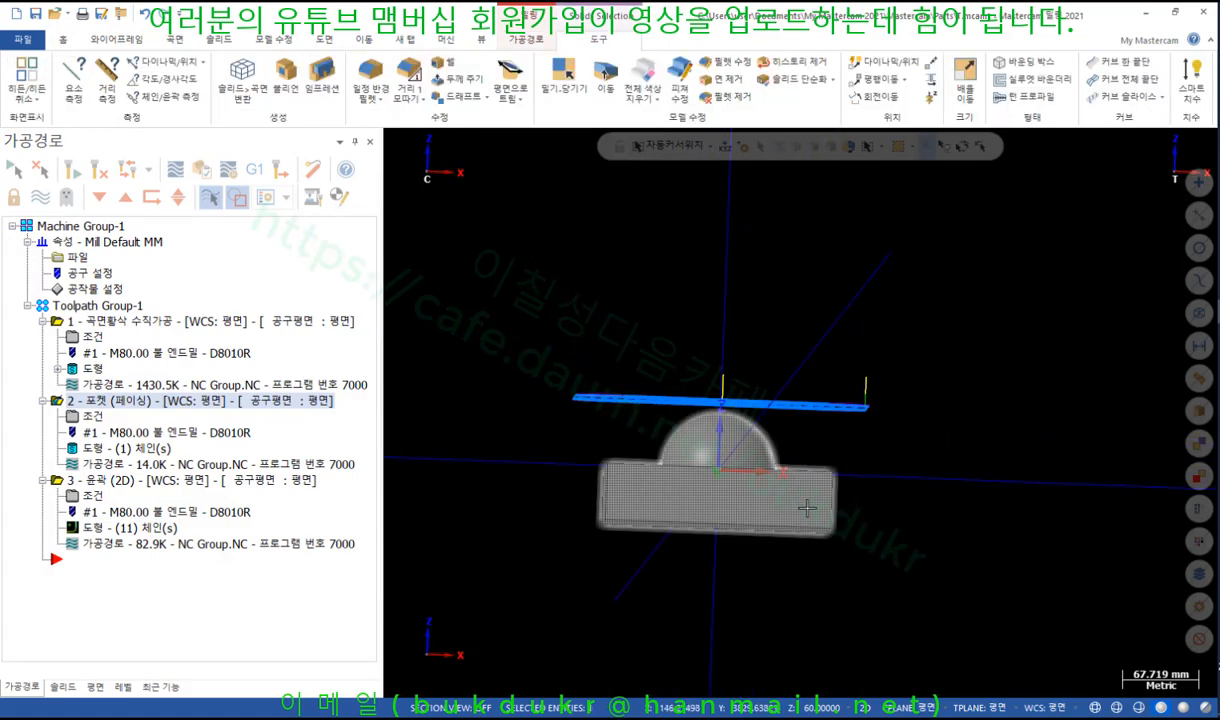
{"action": "left_click", "coordinate": [961, 147]}
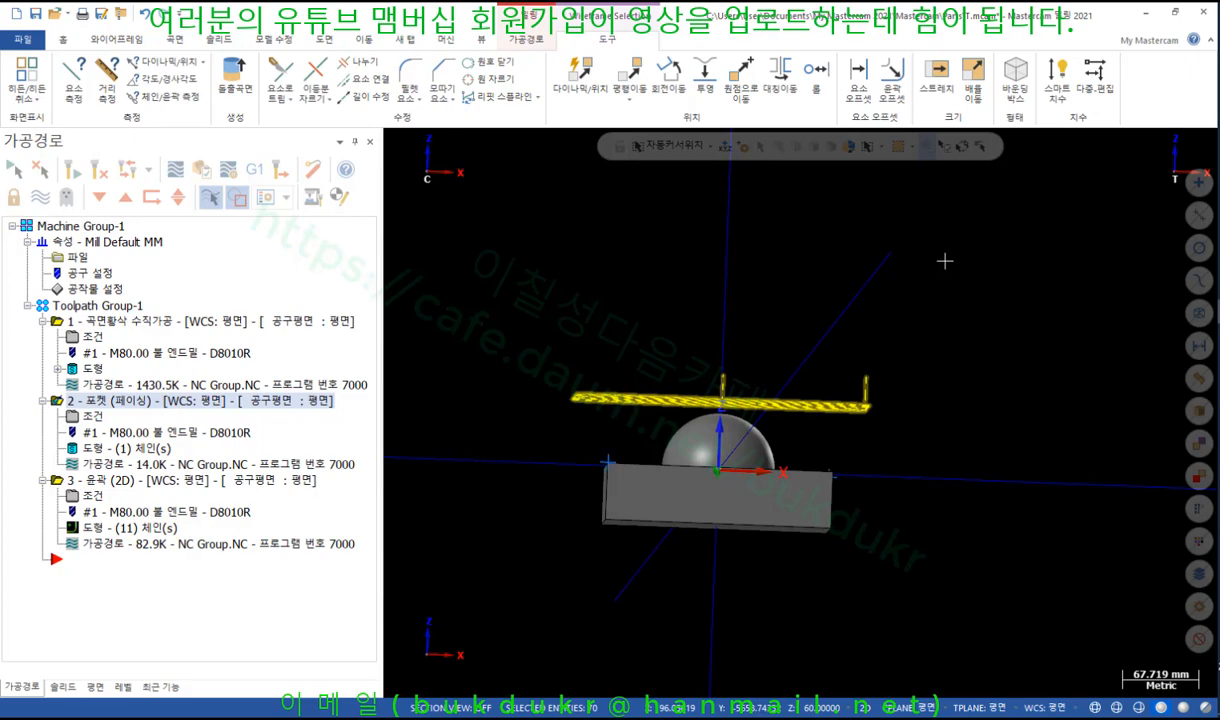
{"action": "key", "text": "alt+e"}
{"action": "right_click", "coordinate": [945, 261]}
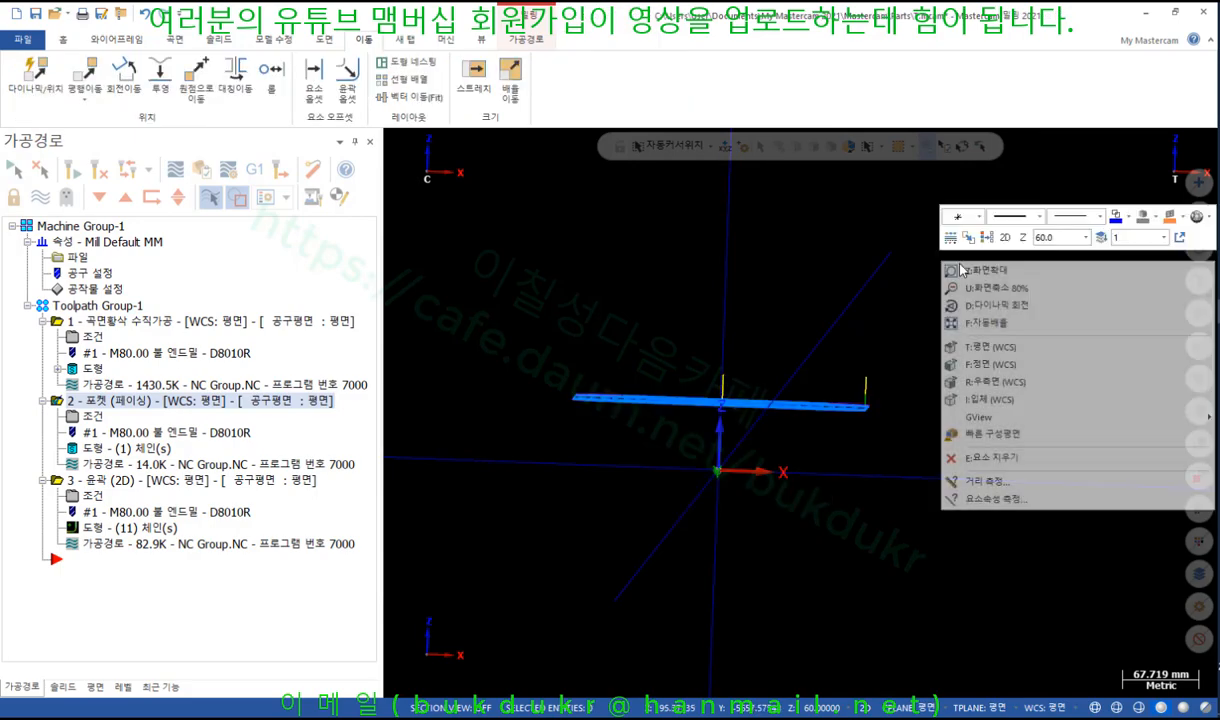
{"action": "left_click", "coordinate": [985, 347]}
Step: Remove the slanted connecting line along the lower edge of the saved path wireframe
{"action": "scroll", "coordinate": [697, 335], "scroll_direction": "up", "scroll_amount": 3}
{"action": "scroll", "coordinate": [590, 478], "scroll_direction": "down", "scroll_amount": 3}
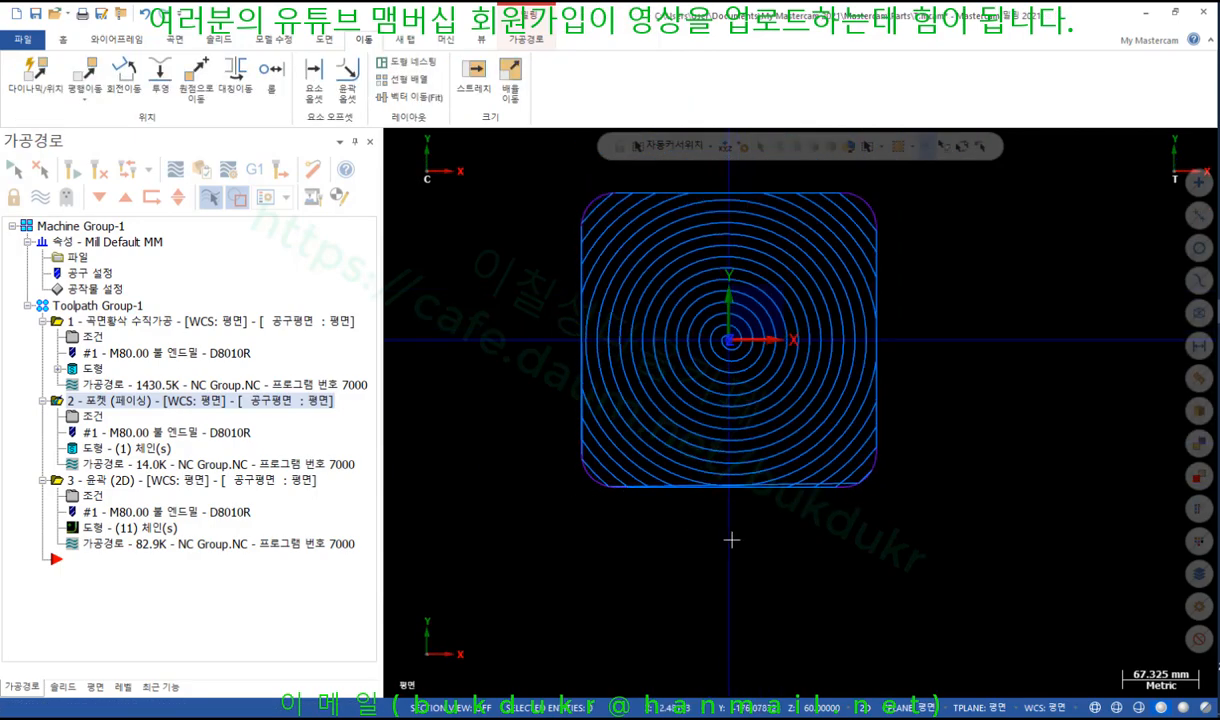
{"action": "scroll", "coordinate": [732, 539], "scroll_direction": "up", "scroll_amount": 3}
{"action": "scroll", "coordinate": [823, 539], "scroll_direction": "up", "scroll_amount": 1}
{"action": "left_click_drag", "start_coordinate": [930, 525], "coordinate": [512, 443]}
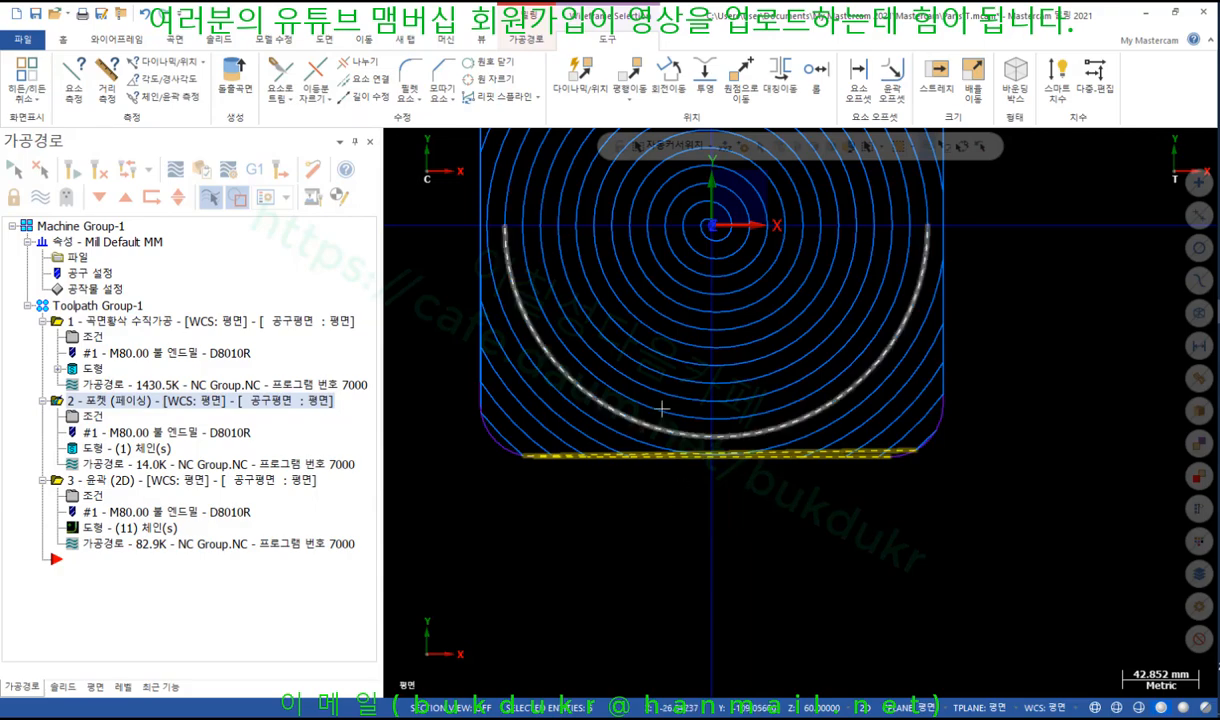
{"action": "scroll", "coordinate": [655, 405], "scroll_direction": "up", "scroll_amount": 2}
{"action": "scroll", "coordinate": [755, 477], "scroll_direction": "up", "scroll_amount": 2}
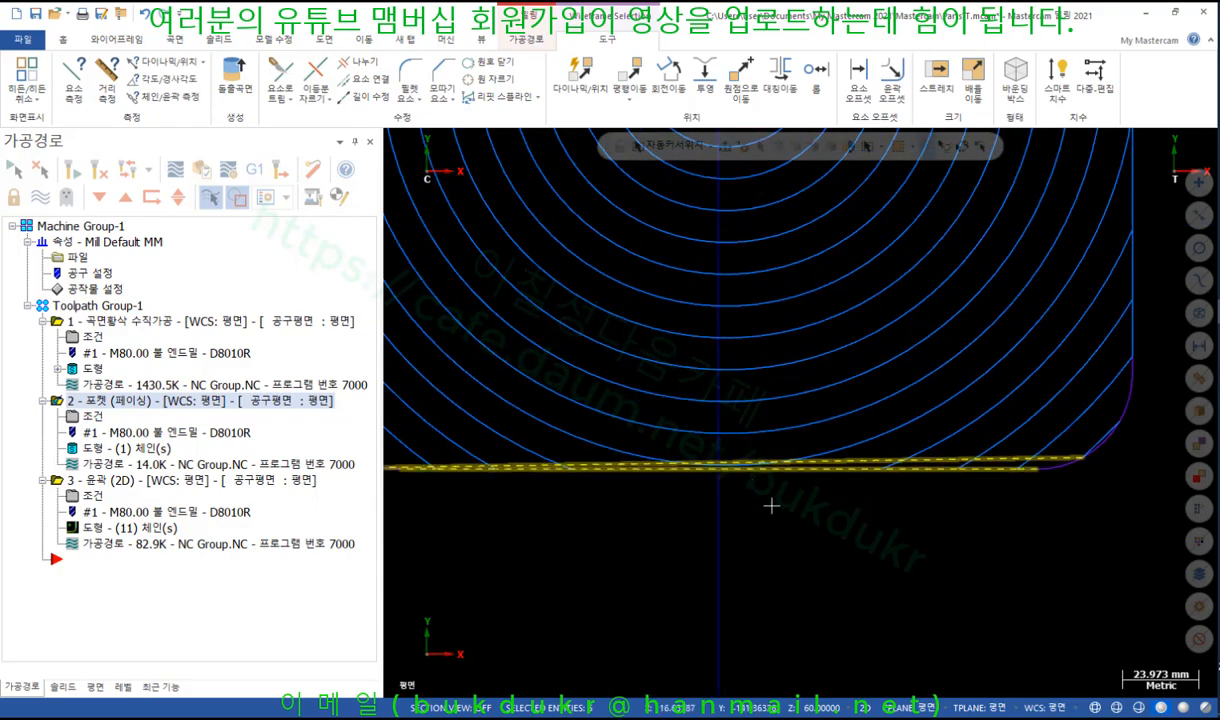
{"action": "scroll", "coordinate": [780, 495], "scroll_direction": "down", "scroll_amount": 1}
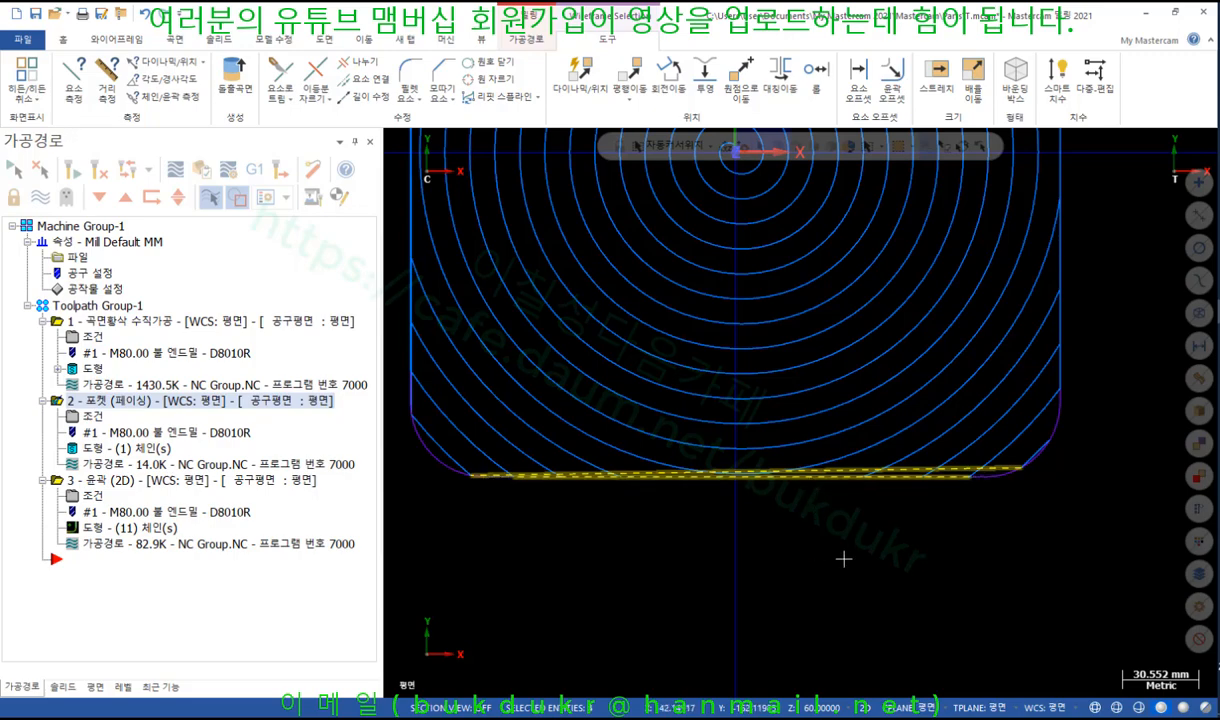
{"action": "scroll", "coordinate": [820, 518], "scroll_direction": "up", "scroll_amount": 1}
{"action": "scroll", "coordinate": [820, 518], "scroll_direction": "down", "scroll_amount": 1}
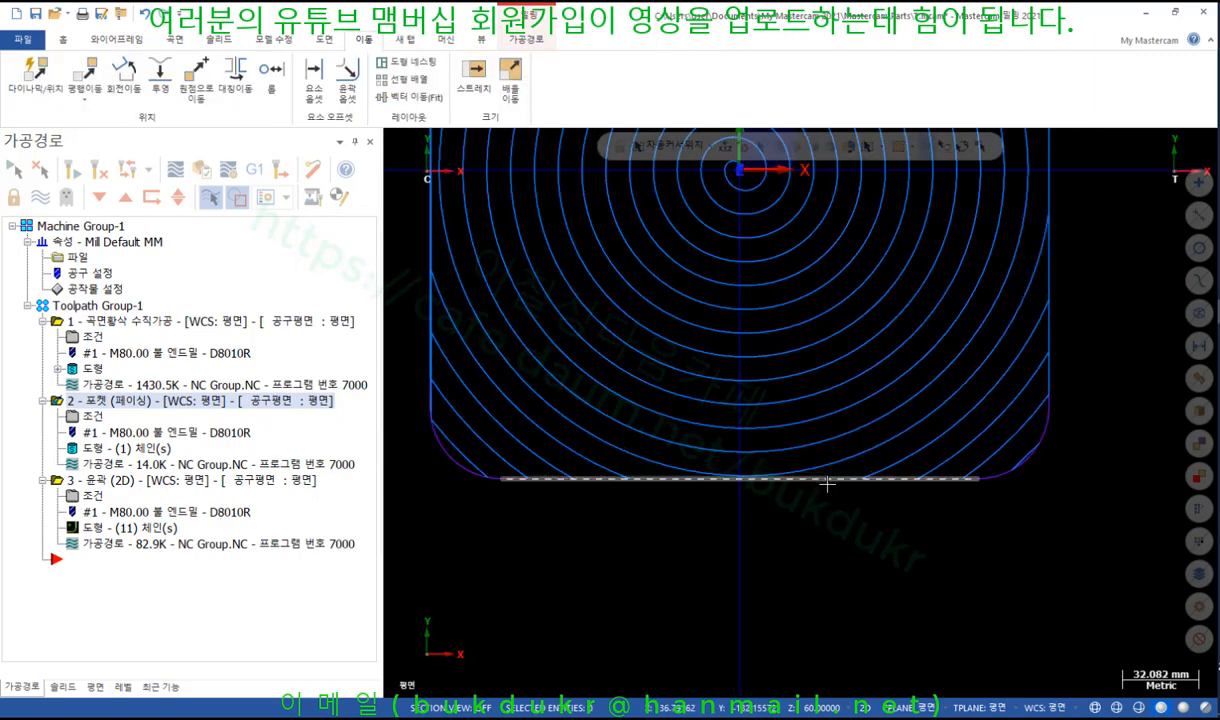
{"action": "scroll", "coordinate": [861, 590], "scroll_direction": "down", "scroll_amount": 2}
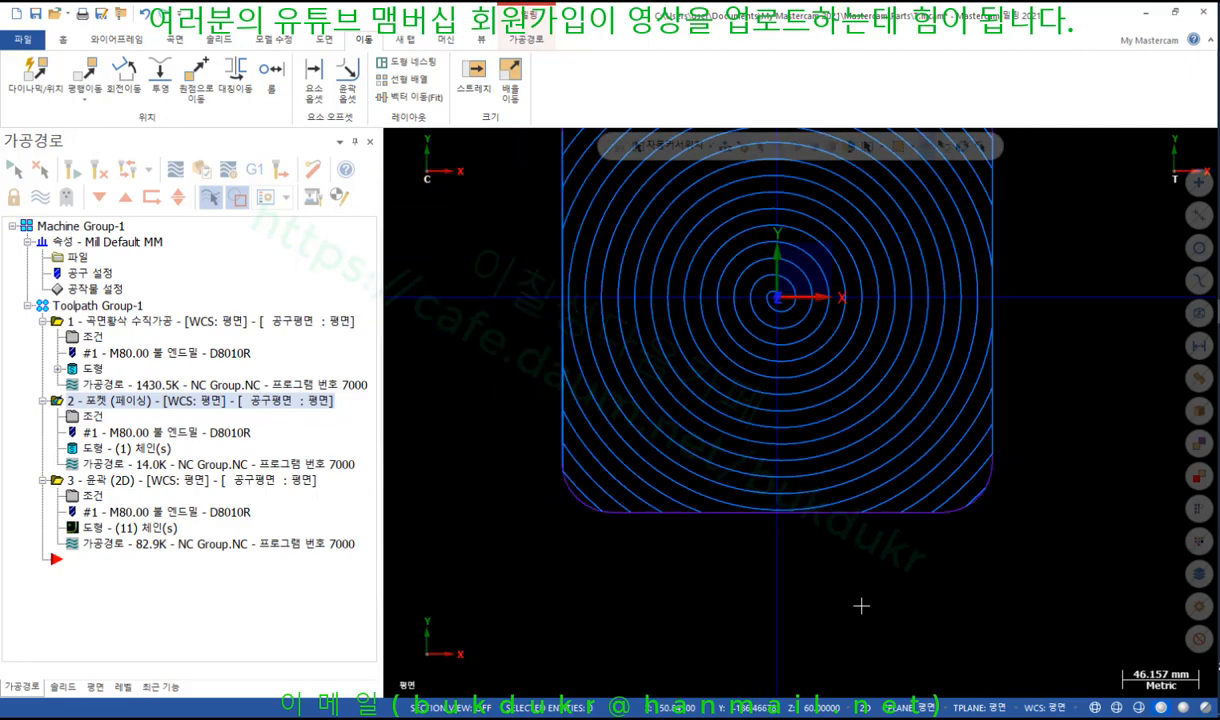
Step: Delete the straight boundary lines on the right, upper and left sides of the saved path, keeping the arcs
{"action": "scroll", "coordinate": [861, 605], "scroll_direction": "down", "scroll_amount": 2}
{"action": "left_click_drag", "start_coordinate": [982, 248], "coordinate": [928, 505]}
{"action": "key", "text": "Delete"}
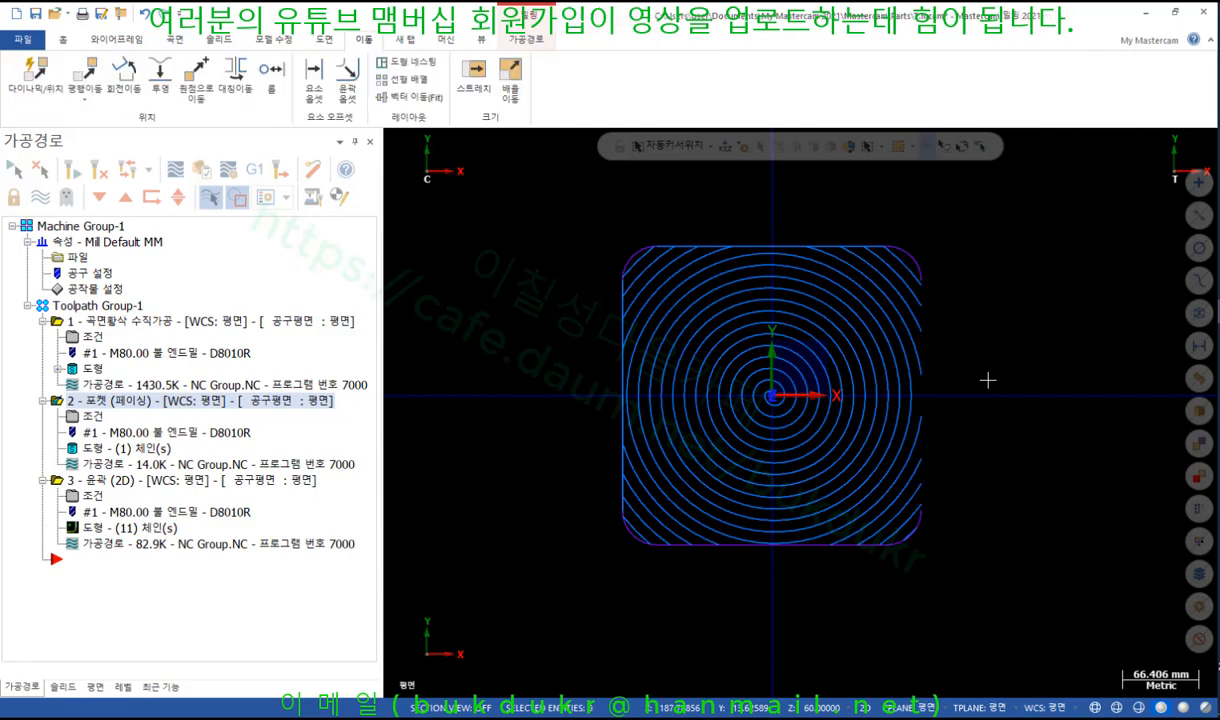
{"action": "left_click_drag", "start_coordinate": [703, 228], "coordinate": [894, 253]}
{"action": "key", "text": "Delete"}
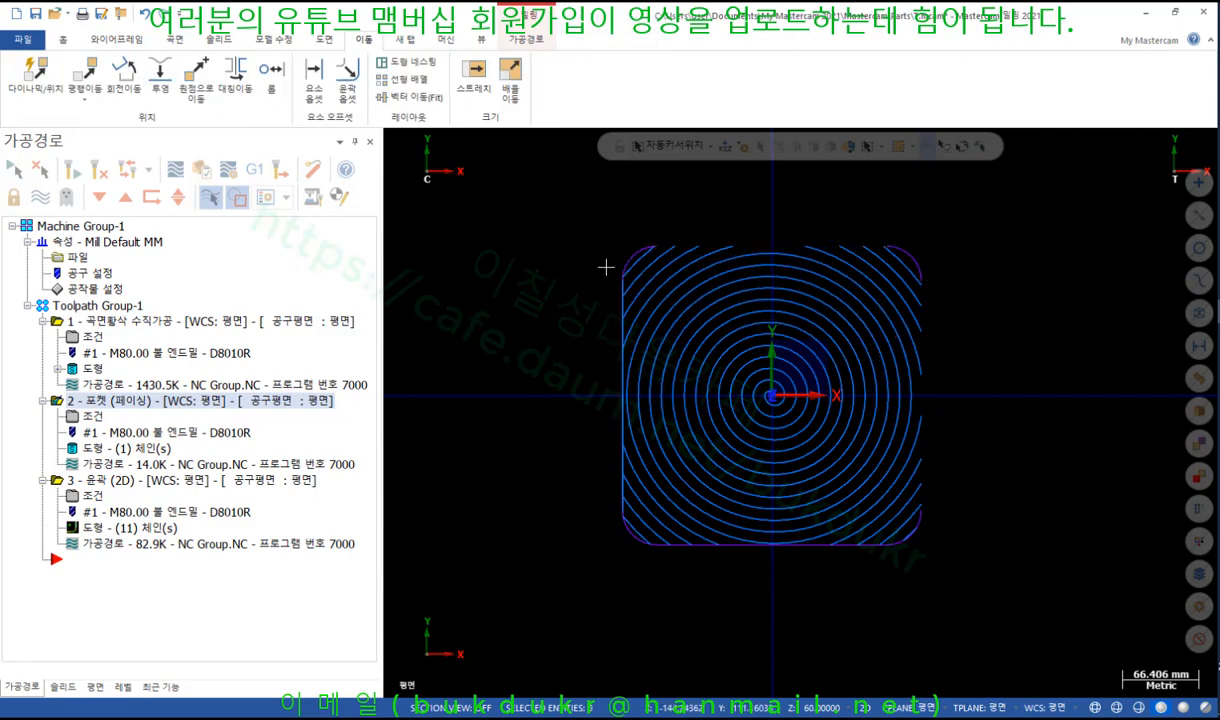
{"action": "left_click_drag", "start_coordinate": [634, 396], "coordinate": [624, 585]}
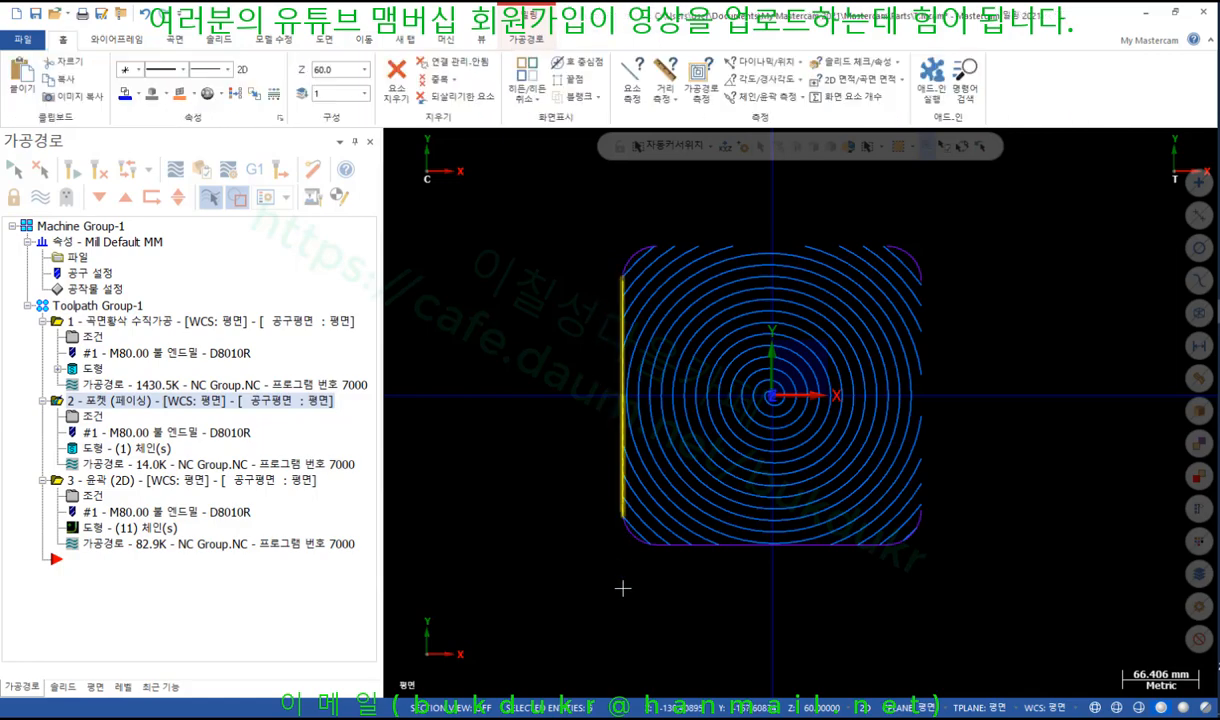
{"action": "key", "text": "Delete"}
Step: Delete the remaining straight line along the saved path's lower edge and inspect the arcs in a tilted view
{"action": "scroll", "coordinate": [1036, 268], "scroll_direction": "up", "scroll_amount": 1}
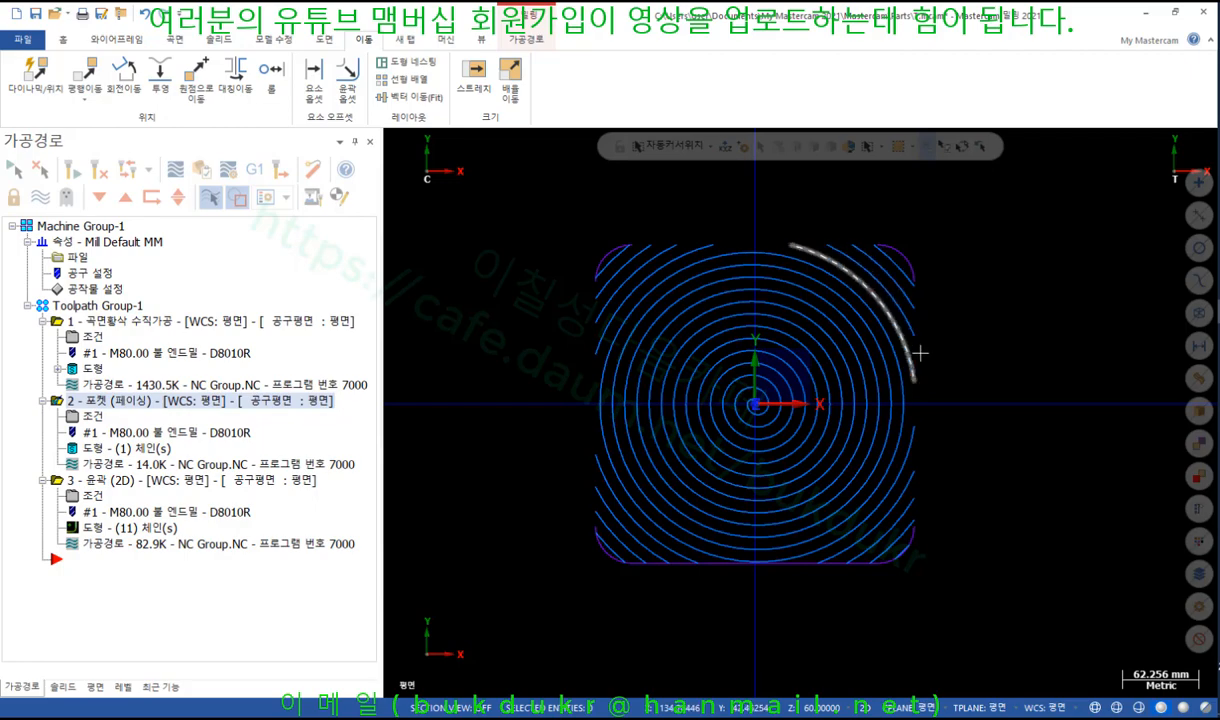
{"action": "left_click", "coordinate": [597, 562]}
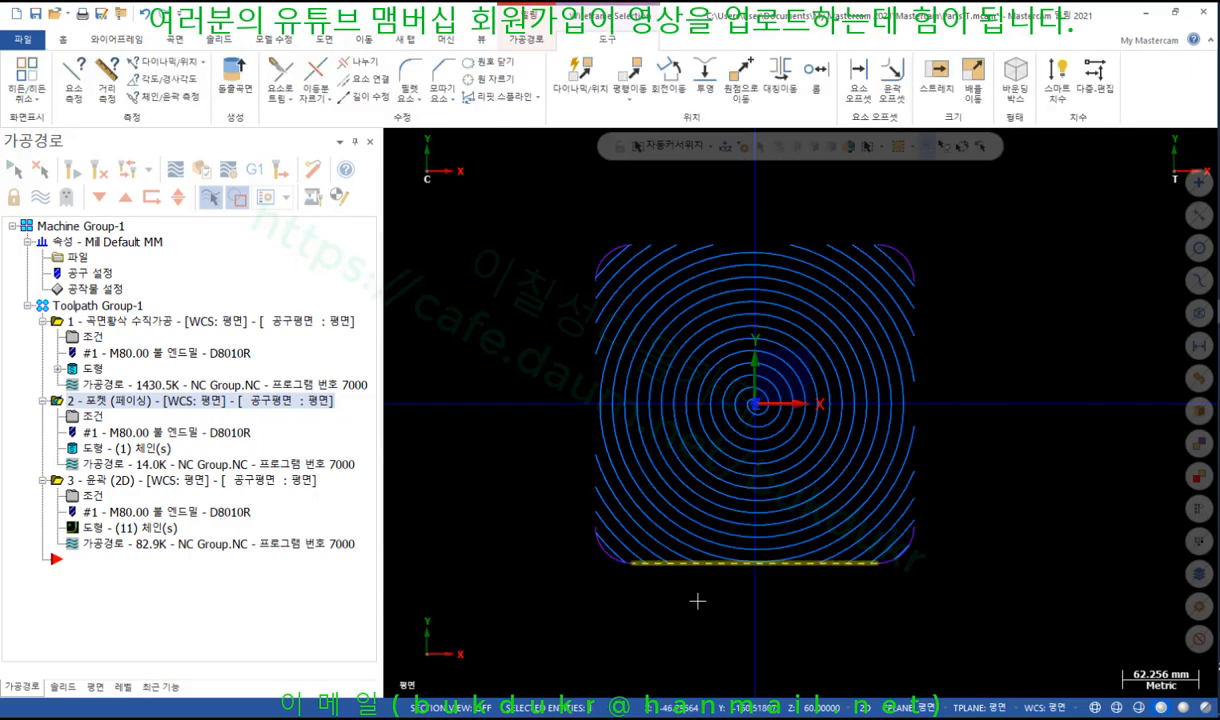
{"action": "key", "text": "Escape"}
{"action": "mouse_move", "coordinate": [697, 601]}
{"action": "middle_mouse_down"}
{"action": "mouse_move", "coordinate": [722, 280]}
{"action": "mouse_move", "coordinate": [672, 281]}
{"action": "mouse_move", "coordinate": [659, 313]}
{"action": "middle_mouse_up"}
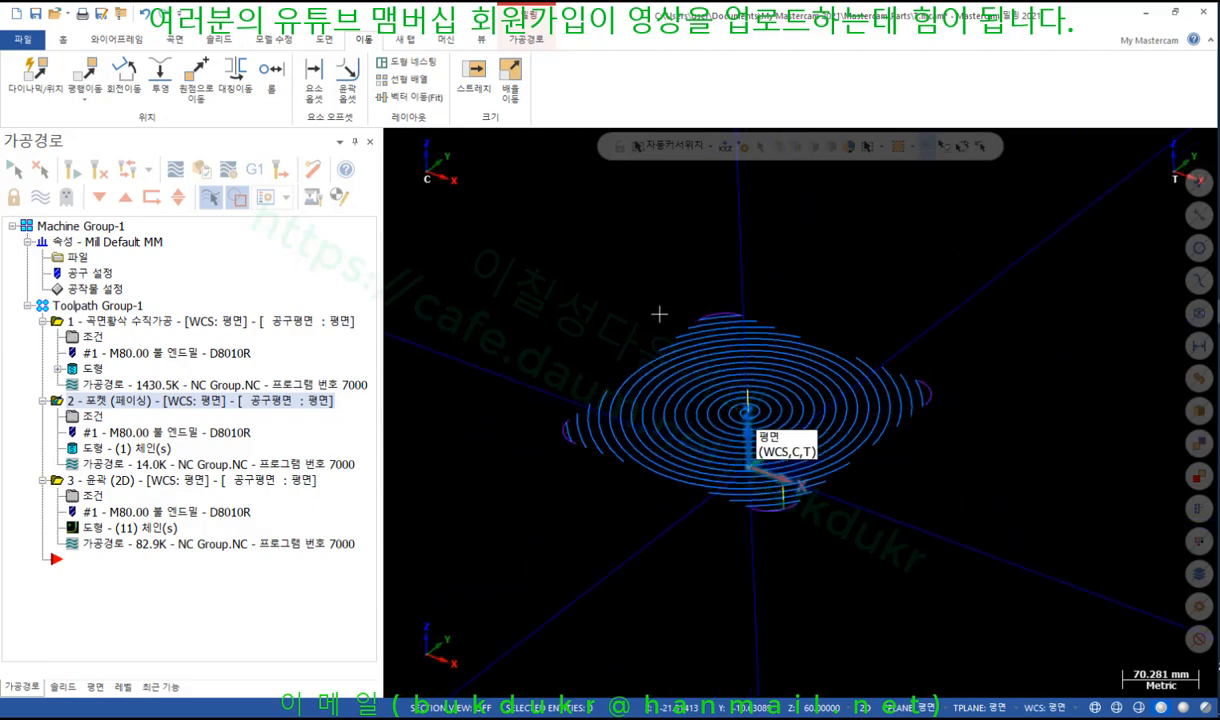
Step: Delete the short vertical line at the center of the saved spiral path, keeping the spiral arcs
{"action": "scroll", "coordinate": [755, 423], "scroll_direction": "up", "scroll_amount": 15}
{"action": "left_click", "coordinate": [737, 358]}
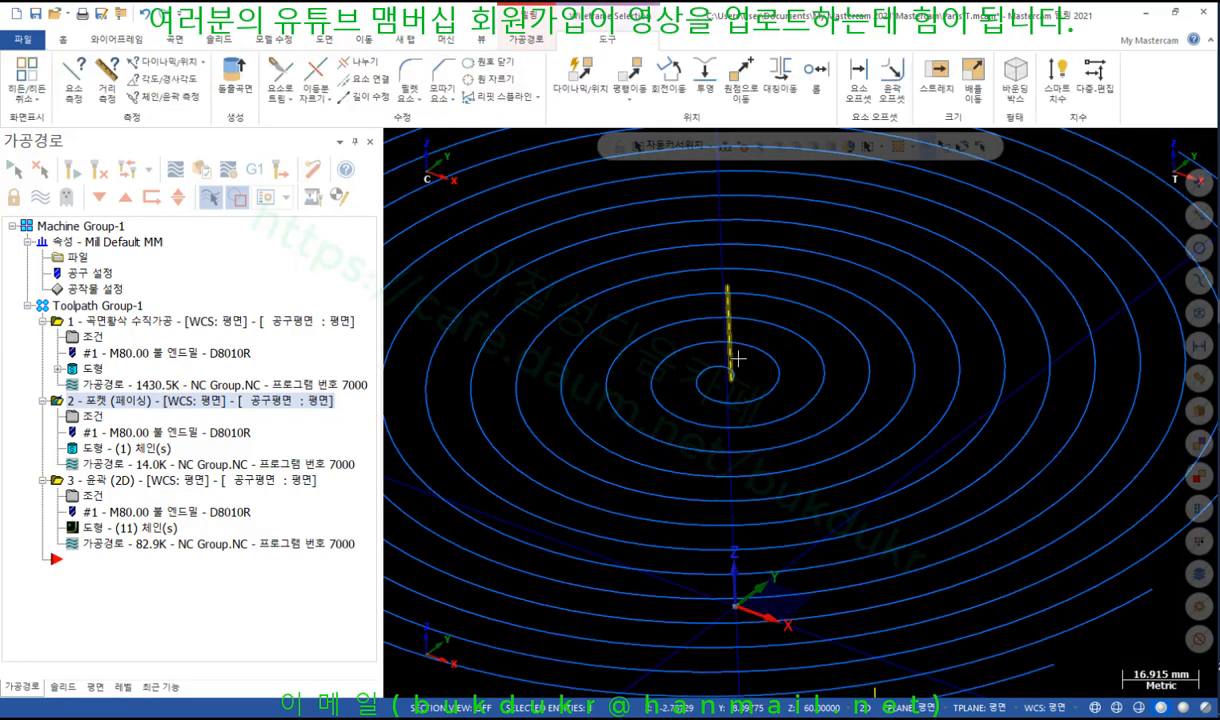
{"action": "key", "text": "Delete"}
{"action": "scroll", "coordinate": [790, 394], "scroll_direction": "down", "scroll_amount": 9}
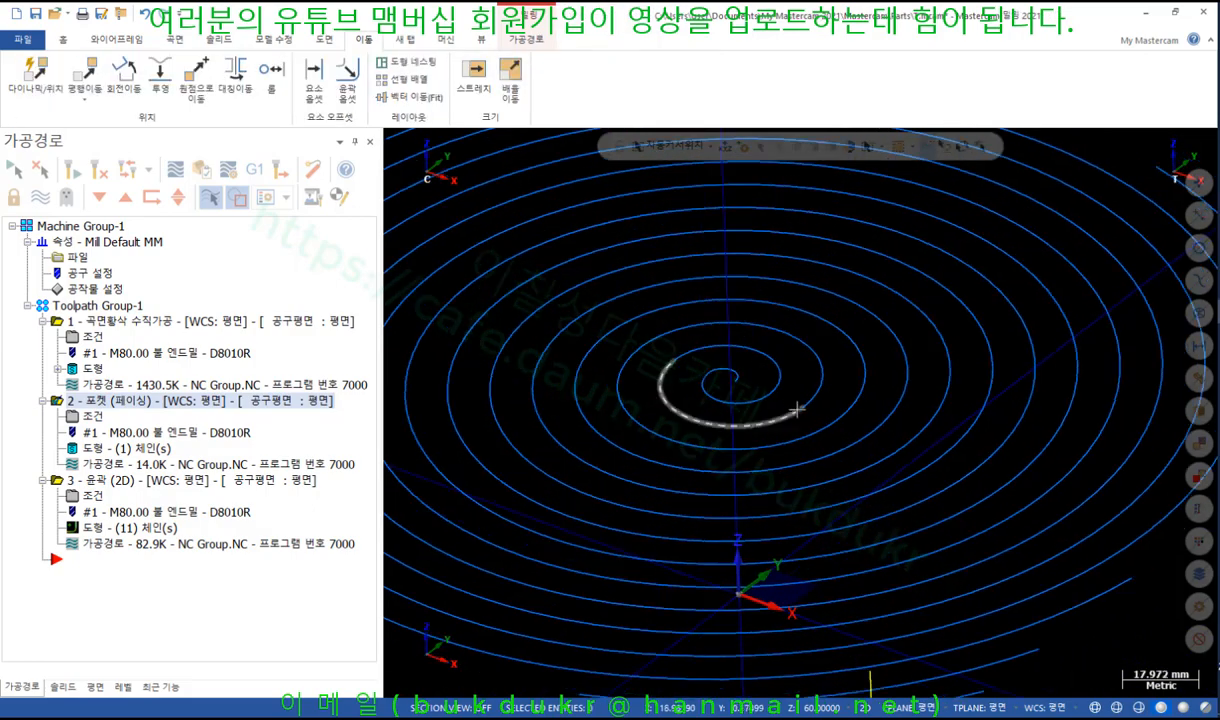
{"action": "scroll", "coordinate": [797, 399], "scroll_direction": "down", "scroll_amount": 3}
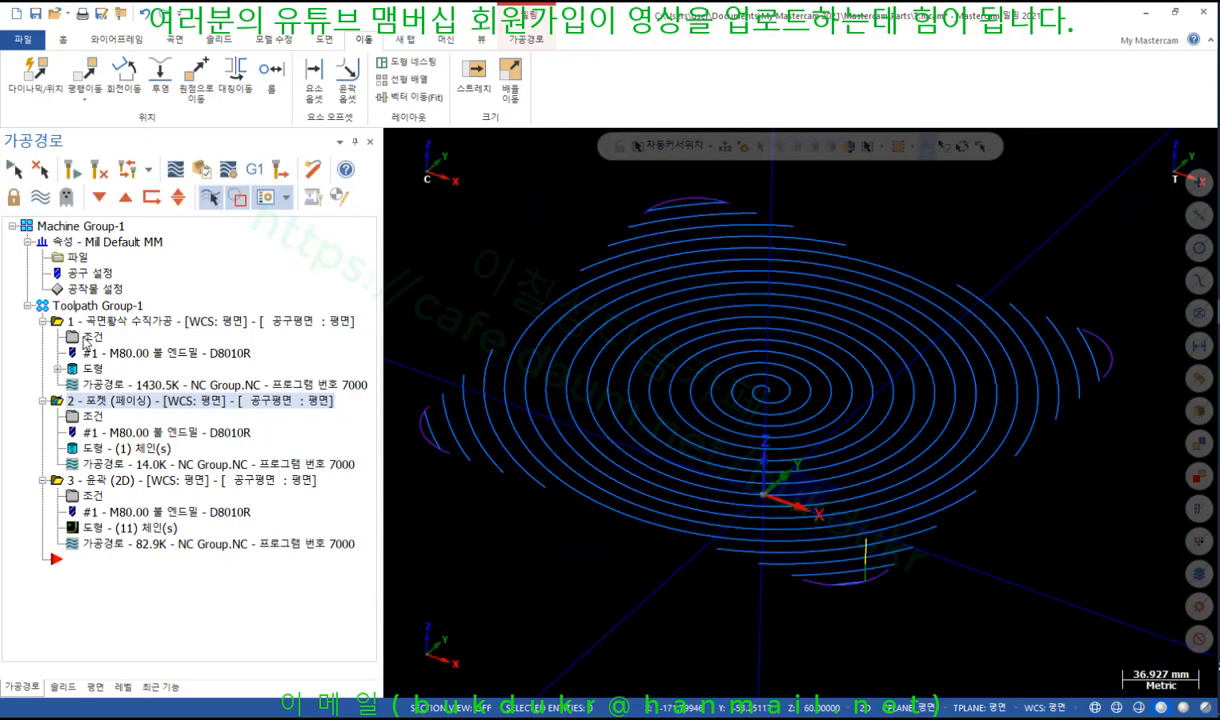
{"action": "scroll", "coordinate": [757, 387], "scroll_direction": "down", "scroll_amount": 4}
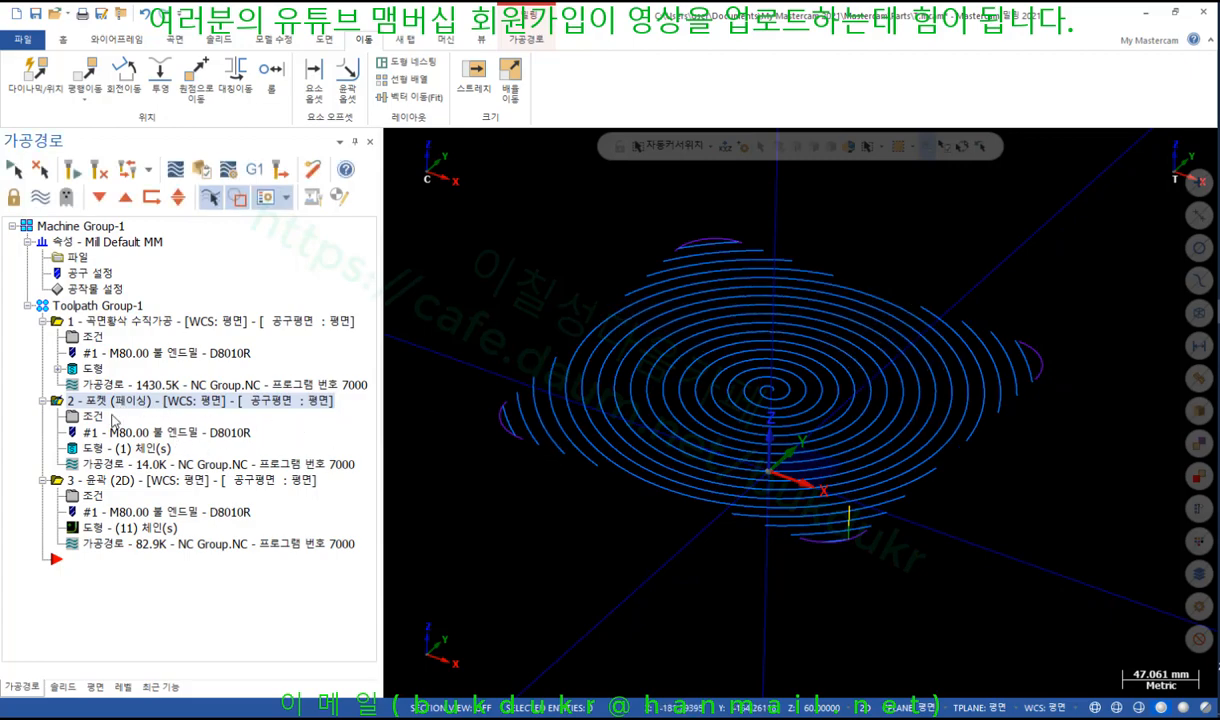
{"action": "left_click", "coordinate": [100, 527]}
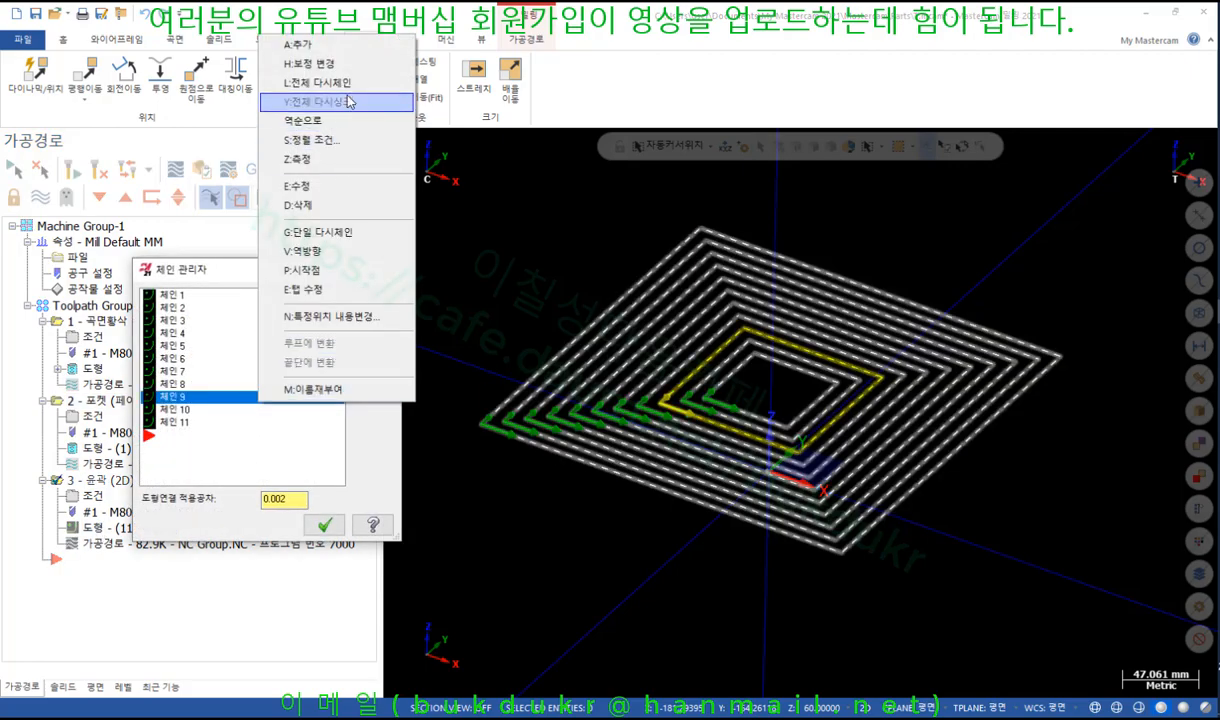
{"action": "left_click", "coordinate": [316, 82]}
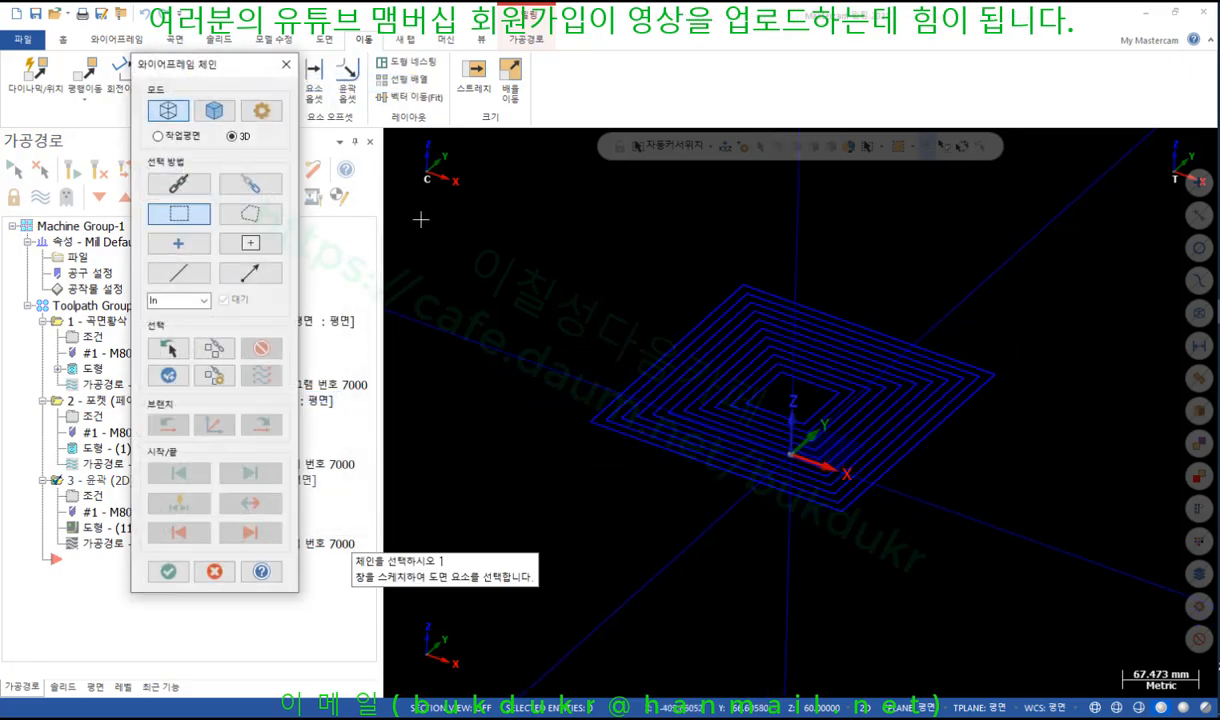
{"action": "left_click_drag", "start_coordinate": [238, 69], "coordinate": [515, 89]}
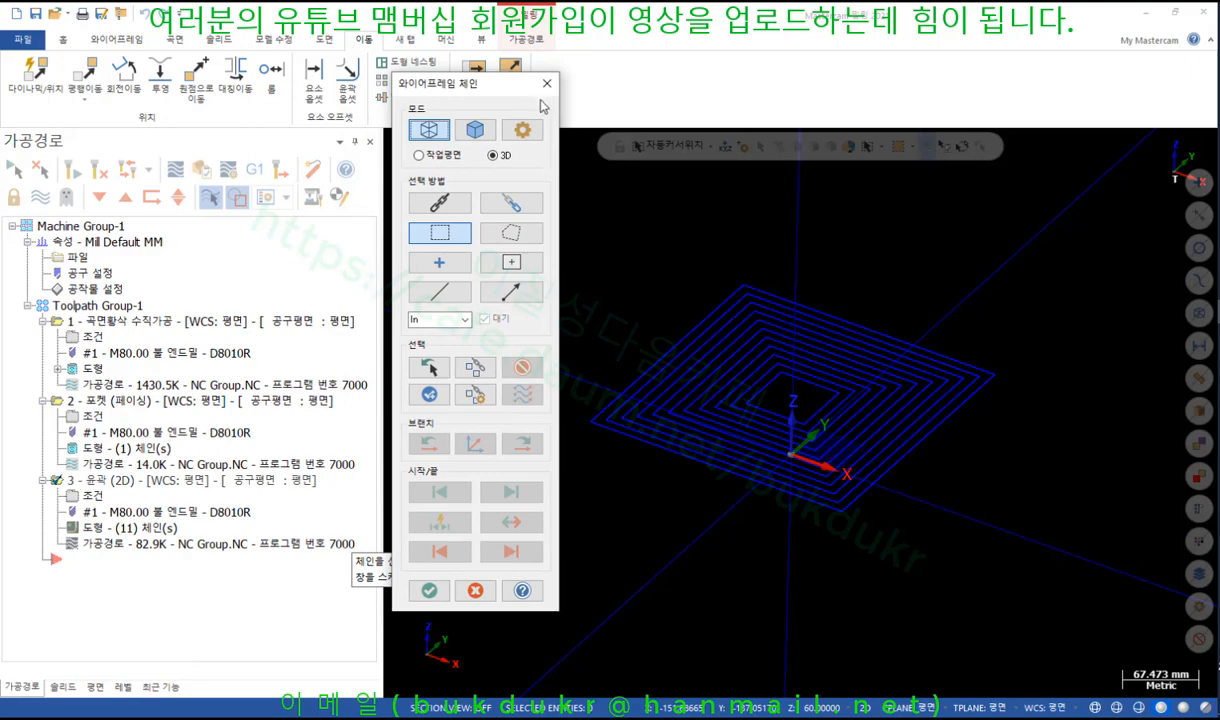
{"action": "key", "text": "Return"}
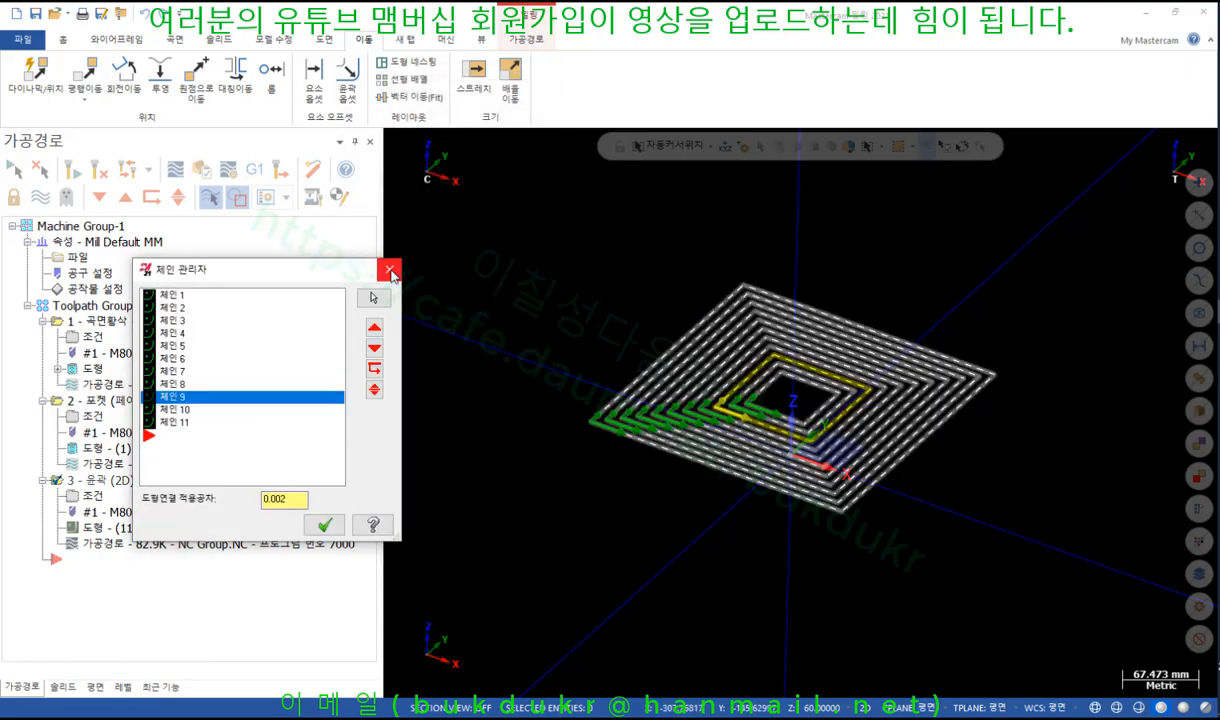
{"action": "left_click", "coordinate": [328, 523]}
Step: Turn off the associated-geometry-only display and, with the 2D contour's chain manager open, make level 255 active and hide level 1
{"action": "left_click", "coordinate": [240, 199]}
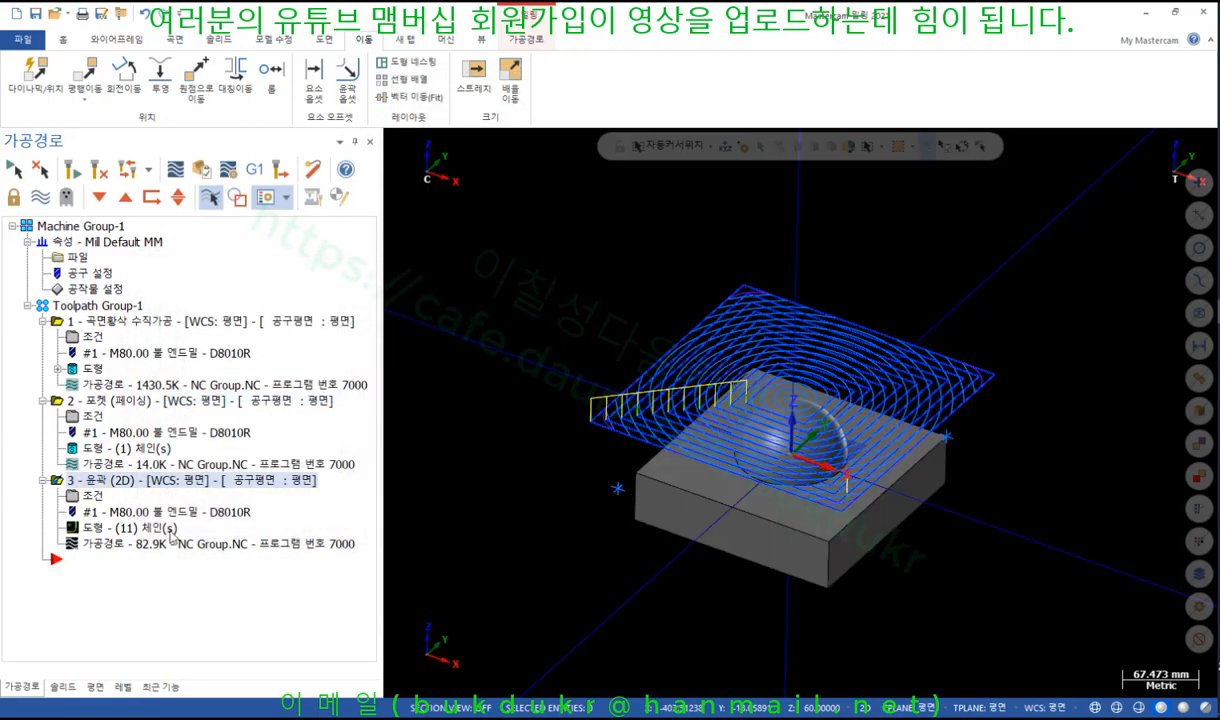
{"action": "left_click", "coordinate": [97, 530]}
{"action": "right_click", "coordinate": [258, 371]}
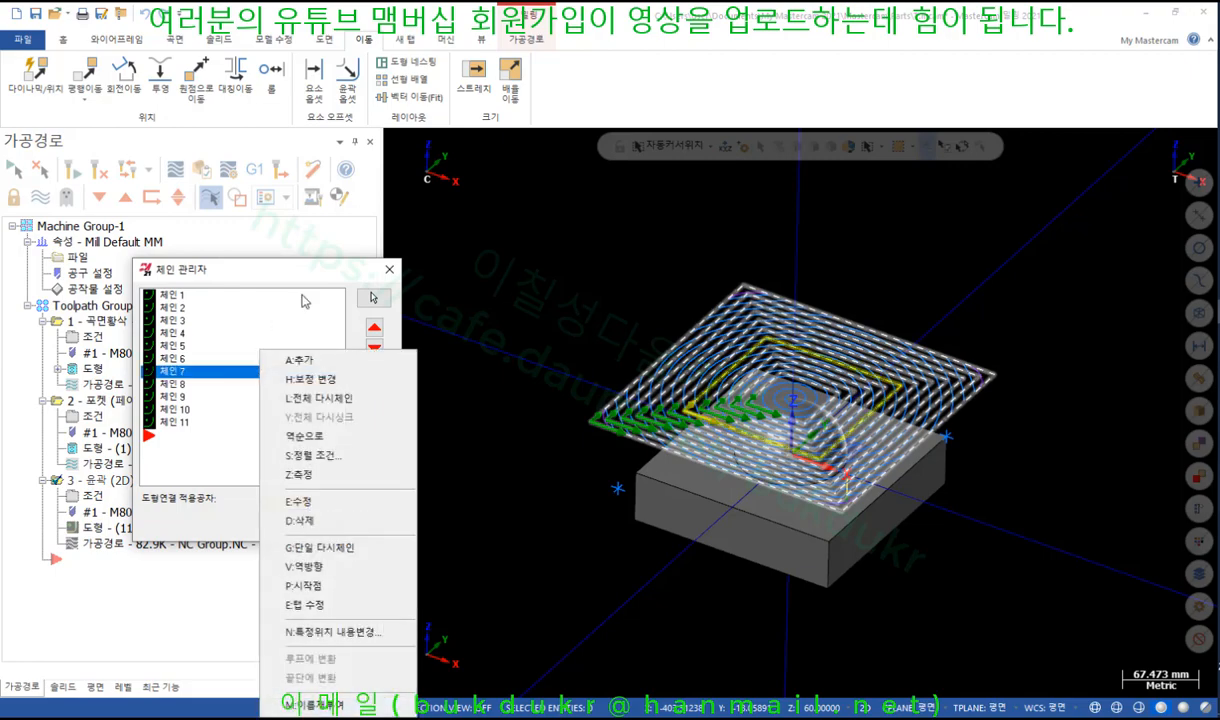
{"action": "left_click", "coordinate": [318, 398]}
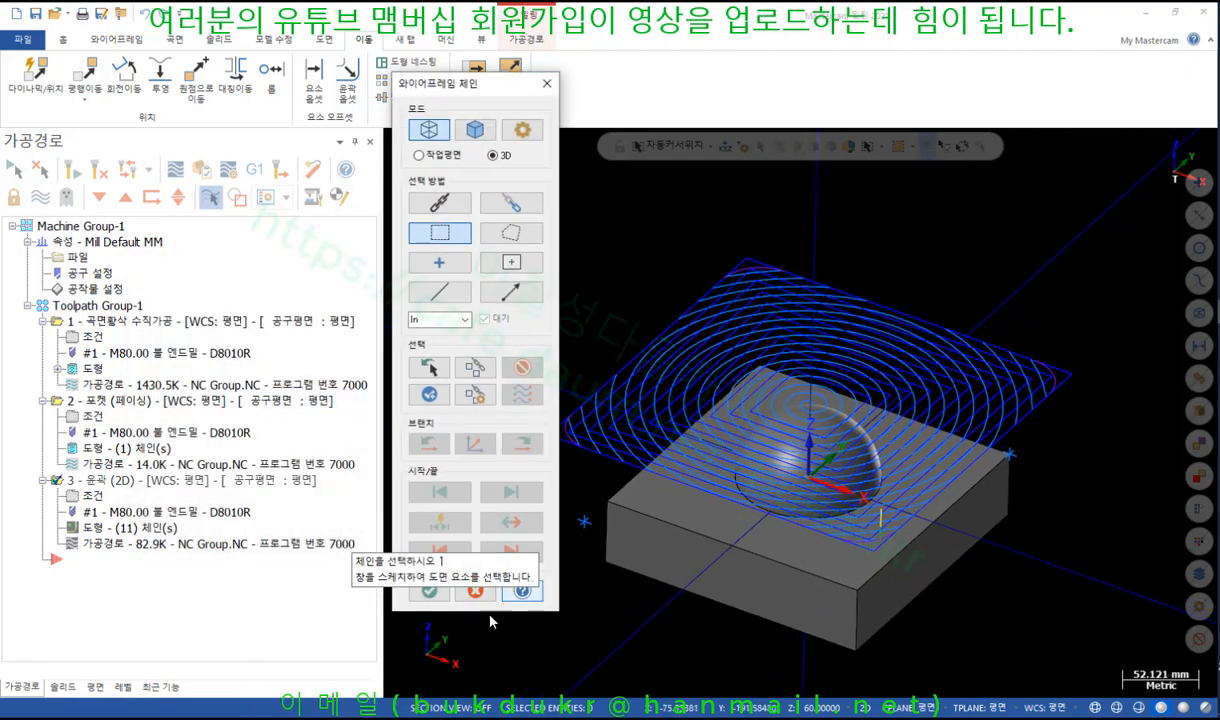
{"action": "left_click", "coordinate": [546, 83]}
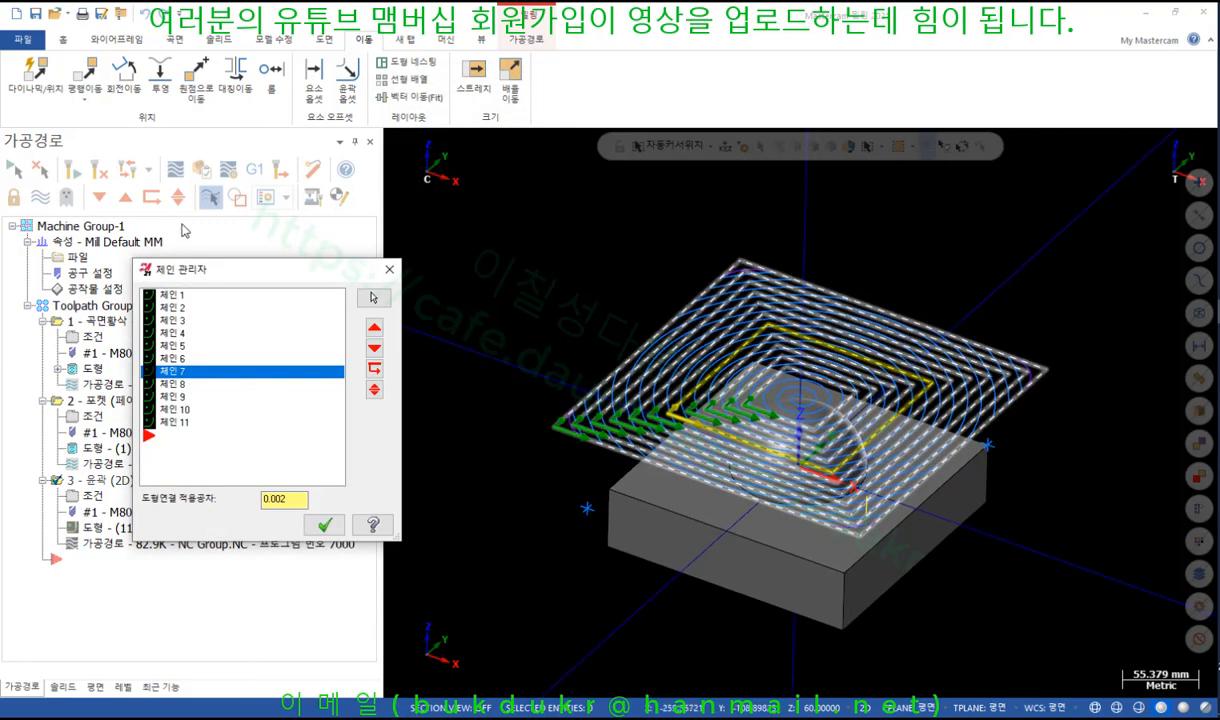
{"action": "left_click", "coordinate": [122, 687]}
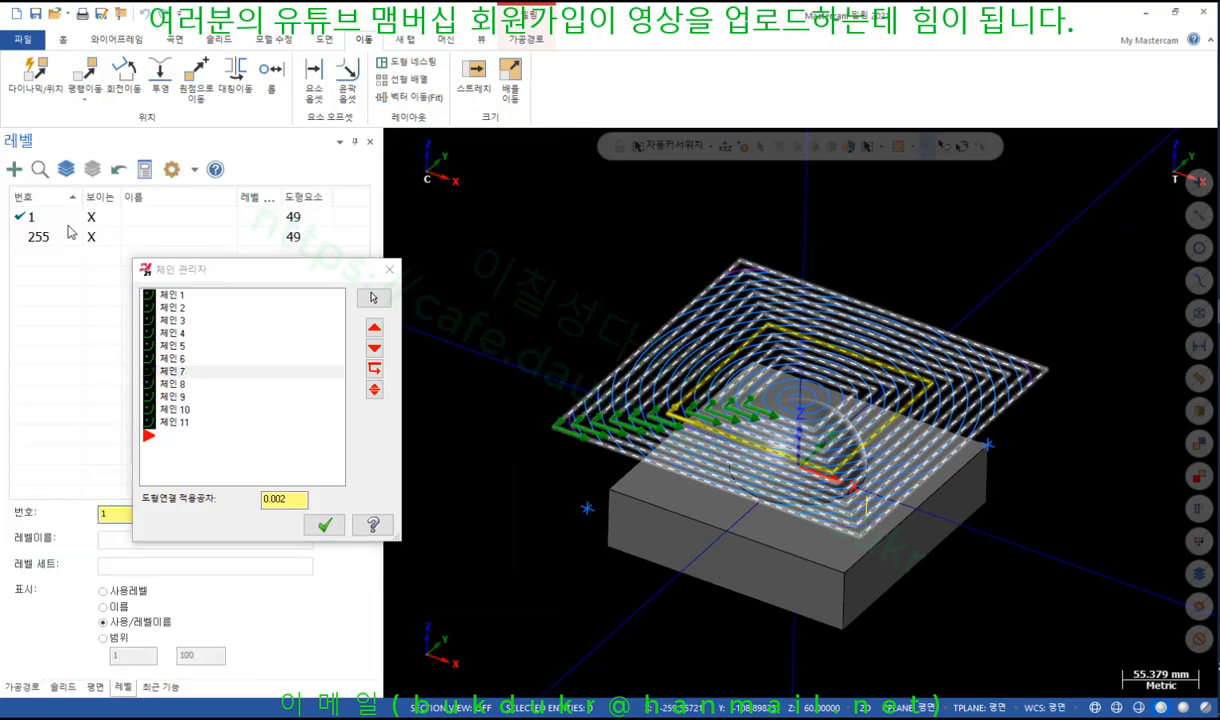
{"action": "left_click", "coordinate": [33, 237]}
{"action": "left_click", "coordinate": [91, 216]}
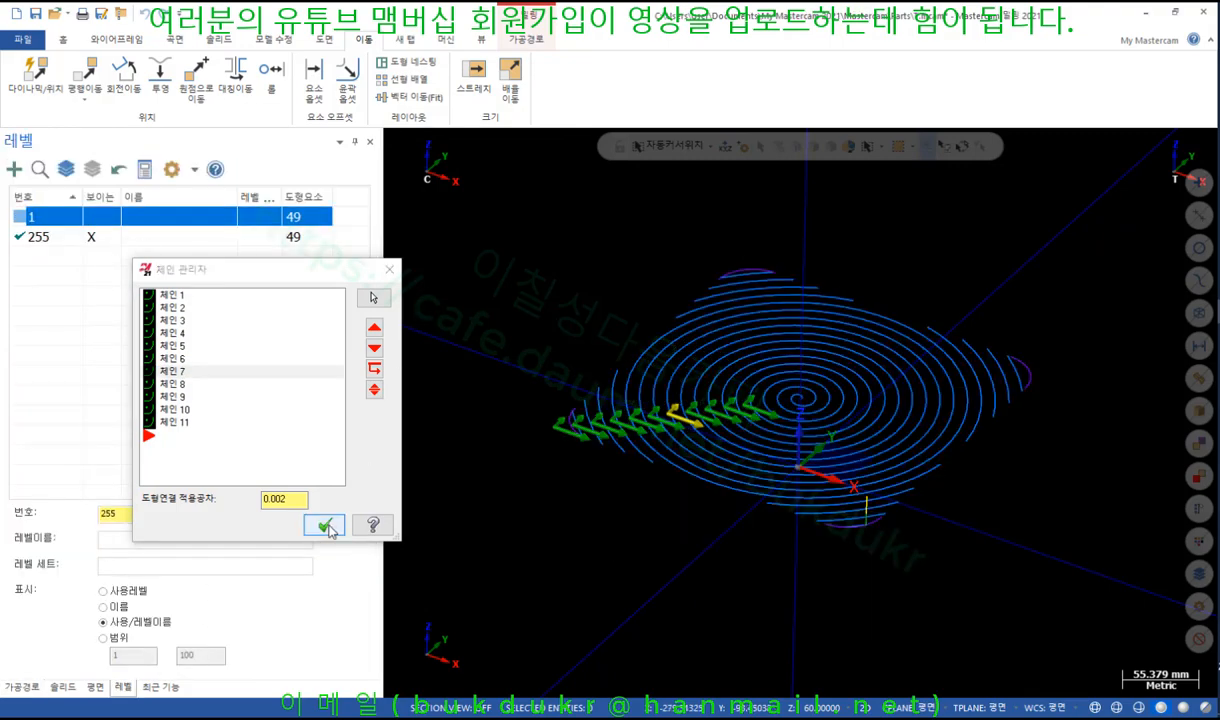
Step: Rechain all of the 2D contour's geometry by windowing the spiral arcs, with the approximate start point at the arcs' outer edge
{"action": "left_click", "coordinate": [294, 422]}
{"action": "right_click", "coordinate": [294, 422]}
{"action": "left_click", "coordinate": [237, 454]}
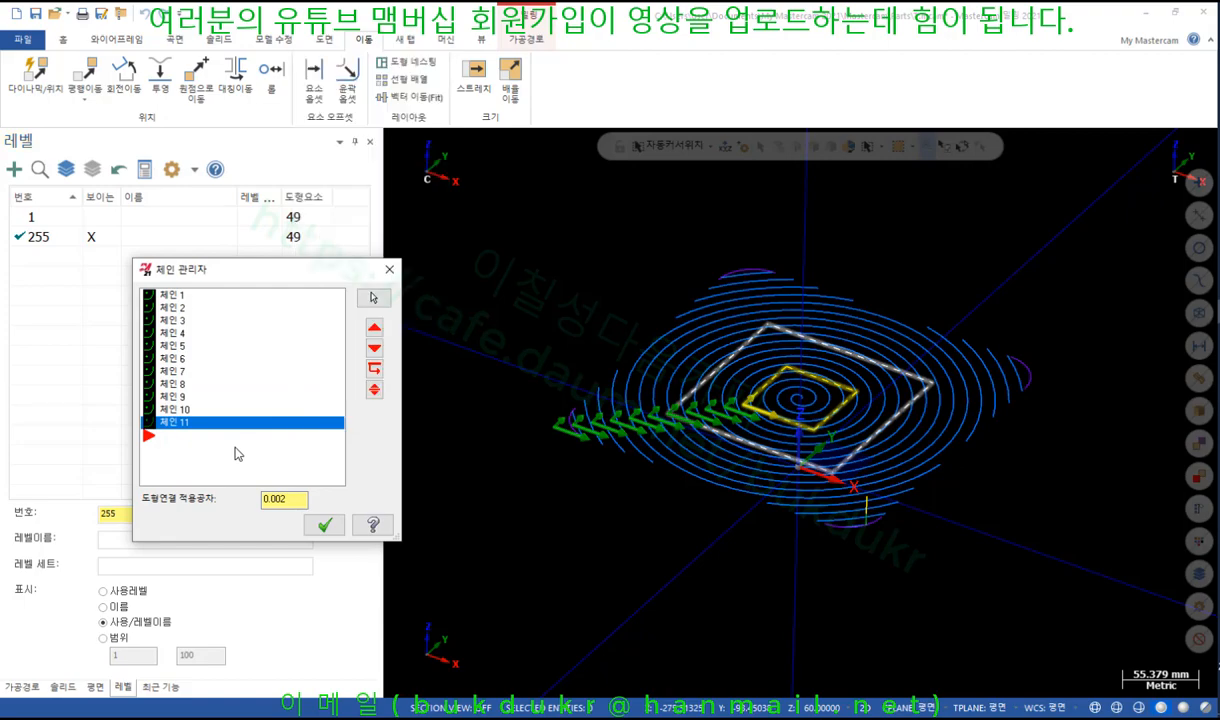
{"action": "right_click", "coordinate": [237, 454]}
{"action": "left_click", "coordinate": [302, 124]}
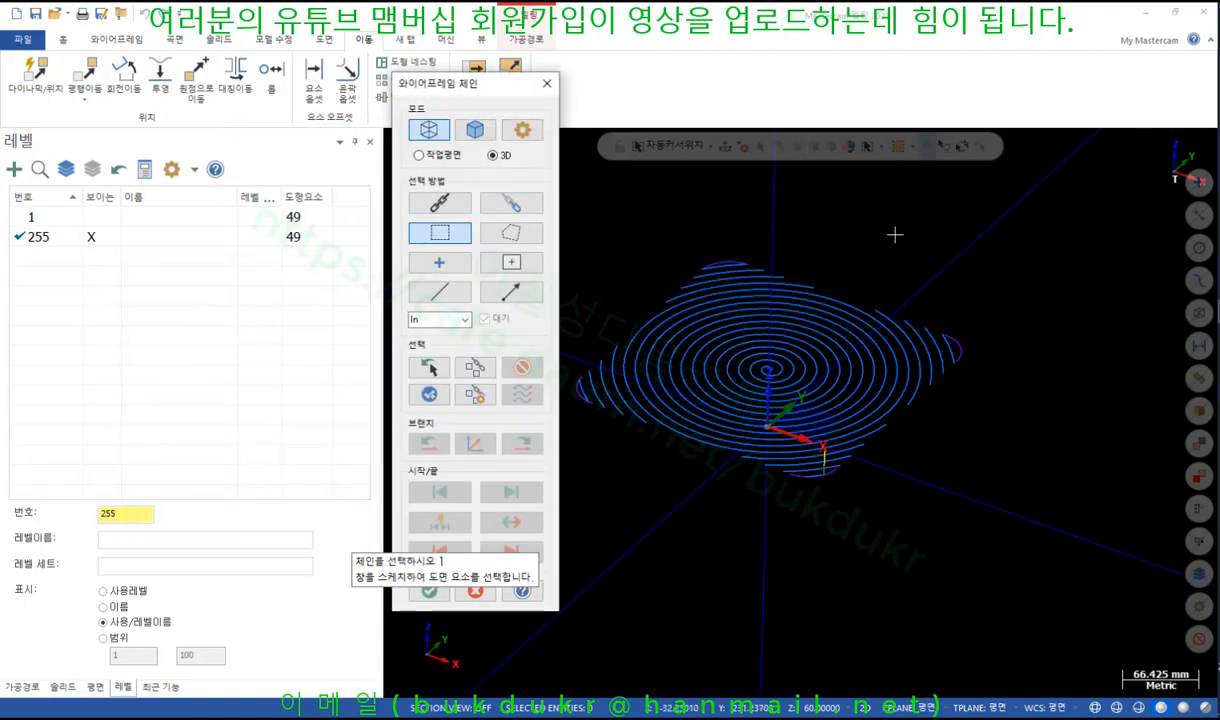
{"action": "scroll", "coordinate": [895, 234], "scroll_direction": "down", "scroll_amount": 2}
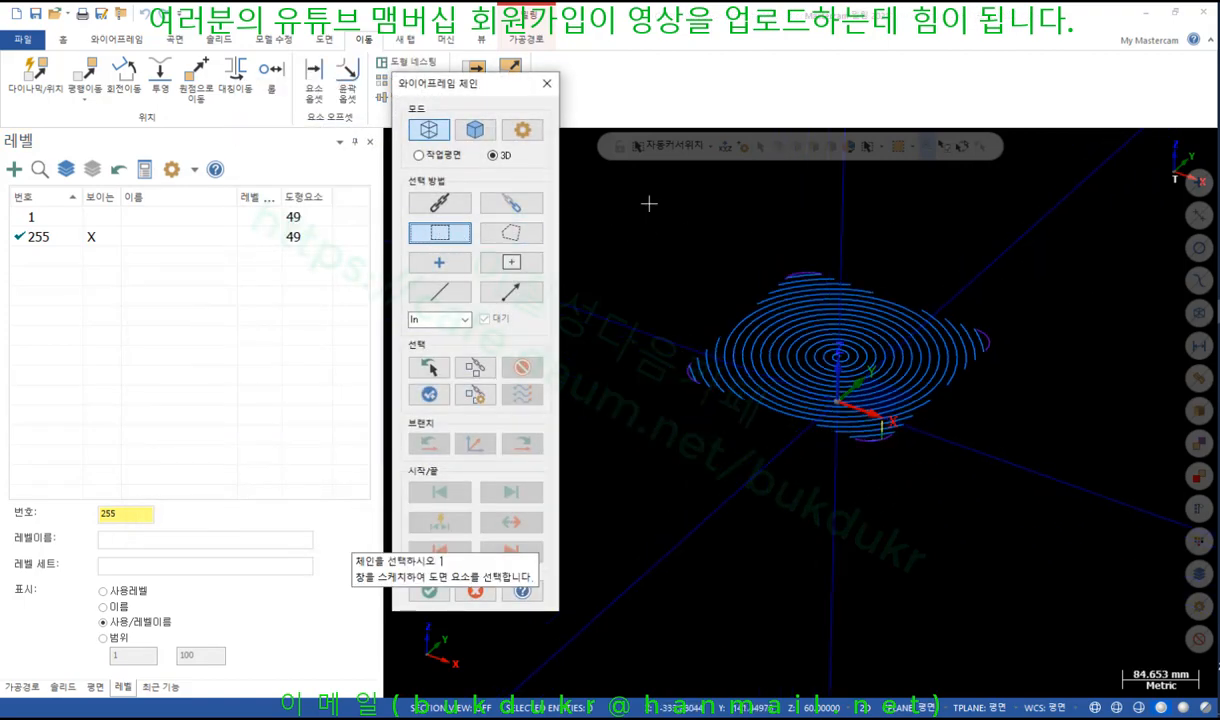
{"action": "left_click_drag", "start_coordinate": [649, 204], "coordinate": [1055, 520]}
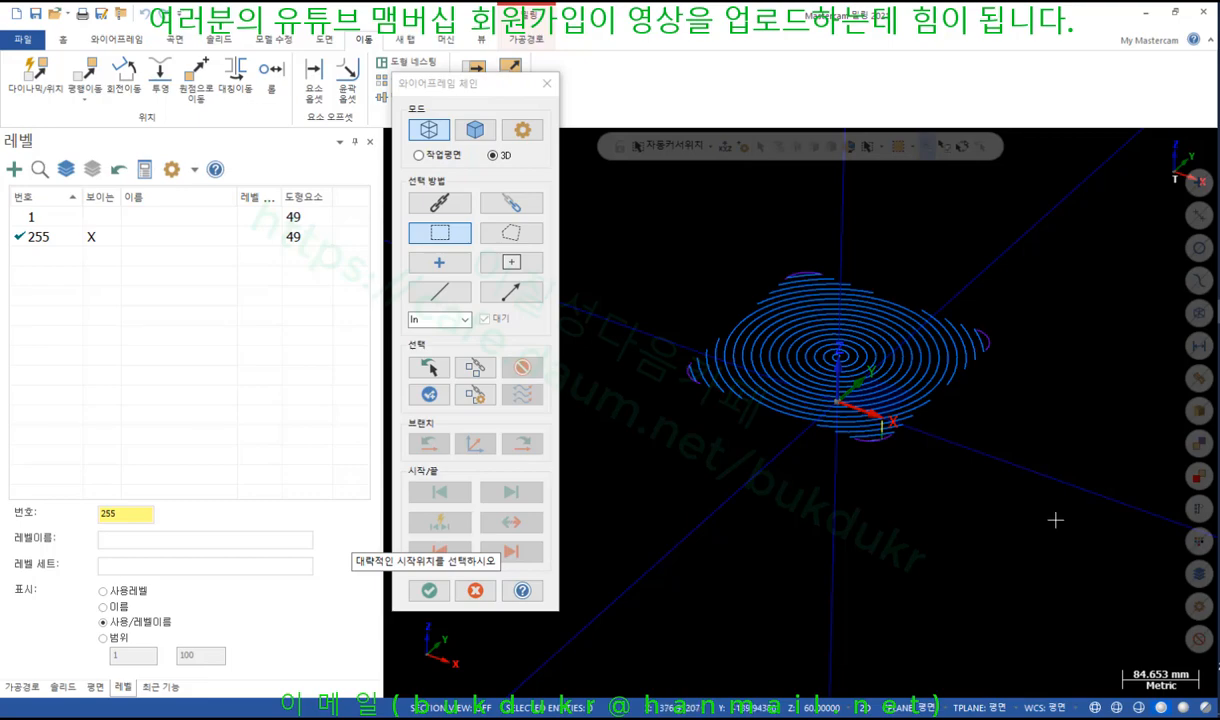
{"action": "left_click", "coordinate": [702, 392]}
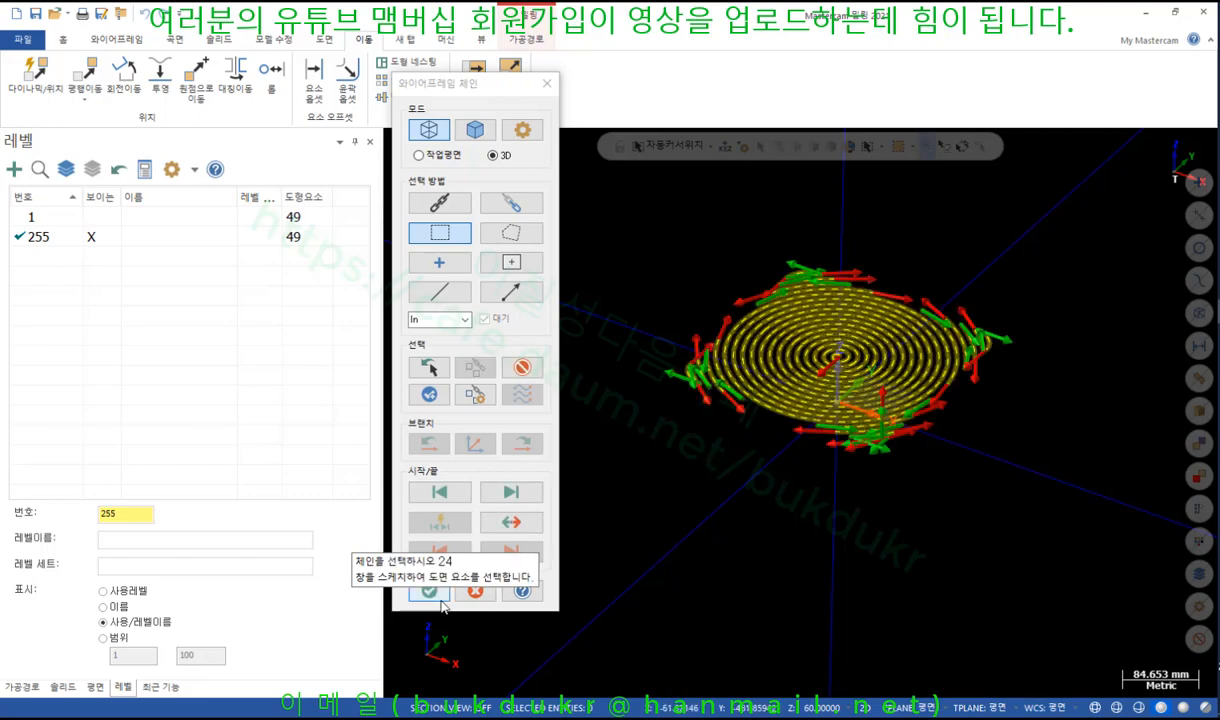
{"action": "left_click", "coordinate": [429, 591]}
{"action": "left_click", "coordinate": [320, 517]}
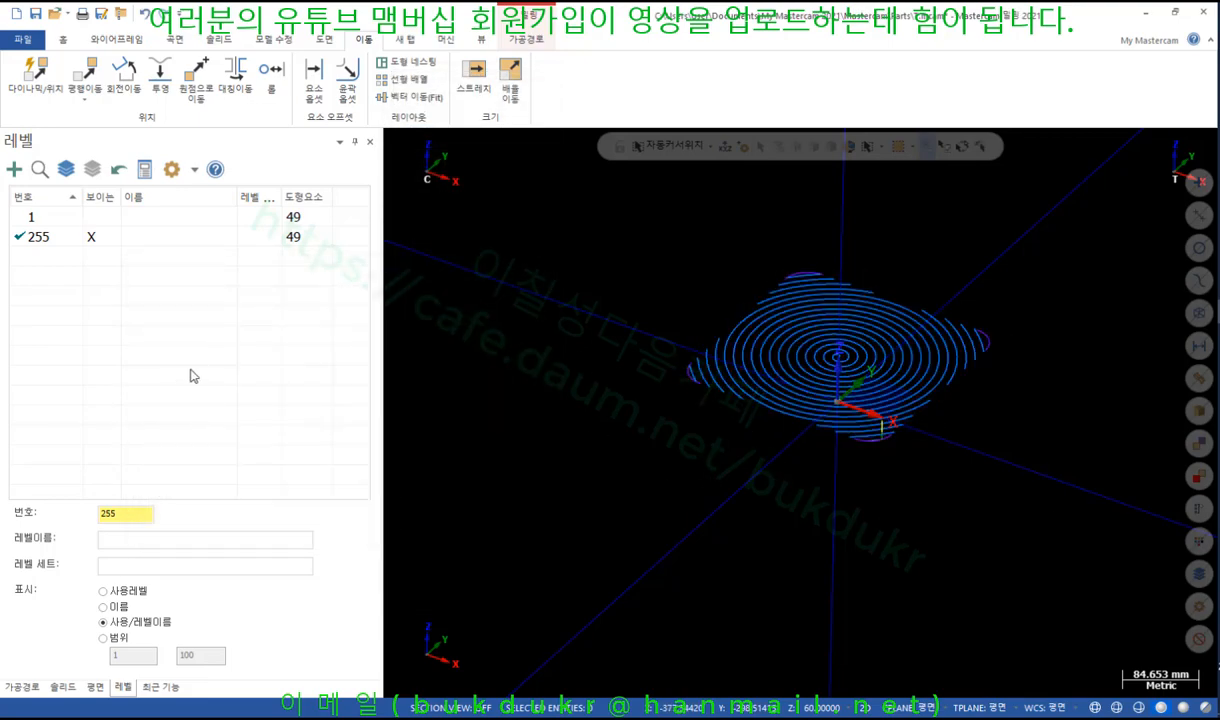
Step: Regenerate the 2D contour operation from its new chains and inspect the resulting path around the spiral
{"action": "left_click", "coordinate": [23, 688]}
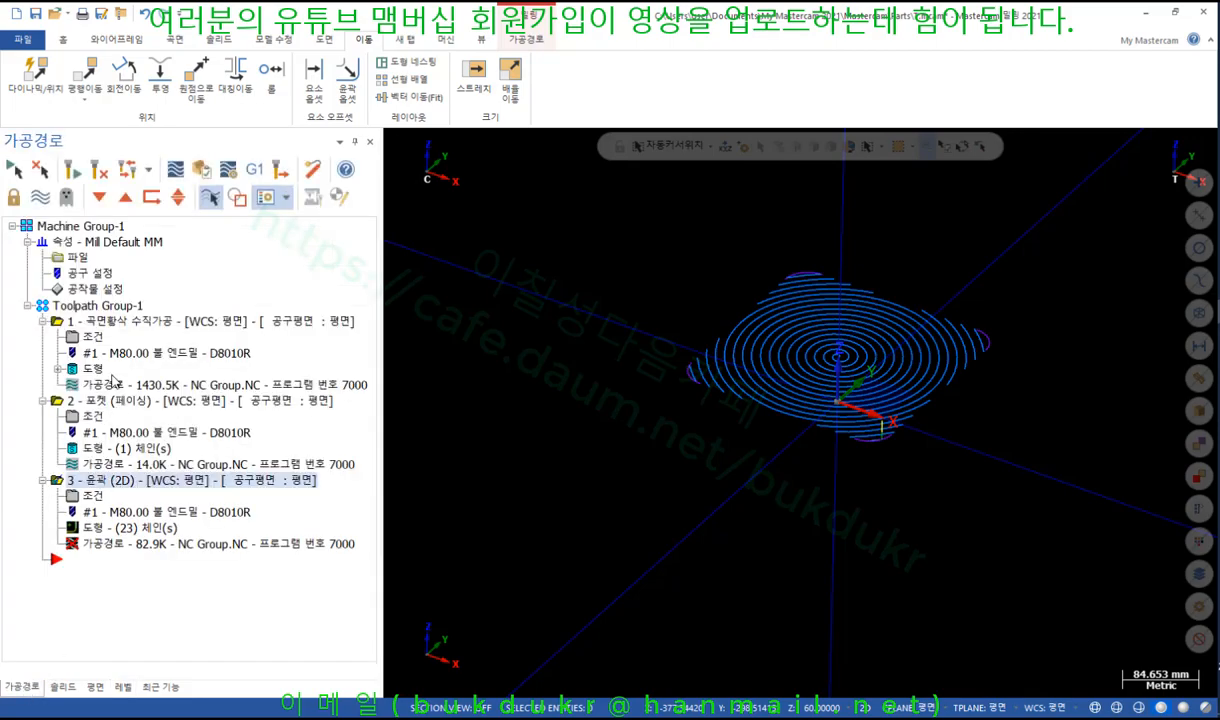
{"action": "left_click", "coordinate": [72, 169]}
{"action": "scroll", "coordinate": [931, 473], "scroll_direction": "up", "scroll_amount": 5}
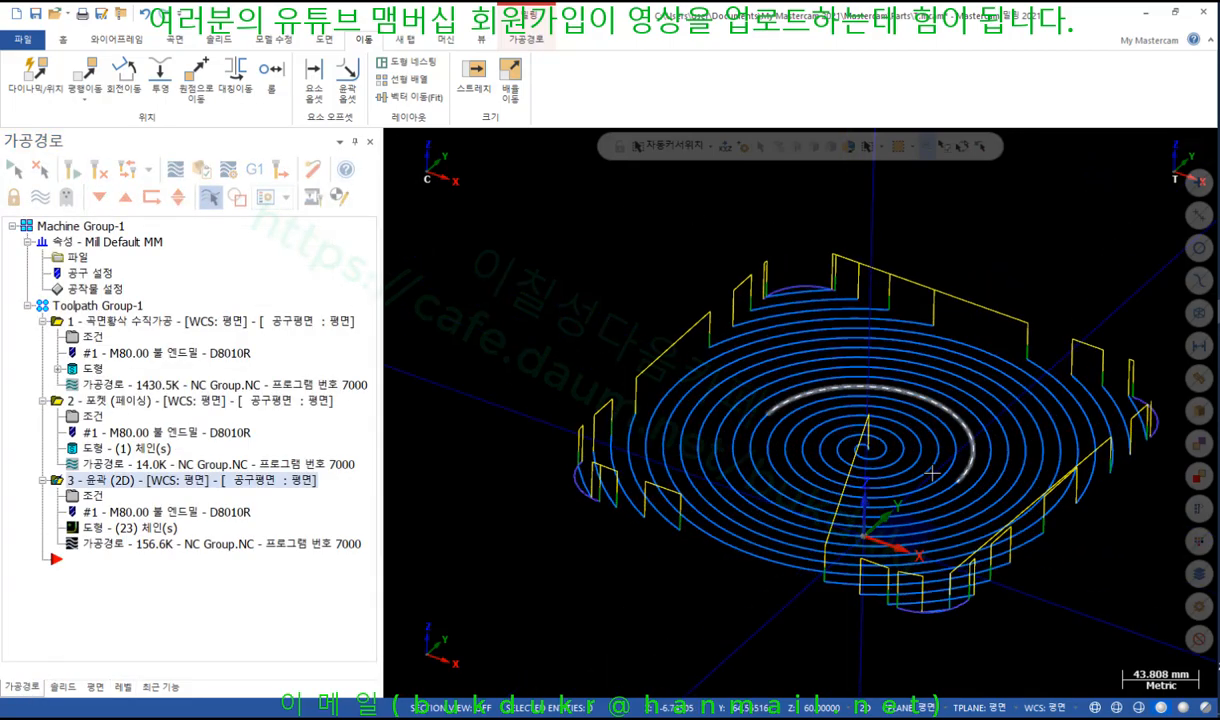
{"action": "scroll", "coordinate": [925, 500], "scroll_direction": "up", "scroll_amount": 2}
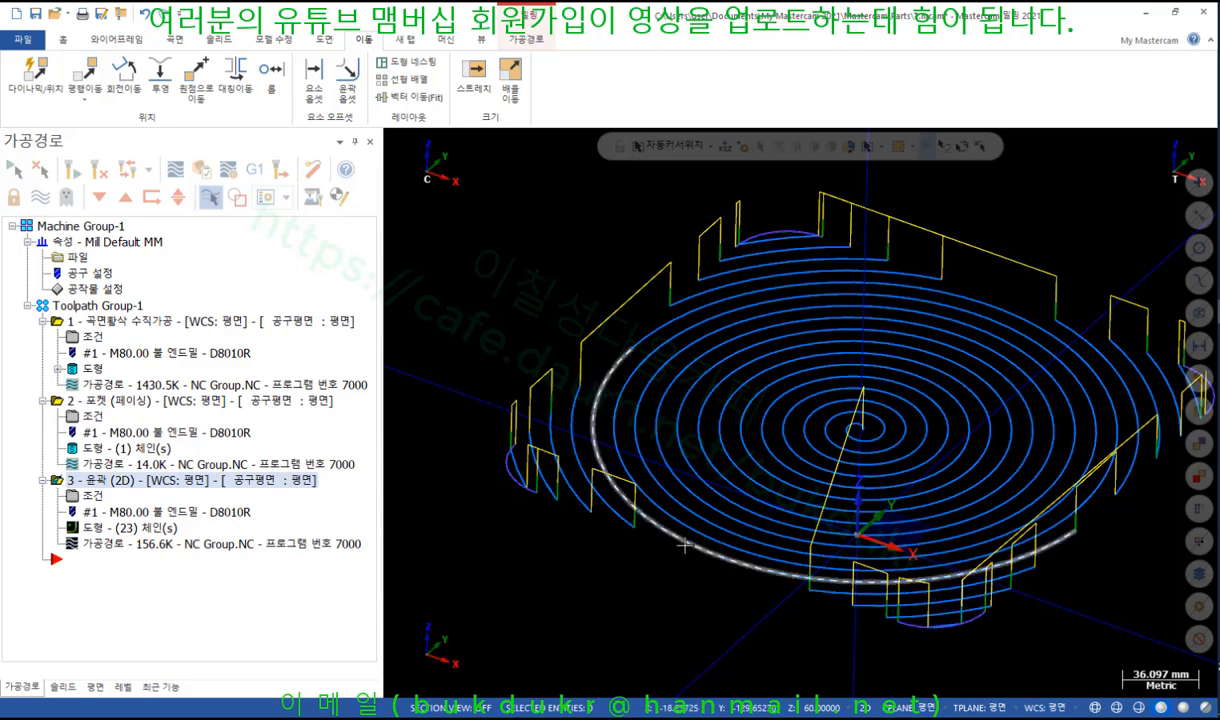
Step: Set operation 3, the 2D contour, as the surface plunge roughing's source toolpath and regenerate the plunge operation
{"action": "left_click", "coordinate": [92, 338]}
{"action": "left_click", "coordinate": [650, 312]}
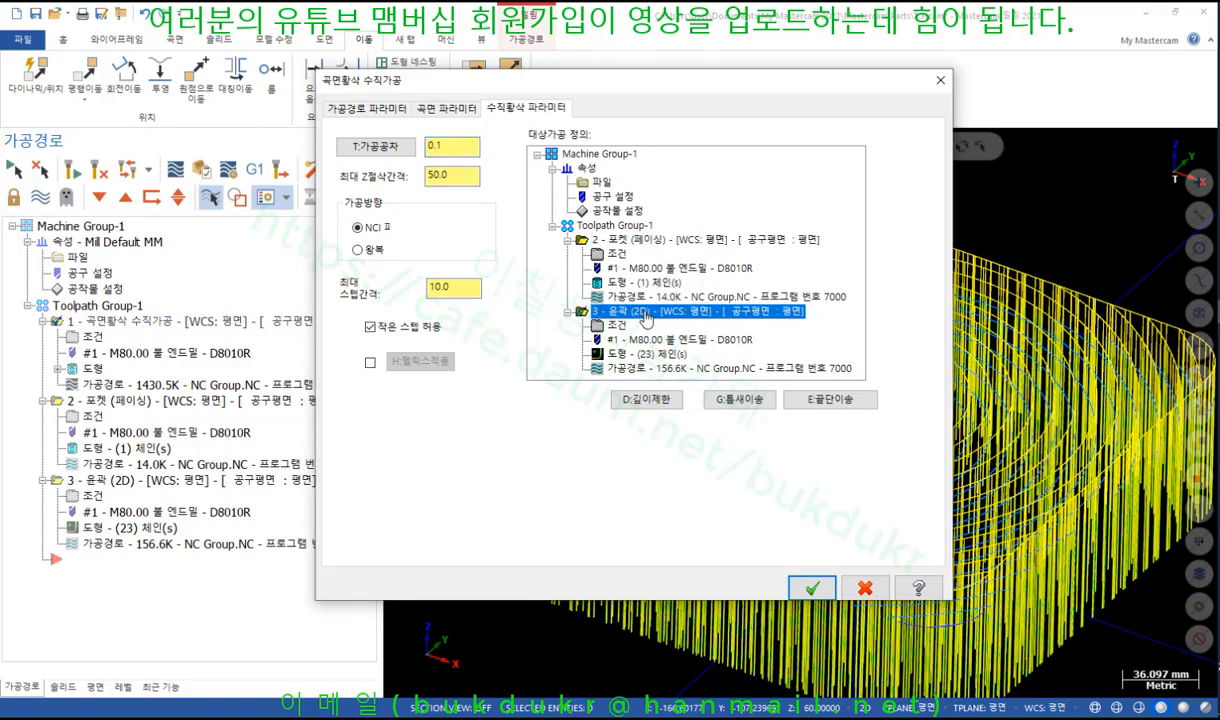
{"action": "left_click", "coordinate": [808, 586]}
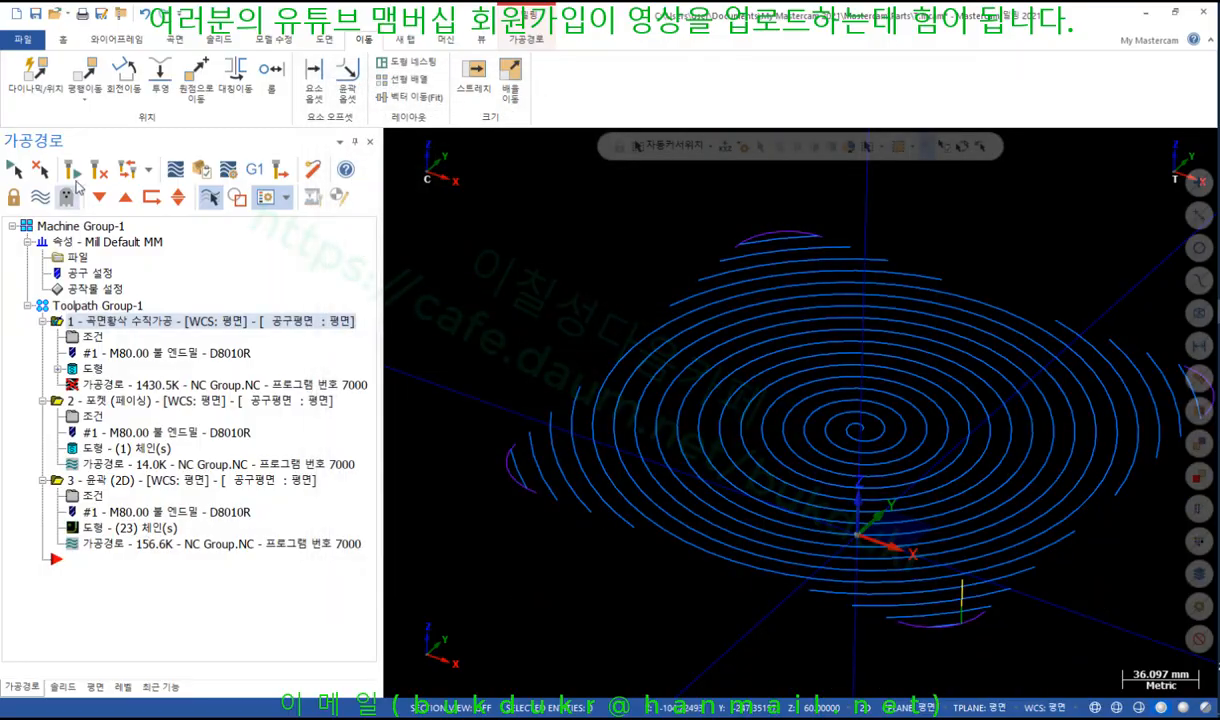
{"action": "left_click", "coordinate": [74, 176]}
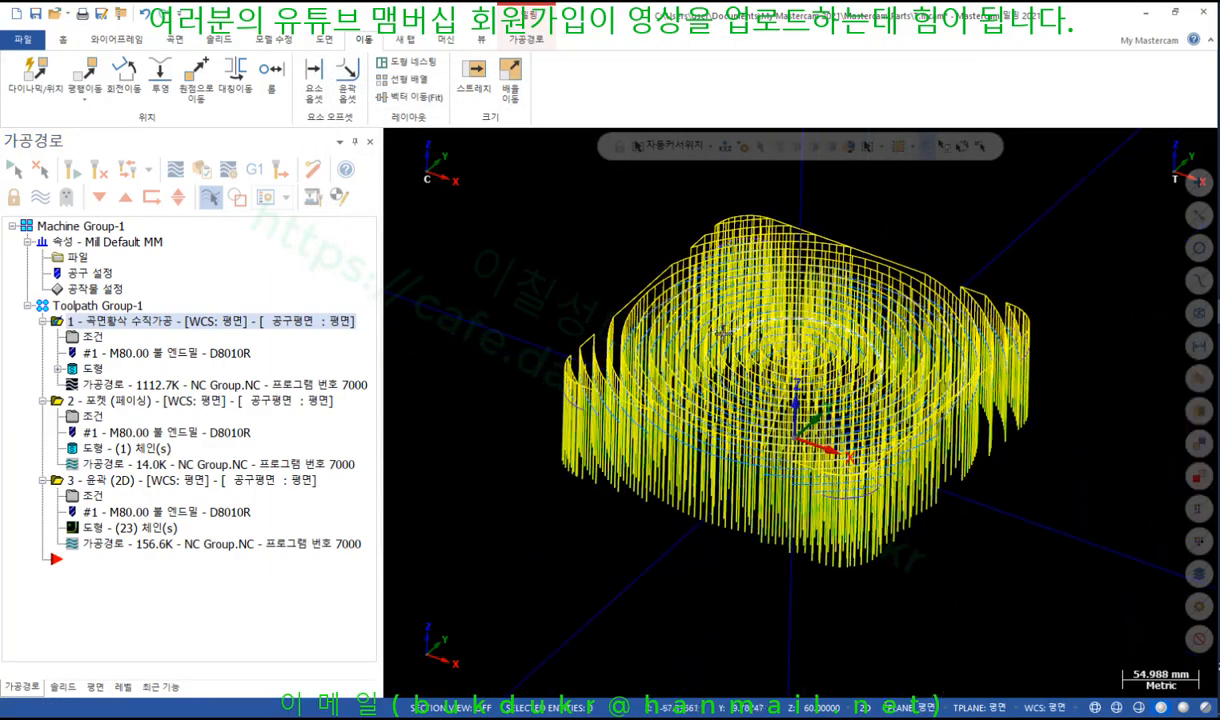
{"action": "mouse_move", "coordinate": [723, 335]}
{"action": "middle_mouse_down"}
{"action": "mouse_move", "coordinate": [728, 398]}
{"action": "mouse_move", "coordinate": [722, 342]}
{"action": "middle_mouse_up"}
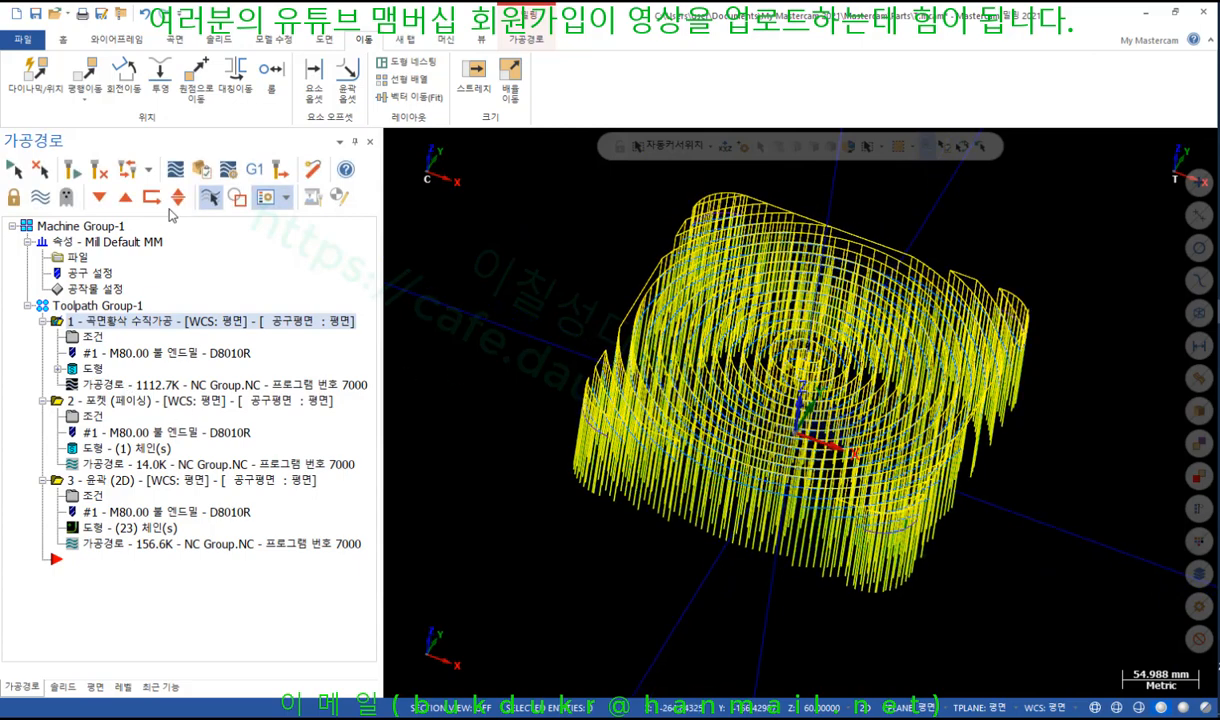
Step: Run the solid verification of the surface plunge roughing, examine the machined dome from several angles, and close the simulator
{"action": "left_click", "coordinate": [200, 168]}
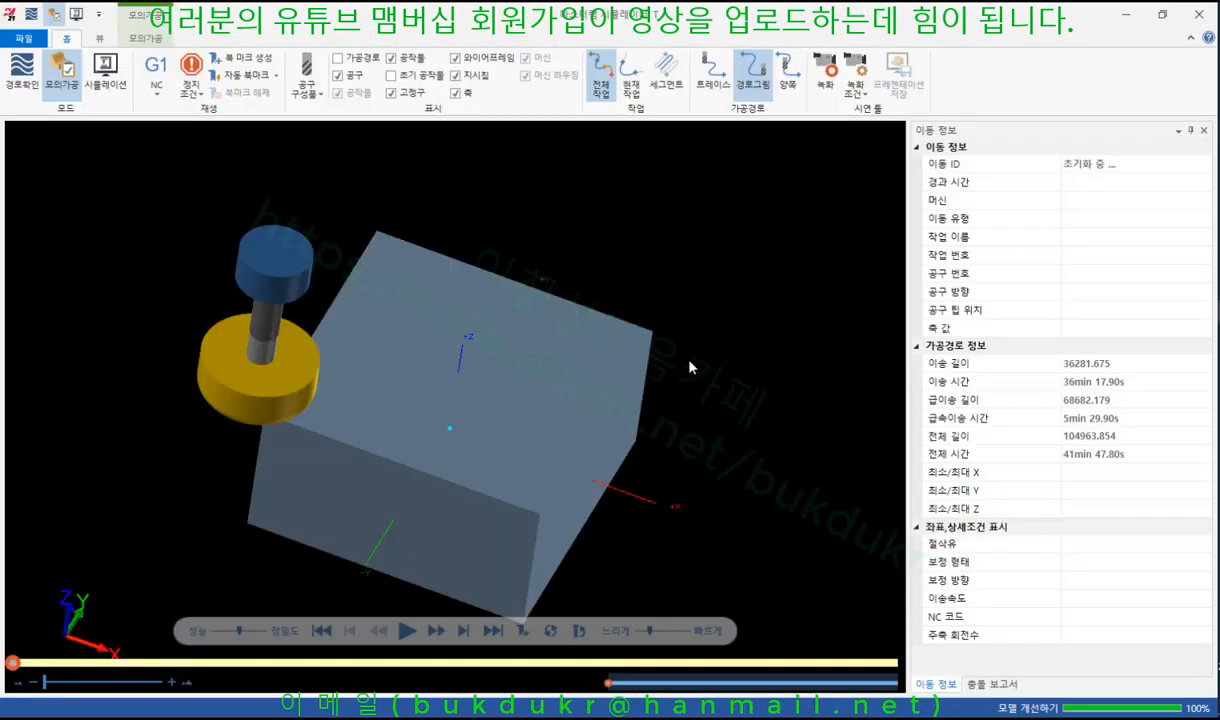
{"action": "scroll", "coordinate": [541, 394], "scroll_direction": "down", "scroll_amount": 3}
{"action": "middle_click_drag", "start_coordinate": [541, 394], "coordinate": [522, 432]}
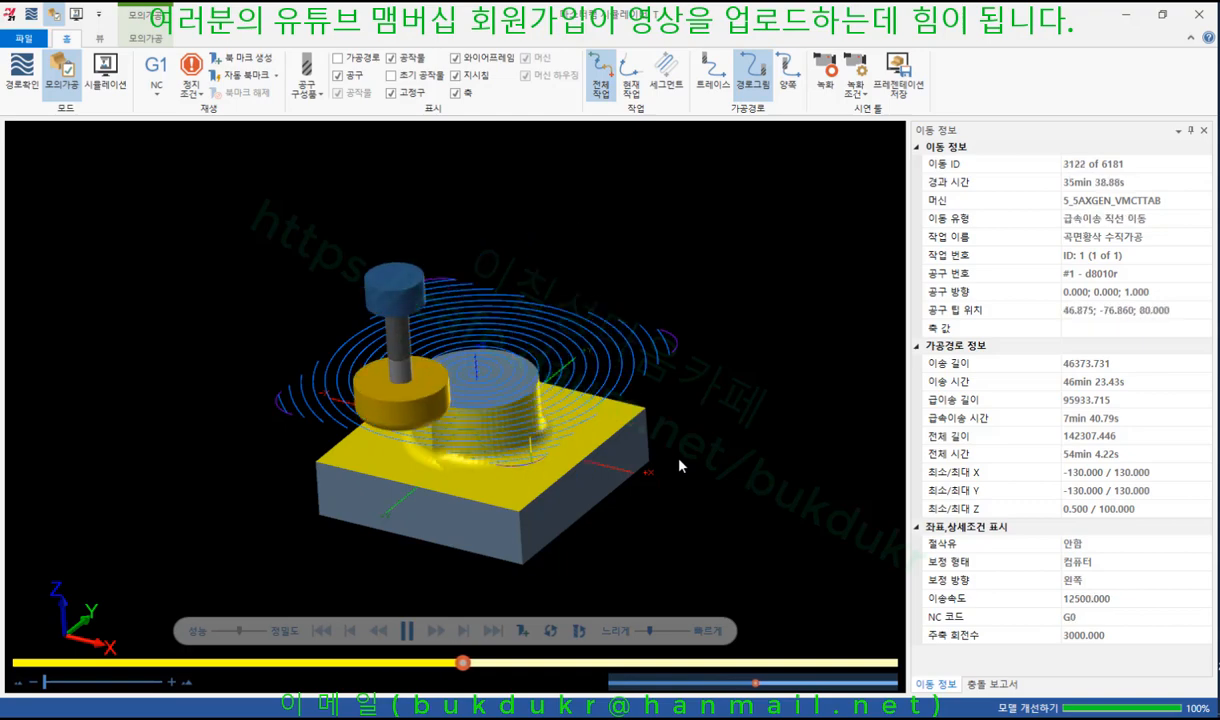
{"action": "scroll", "coordinate": [443, 456], "scroll_direction": "up", "scroll_amount": 5}
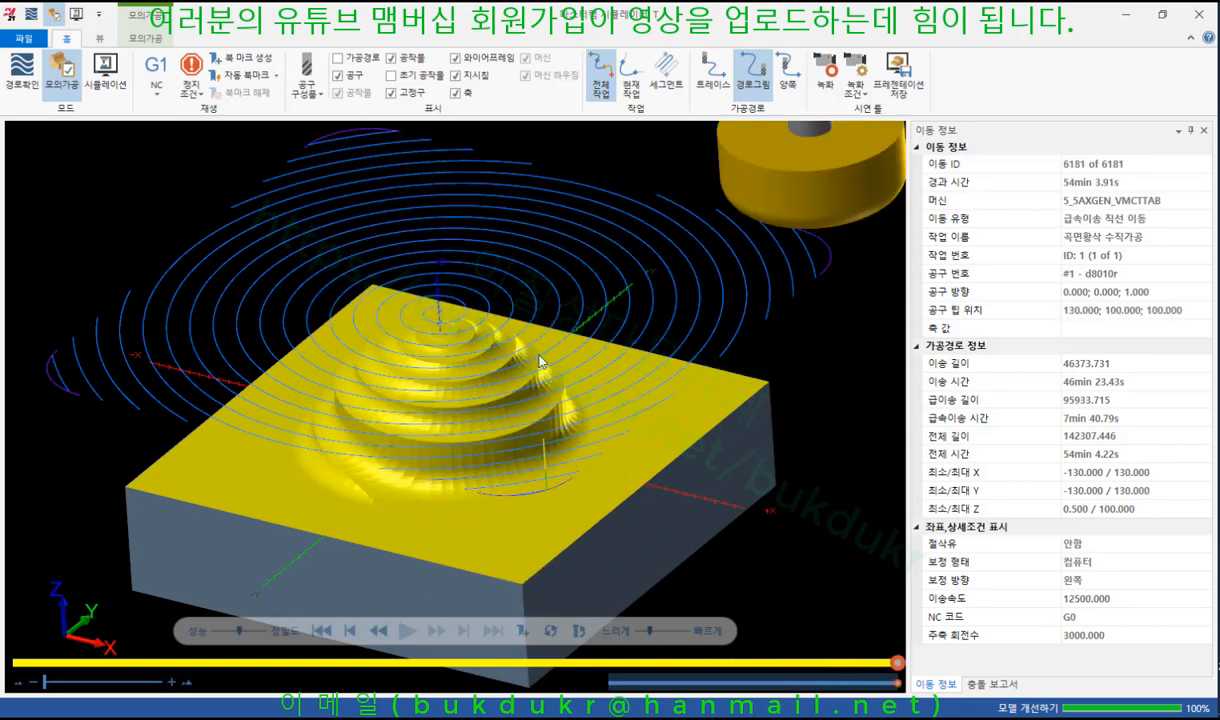
{"action": "scroll", "coordinate": [546, 354], "scroll_direction": "down", "scroll_amount": 4}
{"action": "middle_click_drag", "start_coordinate": [552, 353], "coordinate": [508, 375]}
{"action": "scroll", "coordinate": [576, 353], "scroll_direction": "up", "scroll_amount": 4}
{"action": "scroll", "coordinate": [508, 376], "scroll_direction": "down", "scroll_amount": 2}
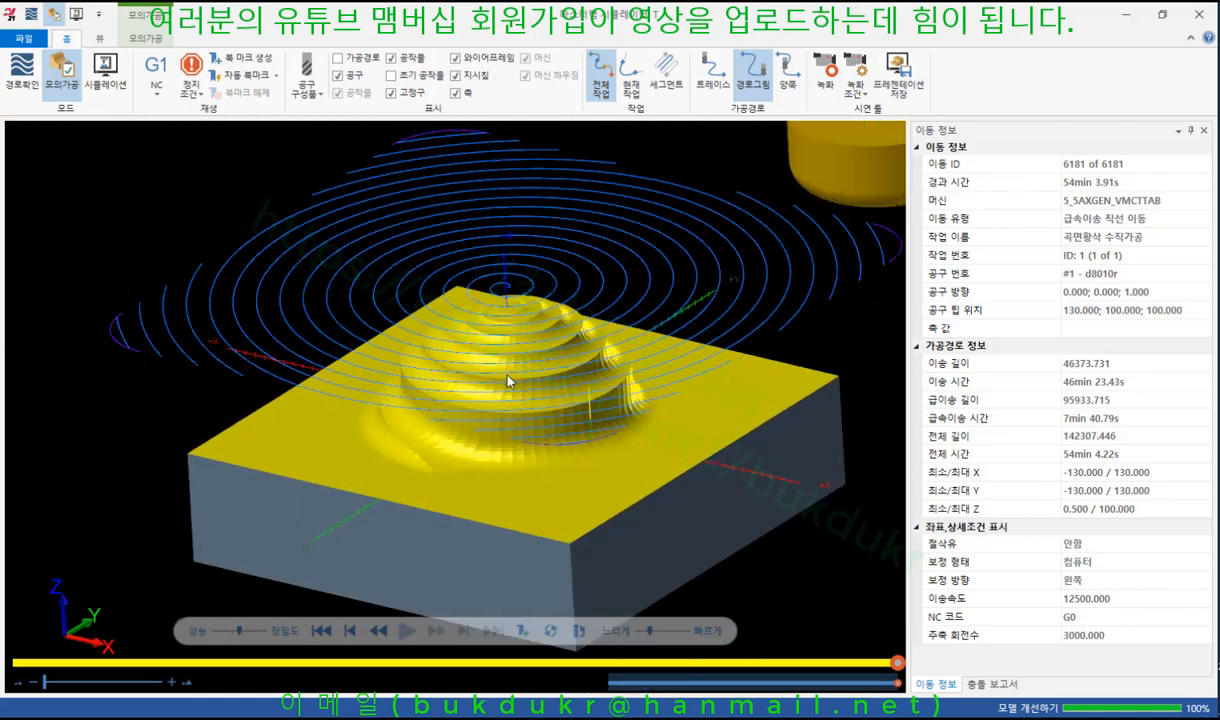
{"action": "scroll", "coordinate": [508, 376], "scroll_direction": "down", "scroll_amount": 1}
{"action": "middle_click_drag", "start_coordinate": [578, 356], "coordinate": [588, 358]}
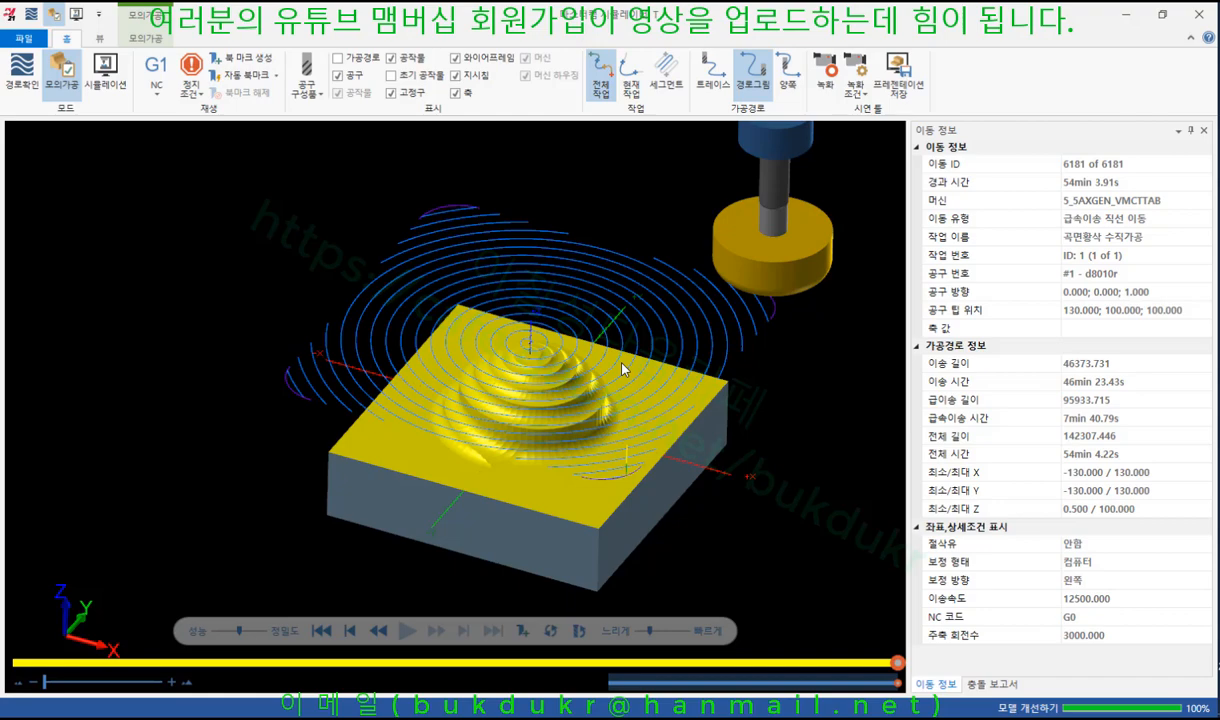
{"action": "scroll", "coordinate": [716, 437], "scroll_direction": "up", "scroll_amount": 2}
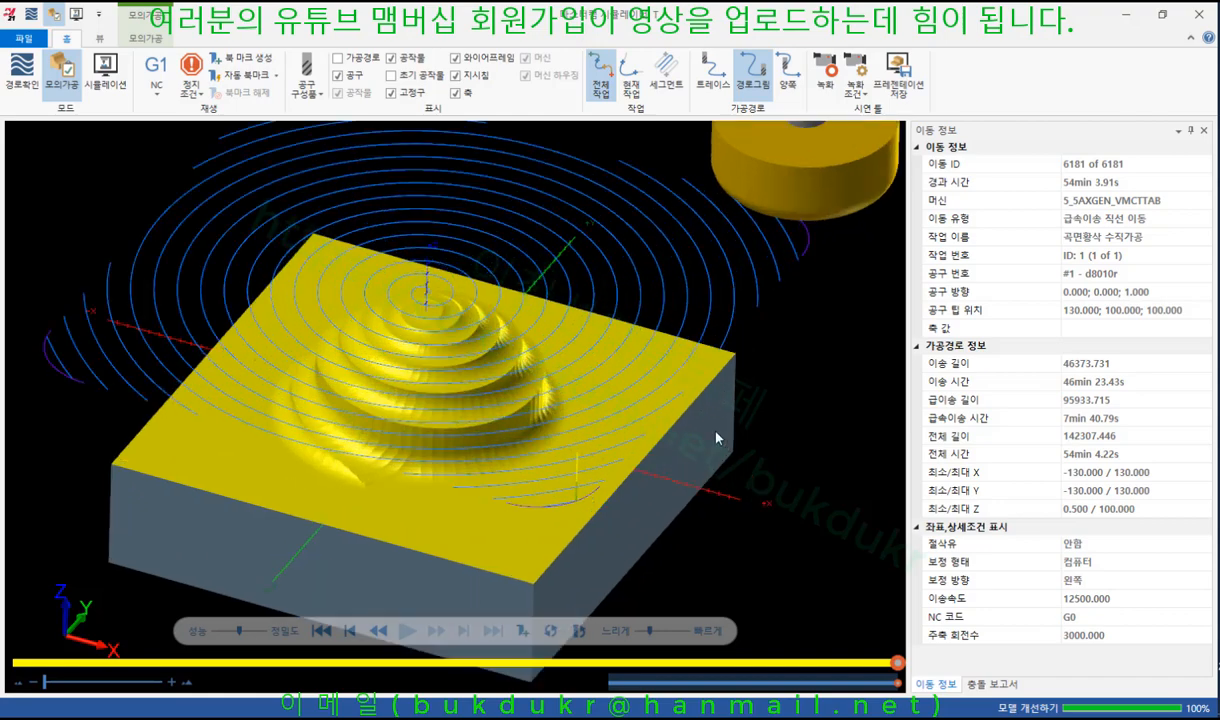
{"action": "left_click", "coordinate": [1196, 10]}
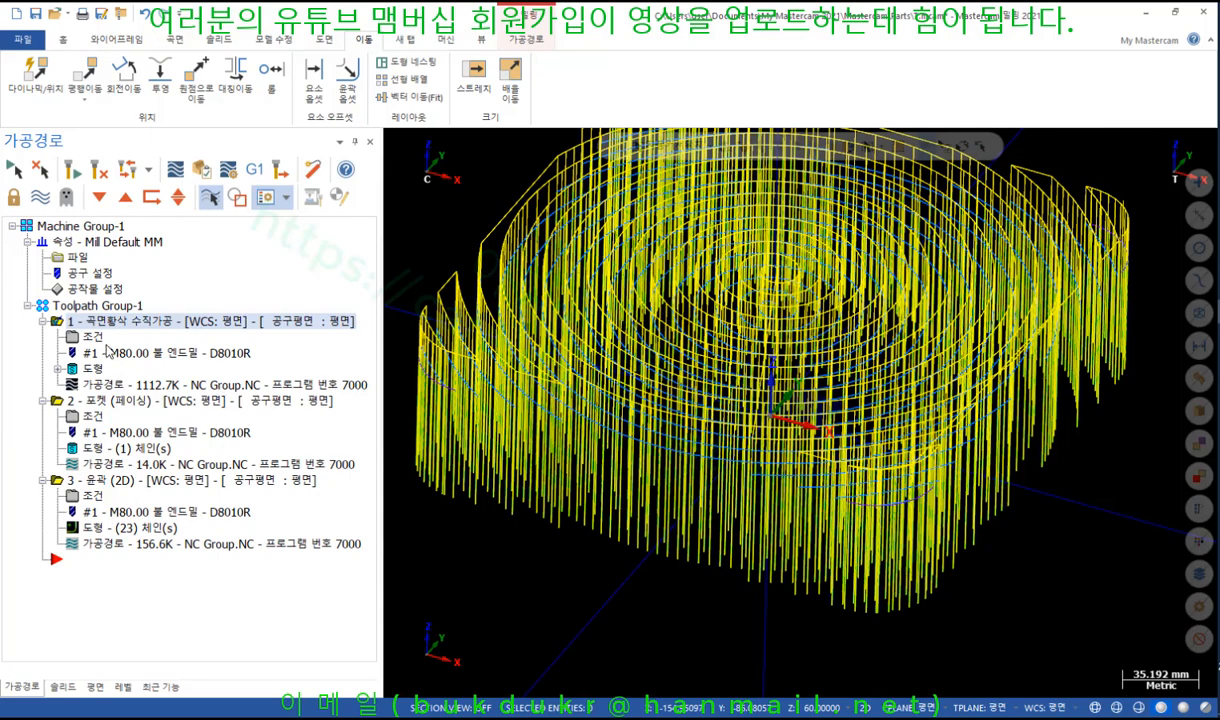